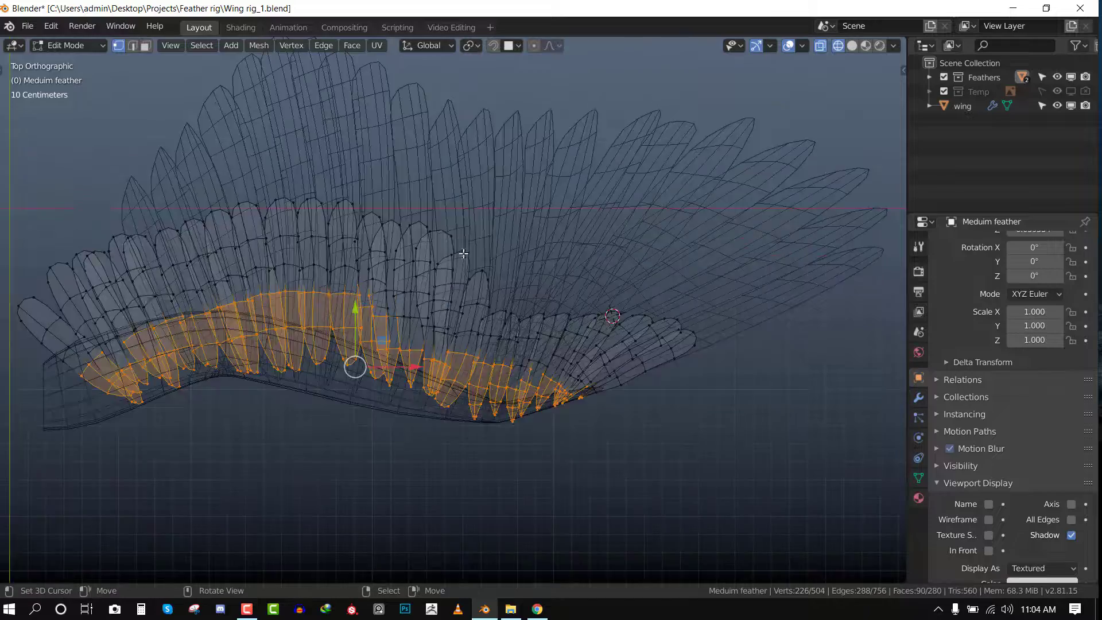
Assign the base vertices of the large feather to a new vertex group, return to Object Mode and save the file.
mouse_move(462, 253)
middle_mouse_down()
mouse_move(624, 304)
mouse_move(677, 287)
middle_mouse_up()
left_click(919, 478)
key("Tab")
scroll(568, 330, "down", 3)
right_click(568, 330)
key("Tab")
key("KP_7")
mouse_move(584, 385)
left_mouse_down("ctrl")
mouse_move(280, 355)
mouse_move(459, 376)
left_mouse_up("ctrl")
left_click(1084, 286)
left_click(955, 376)
key("Tab")
key("ctrl+s")
Add a Displace modifier to the large feather above the Subdivision modifier, with a new texture, vertex group Group and midlevel 0.
left_click(918, 398)
left_click(997, 244)
left_click(907, 321)
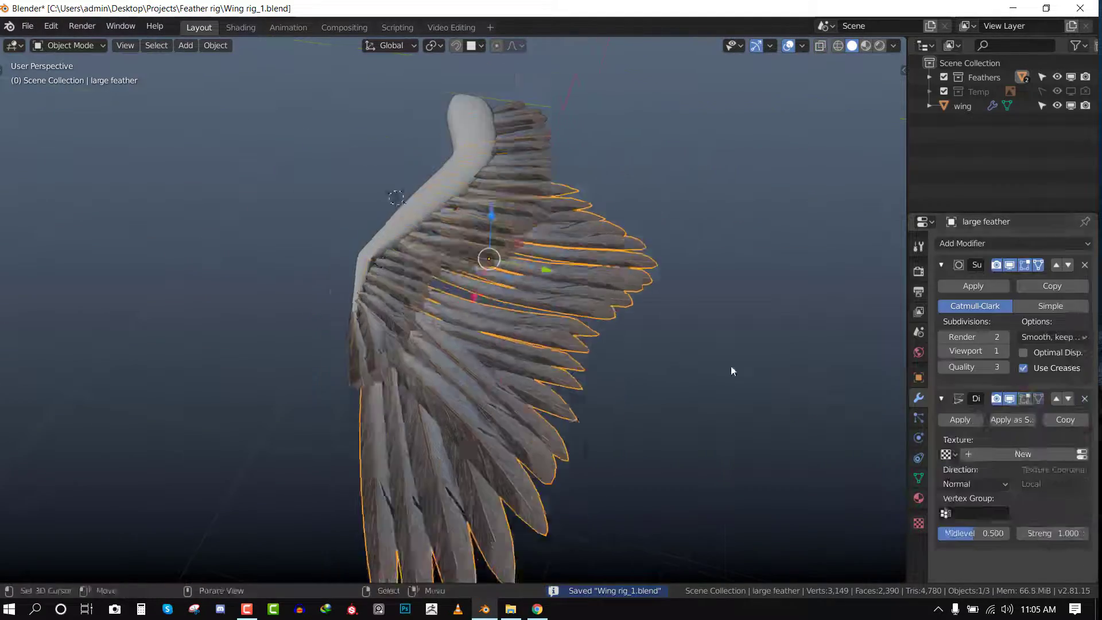
scroll(732, 371, "down", 2)
left_click(1055, 398)
key("KP_Divide")
middle_click_drag(633, 347, 560, 345)
scroll(561, 344, "down", 2)
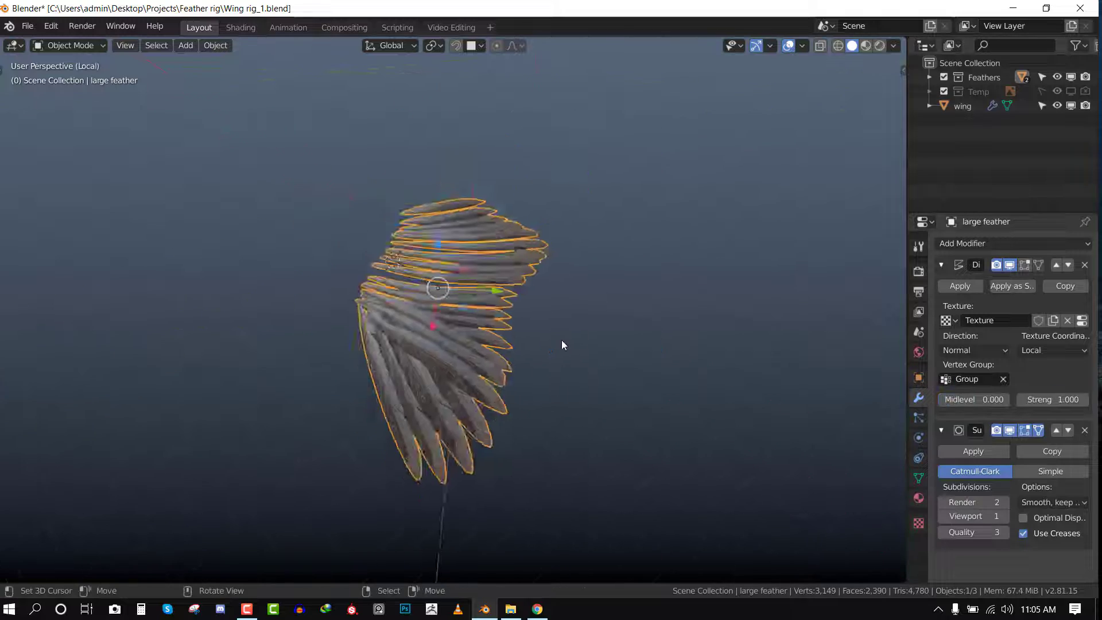
Try different Displace strengths on the large feather, including 0 and about -3.11.
scroll(560, 344, "up", 2)
left_click_drag(1052, 400, 970, 399)
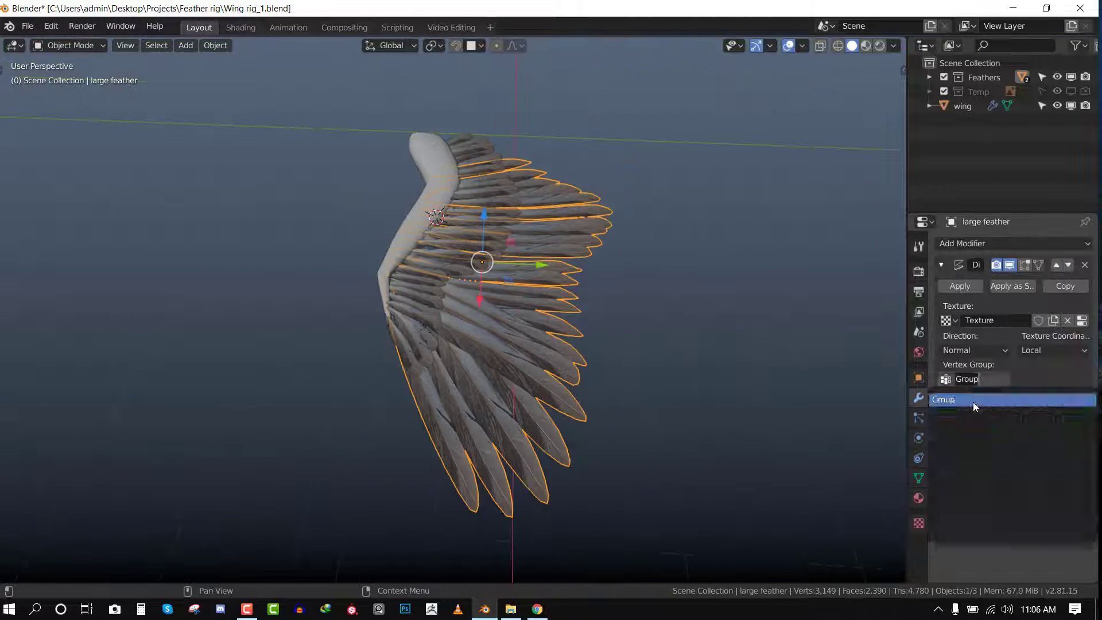
left_click(1052, 399)
type("0.")
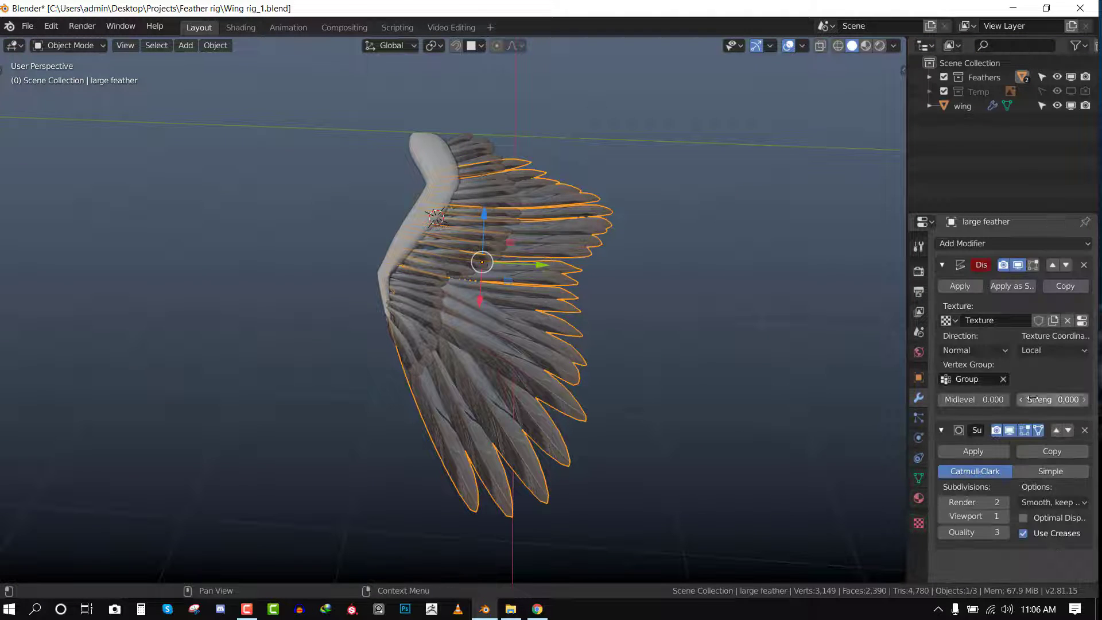
left_click_drag(1053, 399, 1041, 399)
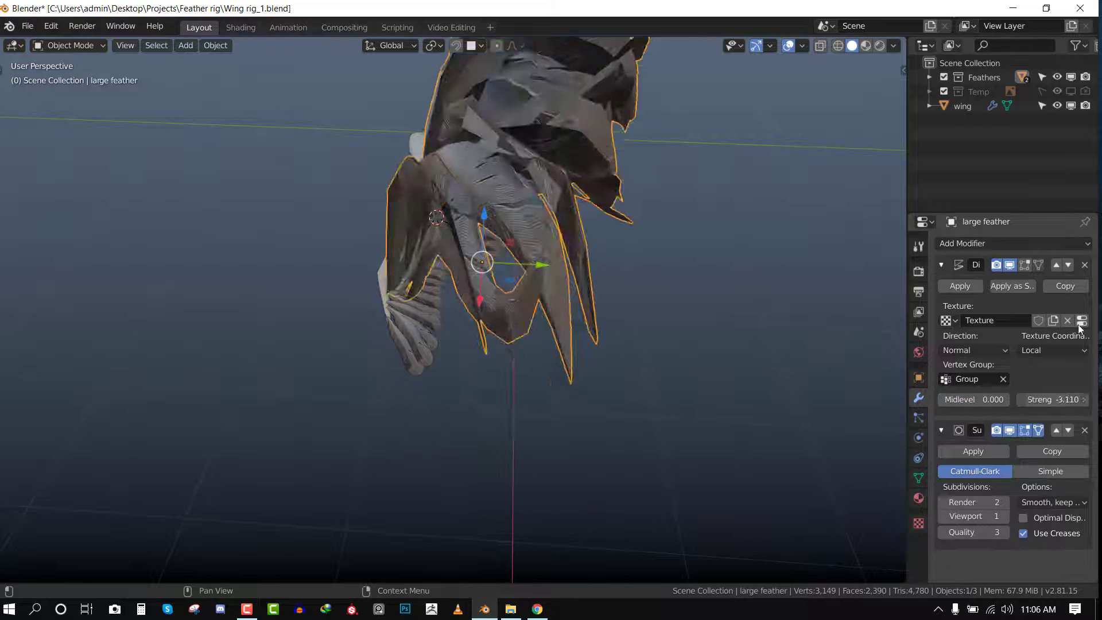
Add a Wave modifier limited to vertex group Group on the large feather, play the animation and give the modifier a new texture.
left_click(1013, 243)
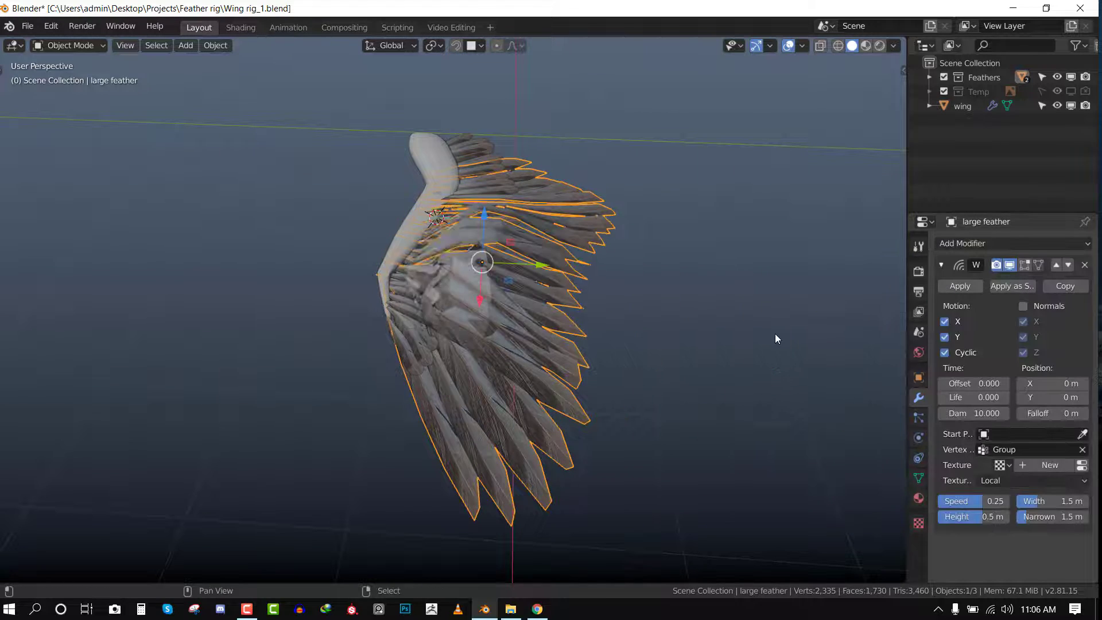
key("space")
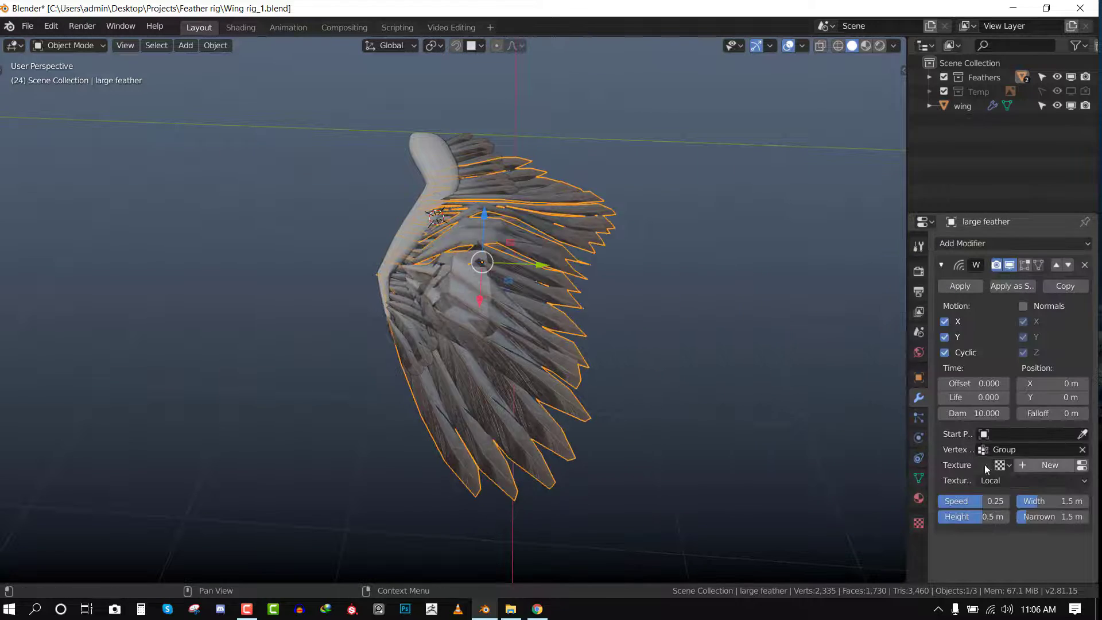
left_click(1049, 465)
Add a Subdivision Surface modifier below the Wave modifier and set the wave height to about -0.27 m.
left_click_drag(975, 516, 966, 516)
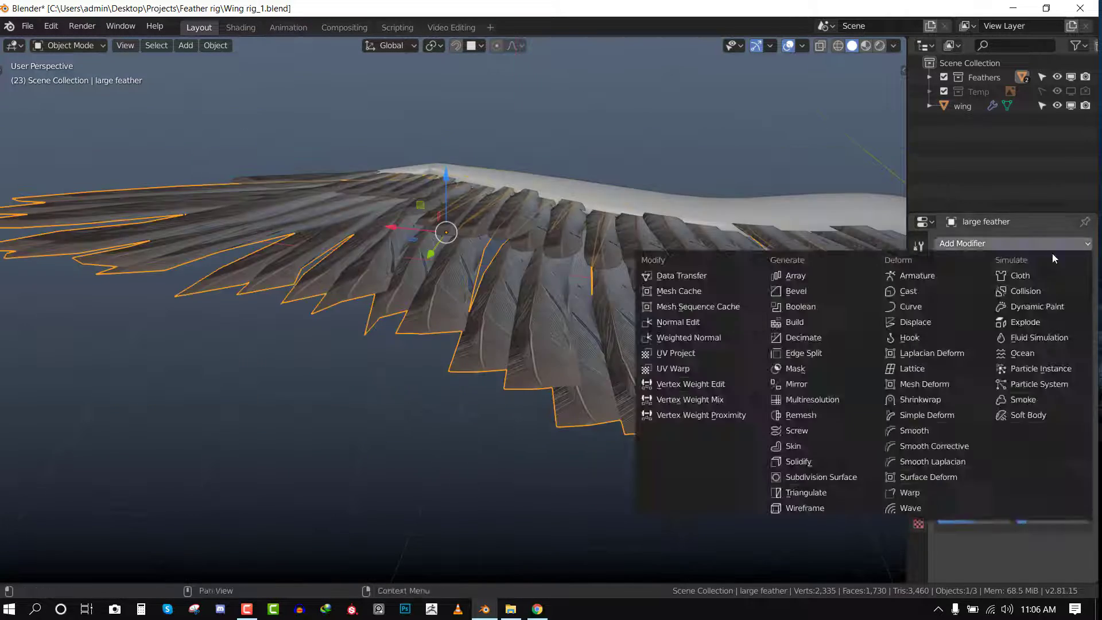
left_click(811, 541)
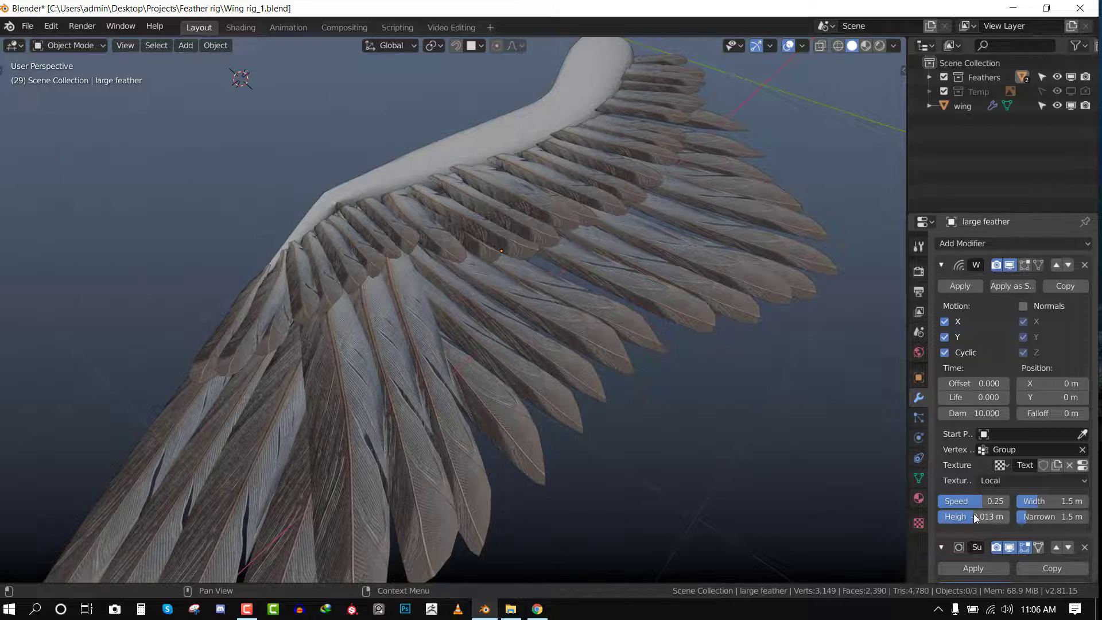
left_click_drag(974, 516, 955, 516)
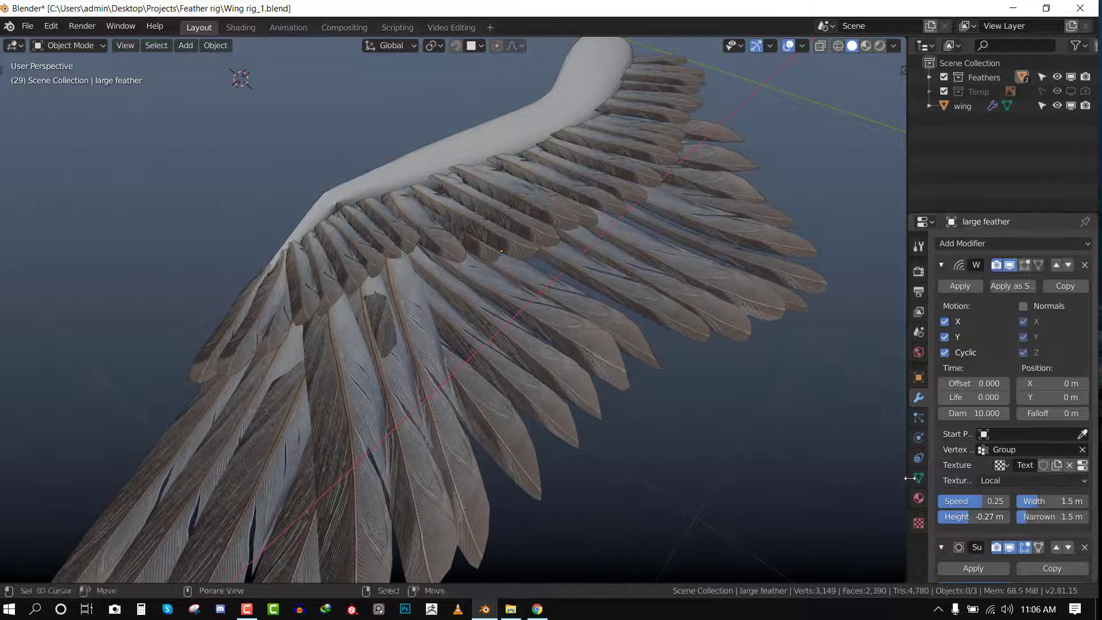
left_click(918, 523)
scroll(1004, 402, "down", 5)
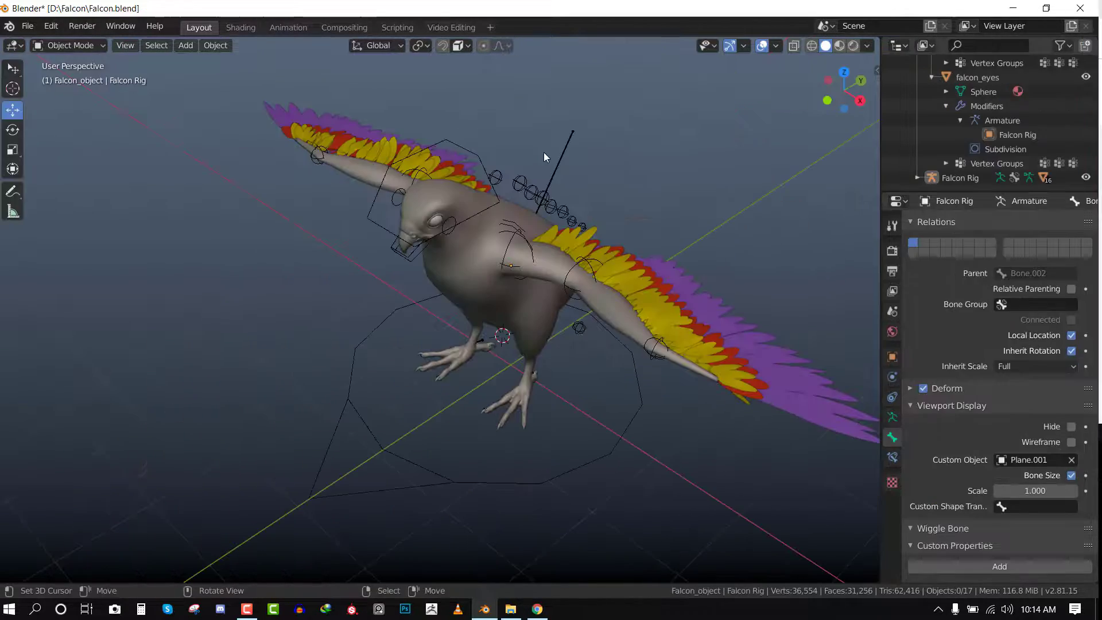
Inspect the falcon rig's wing and body control bones from the front and from several angles.
middle_click_drag(563, 172, 436, 252)
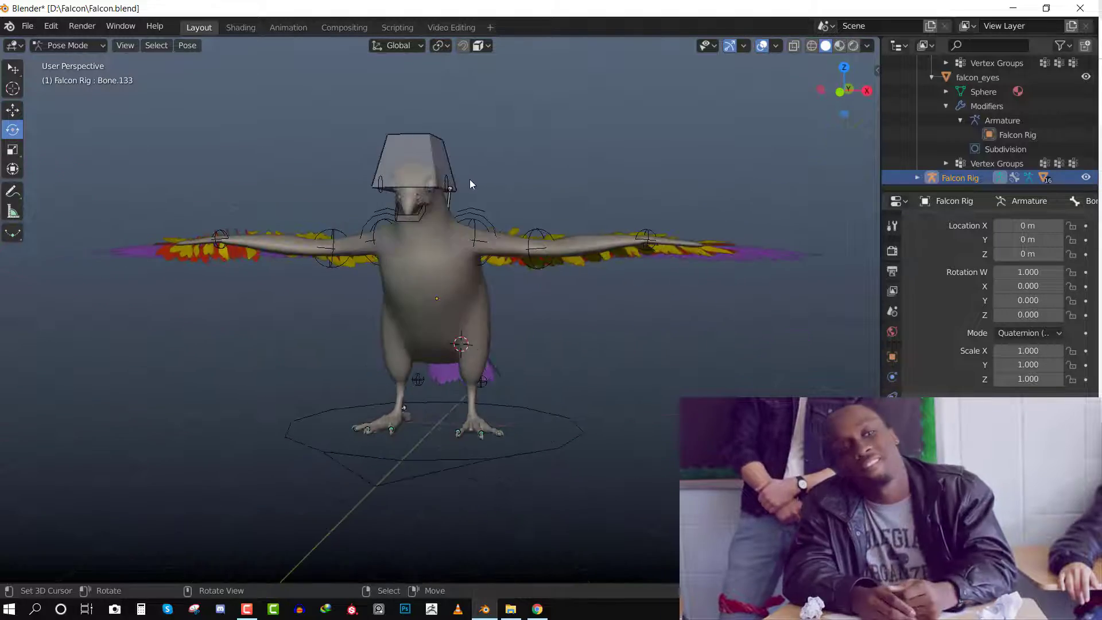
scroll(471, 180, "up", 2)
key("KP_1")
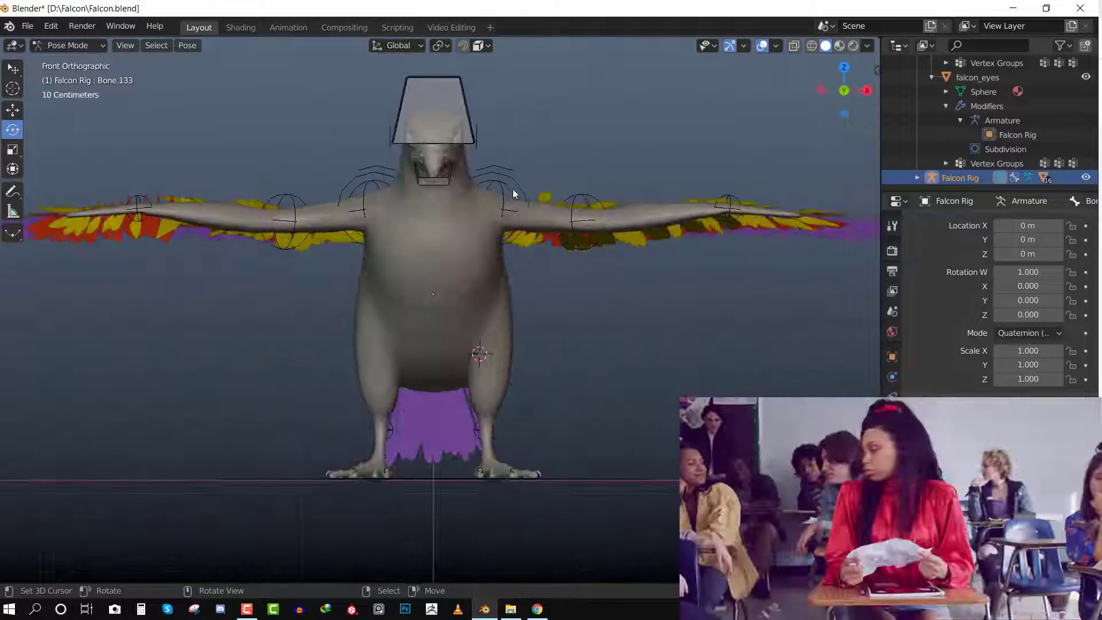
right_click(512, 188)
middle_click_drag(549, 189, 523, 215)
key("KP_1")
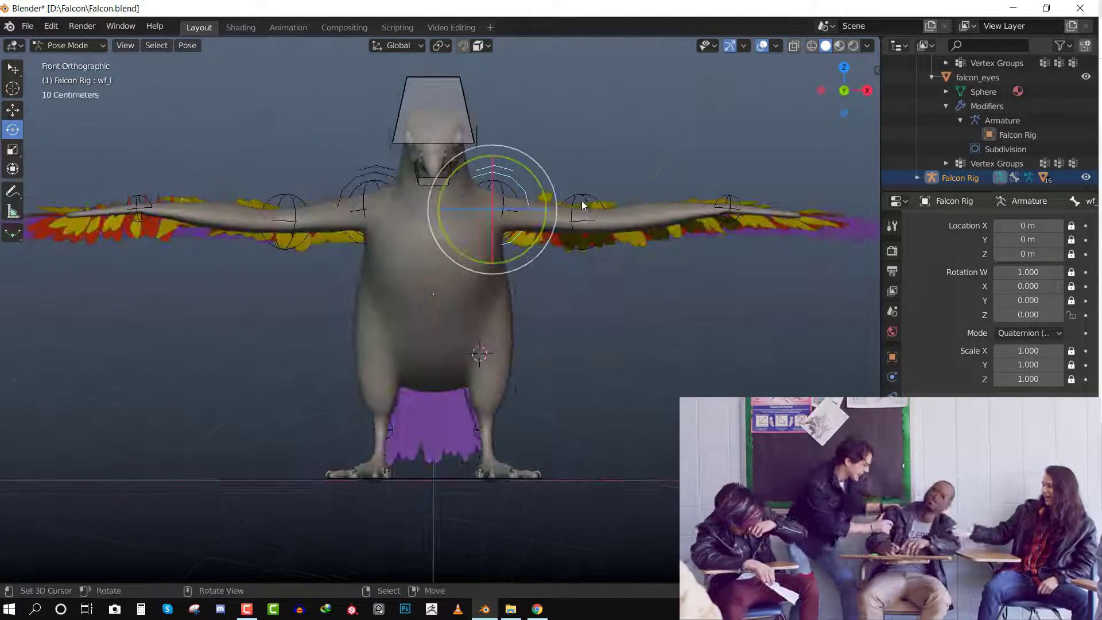
right_click(581, 190)
scroll(581, 192, "down", 2)
middle_click_drag(585, 199, 608, 189)
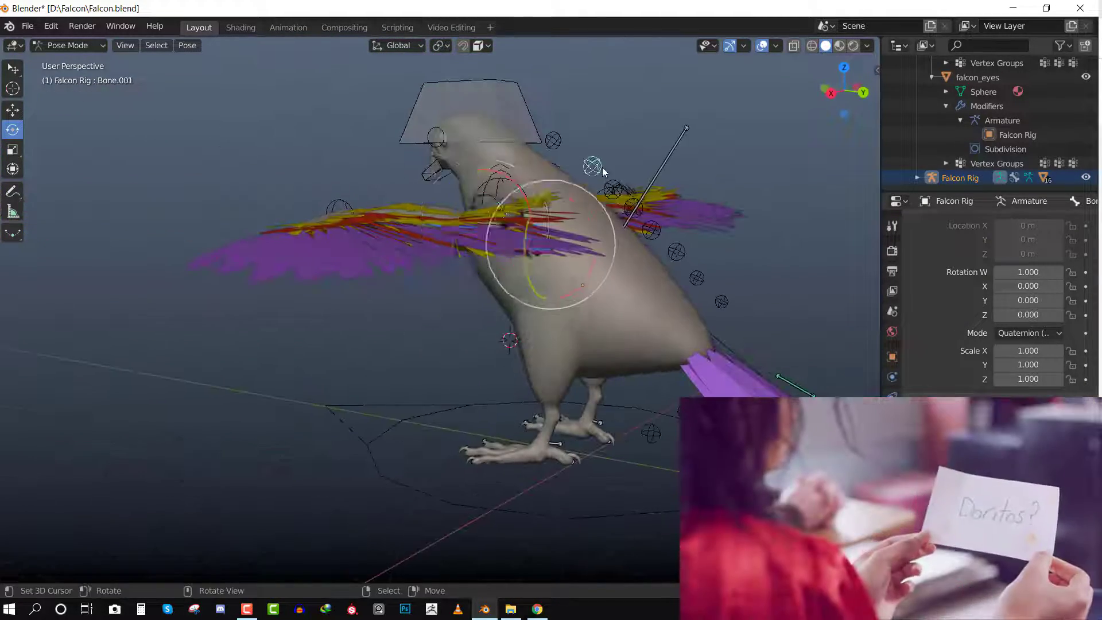
Try rotating the falcon's body bone, Bone.064, in the front view and then freely with trackball rotation.
key("KP_1")
key("r")
right_click(471, 293)
middle_click_drag(472, 290, 480, 169)
key("KP_1")
key("r")
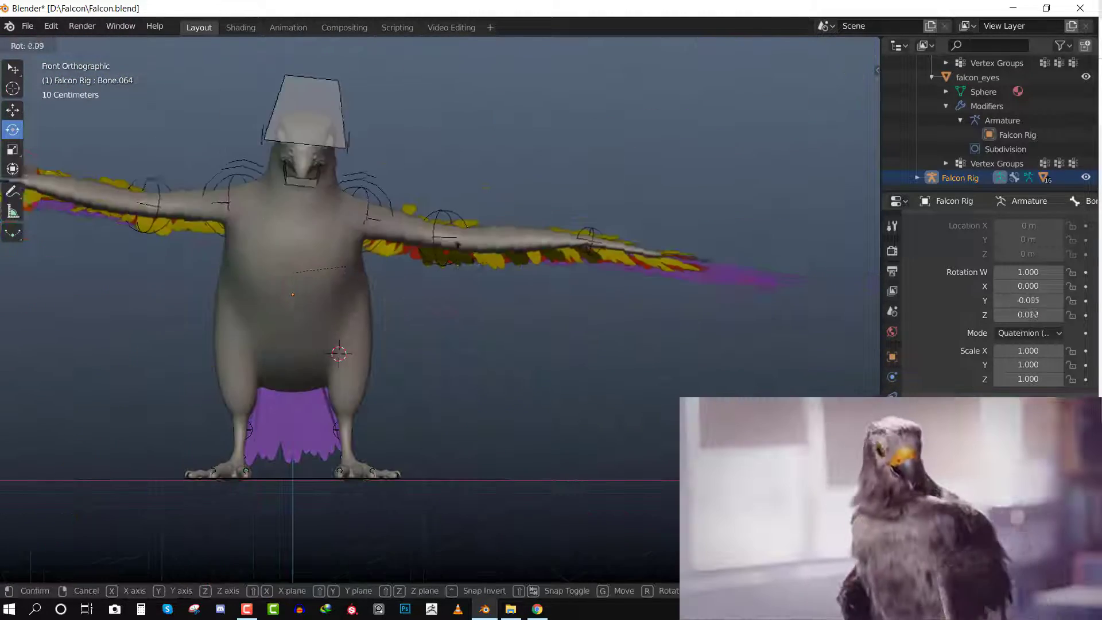
right_click(417, 291)
key("r")
key("r")
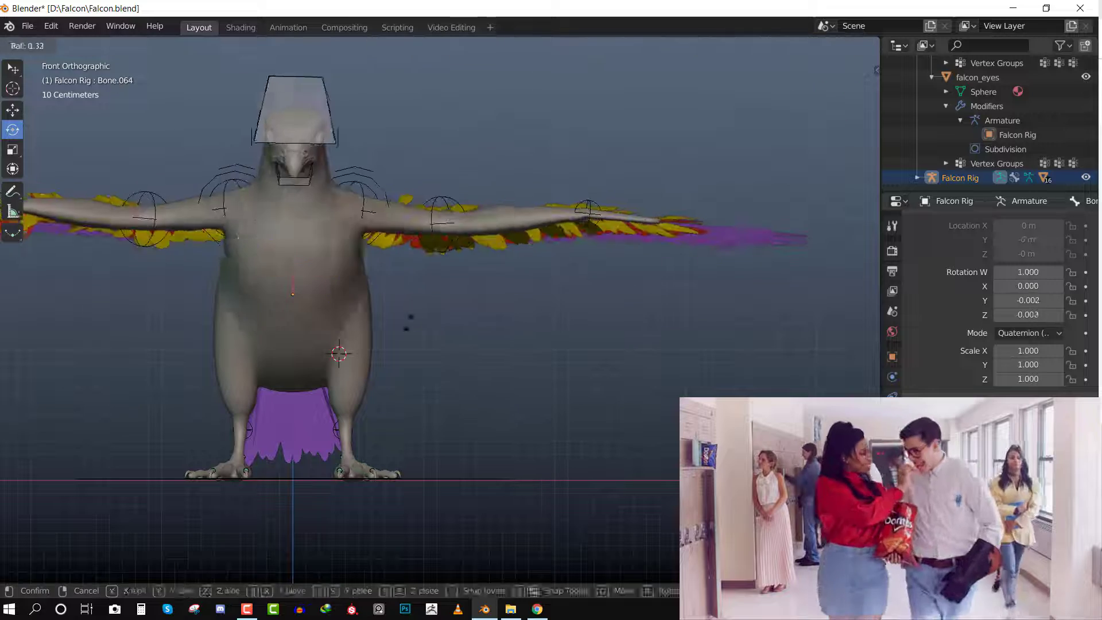
left_click(407, 317)
Try rotating the spine control bones Bone.004 and Bone on the falcon's back in the side view.
middle_click_drag(407, 318, 674, 260)
key("KP_3")
key("r")
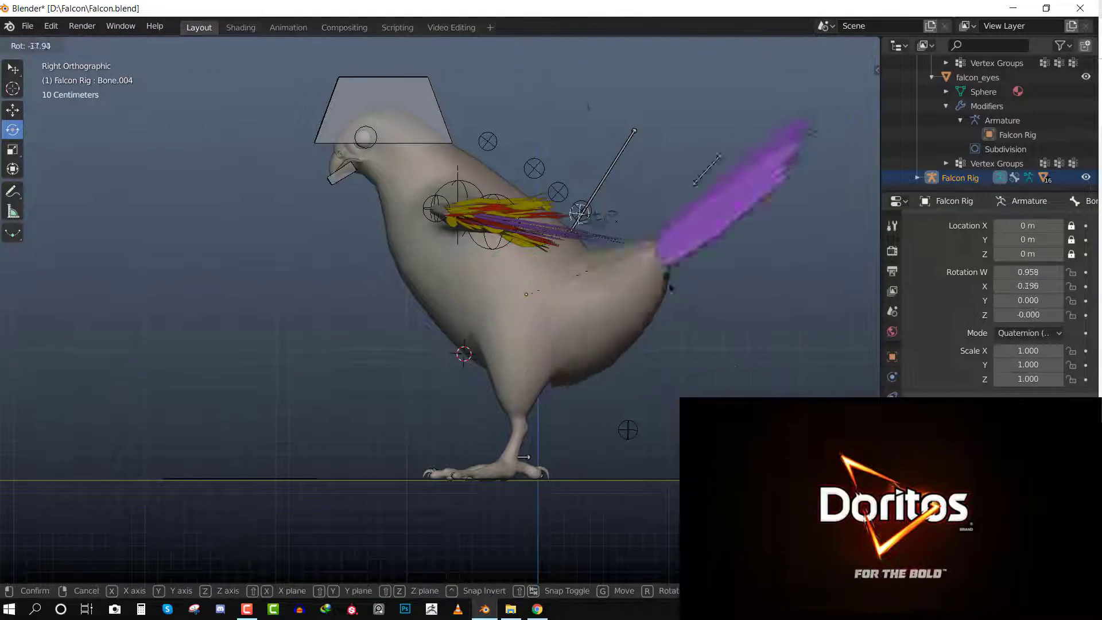
right_click(622, 223)
right_click(579, 209)
key("r")
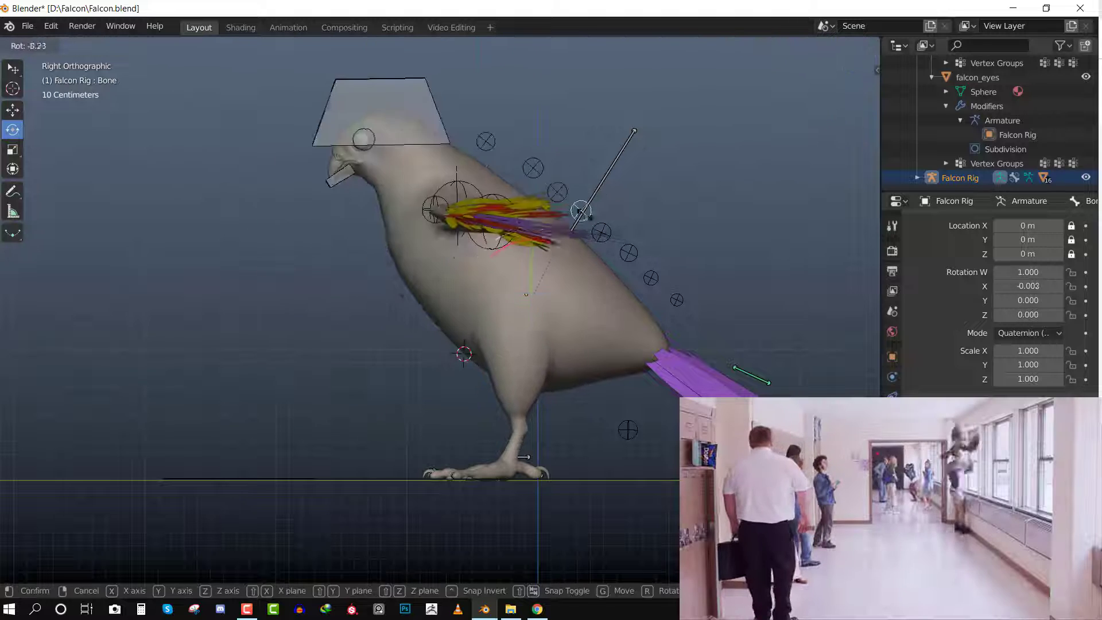
right_click(590, 215)
Deselect all bones, select the wing-folding control wf_l and try a rotation on it in the front view.
key("KP_1")
middle_click_drag(442, 267, 566, 287, "shift")
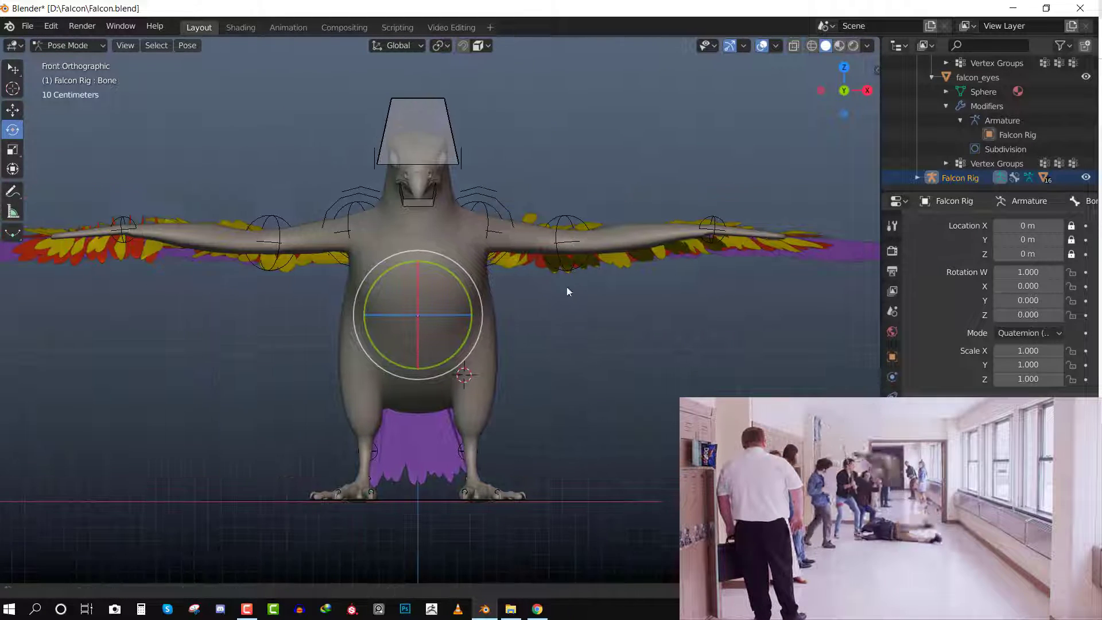
key("alt+a")
scroll(581, 224, "down", 1)
key("KP_7")
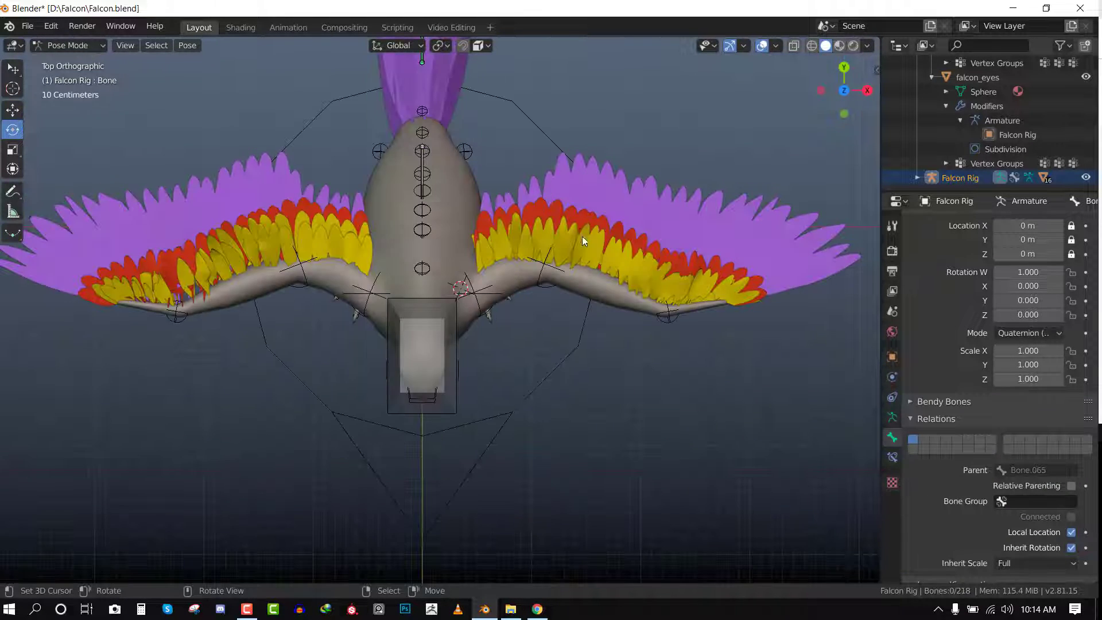
scroll(582, 236, "up", 3)
middle_click_drag(614, 293, 480, 271, "shift")
right_click(430, 257)
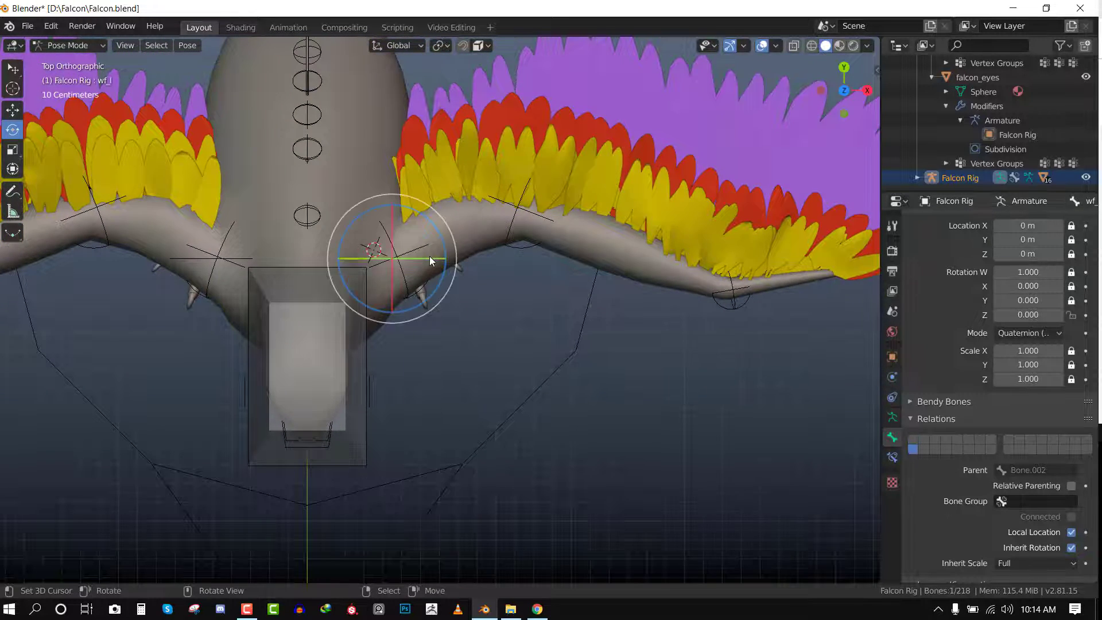
key("KP_1")
key("r")
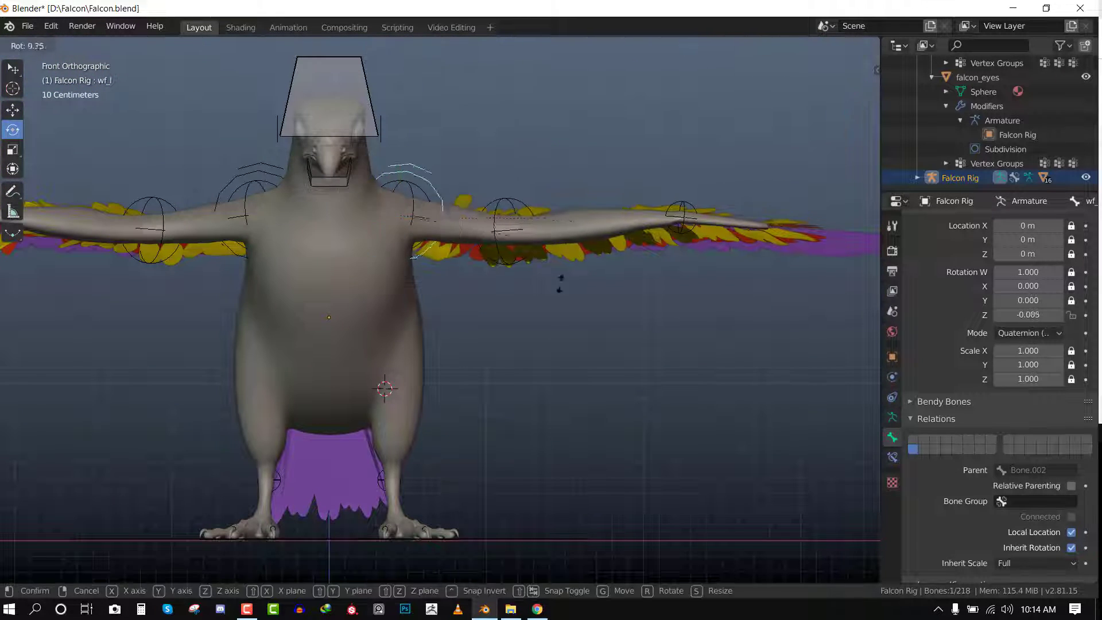
right_click(495, 259)
Try folding the left wing by rotating the wf_l control about 60° in the front view.
mouse_move(496, 261)
middle_mouse_down()
mouse_move(337, 295)
mouse_move(498, 267)
middle_mouse_up()
key("KP_1")
key("r")
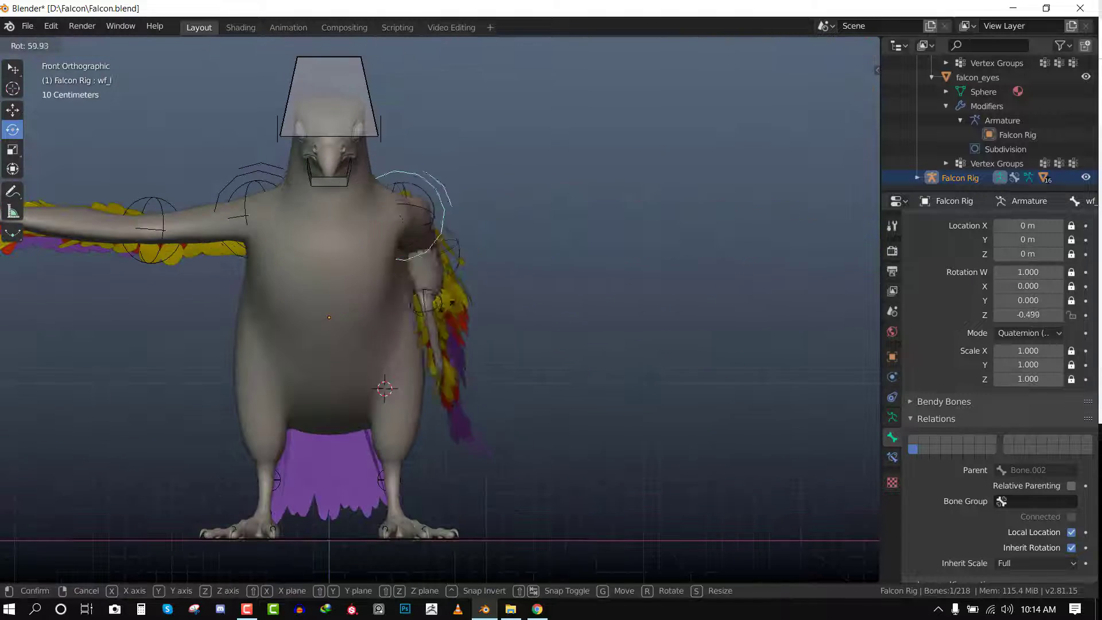
right_click(467, 276)
middle_click_drag(467, 275, 539, 255)
key("KP_1")
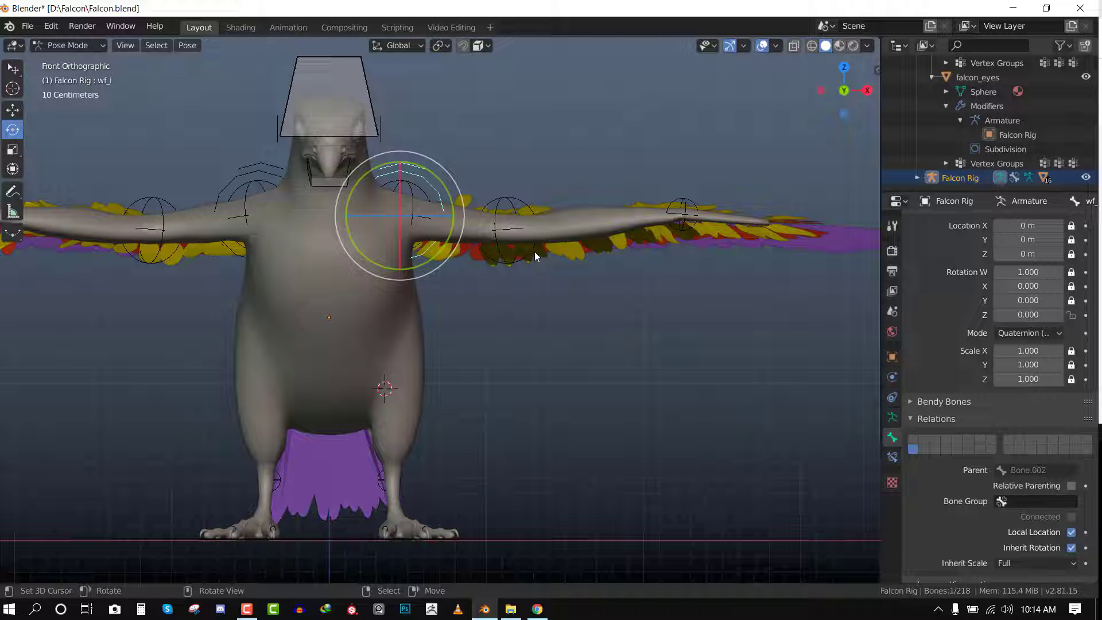
Fold the left wing fully with wf_l, inspect the fold from behind and clear the control's rotation.
middle_click_drag(569, 253, 547, 263)
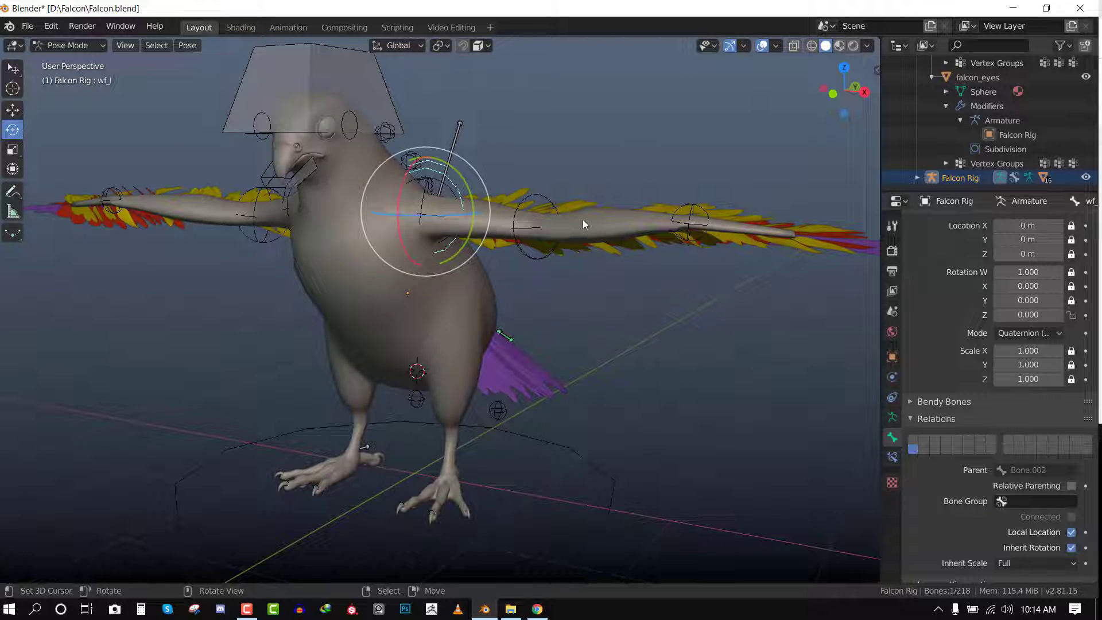
key("KP_1")
scroll(600, 216, "up", 4)
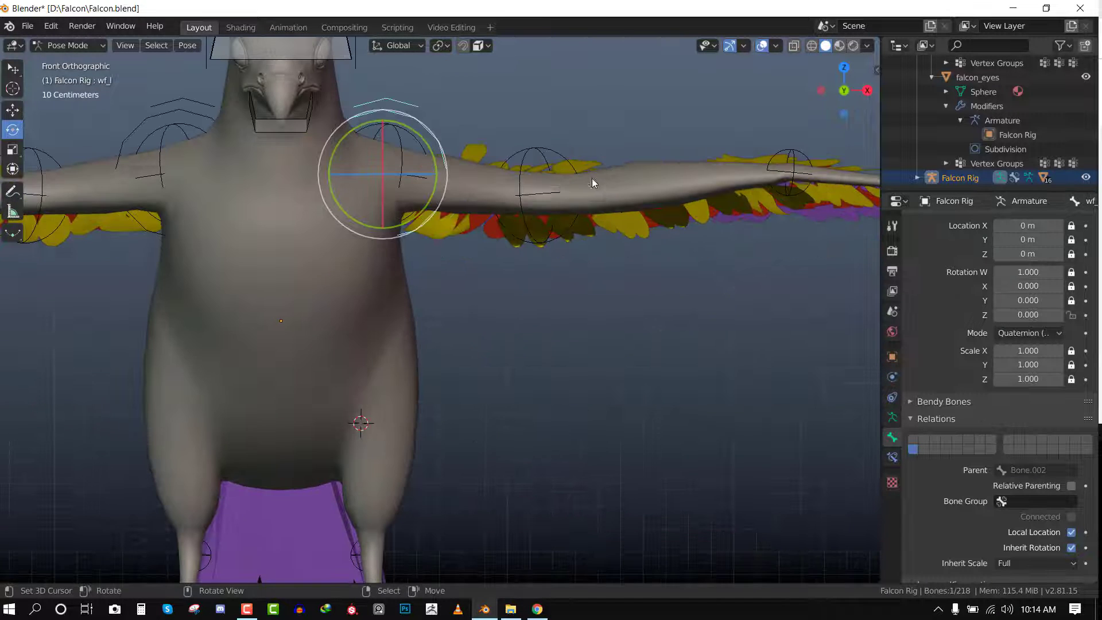
key("r")
left_click(367, 313)
middle_click_drag(367, 312, 565, 286)
scroll(568, 287, "down", 2)
key("alt+r")
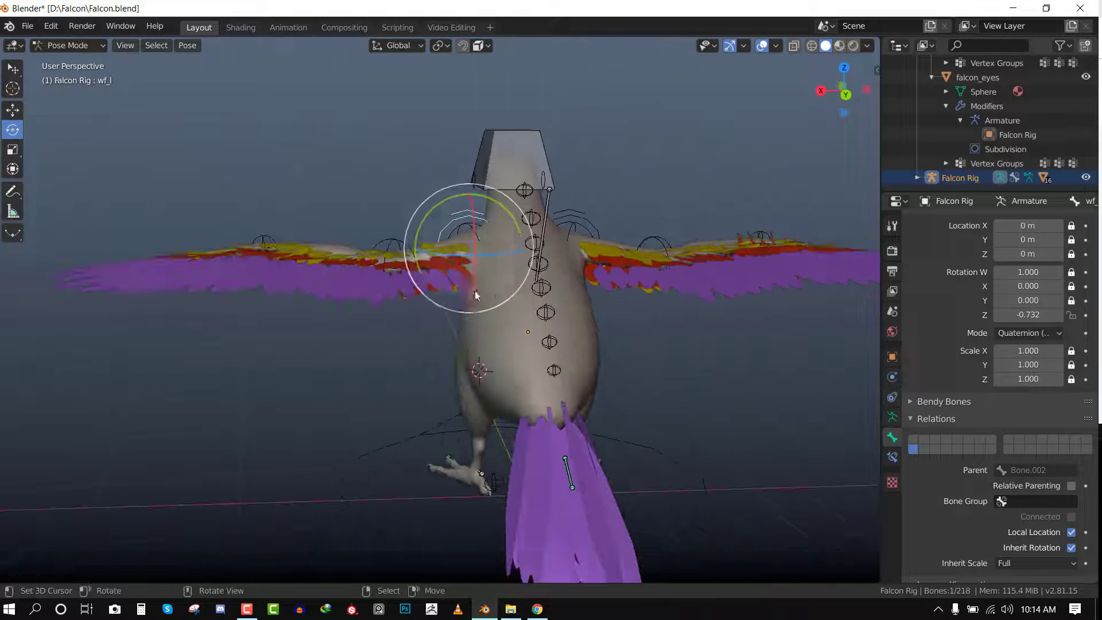
Fold the left wing once more with wf_l in the front view, inspect it and reset the rotation.
key("KP_1")
key("r")
left_click(549, 285)
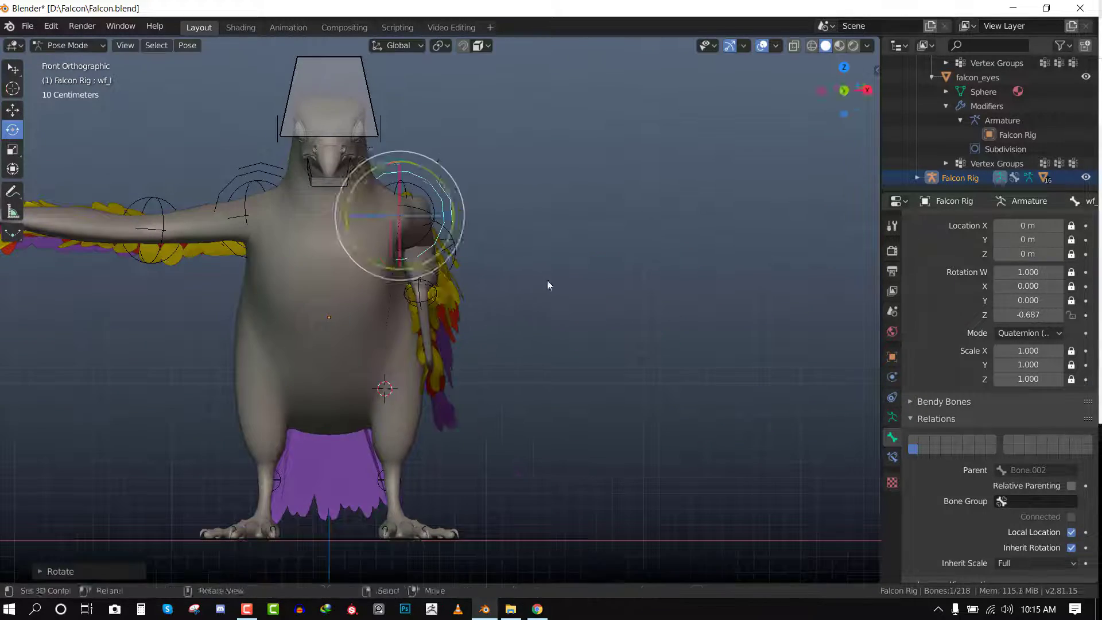
middle_click_drag(548, 285, 491, 285)
key("alt+r")
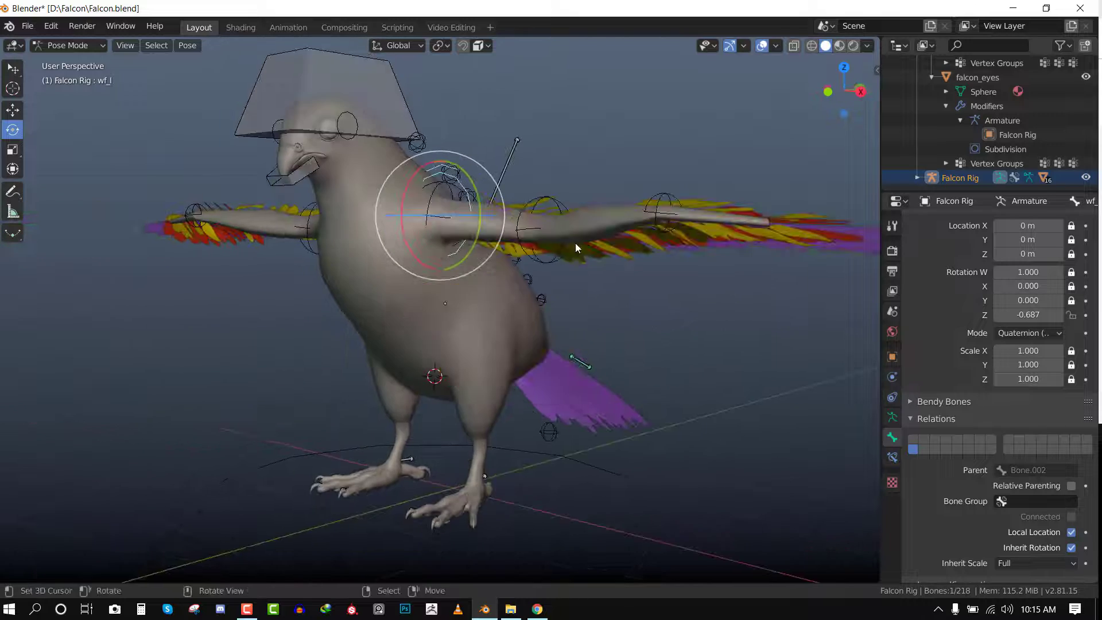
Rotate the left wing's shoulder bone, Bone.009, in the top view to swing the wing forward.
middle_click_drag(575, 242, 565, 290)
right_click(422, 199)
key("KP_1")
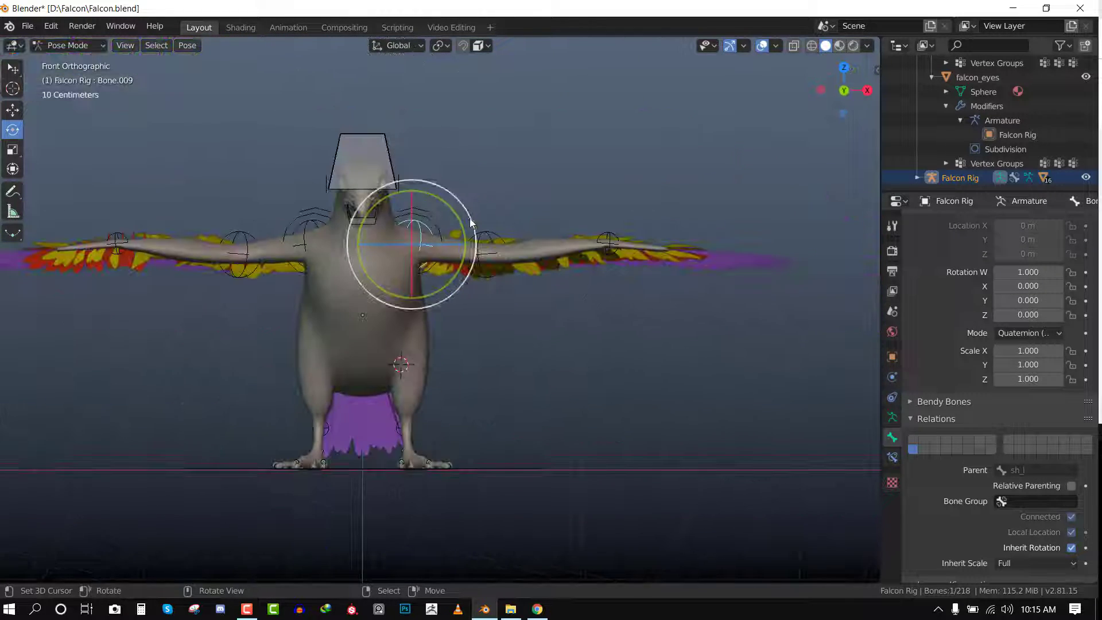
scroll(514, 219, "up", 2)
key("KP_7")
key("r")
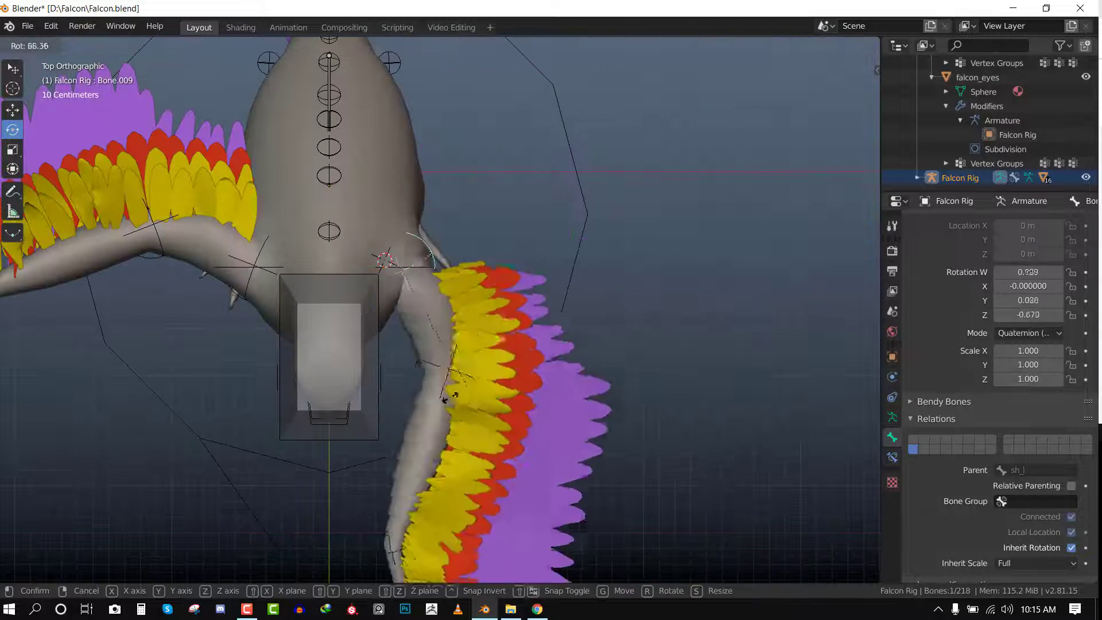
left_click(529, 280)
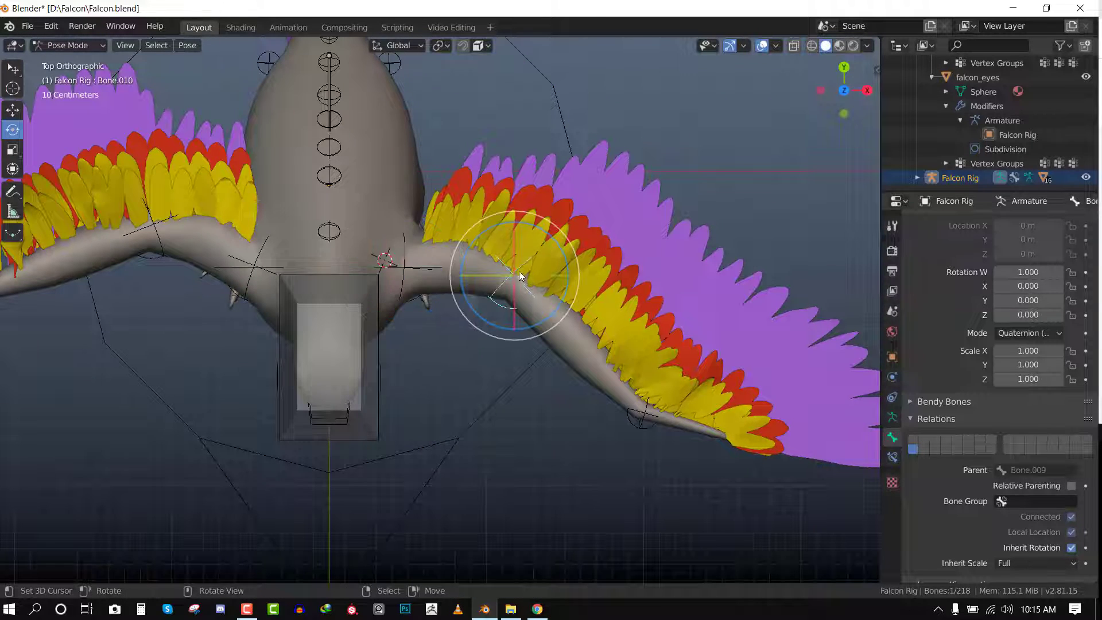
Try rotating the left wing's elbow bone, Bone.010, upward in the front view.
key("KP_1")
key("r")
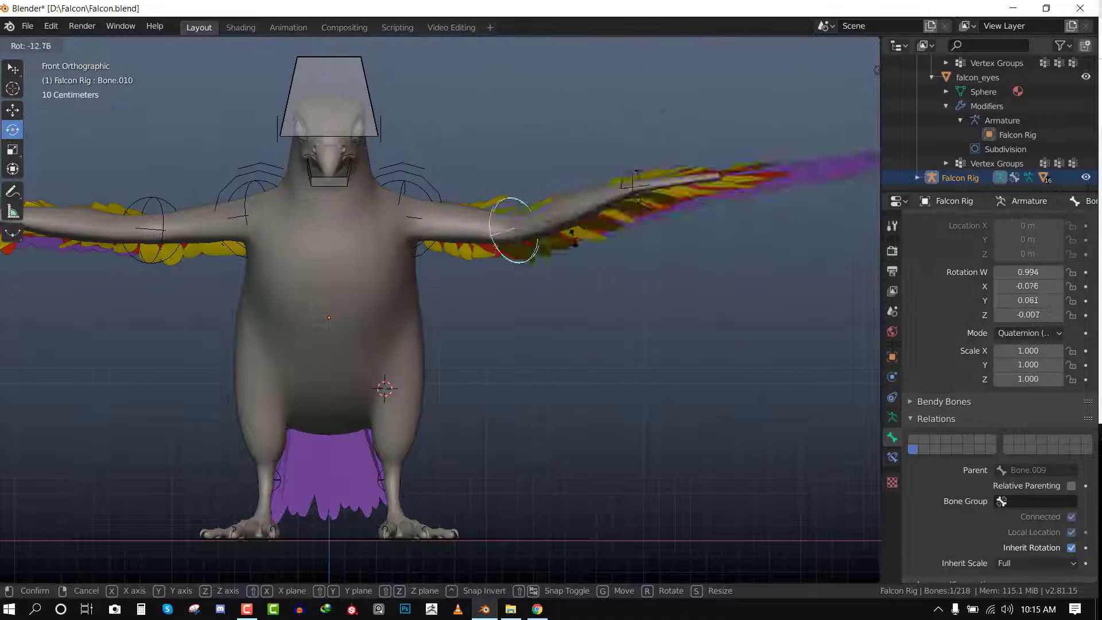
right_click(663, 195)
Try rotating the left wing's wrist bone, Bone.011, in the top view, and clear the rotation of all bones.
left_click(645, 195)
key("KP_7")
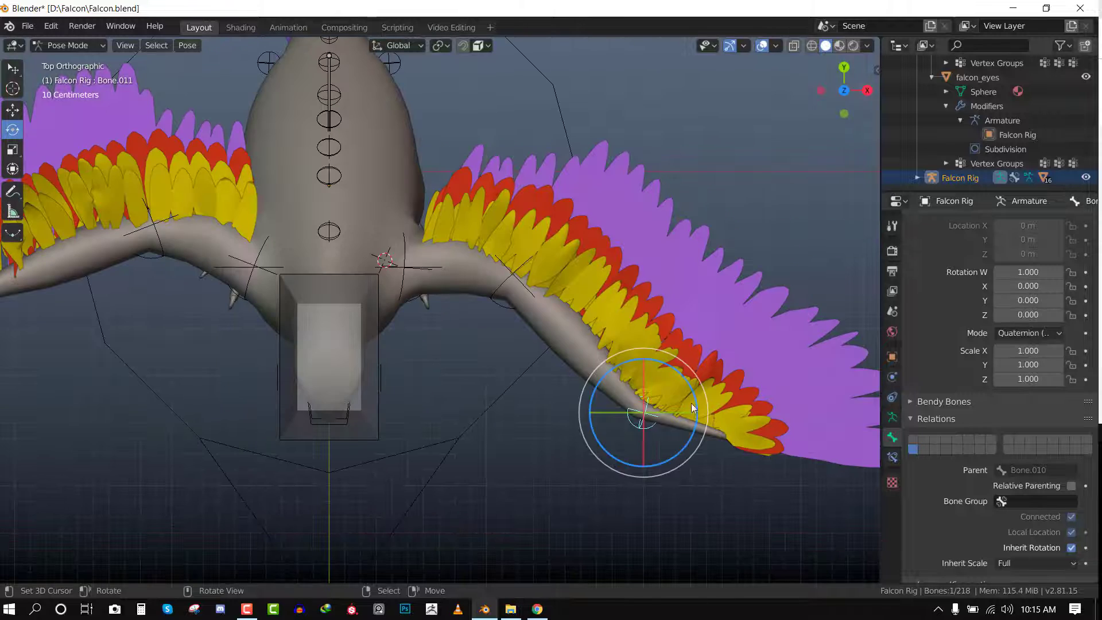
key("r")
right_click(675, 363)
scroll(671, 364, "down", 3)
middle_click_drag(671, 363, 622, 331, "shift")
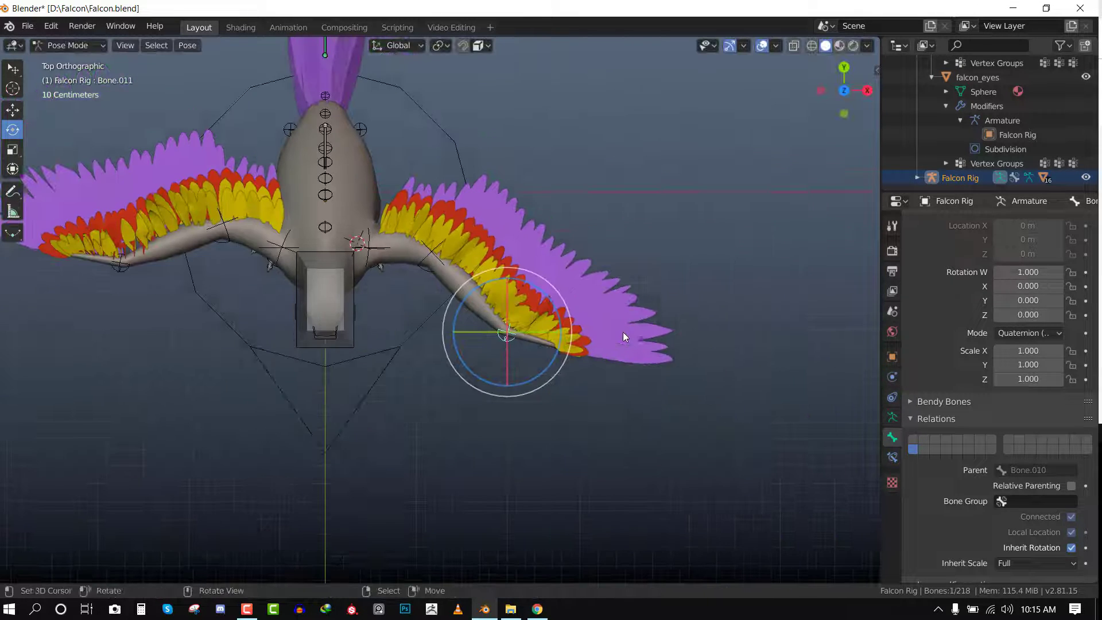
key("a")
key("alt+r")
Swing the left wing's wrist bone, Bone.011, back and forth in the top view, leaving the wing tip bent forward.
left_click(538, 269)
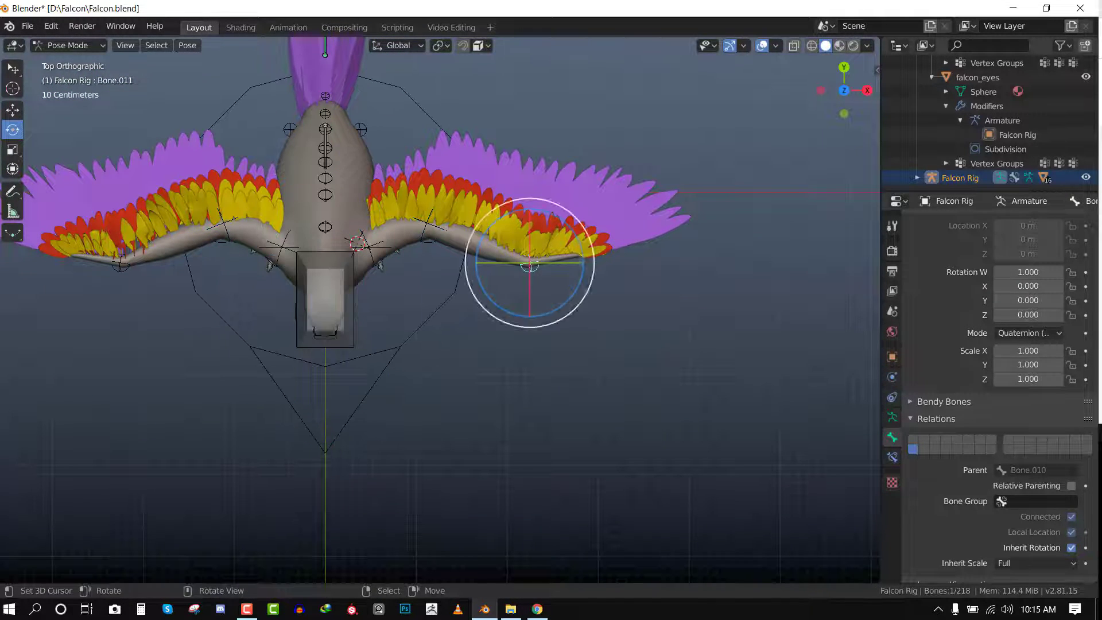
key("r")
left_click(634, 310)
scroll(631, 295, "up", 4)
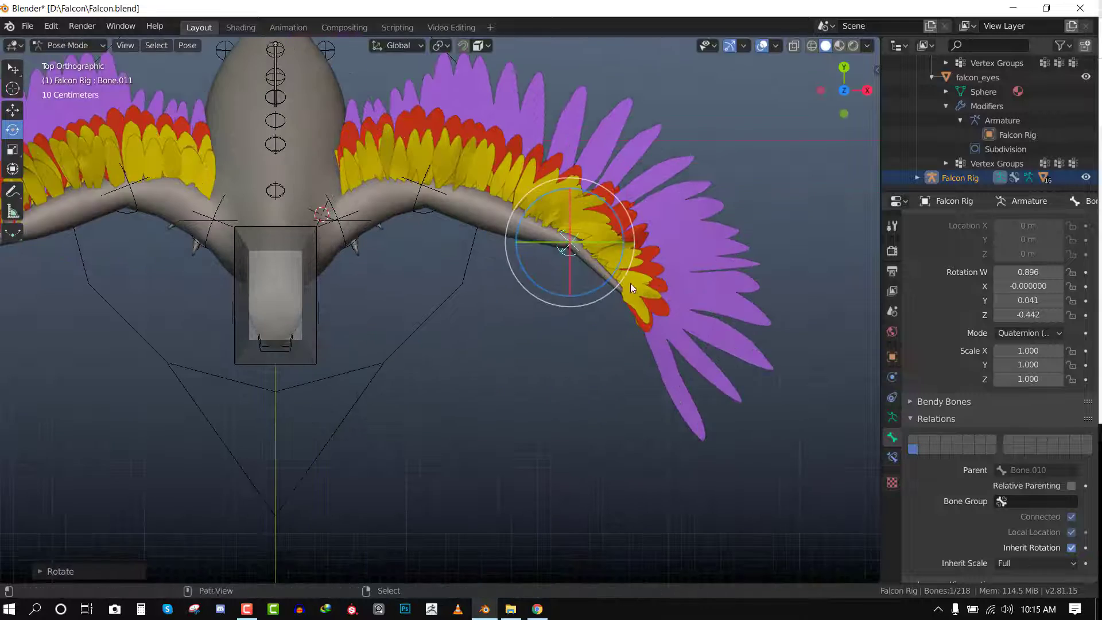
key("r")
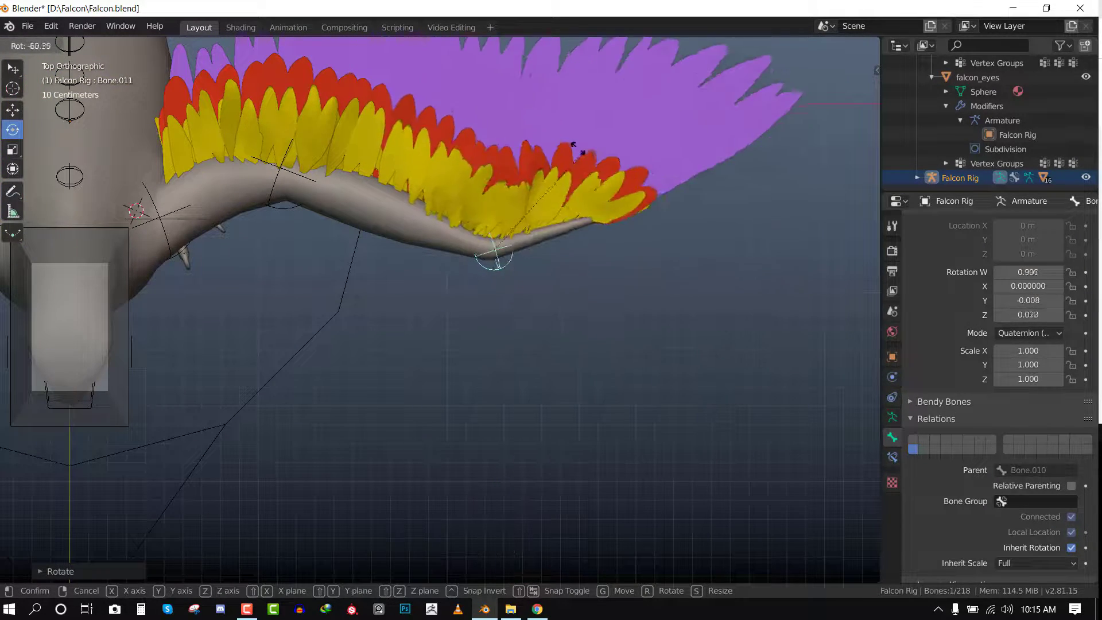
left_click(519, 147)
key("r")
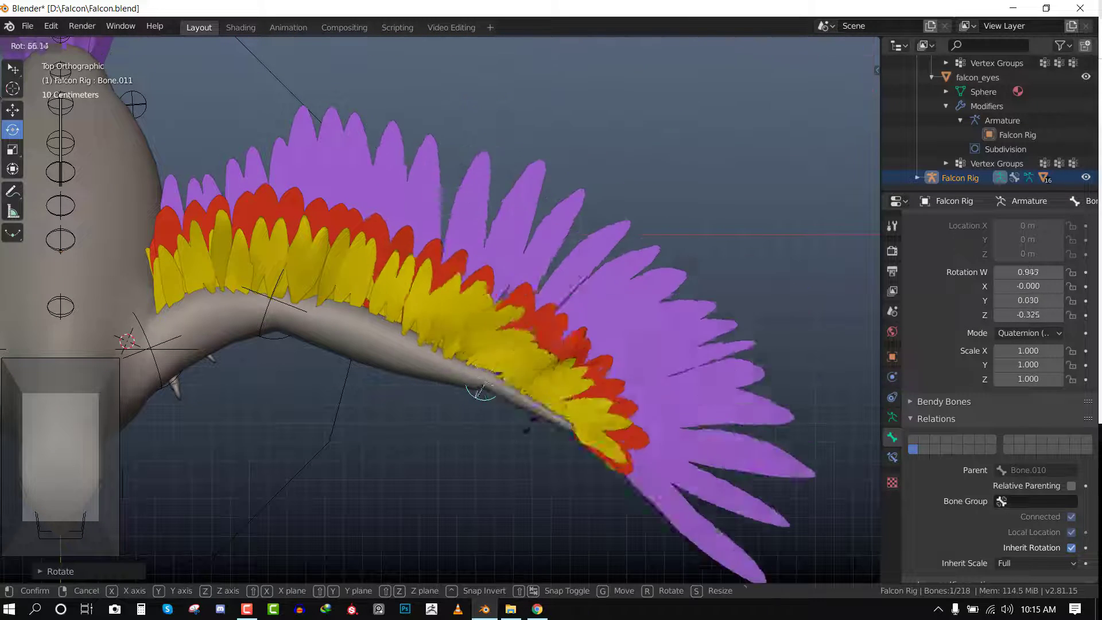
left_click(607, 432)
middle_click_drag(609, 431, 663, 363, "shift")
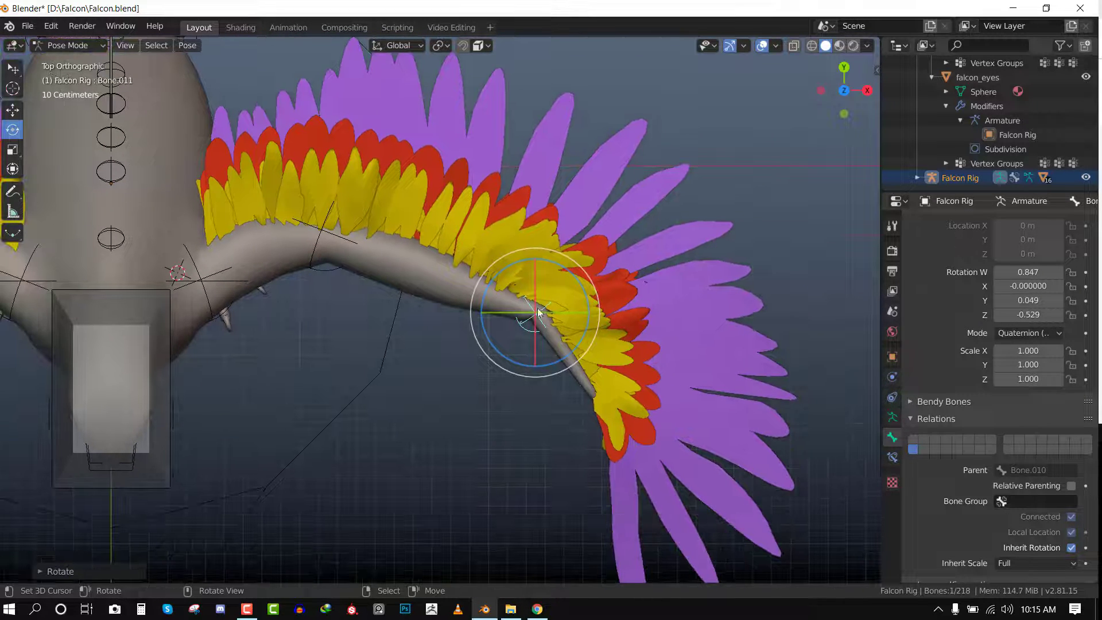
Rotate the left wing's elbow bone, Bone.010, in the top view to curl the outer wing toward the head.
left_click(334, 240)
scroll(622, 273, "up", 3)
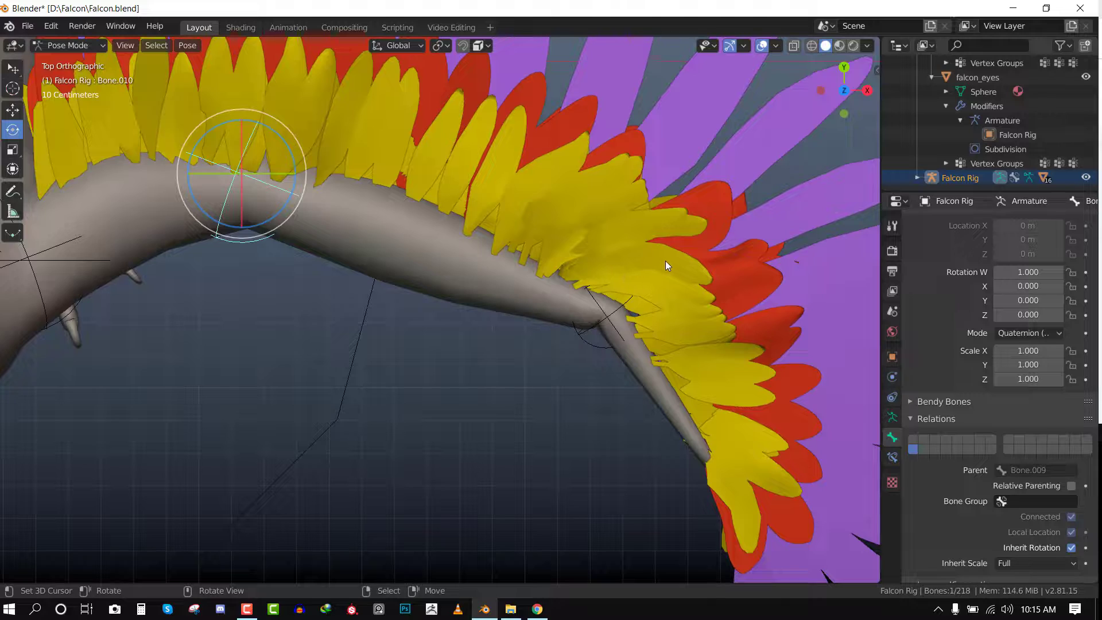
middle_click_drag(595, 301, 432, 337, "shift")
scroll(603, 311, "up", 3)
scroll(610, 311, "down", 4)
scroll(610, 311, "down", 4)
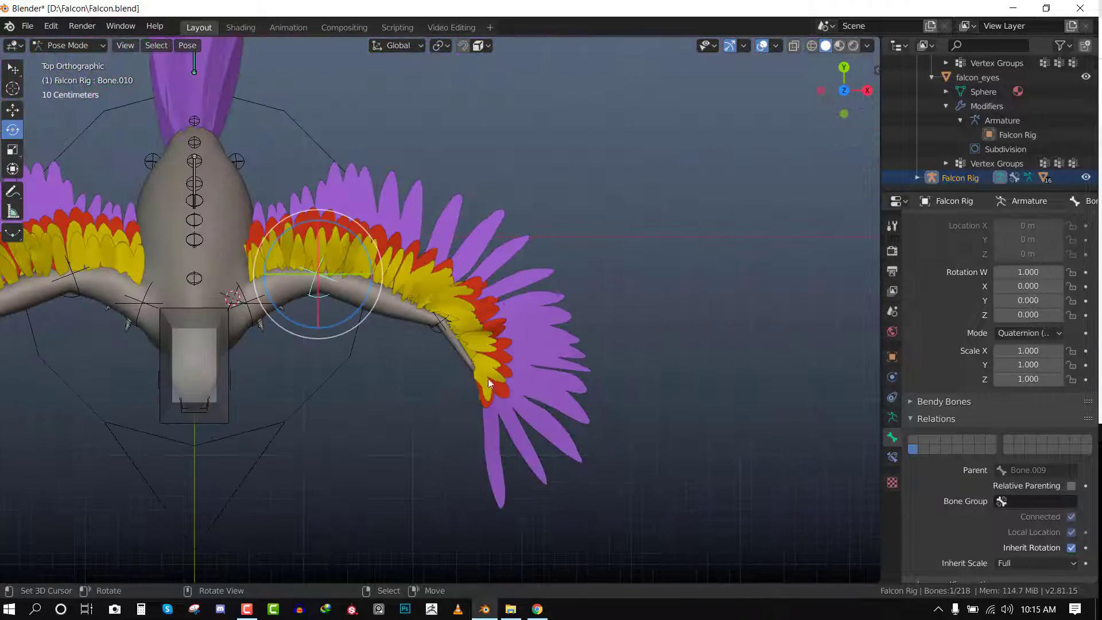
key("r")
left_click(333, 377)
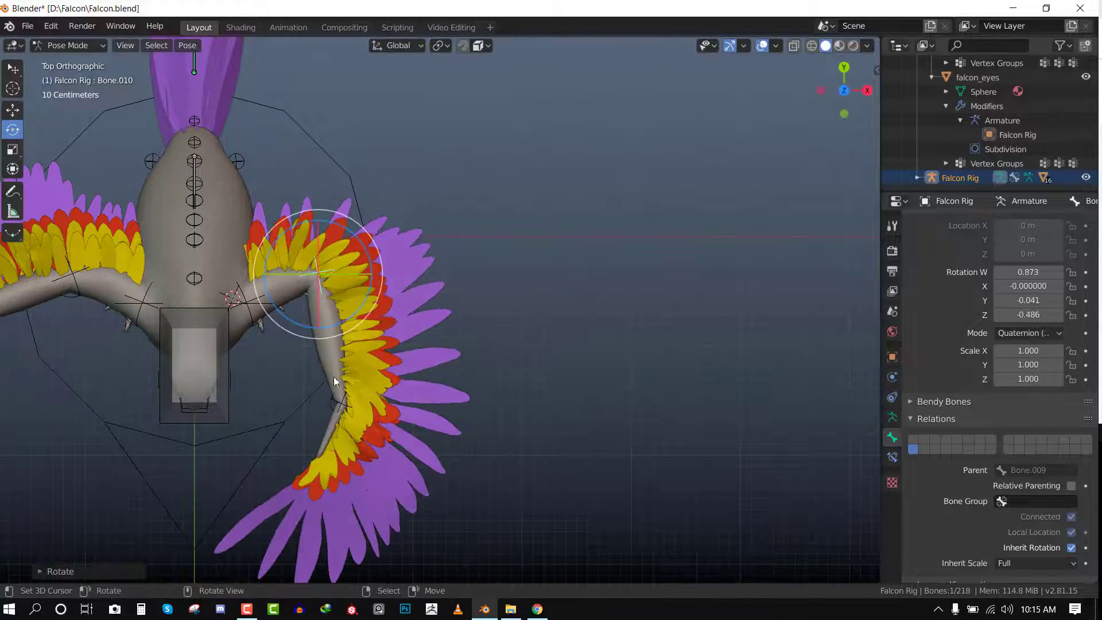
middle_click_drag(333, 376, 346, 346)
key("KP_7")
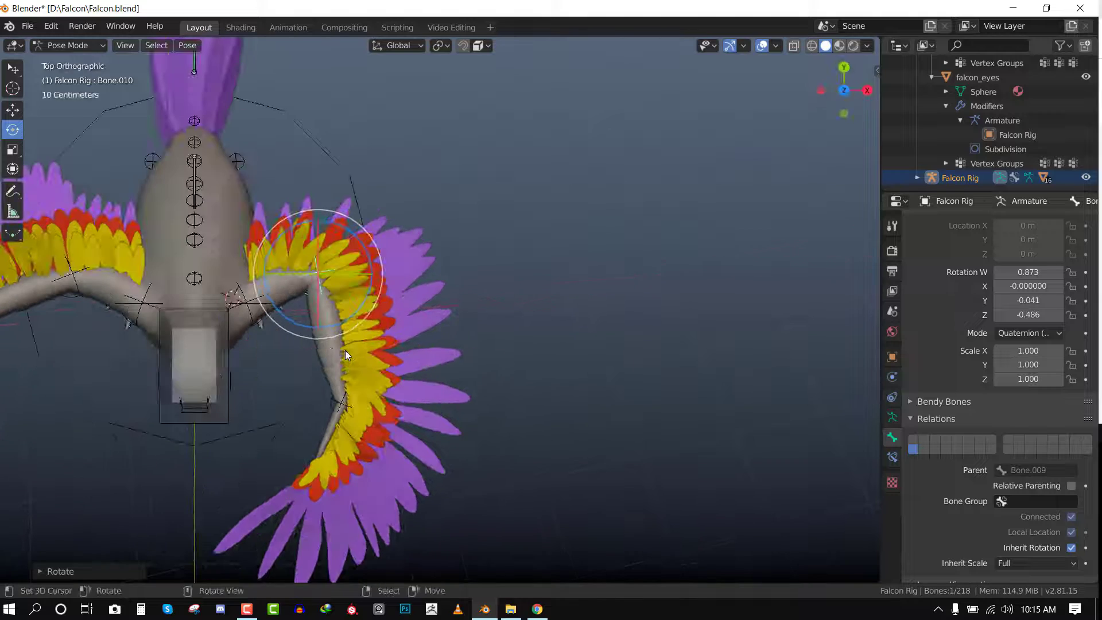
Rotate the left wing's shoulder bone, Bone.009, forward in the top view and clear the rotation of all bones.
left_click(259, 304)
key("r")
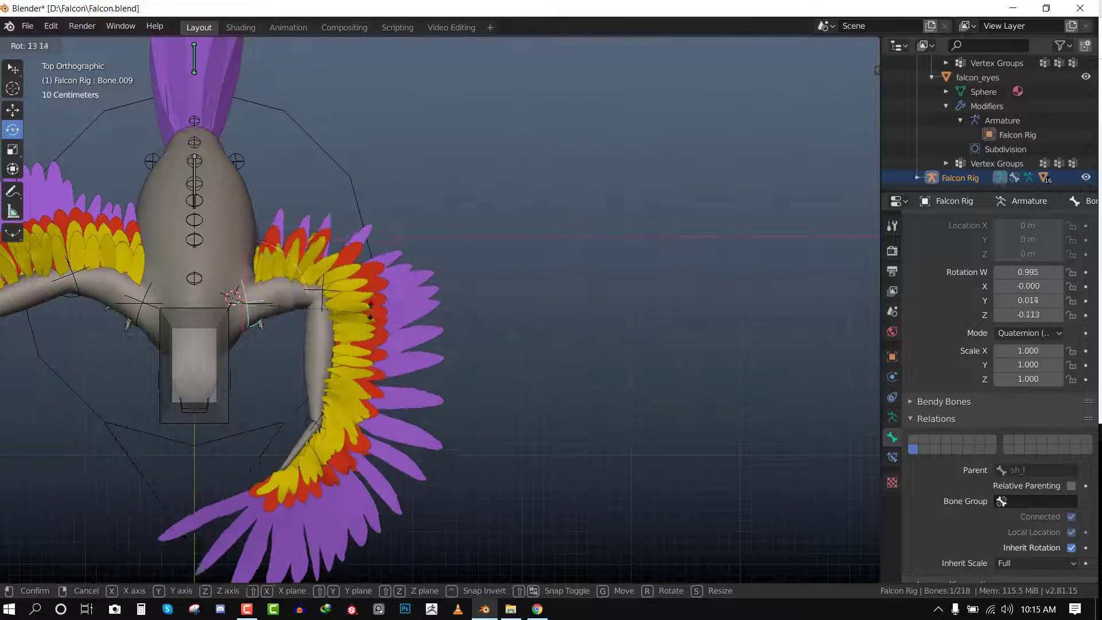
left_click(394, 306)
key("a")
key("alt+r")
Rotate the left wing's wrist bone, Bone.011, forward in the top view to fan out the tip feathers.
middle_click_drag(281, 398, 343, 202)
right_click(270, 116)
right_click(429, 295)
key("KP_7")
key("r")
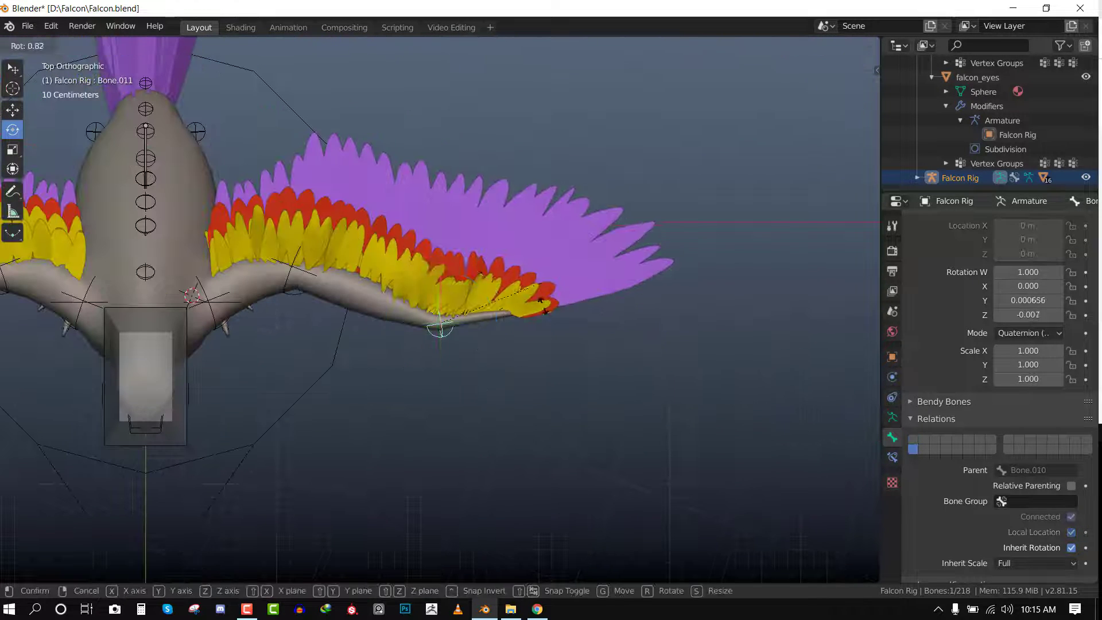
left_click(212, 386)
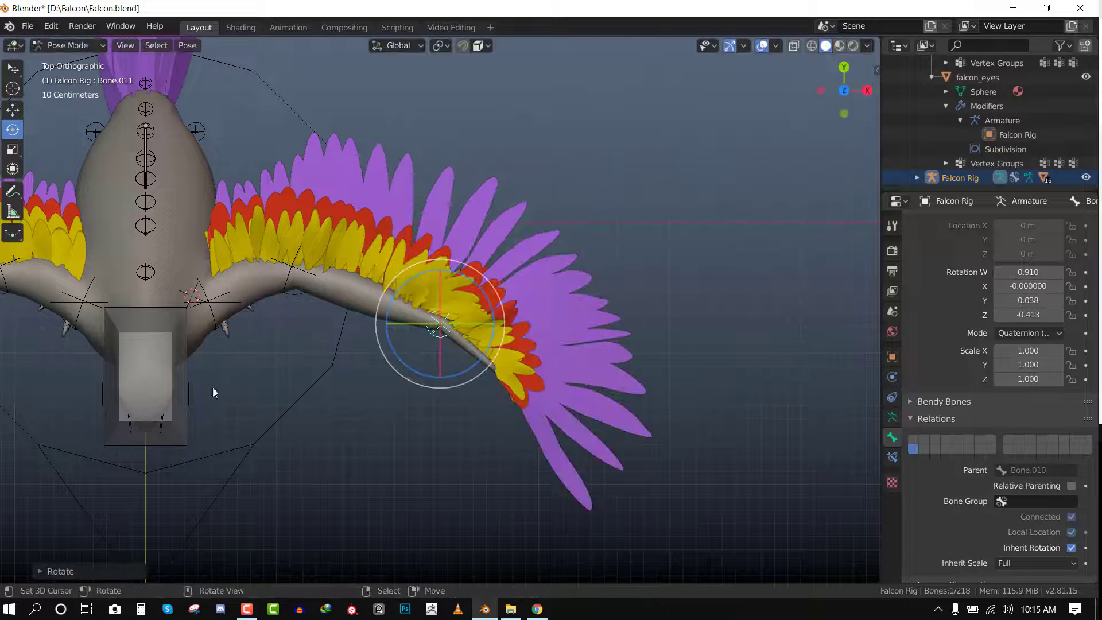
Set the head control's show feathers property to 1 to display the individual feather bones.
right_click(176, 452)
middle_click_drag(224, 444, 381, 266)
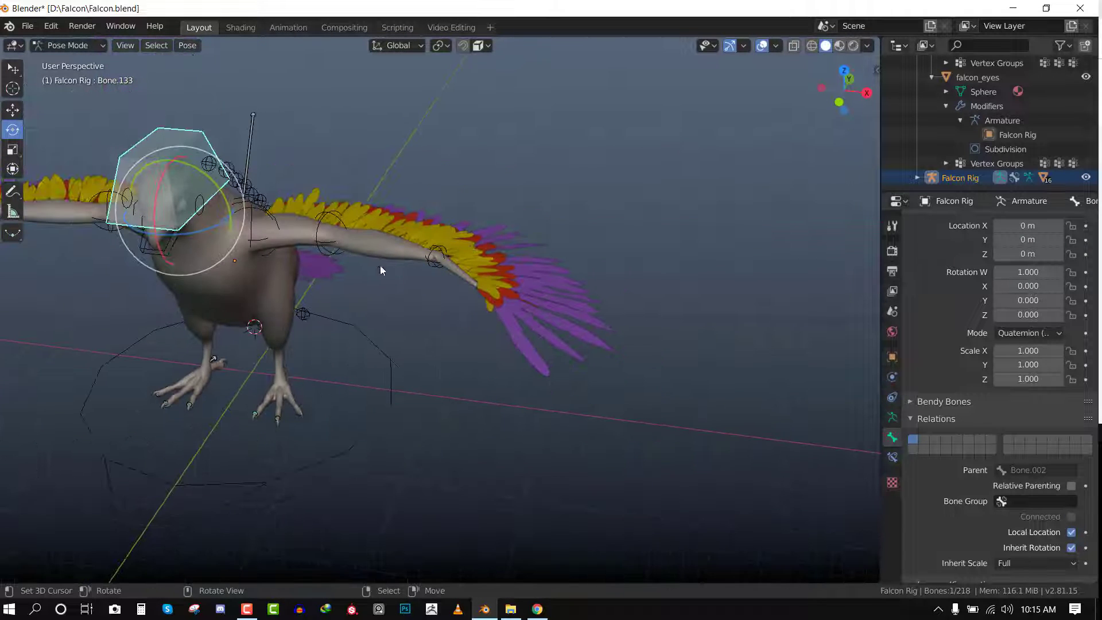
key("n")
mouse_move(827, 88)
left_mouse_down()
mouse_move(809, 88)
mouse_move(846, 88)
left_mouse_up()
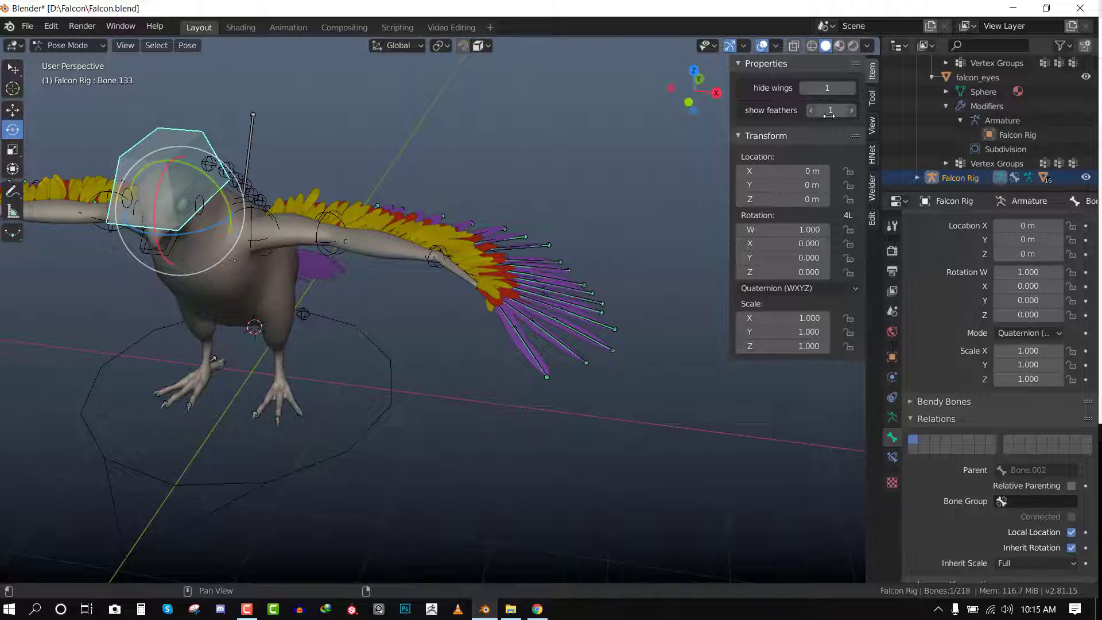
Bend the left wing's outermost tip feather forward in the top view by rotating its base bone, Bone.060, and its tip bone, Bone.047.
key("KP_7")
scroll(427, 313, "up", 3)
middle_click_drag(451, 265, 564, 261, "shift")
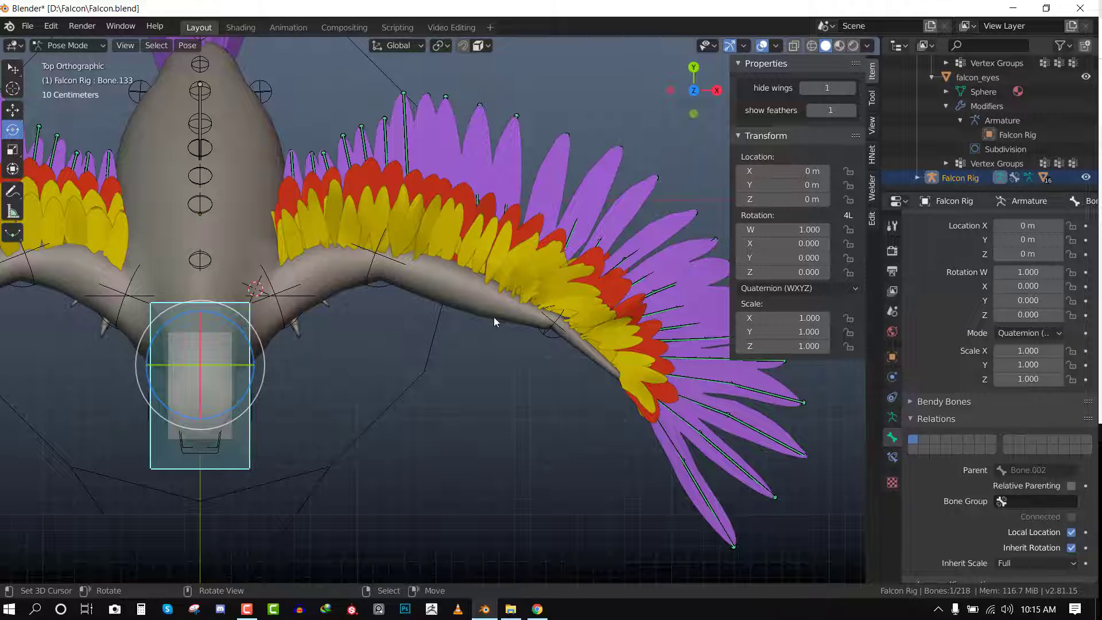
middle_click_drag(472, 316, 367, 252, "shift")
left_click(555, 363)
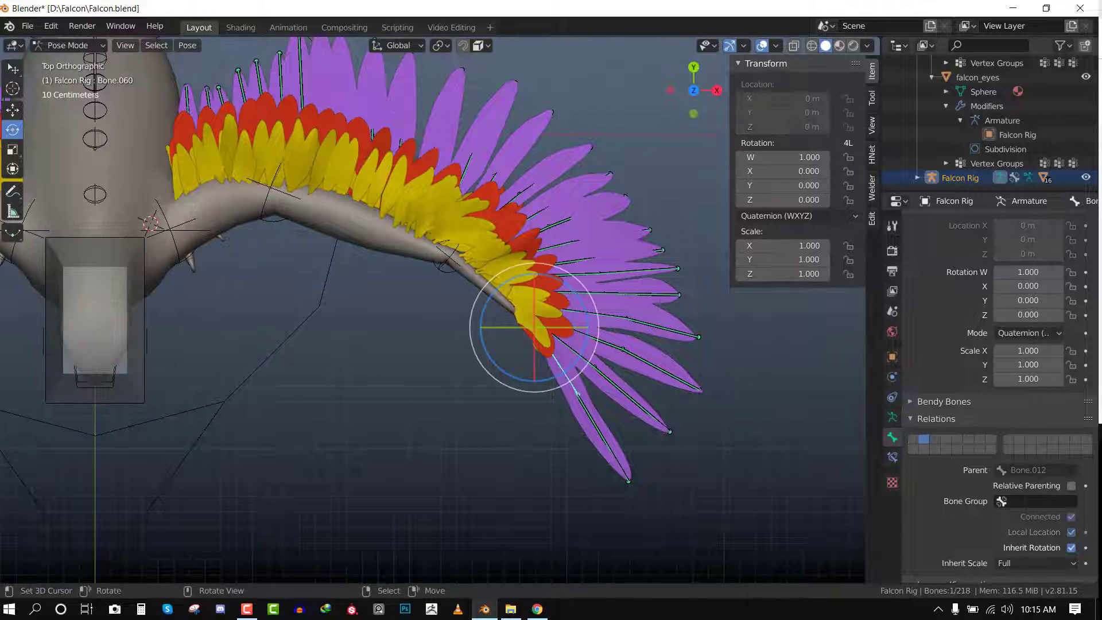
key("r")
left_click(563, 447)
left_click(530, 455)
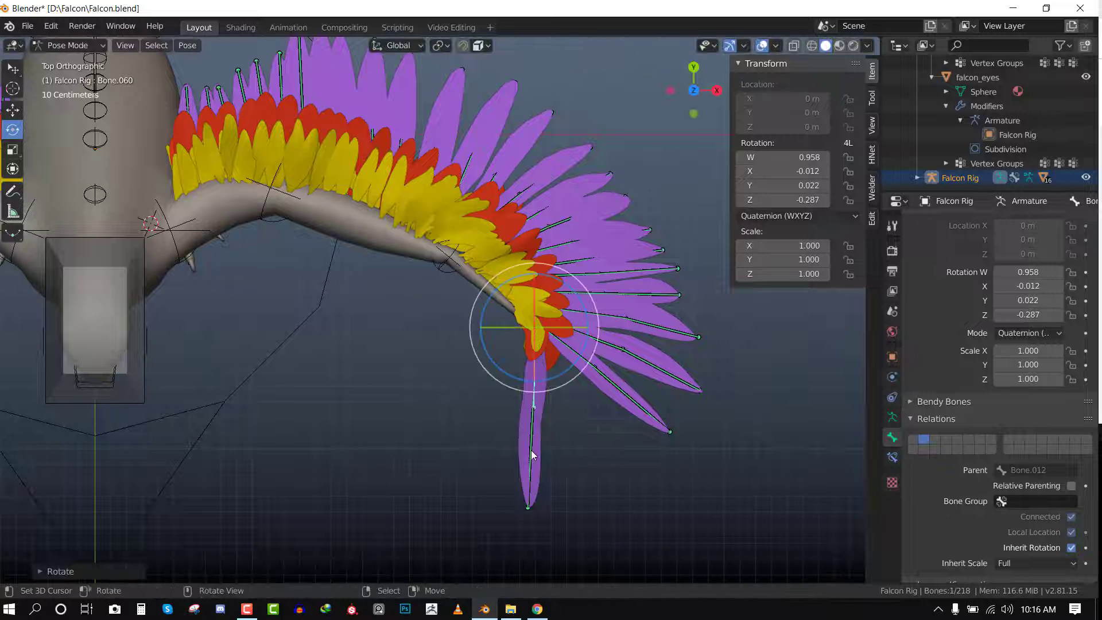
key("r")
left_click(504, 469)
Bend the second tip feather of the left wing forward by rotating its bones, including Bone.045.
right_click(632, 398)
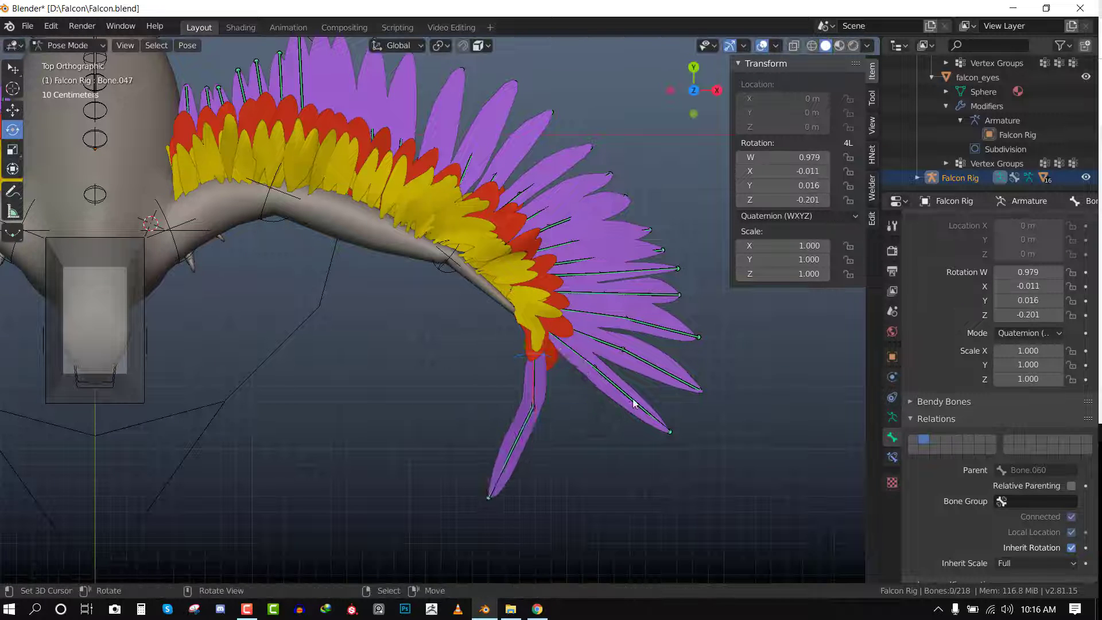
key("r")
left_click(590, 437)
key("r")
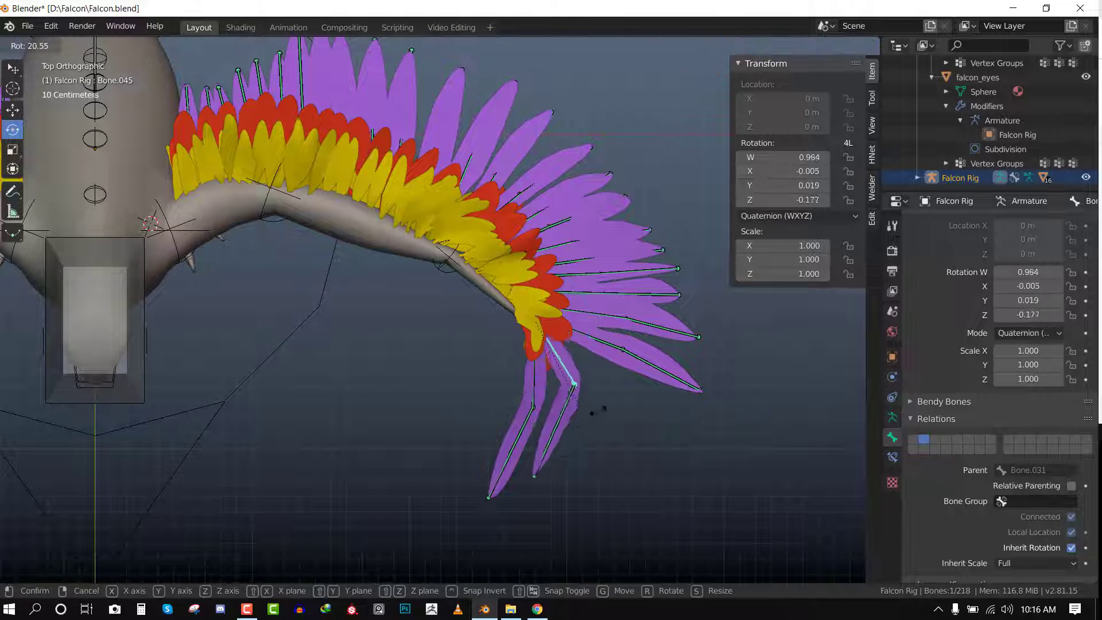
left_click(595, 343)
Bend the third tip feather of the left wing forward by rotating its base bone, Bone.035, and its tip bone, Bone.036.
right_click(594, 343)
key("r")
left_click(631, 378)
right_click(631, 378)
key("r")
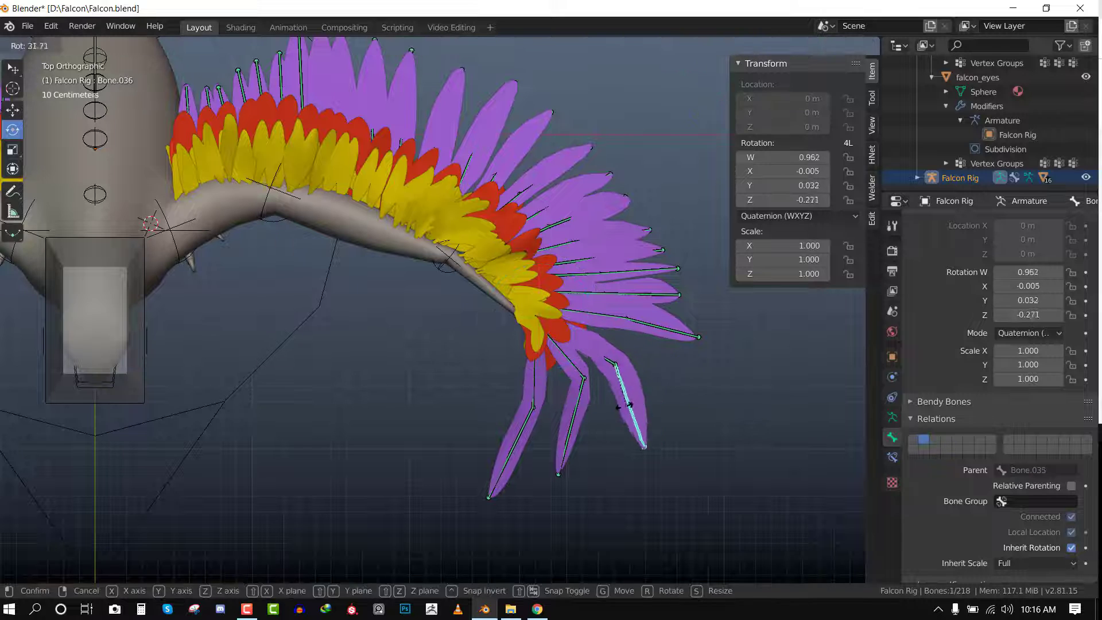
left_click(619, 389)
Bend the fourth tip feather of the left wing forward by rotating its base bone, Bone.068, and its tip bone, Bone.069.
right_click(608, 316)
key("r")
left_click(629, 343)
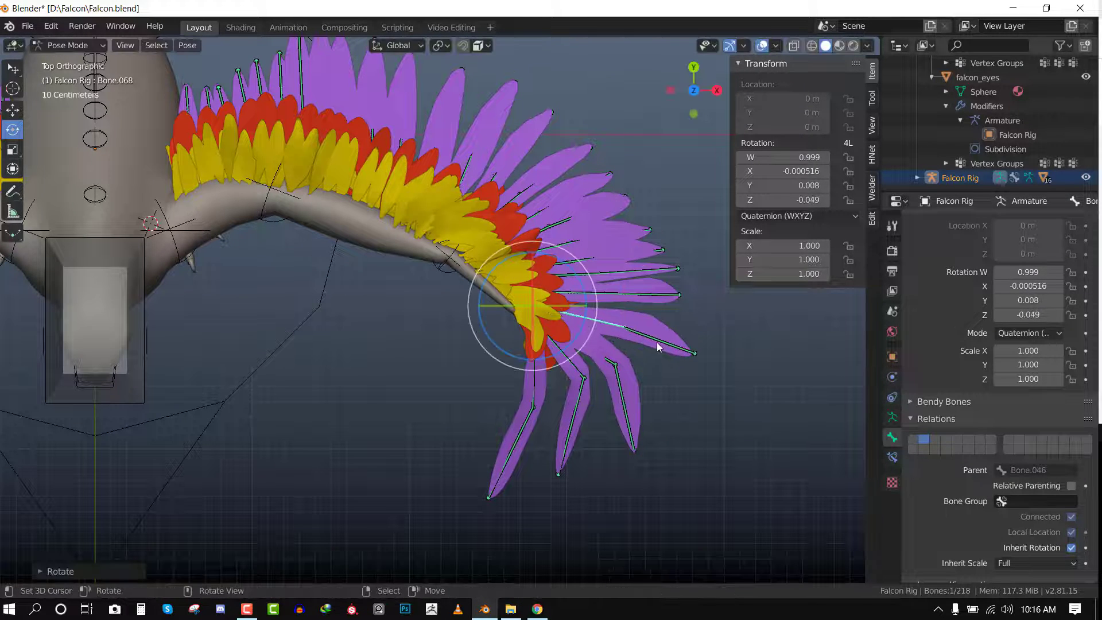
right_click(656, 342)
key("r")
left_click(659, 370)
Clear the rotation of all bones to restore the wings' rest pose, and deselect every bone.
scroll(495, 371, "down", 3)
key("a")
key("alt+r")
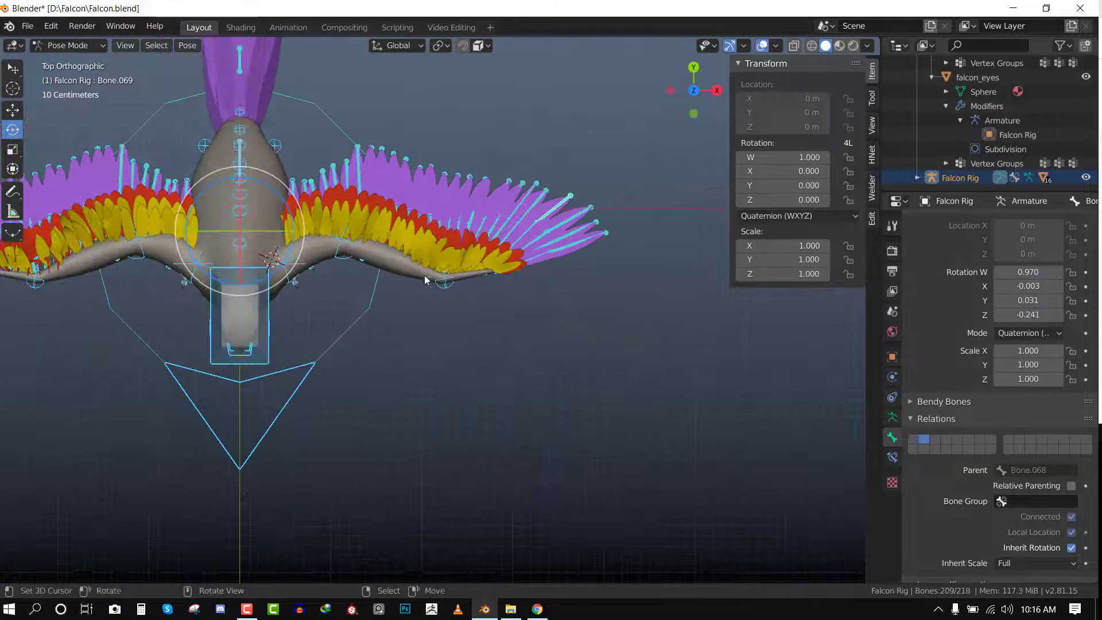
scroll(344, 229, "up", 2)
scroll(373, 195, "down", 3)
scroll(433, 189, "up", 2)
middle_click_drag(266, 245, 366, 184)
key("KP_1")
key("alt+a")
scroll(397, 205, "down", 3)
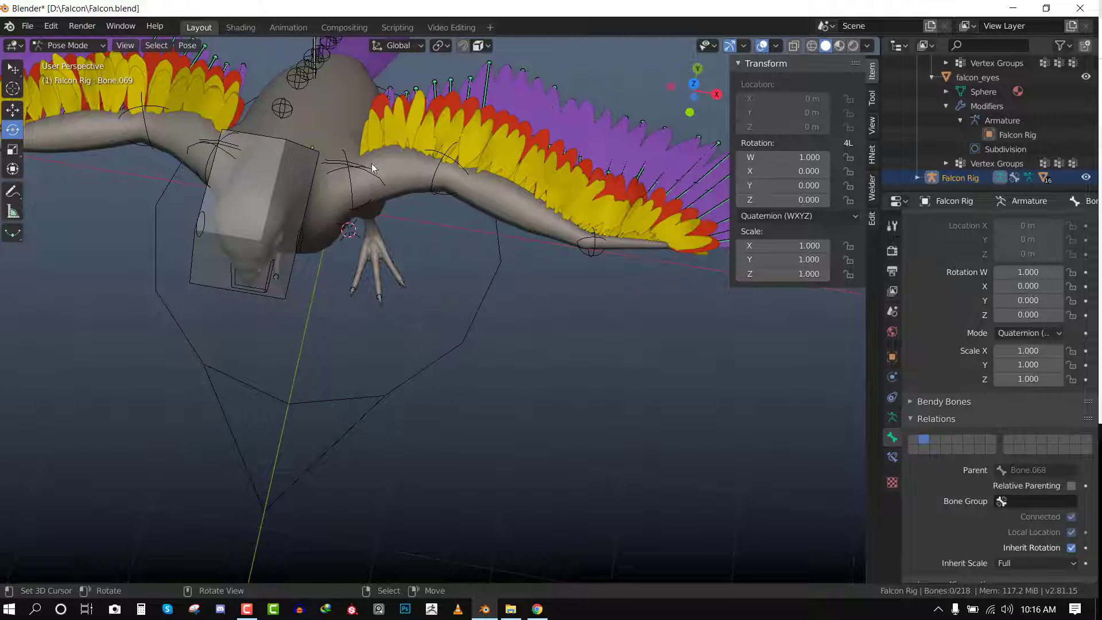
Try tilting the falcon's body in the front view with a trackball rotation of the body control, Bone.
middle_click_drag(397, 201, 352, 241)
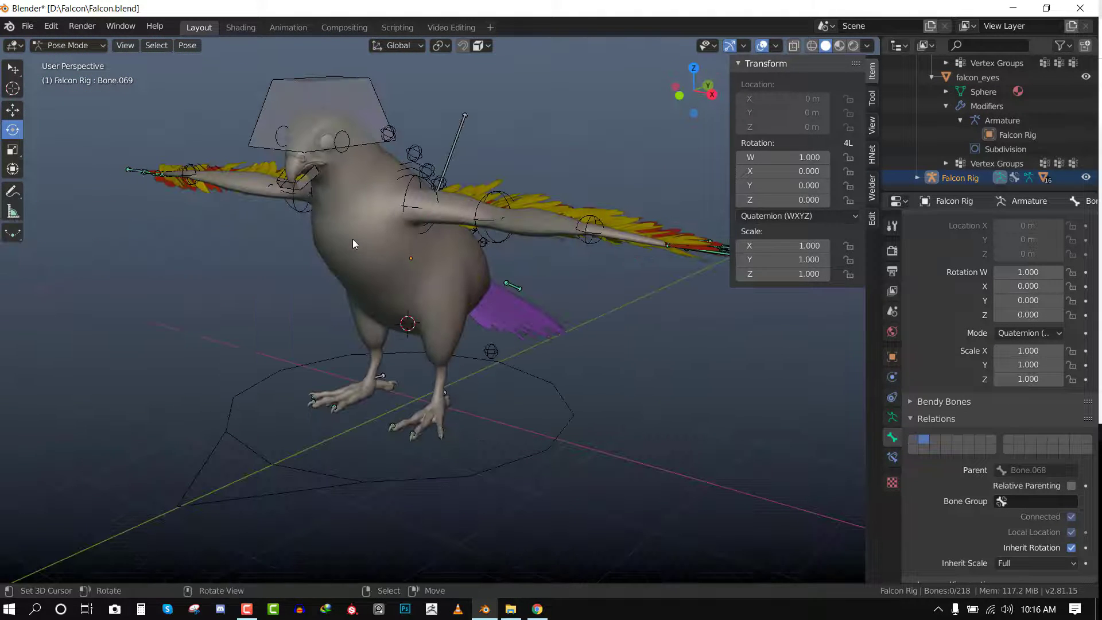
middle_click_drag(343, 184, 269, 290)
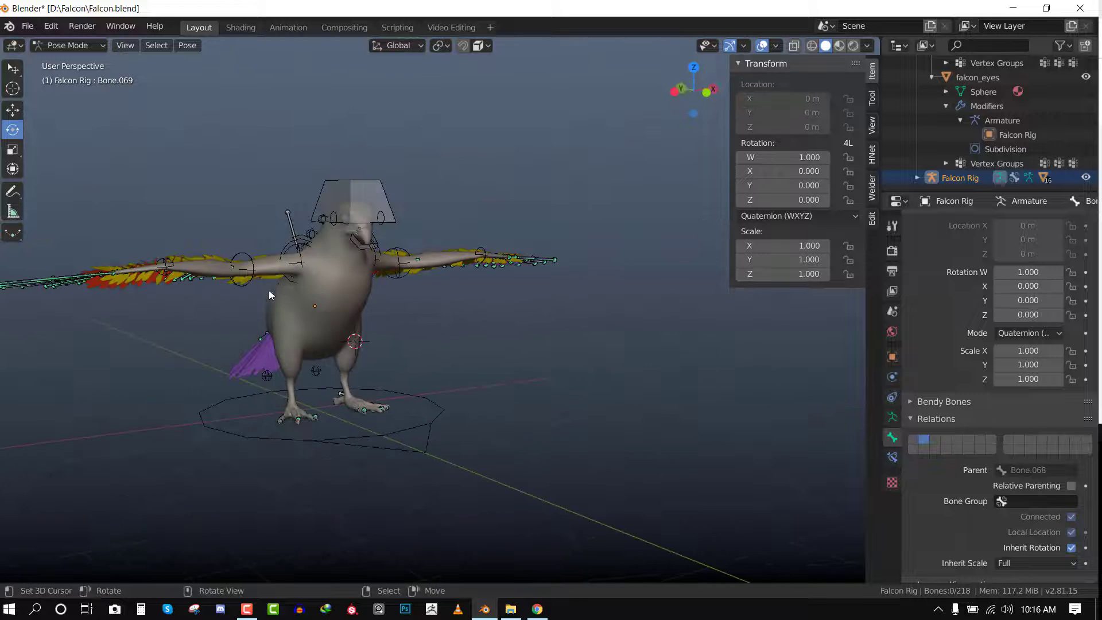
left_click(317, 221)
middle_click_drag(317, 221, 513, 213)
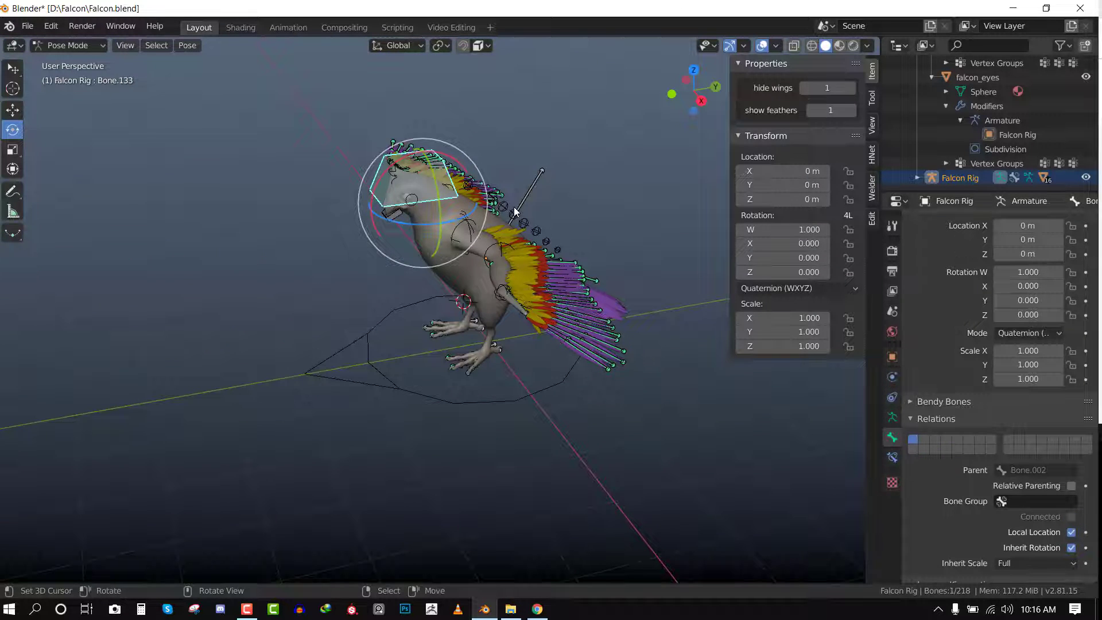
right_click(513, 214)
key("KP_1")
key("r")
right_click(416, 300)
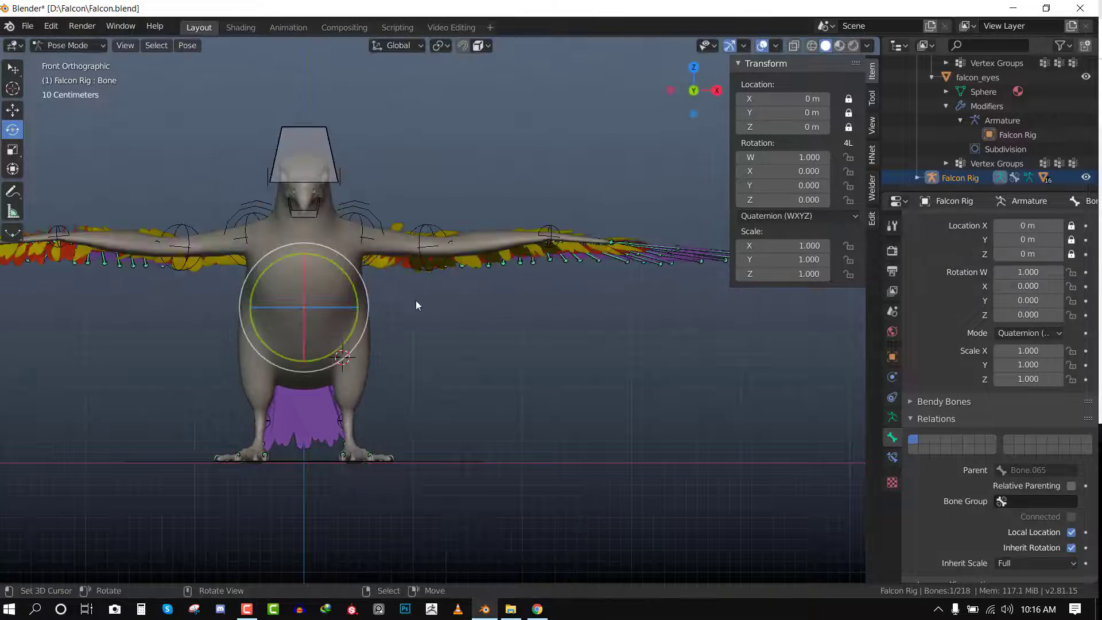
key("r")
key("r")
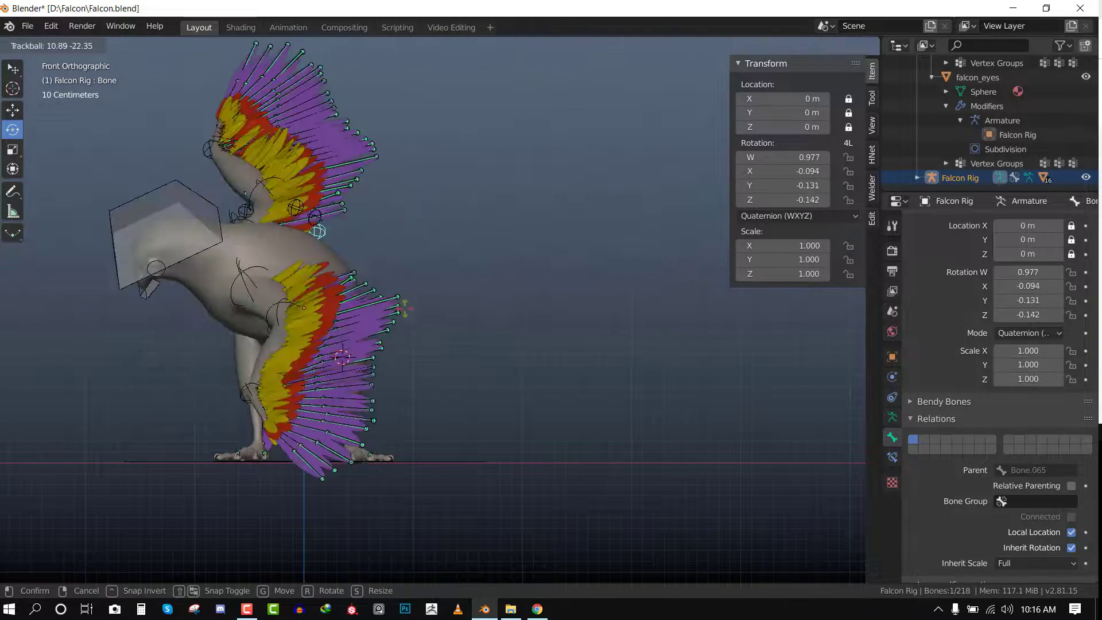
key("Escape")
Try moving the head control, Bone.133, in the front view.
right_click(328, 119)
key("g")
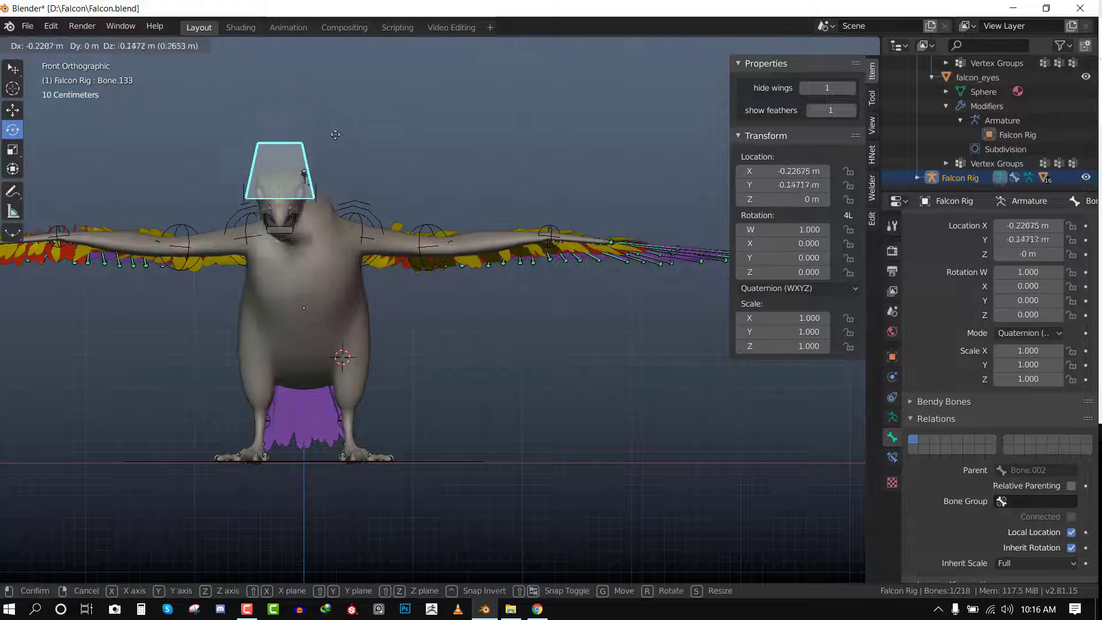
key("Escape")
middle_click_drag(423, 192, 363, 210)
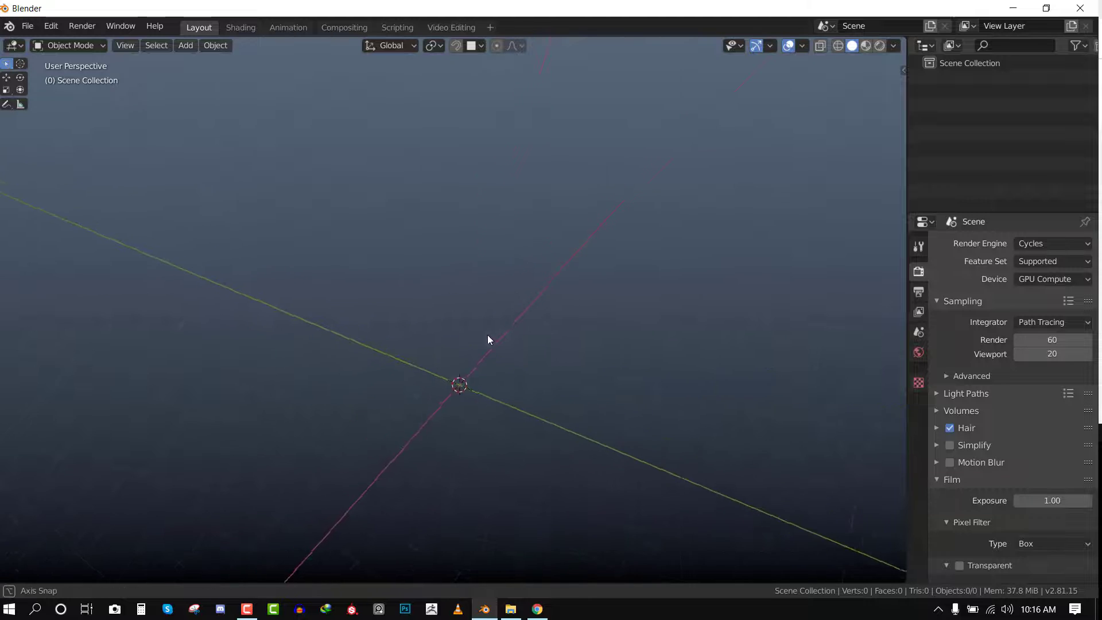
Start adding a reference image to the empty scene.
middle_click_drag(536, 300, 513, 307)
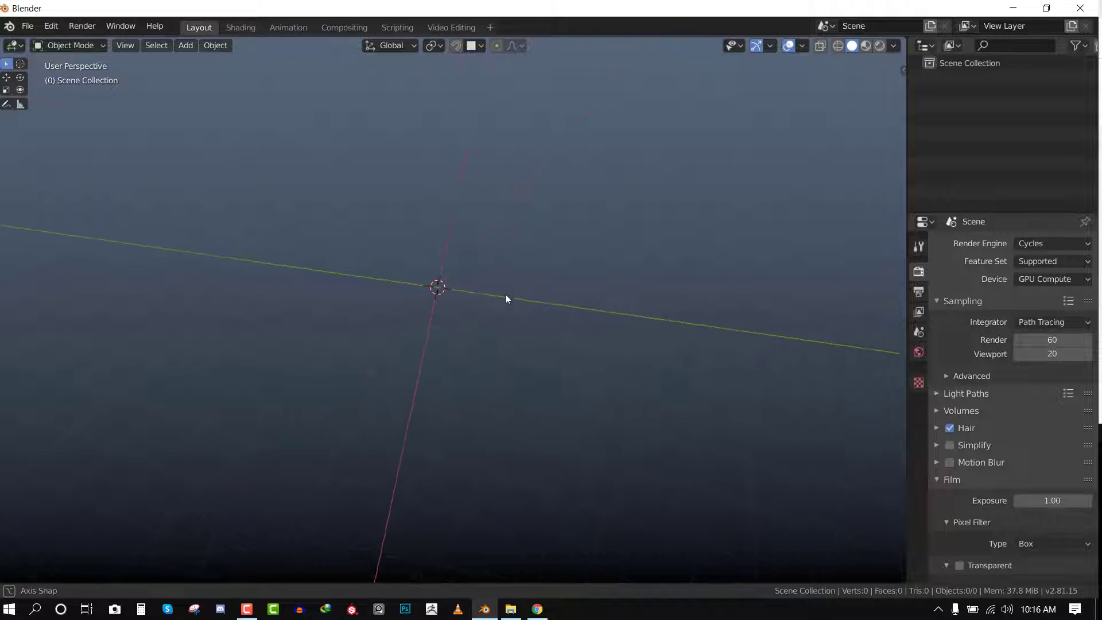
middle_click_drag(505, 294, 580, 189)
key("shift+a")
mouse_move(581, 189)
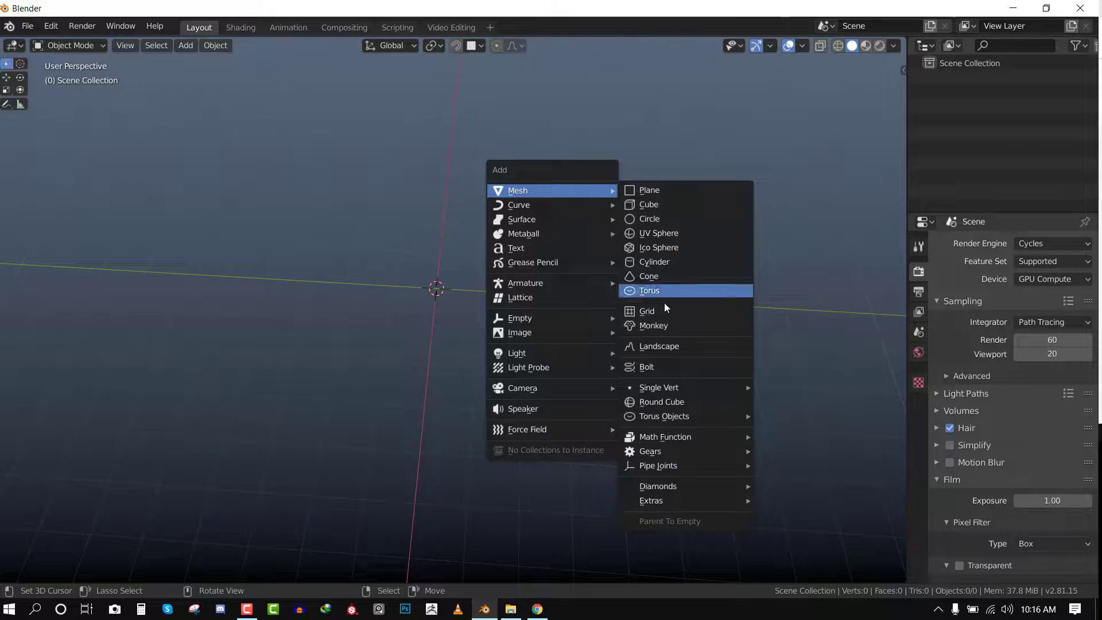
mouse_move(529, 192)
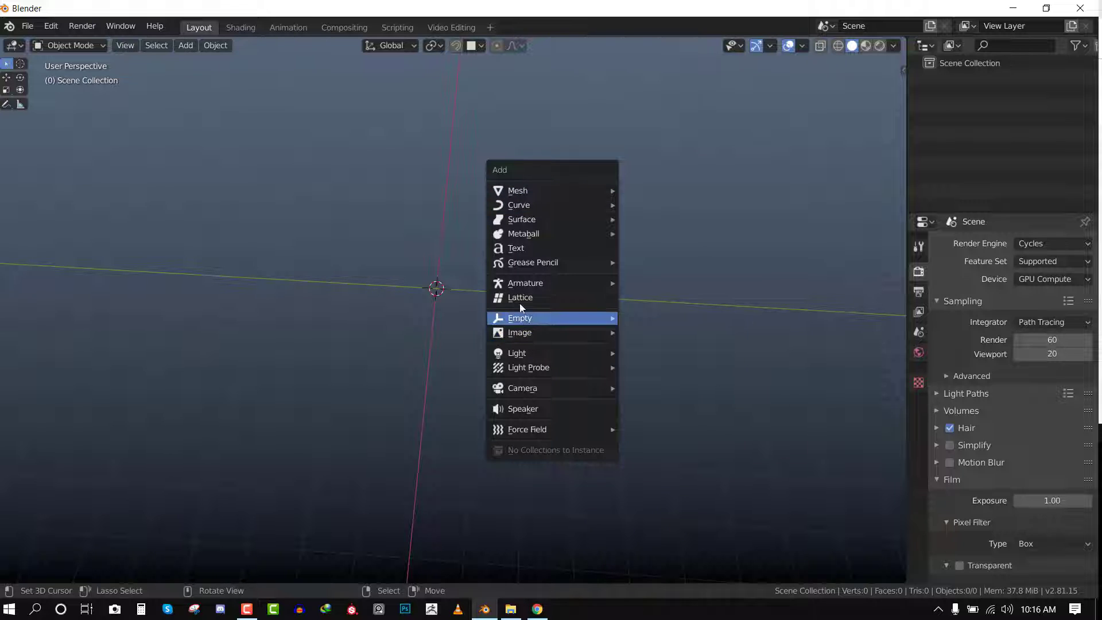
left_click(189, 45)
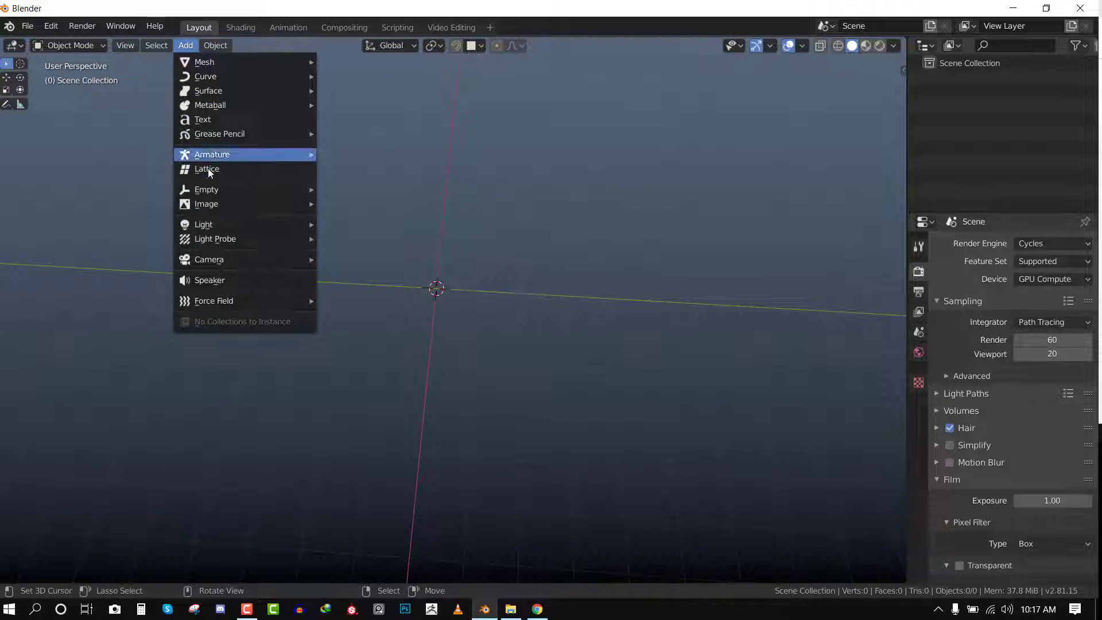
mouse_move(213, 204)
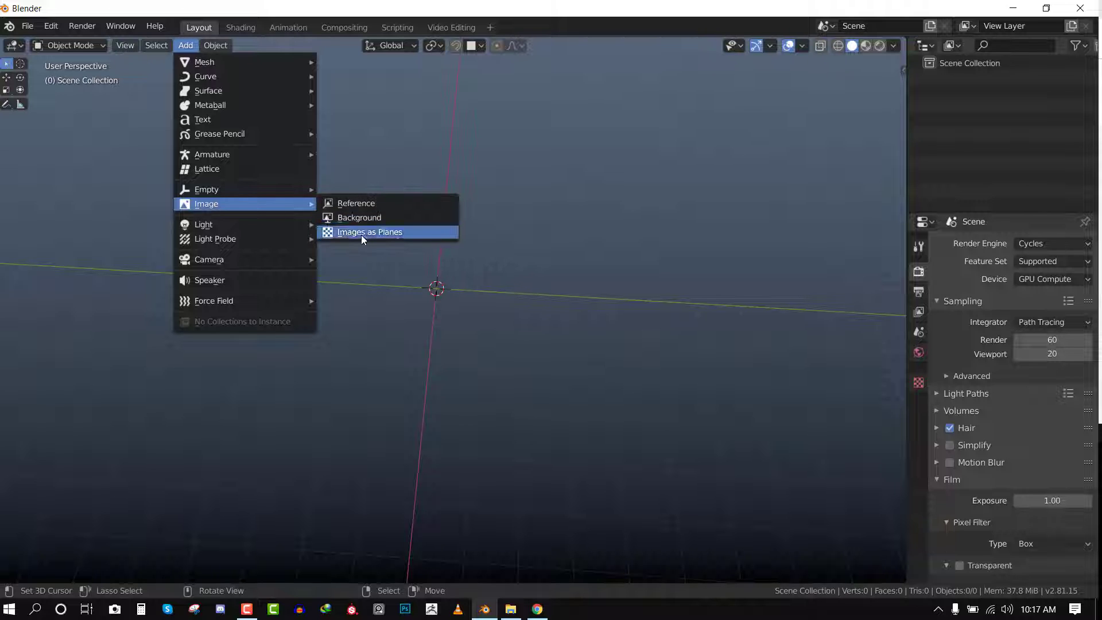
left_click(360, 205)
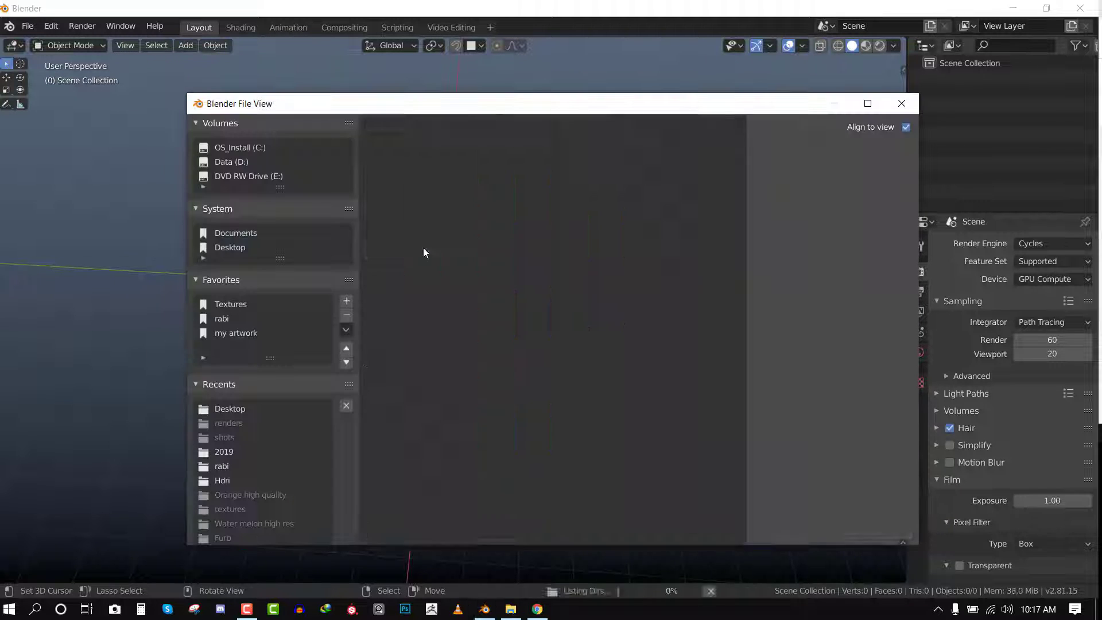
Look through the Desktop's Projects and Feather rig folders for a wing reference image, and return to the Desktop folder.
left_click(232, 247)
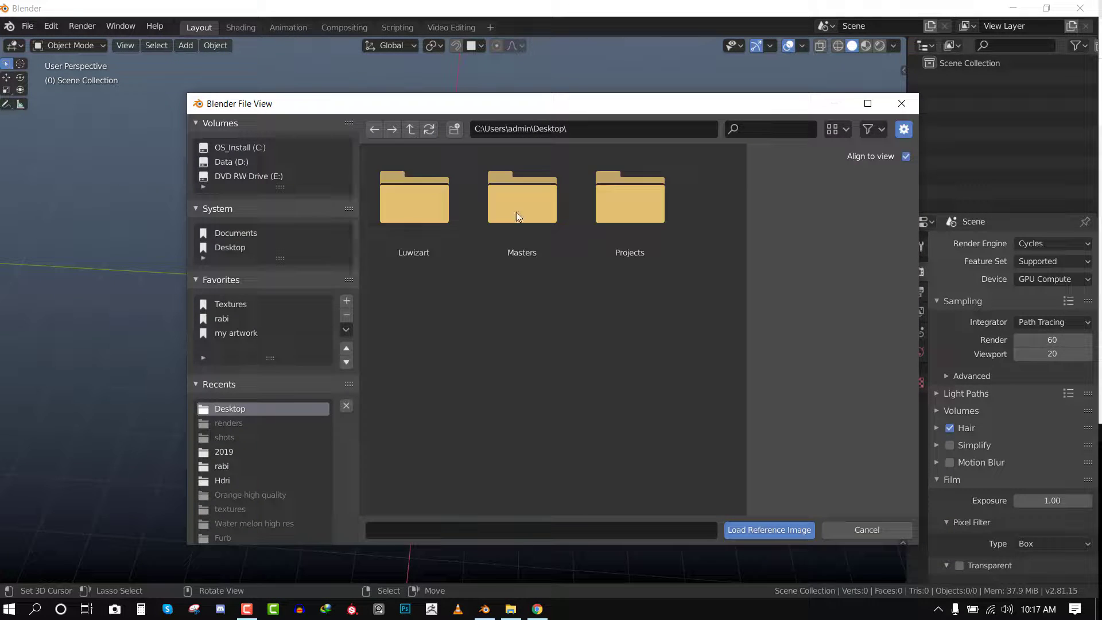
double_click(636, 228)
double_click(410, 215)
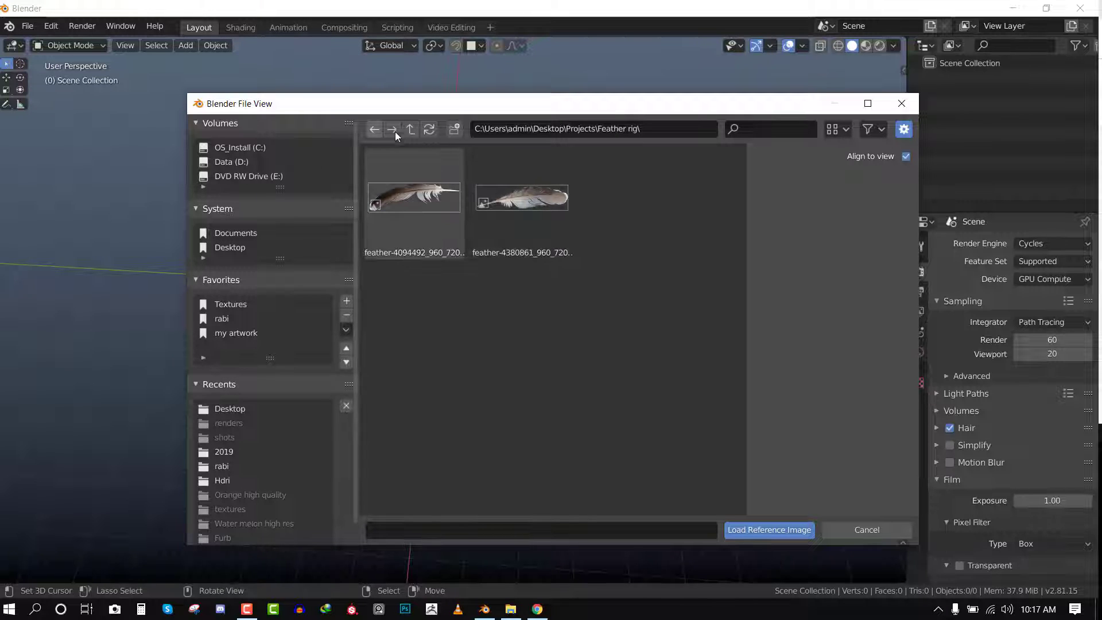
left_click(414, 132)
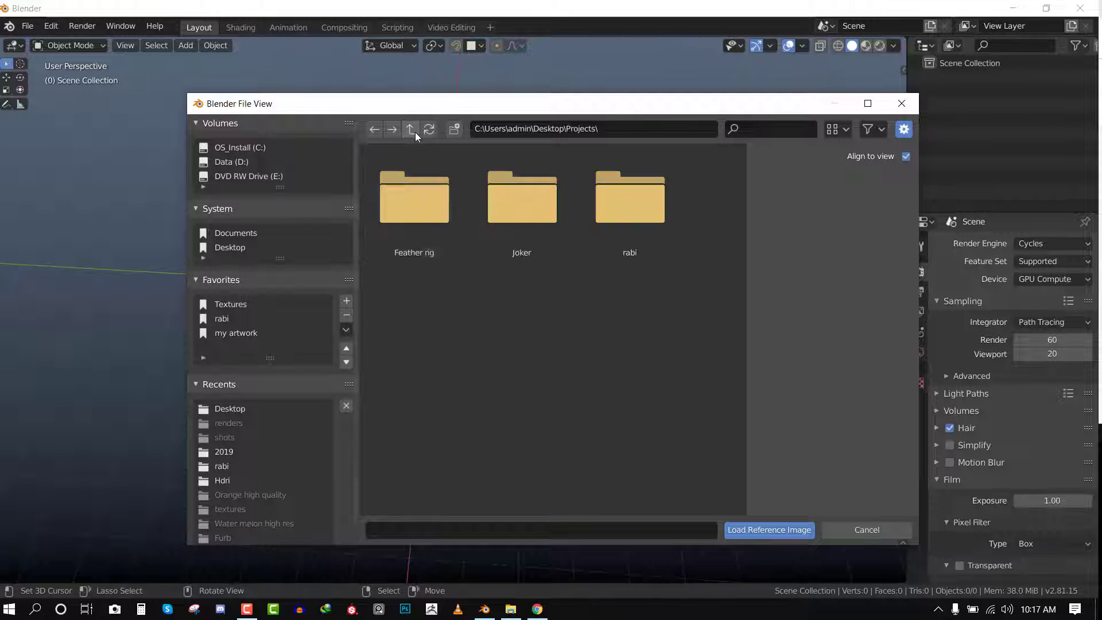
double_click(421, 215)
left_click(243, 248)
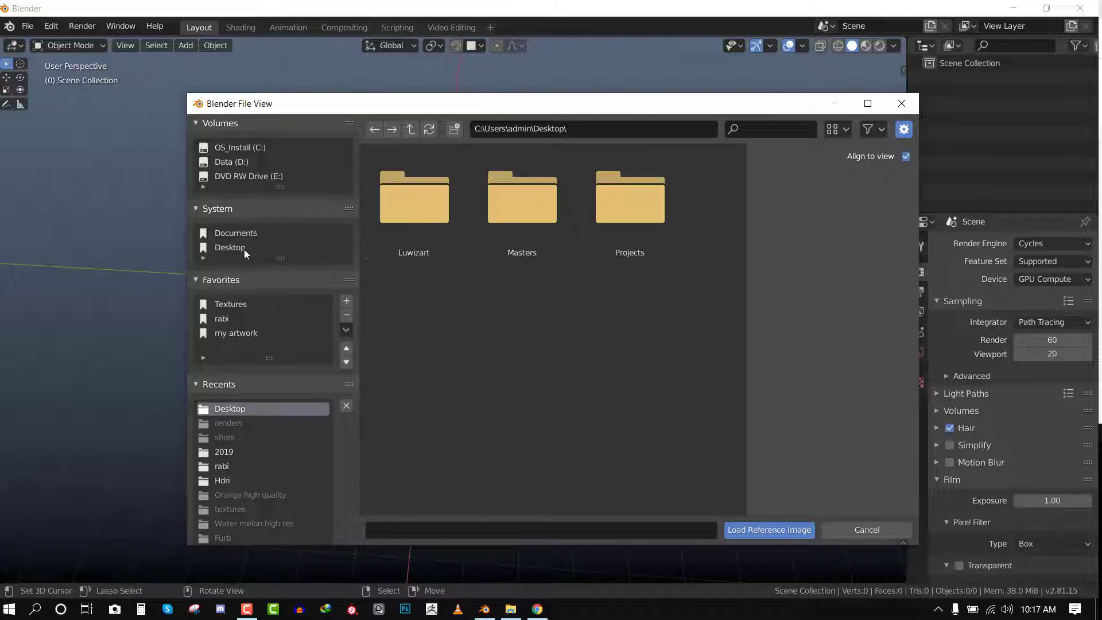
Switch to Chrome and search Google for "wing reference".
left_click_drag(1101, 58, 425, 1)
left_click(358, 62)
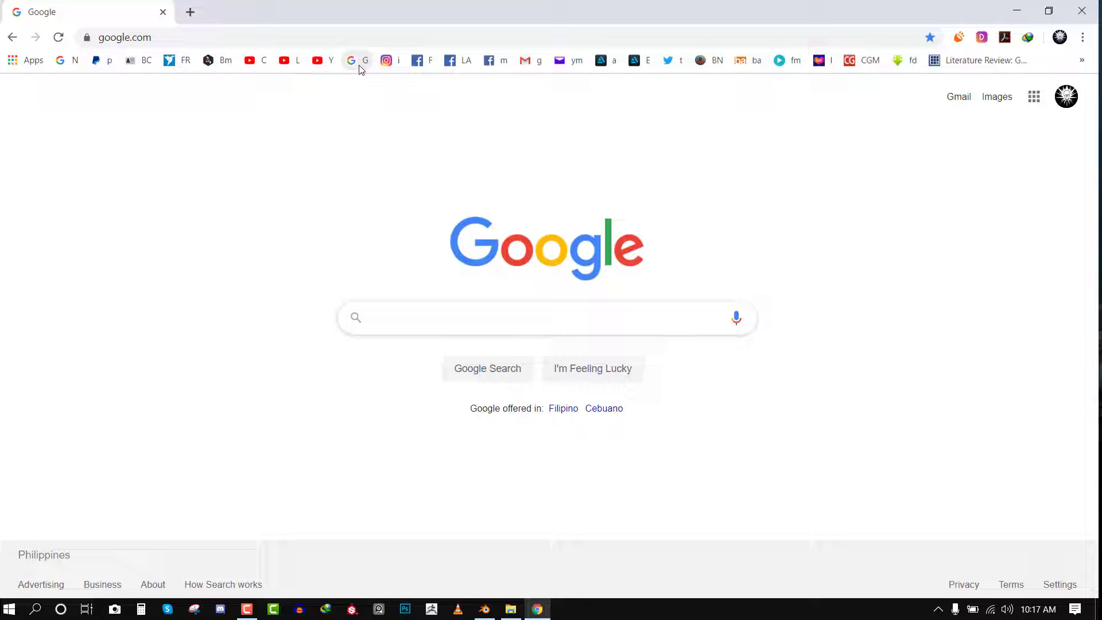
type("wing")
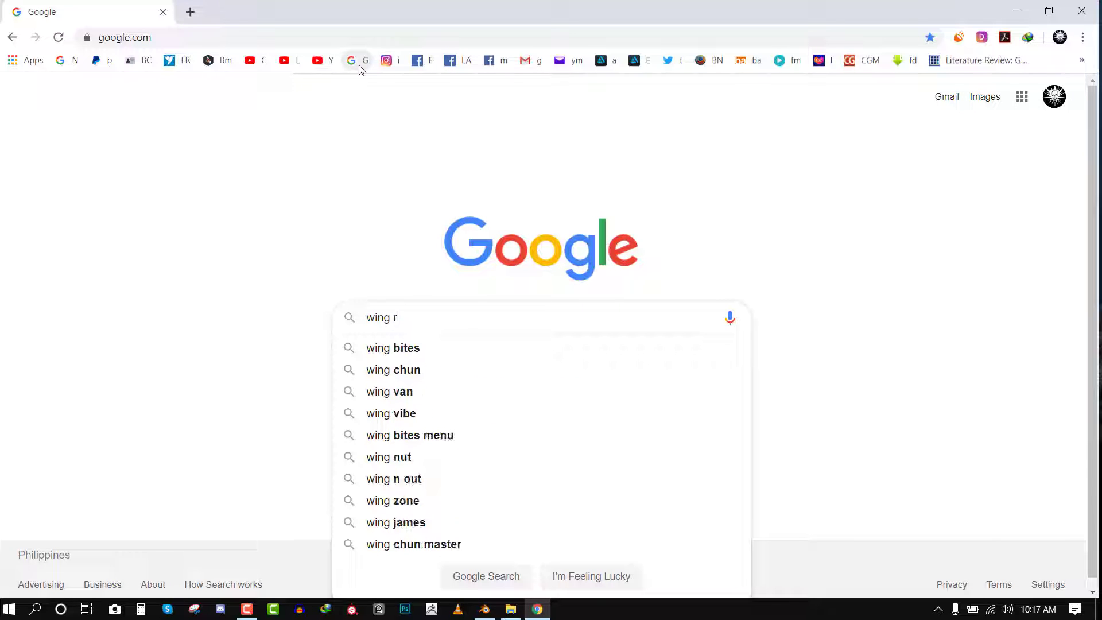
type(" ref")
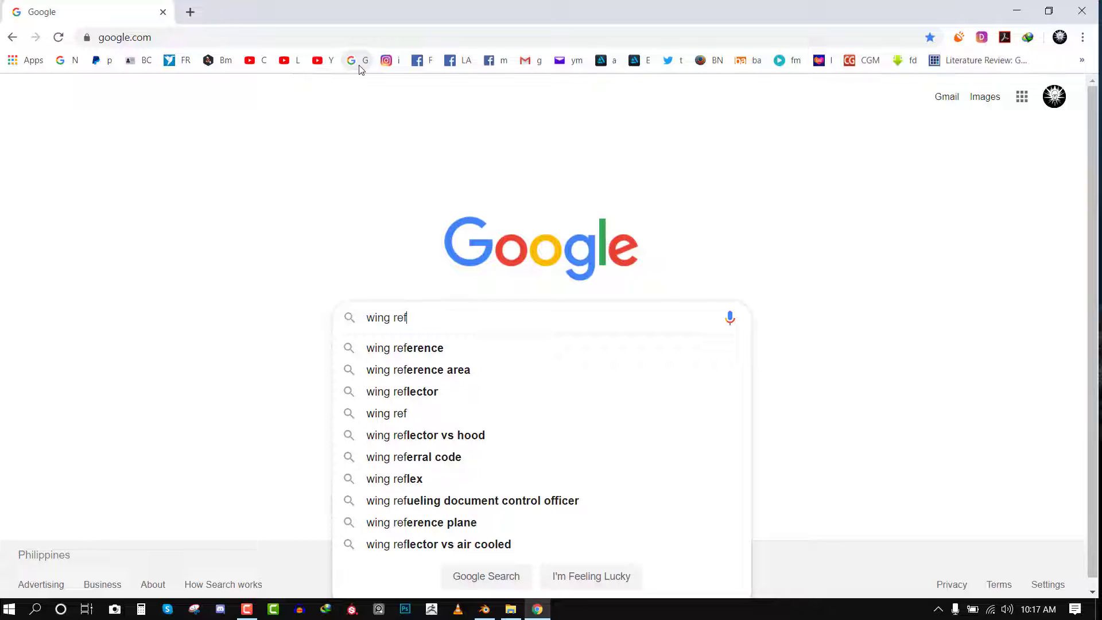
key("Down")
key("Return")
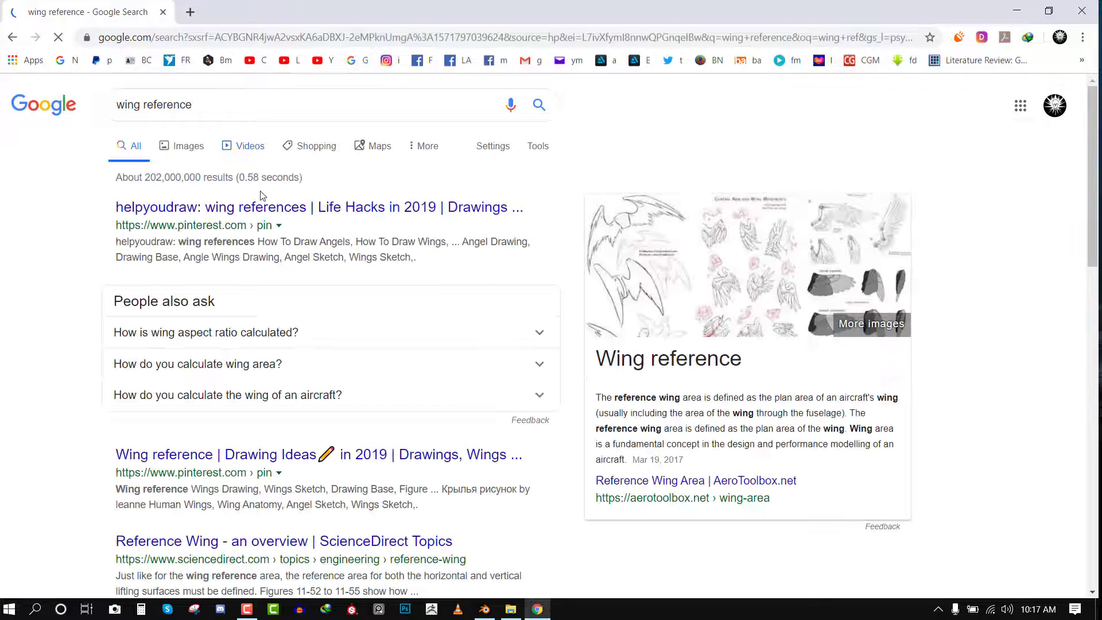
Browse the image results for wing reference and preview the colour-coded Tumblr wing diagram with labelled feather groups.
left_click(193, 148)
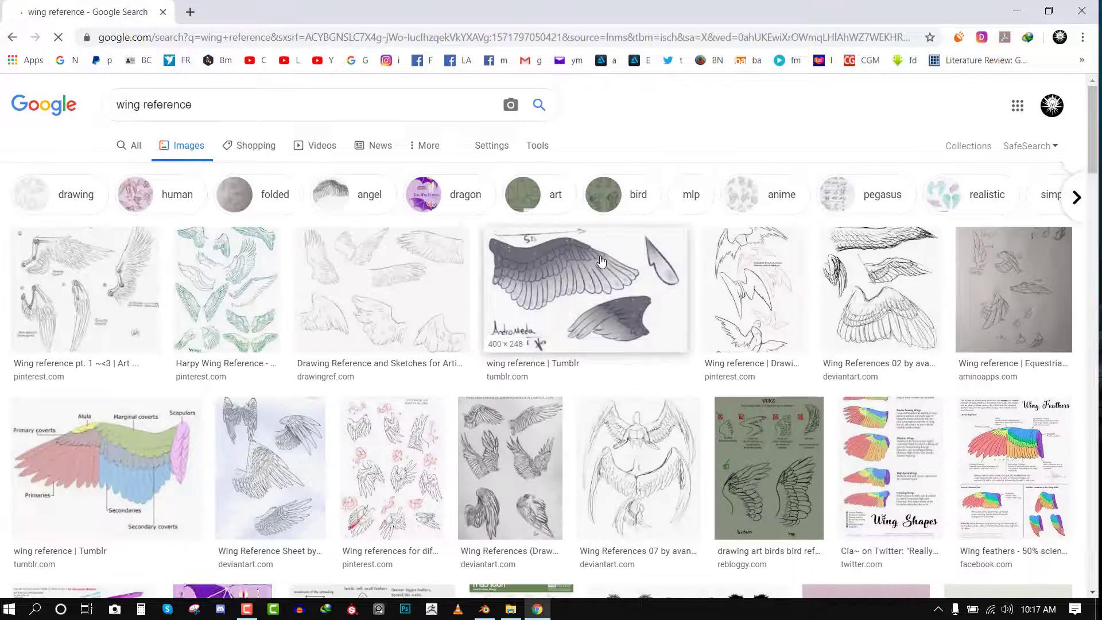
scroll(615, 256, "down", 4)
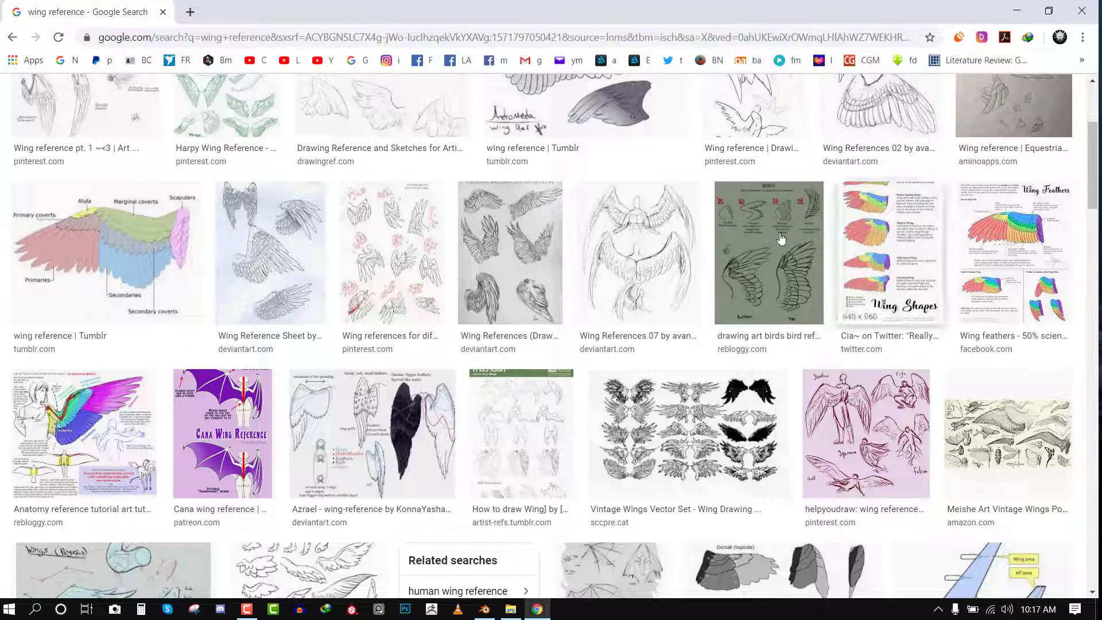
scroll(847, 310, "up", 3)
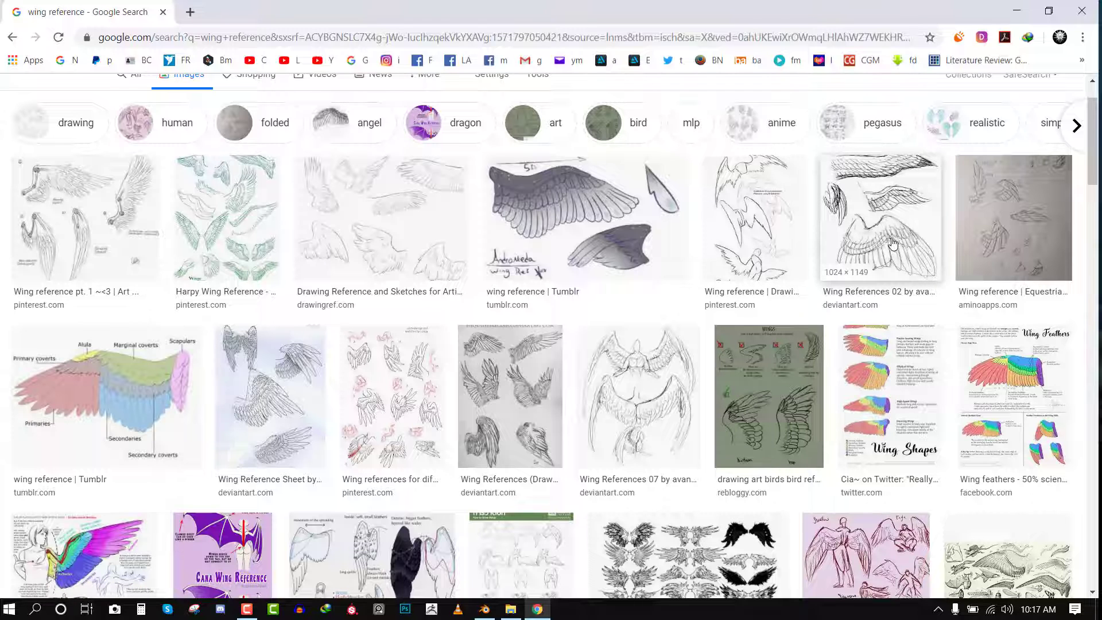
left_click(129, 385)
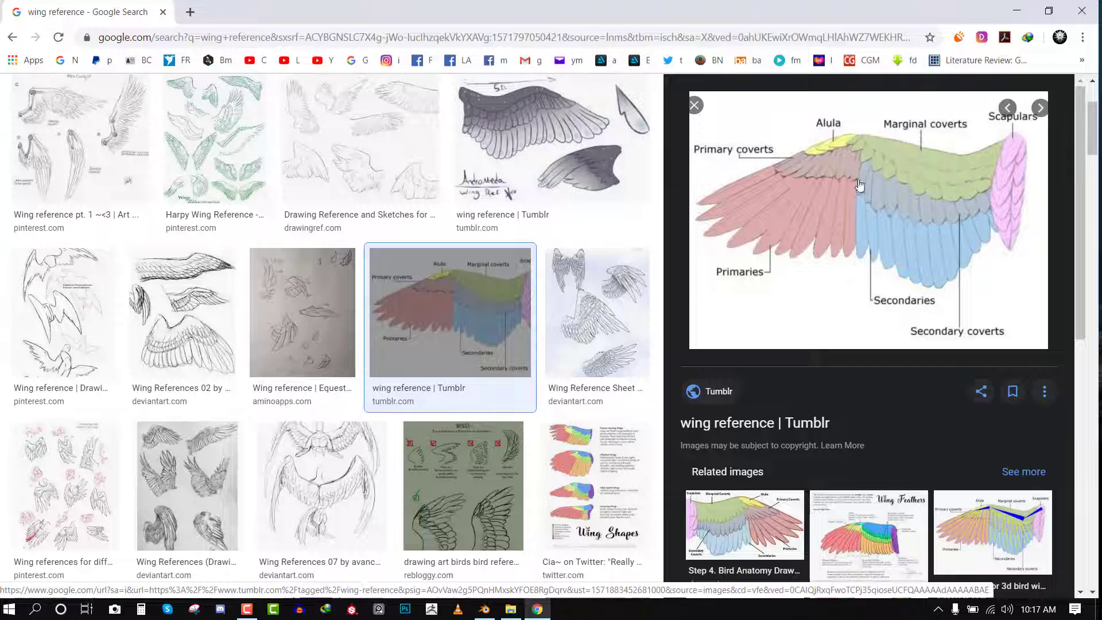
Open the labelled wing diagram in its own tab and save it as refrence in the Feather rig folder, replacing the existing file.
right_click(865, 166)
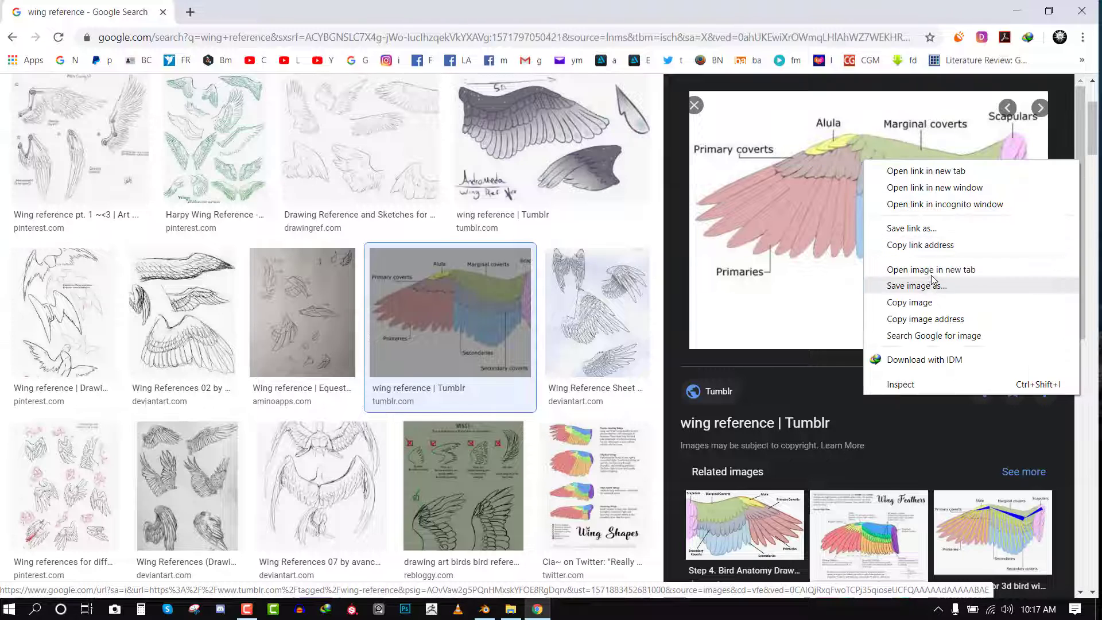
left_click(932, 280)
left_click(234, 13)
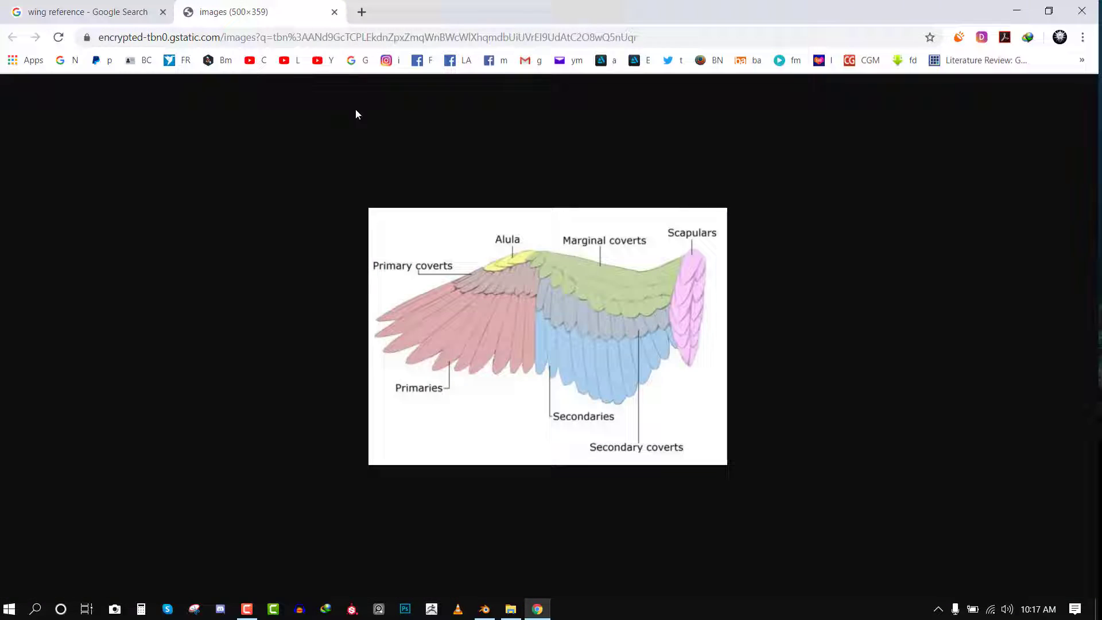
right_click(531, 225)
left_click(566, 254)
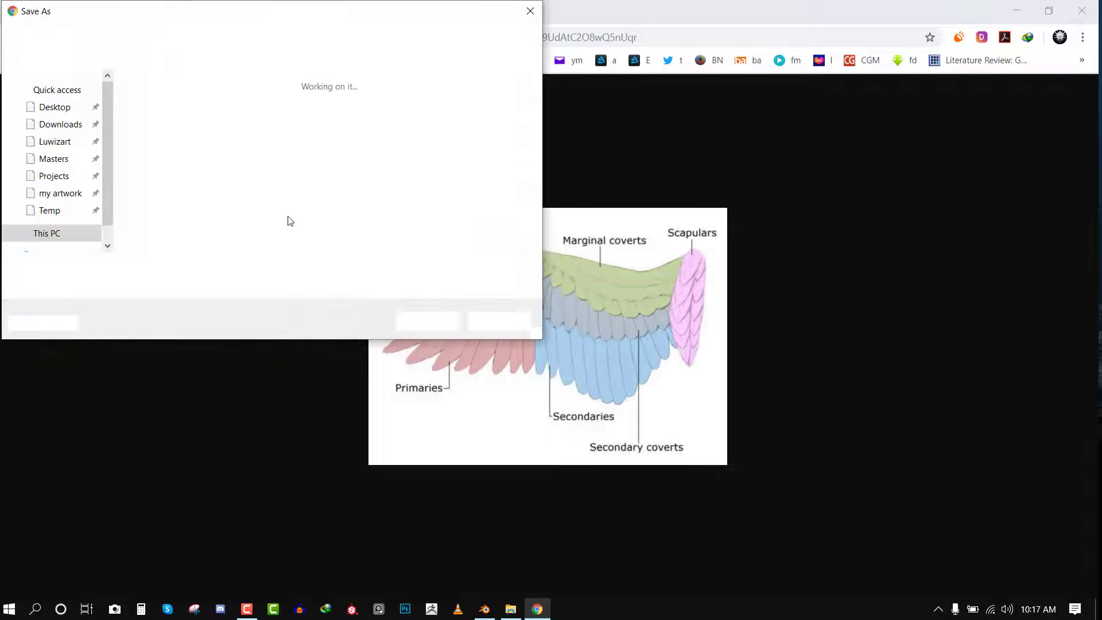
left_click(167, 144)
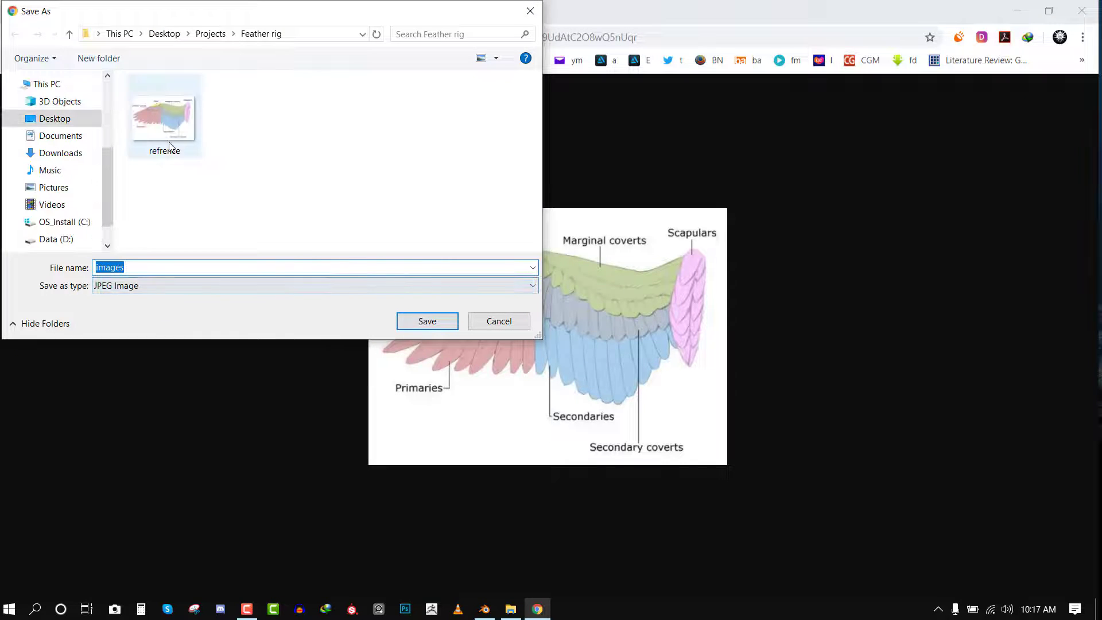
left_click(427, 321)
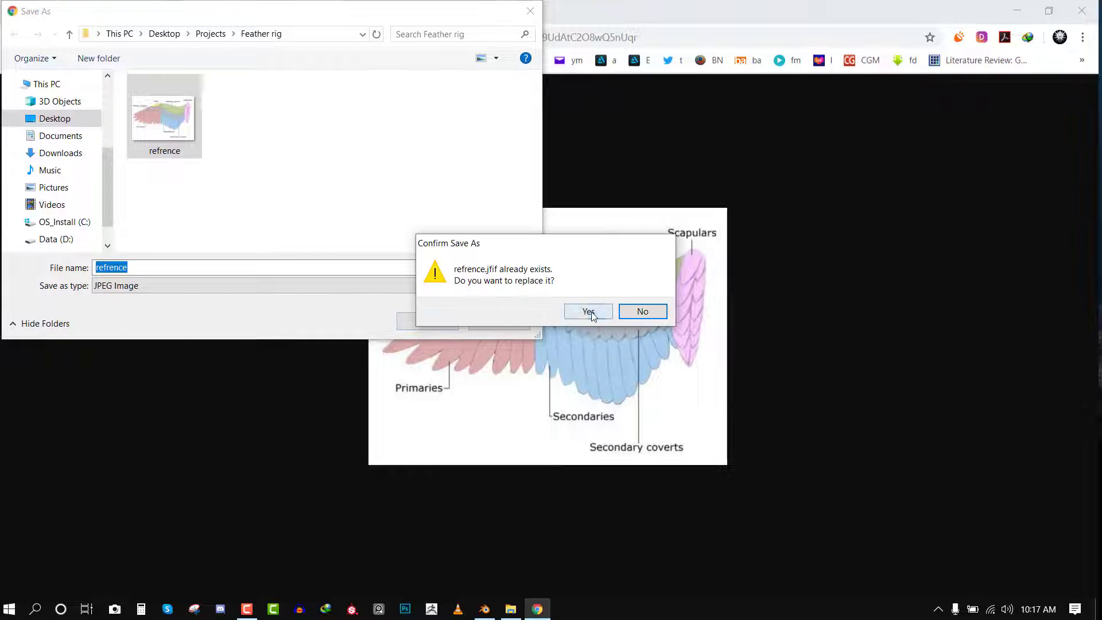
left_click(589, 312)
Switch back to Blender and open the Projects > Feather rig folder in the reference image file browser.
mouse_move(484, 608)
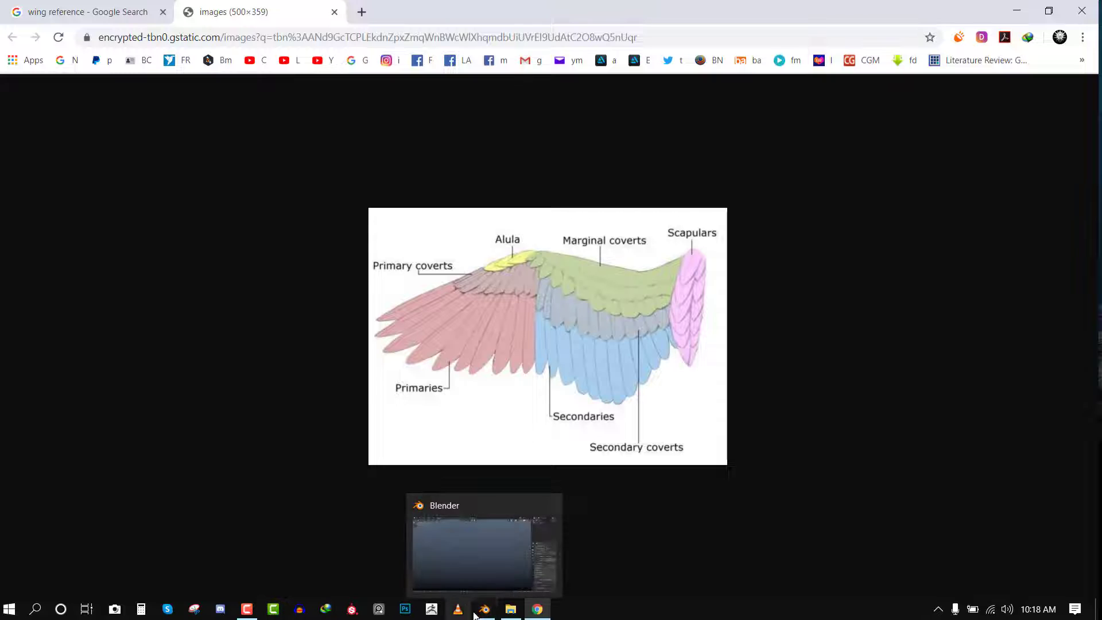
left_click(498, 580)
left_click(646, 214)
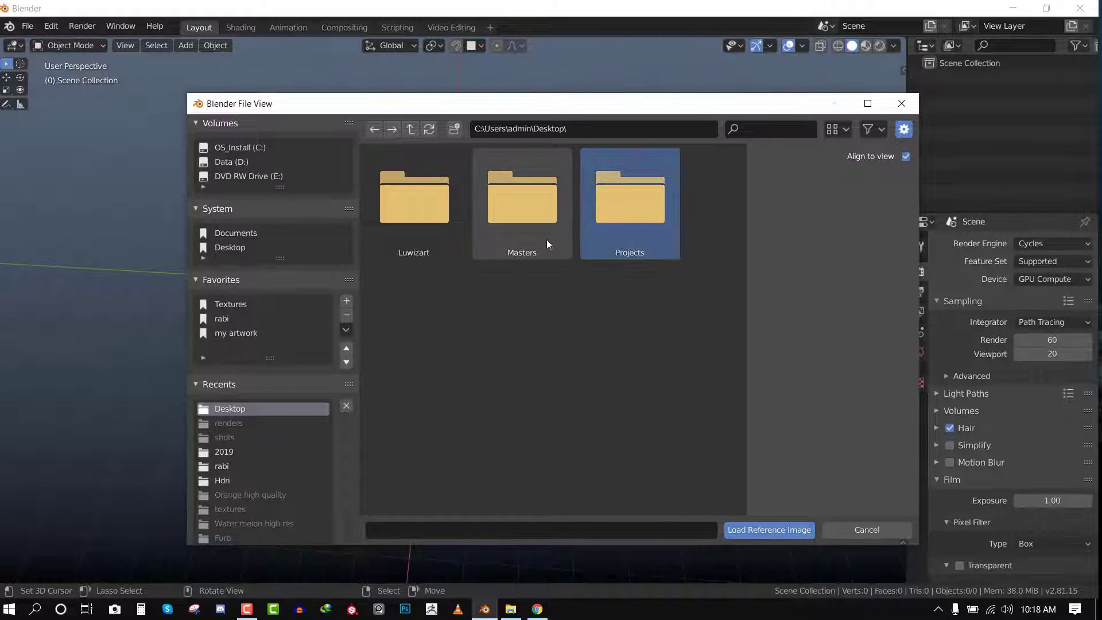
double_click(634, 220)
double_click(442, 221)
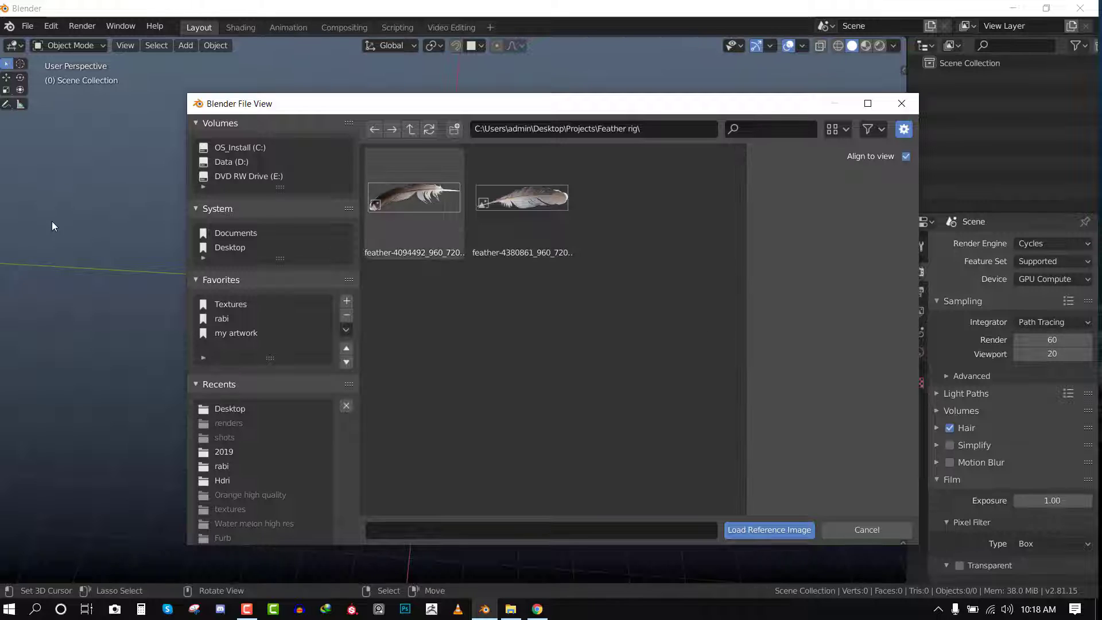
Return to Chrome, close the wing diagram's tab, and preview the grey Andromeda wing drawing from the image results.
left_click(537, 608)
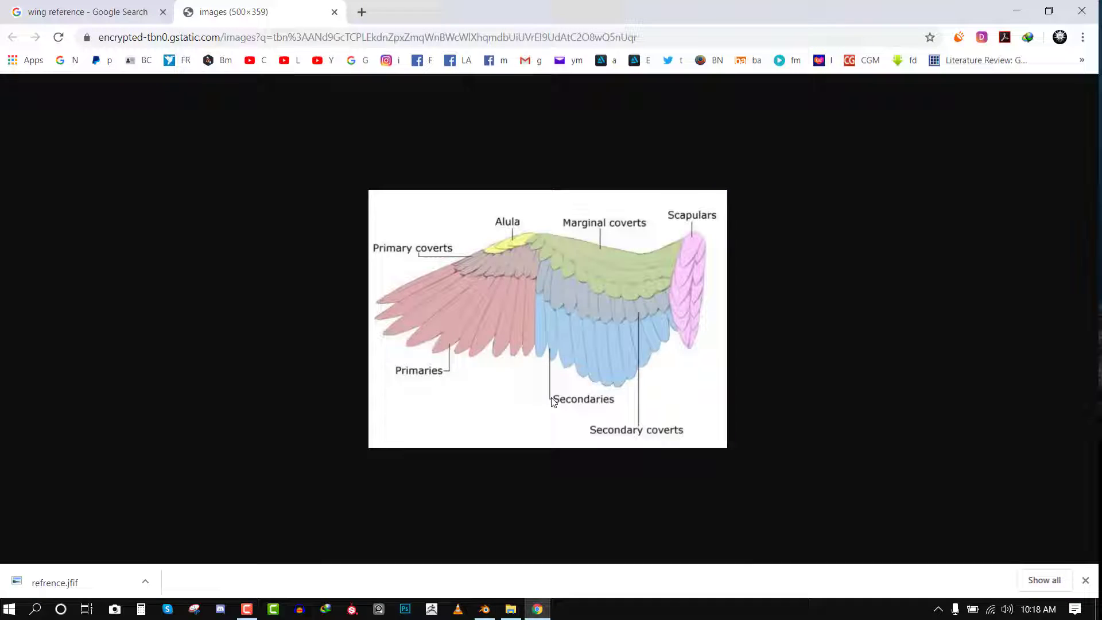
left_click(334, 12)
scroll(485, 319, "down", 10)
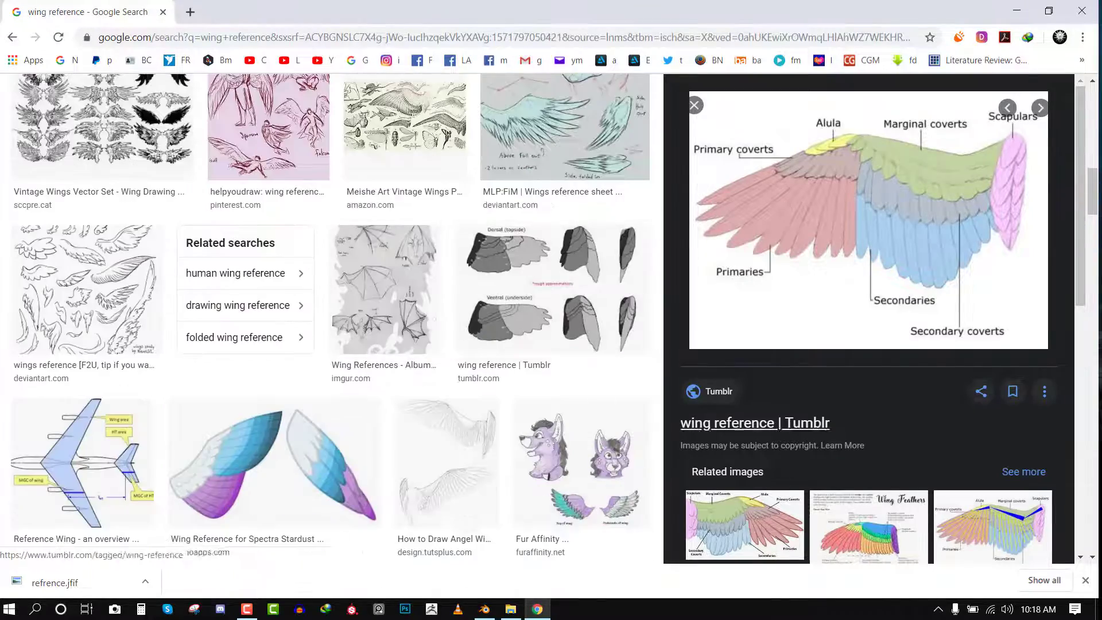
left_click(861, 530)
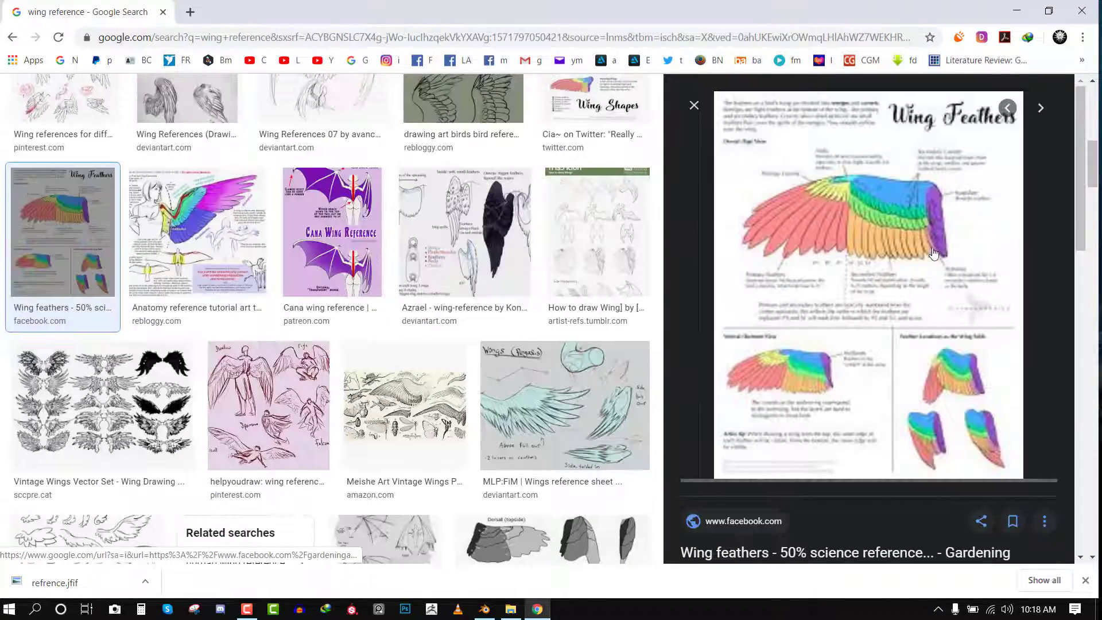
scroll(536, 235, "up", 10)
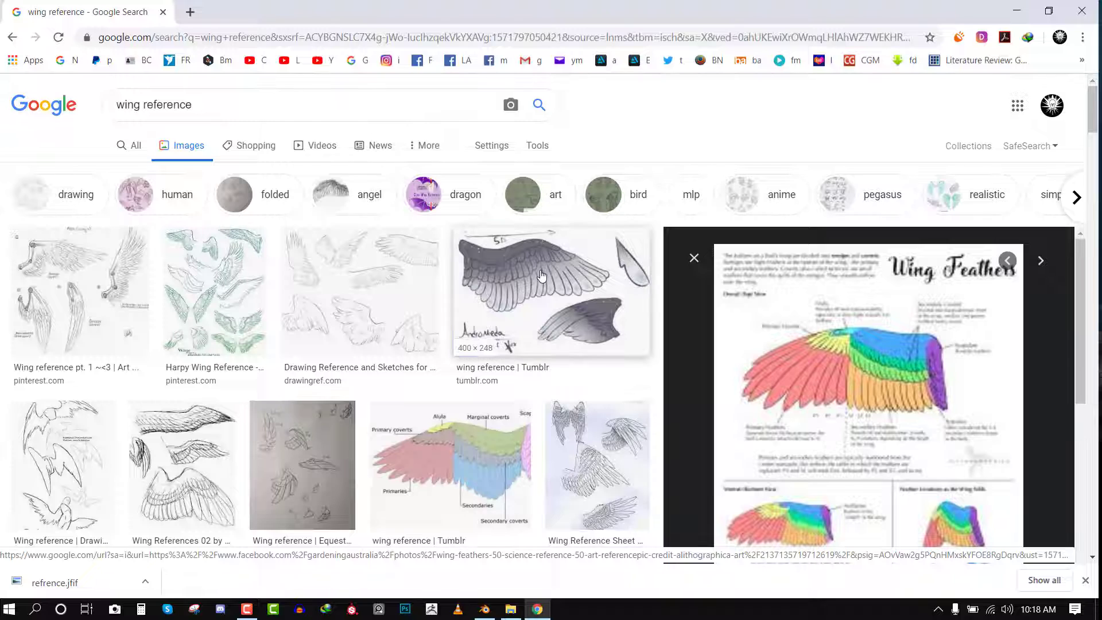
left_click(597, 280)
Open the Andromeda wing drawing in its own tab and save it under the file name images.
right_click(839, 168)
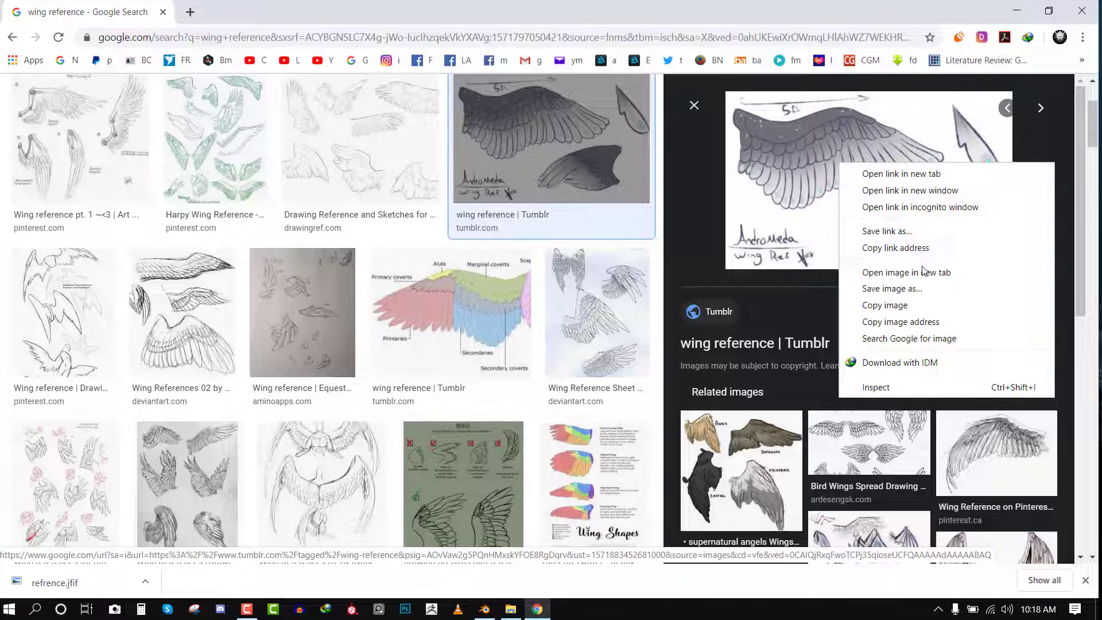
left_click(924, 271)
left_click(218, 5)
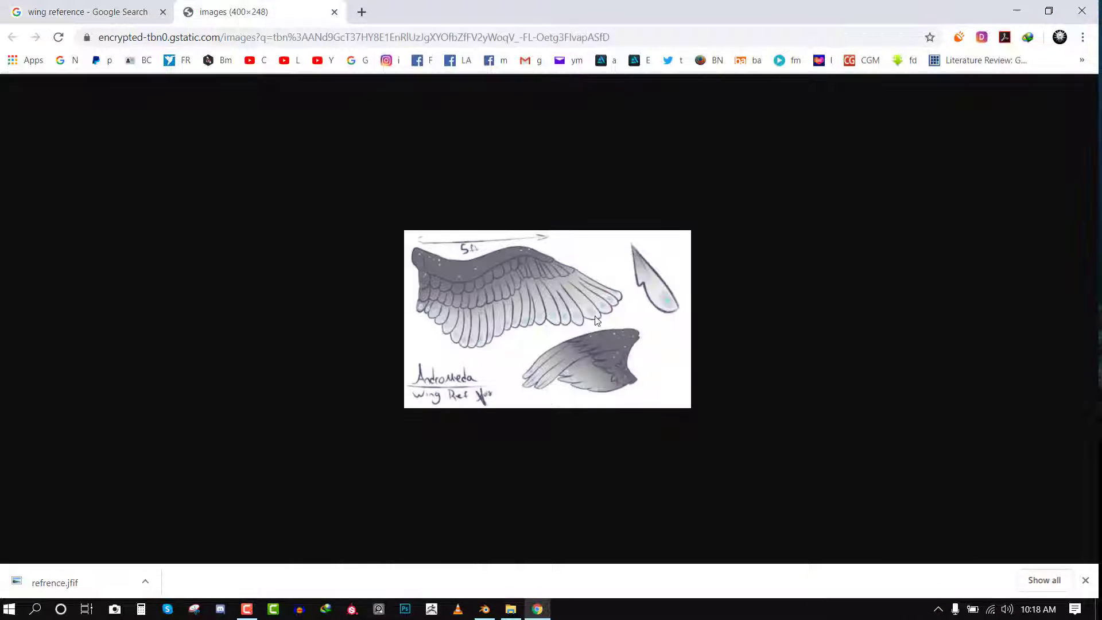
right_click(556, 286)
left_click(628, 316)
left_click(422, 320)
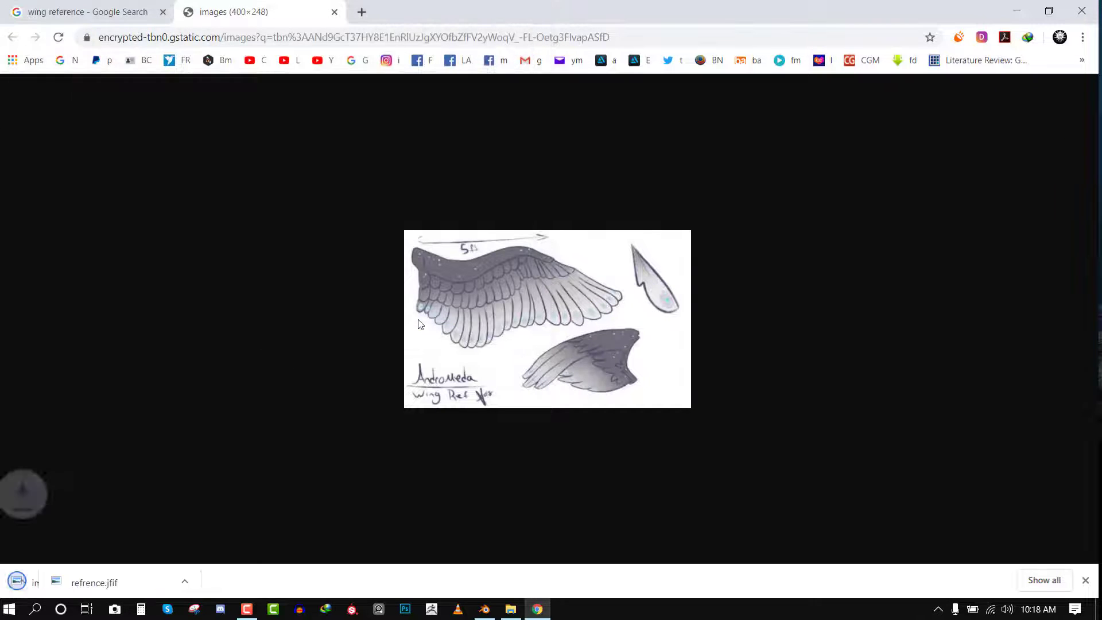
Switch back to Blender's file browser showing the Feather rig folder.
left_click(483, 610)
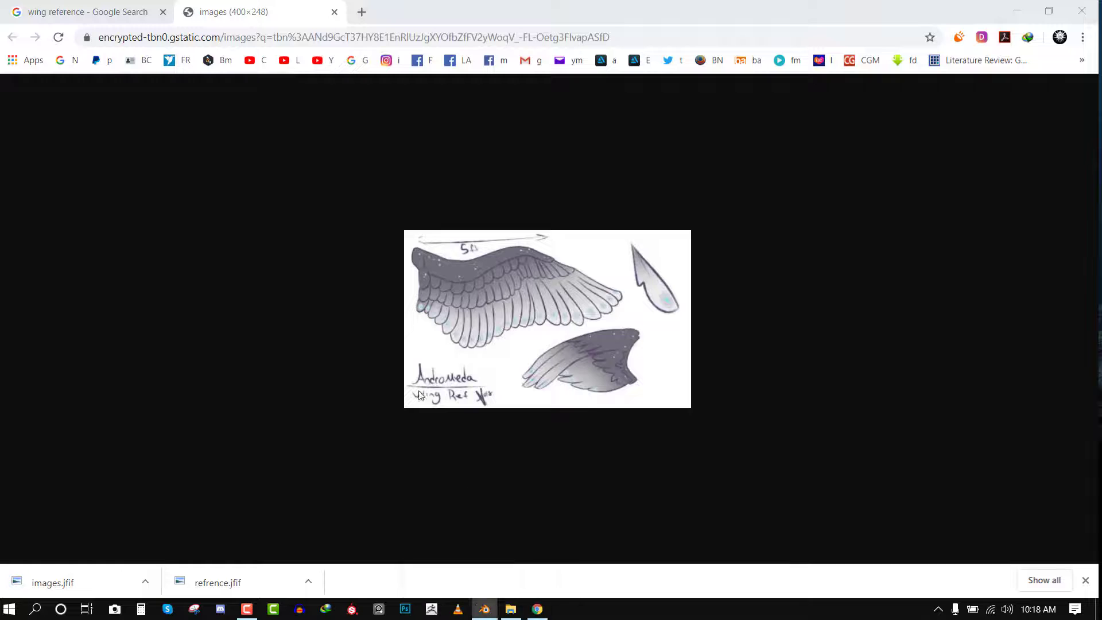
left_click(486, 609)
left_click(484, 609)
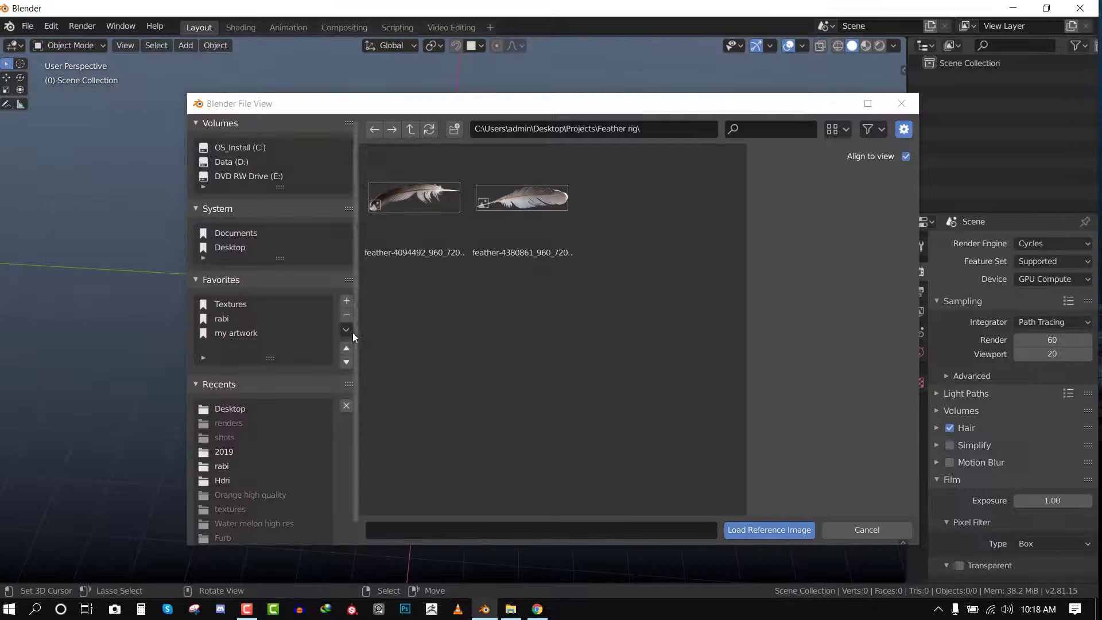
Go up to the Projects folder, refresh the listing, and close the file browser without loading an image.
left_click(412, 129)
left_click(432, 126)
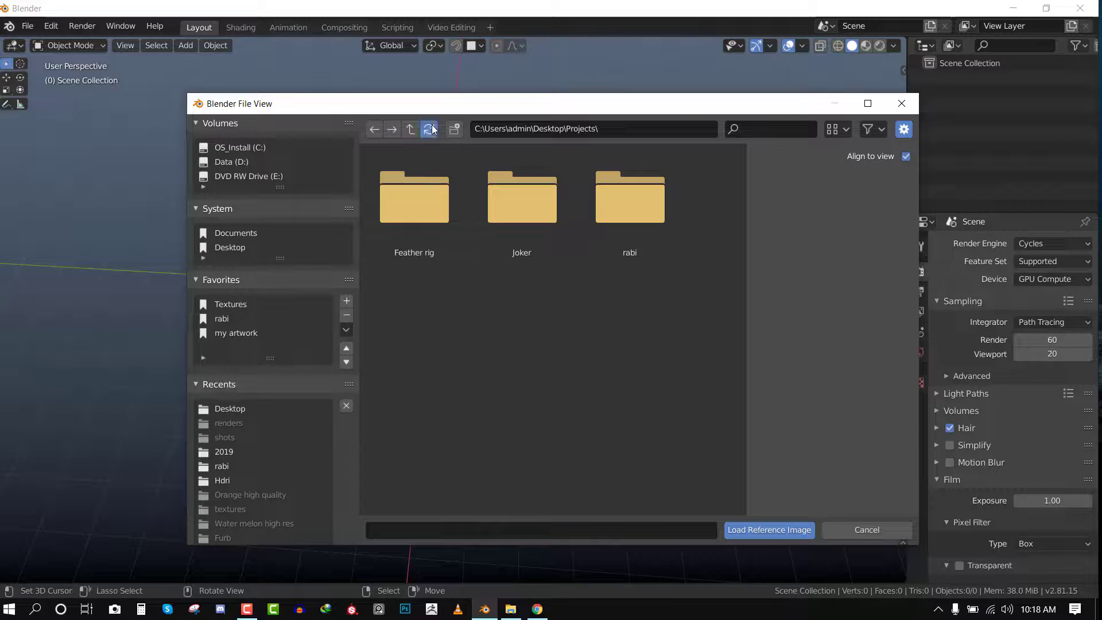
left_click(900, 104)
Minimise Blender and Chrome and open the Projects > Feather rig folder in File Explorer.
left_click(1013, 8)
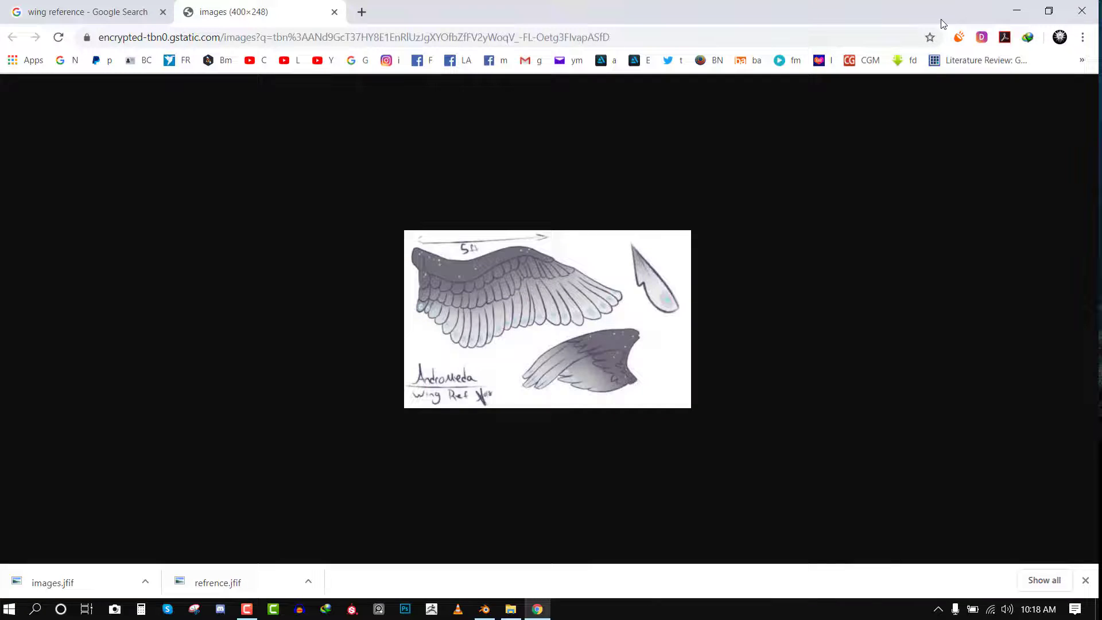
left_click(1012, 12)
left_click(310, 229)
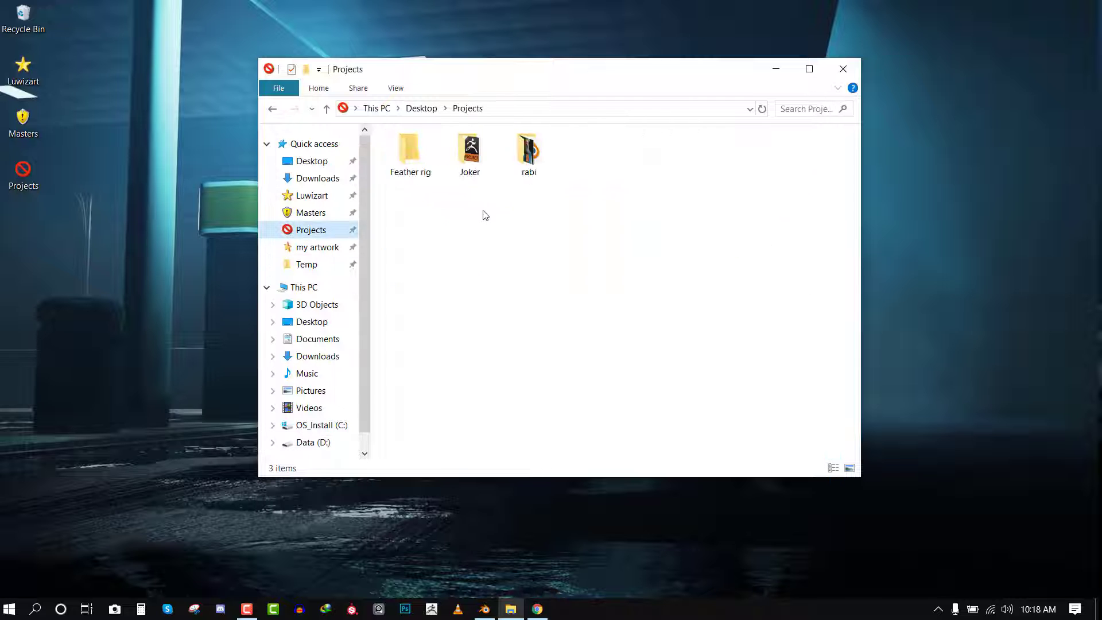
double_click(431, 156)
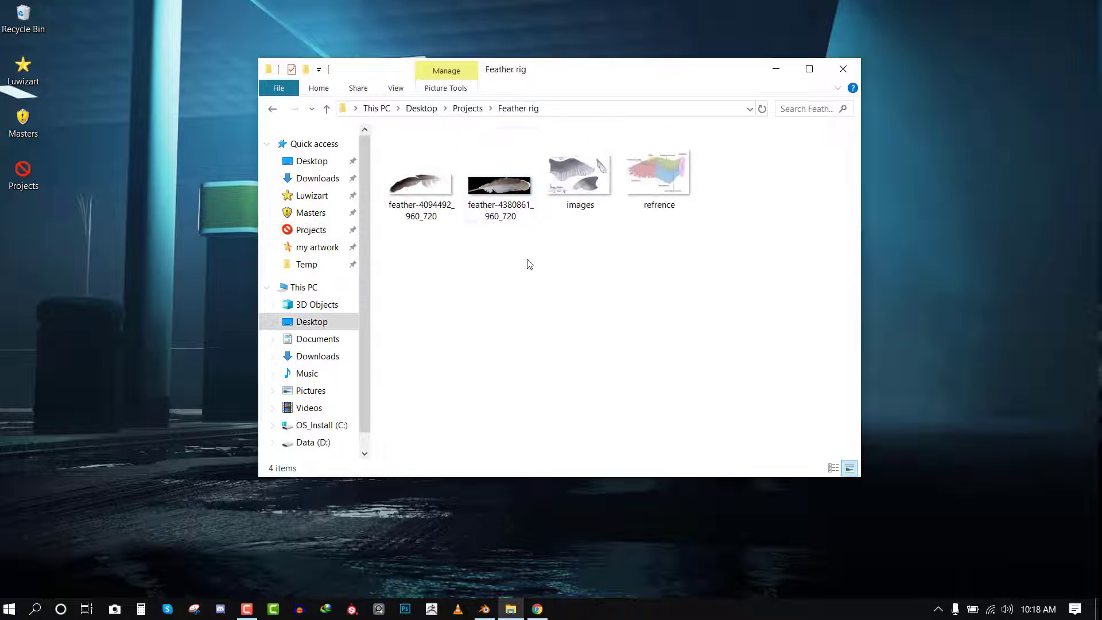
Try to bring the refrence and images files from the Feather rig folder into the Blender viewport.
left_click_drag(654, 183, 490, 419)
middle_click_drag(490, 385, 554, 430)
left_click(512, 612)
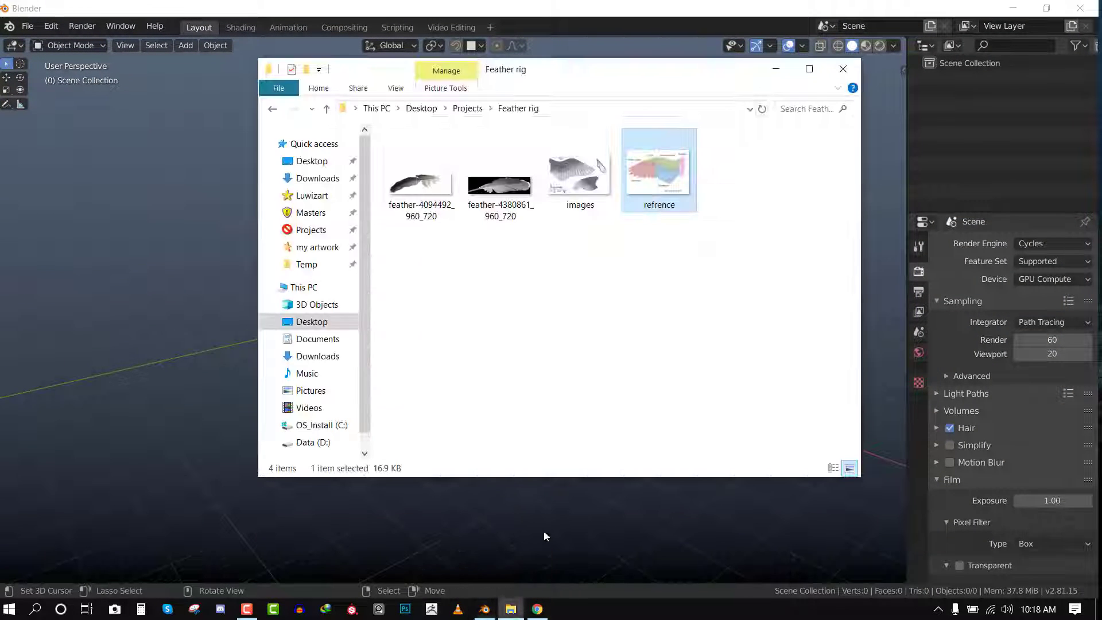
left_click(579, 173)
middle_click_drag(173, 335, 379, 441)
left_click(511, 612)
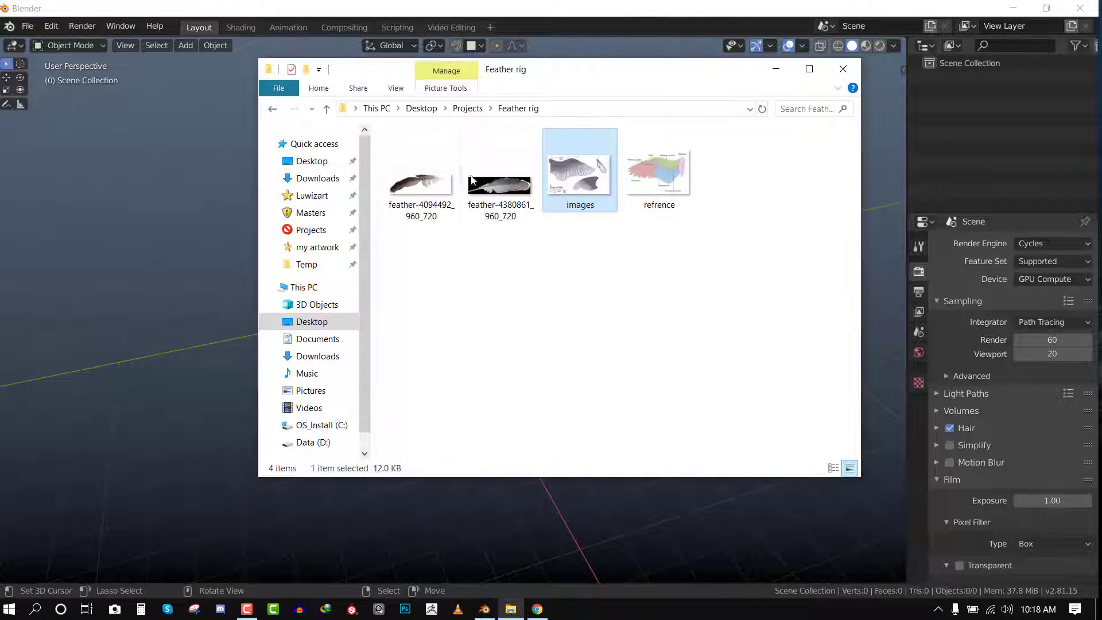
Try bringing the feather-4380861_960_720 image from the folder into the Blender viewport and delete the result.
left_click_drag(499, 186, 102, 285)
middle_click_drag(143, 360, 310, 312)
key("Delete")
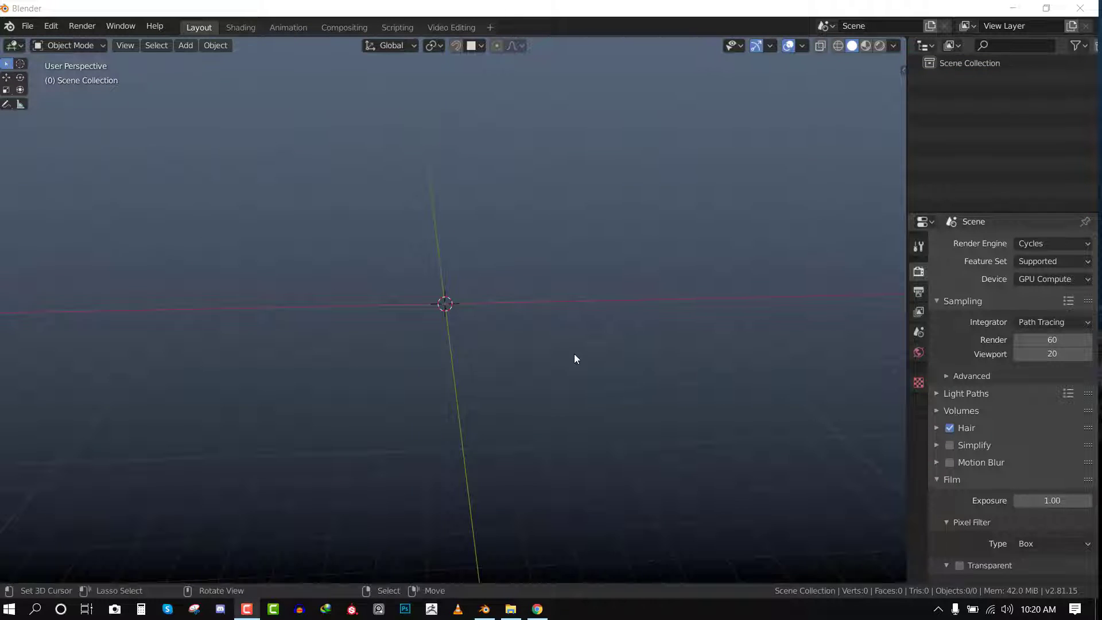
Add the wing diagram dfdf.jpg from the Desktop as a reference image with Align to view disabled.
middle_click_drag(574, 353, 566, 363)
middle_click_drag(470, 327, 656, 324)
left_click(185, 45)
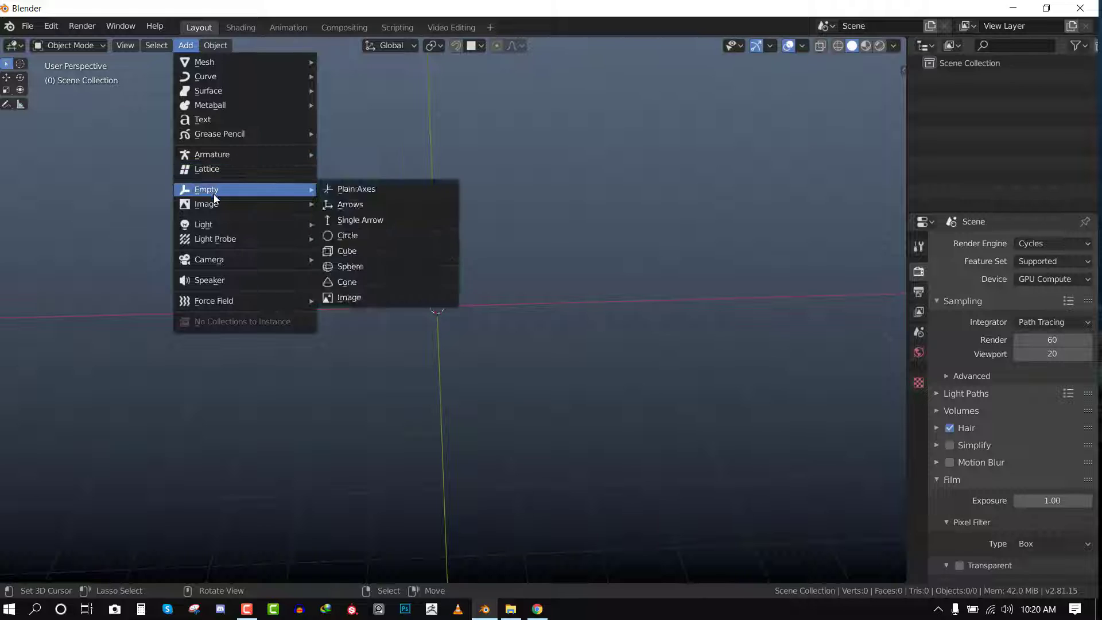
mouse_move(218, 205)
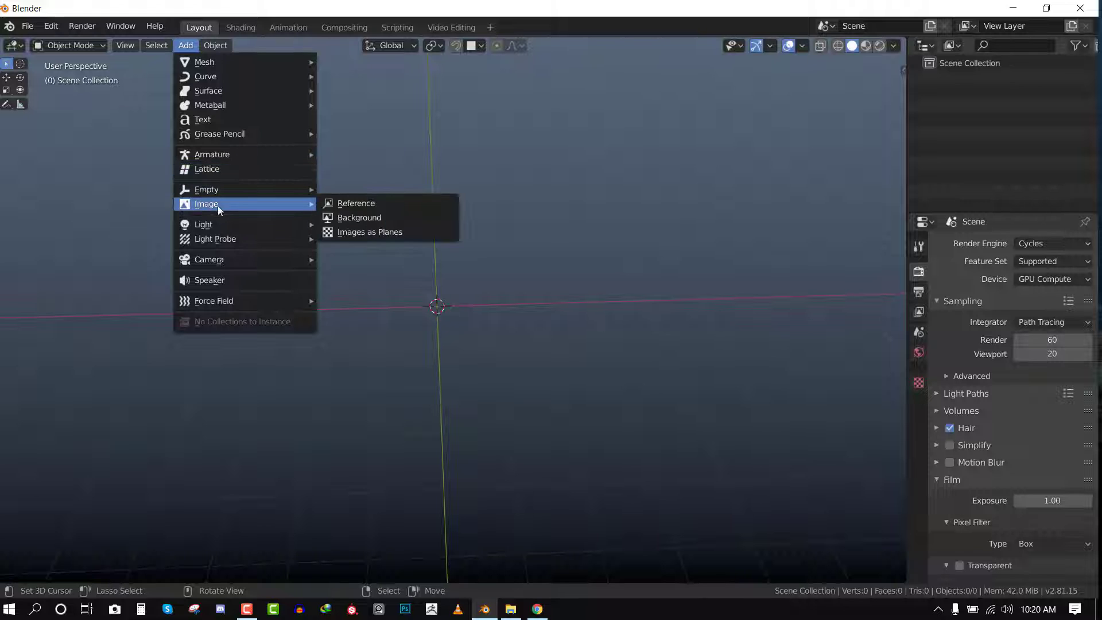
left_click(367, 206)
left_click(246, 244)
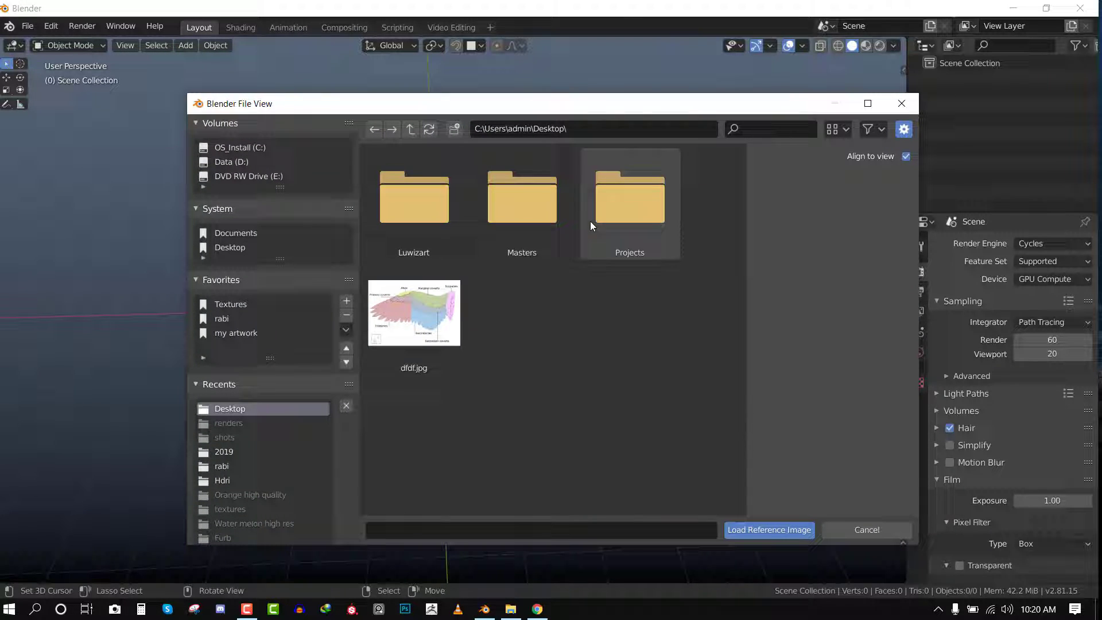
left_click(433, 319)
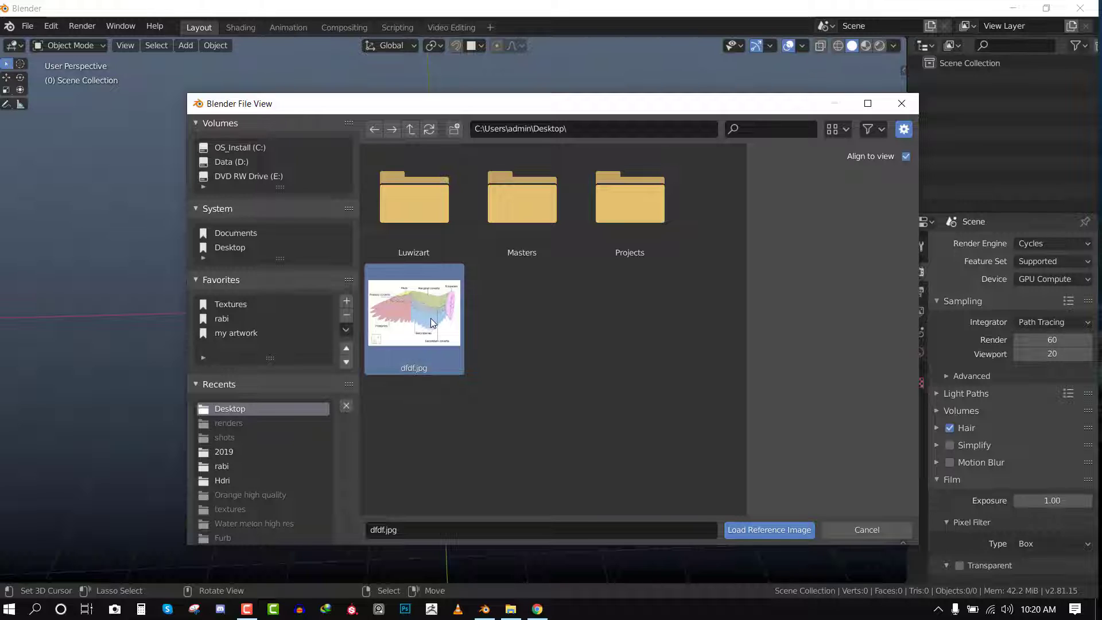
left_click(905, 156)
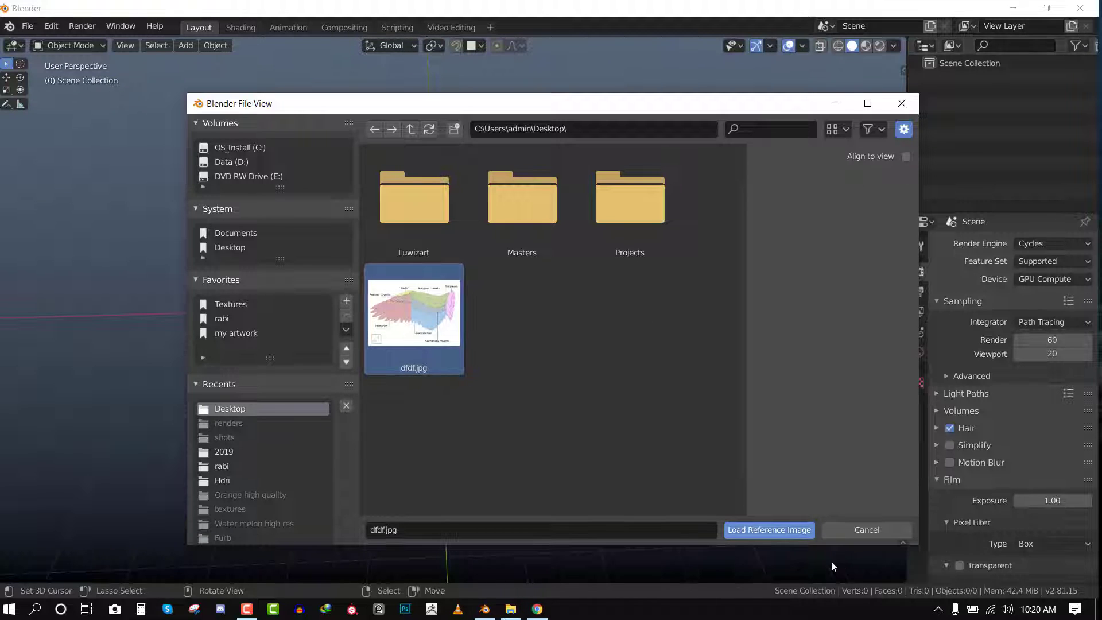
left_click(782, 534)
Examine the wing reference image in perspective and from the front and top orthographic views.
middle_click_drag(584, 292, 574, 394)
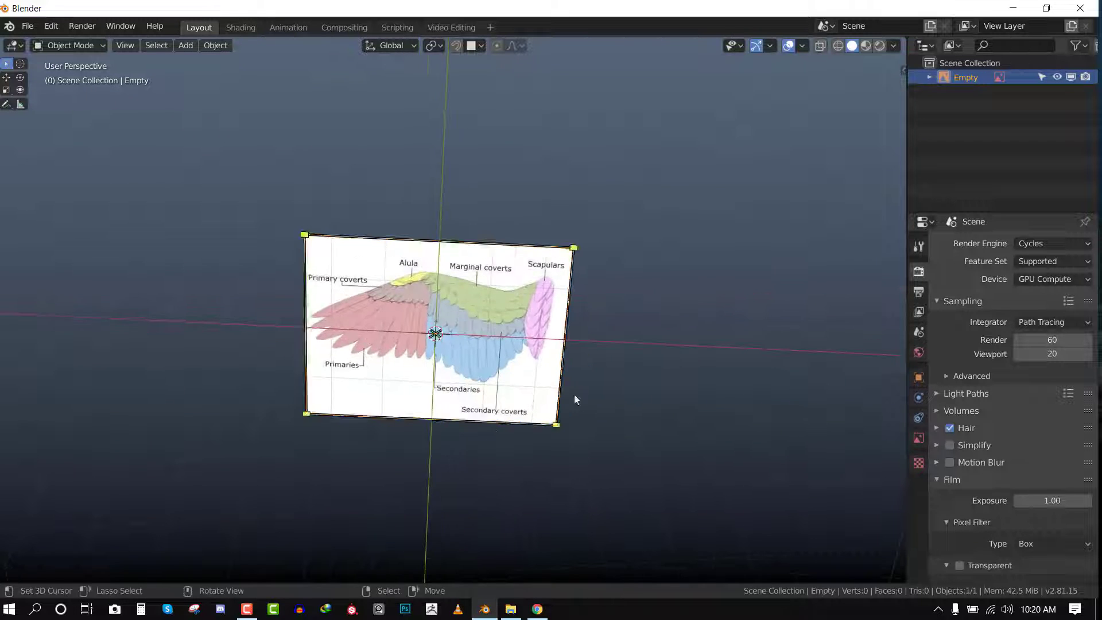
scroll(574, 390, "up", 4)
middle_click_drag(569, 310, 627, 323)
key("KP_1")
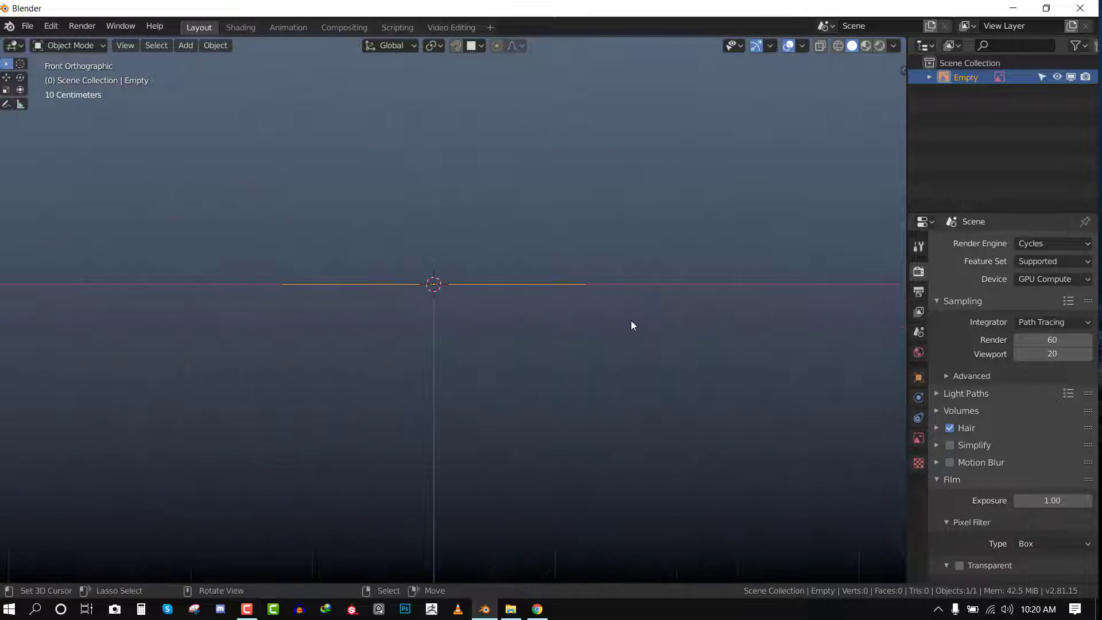
key("KP_7")
scroll(575, 305, "up", 5)
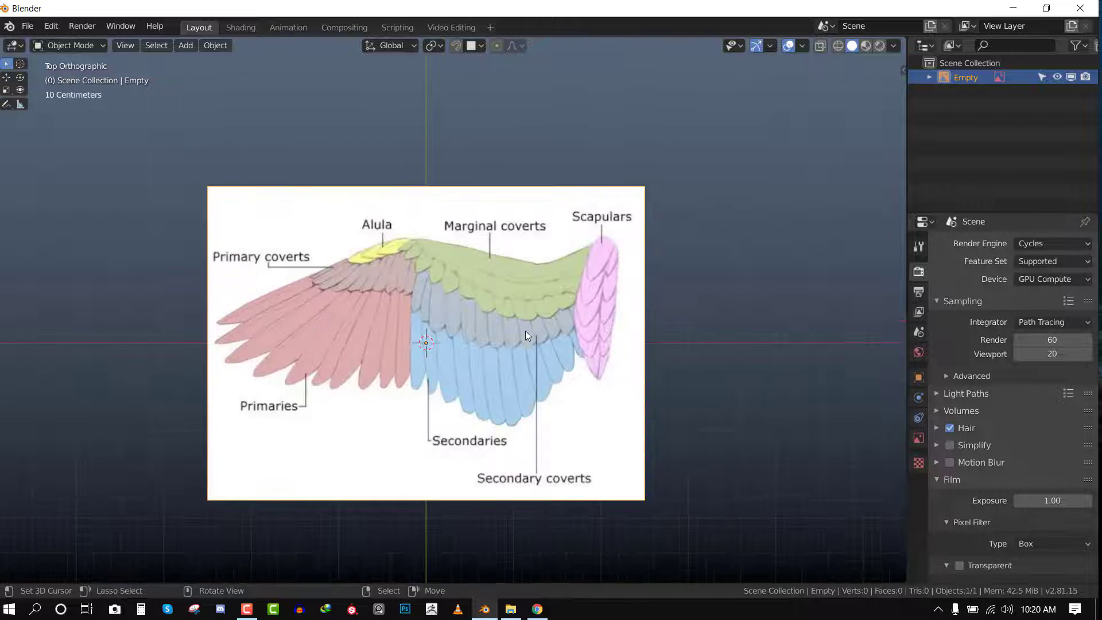
middle_click_drag(525, 330, 481, 211, "shift")
scroll(346, 269, "down", 3)
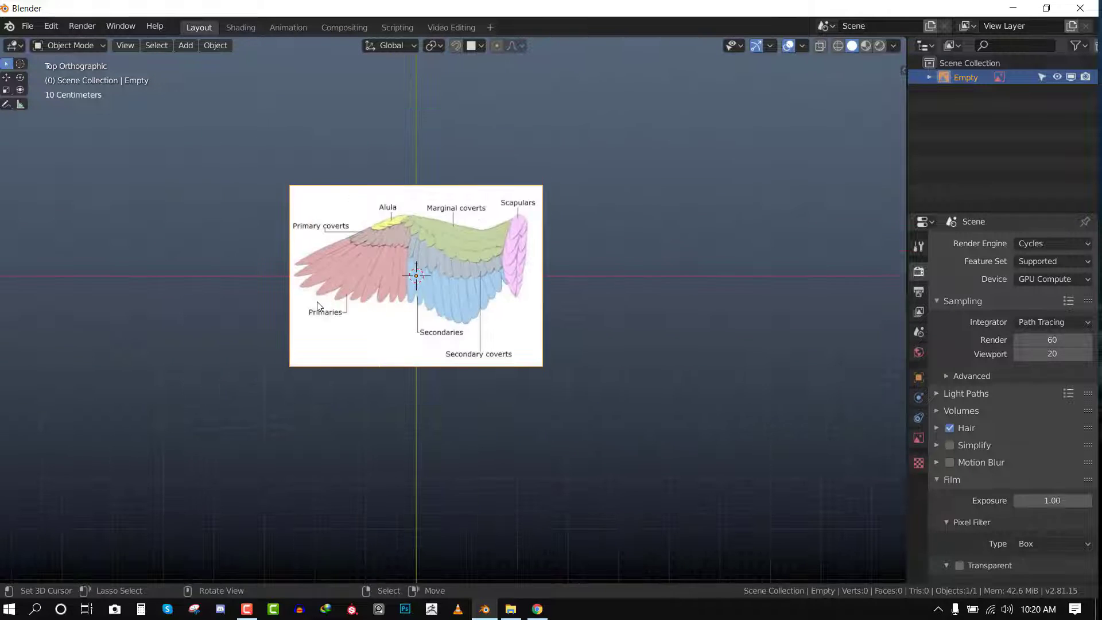
scroll(522, 293, "up", 2)
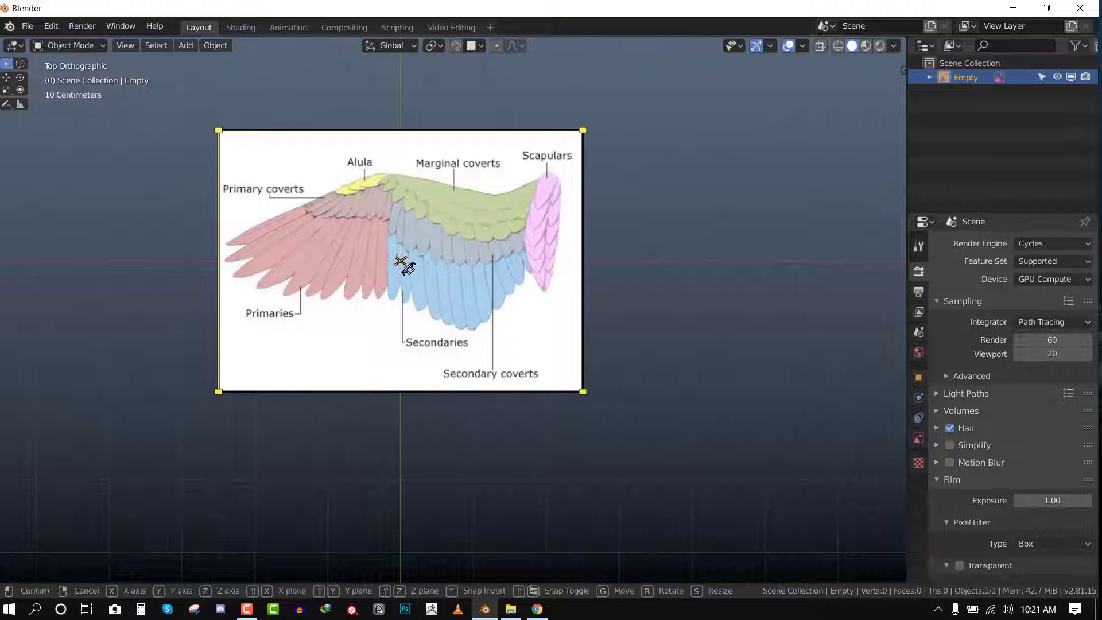
Rotate the wing image 180° about Y and move it along positive X until its edge meets the origin.
key("r")
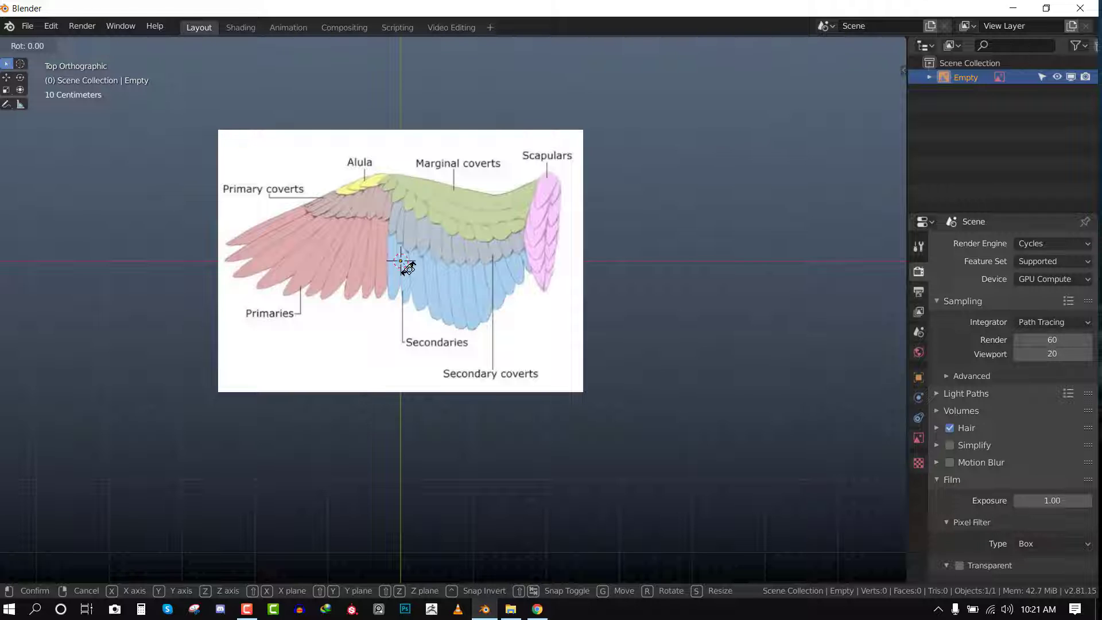
type("y180")
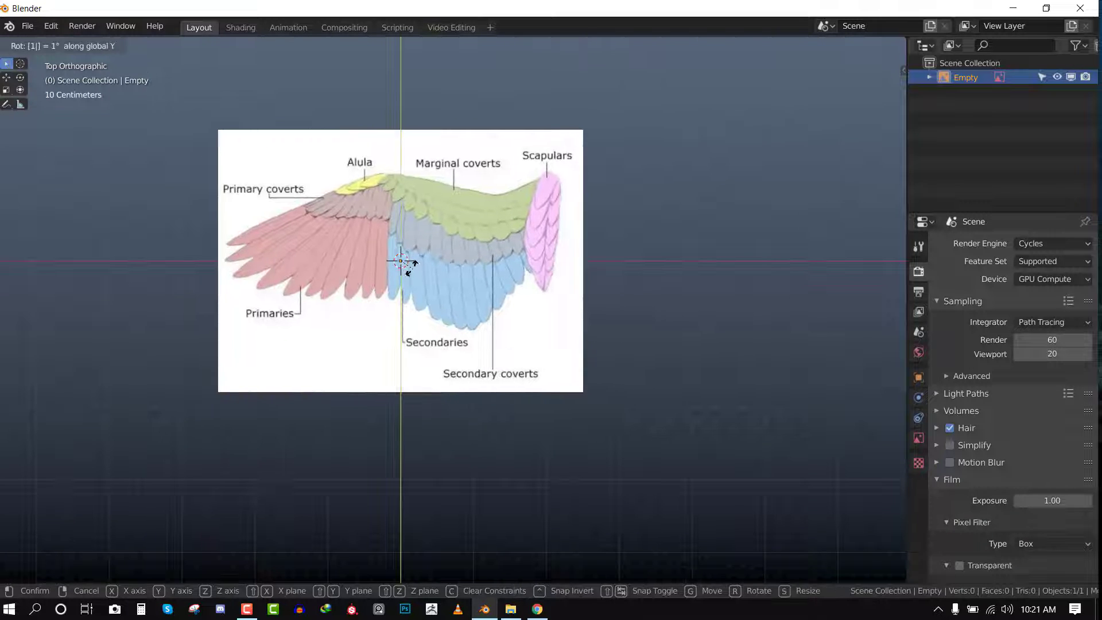
key("Return")
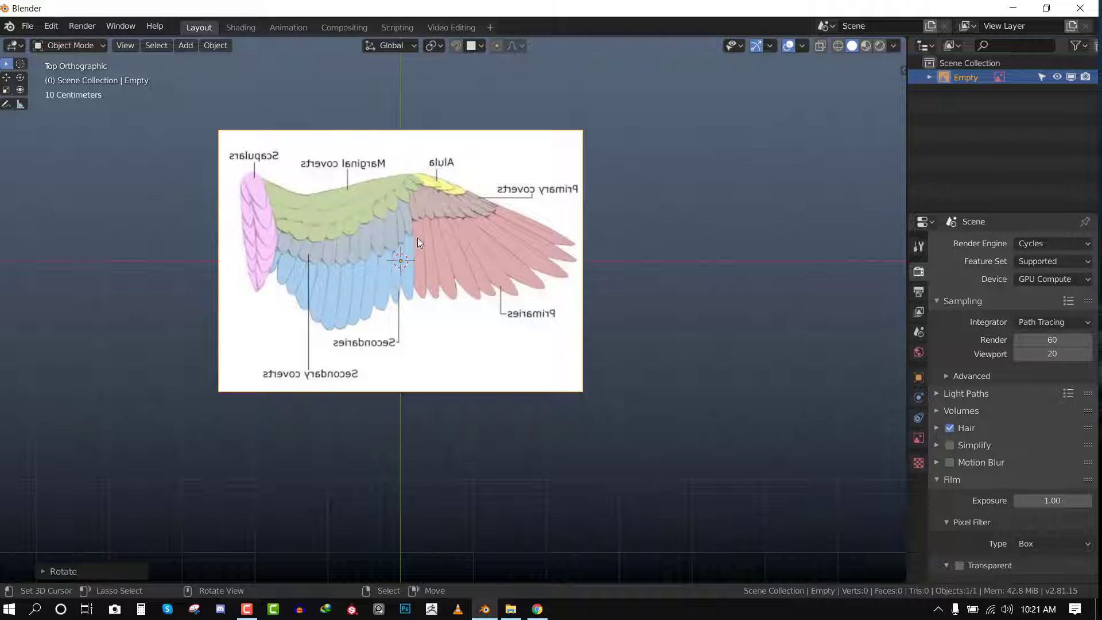
scroll(460, 258, "down", 2)
key("shift+space")
key("g")
left_click_drag(473, 278, 594, 274)
Rotate the wing image 180° about Z and move it about 4.9 m along negative X, across the origin.
middle_click_drag(593, 274, 499, 374)
type("rz180")
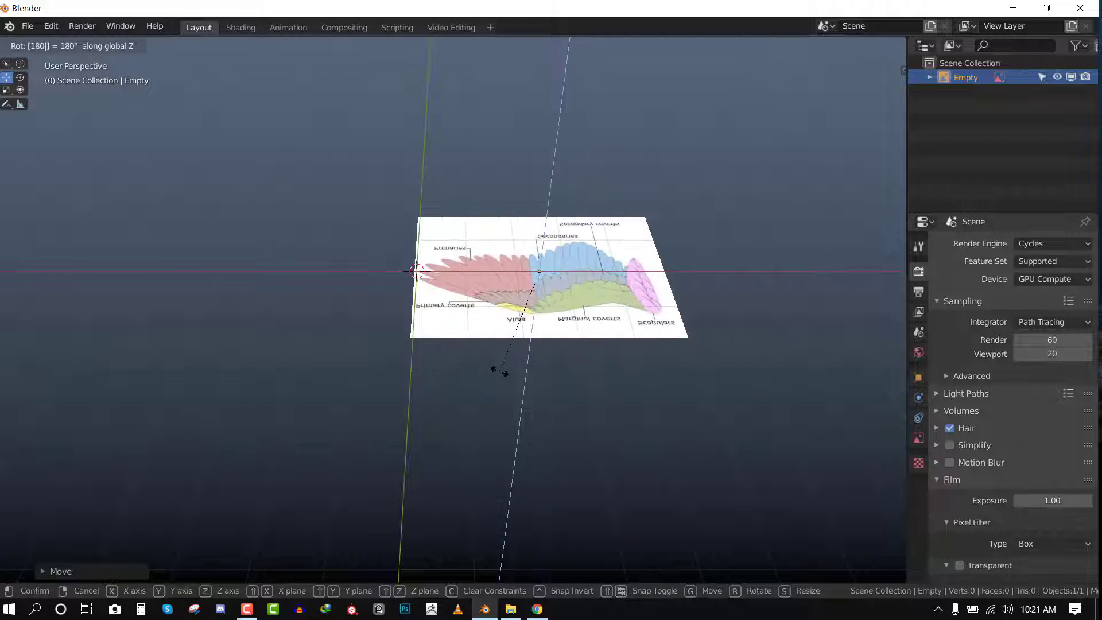
key("Return")
key("g")
key("x")
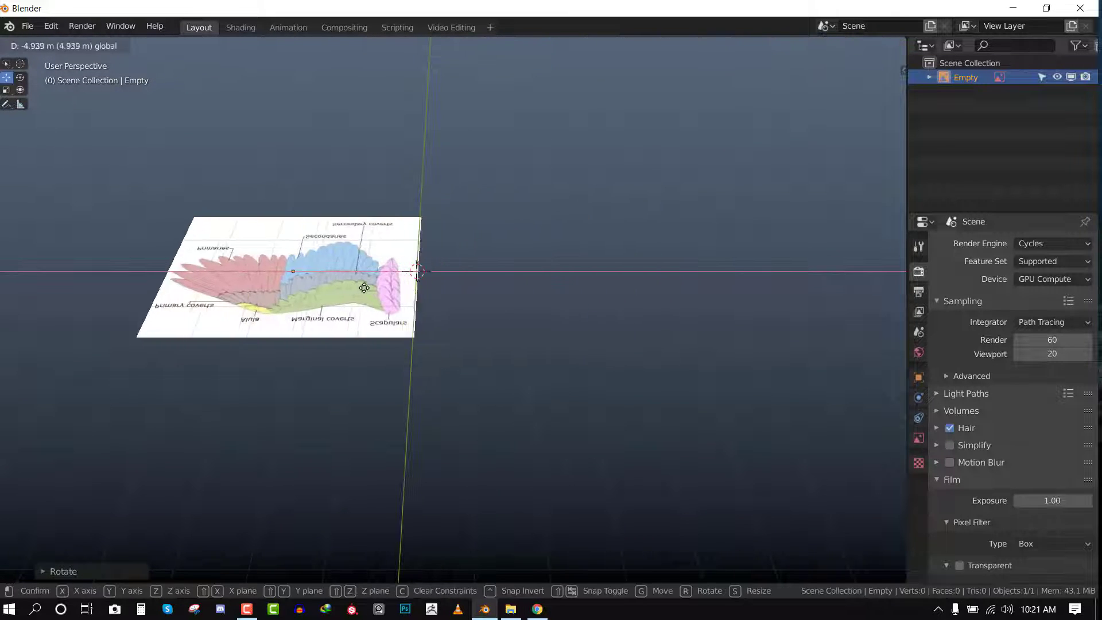
left_click(385, 296)
Rotate the wing image 180° about Y and move it along X back to the positive side of the origin.
type("ry")
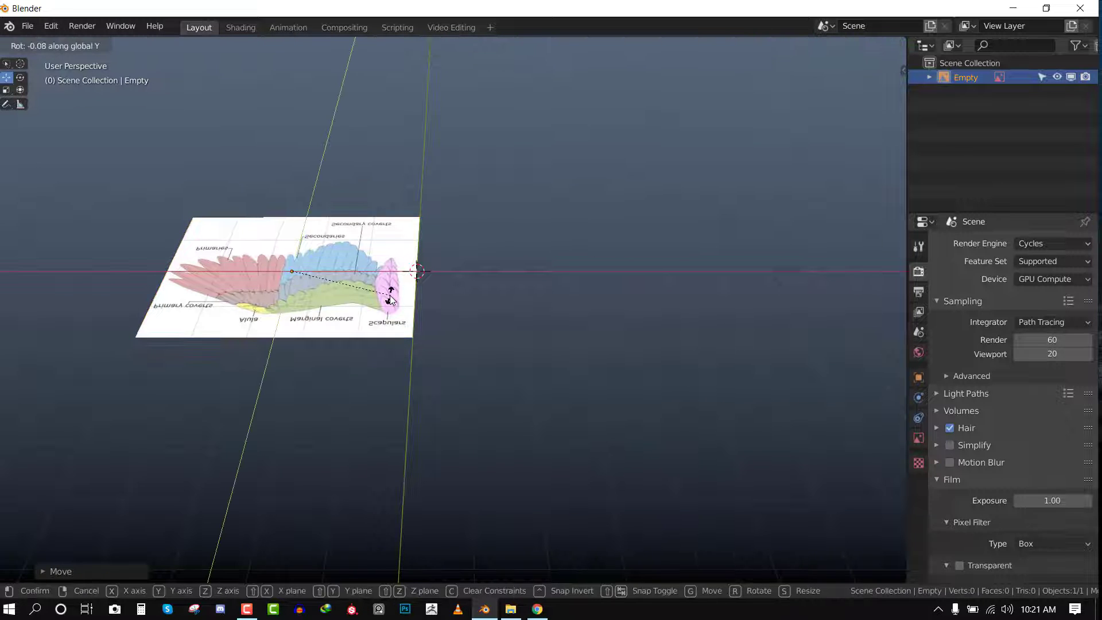
type("180")
key("Return")
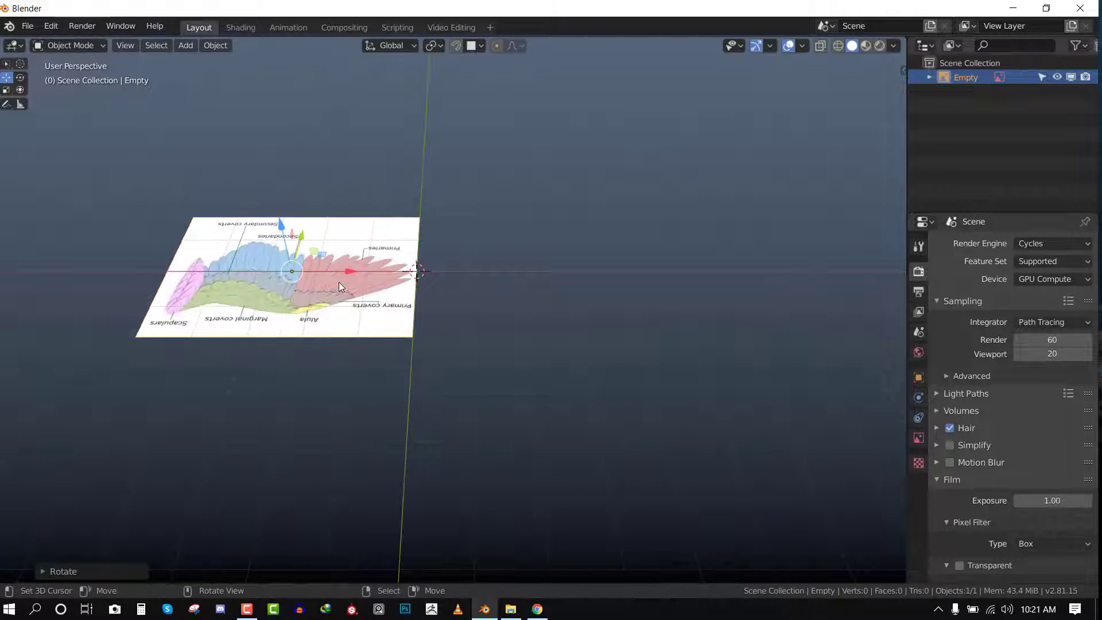
key("g")
key("x")
left_click(592, 274)
Check the wing image's placement from the front, top and perspective views.
key("KP_1")
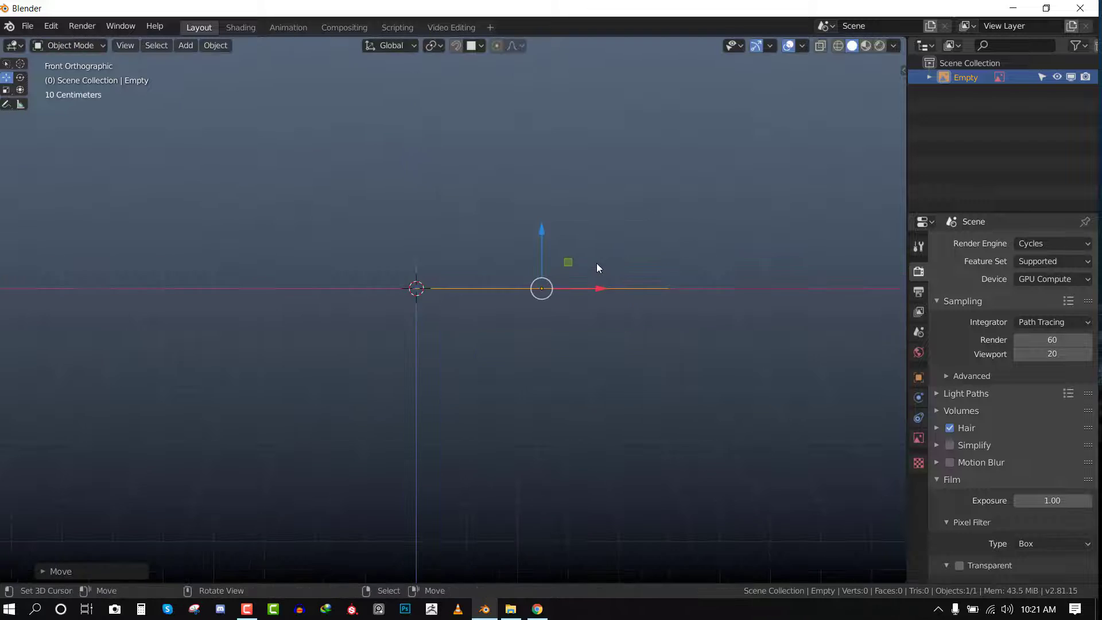
middle_click_drag(597, 267, 579, 300)
key("KP_7")
scroll(581, 287, "down", 3)
scroll(581, 279, "up", 1)
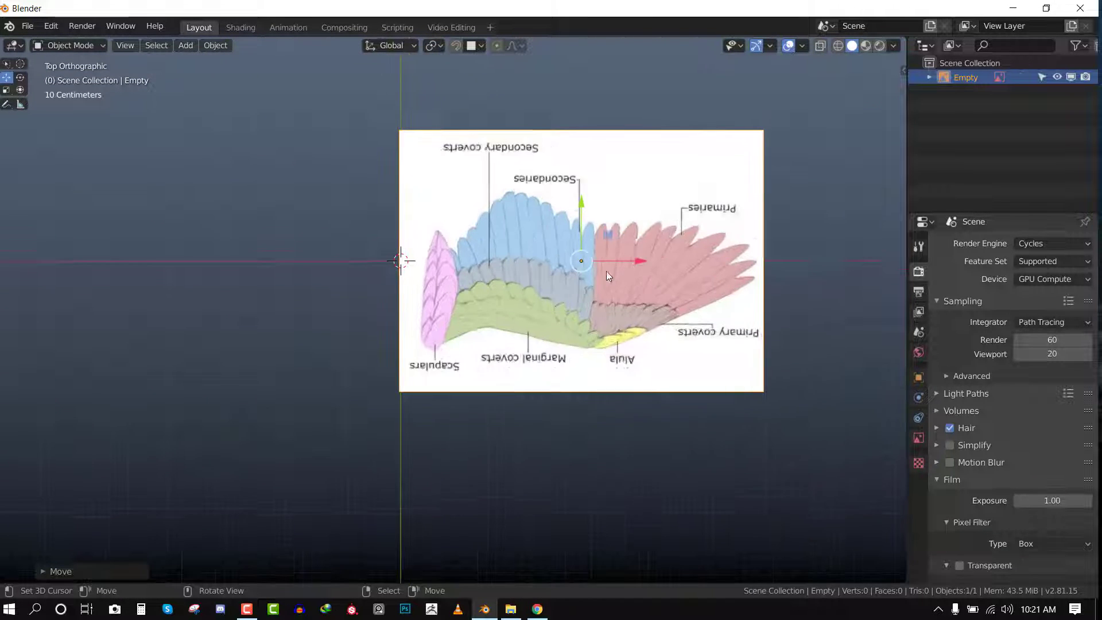
scroll(607, 276, "up", 3)
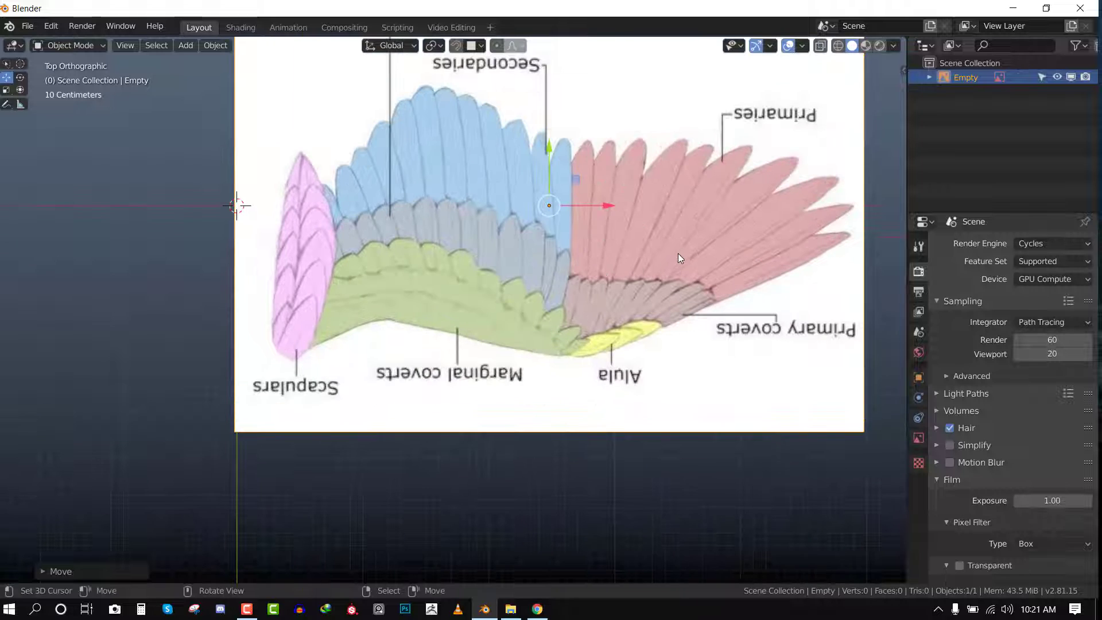
middle_click_drag(677, 253, 860, 128)
Disable selection of the wing image in the outliner, enable it again, and reselect the image.
left_click(1042, 77)
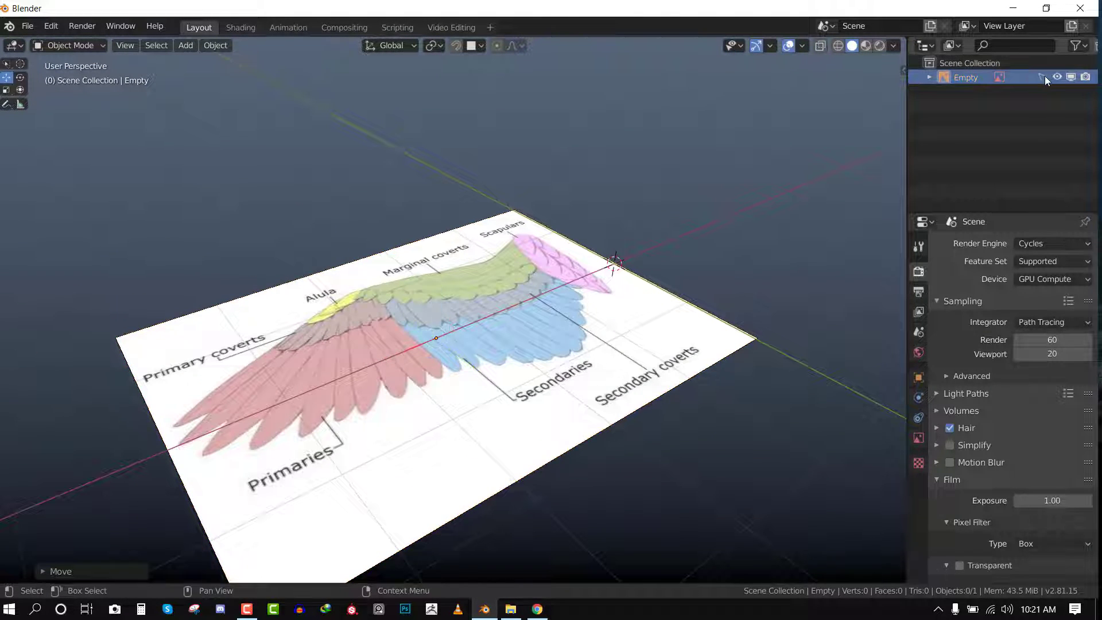
middle_click_drag(487, 330, 396, 321)
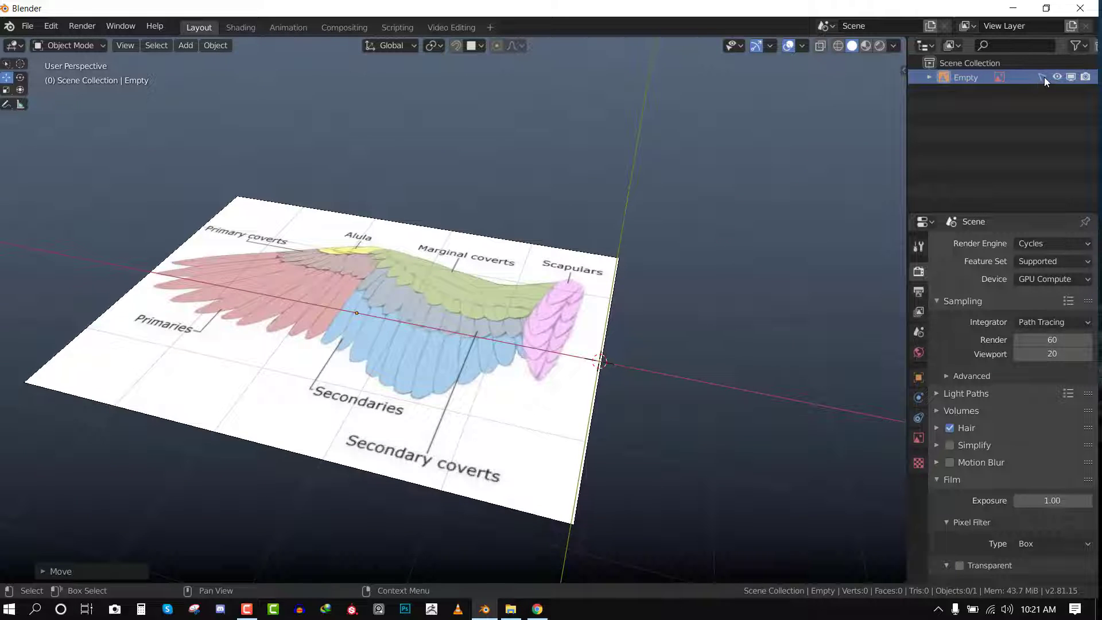
left_click(1041, 76)
left_click(955, 78)
Enable Use Alpha for the wing image with transparency 0.482, and set its offset to X -0.58, Y -0.47.
scroll(966, 362, "down", 4)
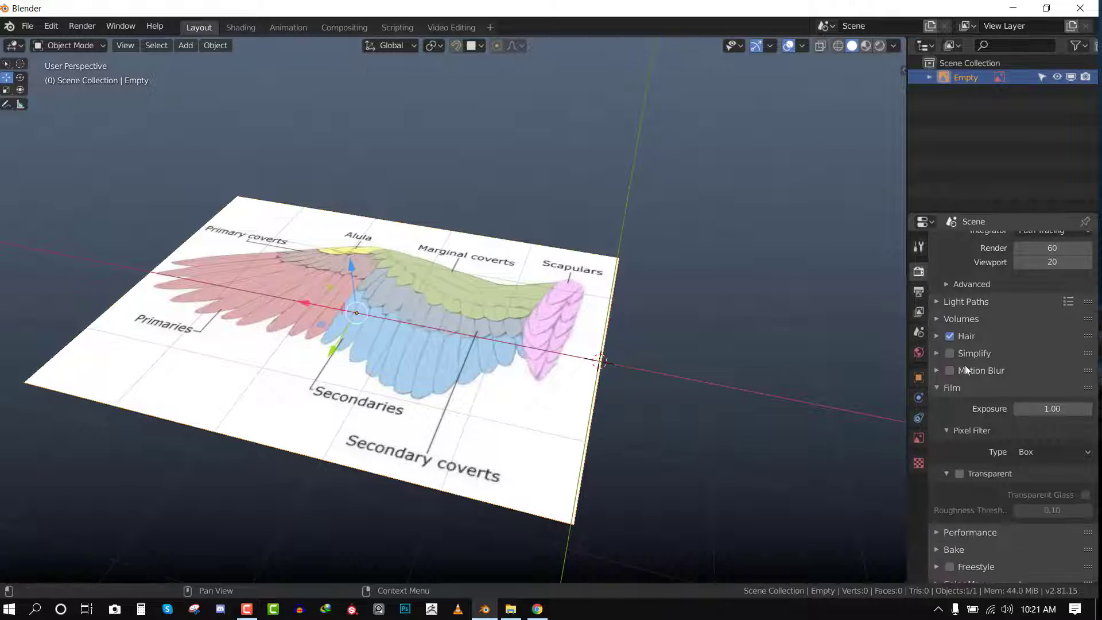
left_click(918, 438)
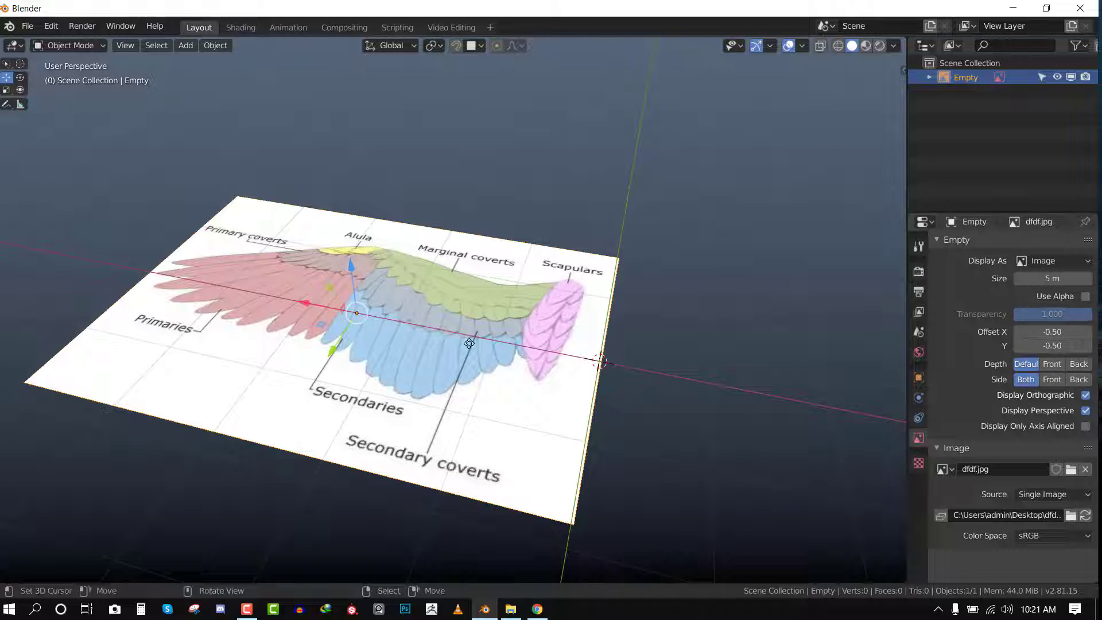
left_click(1086, 296)
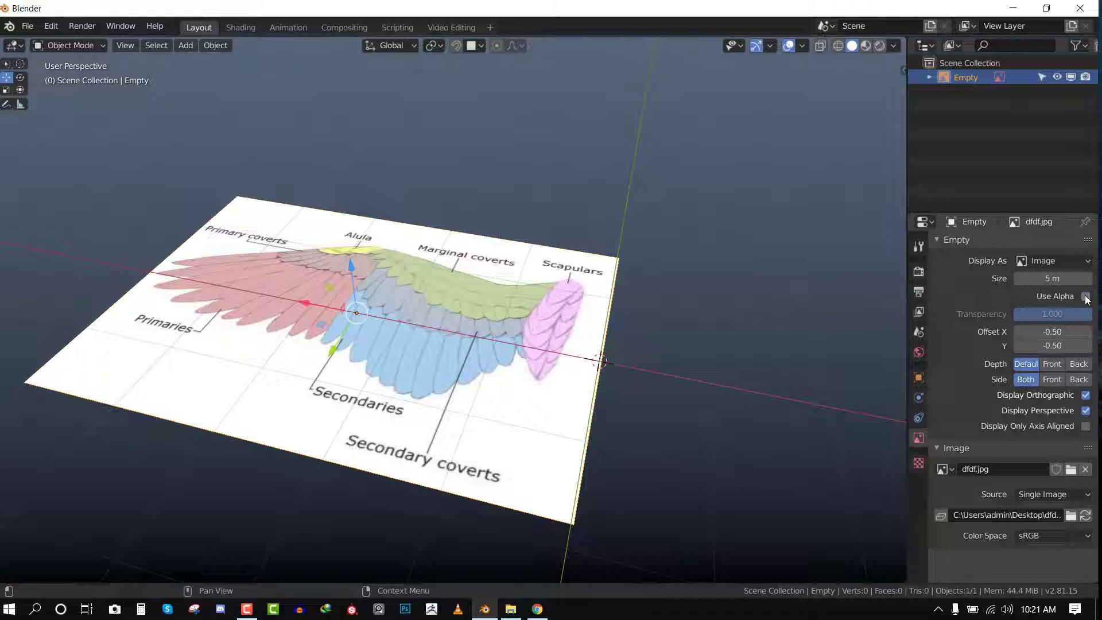
left_click_drag(1080, 314, 1039, 336)
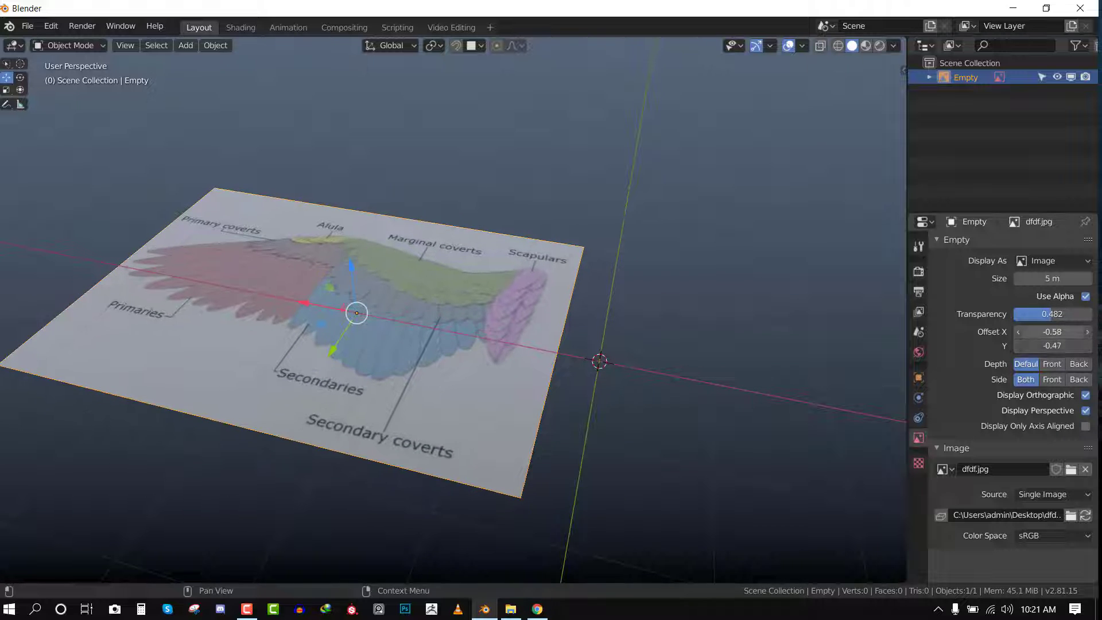
Try an offset of 0.50 in both X and Y on the wing image and revert it.
key("Return")
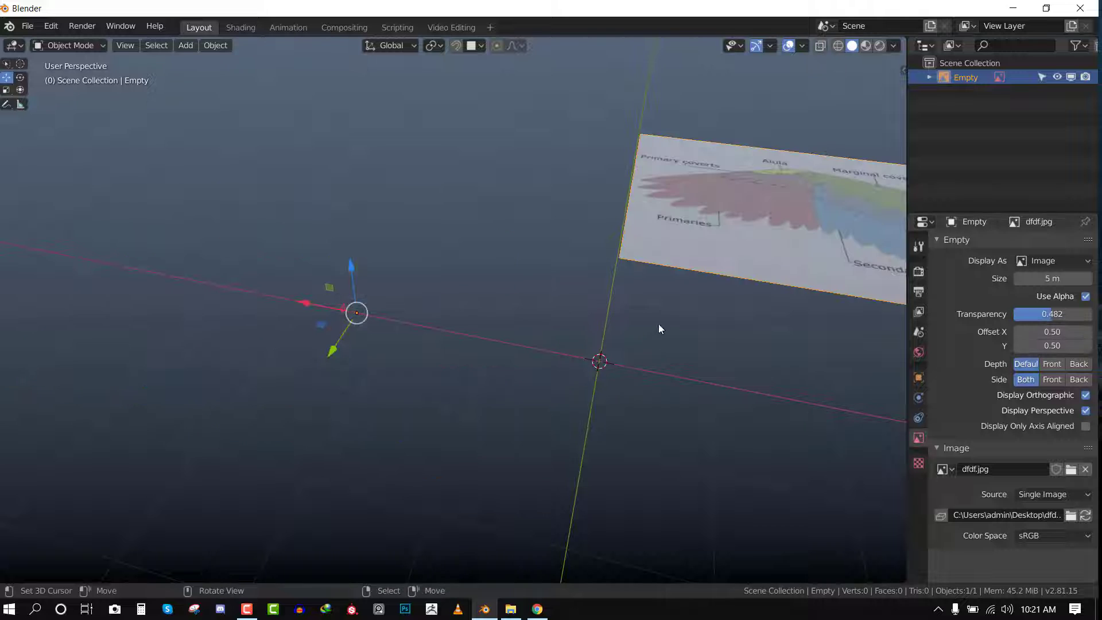
left_click_drag(813, 312, 569, 310)
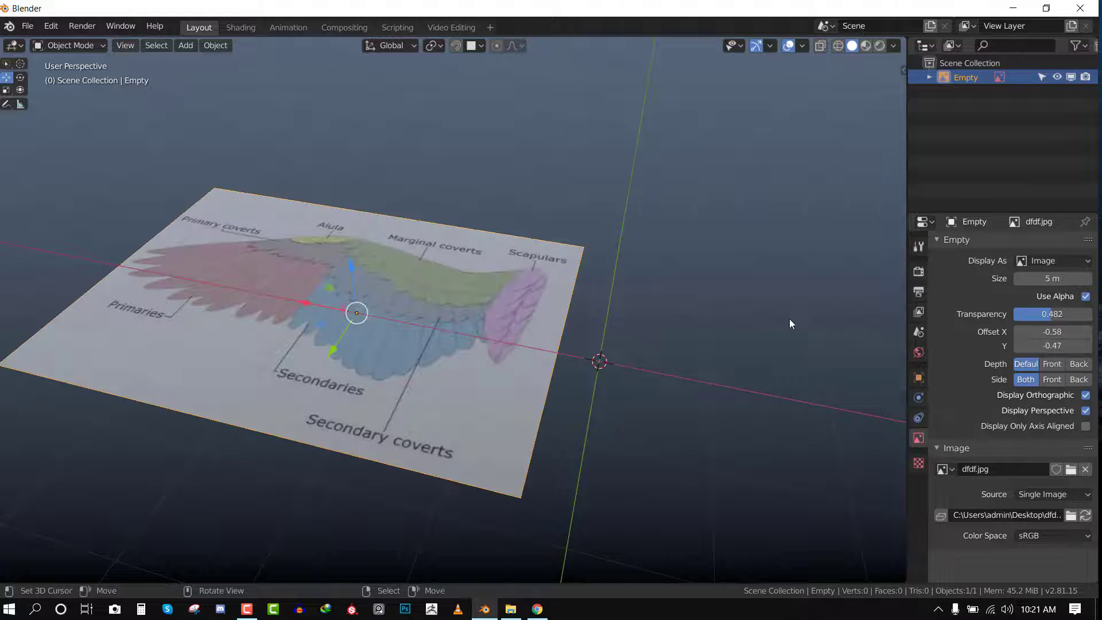
Undo the last offset changes on the wing image and check its placement from perspective, top and front views.
key("ctrl+z")
key("ctrl+z")
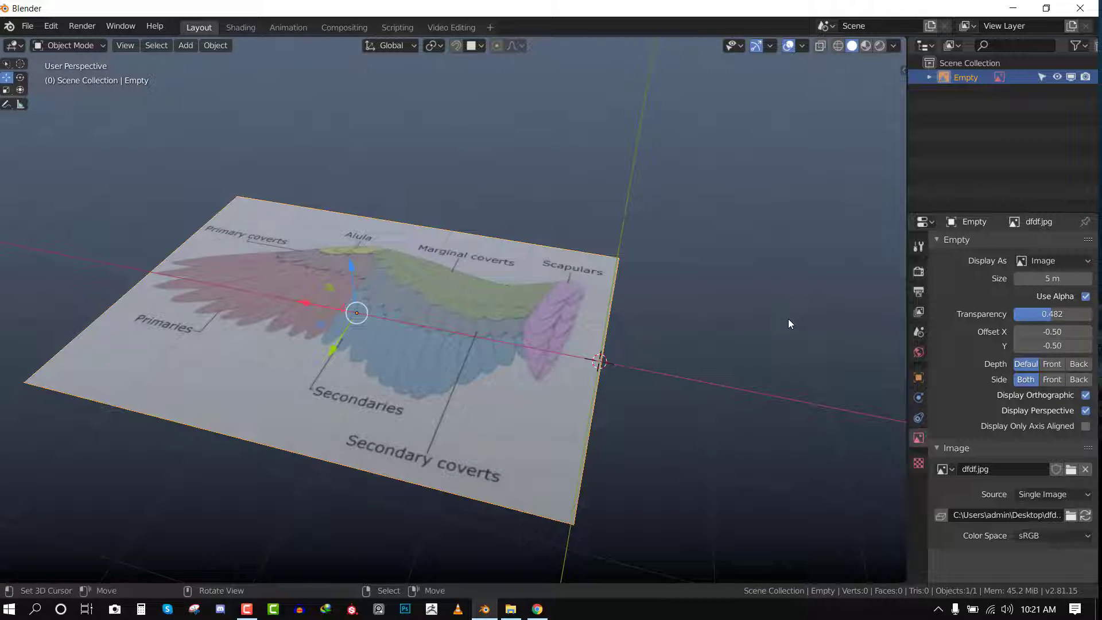
middle_click_drag(758, 319, 807, 317)
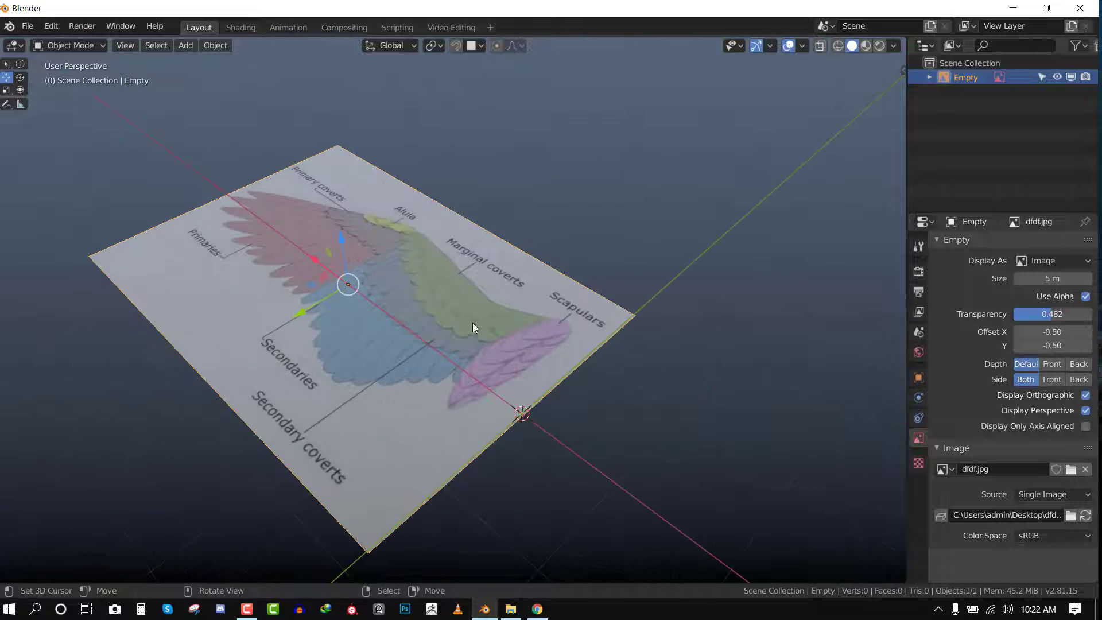
key("KP_1")
key("KP_7")
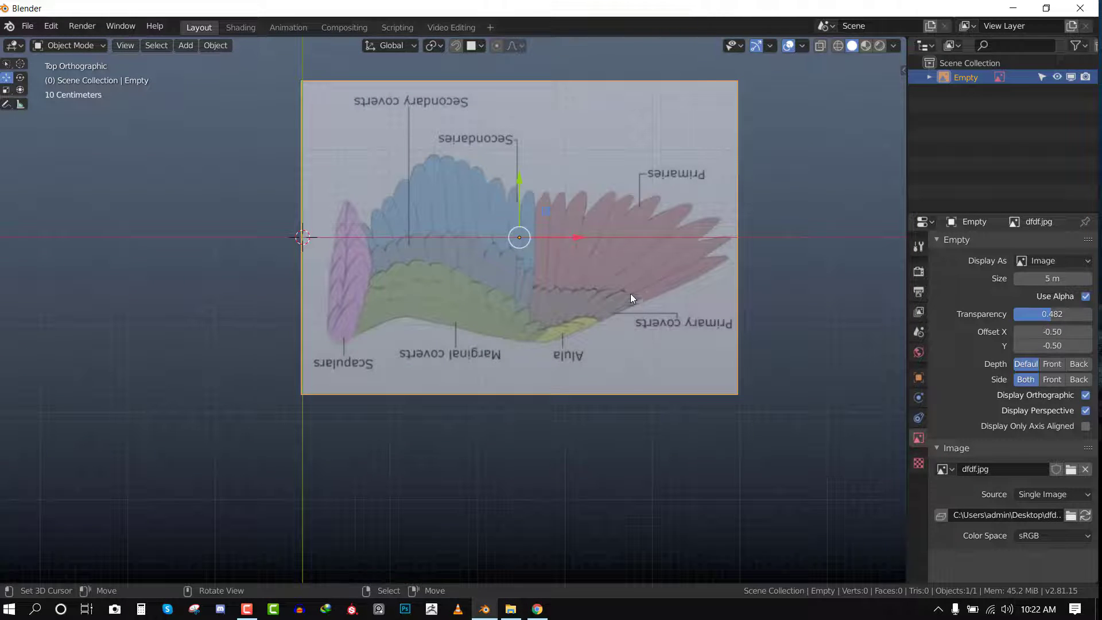
key("KP_1")
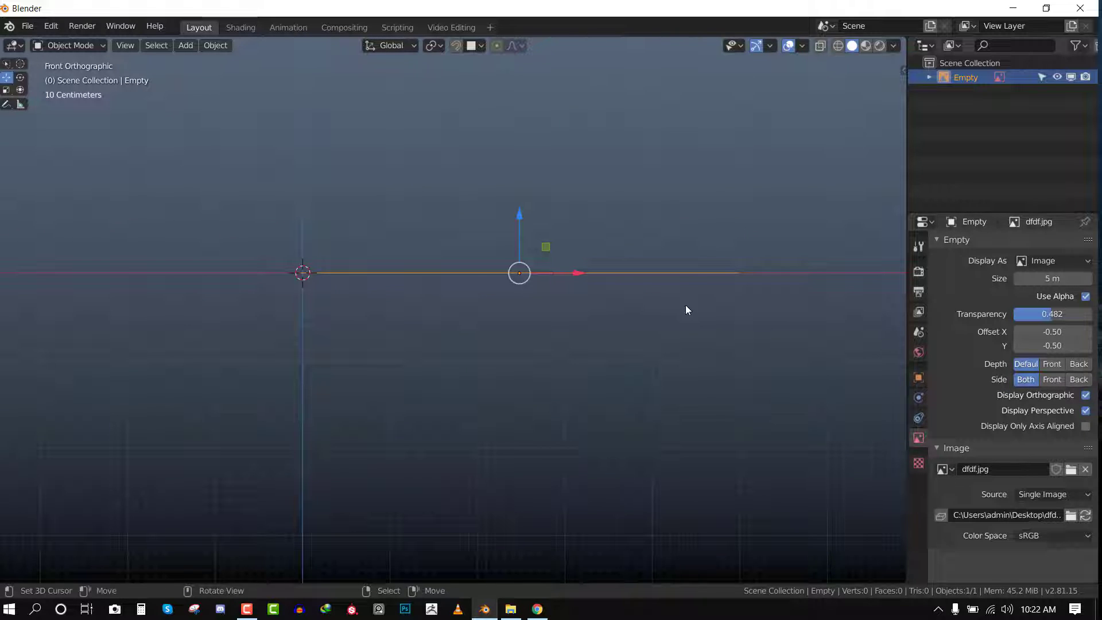
Try Front for the wing image's depth and side, inspect it, and restore Default depth and Both sides.
middle_click_drag(686, 309, 686, 327)
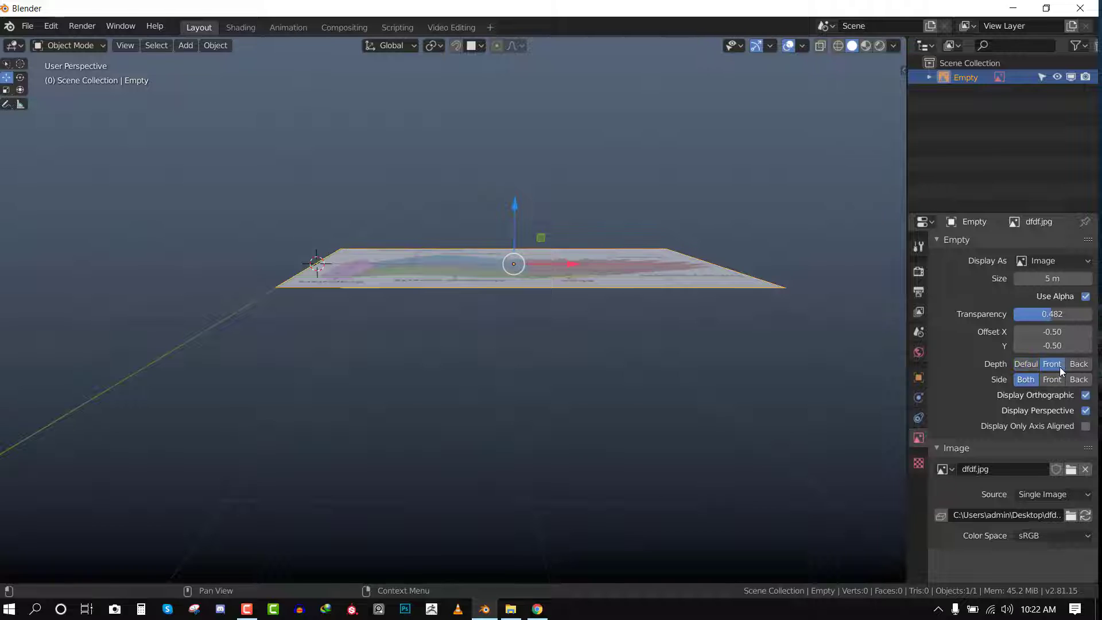
key("KP_1")
middle_click_drag(650, 301, 648, 356)
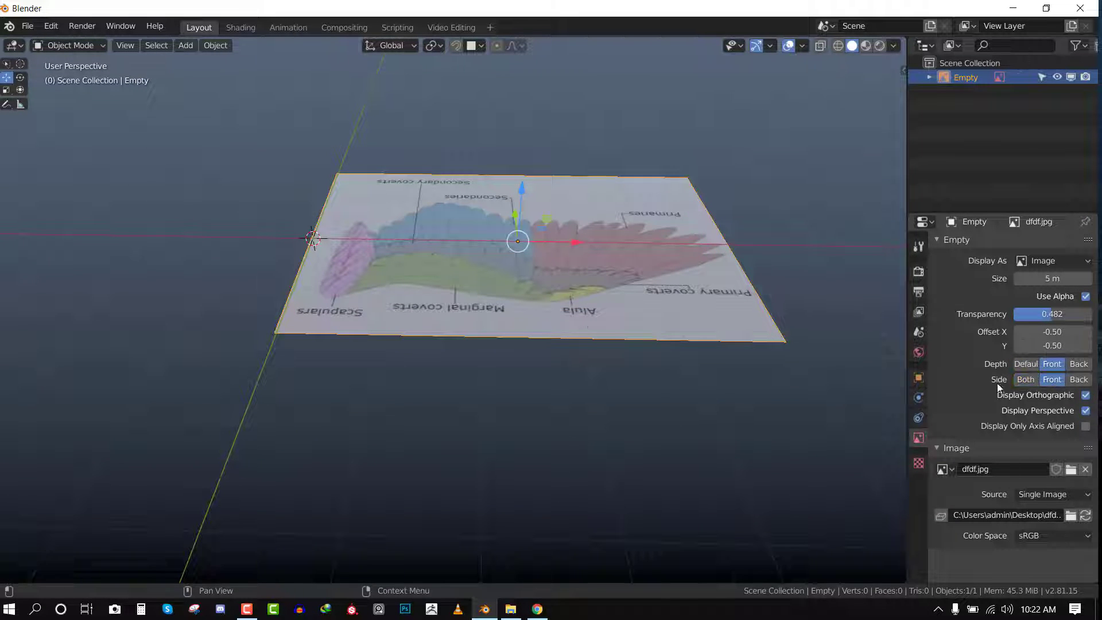
key("KP_1")
middle_click_drag(593, 325, 590, 290)
key("KP_1")
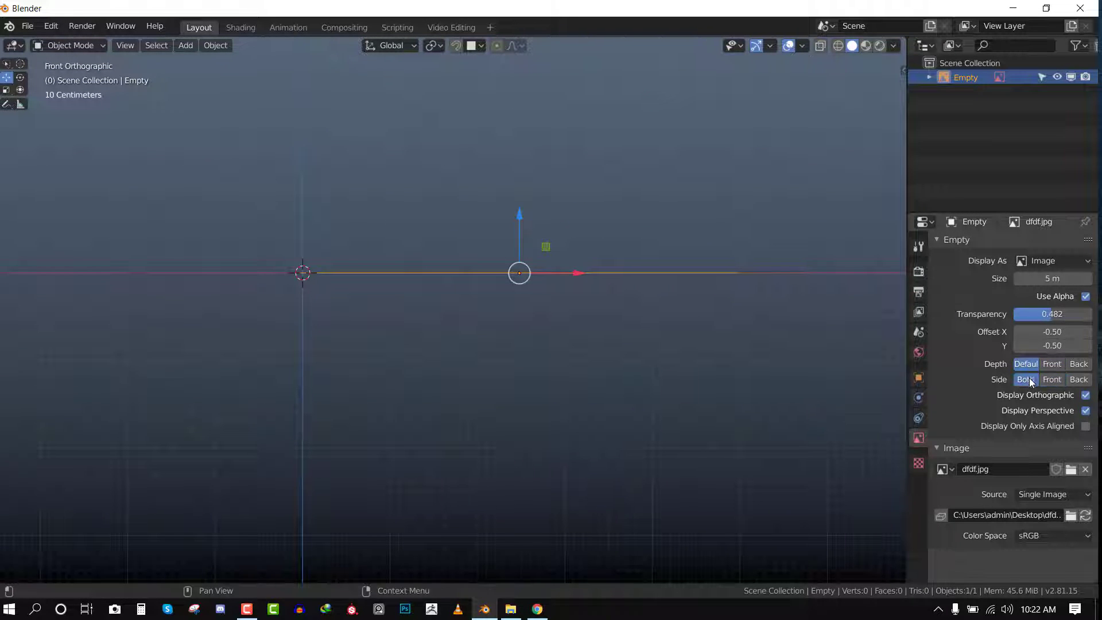
Deselect the wing image and disable its selectability in the outliner.
middle_click_drag(412, 259, 410, 305)
key("alt+a")
scroll(502, 246, "up", 4)
middle_click_drag(580, 232, 551, 218)
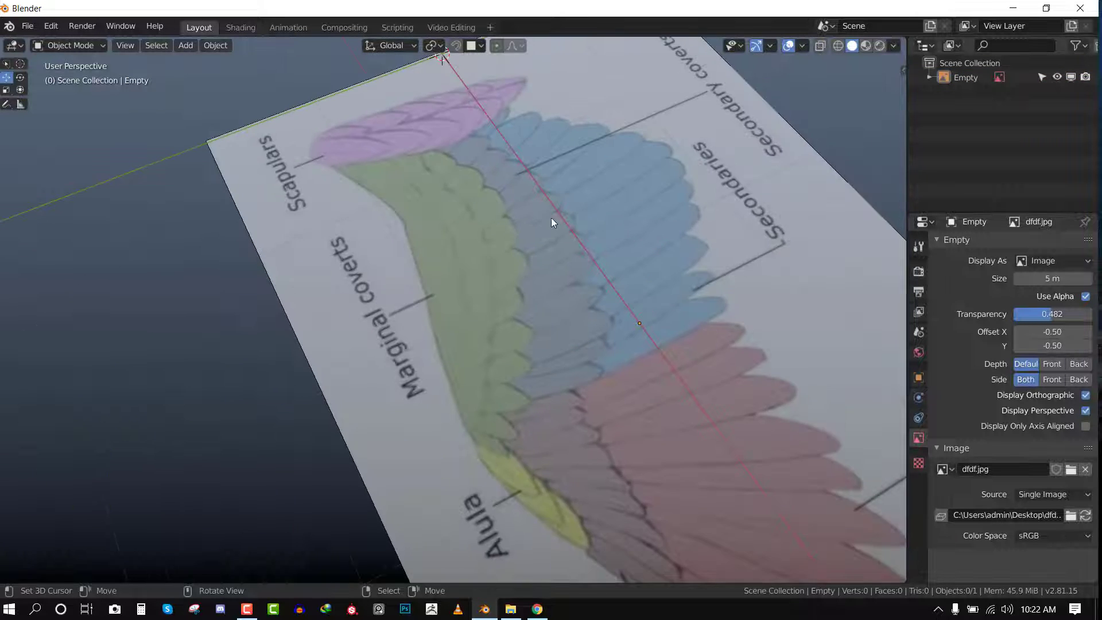
scroll(551, 218, "down", 4)
middle_click_drag(551, 257, 632, 236)
scroll(632, 235, "up", 3)
left_click(1040, 78)
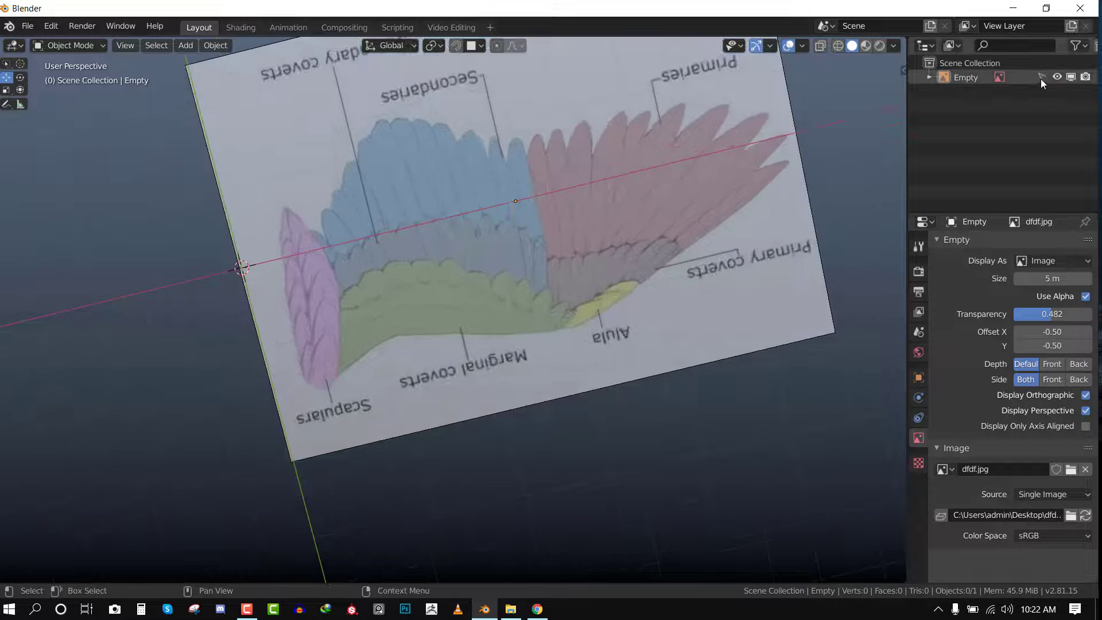
scroll(540, 289, "down", 4)
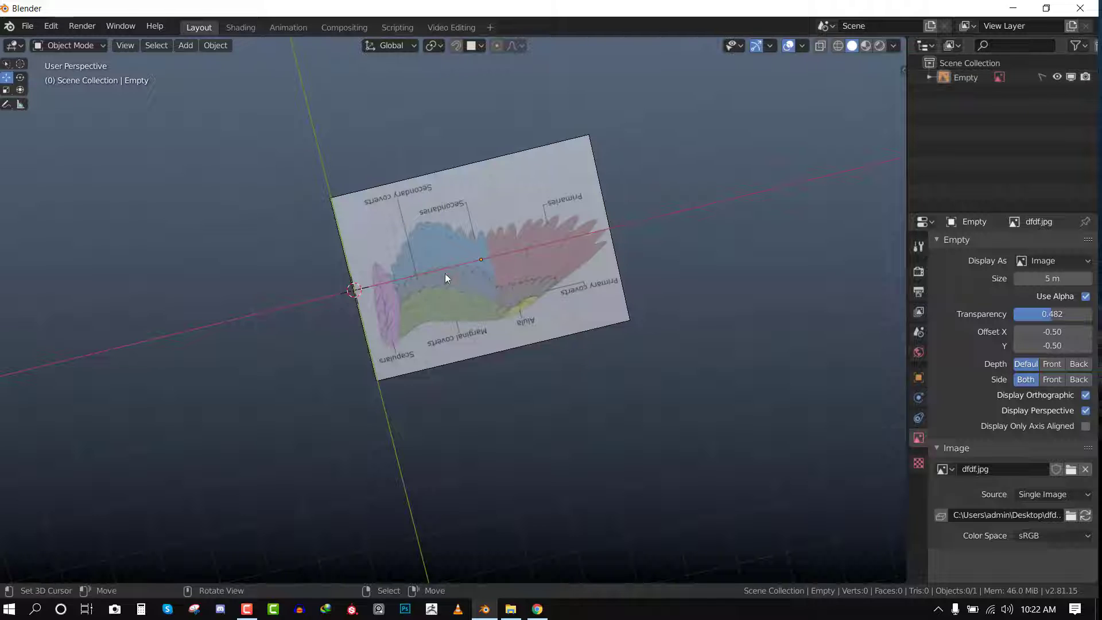
Add a cube at the origin in top view and scale it down to a small block.
key("KP_7")
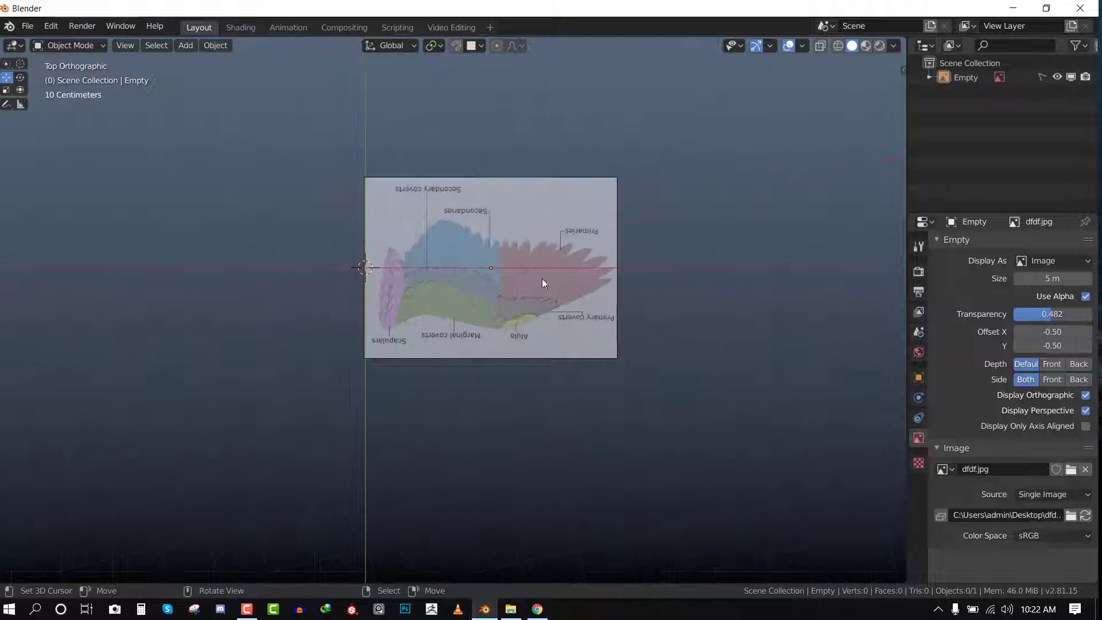
scroll(446, 303, "up", 3)
middle_click_drag(446, 303, 482, 228, "shift")
scroll(482, 228, "up", 2)
key("shift+a")
mouse_move(399, 179)
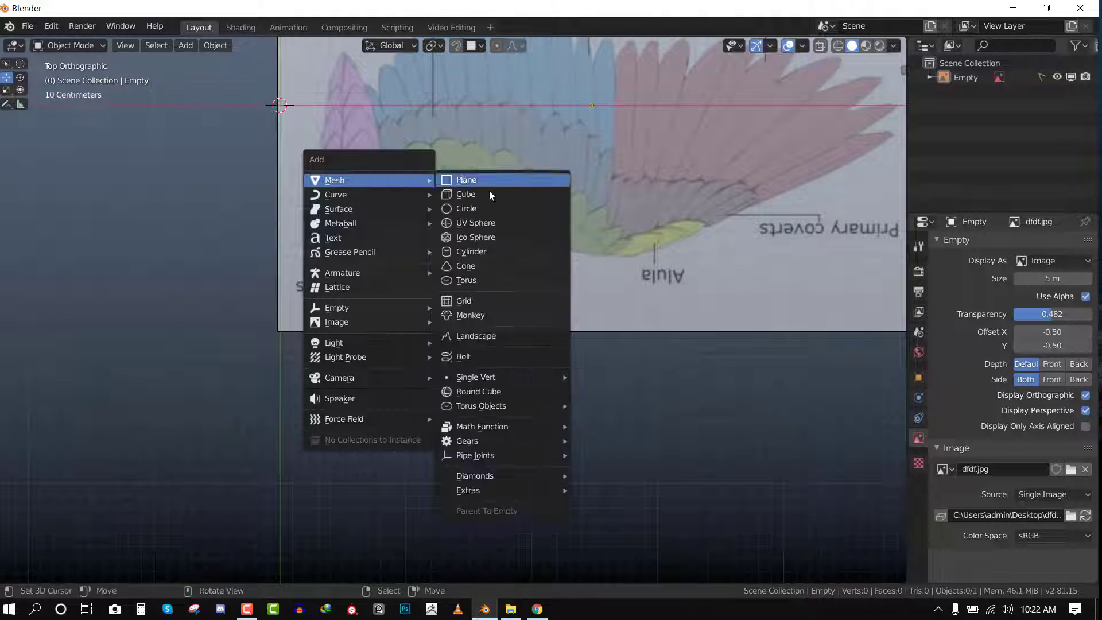
left_click(483, 194)
scroll(429, 294, "down", 2)
key("s")
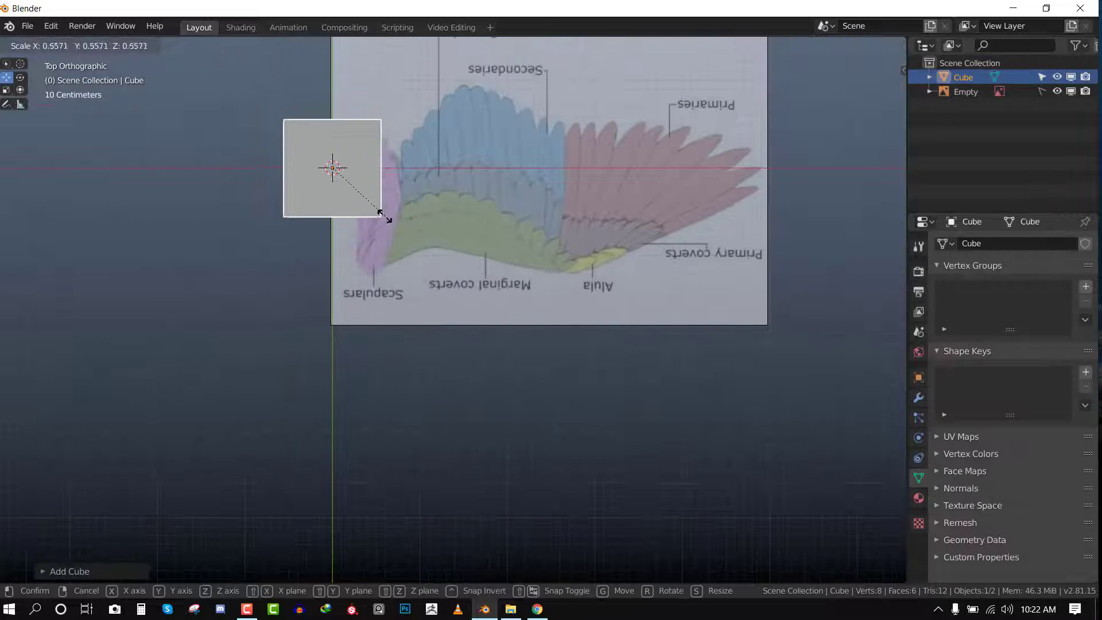
left_click(366, 180)
Move the cube onto the lower end of the scapulars and rotate it to follow the wing's leading edge.
scroll(366, 180, "up", 3)
key("g")
left_click(442, 316)
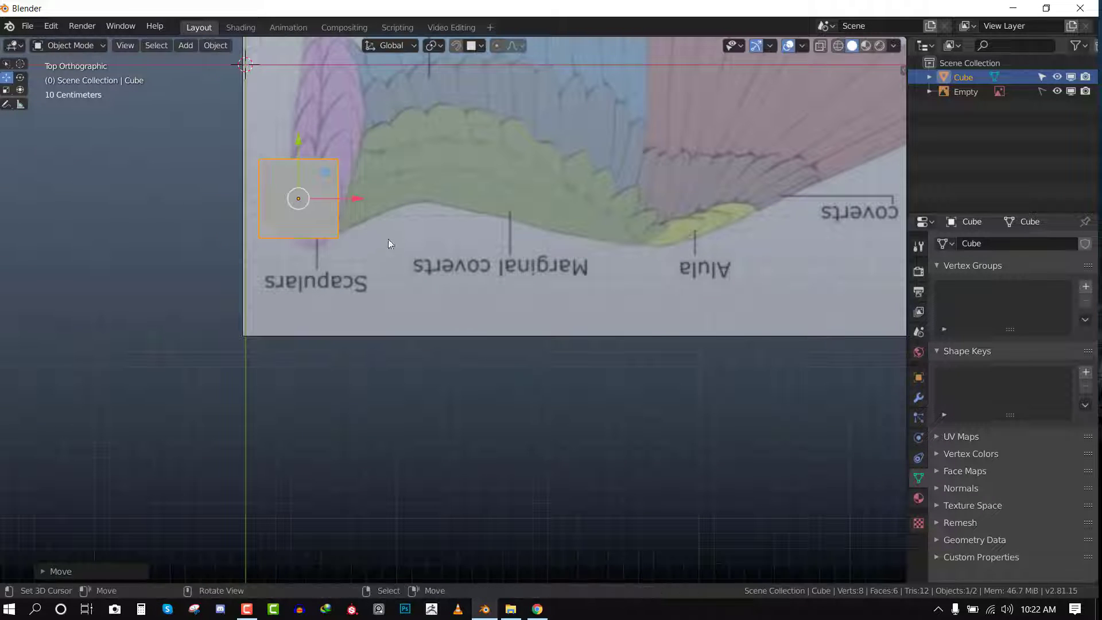
key("r")
left_click(389, 208)
scroll(388, 205, "up", 1)
key("g")
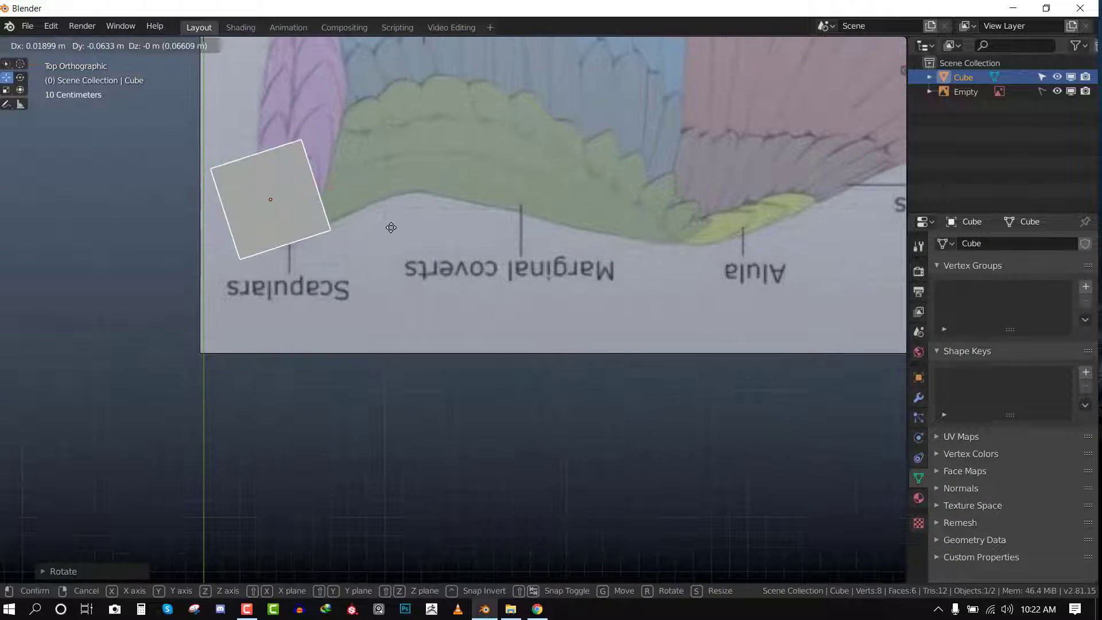
left_click(390, 227)
middle_click_drag(387, 200, 371, 218, "shift")
Subdivide the entire cube mesh once in Edit Mode.
key("Tab")
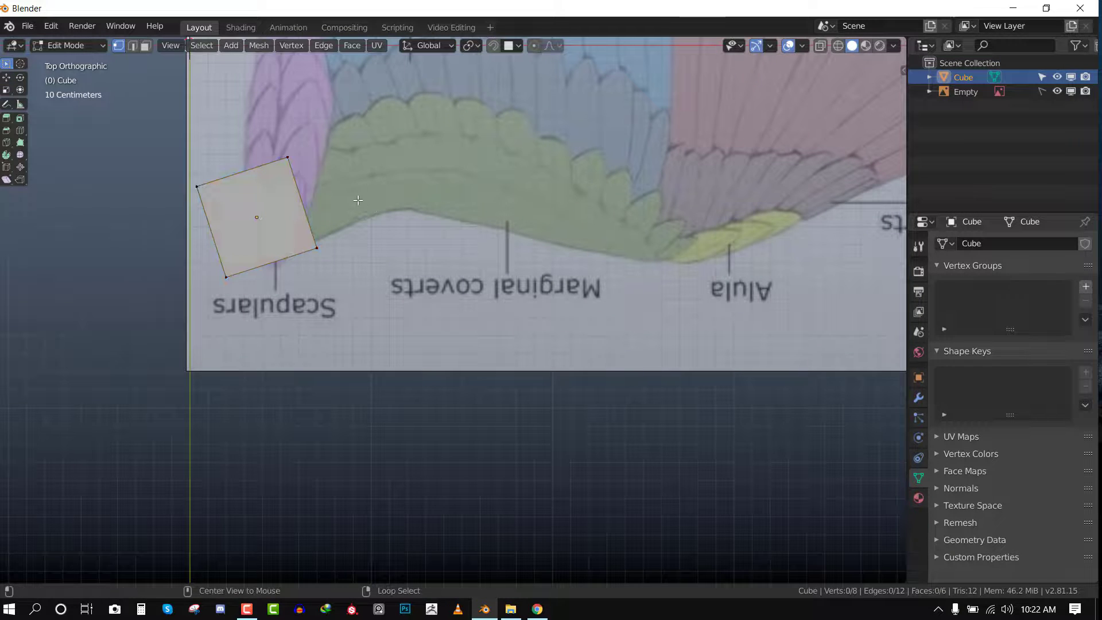
middle_click_drag(337, 179, 353, 216)
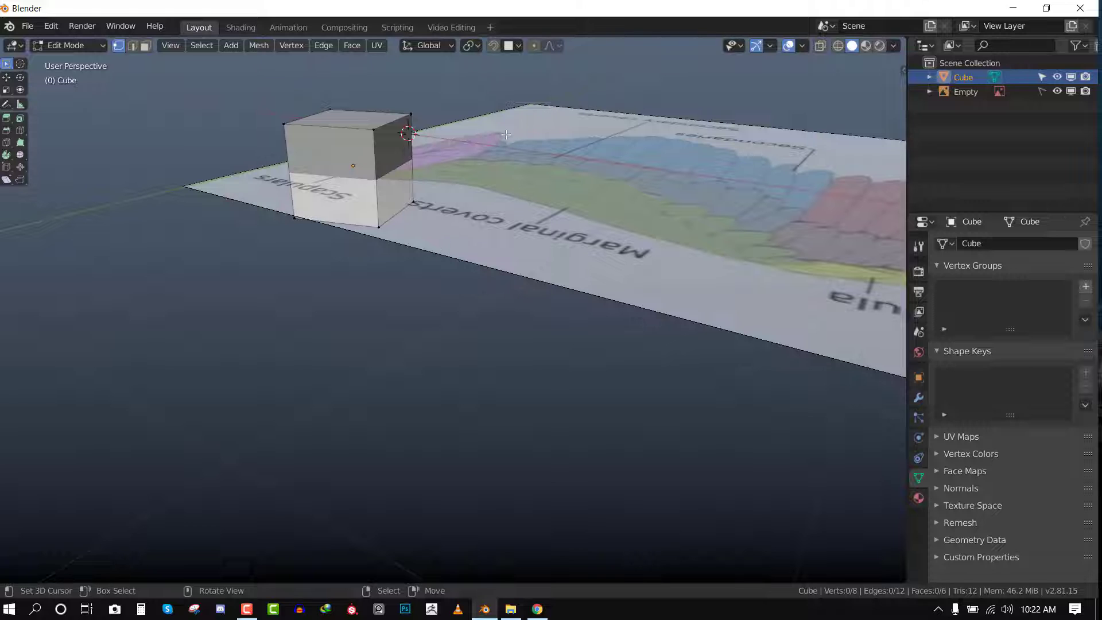
key("q")
key("Escape")
key("a")
right_click(545, 107)
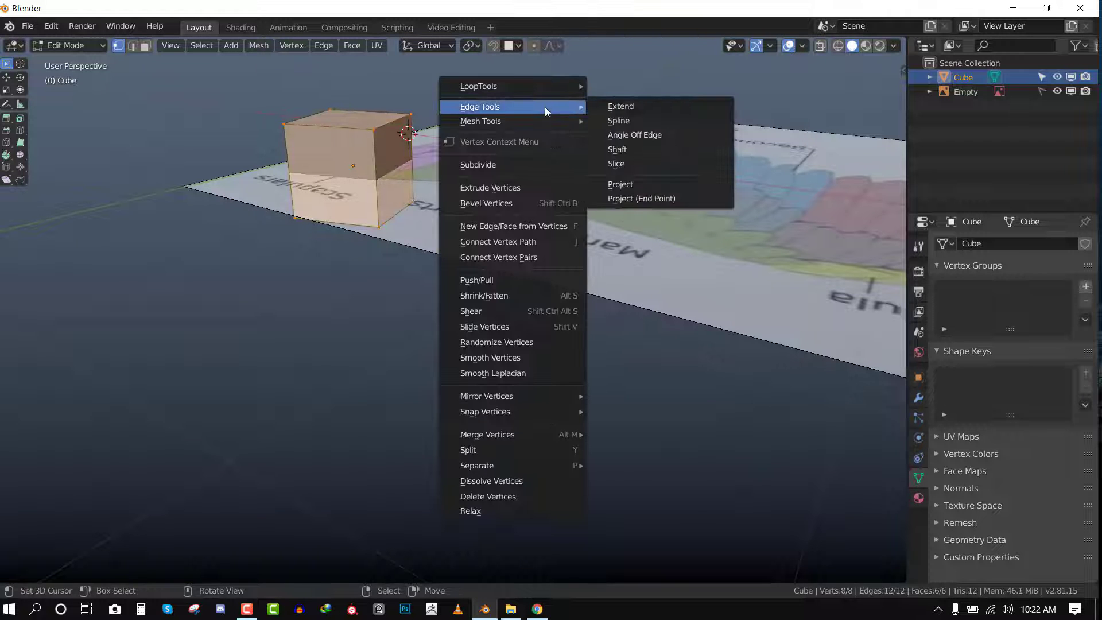
left_click(490, 161)
Apply Relax to all vertices of the subdivided cube.
scroll(488, 159, "up", 3)
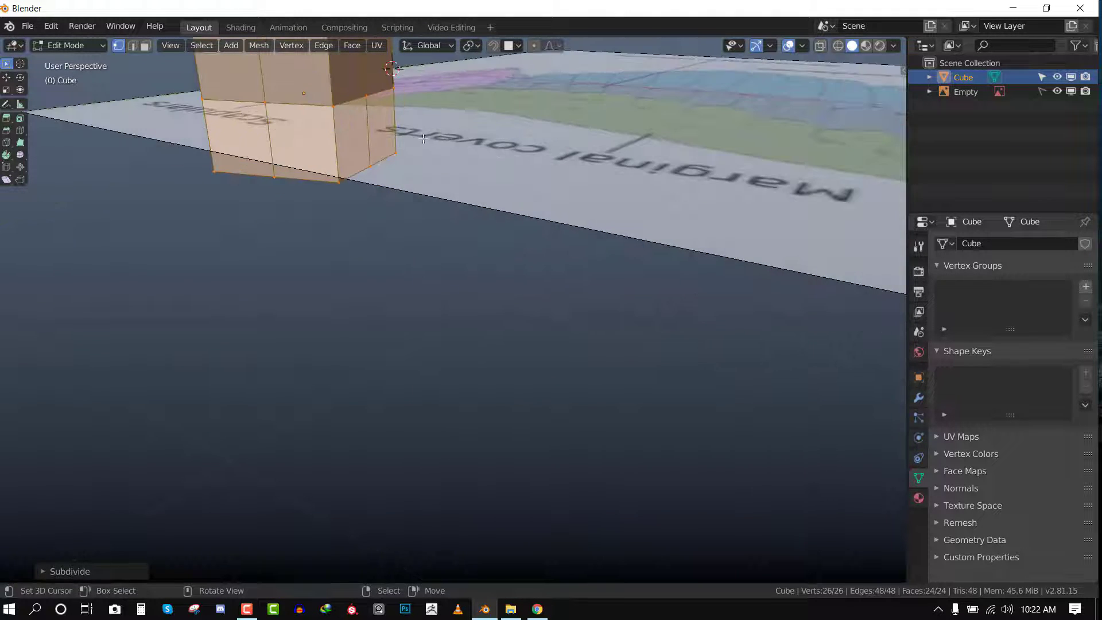
middle_click_drag(496, 84, 548, 149, "shift")
key("q")
right_click(340, 123)
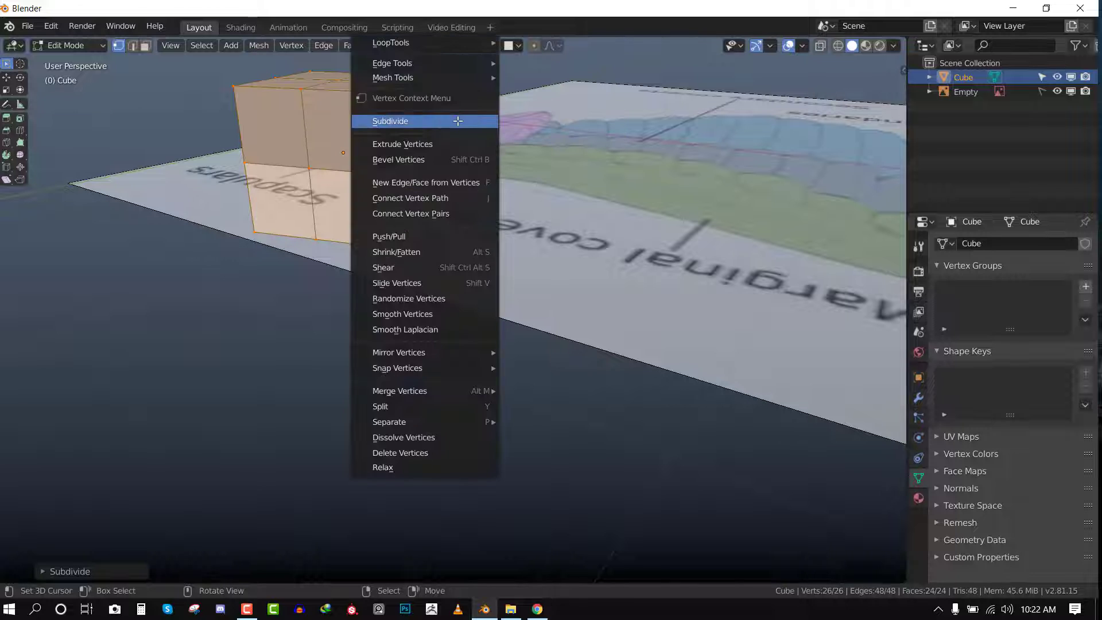
key("Escape")
right_click(399, 172)
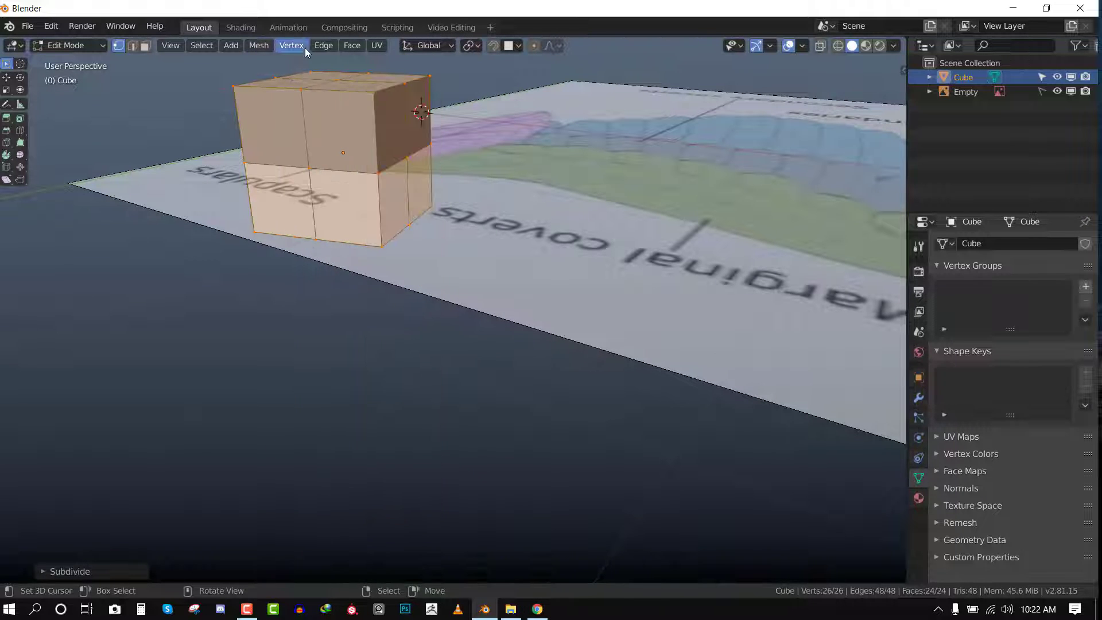
left_click(303, 47)
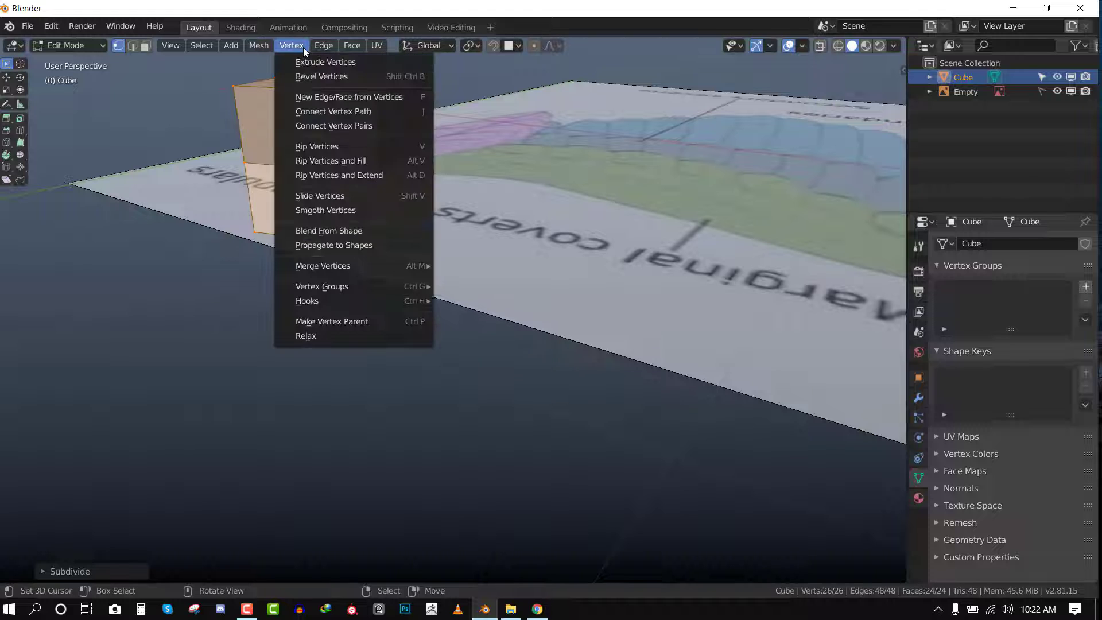
left_click(326, 336)
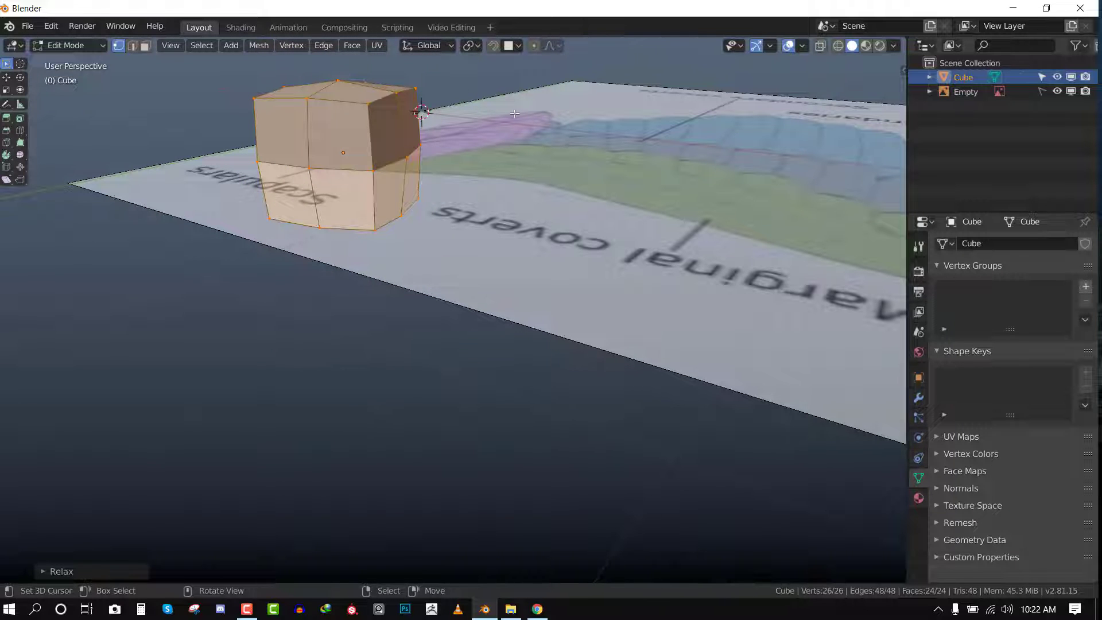
Adjust the last Relax operation with more iterations to round the cube into a ball-like shape.
left_click(56, 28)
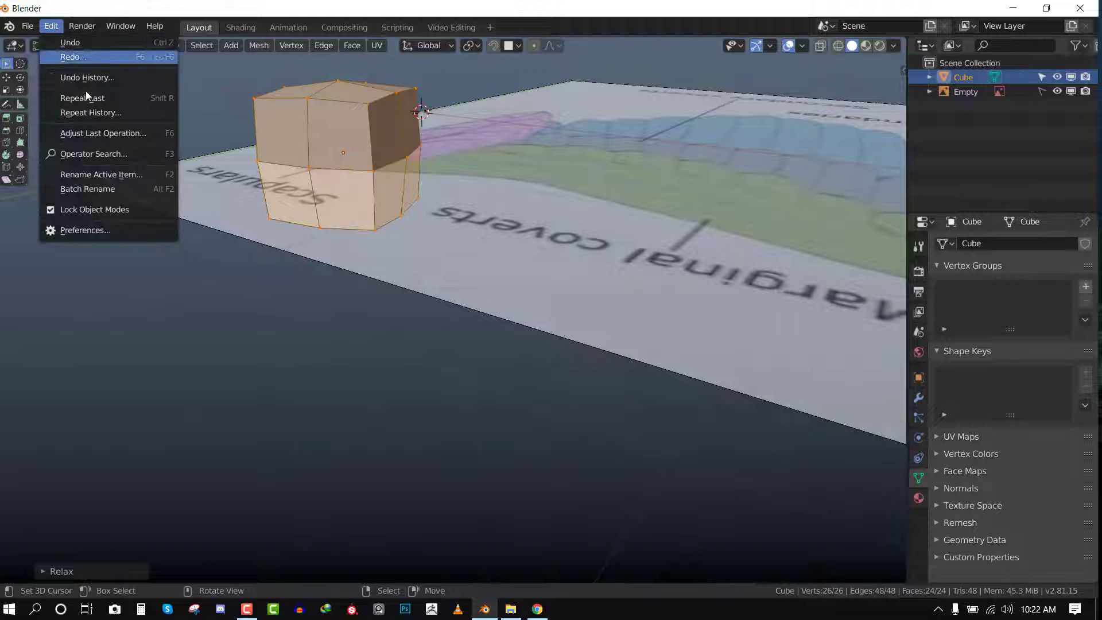
left_click(108, 134)
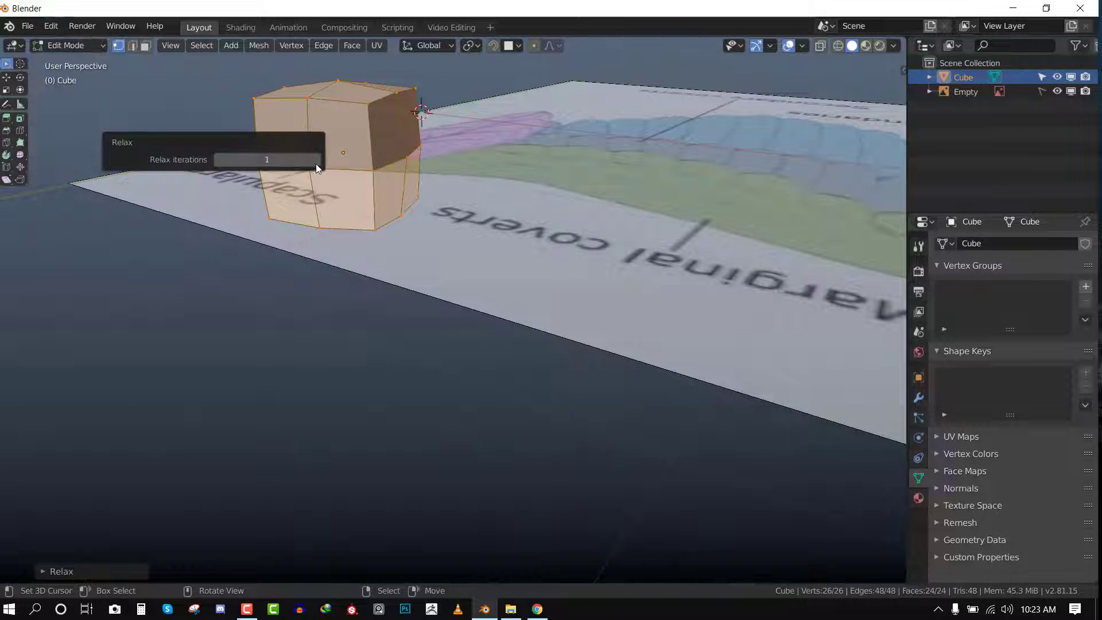
left_click(316, 160)
left_click(316, 160)
left_click(317, 160)
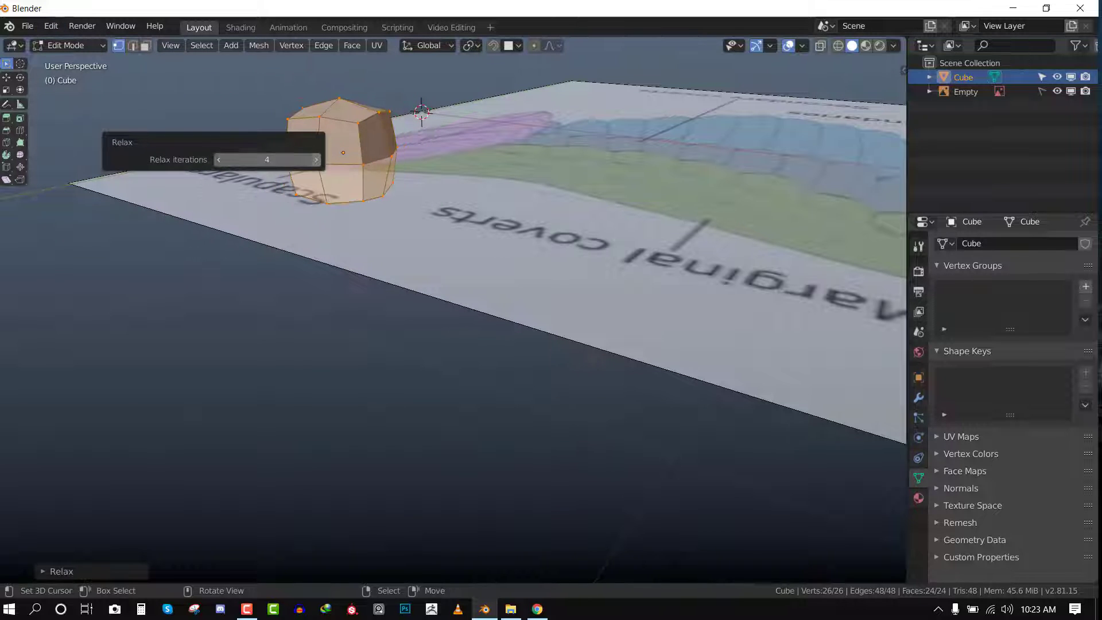
left_click(317, 160)
middle_click_drag(491, 179, 190, 452)
middle_click_drag(277, 408, 280, 380)
Scale up the rounded mesh in top view and position it over the lower end of the scapulars.
key("KP_7")
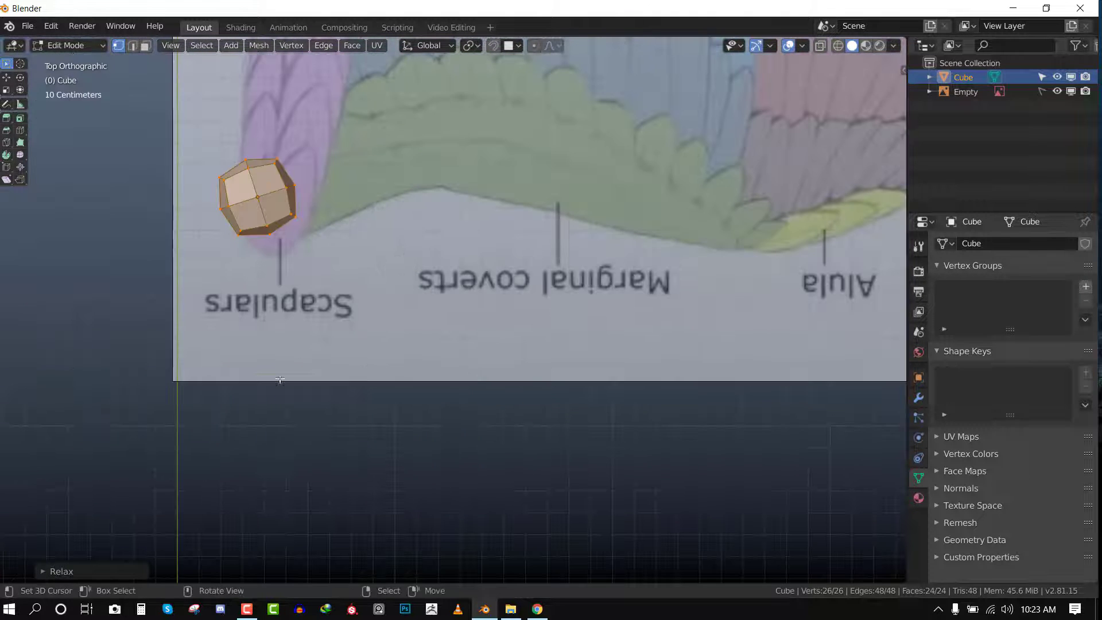
key("s")
left_click(337, 290)
key("g")
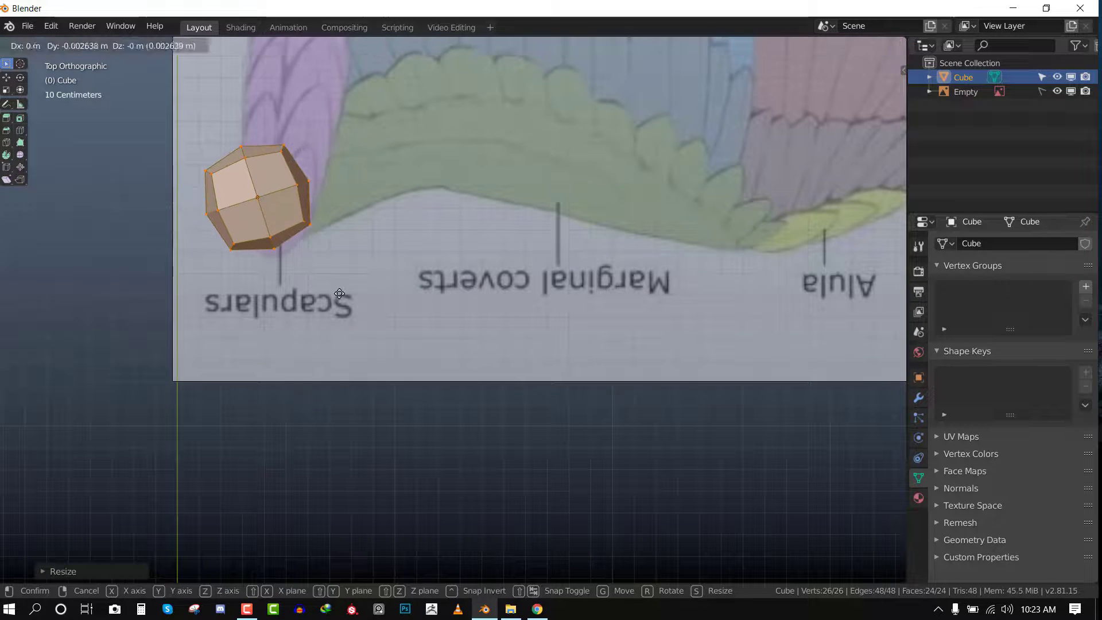
left_click(340, 288)
Deselect the mesh, switch to wireframe display, widen the toolbar and activate Lasso Select.
key("alt+a")
key("shift+z")
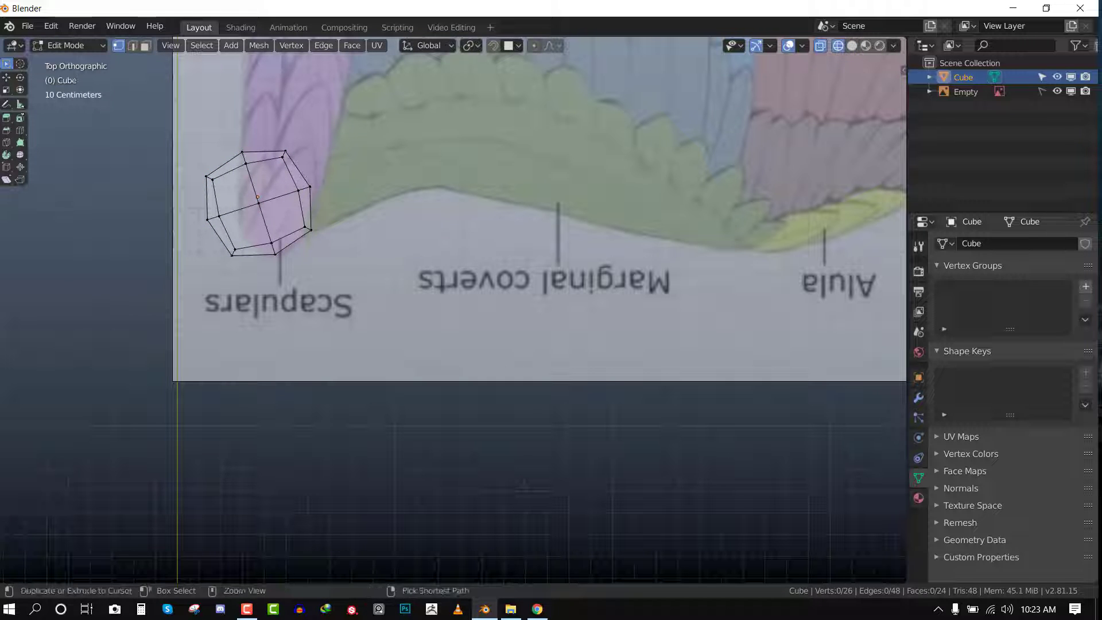
middle_click_drag(10, 67, 22, 73, "ctrl")
left_click_drag(20, 73, 40, 150)
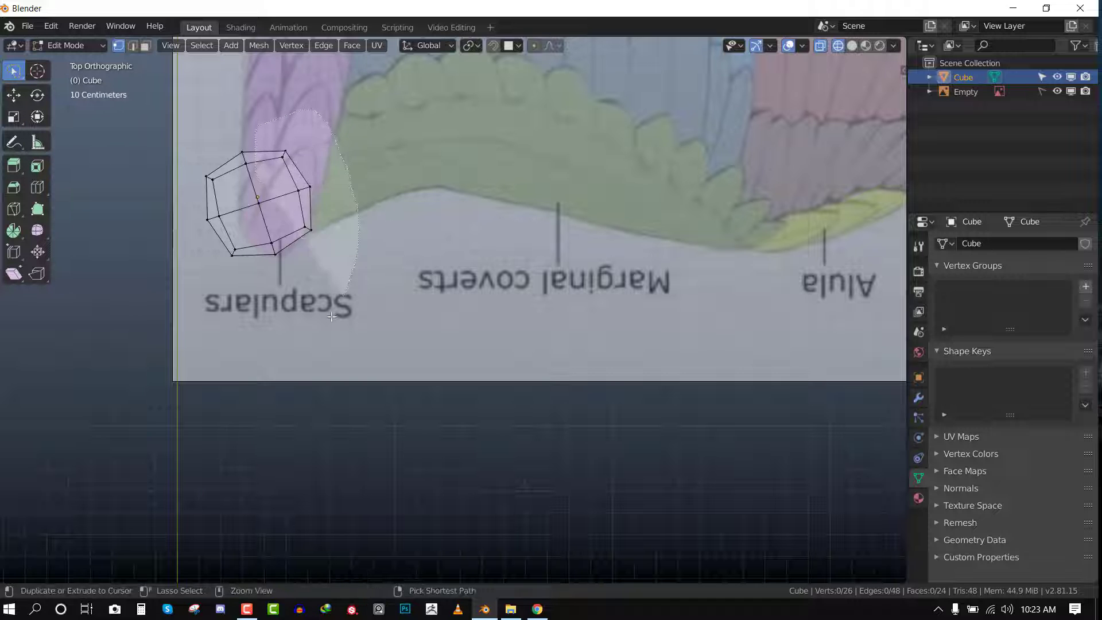
Lasso-select the vertices facing the marginal coverts and move them outward to the start of the coverts.
middle_click_drag(257, 181, 275, 254, "shift")
left_click_drag(431, 264, 340, 292)
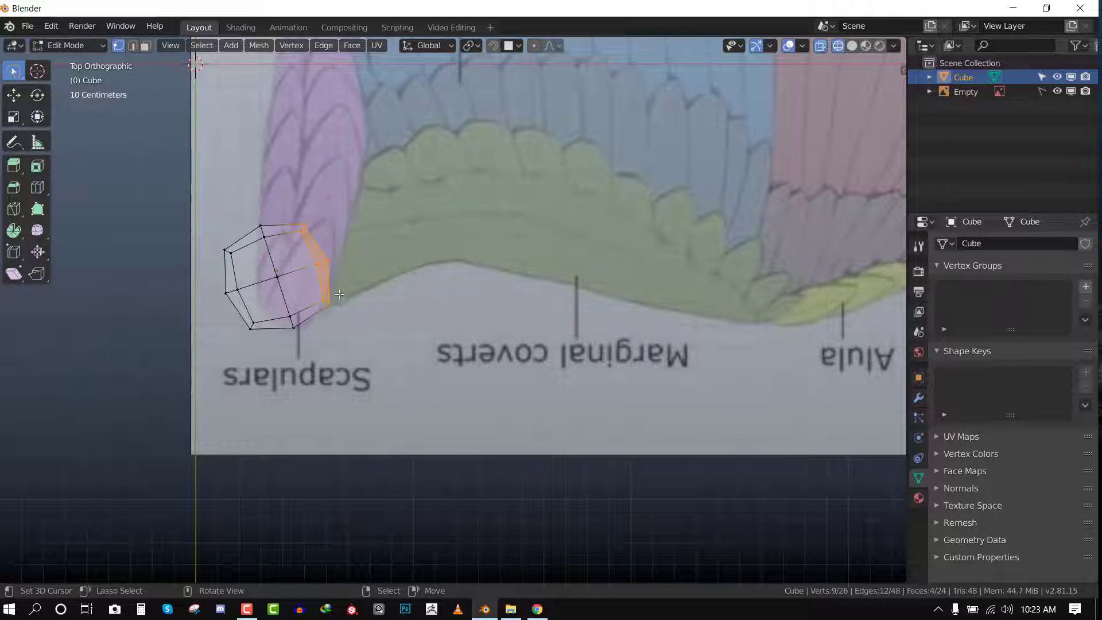
key("g")
left_click(400, 262)
middle_click_drag(400, 262, 353, 309, "shift")
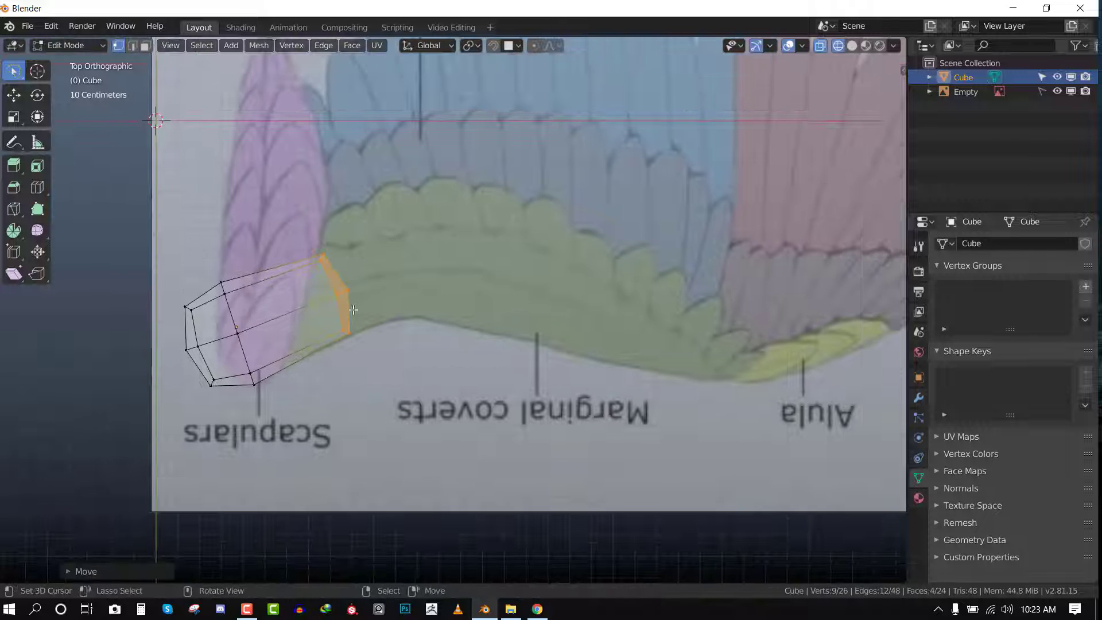
Extrude the selected end along the marginal coverts, then rotate and move it to follow the wing's leading-edge bend.
key("e")
left_click(443, 252)
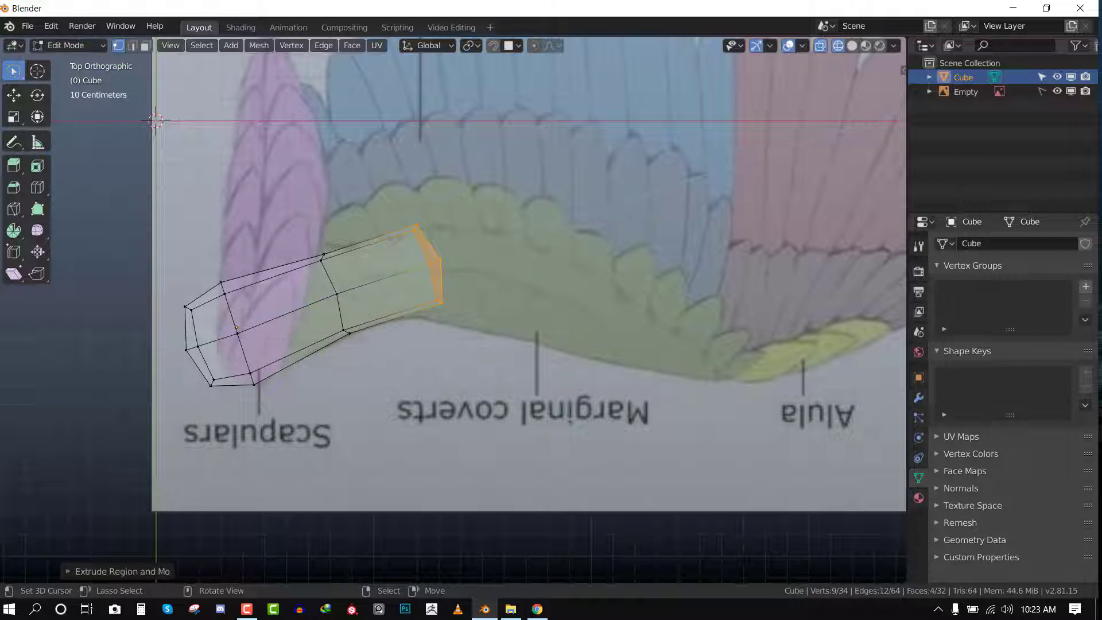
key("r")
left_click(489, 350)
key("g")
left_click(472, 362)
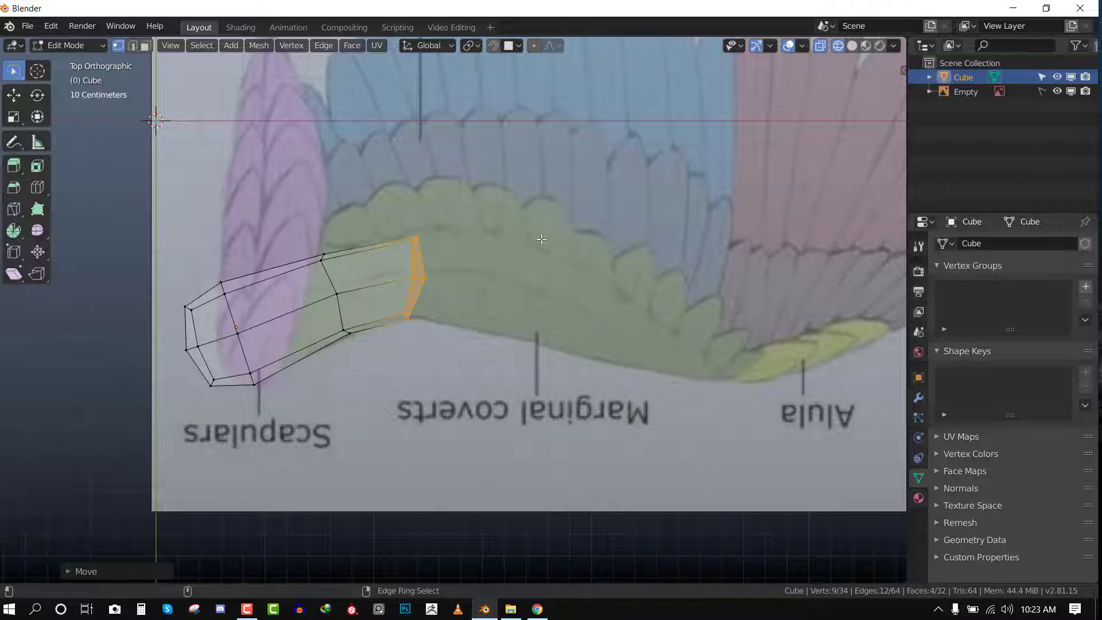
Split the viewport into quad view, show the arm in a perspective view and switch to solid display.
key("ctrl+alt+q")
scroll(600, 191, "down", 3)
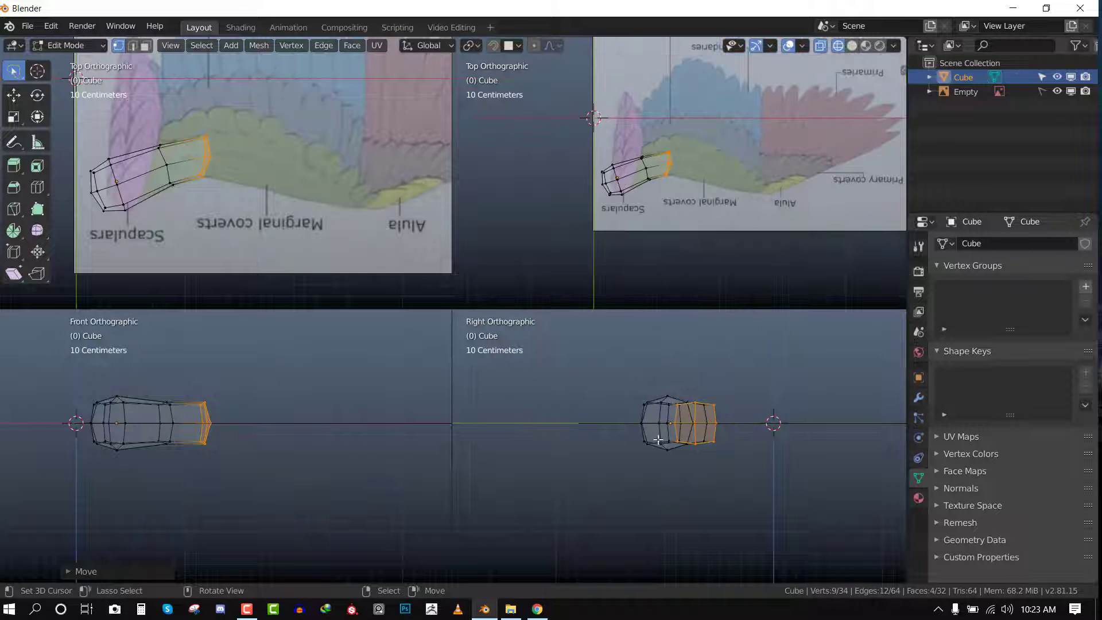
scroll(298, 252, "down", 2)
mouse_move(760, 190)
middle_mouse_down()
mouse_move(740, 161)
mouse_move(715, 170)
mouse_move(700, 241)
mouse_move(752, 229)
mouse_move(780, 192)
mouse_move(782, 201)
mouse_move(712, 99)
mouse_move(681, 189)
mouse_move(728, 147)
mouse_move(706, 167)
middle_mouse_up()
key("shift+z")
scroll(206, 161, "up", 2)
scroll(660, 190, "down", 2)
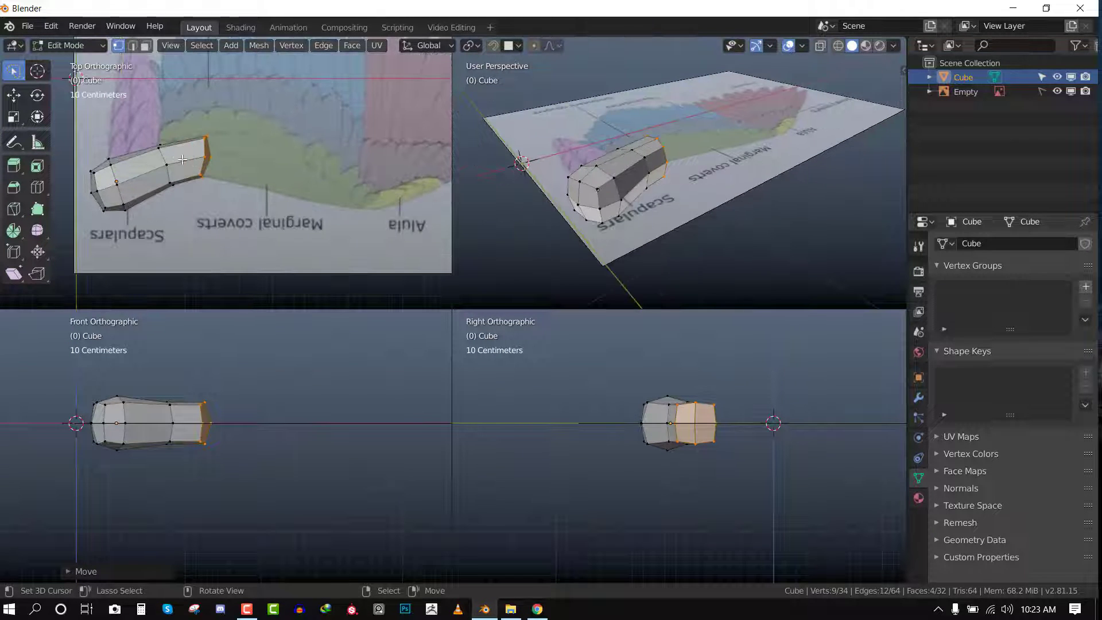
Extrude the arm's end further along the marginal coverts, rotating the new end with the edge and scaling it down slightly.
key("e")
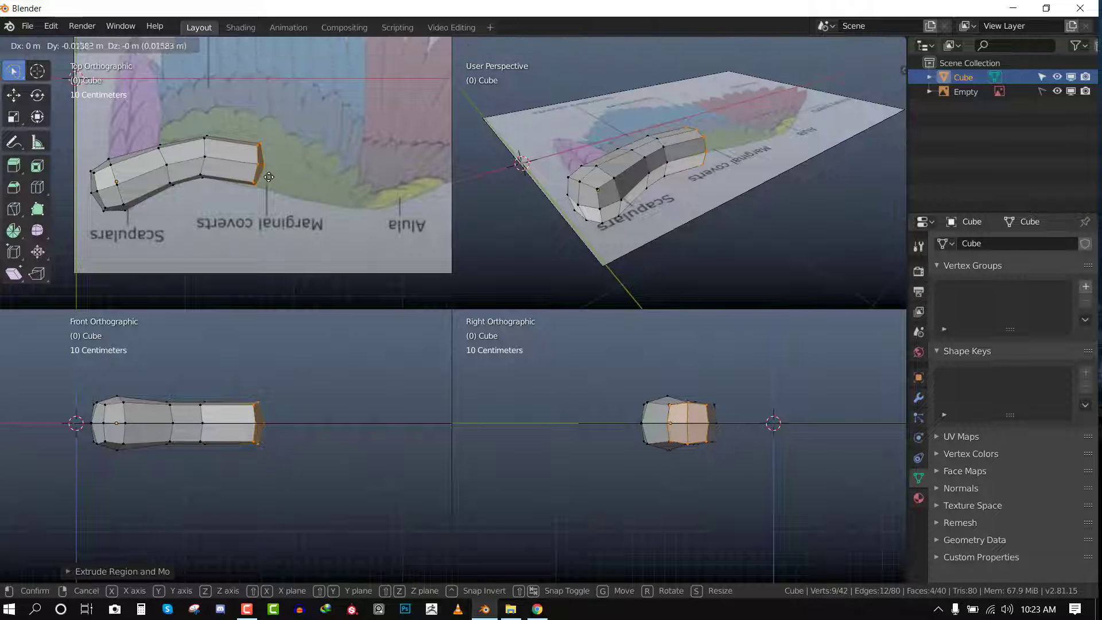
left_click(269, 174)
key("s")
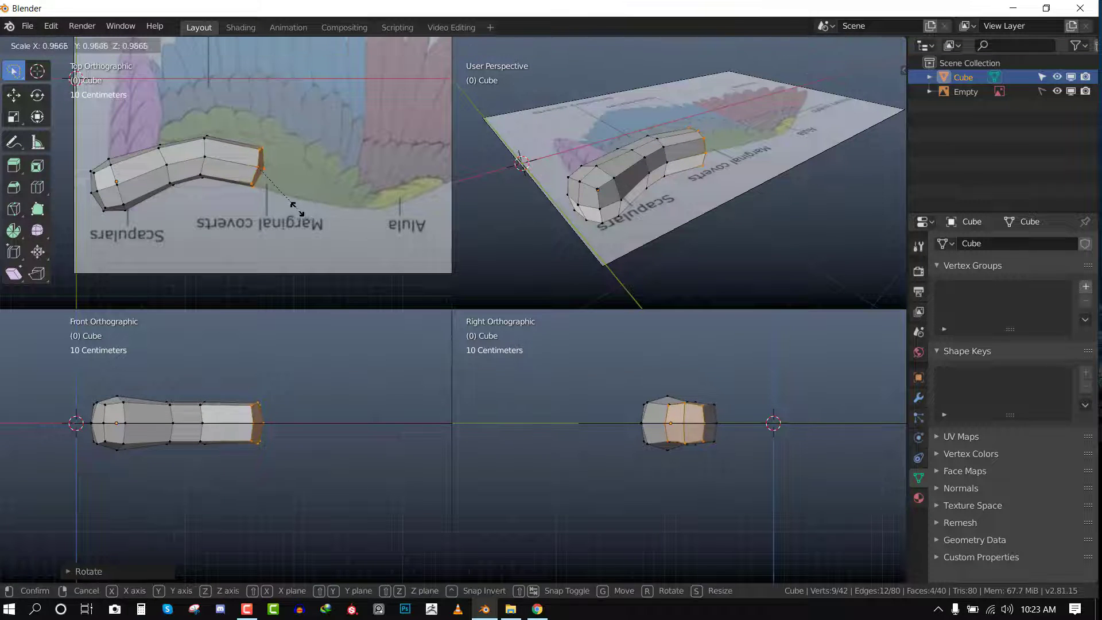
left_click(292, 207)
Extrude another segment about 0.51 m along the marginal coverts, scale its end down and move it onto the leading edge.
scroll(227, 166, "up", 1)
key("e")
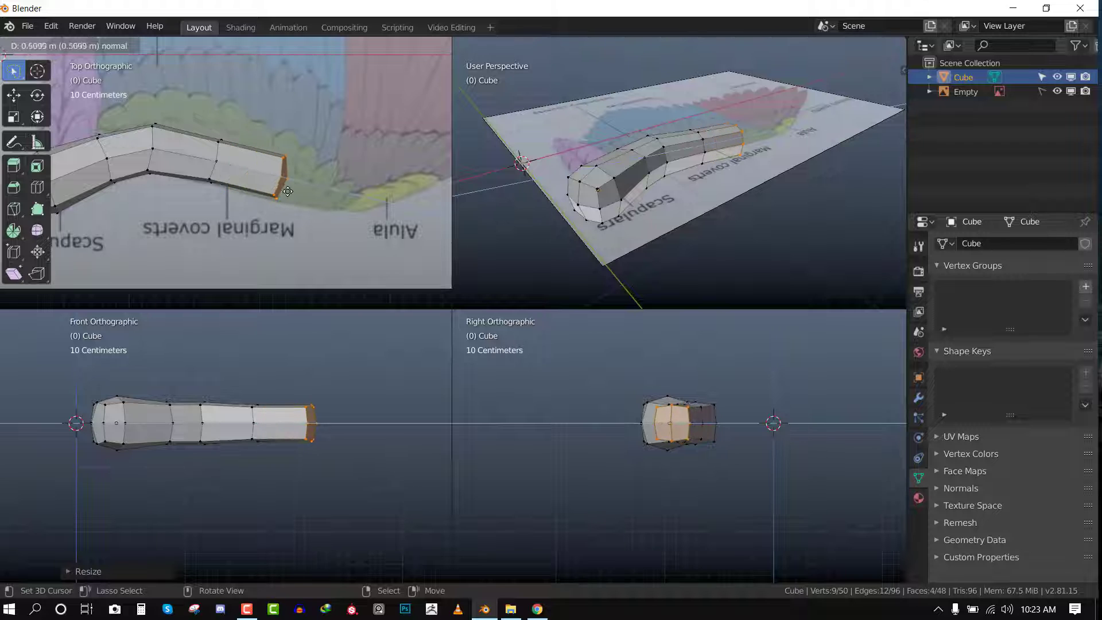
left_click(291, 183)
key("s")
left_click(293, 199)
key("g")
left_click(293, 207)
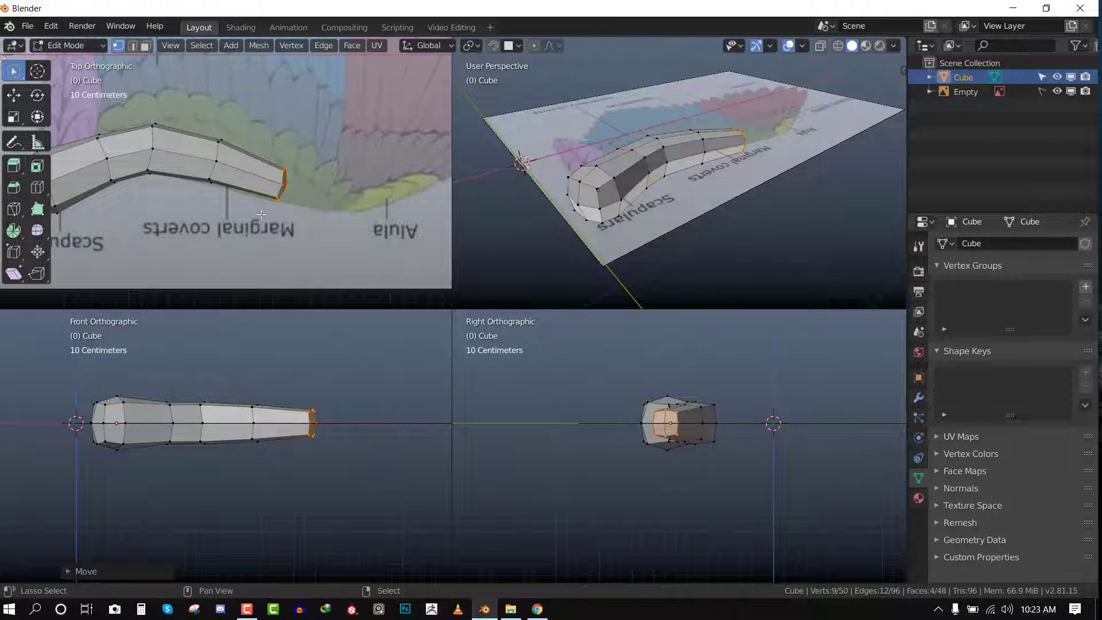
Extrude the arm to the start of the alula, shrink the new end strongly and move it into place.
middle_click_drag(292, 208, 242, 214, "shift")
key("e")
left_click(314, 217)
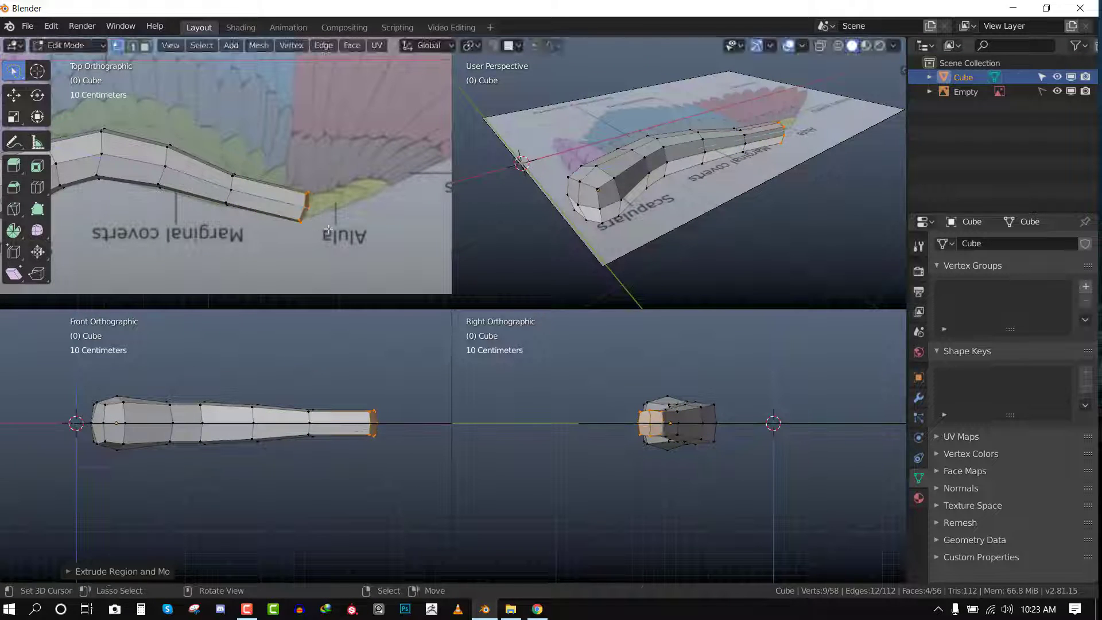
key("s")
left_click(311, 216)
key("g")
left_click(311, 216)
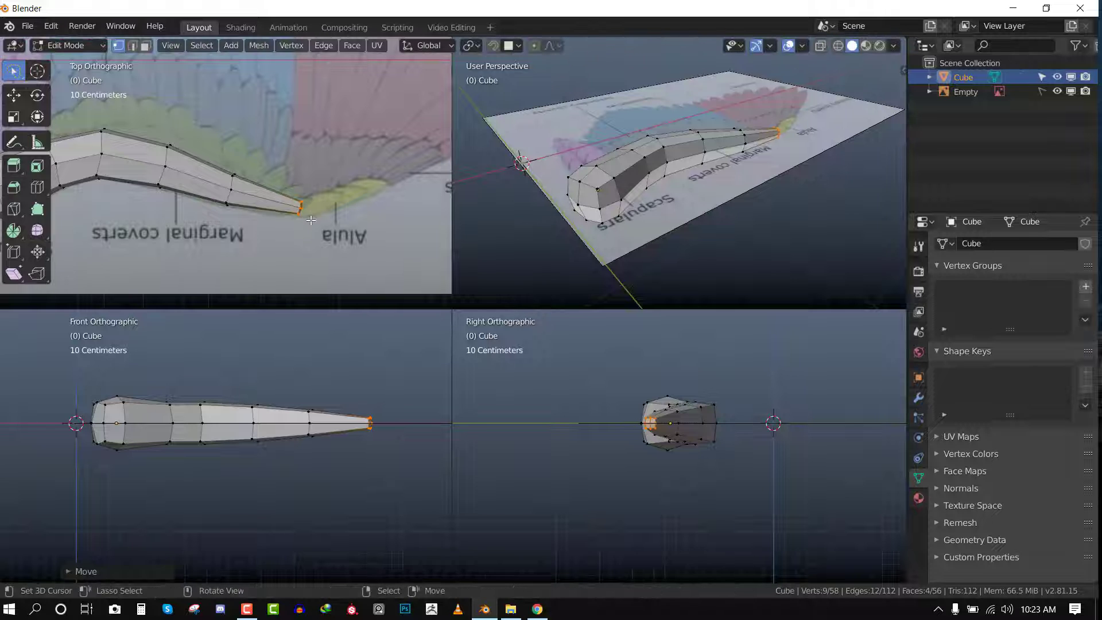
Rotate the end about -25°, extrude it along the alula, taper and position the tip, and leave edit mode.
middle_click_drag(311, 216, 282, 232, "shift")
key("r")
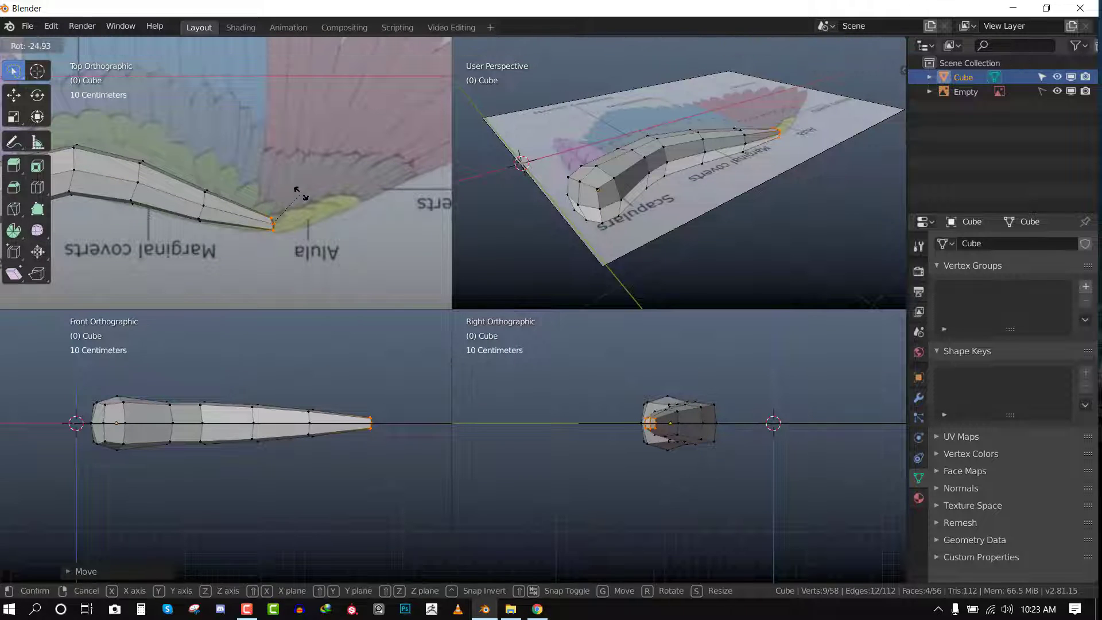
left_click(301, 193)
key("e")
left_click(370, 195)
key("s")
left_click(380, 235)
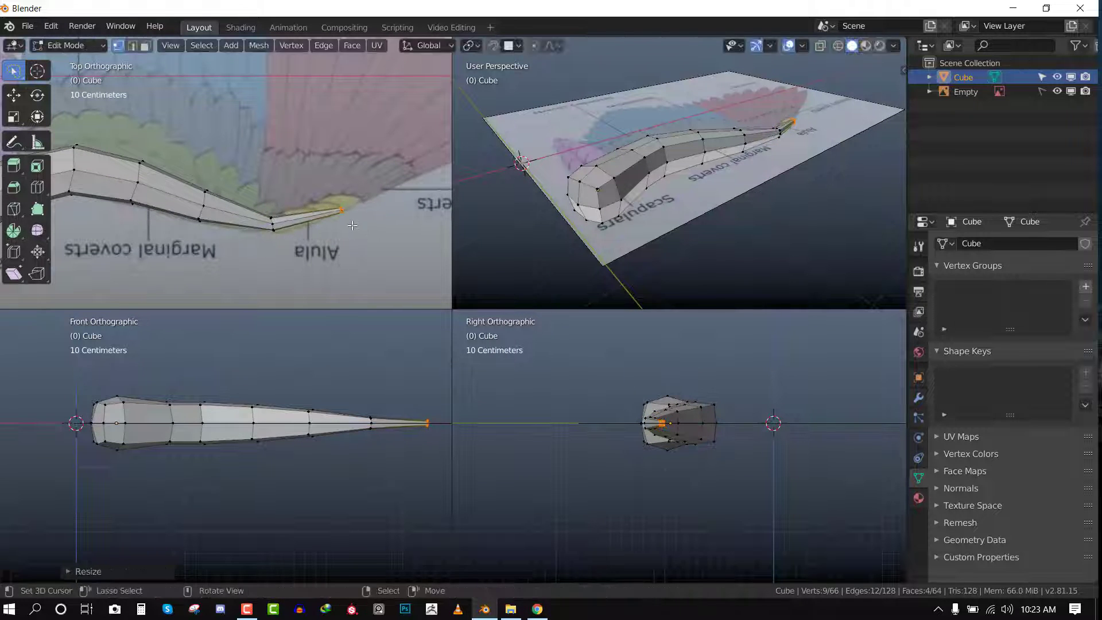
key("g")
left_click(377, 223)
key("Tab")
Isolate the arm in a maximized front view and enter edit mode with wireframe display.
middle_click_drag(756, 167, 694, 139)
key("KP_1")
key("KP_3")
key("Tab")
key("Tab")
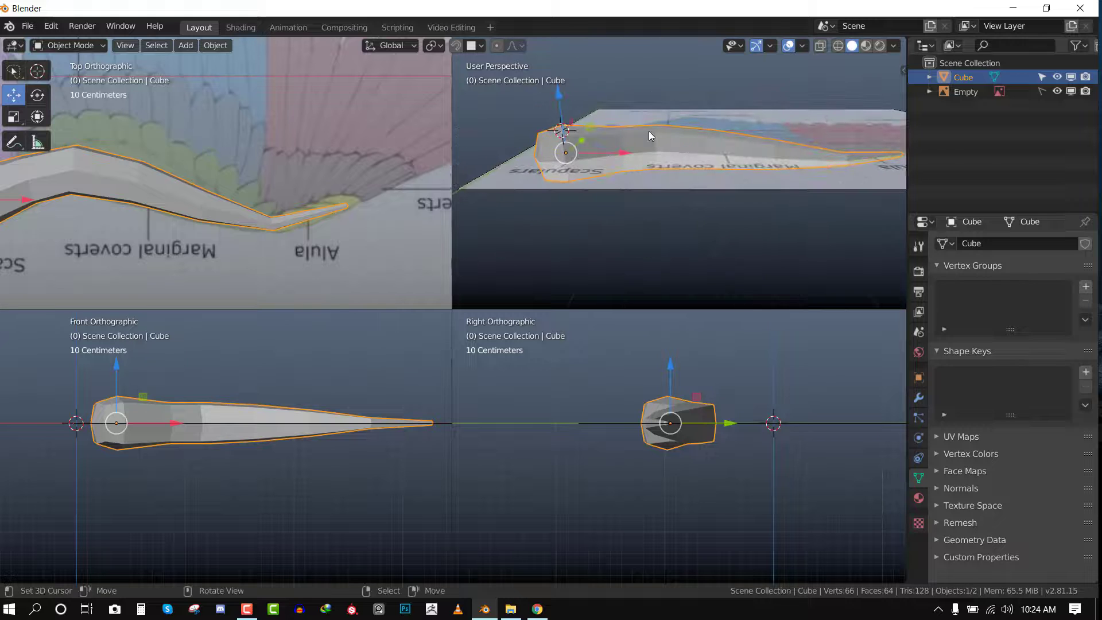
key("KP_Divide")
key("ctrl+space")
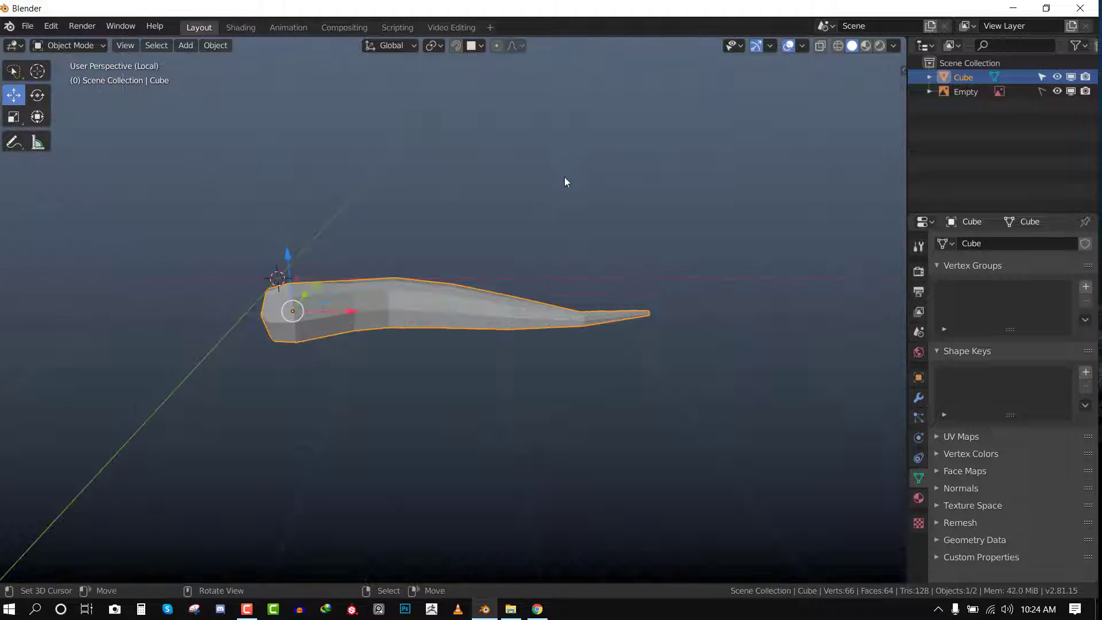
middle_click_drag(566, 180, 628, 228)
key("KP_1")
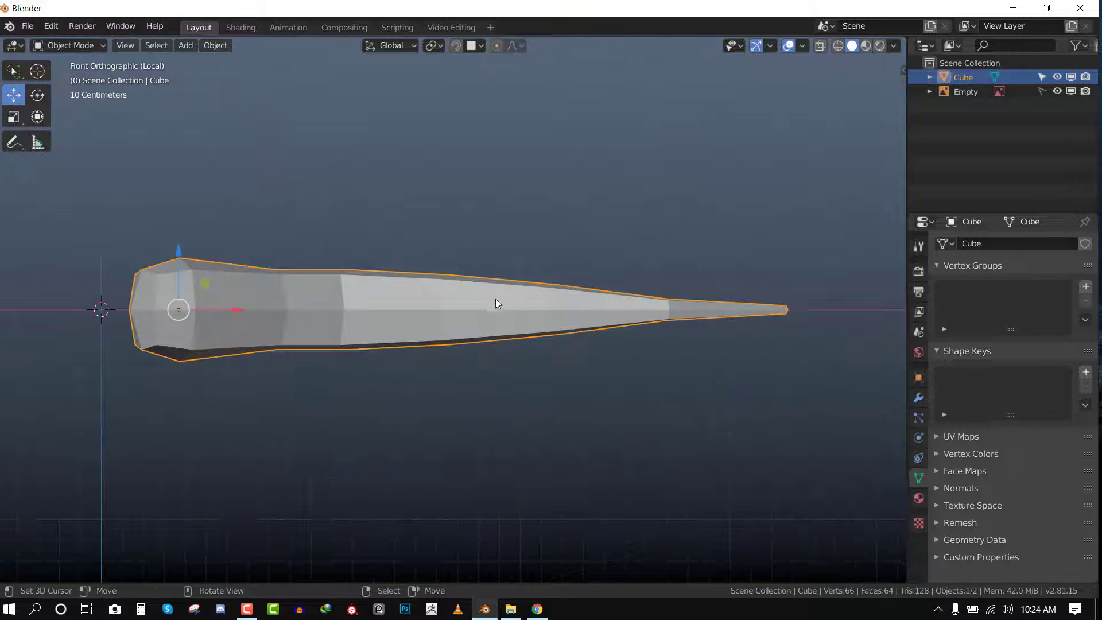
key("Tab")
middle_click_drag(496, 303, 451, 249, "shift")
key("shift+z")
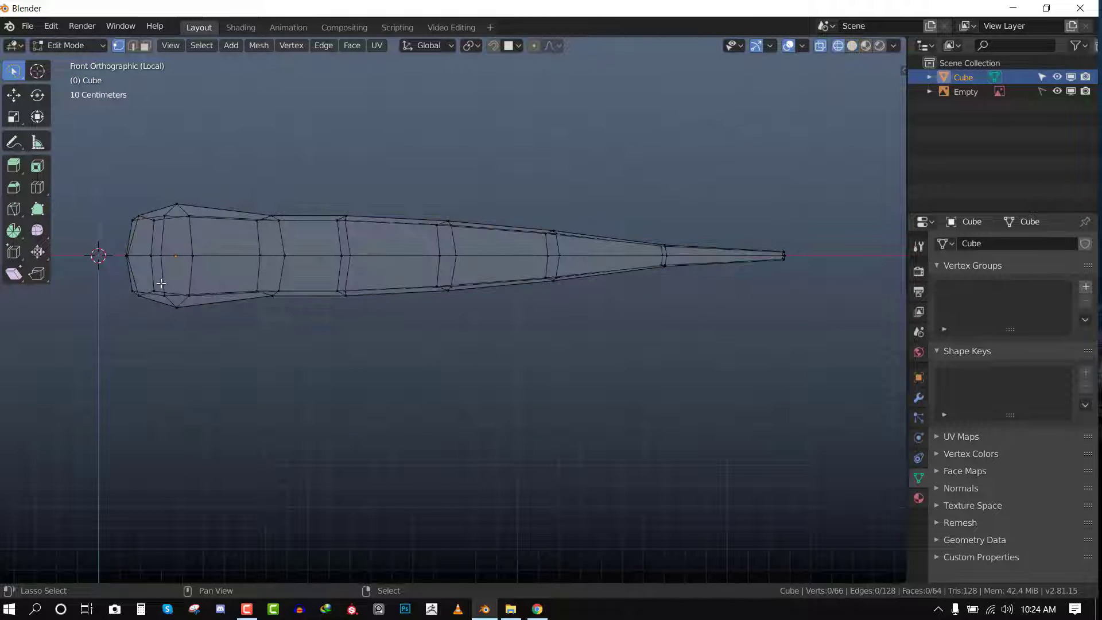
Select all vertices along the arm's underside, including the tip, and flatten them vertically with the Scale tool.
key("b")
left_click_drag(534, 295, 726, 344)
middle_click_drag(746, 315, 604, 339, "shift")
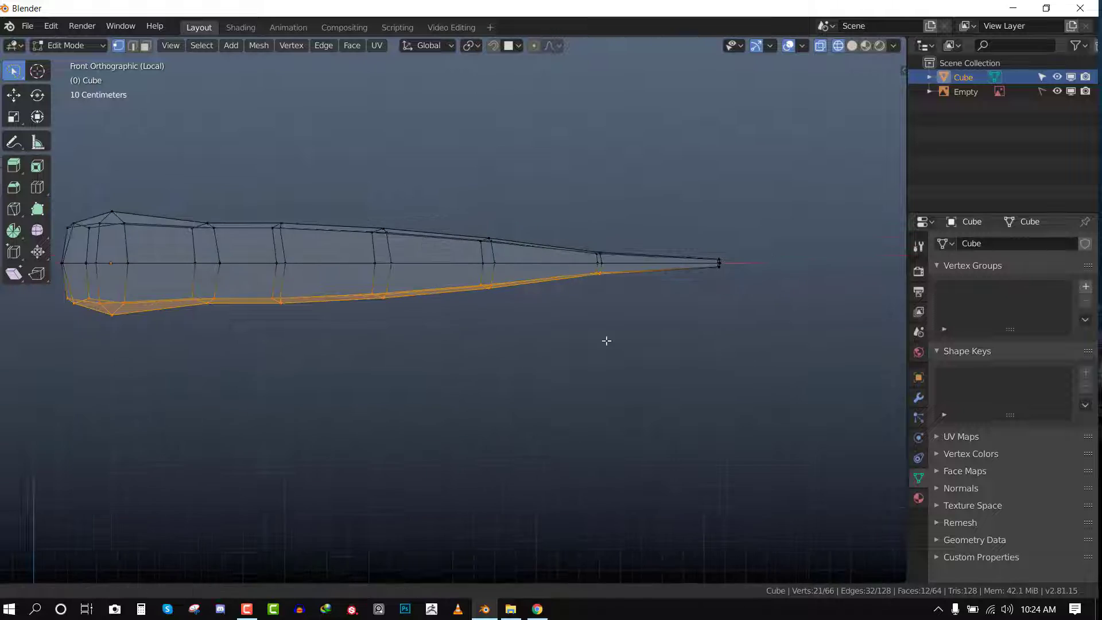
scroll(620, 332, "up", 4)
key("b")
left_click_drag(813, 238, 885, 291)
scroll(631, 273, "down", 4)
middle_click_drag(302, 197, 417, 153, "shift")
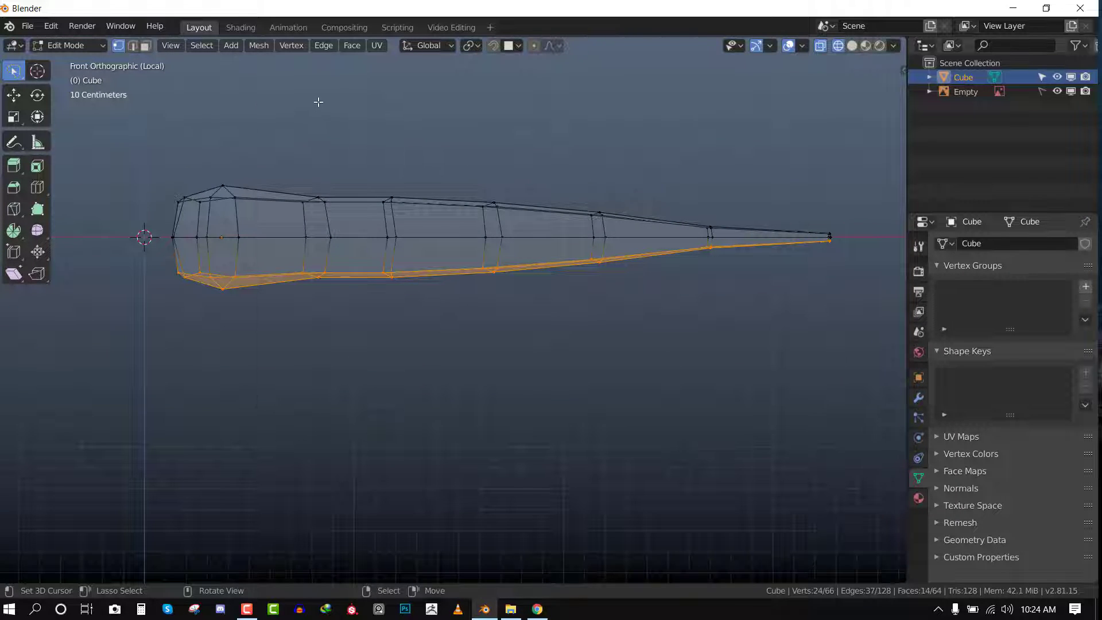
key("shift+space")
key("shift+space")
key("shift+space")
key("s")
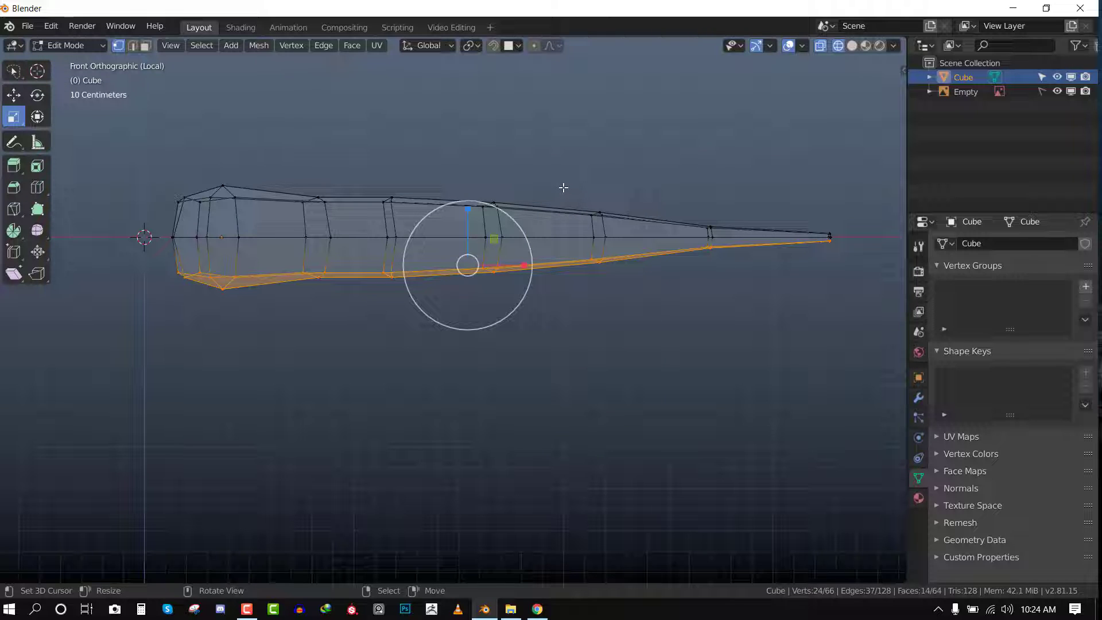
key("shift+space")
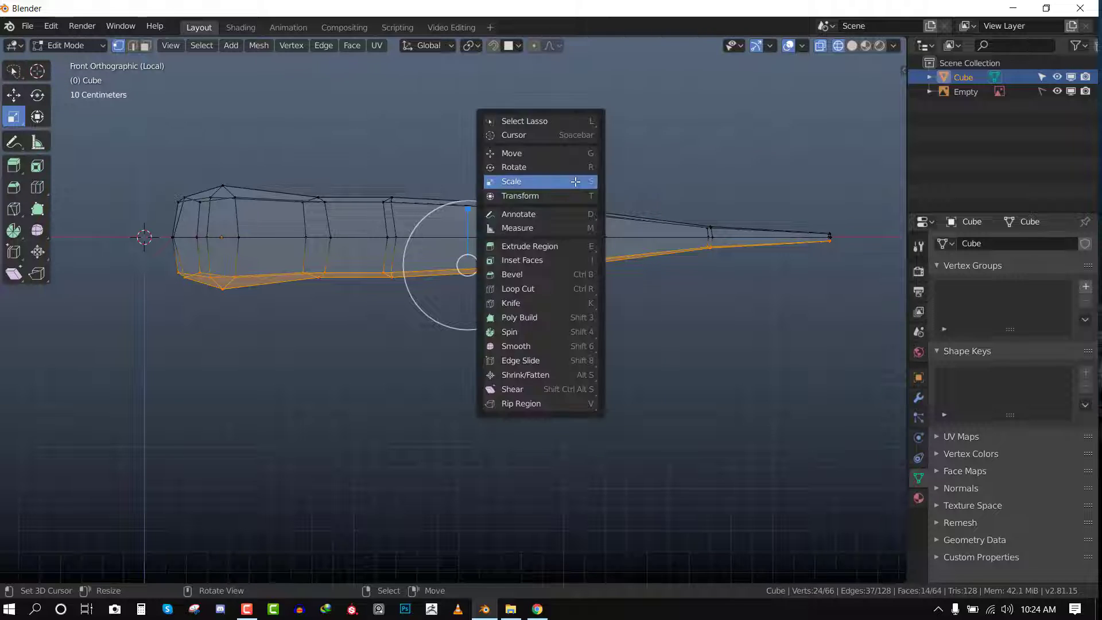
left_click(576, 181)
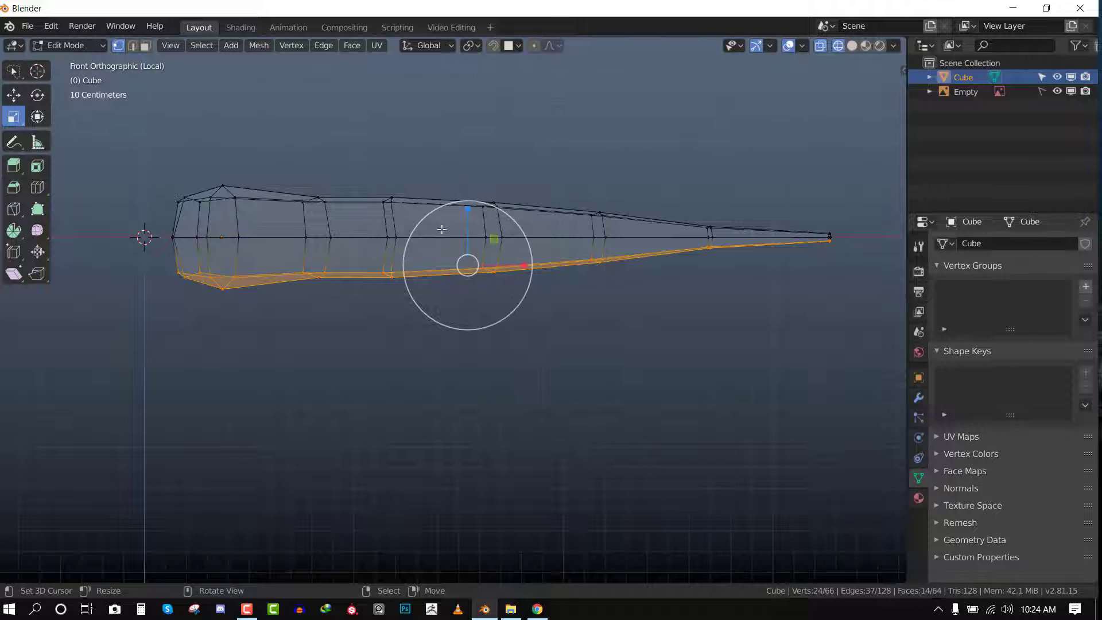
left_click_drag(467, 211, 466, 263)
Select only the vertices along the arm's upper side in front view and flatten them vertically.
mouse_move(562, 240)
middle_mouse_down()
mouse_move(500, 259)
mouse_move(571, 240)
middle_mouse_up()
key("KP_1")
key("alt+a")
key("b")
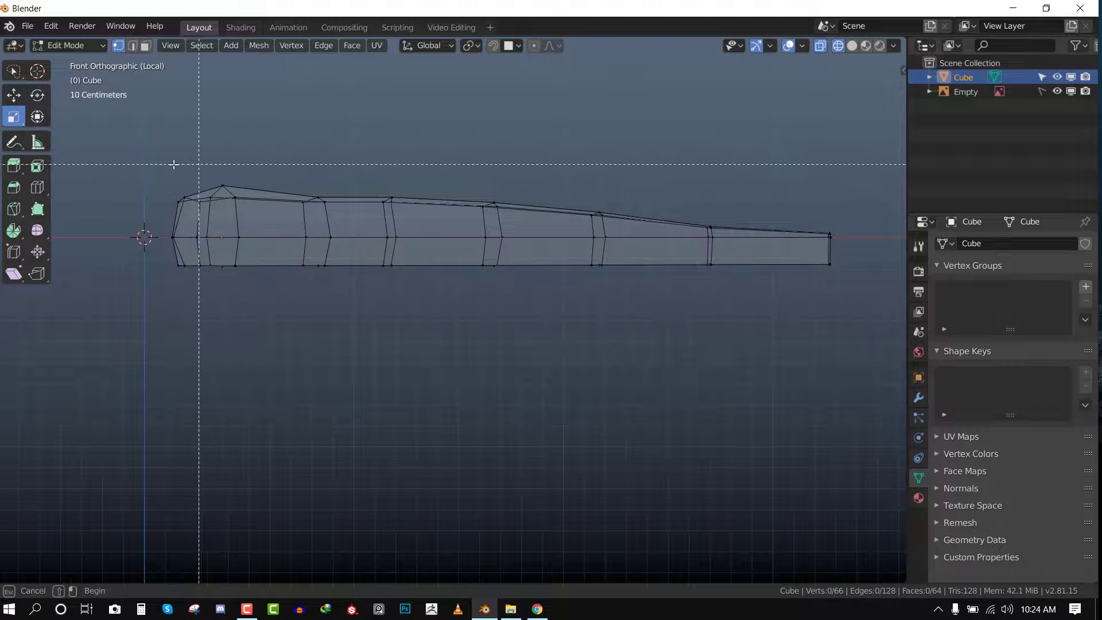
left_click_drag(169, 165, 863, 235)
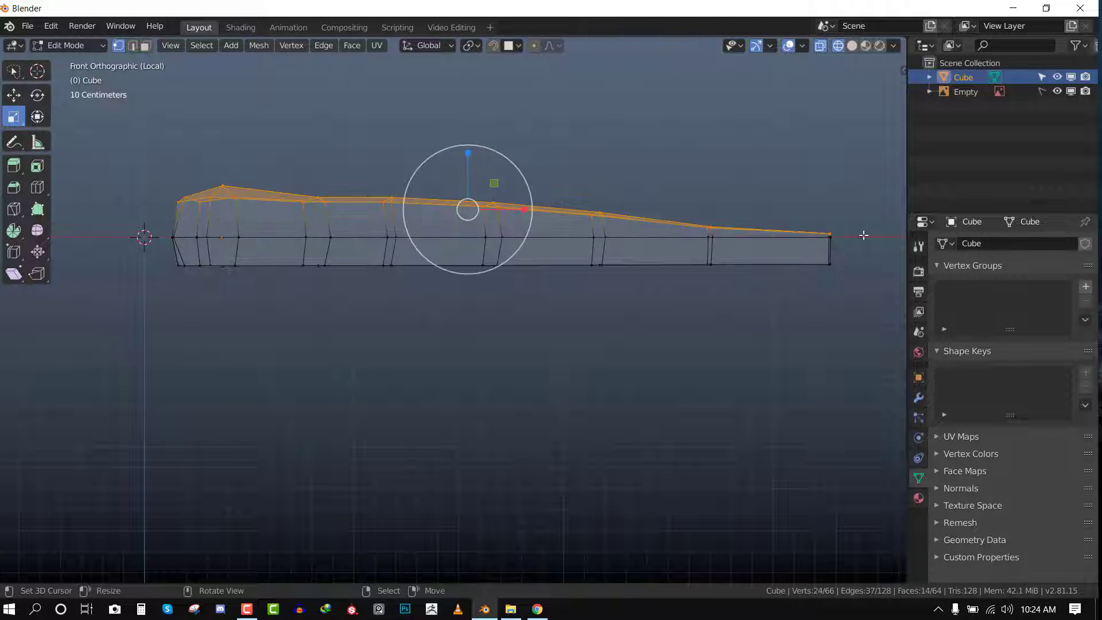
left_click_drag(468, 156, 469, 211)
Return to solid display and examine the flattened arm in perspective.
scroll(652, 268, "down", 3)
middle_click_drag(652, 268, 655, 330)
key("Tab")
key("alt+z")
middle_click_drag(494, 278, 622, 266)
scroll(597, 256, "up", 3)
key("Tab")
scroll(531, 256, "up", 3)
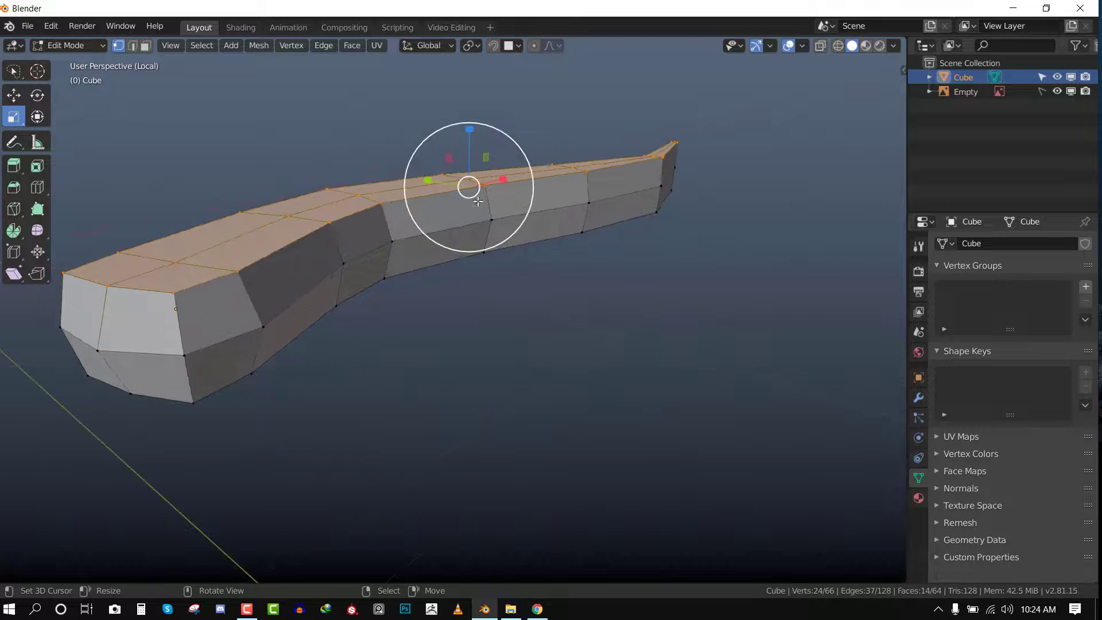
Try to relax the whole arm mesh with all vertices selected.
key("a")
left_click_drag(471, 166, 473, 201)
key("alt+a")
middle_click_drag(473, 201, 512, 226)
key("a")
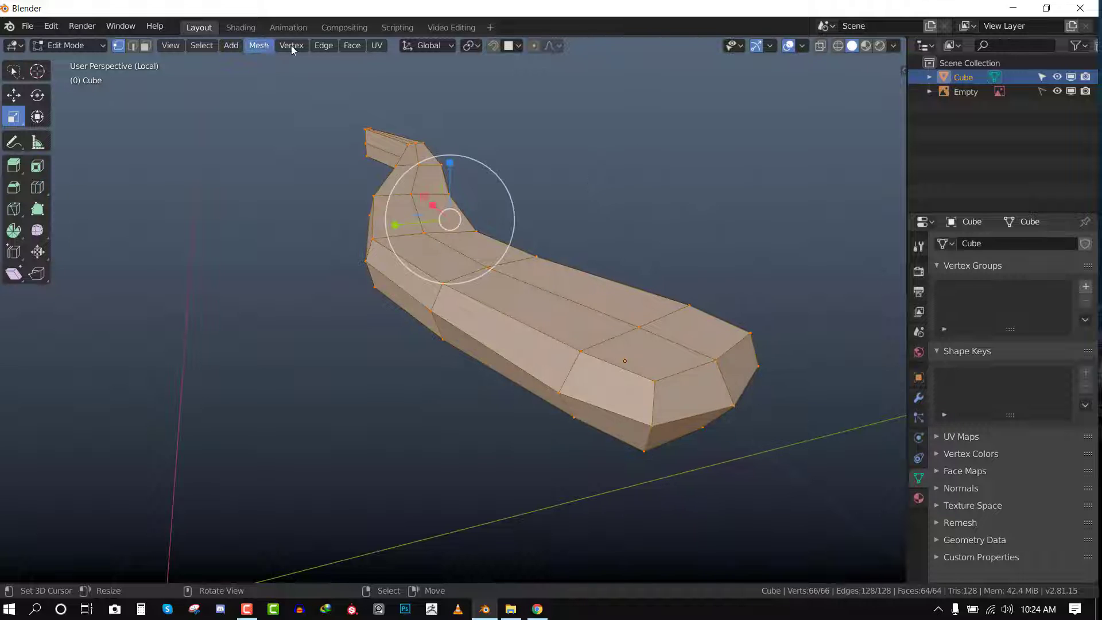
left_click(306, 50)
left_click(354, 335)
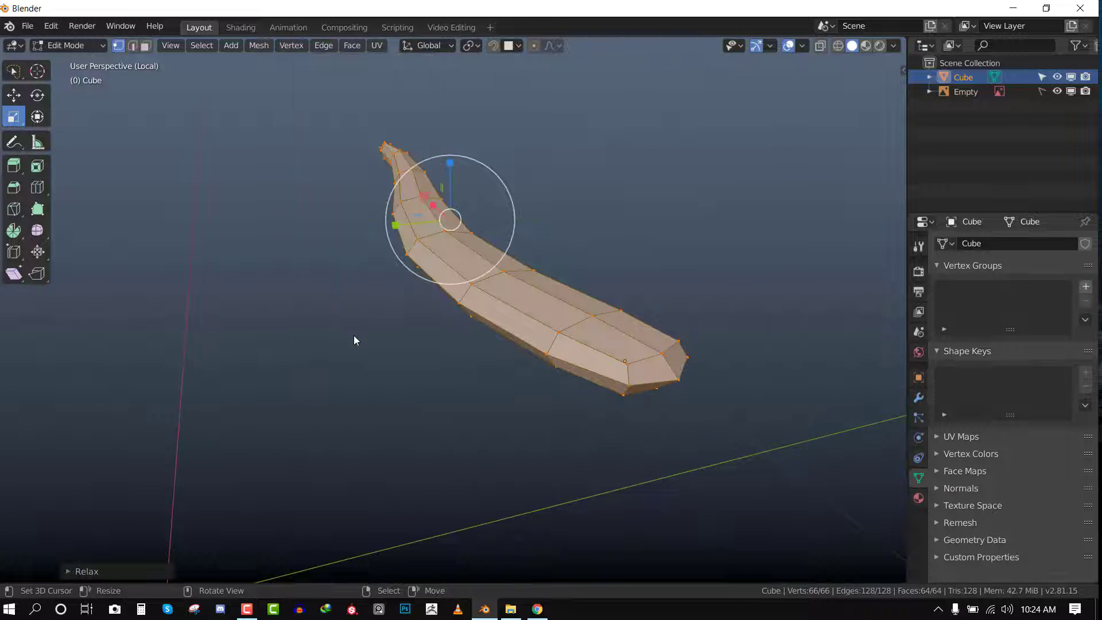
middle_click_drag(354, 335, 459, 233)
key("Tab")
scroll(462, 212, "down", 4)
scroll(460, 233, "up", 4)
Lasso-select the vertices at the arm's tip in wireframe display and scale them down vertically to taper the tip.
key("Tab")
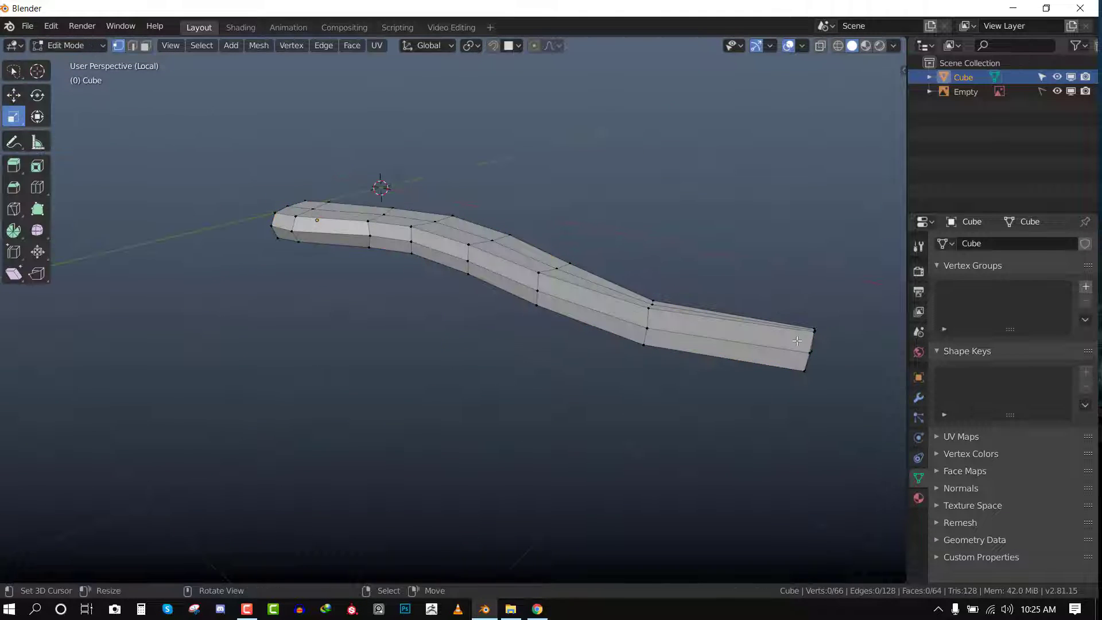
middle_click_drag(797, 341, 819, 312)
key("shift+z")
mouse_move(792, 241)
right_mouse_down("ctrl")
mouse_move(769, 362)
mouse_move(836, 234)
right_mouse_up("ctrl")
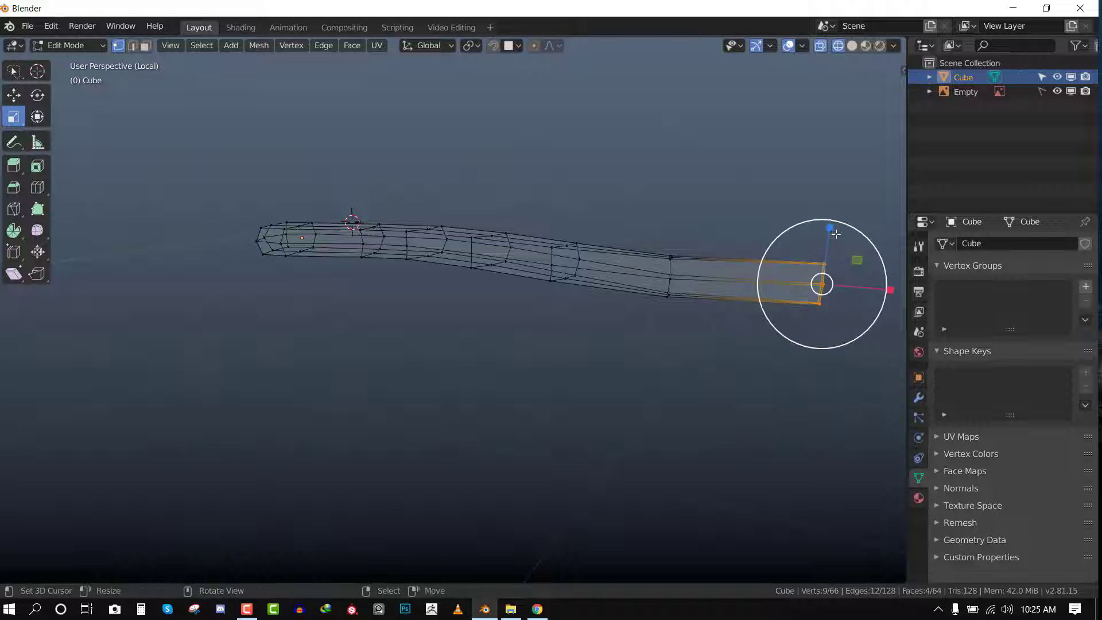
left_click_drag(835, 233, 824, 270)
key("shift+z")
Switch the arm to Sculpt Mode, set the brush radius to 135 px and reveal the tool settings bar.
mouse_move(407, 248)
middle_mouse_down()
mouse_move(447, 287)
mouse_move(485, 297)
mouse_move(415, 251)
mouse_move(549, 218)
mouse_move(582, 229)
mouse_move(573, 243)
middle_mouse_up()
key("Tab")
key("ctrl+Tab")
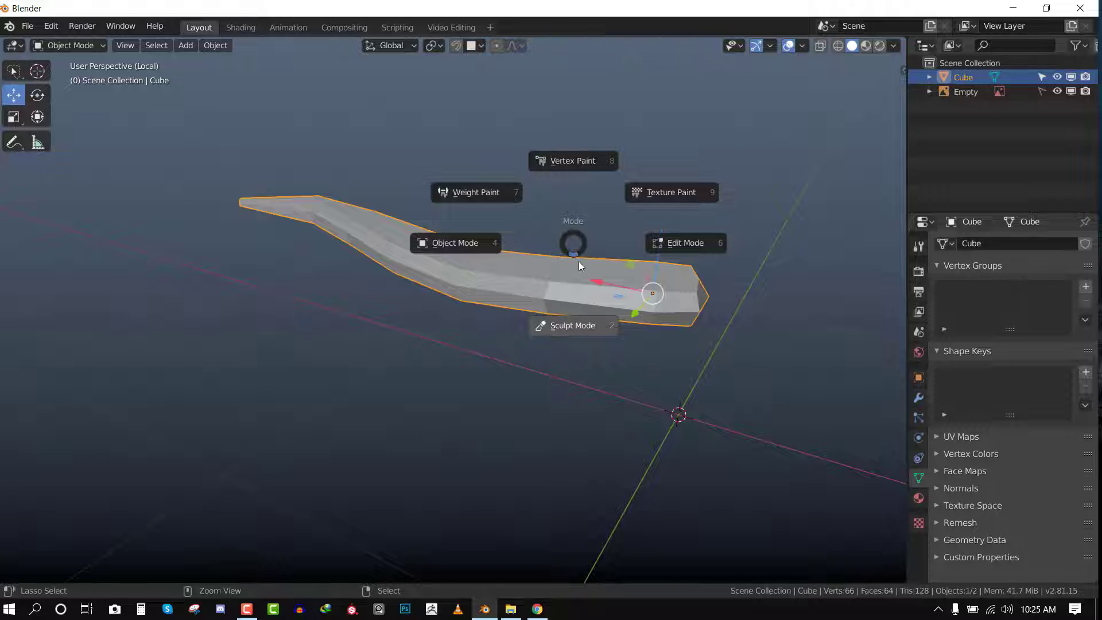
left_click(573, 325)
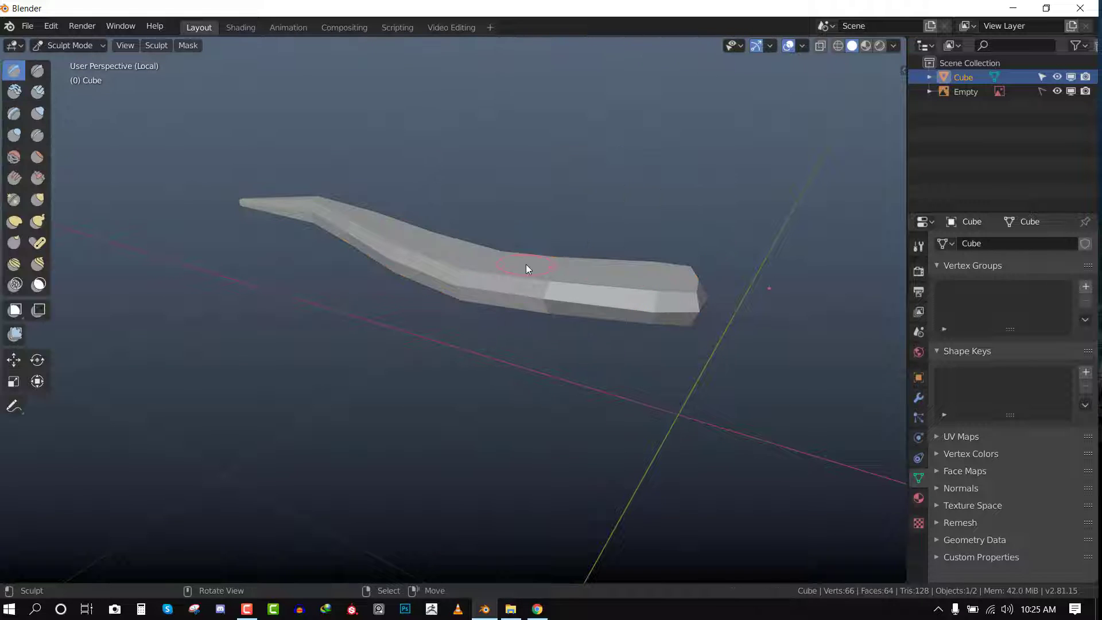
key("f")
left_click(602, 279)
left_click_drag(734, 55, 734, 71)
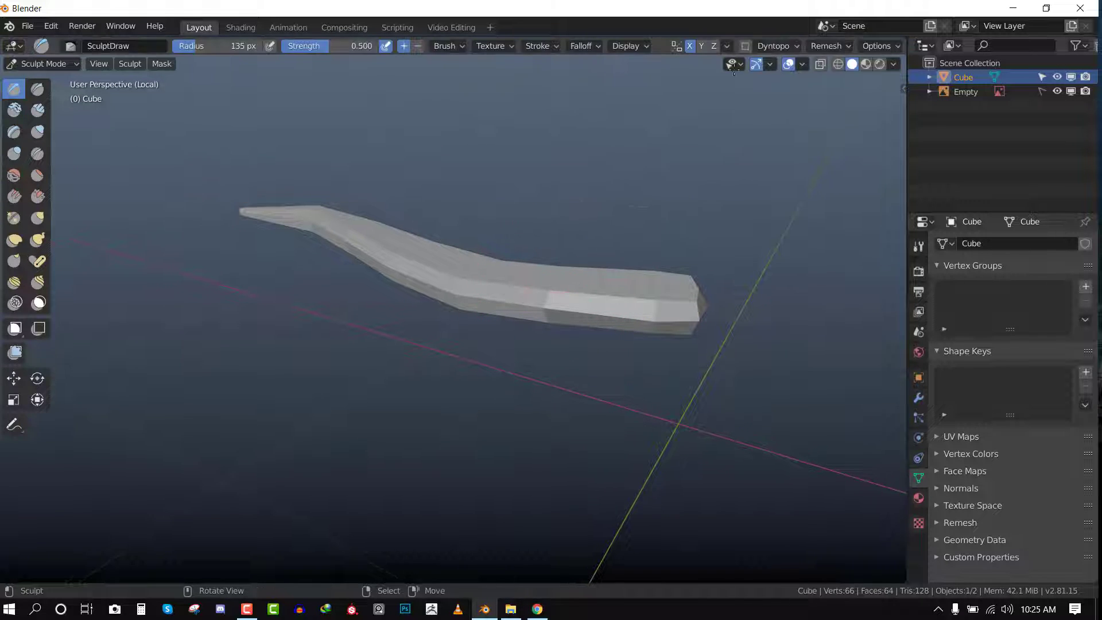
Try Draw brush strokes along the arm's surface and undo them.
middle_click_drag(642, 279, 628, 311)
left_click_drag(634, 310, 462, 271)
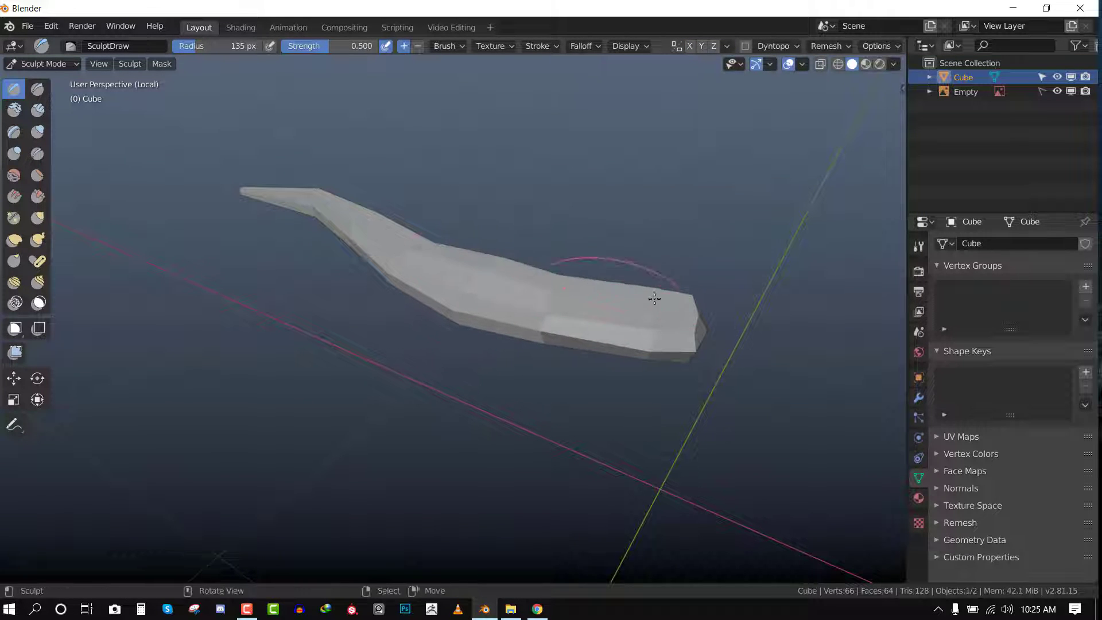
mouse_move(654, 297)
middle_mouse_down()
mouse_move(480, 222)
mouse_move(404, 303)
middle_mouse_up()
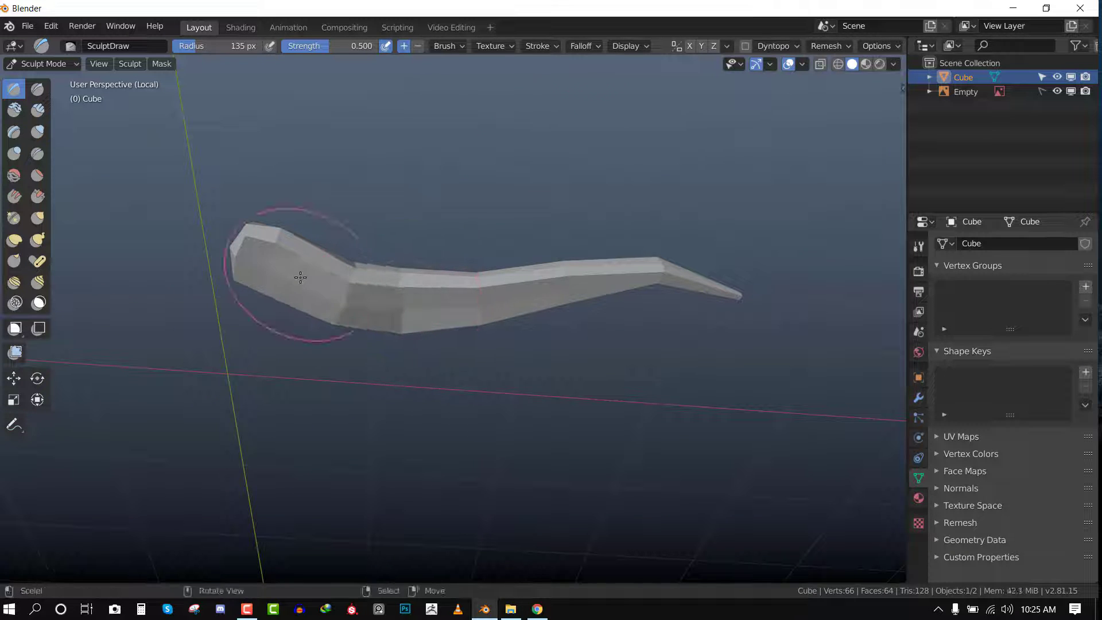
middle_click_drag(307, 263, 384, 365)
key("ctrl+z")
key("ctrl+z")
key("ctrl+z")
key("ctrl+z")
key("ctrl+z")
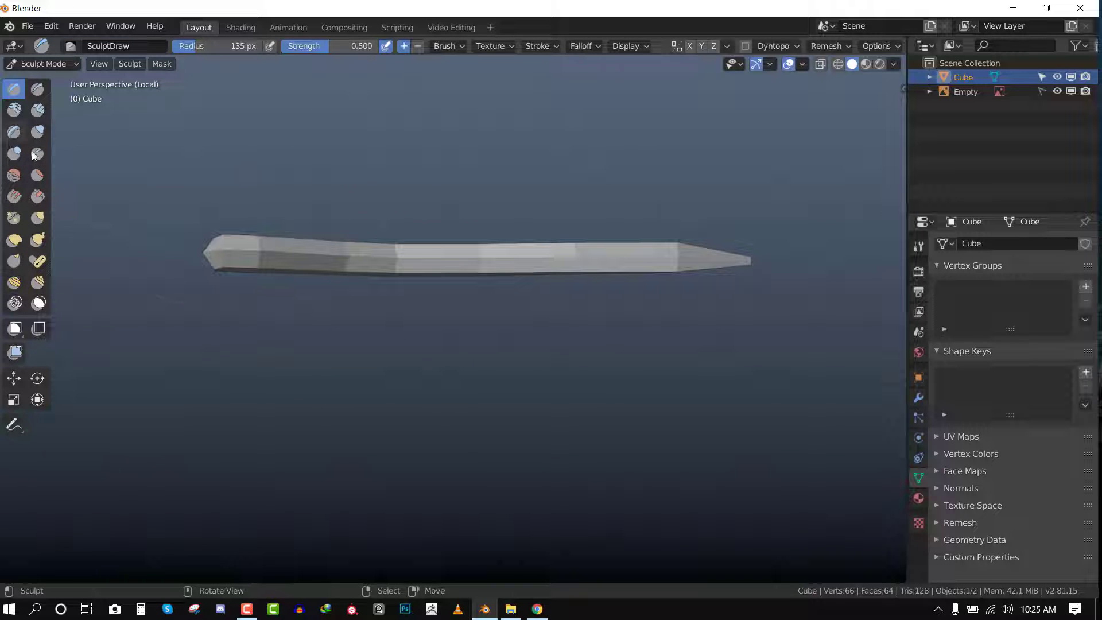
Activate the Inflate brush and stroke along the arm to thicken it.
key("shift+space")
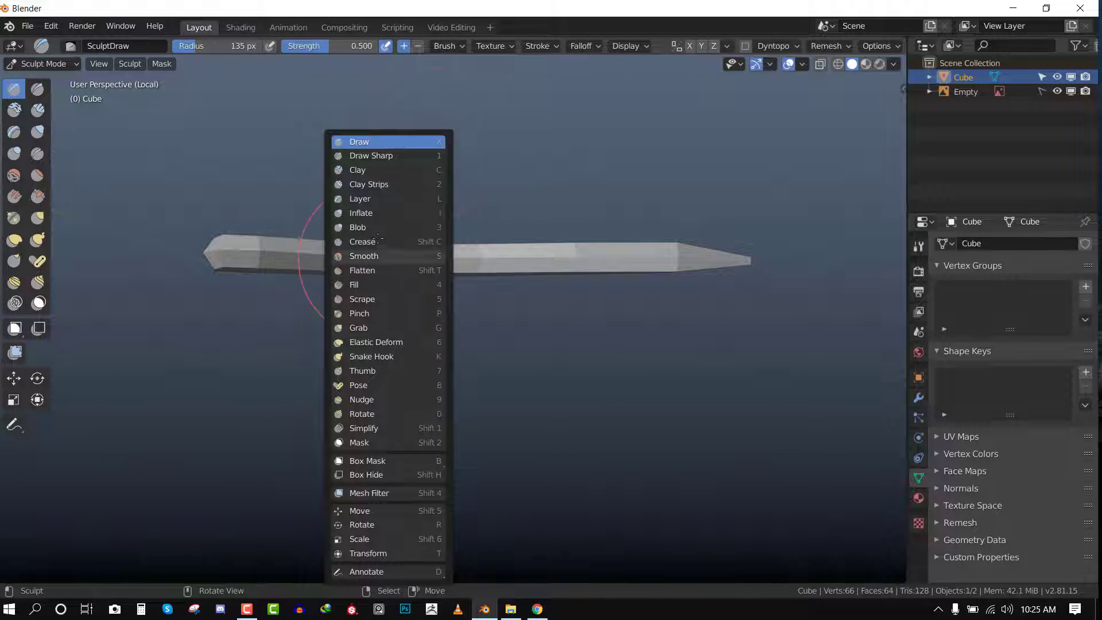
left_click(360, 213)
middle_click_drag(561, 251, 312, 251)
mouse_move(312, 251)
left_mouse_down()
mouse_move(198, 299)
mouse_move(430, 239)
mouse_move(517, 259)
left_mouse_up()
middle_click_drag(517, 259, 561, 288)
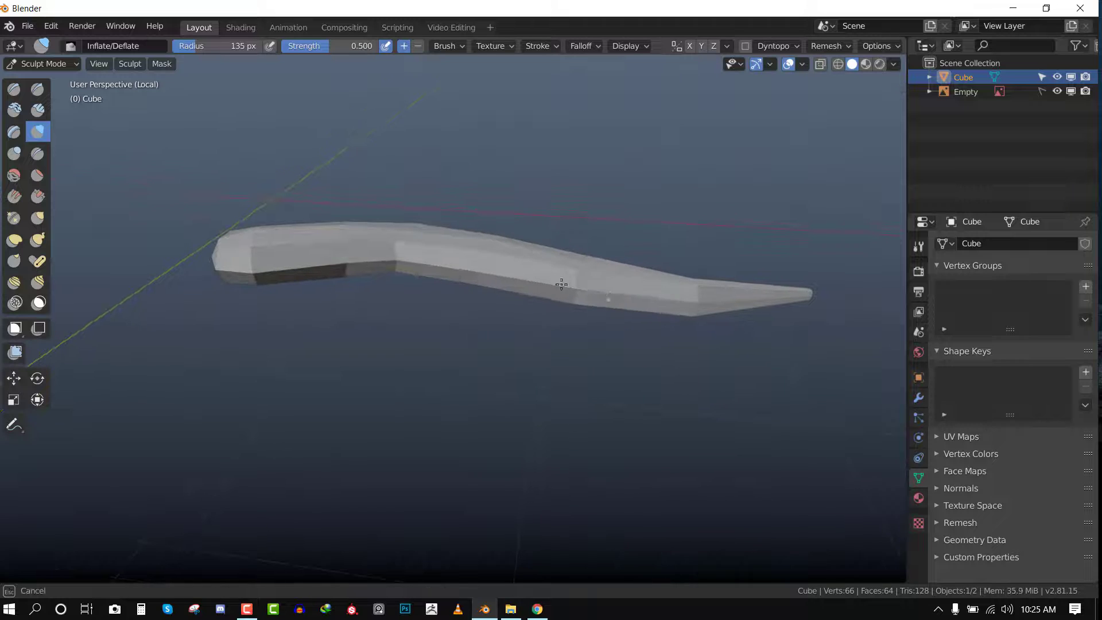
Check the inflated arm from several sides, return to Object Mode and deselect it.
middle_click_drag(681, 300, 455, 305)
mouse_move(548, 397)
middle_mouse_down()
mouse_move(571, 247)
mouse_move(468, 222)
middle_mouse_up()
key("ctrl+Tab")
left_click(351, 241)
key("alt+a")
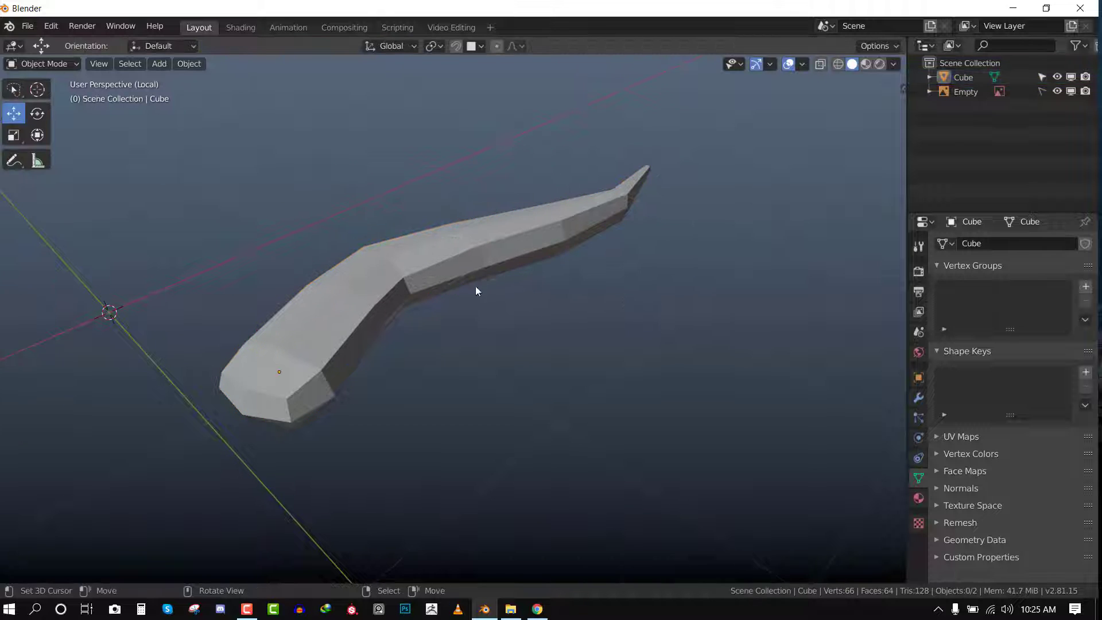
Leave local view, select the arm mesh and disable the reference image Empty in the viewport.
middle_click_drag(545, 296, 660, 362)
key("KP_Divide")
scroll(487, 275, "down", 3)
right_click(448, 289)
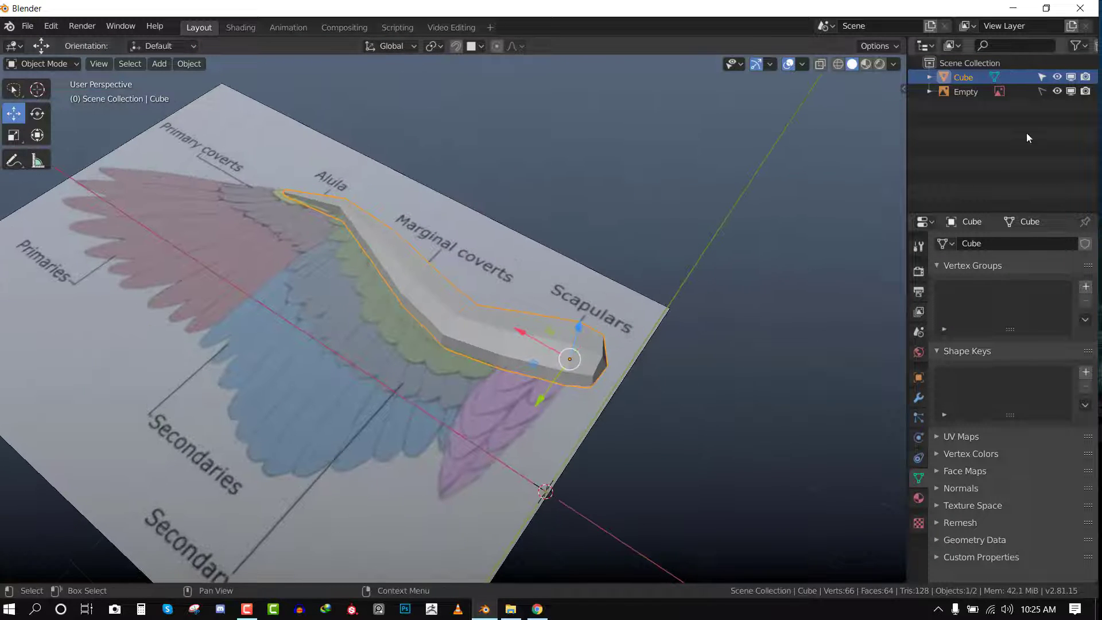
left_click(1070, 90)
Put the arm in Edit Mode and switch to face selection, facing the arm's thick shoulder end.
key("Tab")
middle_click_drag(418, 359, 412, 262)
scroll(541, 313, "up", 2)
middle_click_drag(471, 321, 435, 287)
scroll(461, 308, "up", 2)
key("Tab")
key("Tab")
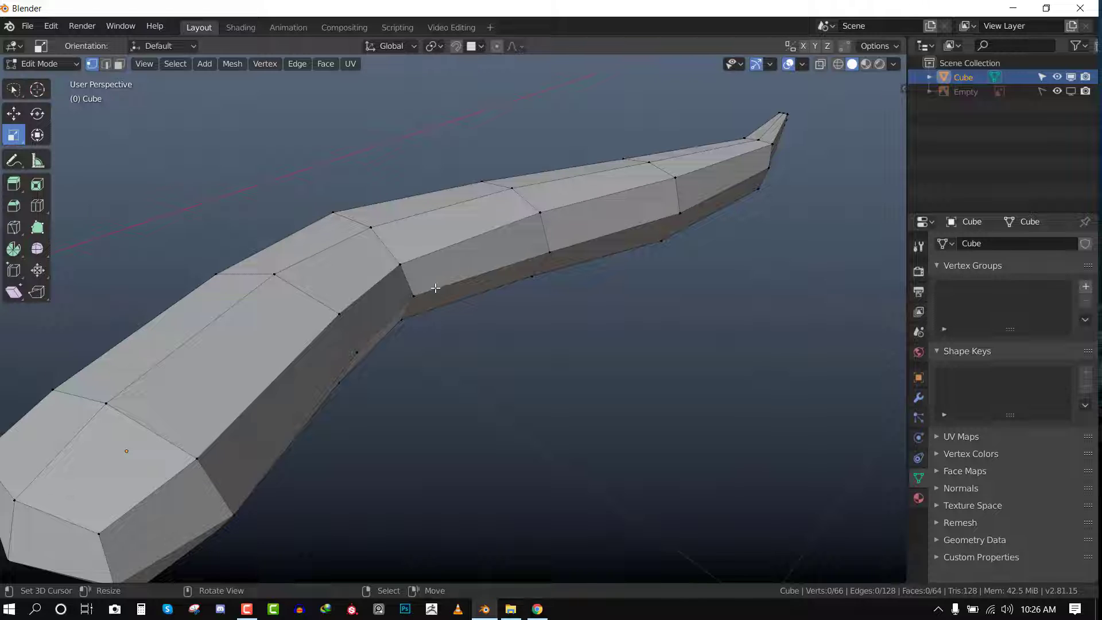
scroll(458, 286, "down", 2)
middle_click_drag(457, 285, 479, 238)
key("3")
middle_click_drag(241, 370, 275, 355)
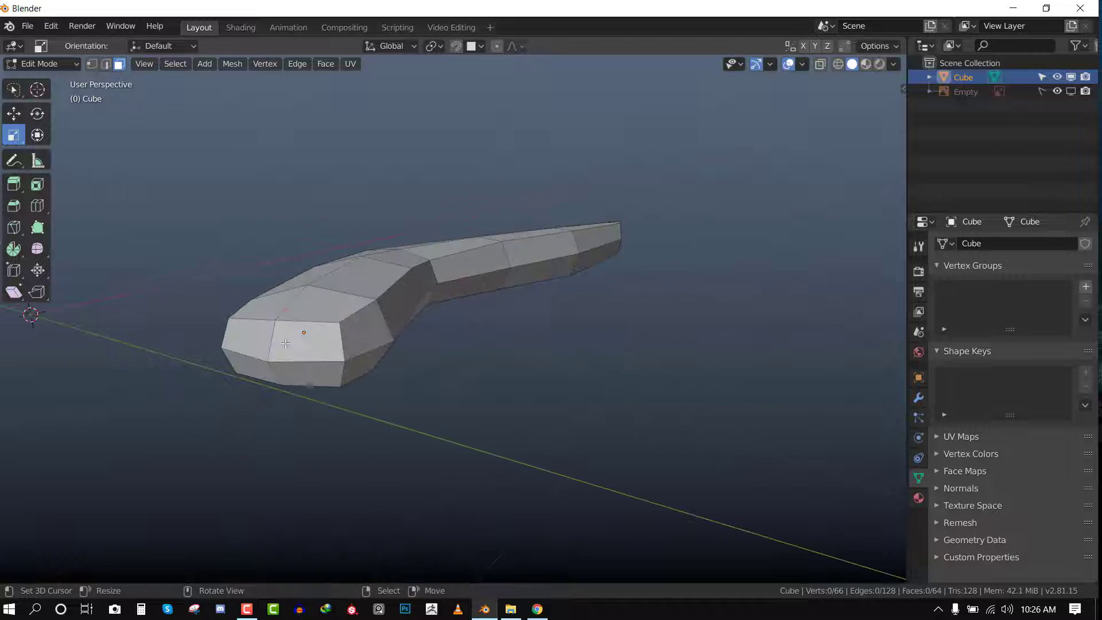
Select the four end faces at the arm's shoulder and flatten them by scaling to 0 along X.
left_click(247, 363, "alt")
right_click(305, 373, "shift")
key("shift+space")
key("g")
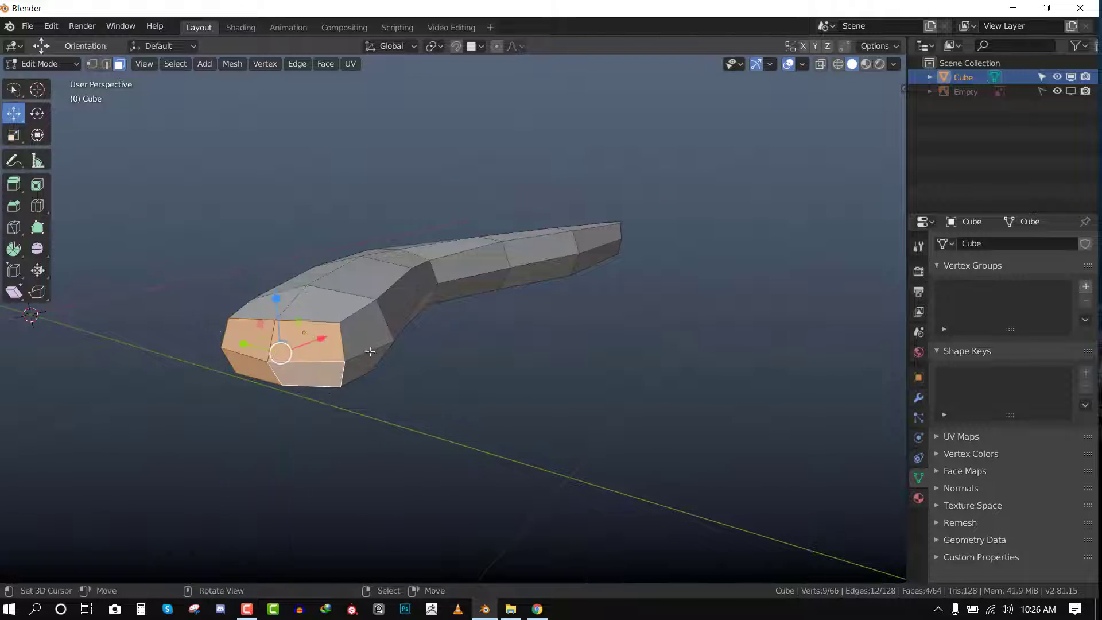
middle_click_drag(391, 343, 331, 346)
key("s")
key("x")
key("0")
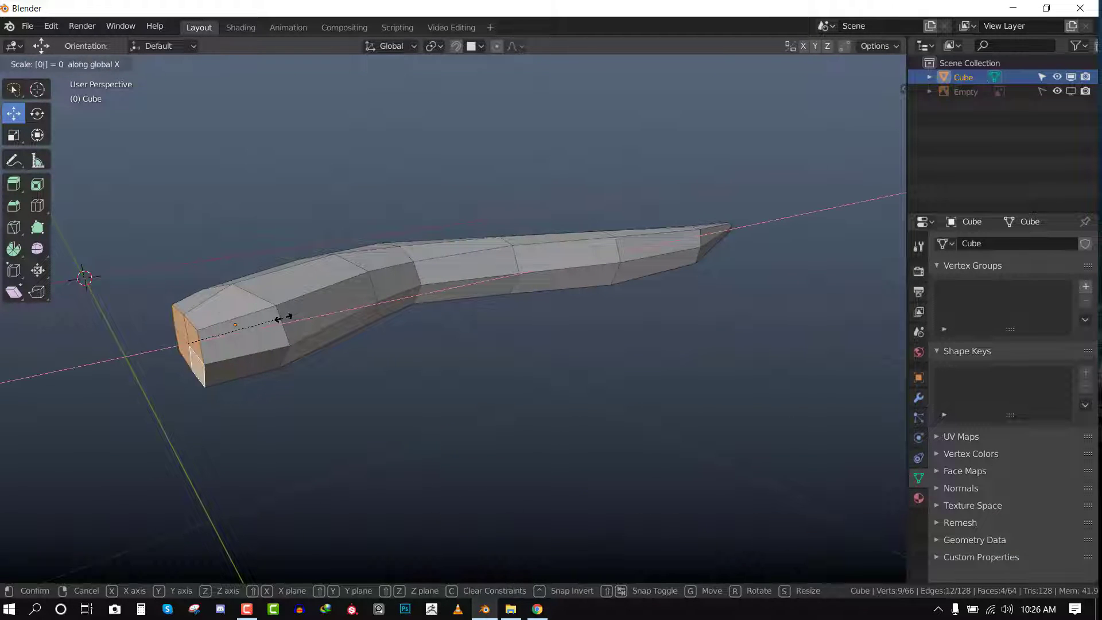
key("Return")
Delete the flattened shoulder end faces and return to Object Mode.
middle_click_drag(284, 317, 453, 371)
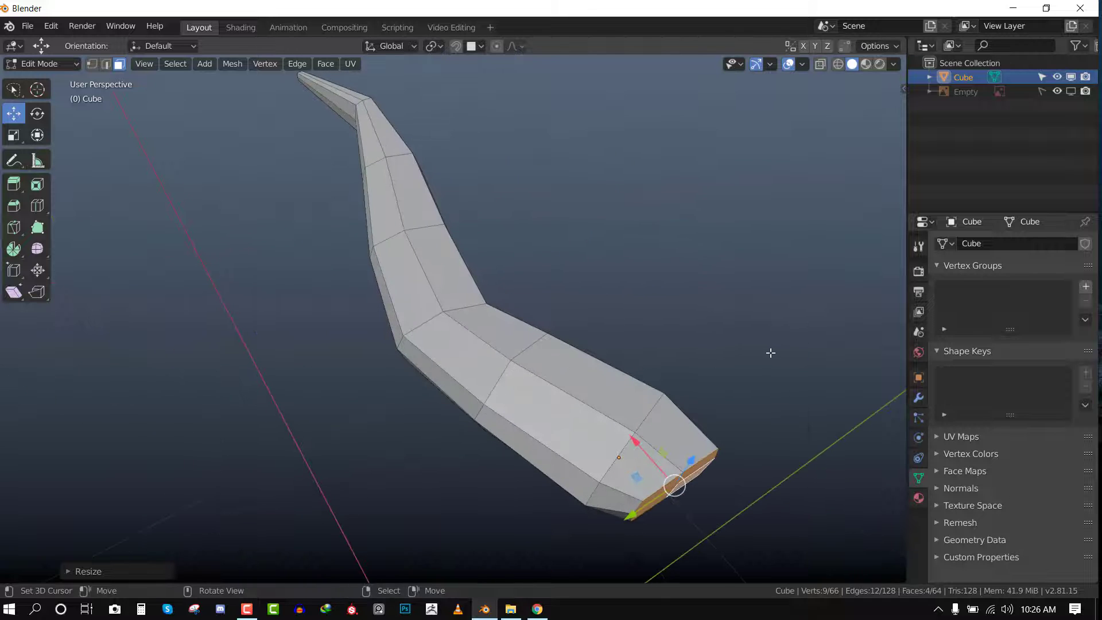
key("x")
left_click(745, 384)
scroll(728, 418, "down", 4)
key("Tab")
middle_click_drag(602, 373, 495, 339)
Save the file as "Wing rig_1.blend" in the Desktop\Projects\Feather rig folder.
key("ctrl+s")
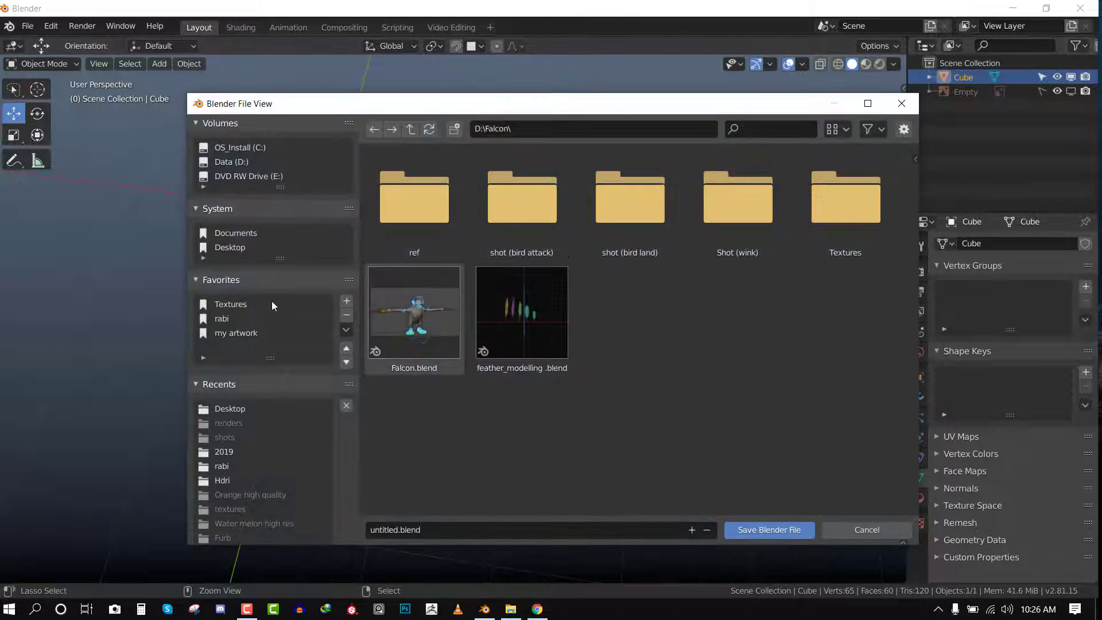
left_click(230, 249)
double_click(623, 224)
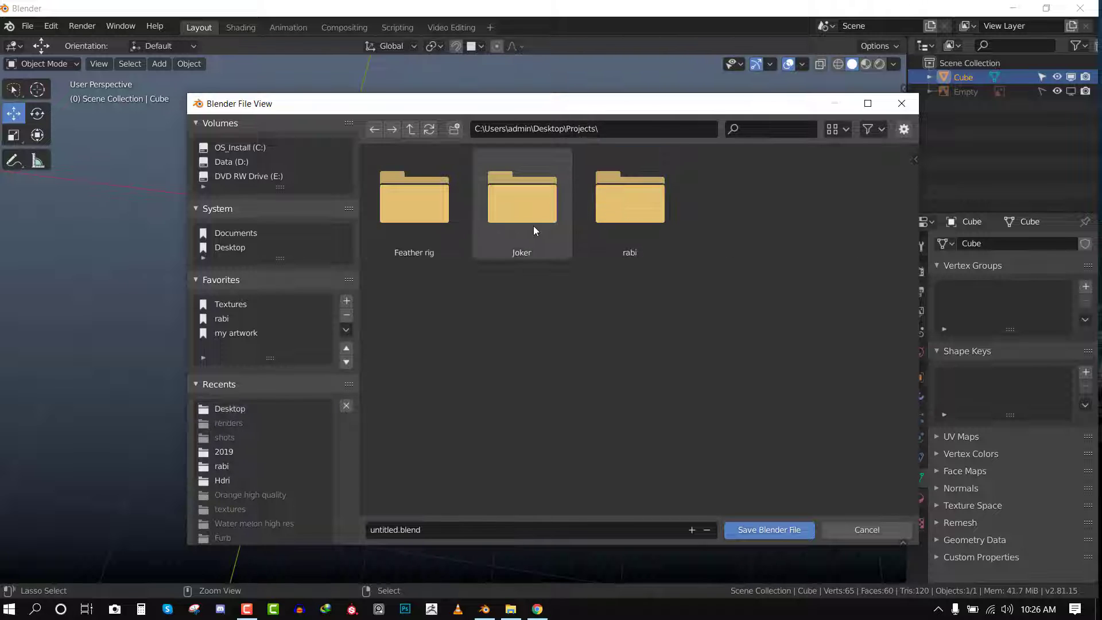
double_click(397, 226)
left_click(512, 537)
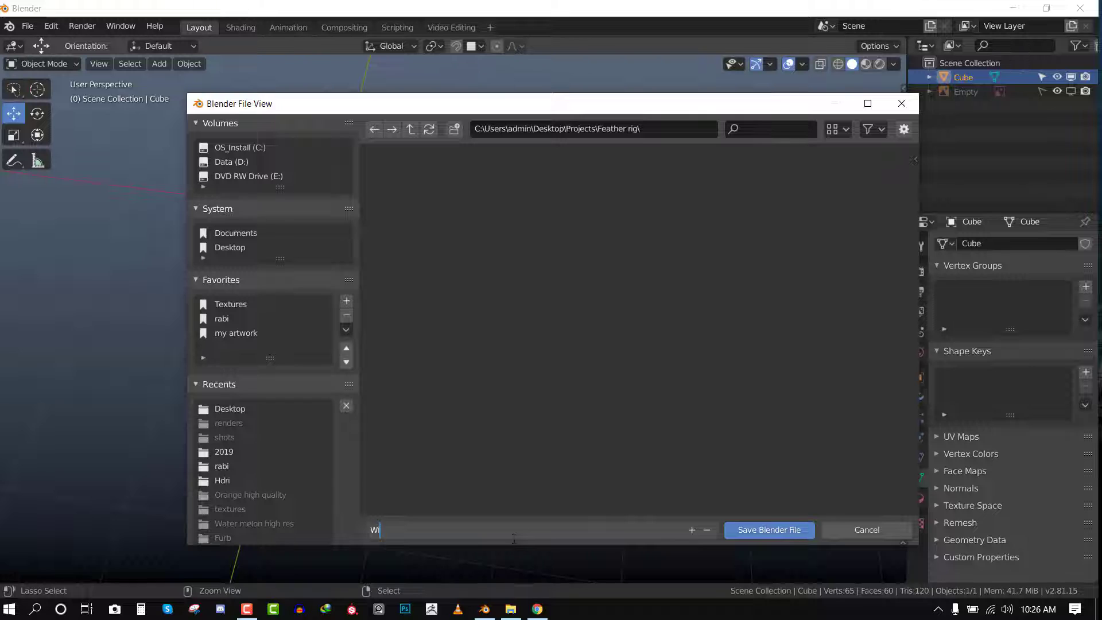
type("Wing rig")
key("Return")
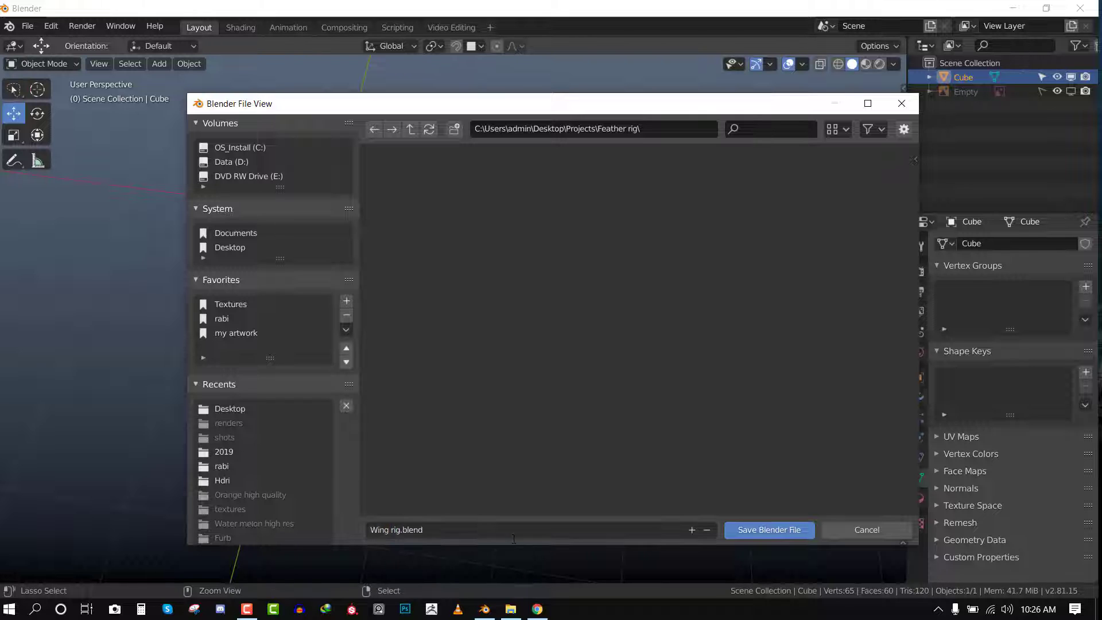
left_click(490, 526)
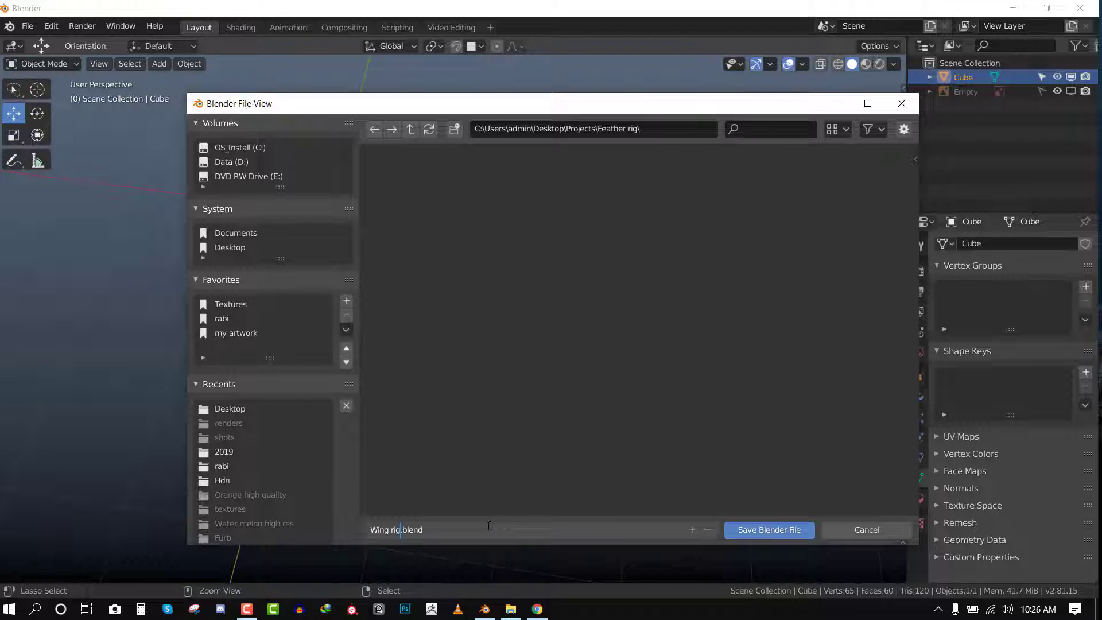
type("_1")
key("Return")
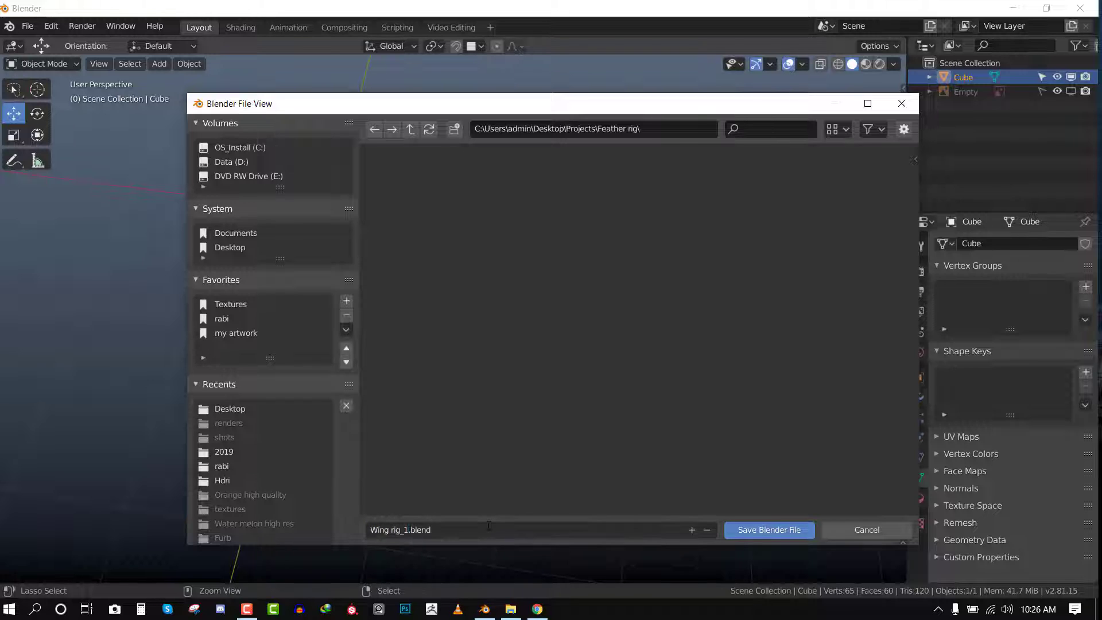
left_click(777, 531)
Apply the arm's rotation and scale and shade it smooth.
middle_click_drag(476, 322, 607, 265)
key("ctrl+a")
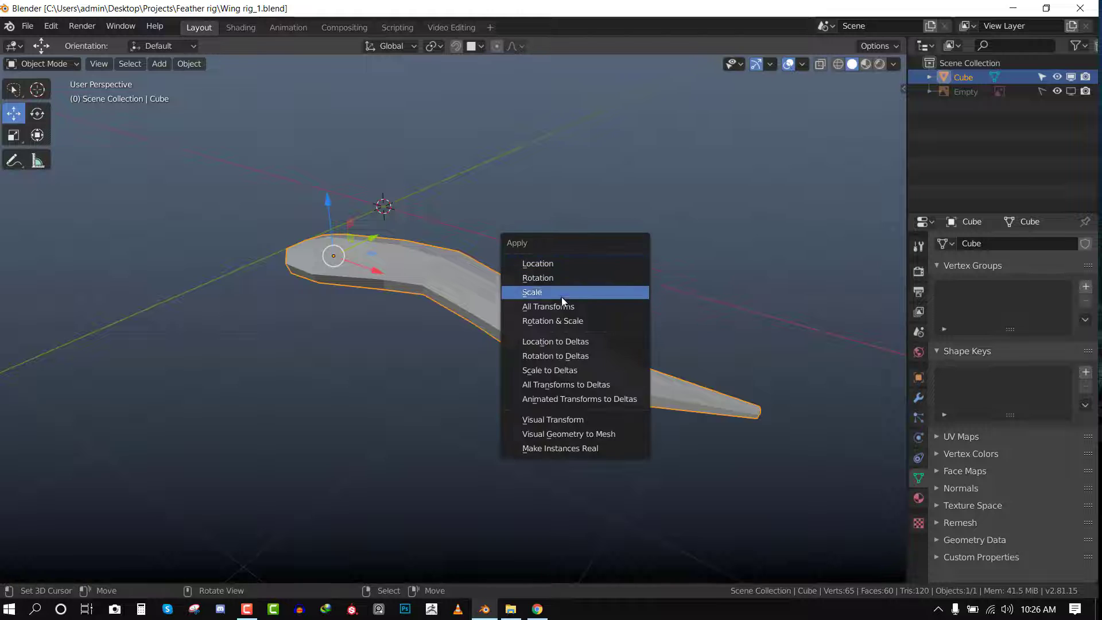
left_click(552, 320)
right_click(486, 141)
left_click(485, 143)
Return the arm to Edit Mode and select the edge loop around its elbow bend in edge selection.
middle_click_drag(485, 146, 451, 264)
key("Tab")
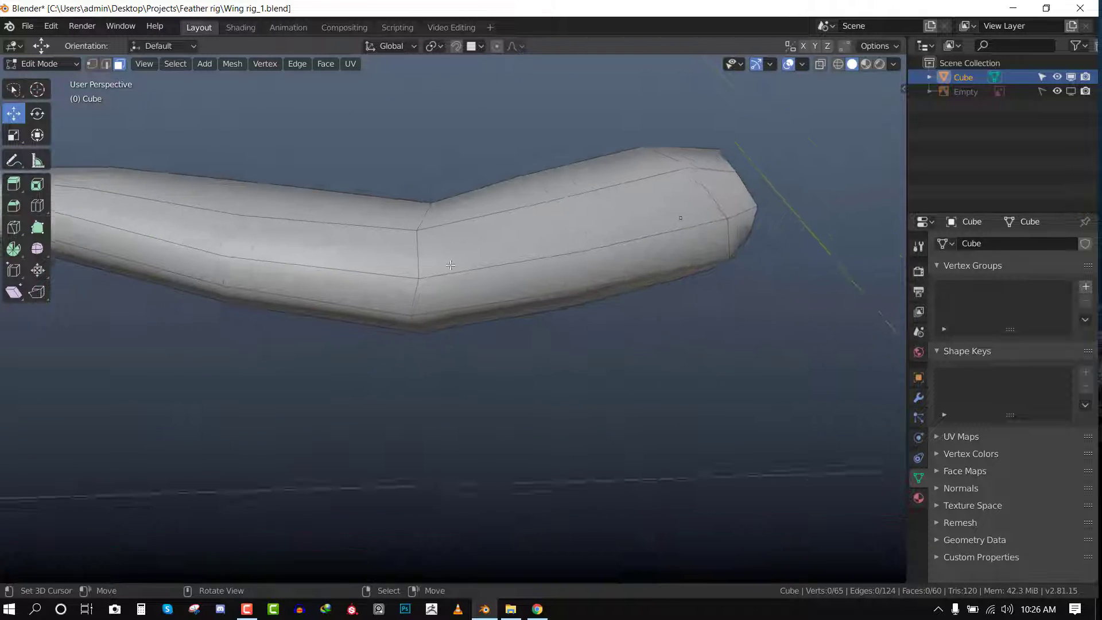
scroll(450, 265, "up", 2)
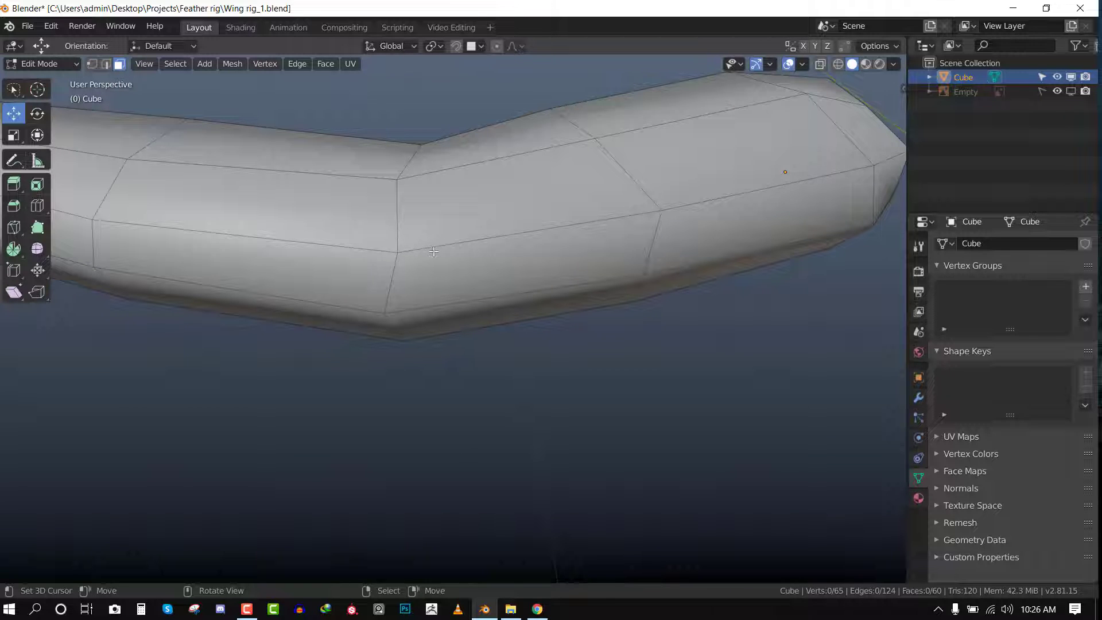
scroll(434, 252, "down", 1)
middle_click_drag(436, 264, 459, 298)
left_click(392, 245, "alt")
key("2")
left_click(393, 245, "alt")
scroll(436, 281, "down", 4)
scroll(458, 298, "up", 2)
Annotate the bone lines along the arm in top view, circling the elbow and wrist joints.
key("KP_7")
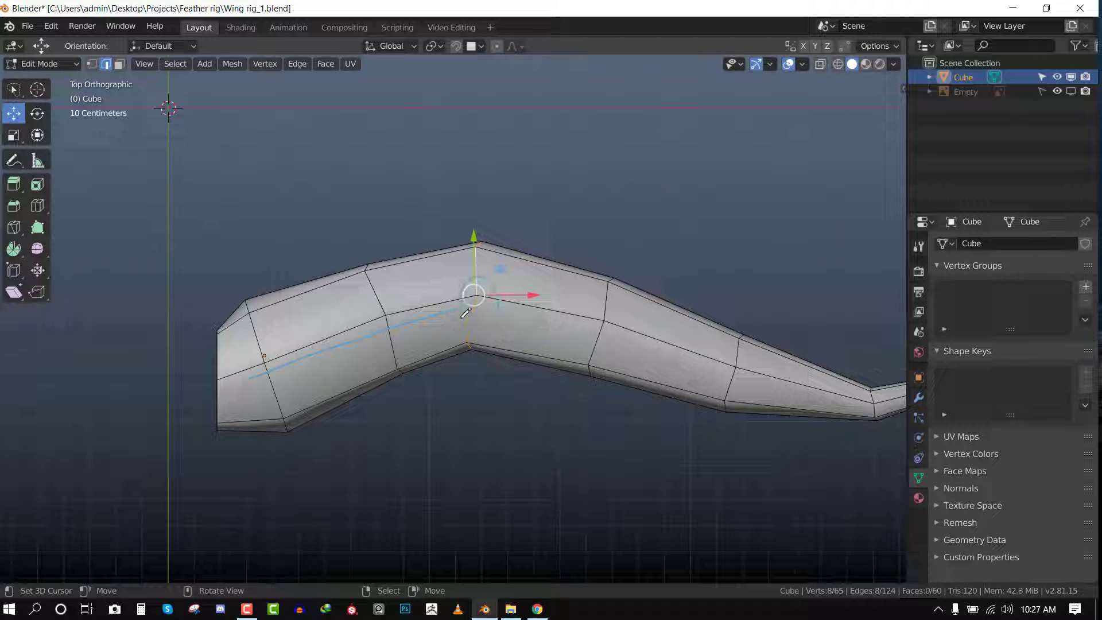
middle_click_drag(546, 325, 400, 276, "shift")
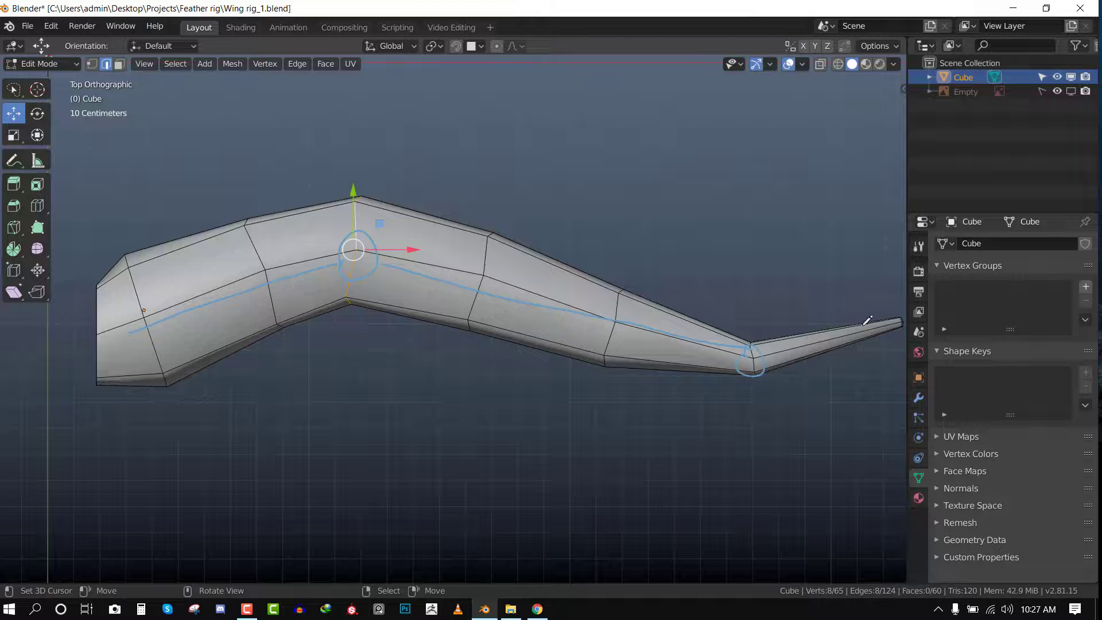
scroll(697, 306, "down", 2)
Set the color of the annotation layer "Note" to red.
key("n")
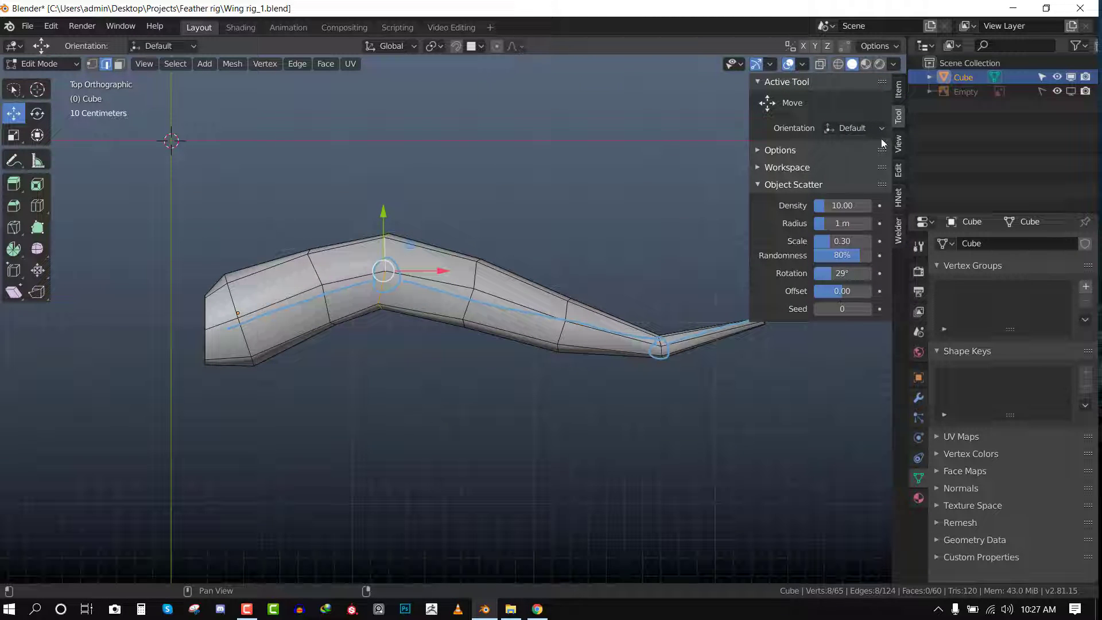
left_click(899, 143)
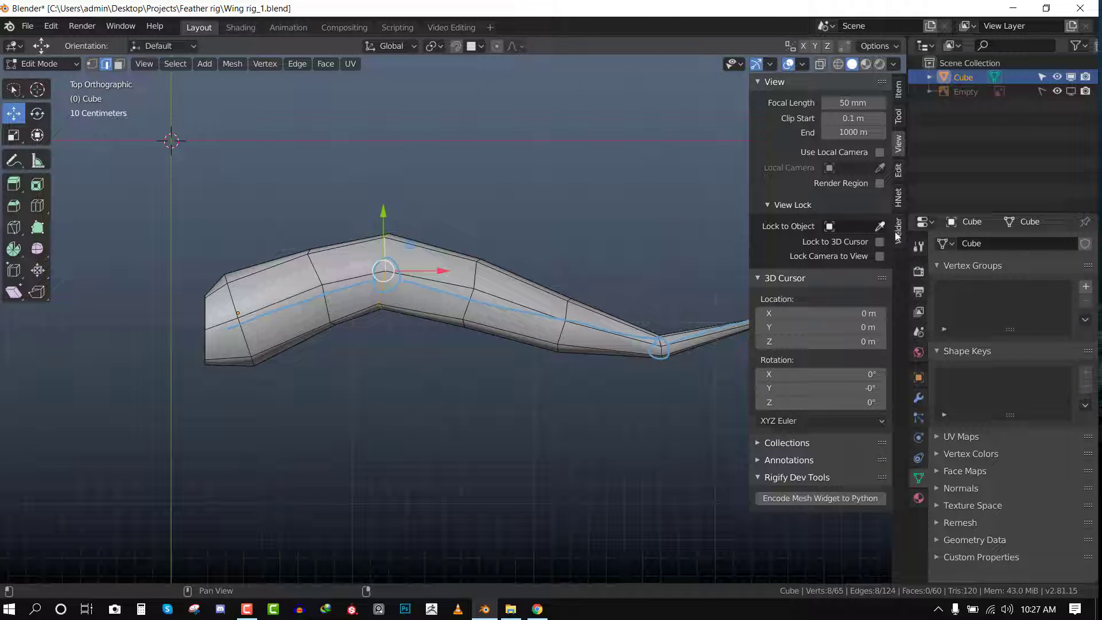
left_click(899, 118)
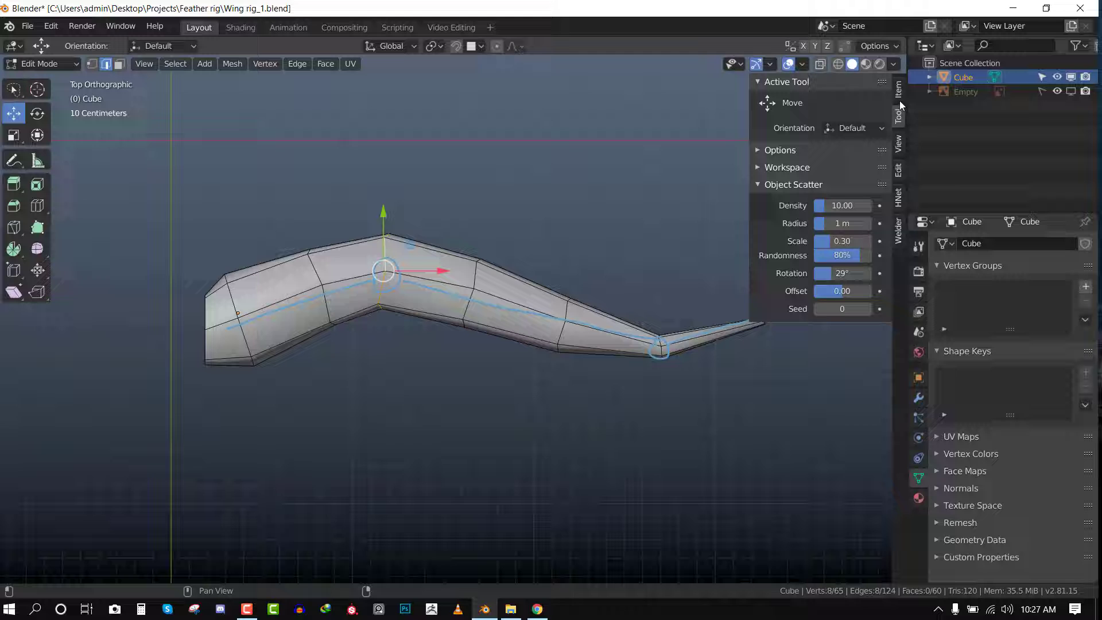
left_click(898, 170)
left_click(899, 145)
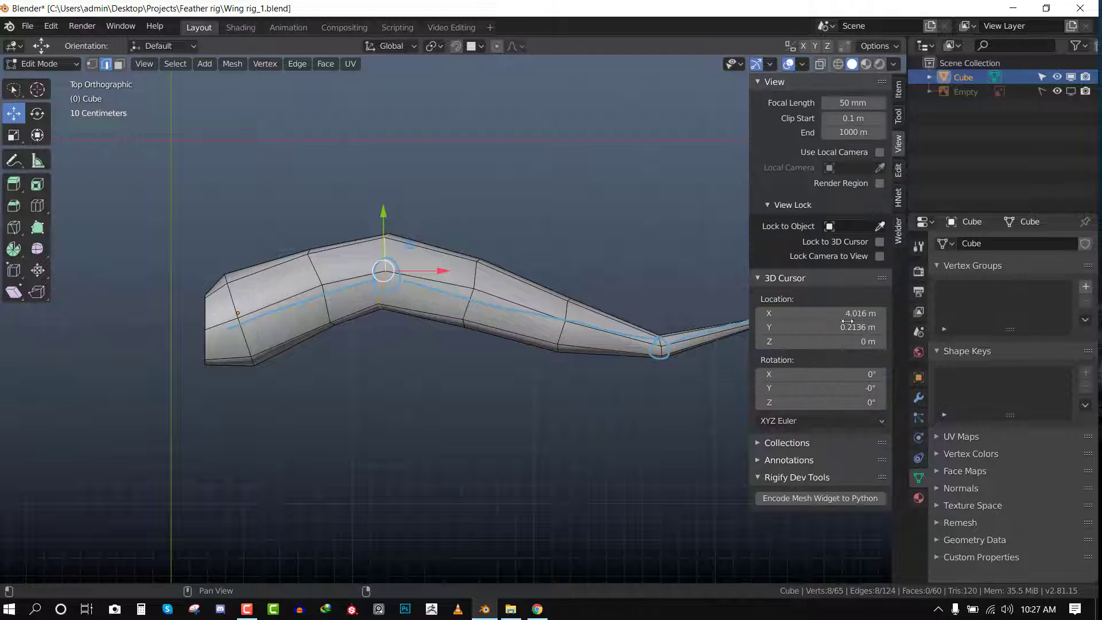
left_click(800, 460)
scroll(802, 458, "down", 3)
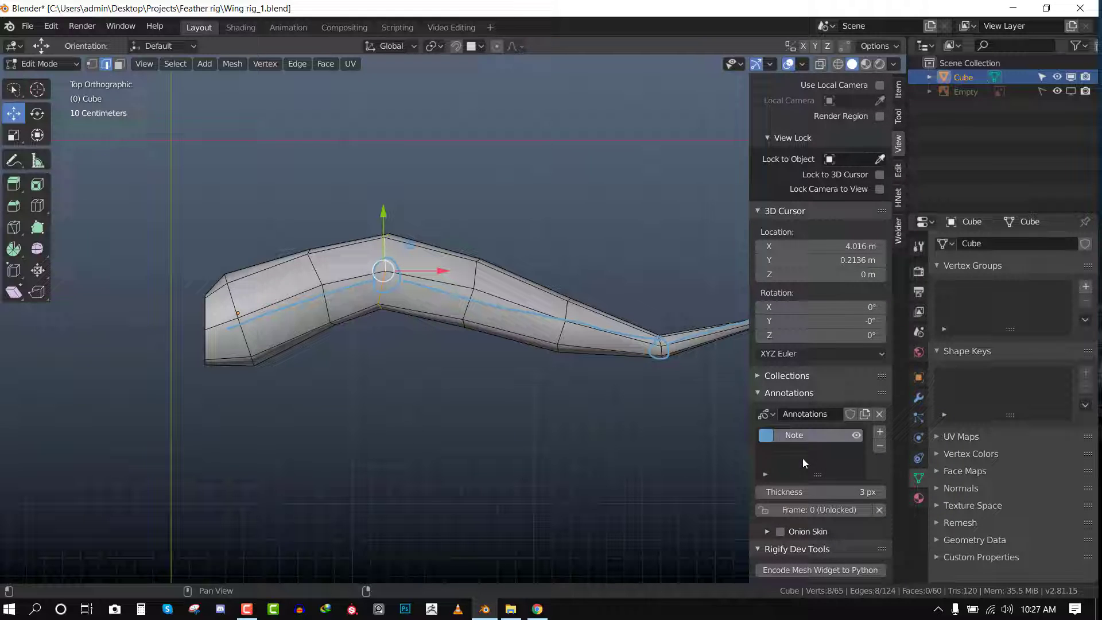
left_click(764, 435)
left_click(818, 349)
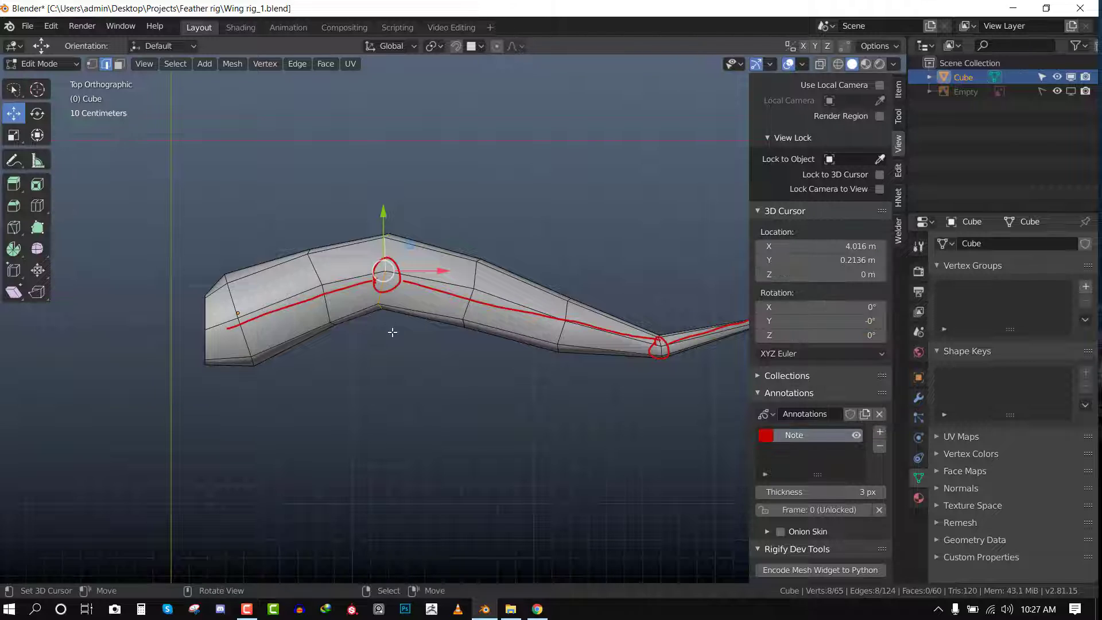
scroll(396, 330, "down", 3)
scroll(479, 306, "up", 2)
key("n")
Try to straighten the elbow edge loop along X in top view by scaling it, and undo the change.
middle_click_drag(478, 306, 557, 247)
scroll(557, 247, "up", 3)
scroll(557, 247, "down", 3)
key("KP_7")
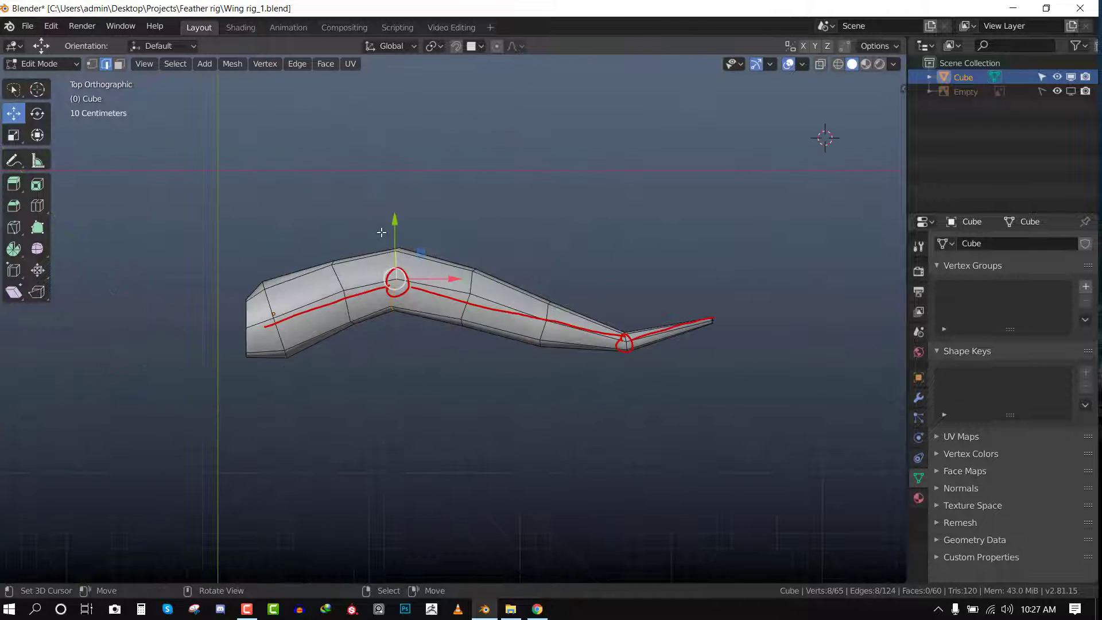
scroll(450, 229, "up", 4)
scroll(337, 238, "up", 2)
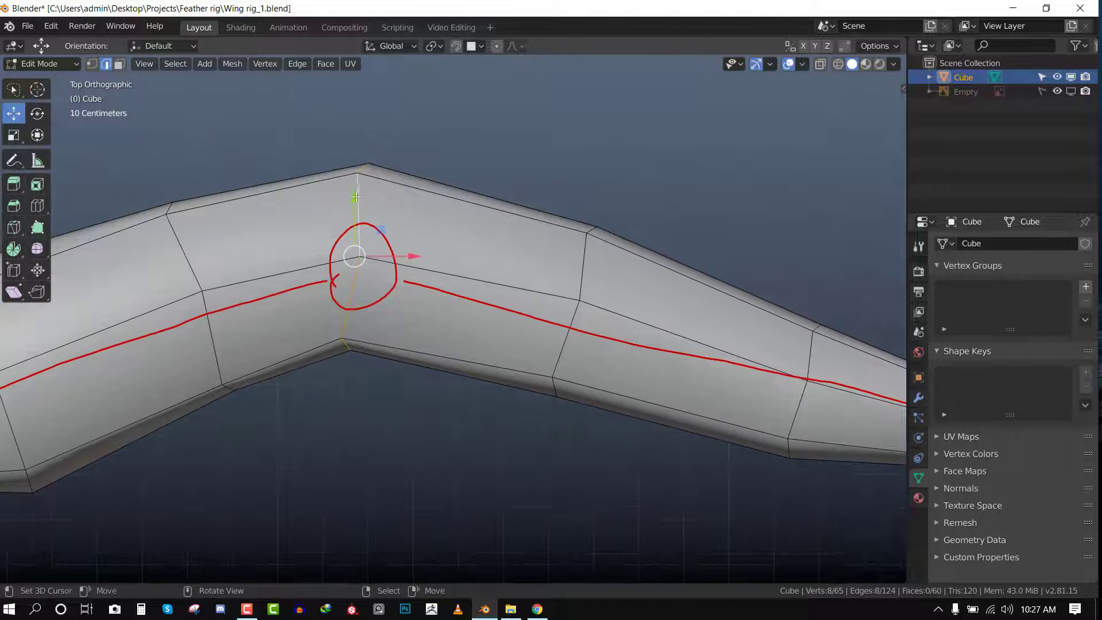
key("s")
left_click(414, 211)
scroll(697, 363, "down", 3)
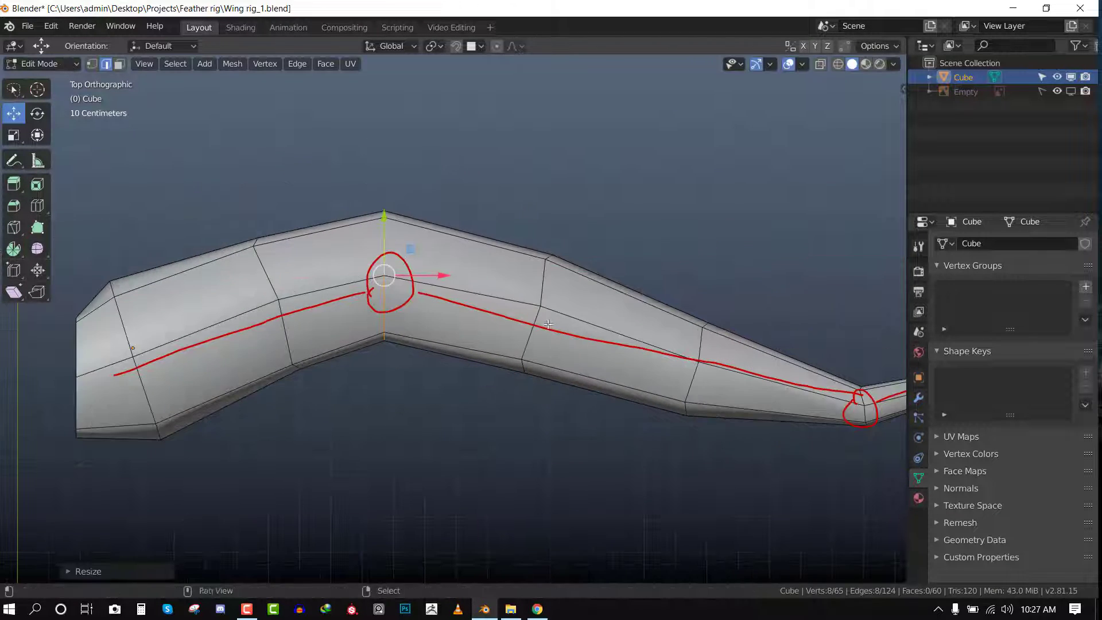
key("ctrl+z")
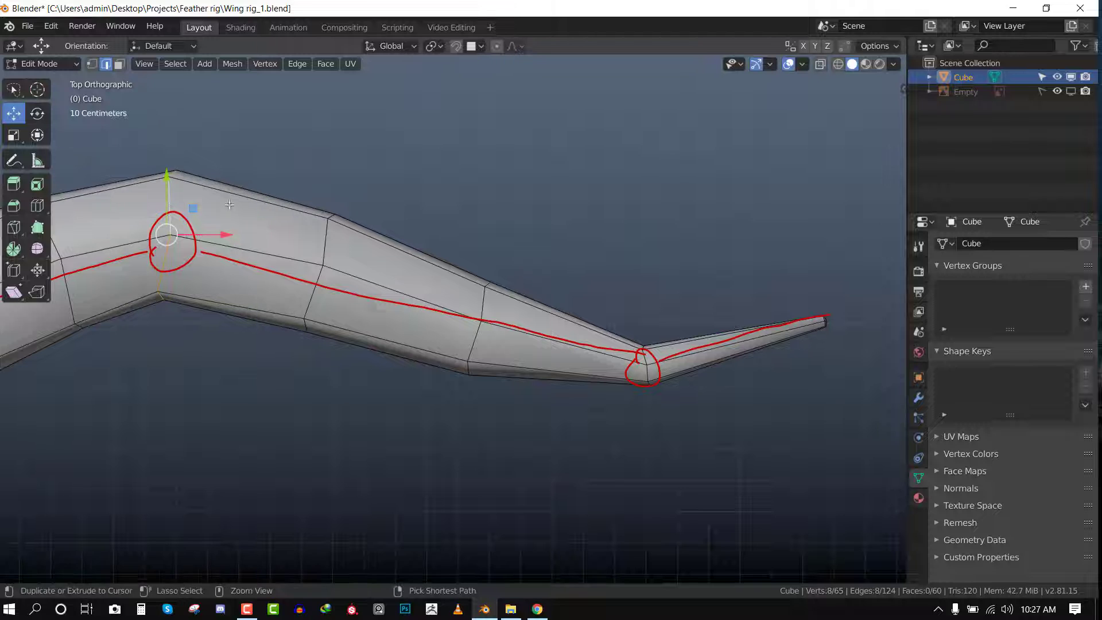
Activate the Scale tool and flatten the elbow edge loop along X so it runs straight in top view.
middle_click_drag(279, 230, 391, 209, "shift")
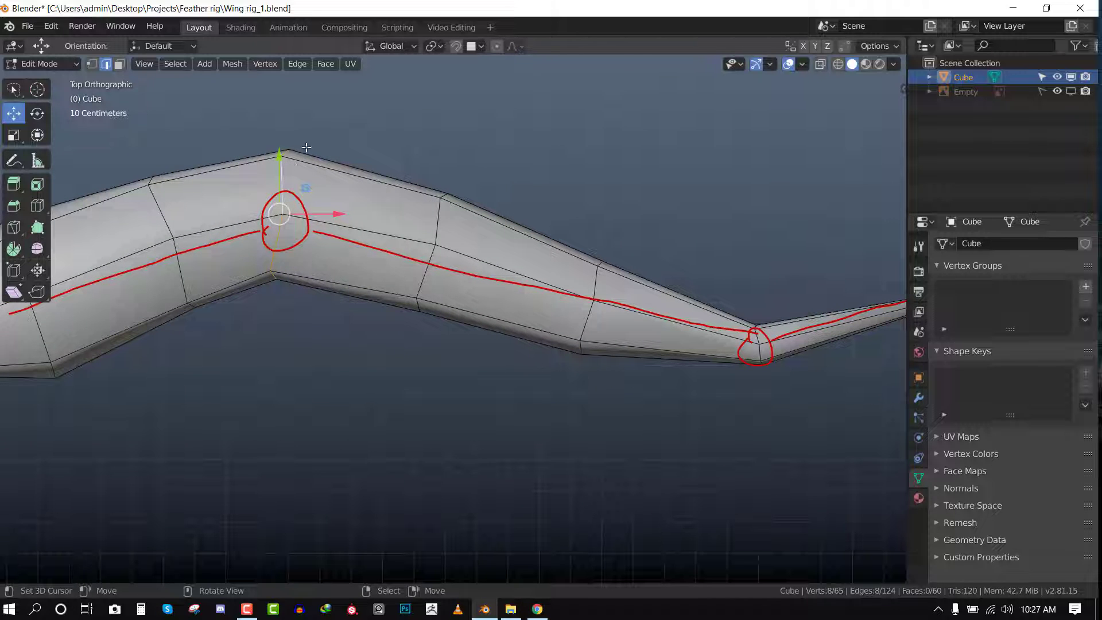
key("shift+space")
key("s")
middle_click_drag(328, 199, 427, 234, "shift")
scroll(427, 234, "up", 3)
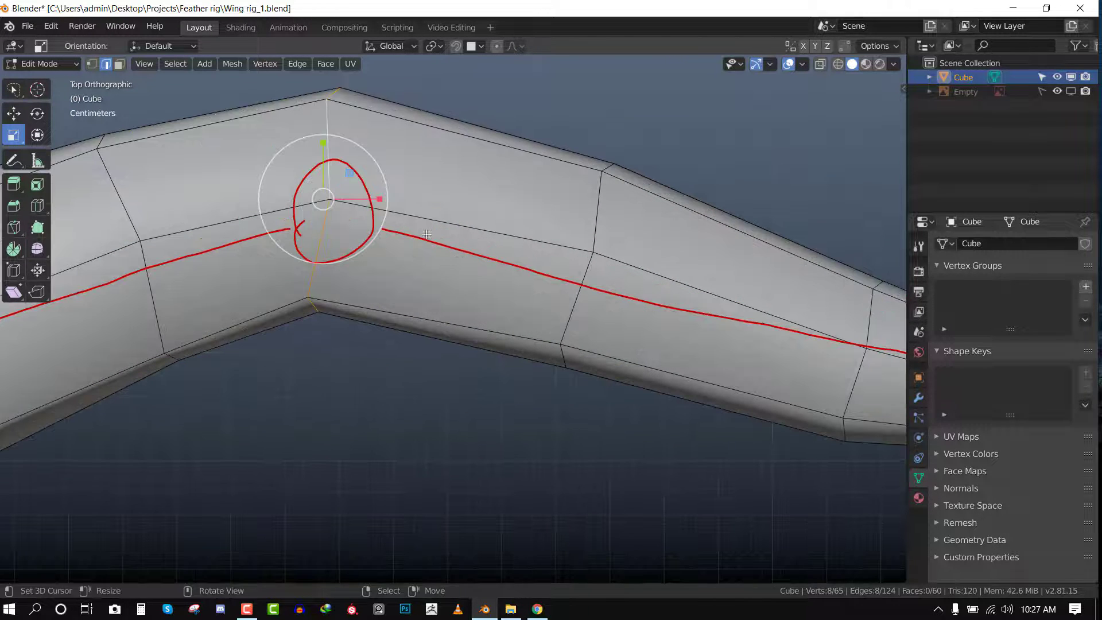
left_click_drag(390, 203, 310, 201)
scroll(310, 201, "down", 3)
middle_click_drag(307, 230, 128, 195, "shift")
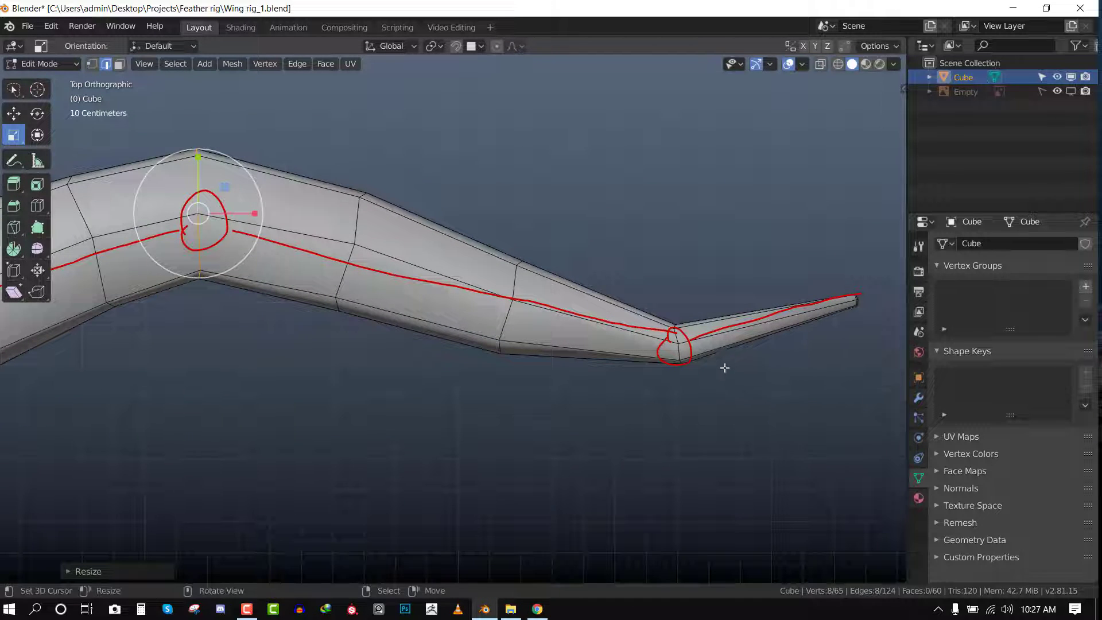
Select the edge loop at the wrist joint and flatten it along X.
left_click(678, 354)
scroll(677, 344, "up", 3)
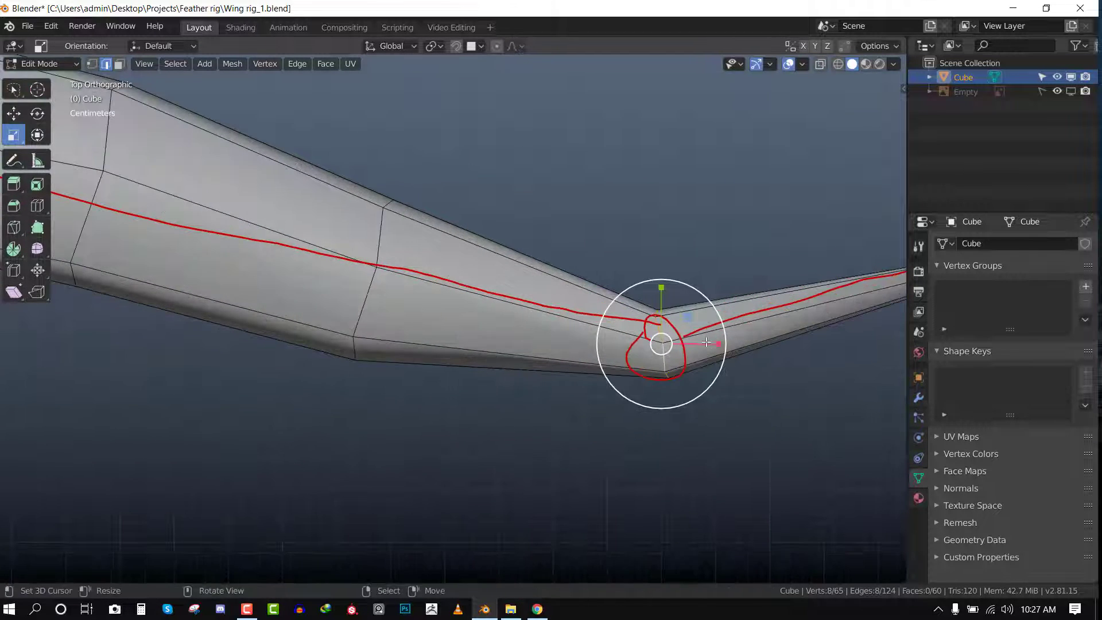
left_click_drag(707, 341, 636, 342)
scroll(431, 328, "down", 3)
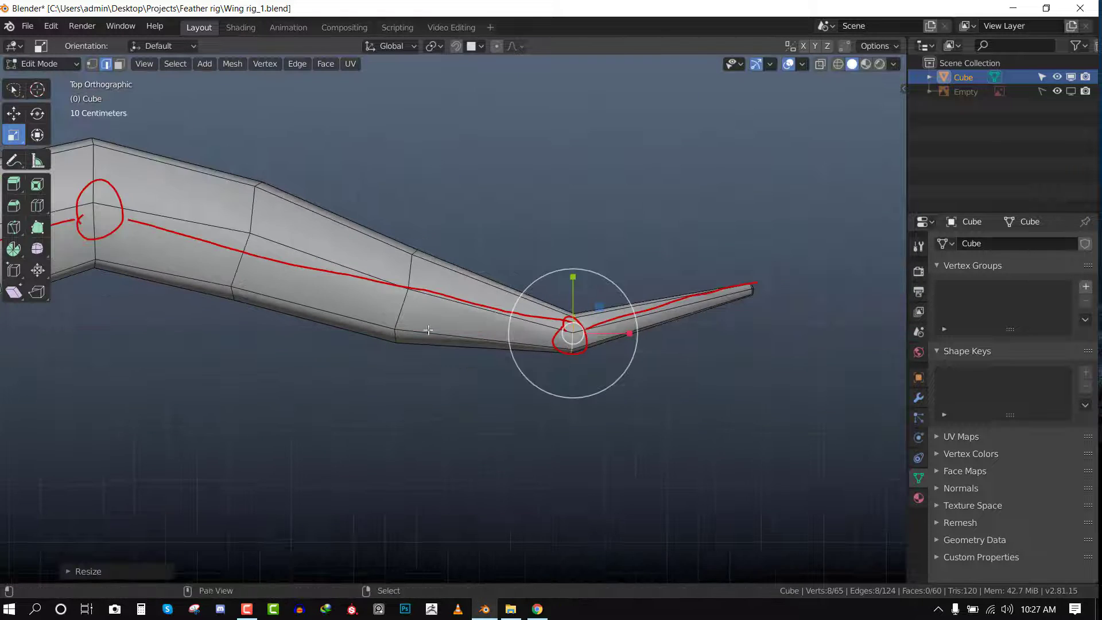
Try to bevel the whole elbow edge loop into three closely spaced loops and check the shading in Object Mode.
middle_click_drag(428, 327, 643, 343, "shift")
right_click(309, 201, "alt")
key("ctrl+b")
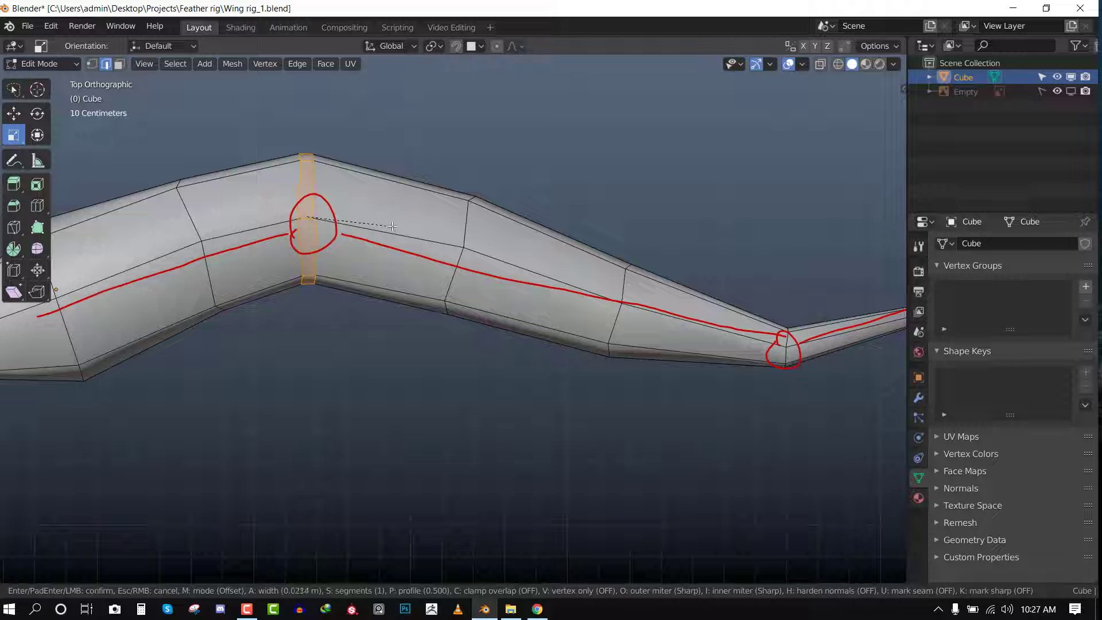
key("Escape")
scroll(381, 204, "up", 1)
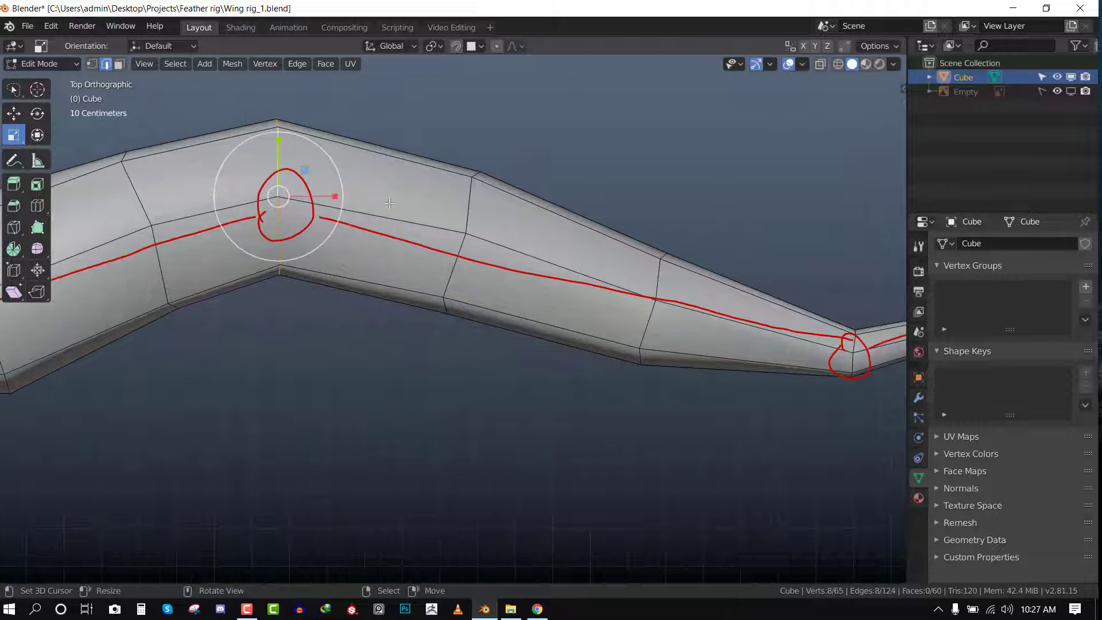
key("ctrl+b")
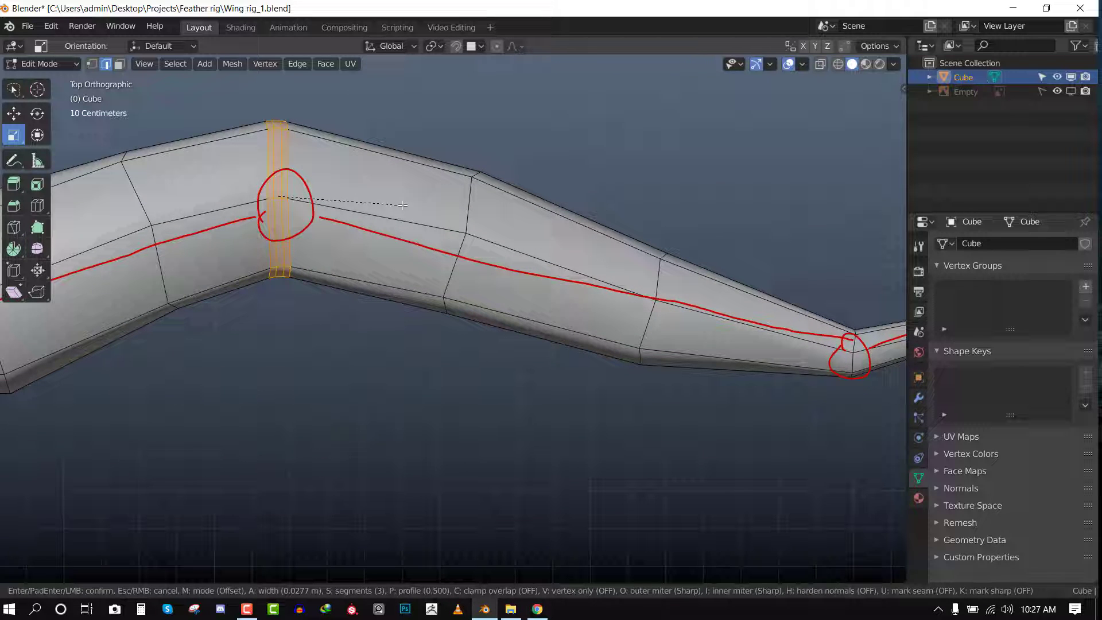
left_click(397, 201)
key("Tab")
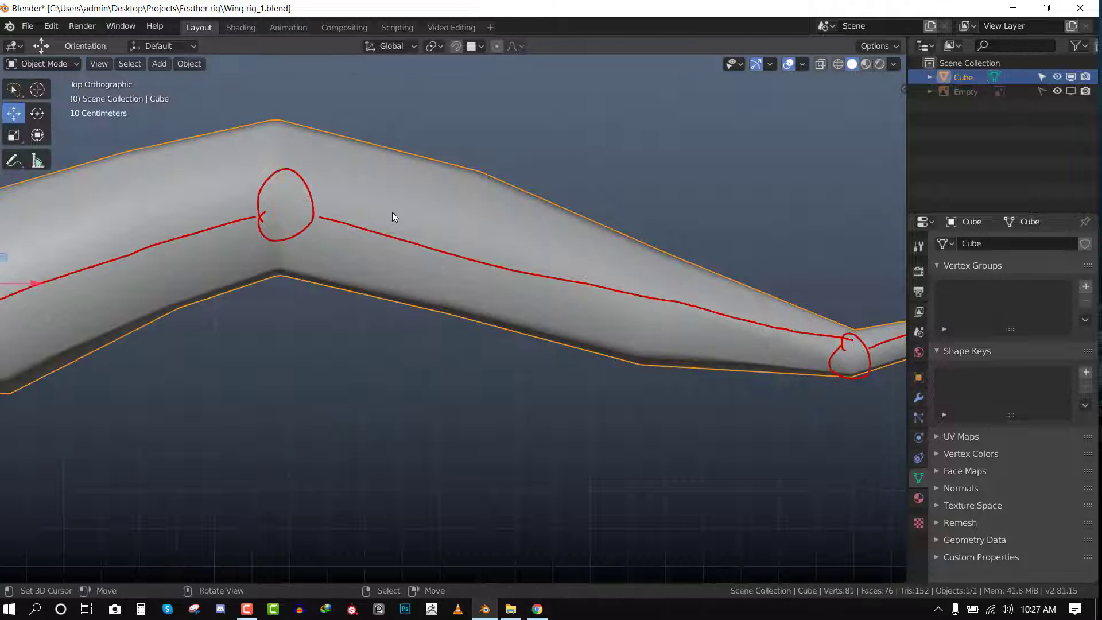
scroll(392, 218, "down", 2)
scroll(391, 226, "up", 2)
middle_click_drag(306, 221, 321, 167)
key("Tab")
scroll(321, 167, "down", 1)
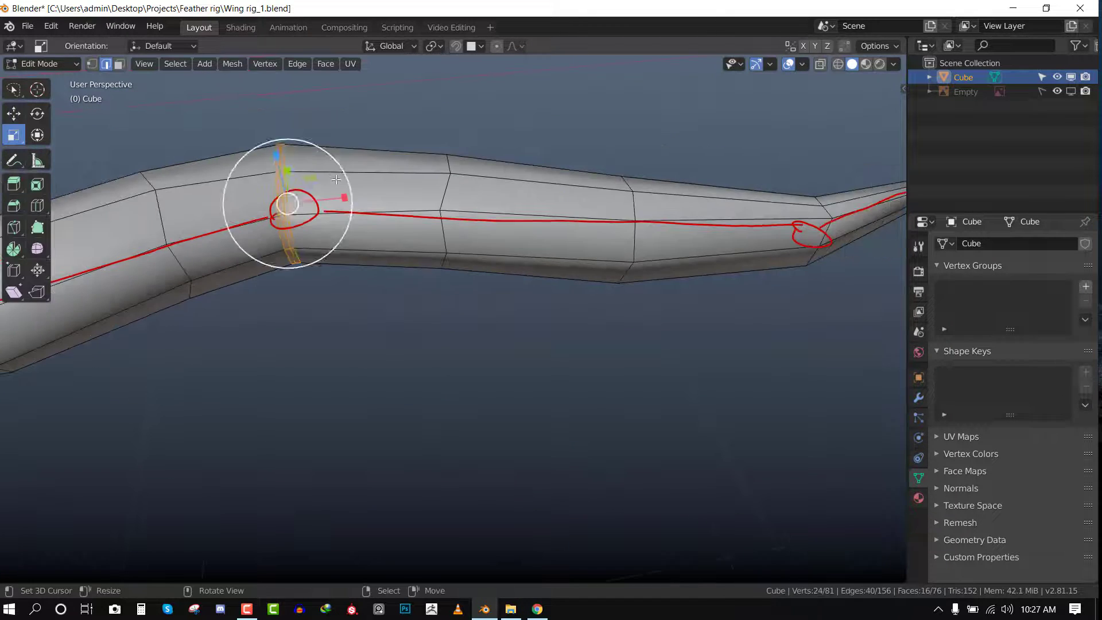
Try to bevel the whole wrist edge loop with two segments and check its shading in Object Mode.
key("alt+a")
middle_click_drag(476, 247, 522, 277)
scroll(522, 277, "down", 2)
middle_click_drag(692, 263, 466, 232, "shift")
scroll(466, 232, "up", 2)
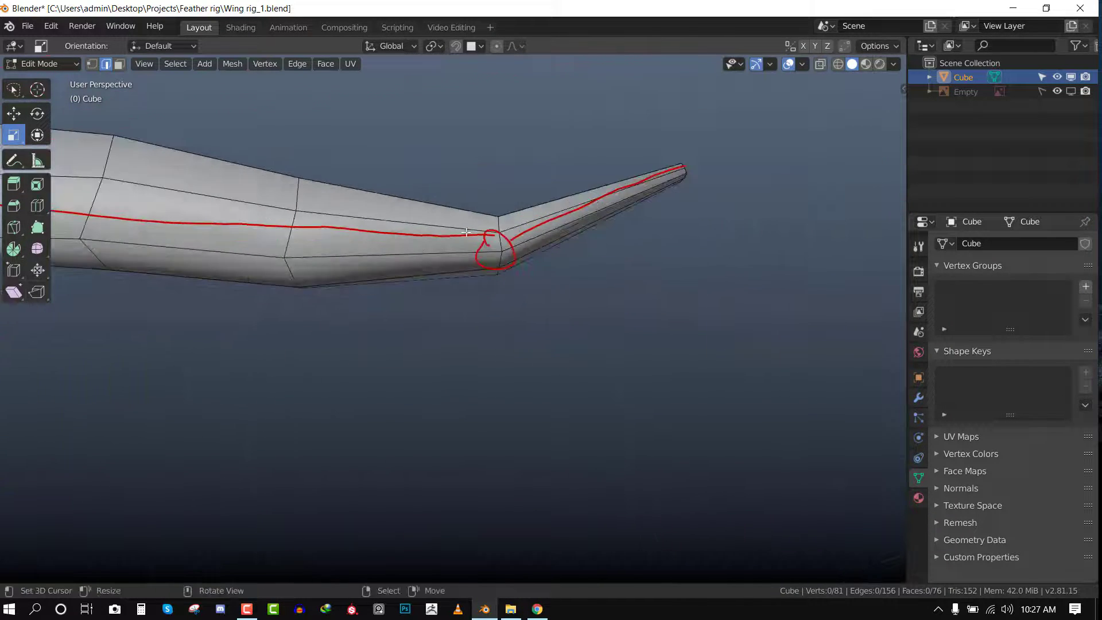
left_click(500, 237, "alt")
key("ctrl+b")
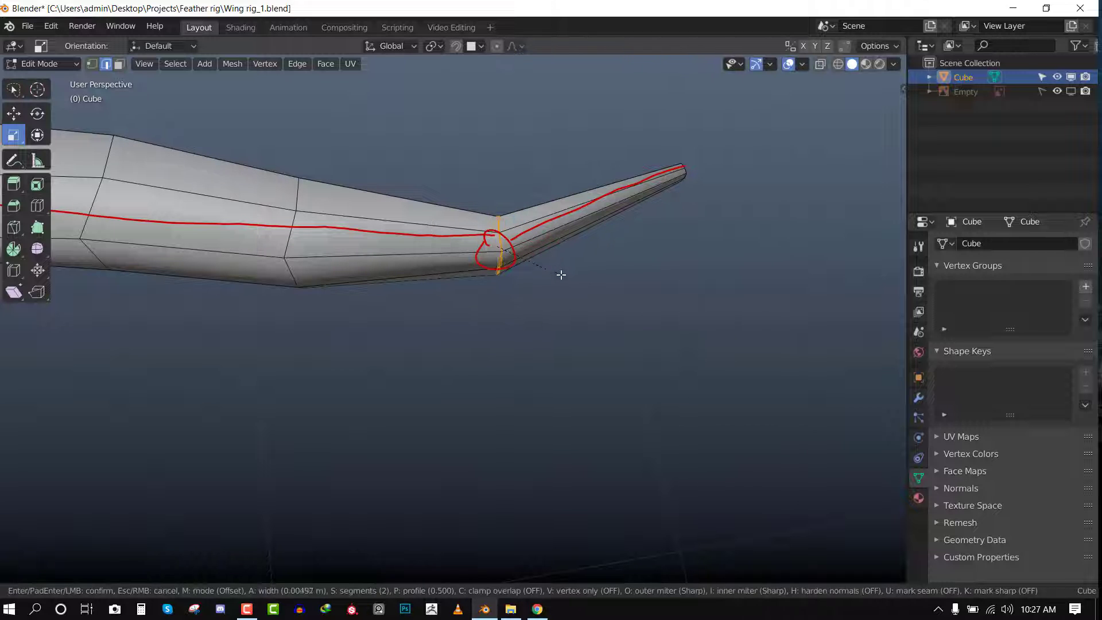
left_click(560, 271)
key("Tab")
middle_click_drag(561, 271, 499, 283)
scroll(553, 233, "up", 2)
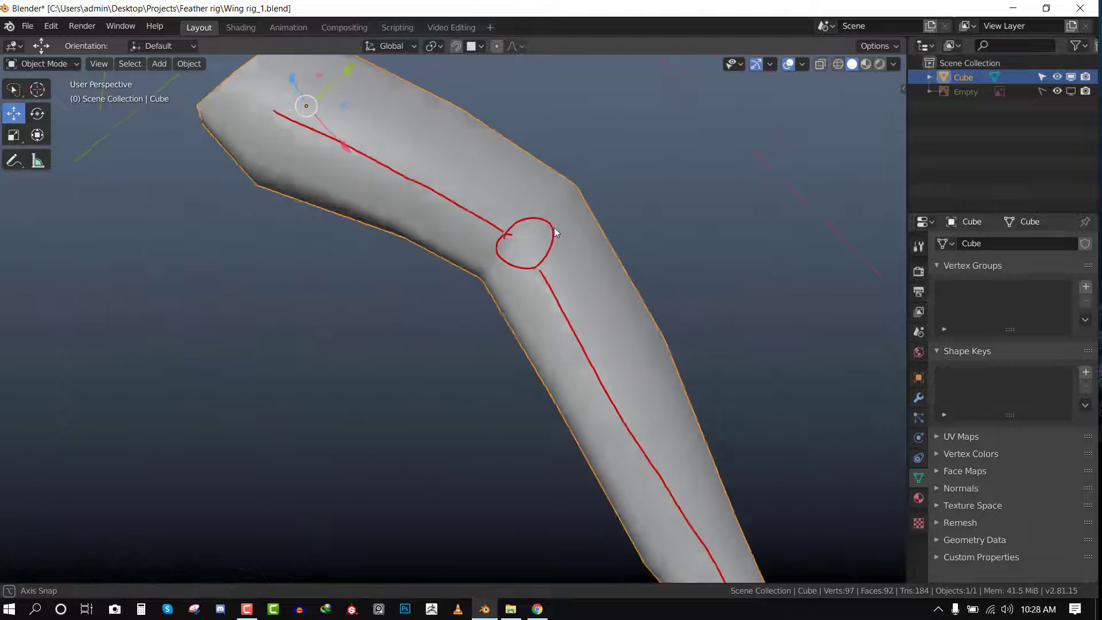
Inspect the beveled elbow loops, and undo the bevels on both the elbow and wrist joints.
key("Tab")
middle_click_drag(564, 222, 471, 186)
scroll(471, 187, "up", 3)
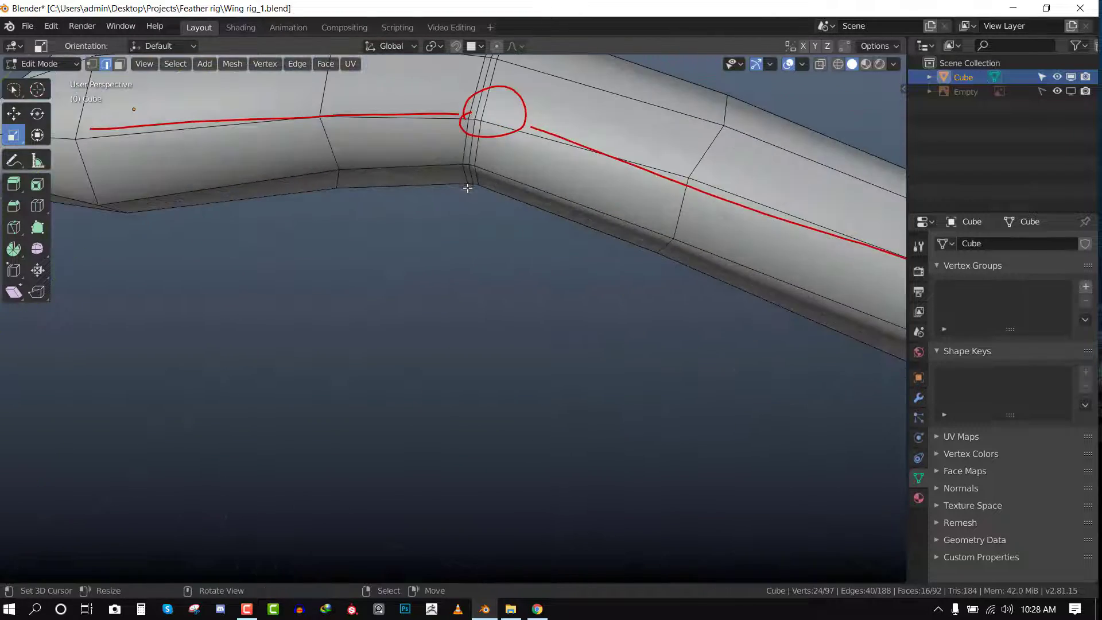
mouse_move(433, 140)
middle_mouse_down()
mouse_move(325, 266)
mouse_move(463, 248)
mouse_move(399, 272)
mouse_move(477, 284)
mouse_move(592, 324)
mouse_move(650, 309)
middle_mouse_up()
key("ctrl+z")
key("ctrl+z")
key("ctrl+z")
key("ctrl+z")
key("ctrl+z")
key("ctrl+z")
Bevel only the front and back edges of the elbow loop with two segments, leaving out its upper and lower edges.
right_click(529, 262, "shift")
right_click(528, 292, "shift")
key("ctrl+b")
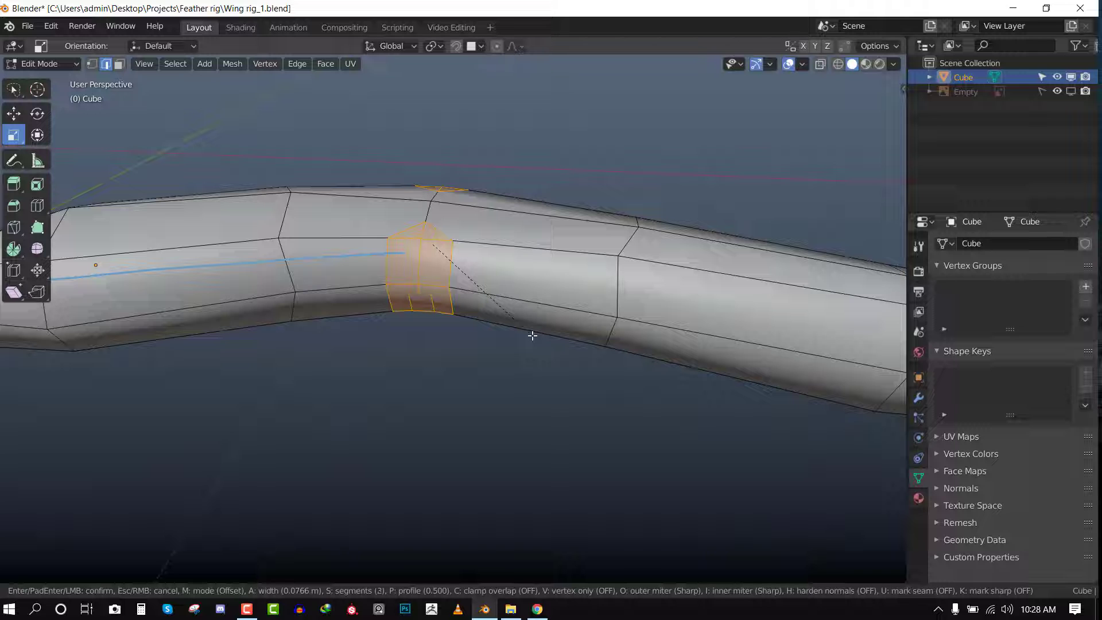
left_click(529, 333)
key("Tab")
middle_click_drag(526, 330, 442, 315)
key("Tab")
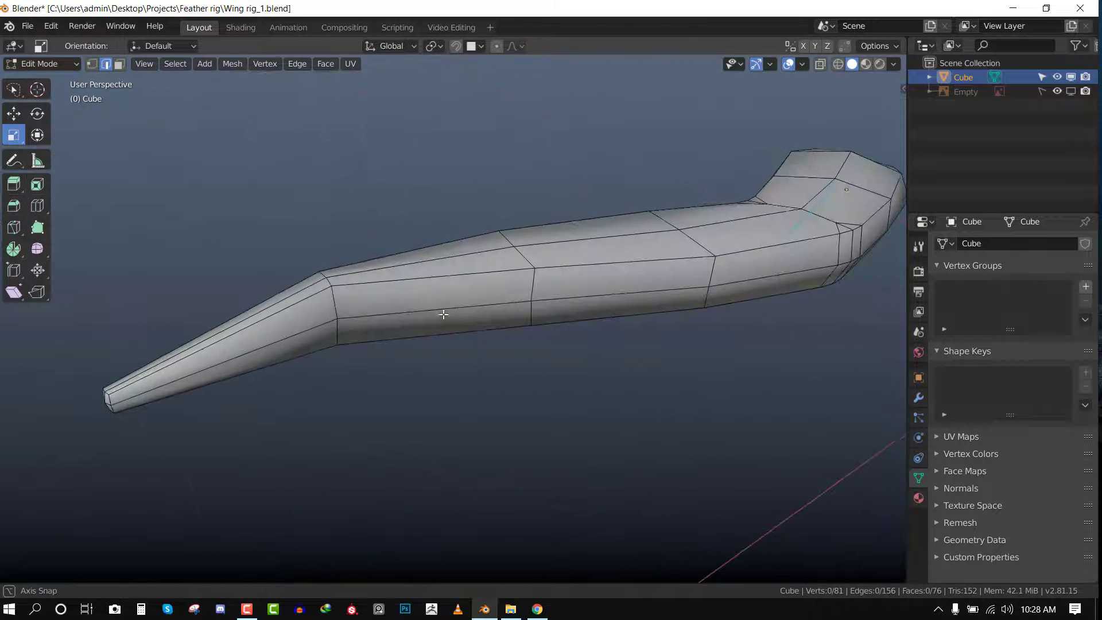
Select only the front and back edges of the wrist loop, bevel them with two segments, and clear the selection.
left_click(338, 327, "shift")
left_click(339, 327, "shift")
middle_click_drag(338, 327, 525, 358)
left_click(525, 358, "shift")
middle_click_drag(617, 335, 523, 339)
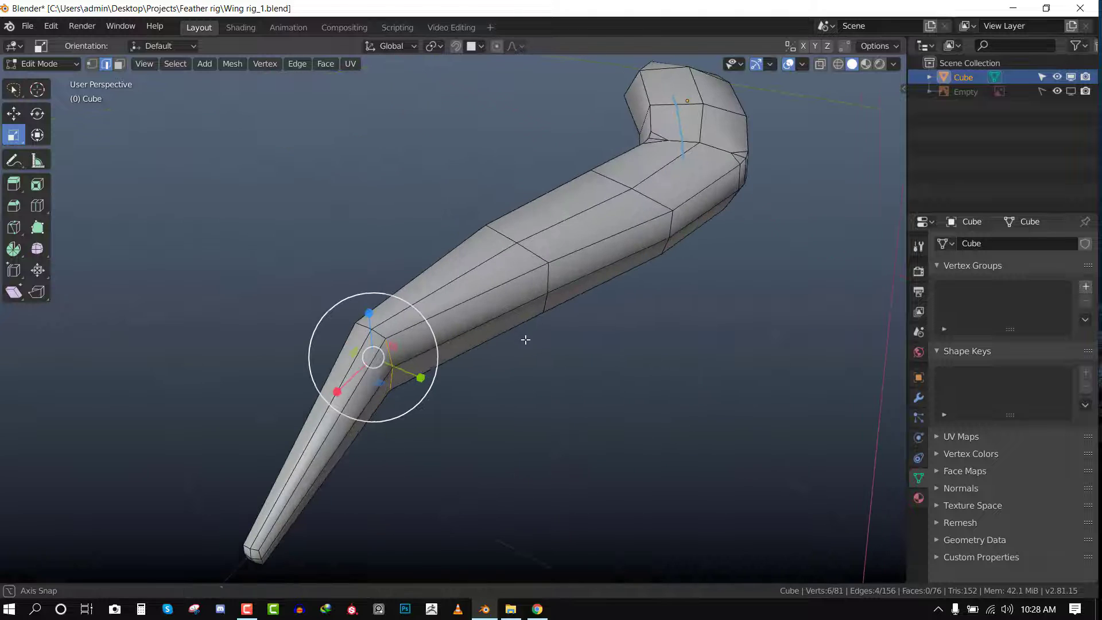
key("ctrl+shift+b")
key("Escape")
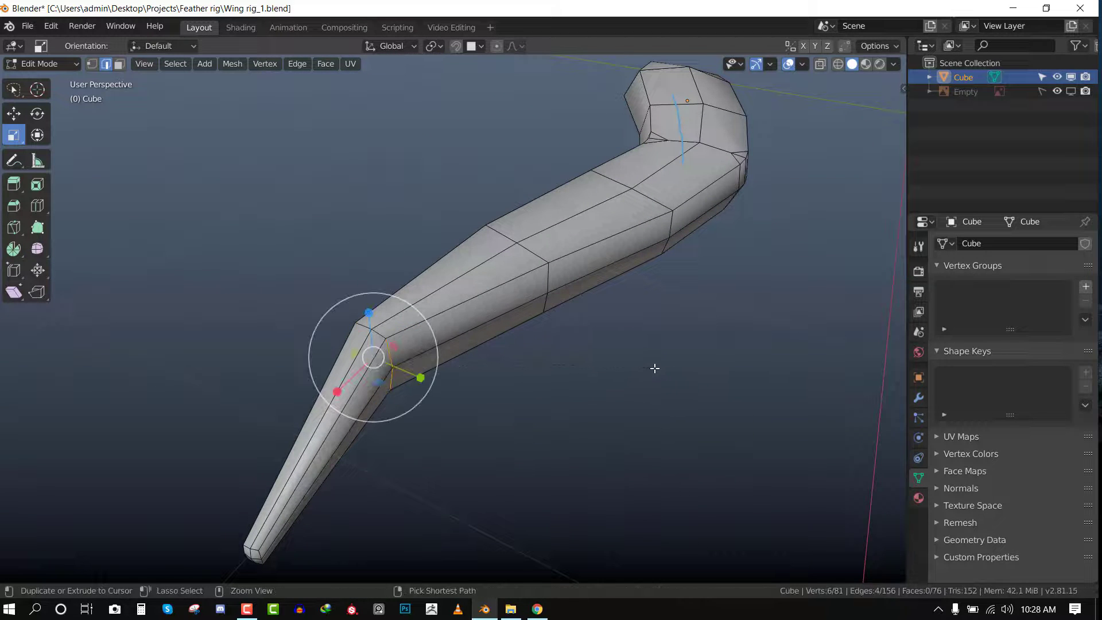
key("ctrl+b")
left_click(673, 375)
key("alt+a")
middle_click_drag(671, 375, 527, 298)
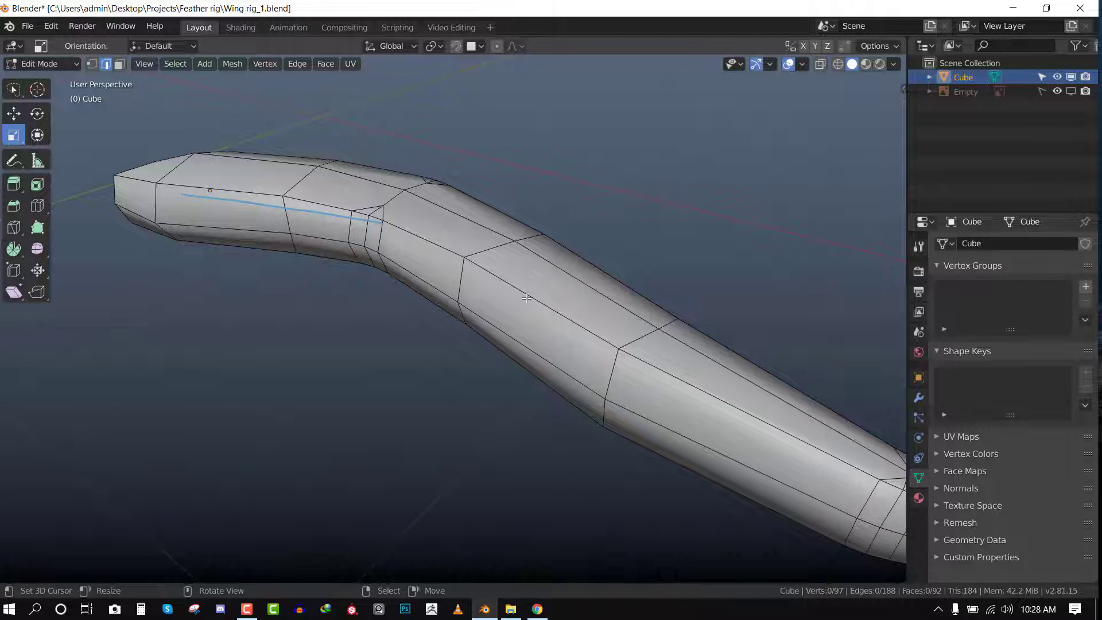
Select the eight beveled faces on the inner side of the elbow bend and inset them by about 0.034.
middle_click_drag(351, 203, 449, 164, "shift")
middle_click_drag(504, 214, 424, 217)
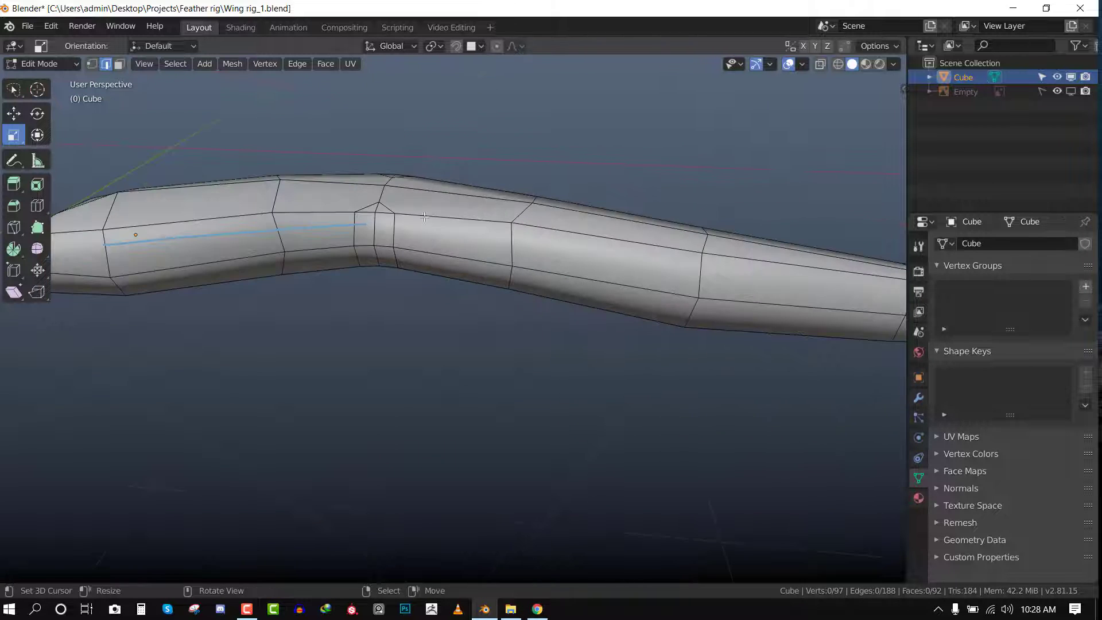
left_click(383, 213)
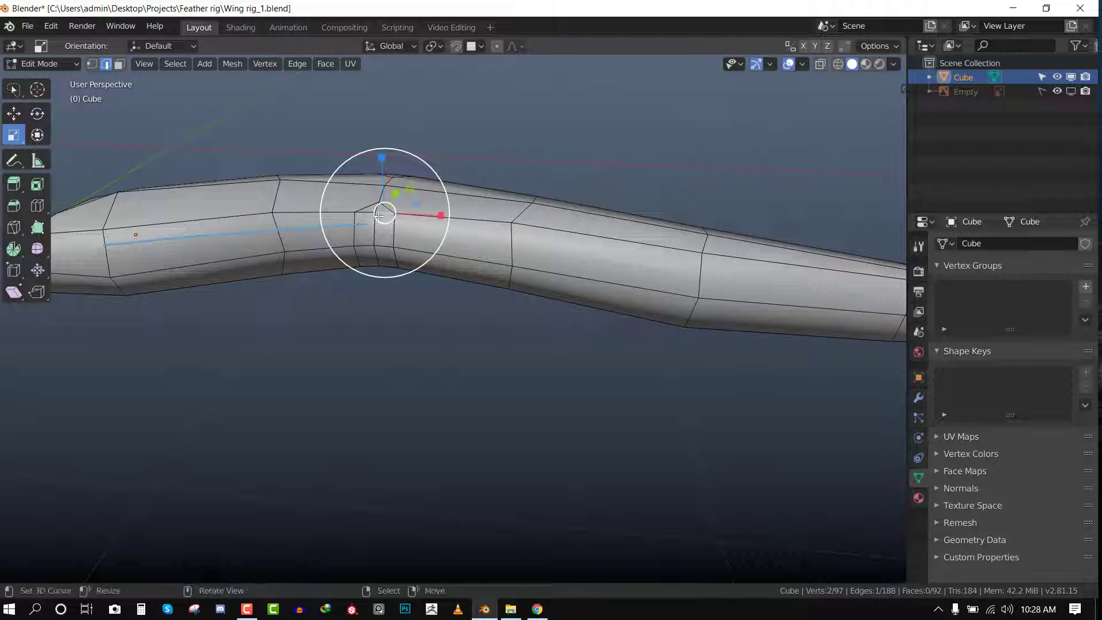
key("1")
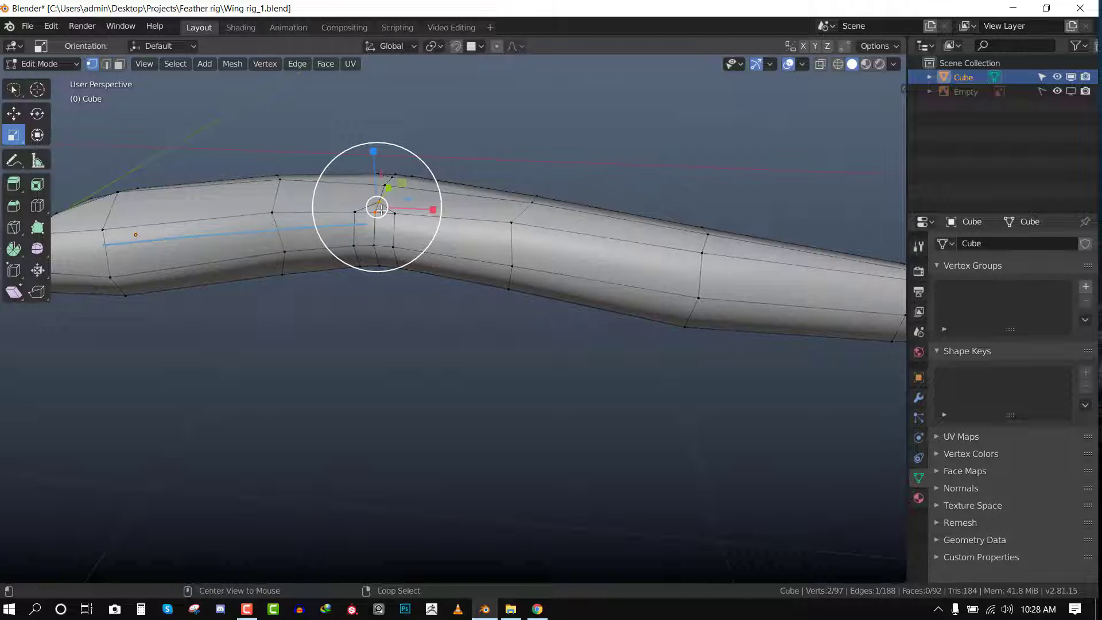
key("3")
right_click(384, 210)
right_click(369, 210, "shift")
right_click(366, 227, "shift")
right_click(383, 230, "shift")
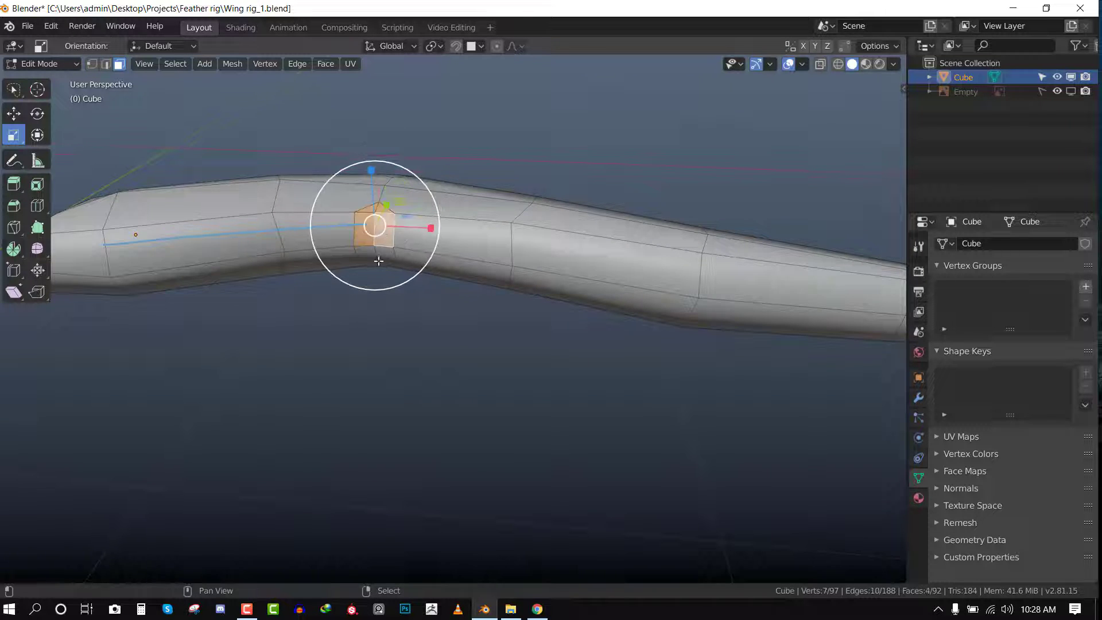
middle_click_drag(378, 261, 408, 171)
right_click(333, 381, "shift")
right_click(326, 404, "shift")
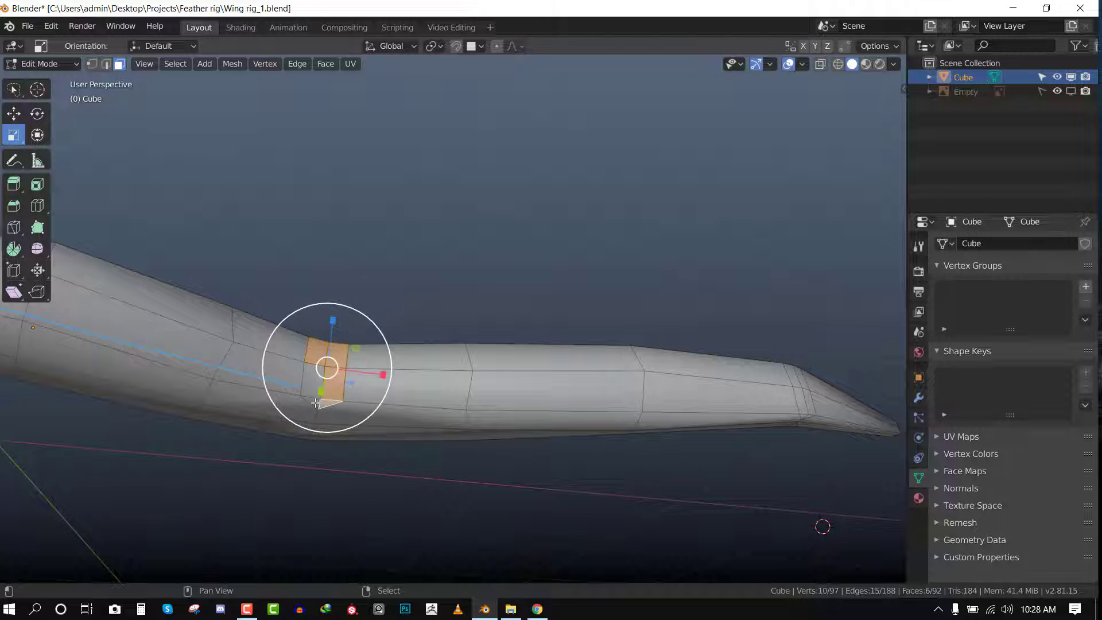
right_click(314, 403, "shift")
right_click(314, 384, "shift")
middle_click_drag(314, 383, 357, 405)
key("i")
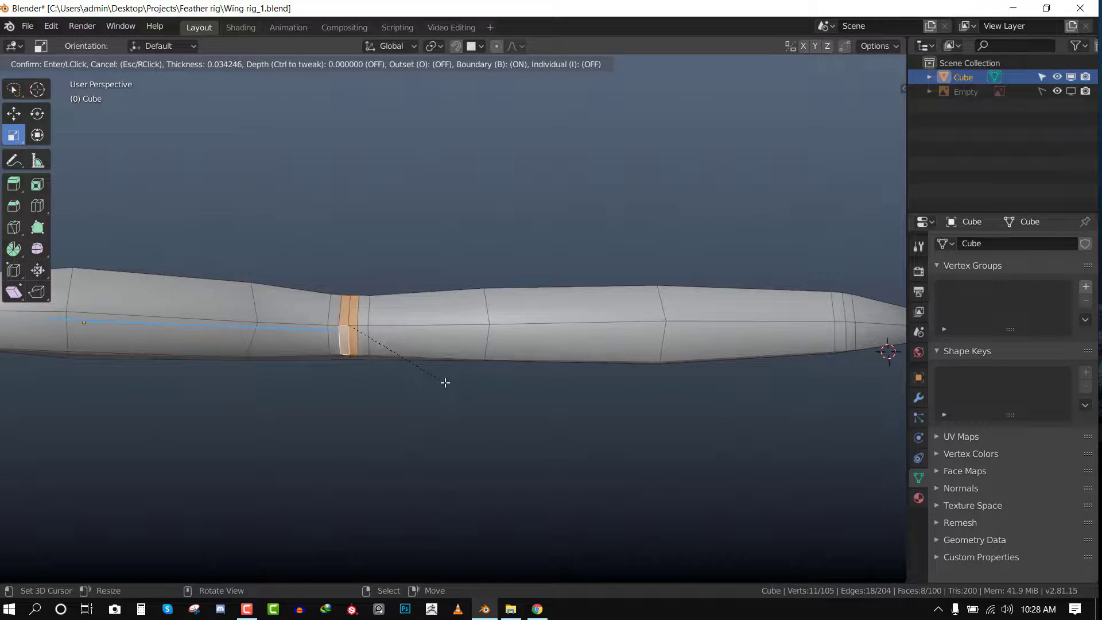
right_click(446, 383)
key("Tab")
middle_click_drag(445, 382, 306, 261)
Select the extra bevel edges on the outer side of the elbow bend and dissolve them, keeping the central edge line.
key("Tab")
key("alt+a")
middle_click_drag(391, 227, 595, 337)
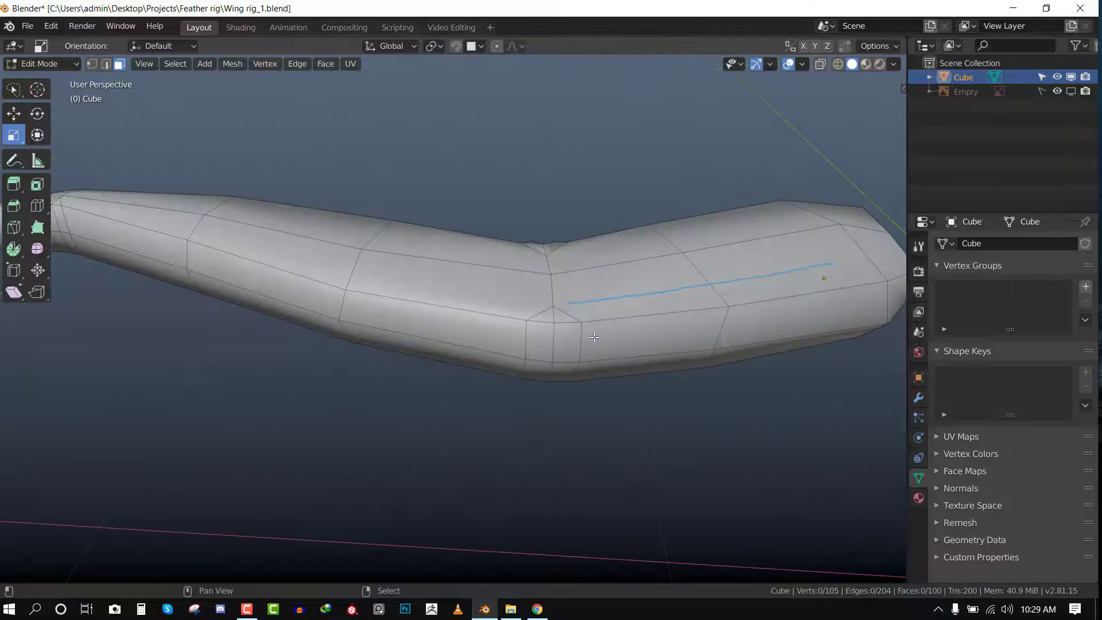
key("2")
left_click(542, 321, "alt")
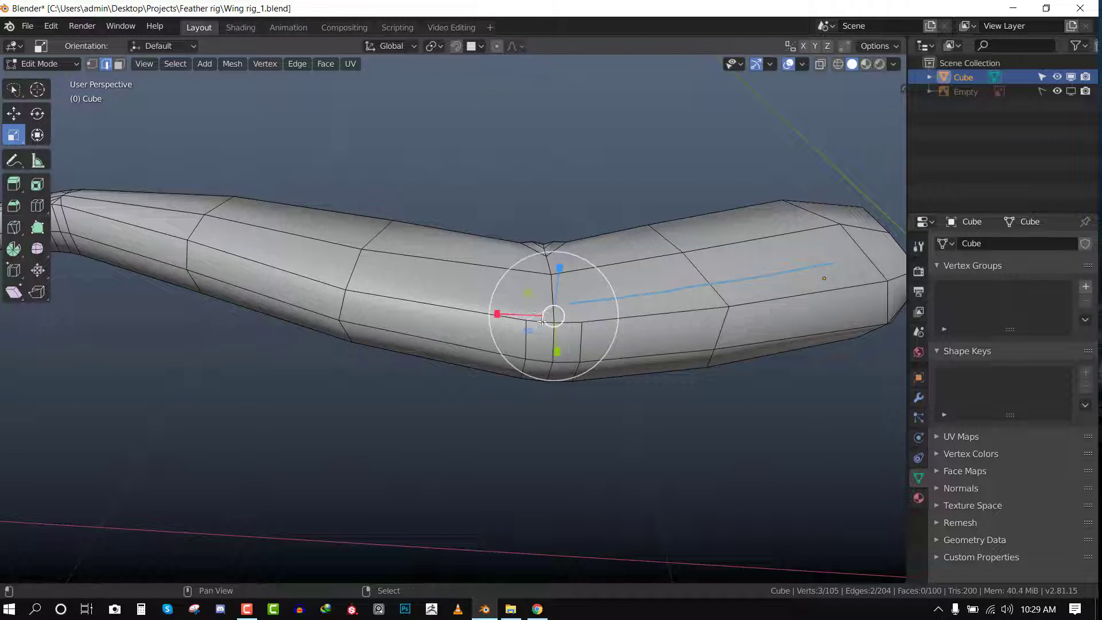
left_click(525, 343, "alt+shift")
middle_click_drag(524, 342, 521, 305)
left_click(534, 325, "alt+shift")
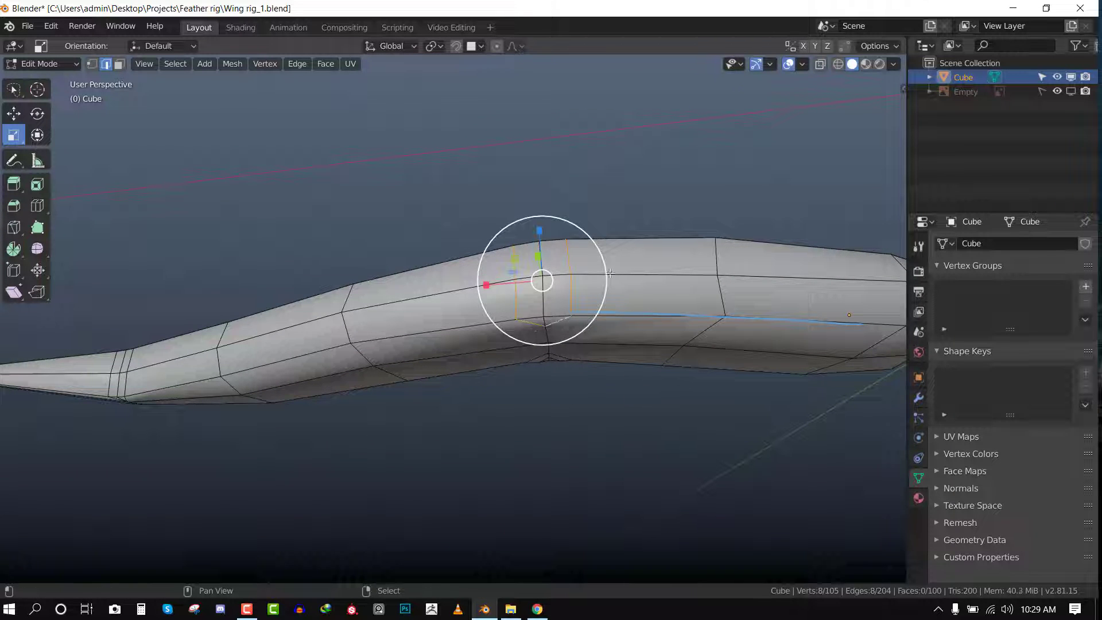
key("x")
left_click(614, 366)
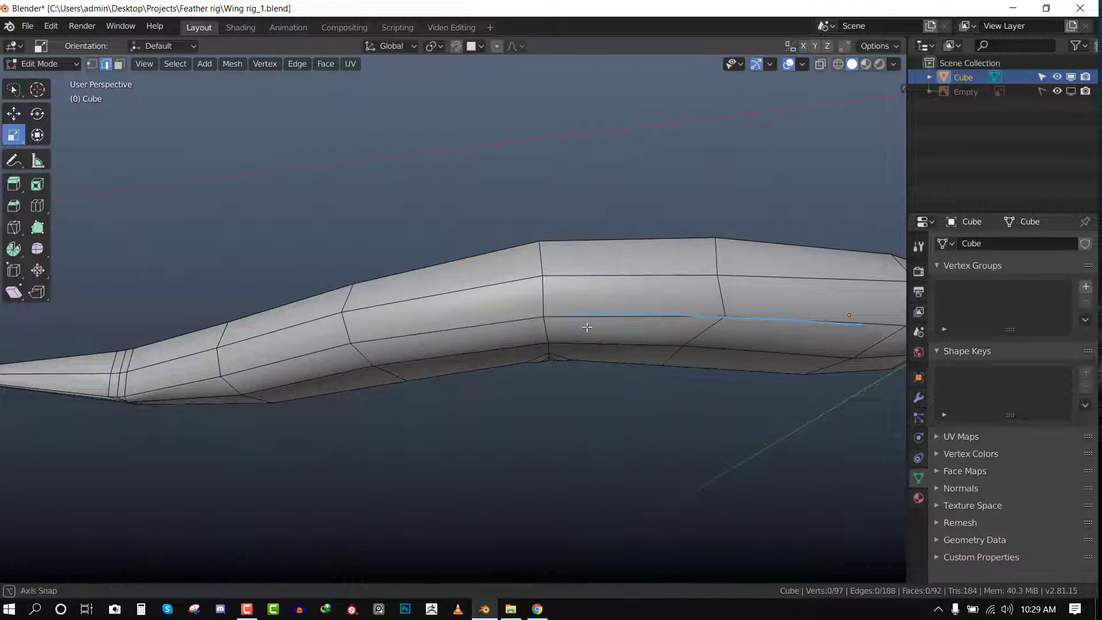
Dissolve the extra bevel edges on the outer side of the wrist bend, keeping the central edge line.
middle_click_drag(586, 326, 495, 245)
scroll(688, 349, "up", 3)
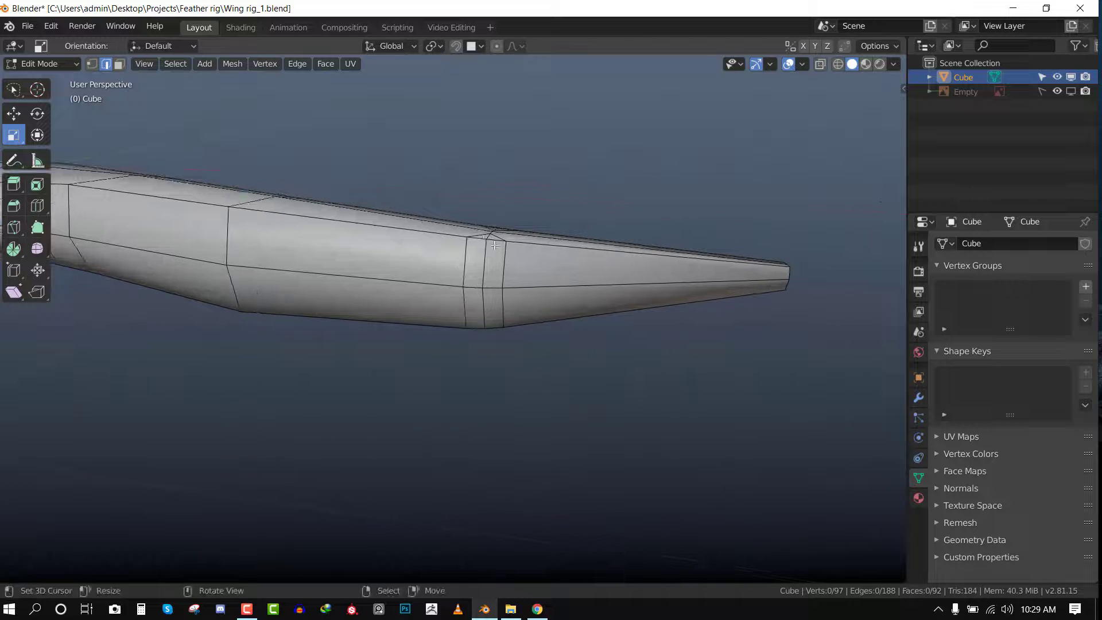
right_click(496, 236, "shift")
right_click(504, 263, "shift")
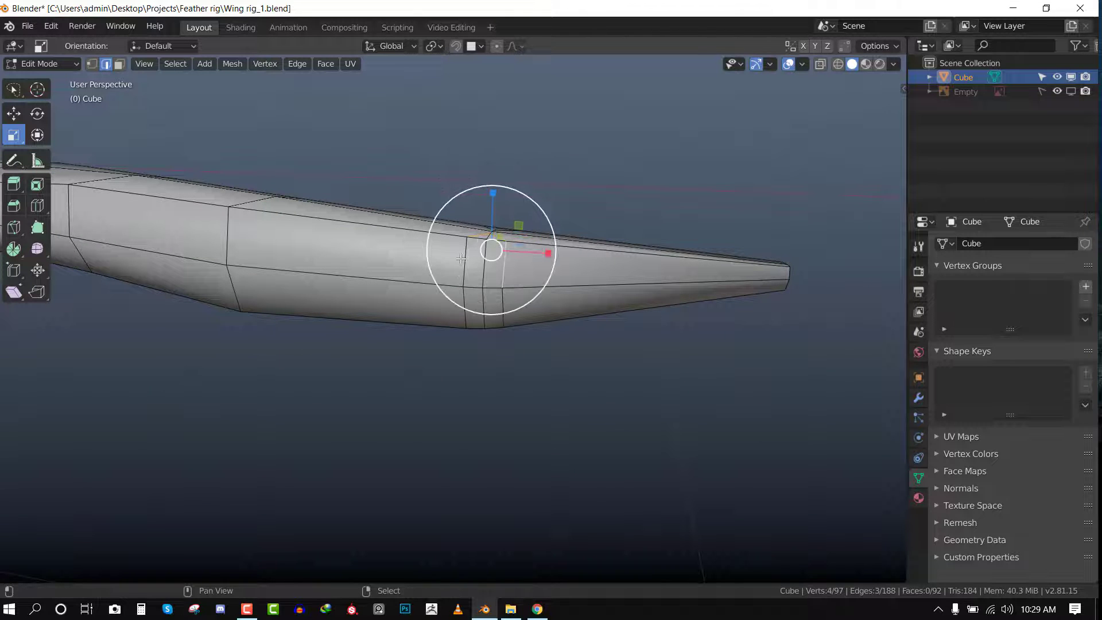
right_click(466, 265, "shift")
right_click(465, 311, "shift")
middle_click_drag(503, 310, 520, 253)
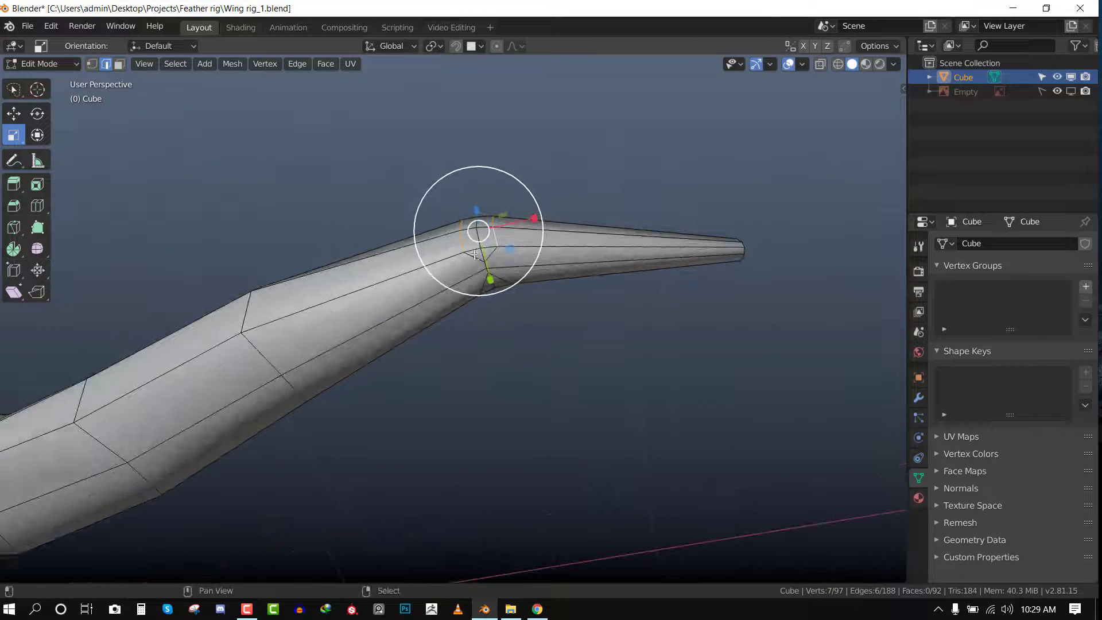
right_click(475, 257, "shift")
right_click(492, 253, "shift")
key("x")
left_click(604, 239)
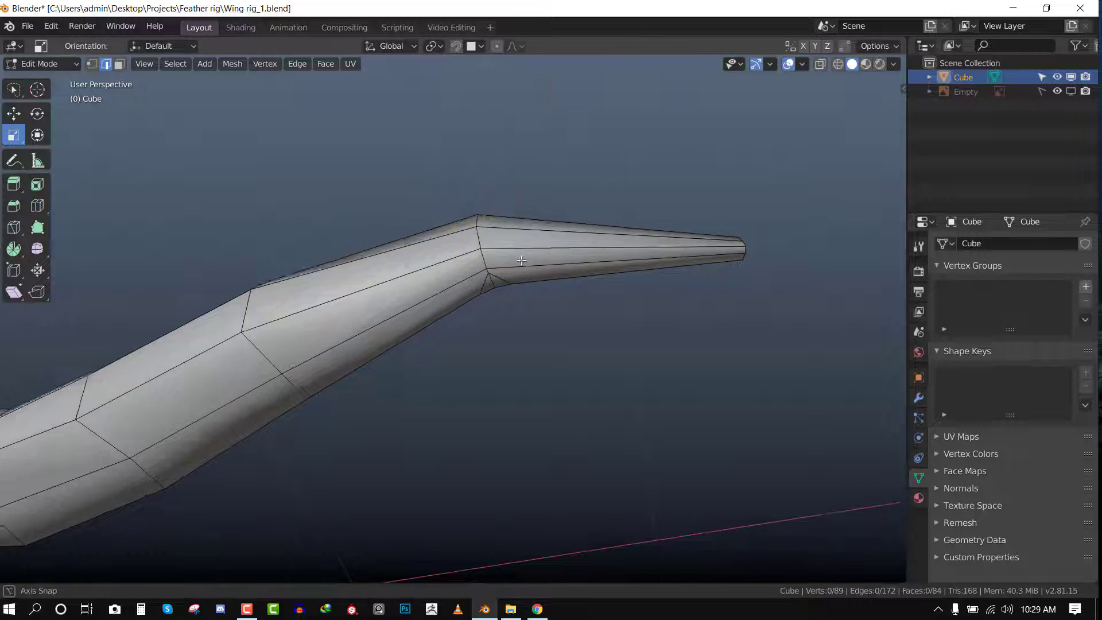
Select the eight beveled faces on the inner side of the wrist bend and inset them.
middle_click_drag(605, 239, 322, 328)
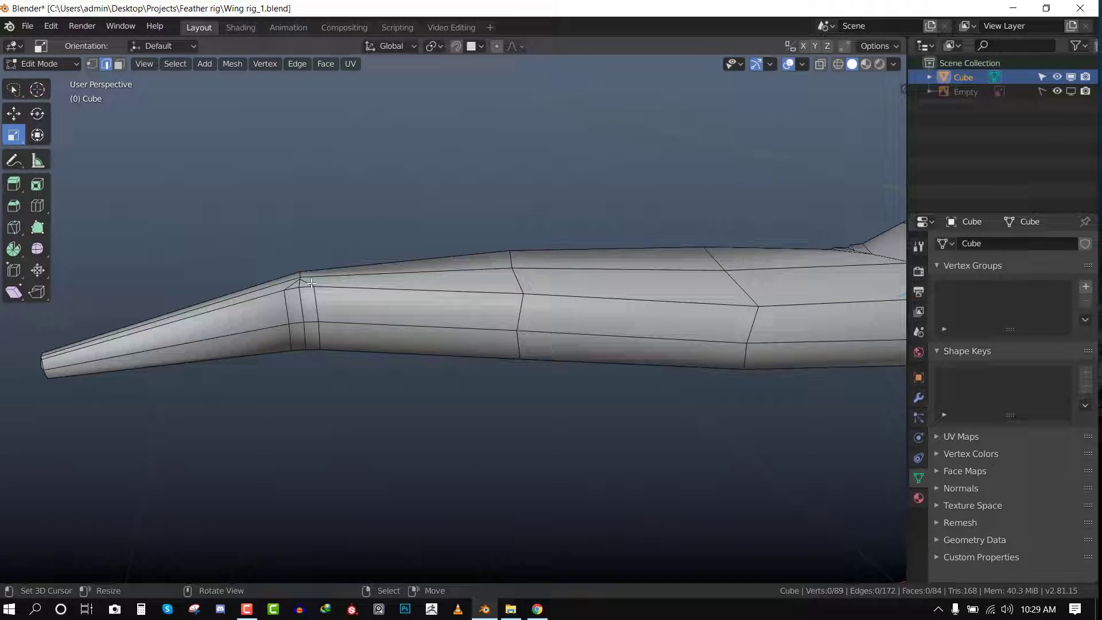
key("3")
left_click(307, 284)
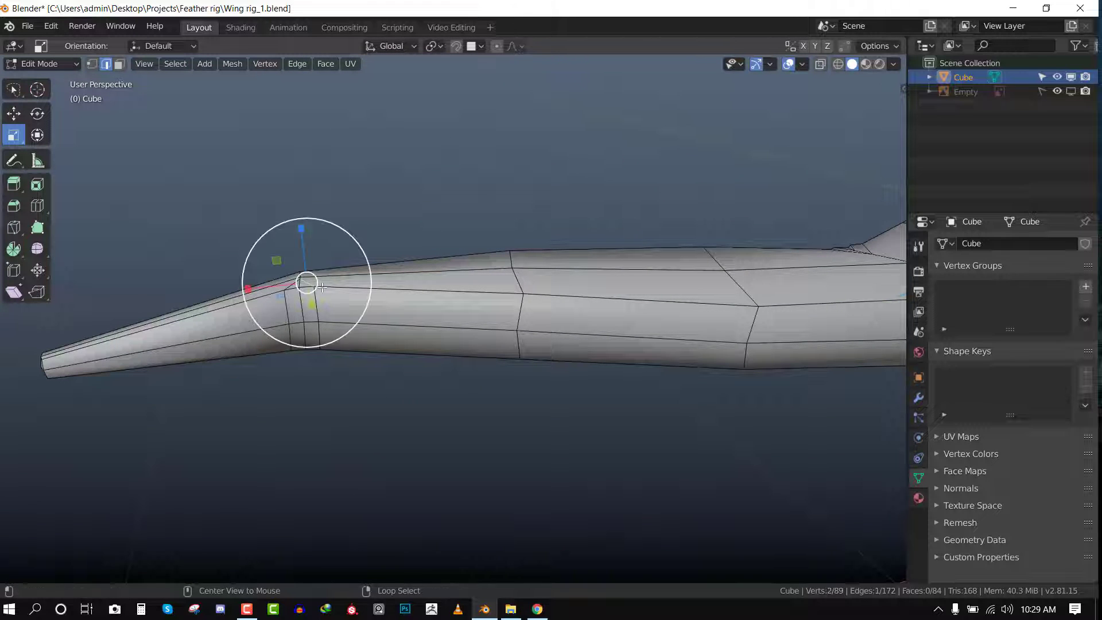
scroll(234, 276, "up", 3)
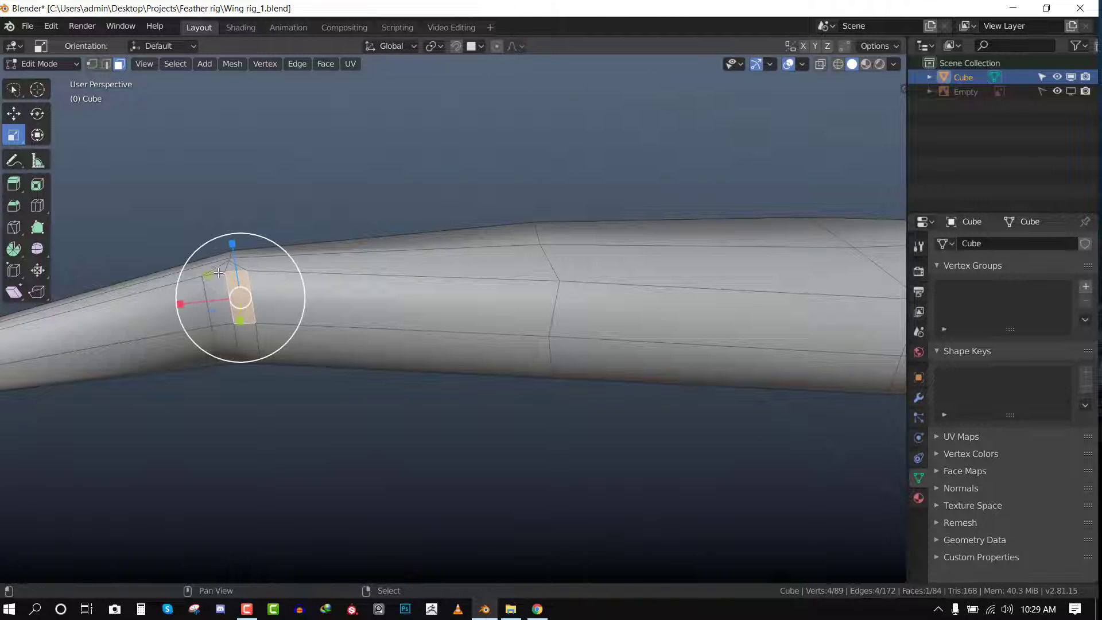
right_click(219, 269, "shift")
right_click(232, 268, "shift")
right_click(224, 294, "shift")
middle_click_drag(257, 344, 562, 221, "shift")
right_click(546, 278, "shift")
right_click(533, 303, "shift")
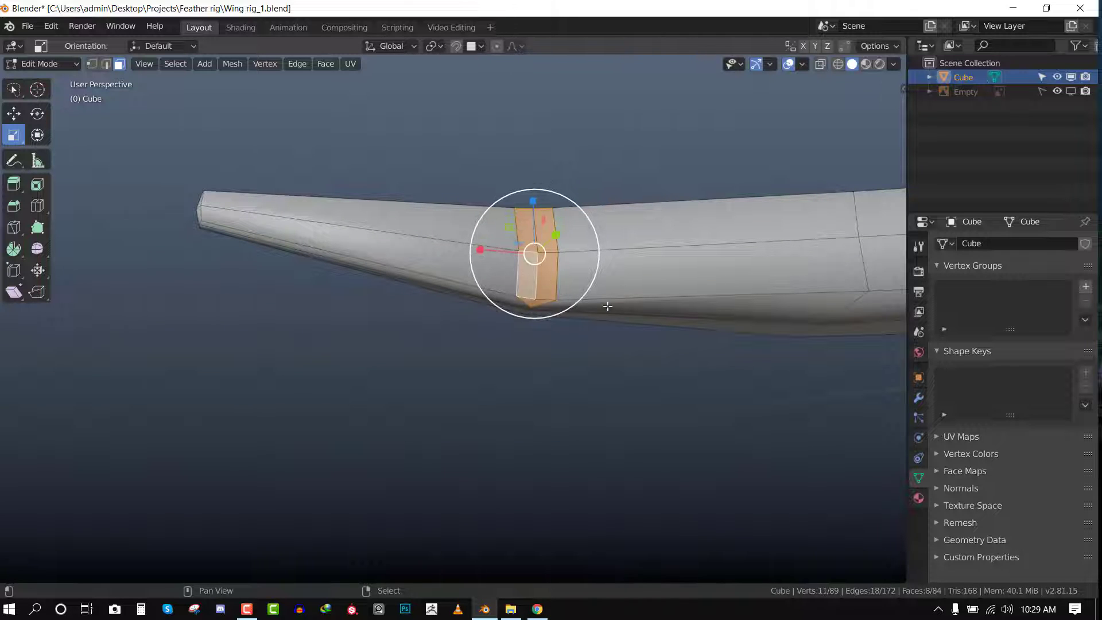
key("i")
left_click(675, 314)
Return to Object Mode and add a Subdivision Surface modifier to the arm mesh.
key("Tab")
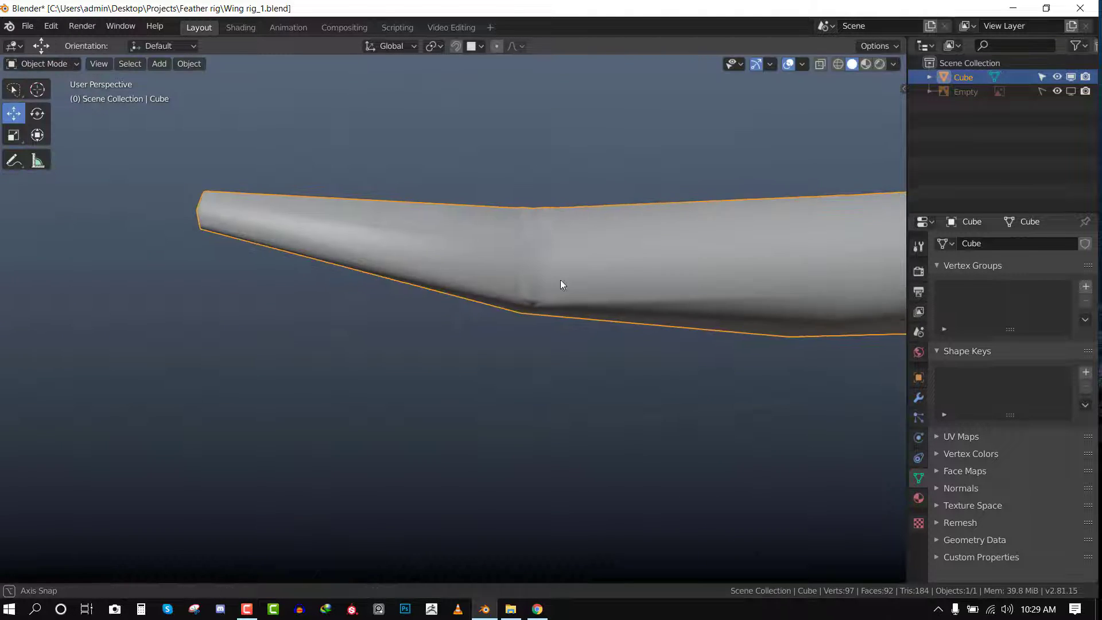
middle_click_drag(560, 280, 491, 197)
key("KP_1")
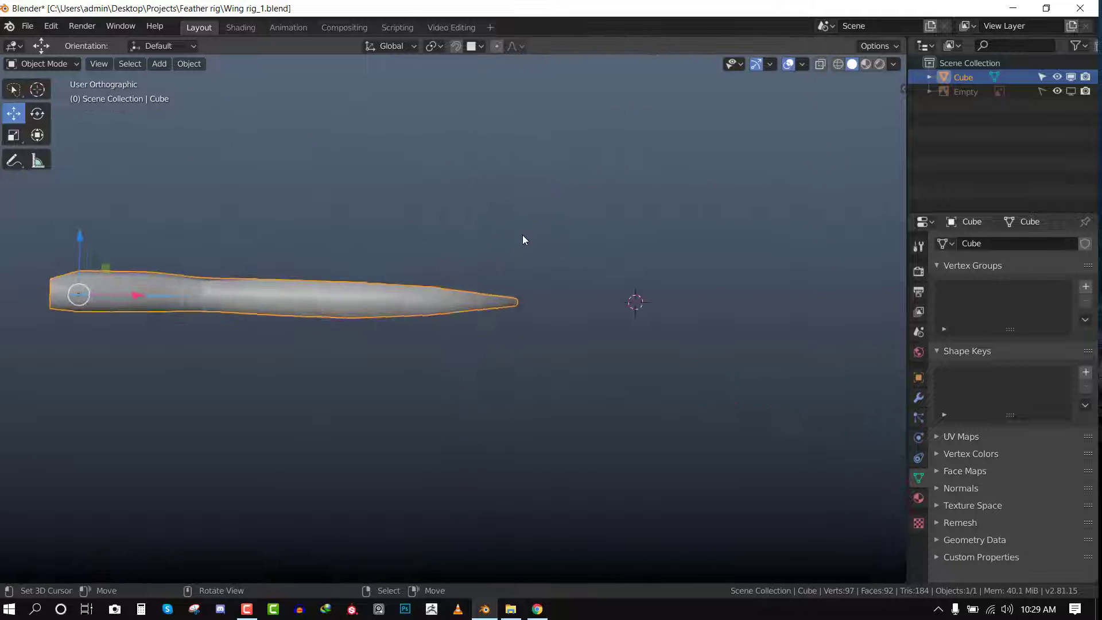
middle_click_drag(439, 306, 479, 353)
left_click(918, 396)
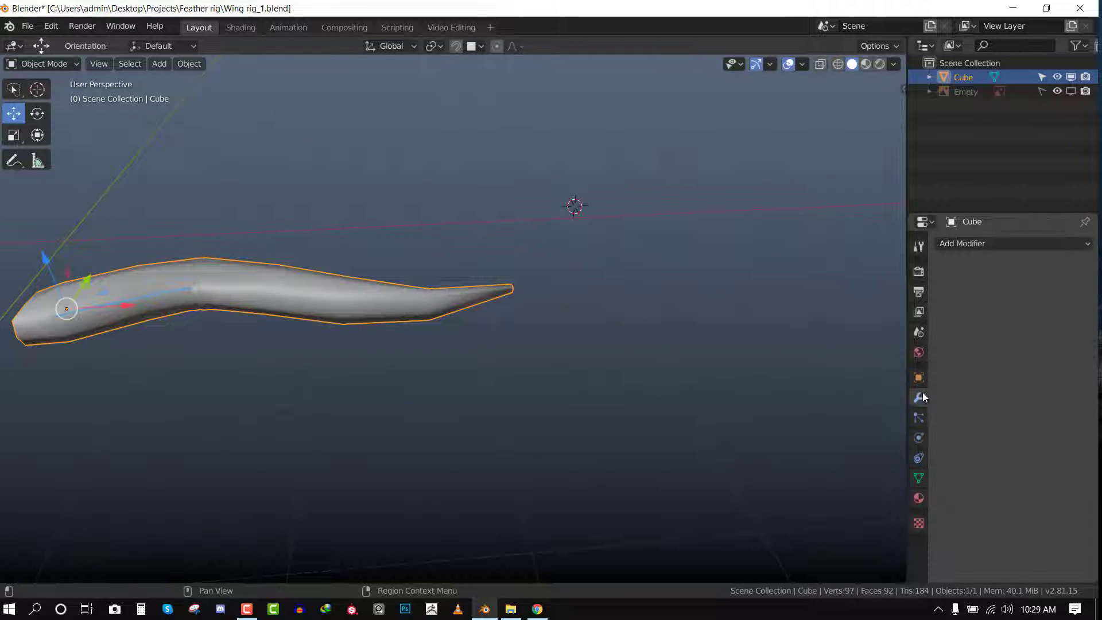
left_click(993, 246)
left_click(850, 477)
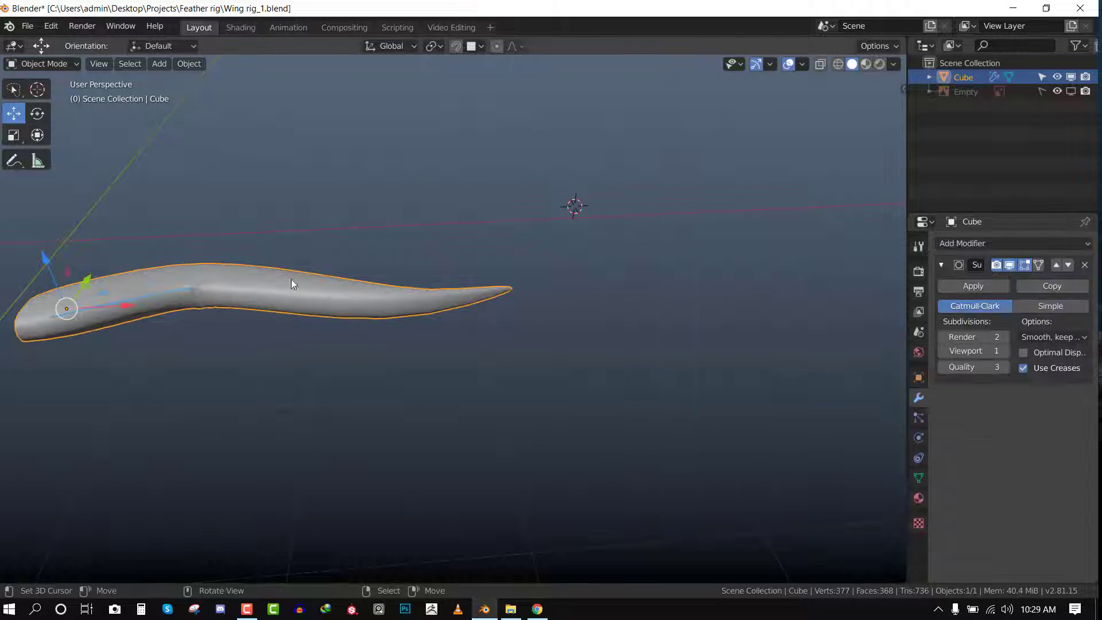
Enter Edit Mode with vertex selection and nothing selected, and display the Subdivision Surface result on the editing cage.
scroll(705, 301, "up", 3)
middle_click_drag(290, 283, 683, 353, "shift")
key("alt+a")
scroll(686, 344, "up", 3)
key("Tab")
key("alt+a")
middle_click_drag(697, 292, 659, 286)
key("1")
left_click(1038, 266)
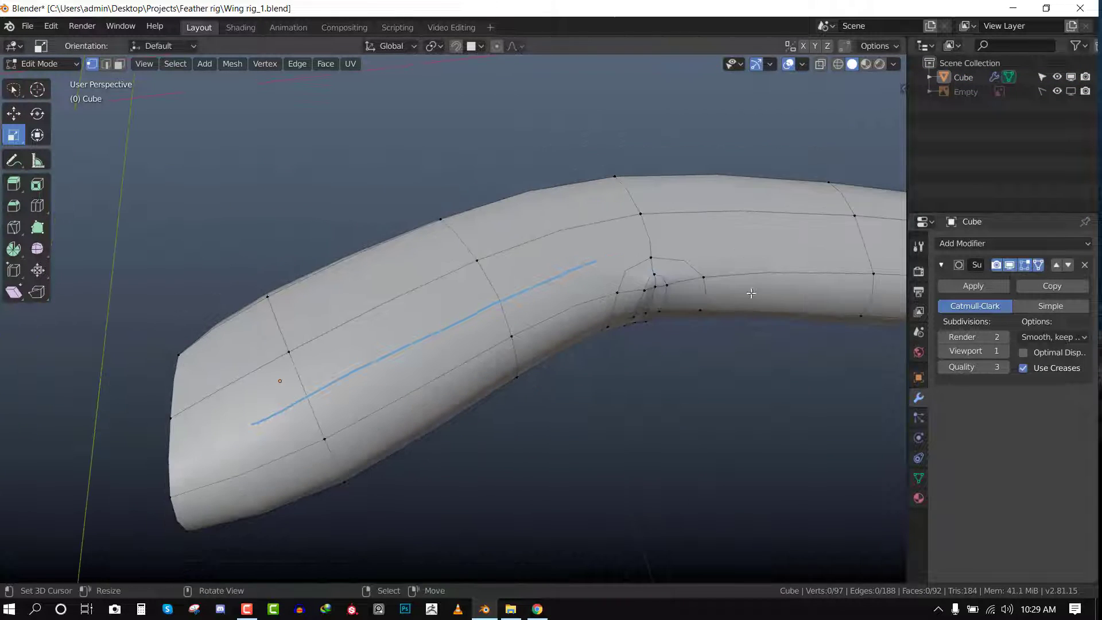
Select the inner loop of the inset at the elbow bend and slide it slightly outward.
middle_click_drag(578, 314, 680, 340)
left_click(682, 341, "alt")
key("g")
key("g")
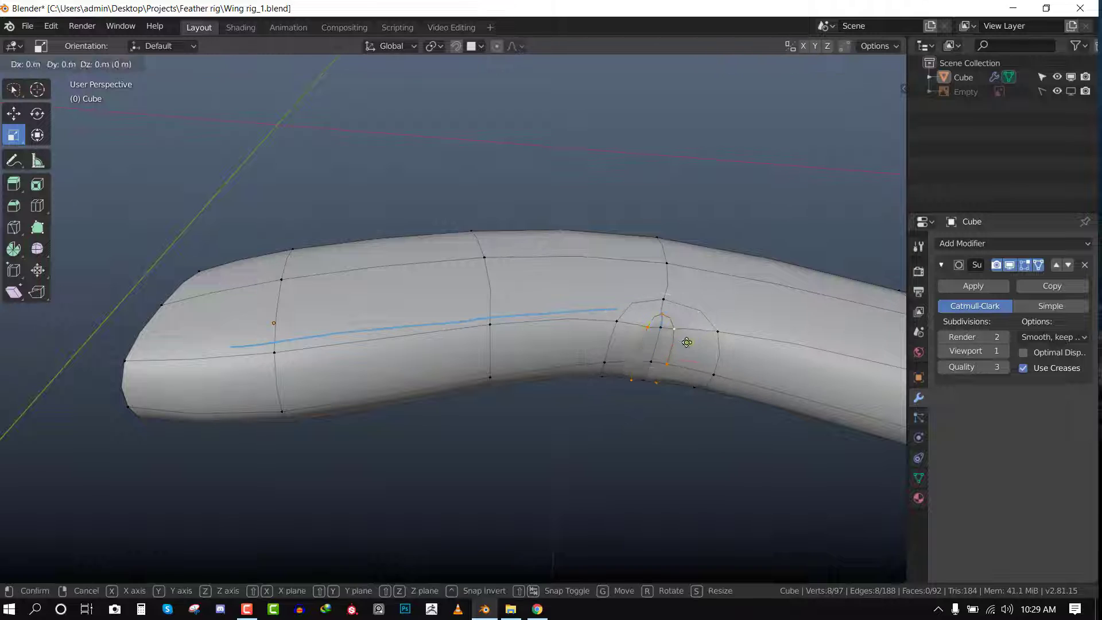
left_click(697, 345)
Select the inner loop of the inset at the wrist bend and edge-slide it slightly.
key("Tab")
scroll(697, 345, "down", 3)
middle_click_drag(696, 362, 476, 360)
scroll(440, 367, "up", 3)
key("Tab")
left_click(421, 388, "alt")
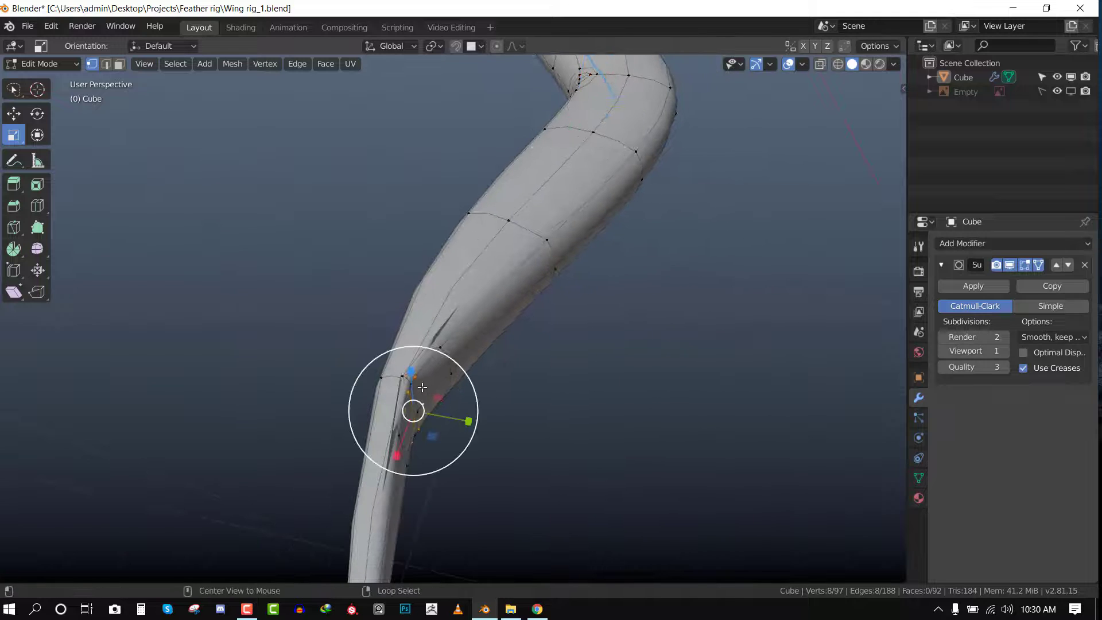
key("g")
key("g")
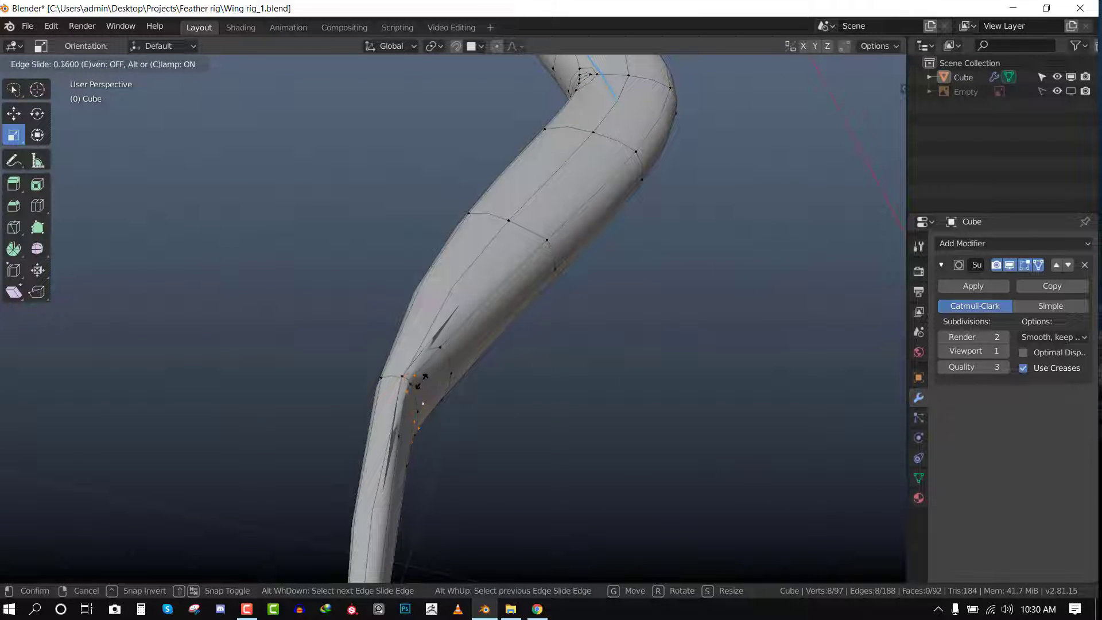
left_click(425, 376)
Vertex-slide the central wrist vertex beside the inset along its edge, away from the inner crease.
left_click(396, 378)
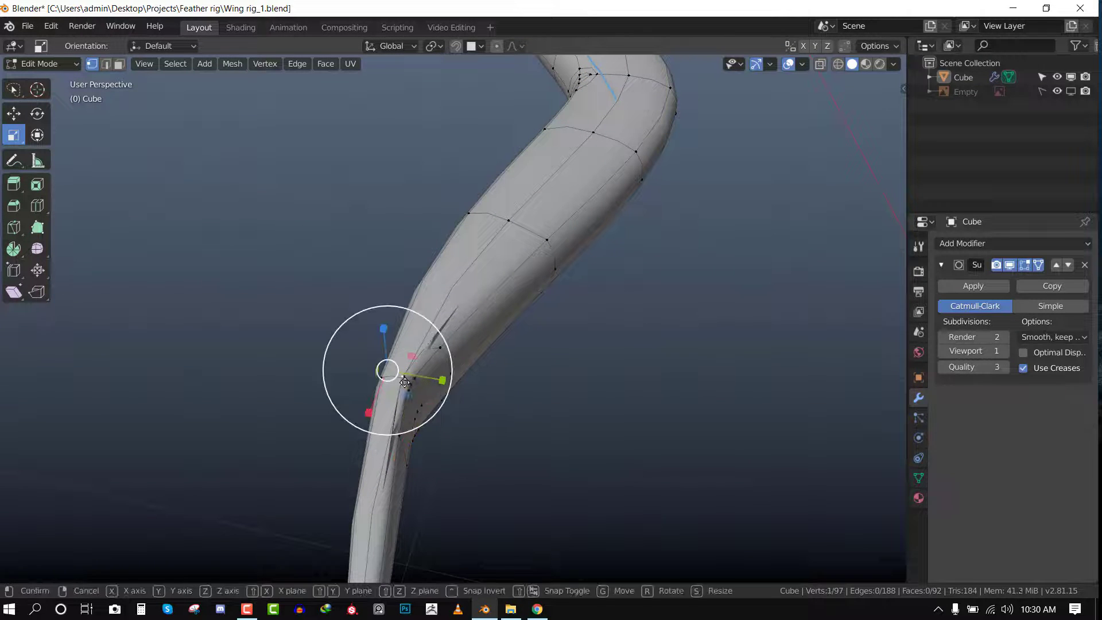
key("g")
right_click(371, 371)
middle_click_drag(425, 379, 465, 418)
key("g")
right_click(478, 428)
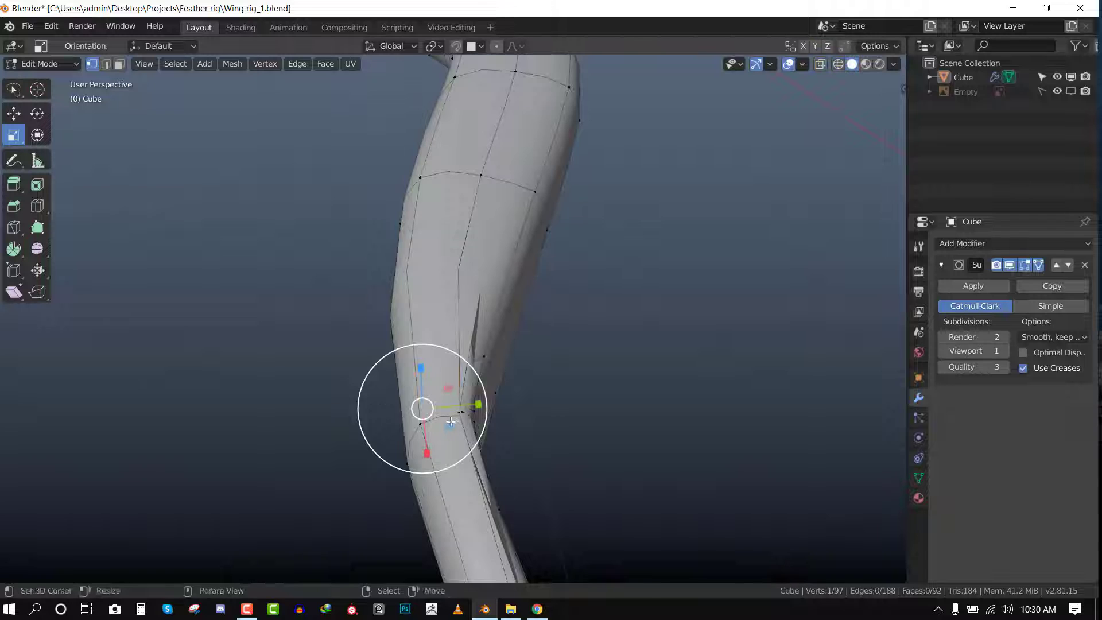
key("g")
key("g")
left_click(341, 407)
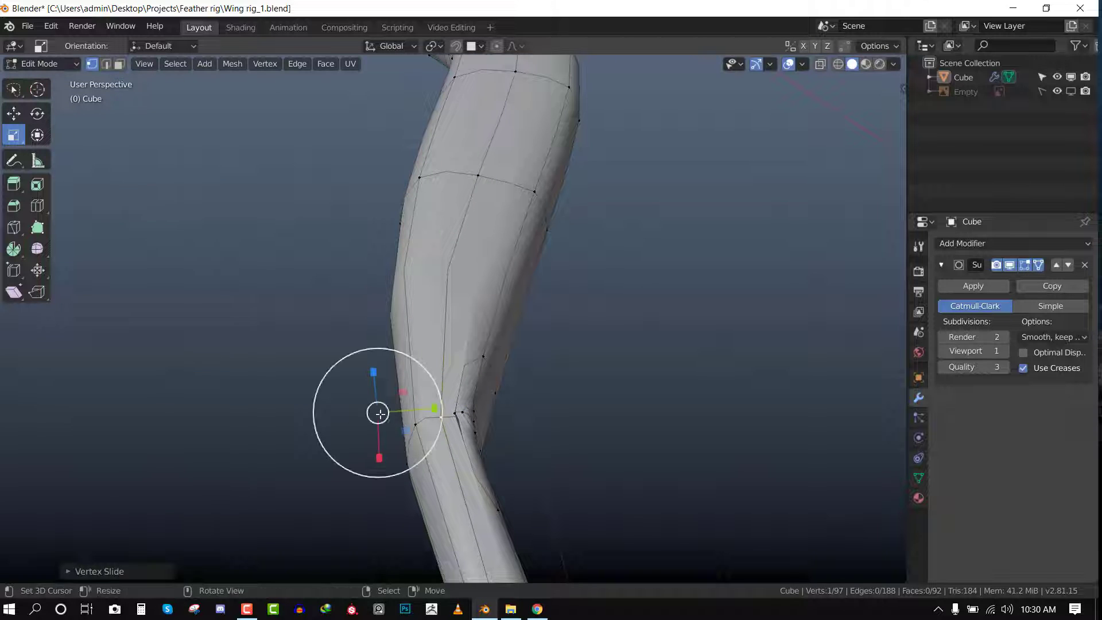
Slide the neighbouring inset vertex toward the wrist's inner crease, and move the central wrist vertex further away from it.
left_click(440, 426)
left_click(466, 415)
key("g")
key("g")
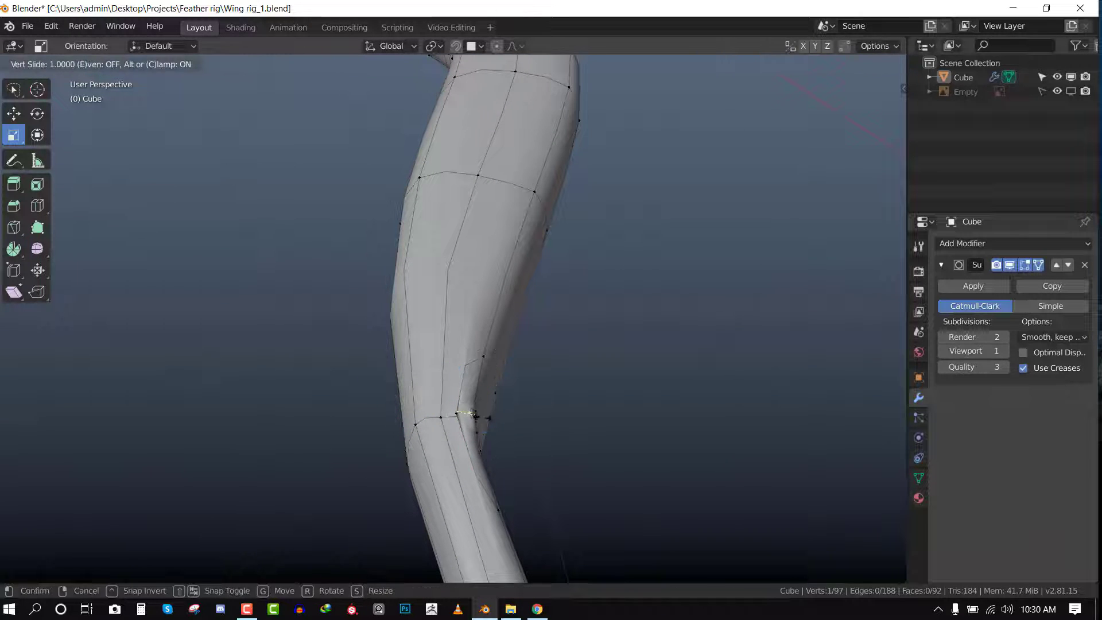
left_click(511, 426)
right_click_drag(416, 424, 419, 418)
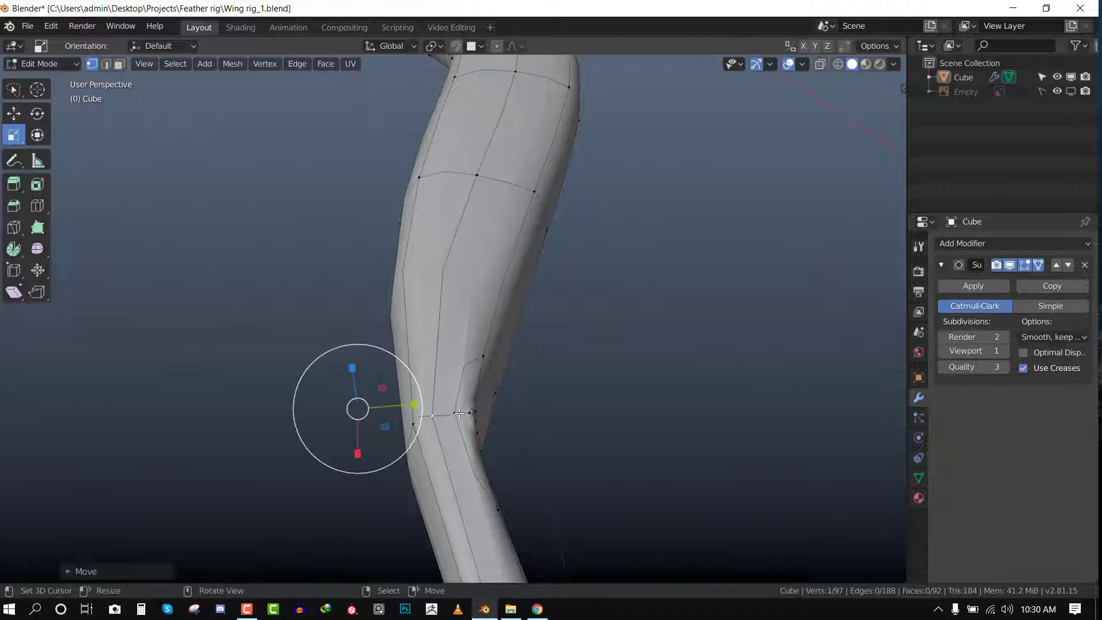
Select the outer edge loop of the inset around the wrist bend.
middle_click_drag(459, 410, 411, 369)
left_click(405, 330, "alt")
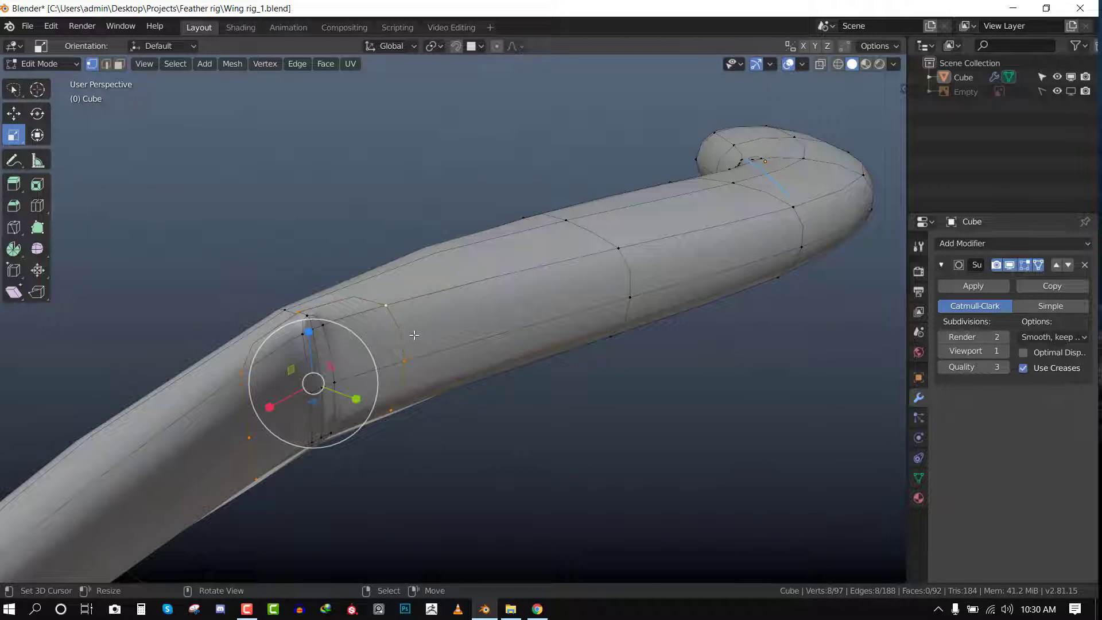
Edge-slide the selected loop next to the elbow bend along the wing arm, toward the crease.
key("g")
key("g")
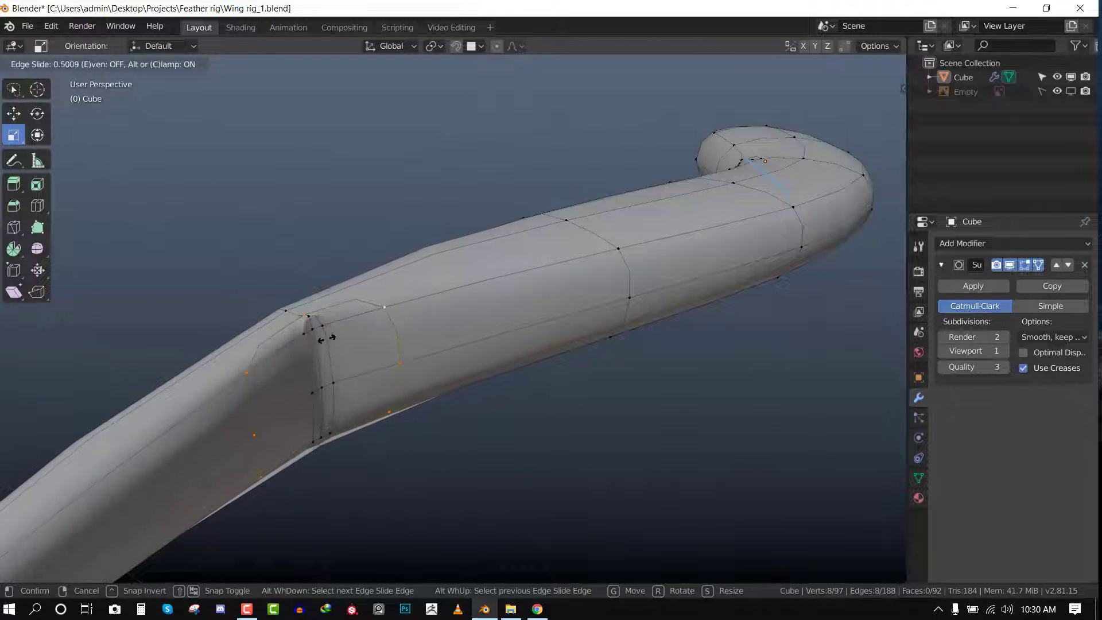
left_click(325, 345)
Examine the wing arm's shape from several angles in both Object Mode and Edit Mode.
key("Tab")
middle_click_drag(345, 363, 491, 379)
scroll(494, 376, "down", 1)
middle_click_drag(189, 367, 560, 264)
scroll(559, 267, "down", 3)
key("Tab")
middle_click_drag(494, 298, 557, 284)
scroll(493, 344, "up", 2)
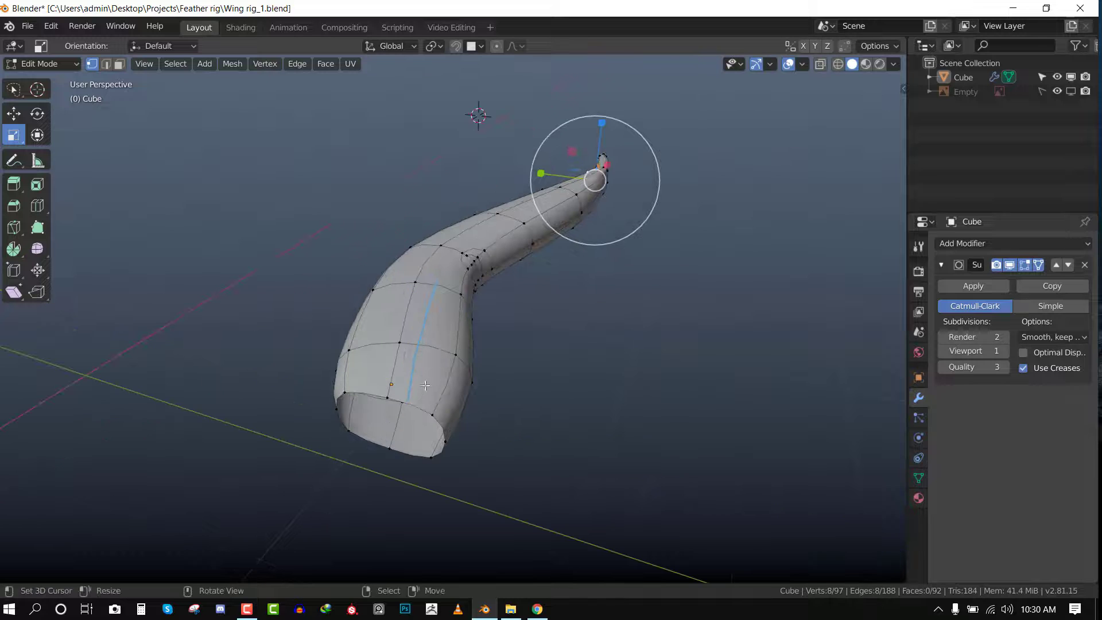
key("Tab")
scroll(435, 394, "down", 3)
middle_click_drag(435, 393, 597, 398)
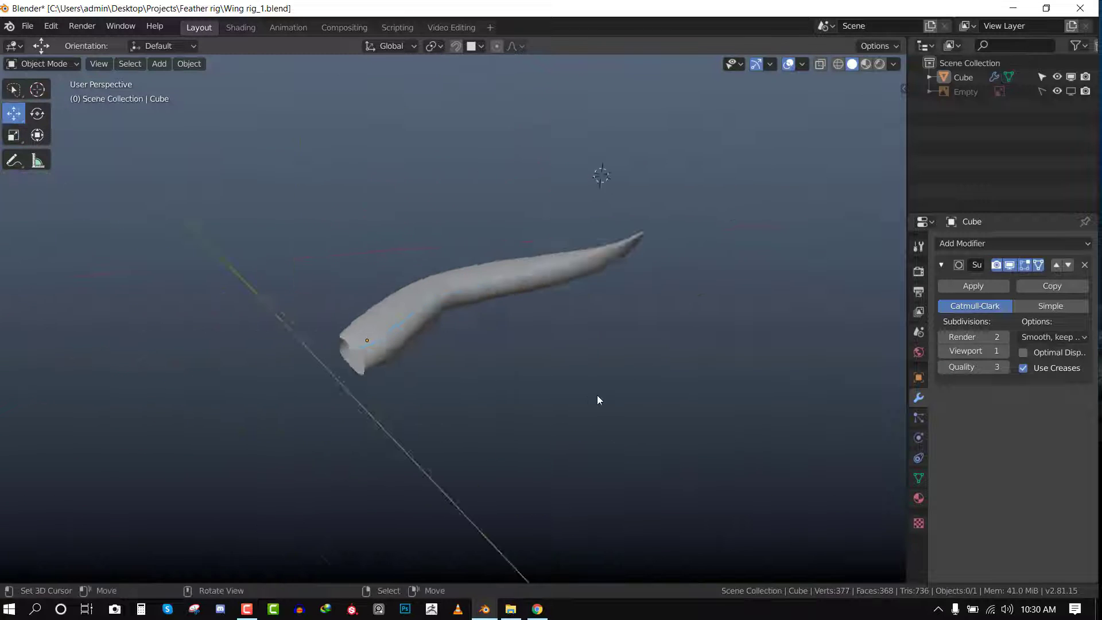
Remove the Subdivision Surface modifier from the wing arm mesh.
scroll(598, 398, "up", 3)
left_click(1084, 265)
scroll(559, 269, "up", 2)
Select the wing arm mesh and apply its object transform.
left_click(529, 283)
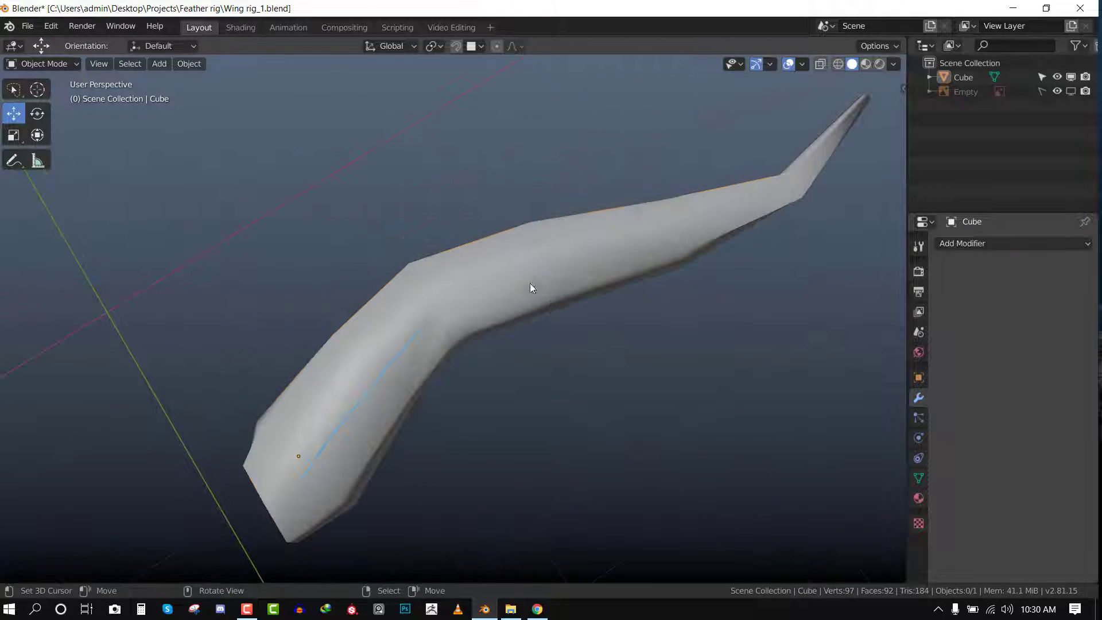
key("ctrl+a")
left_click(838, 239)
right_click(839, 239)
left_click(838, 239)
scroll(608, 281, "down", 3)
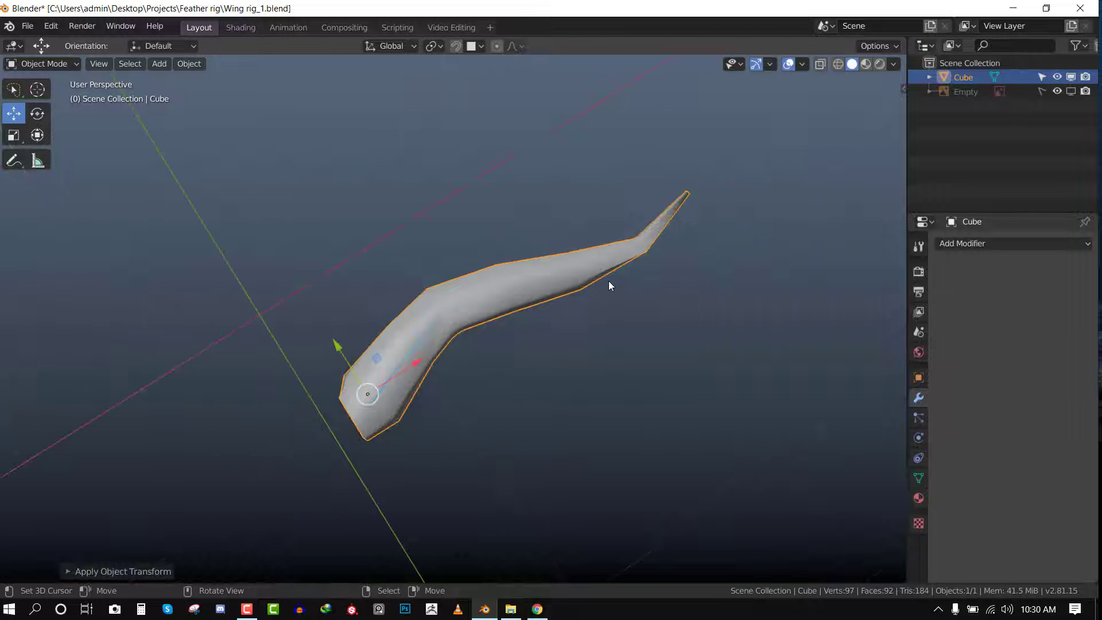
Set the wing arm's origin to its geometry.
scroll(626, 270, "up", 3)
right_click(597, 271)
mouse_move(596, 312)
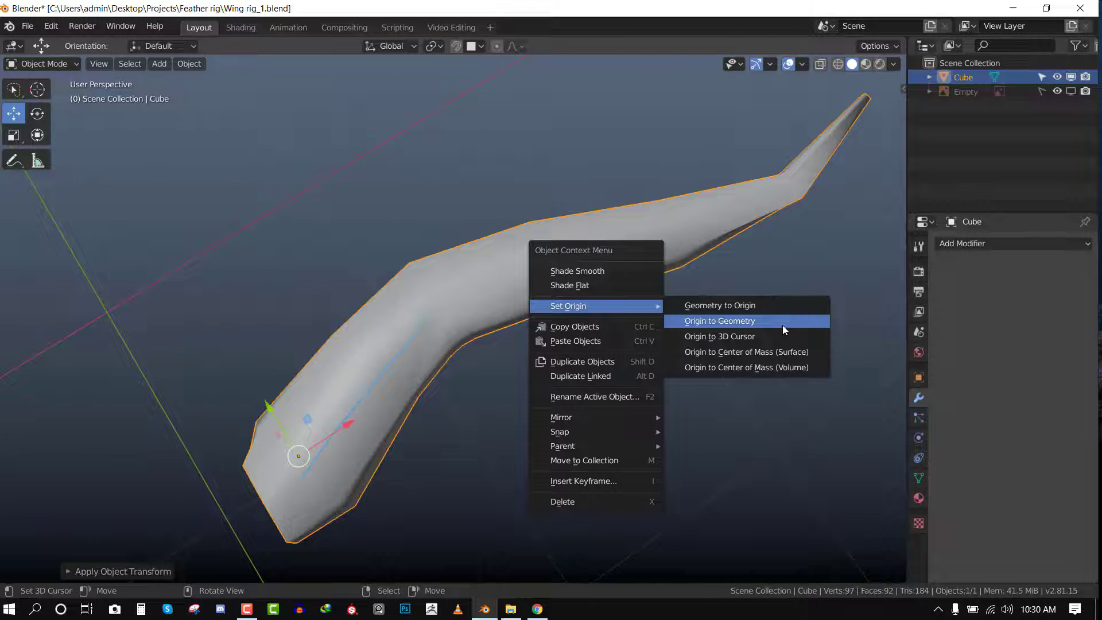
left_click(783, 320)
left_click(578, 325)
Rename the Cube object as wing and save the file.
double_click(970, 76)
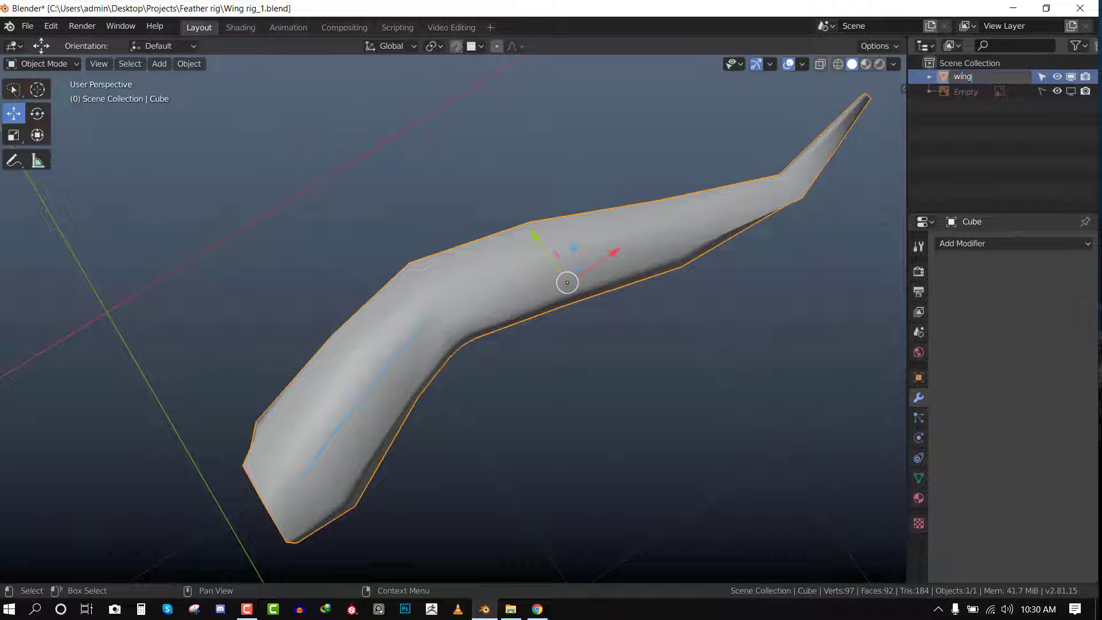
key("Return")
left_click(526, 108)
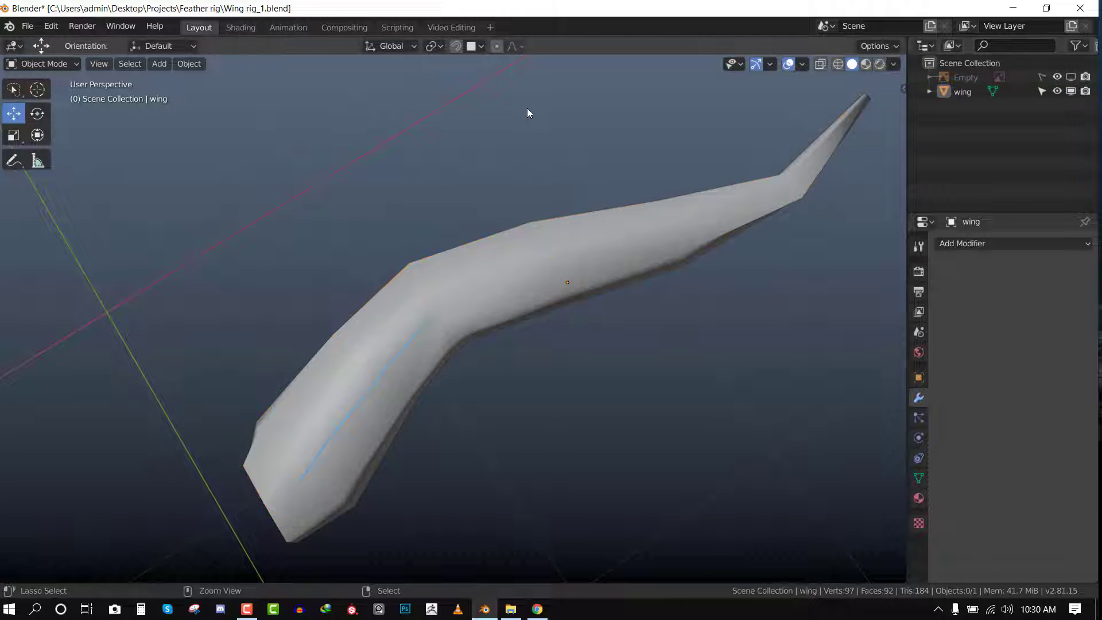
key("ctrl+s")
Align the view to top orthographic and show the Empty holding the feather reference image.
scroll(586, 150, "down", 6)
middle_click_drag(659, 202, 546, 267)
scroll(635, 153, "up", 3)
scroll(546, 267, "up", 3)
scroll(558, 253, "down", 4)
key("KP_7")
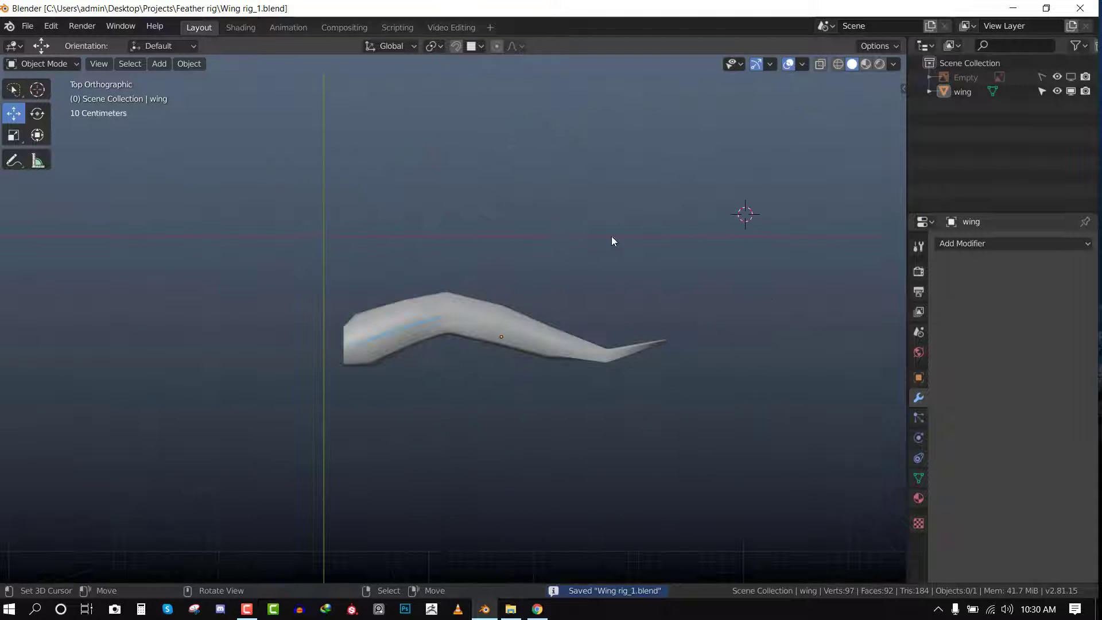
left_click(1070, 77)
Examine the feather groups in the wing reference image, from the scapulars to the primaries.
scroll(523, 256, "up", 3)
middle_click_drag(585, 288, 620, 359, "shift")
scroll(523, 258, "up", 1)
scroll(535, 300, "down", 3)
scroll(566, 302, "up", 1)
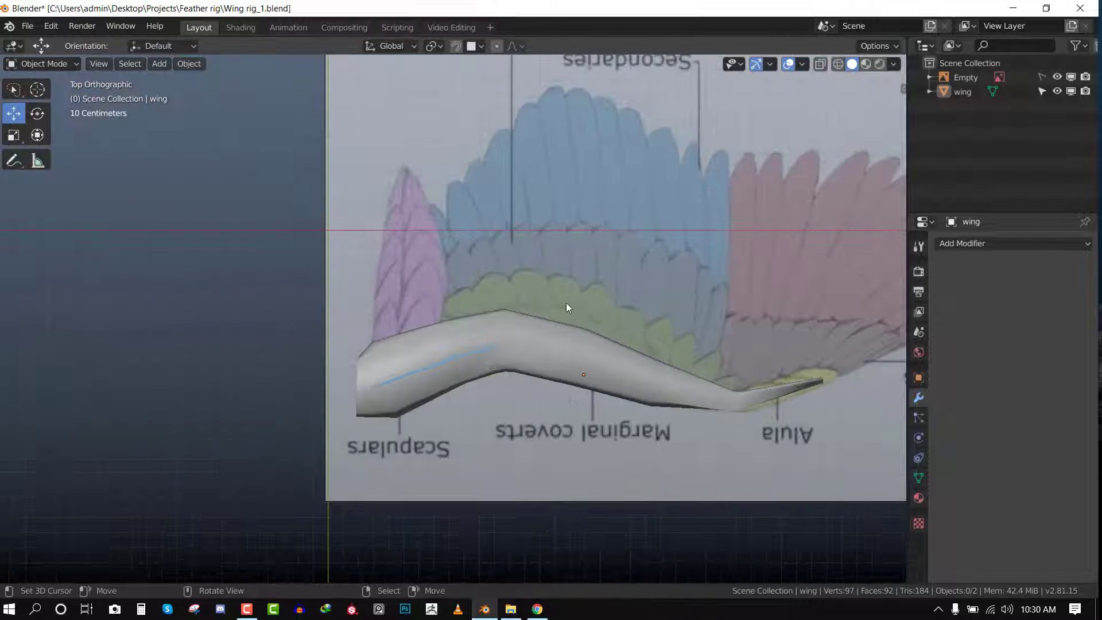
middle_click_drag(431, 313, 255, 318, "shift")
scroll(505, 314, "up", 2)
middle_click_drag(669, 284, 516, 275, "shift")
scroll(571, 293, "down", 4)
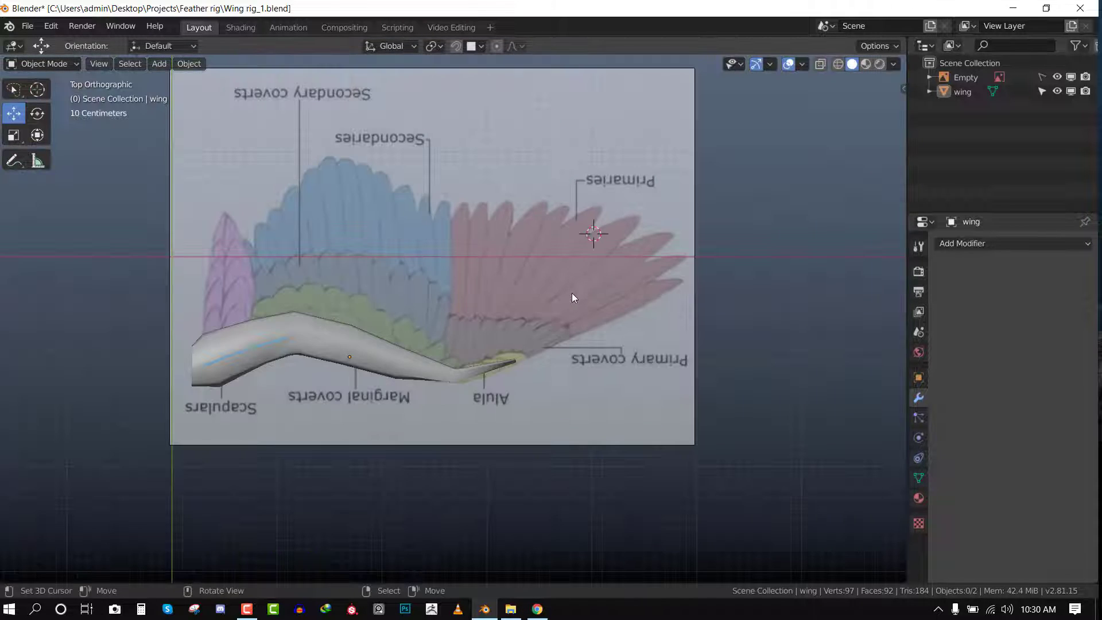
scroll(659, 362, "up", 1)
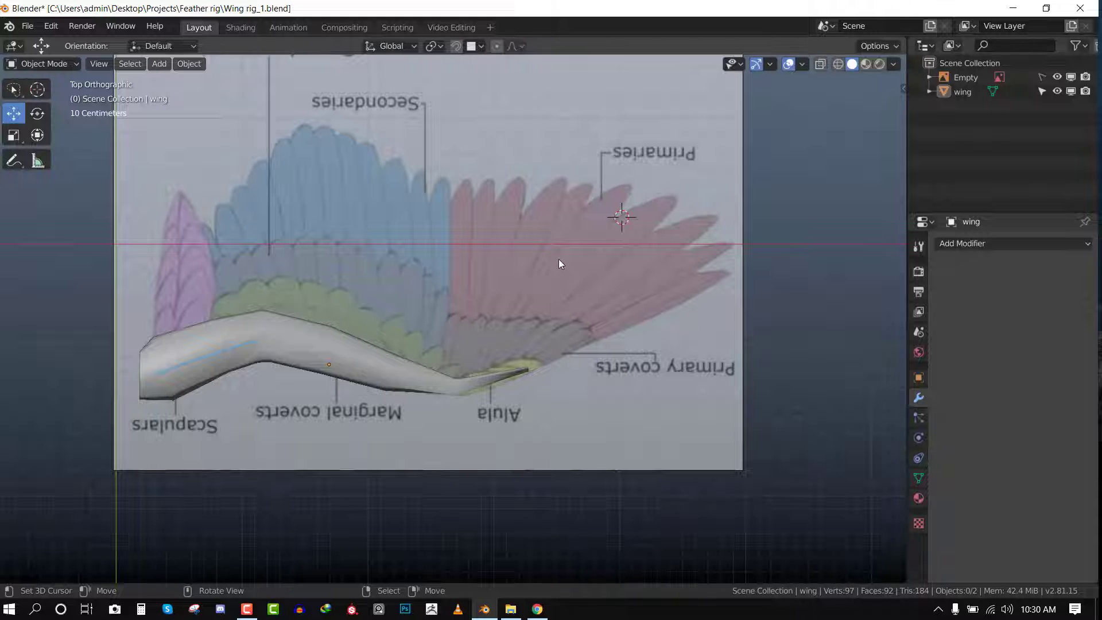
scroll(566, 260, "up", 2)
scroll(536, 268, "down", 2)
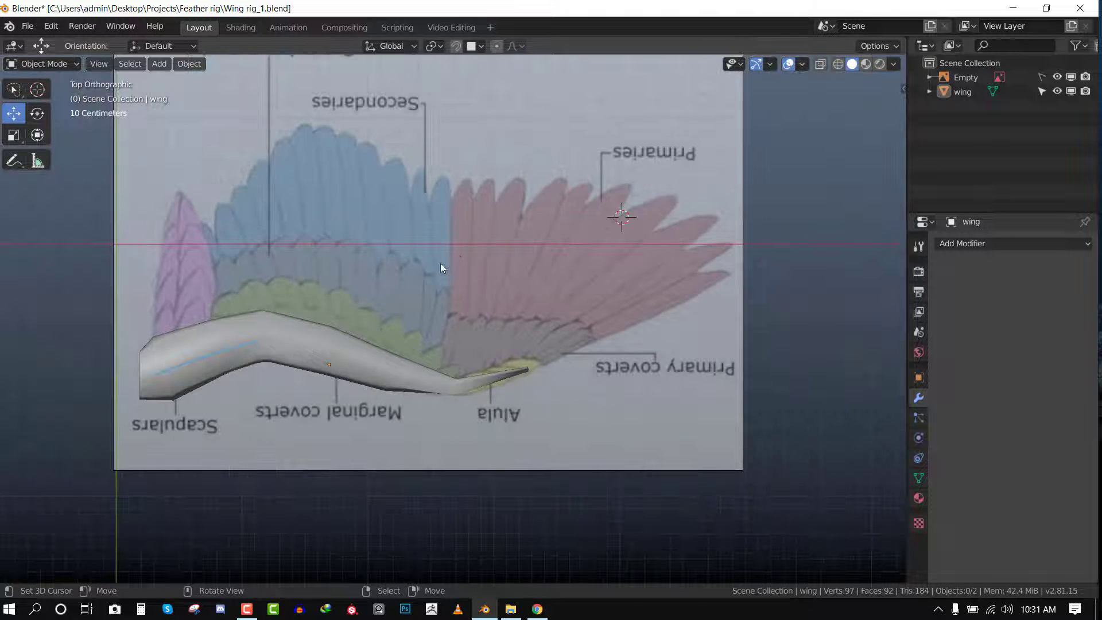
scroll(486, 249, "up", 3)
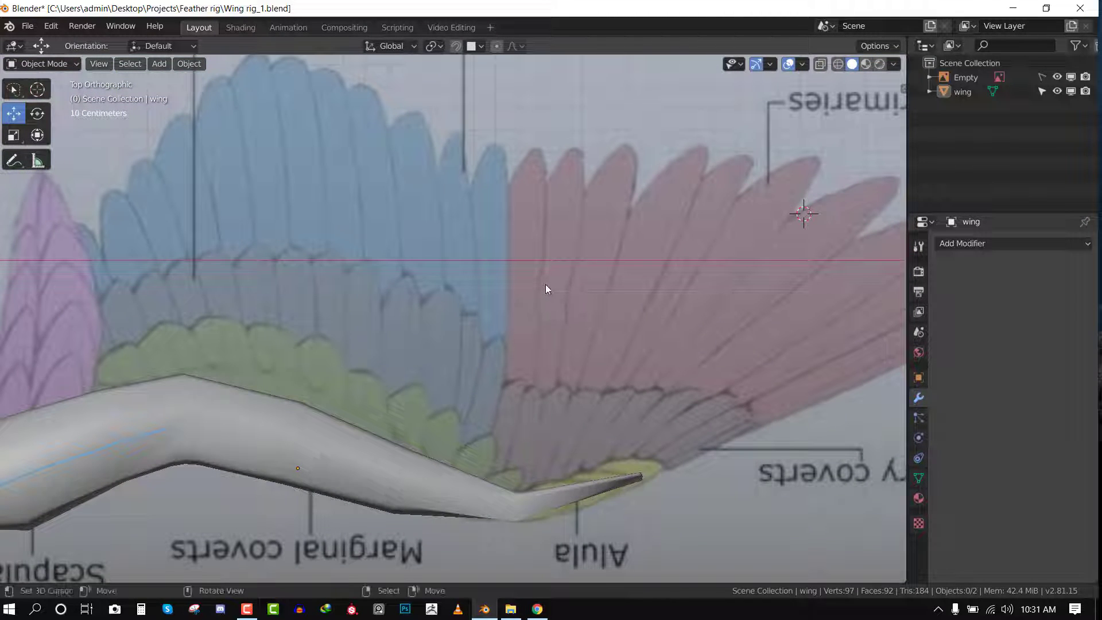
scroll(545, 284, "down", 4)
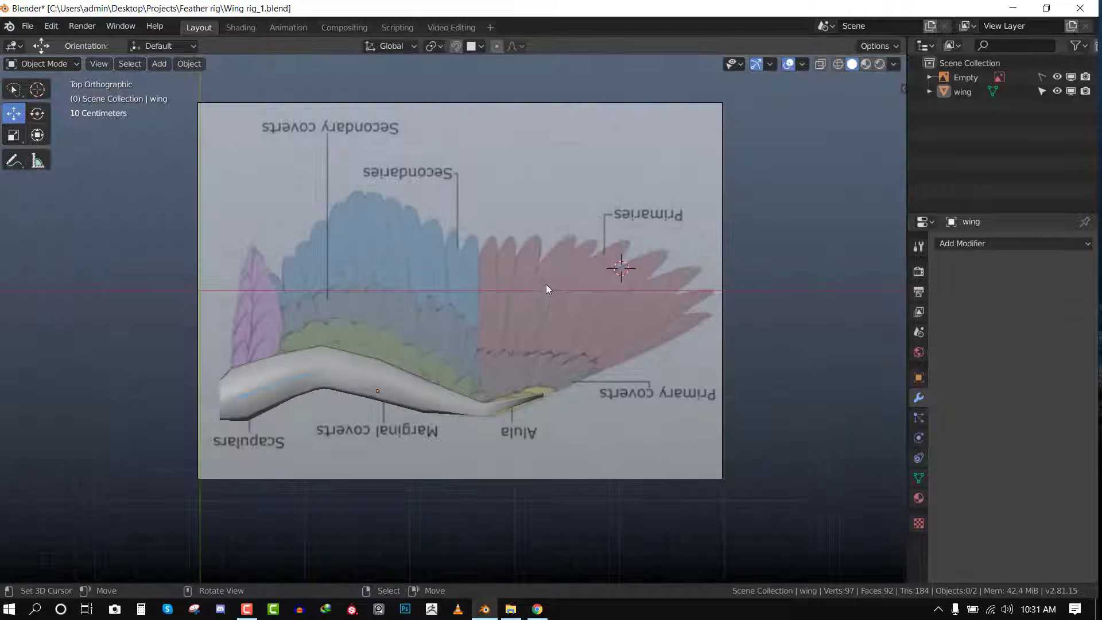
scroll(544, 270, "up", 3)
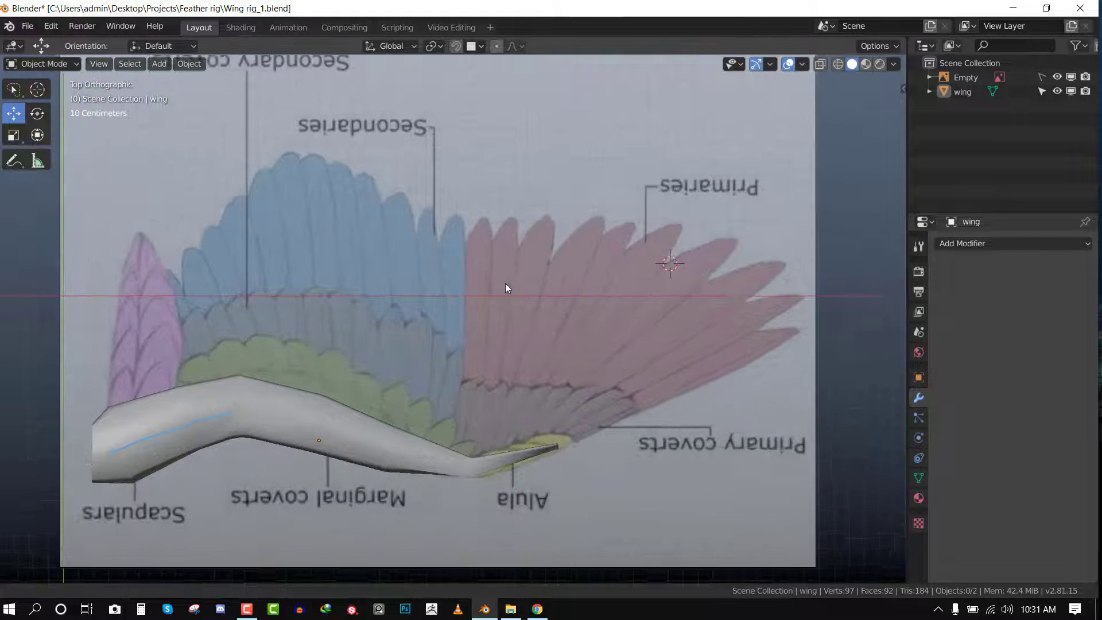
scroll(635, 326, "down", 2)
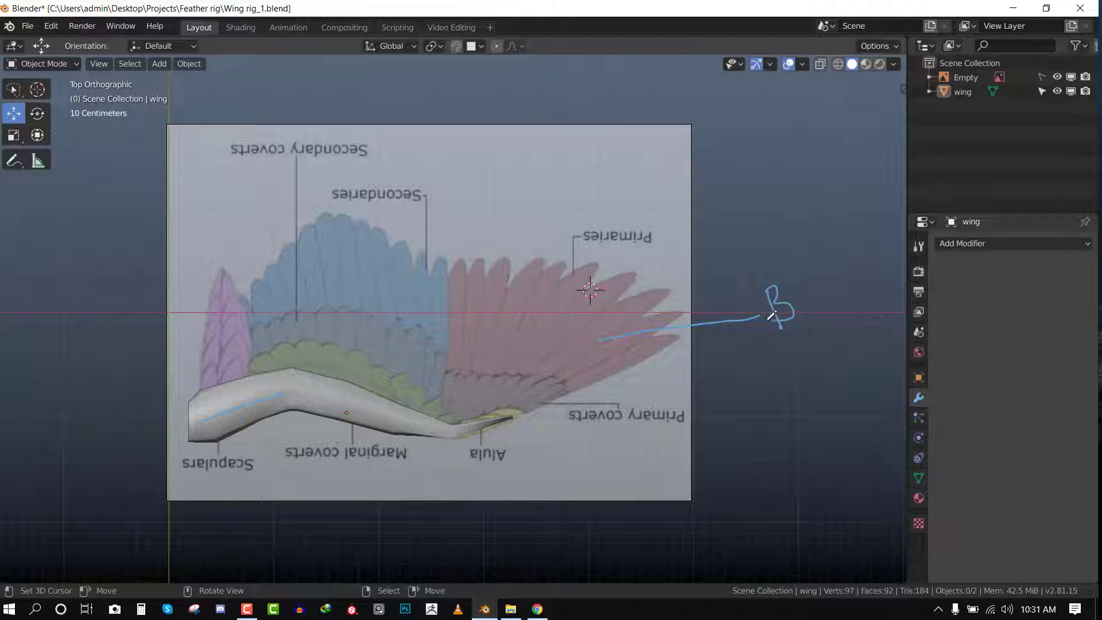
Annotate the reference's feather groups with handwritten labels: "Big fe" for the primaries, "medium" for the primary coverts, "Small" for the small coverts beside the alula.
middle_click_drag(770, 315, 738, 311, "shift")
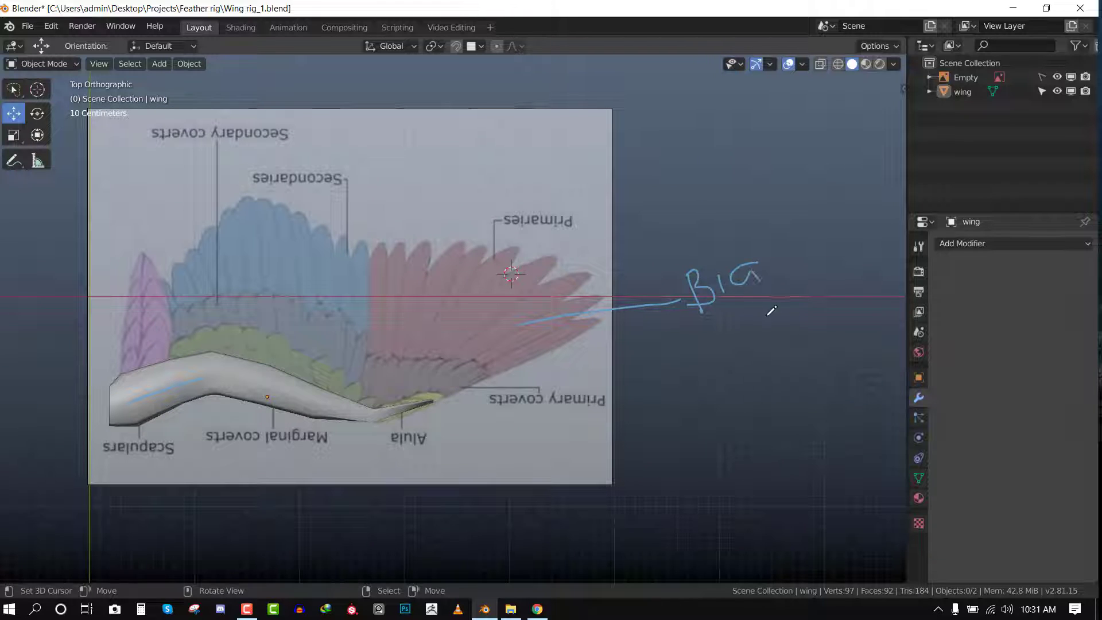
mouse_move(803, 248)
left_mouse_down()
mouse_move(793, 289)
mouse_move(809, 264)
left_mouse_up()
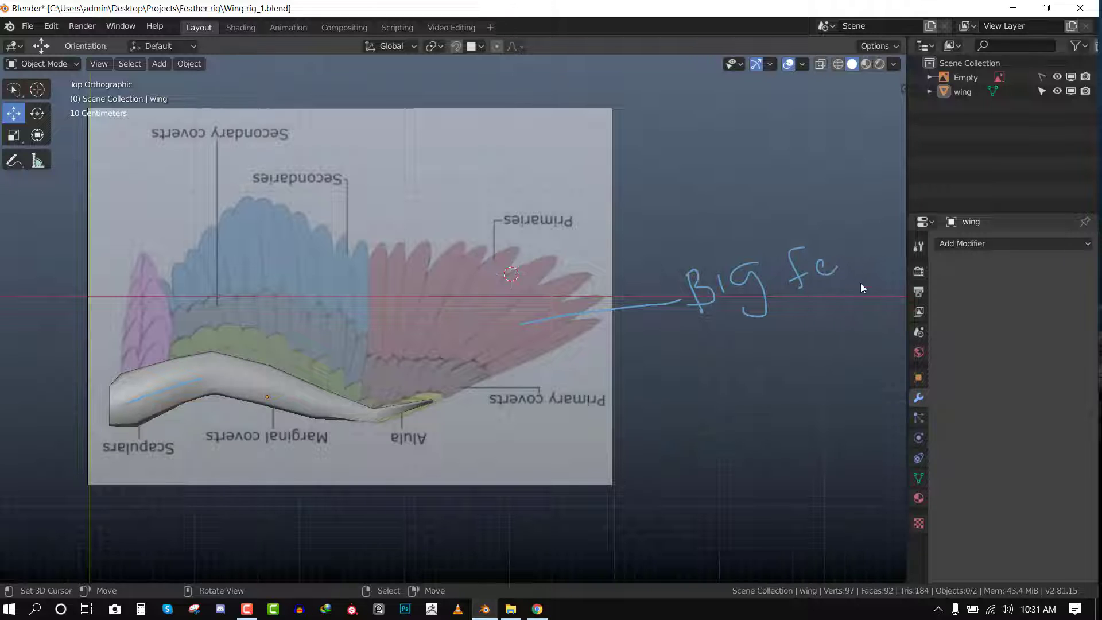
middle_click_drag(396, 329, 407, 241, "shift")
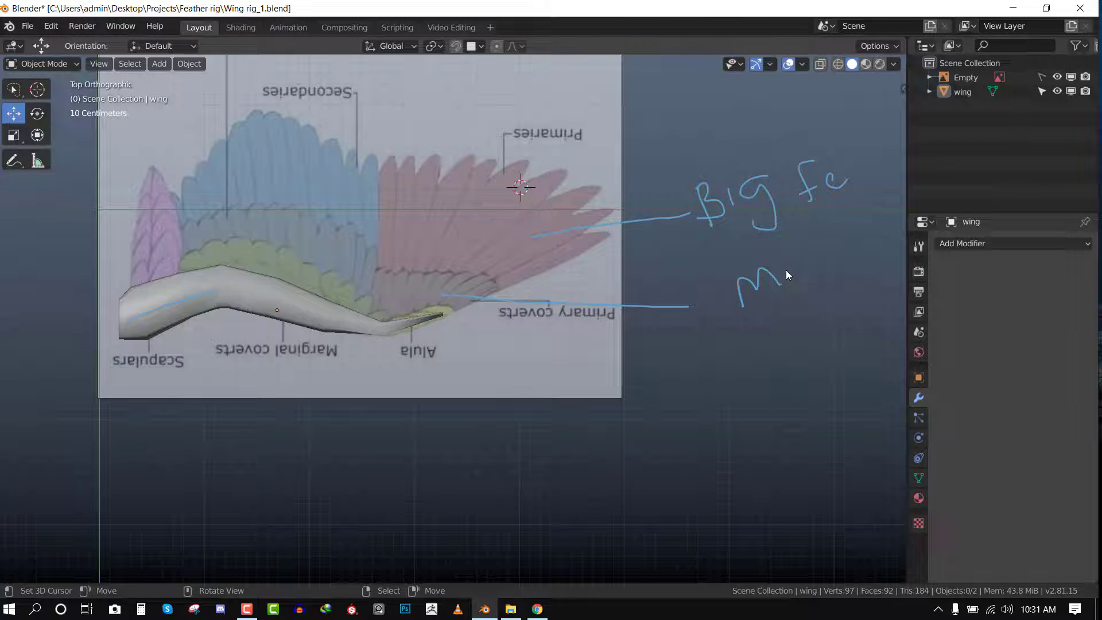
left_click_drag(788, 259, 824, 247)
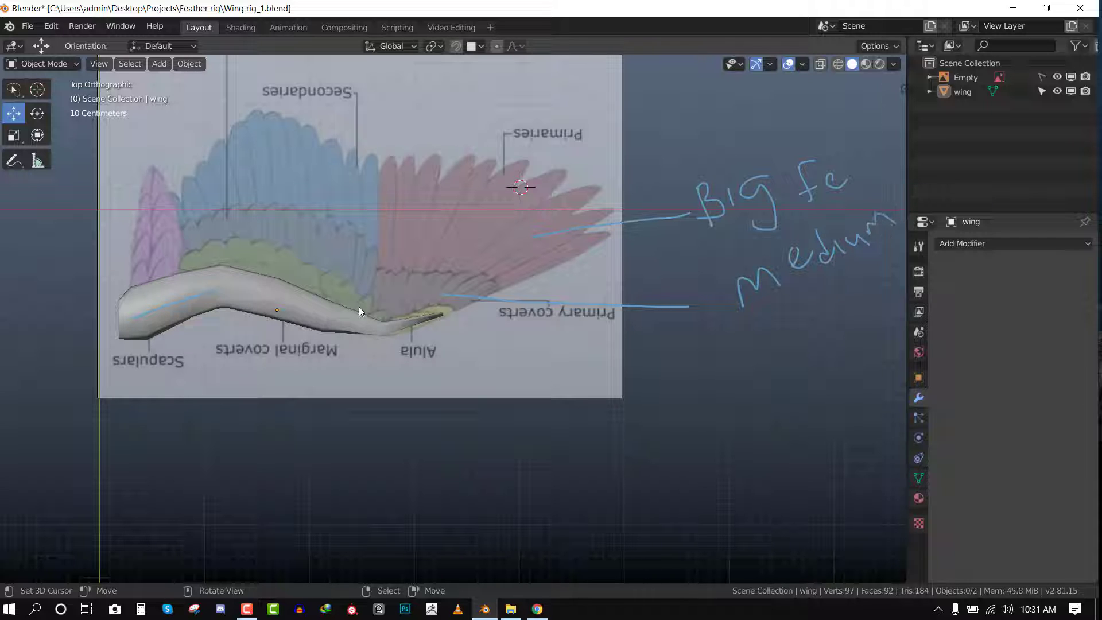
middle_click_drag(360, 312, 310, 237, "shift")
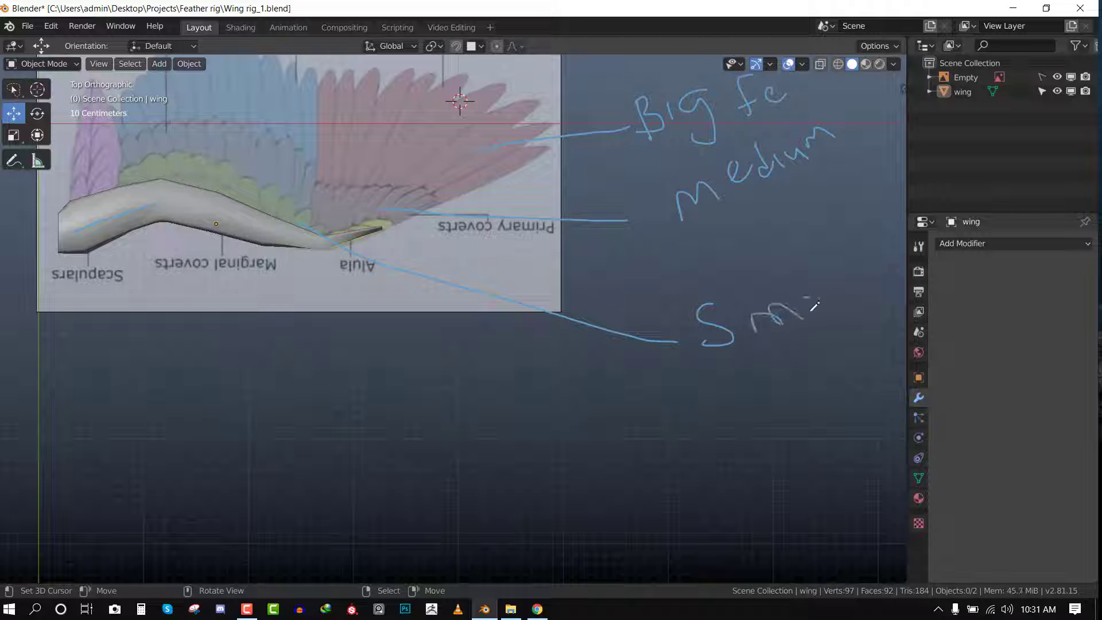
scroll(684, 297, "down", 3)
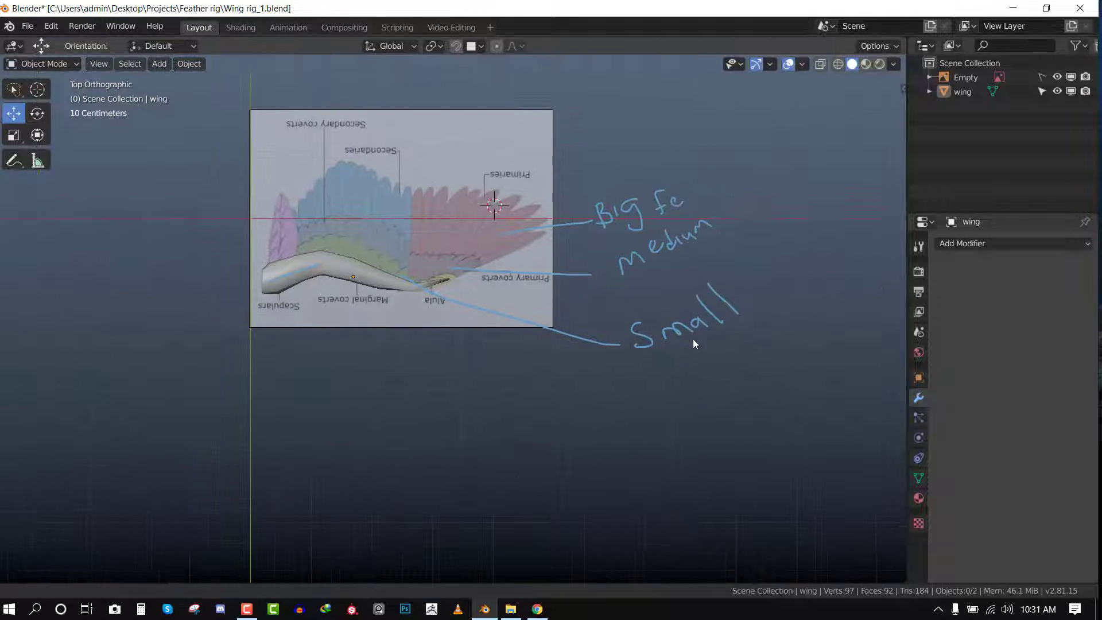
Hide the wing mesh in the viewport so the reference image is unobstructed in top view.
middle_click_drag(696, 344, 716, 256)
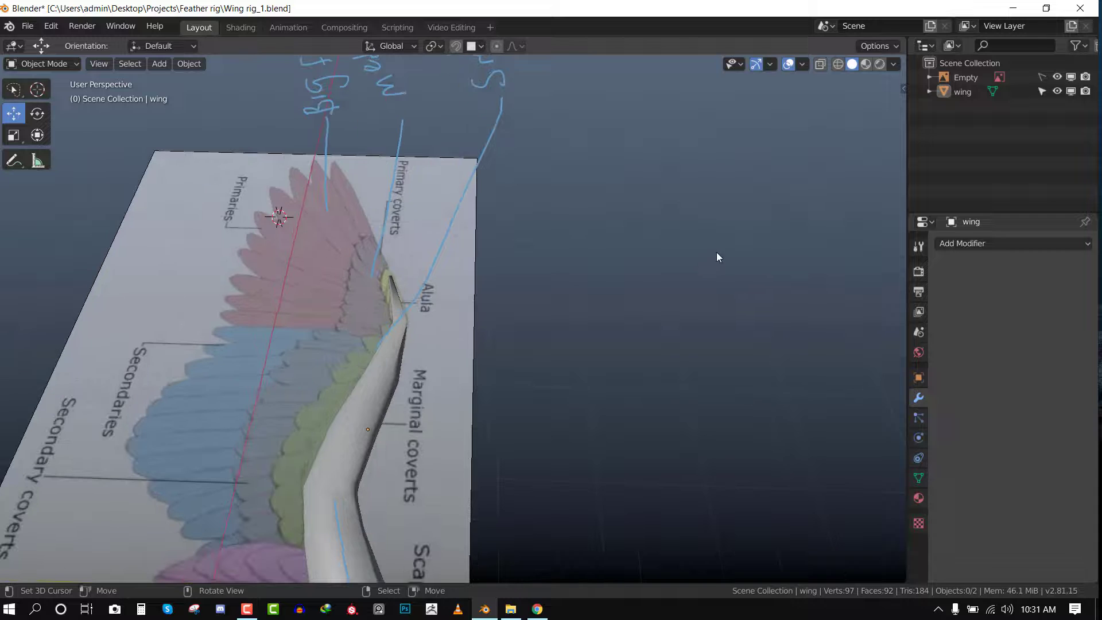
left_click(1071, 90)
middle_click_drag(511, 301, 438, 322)
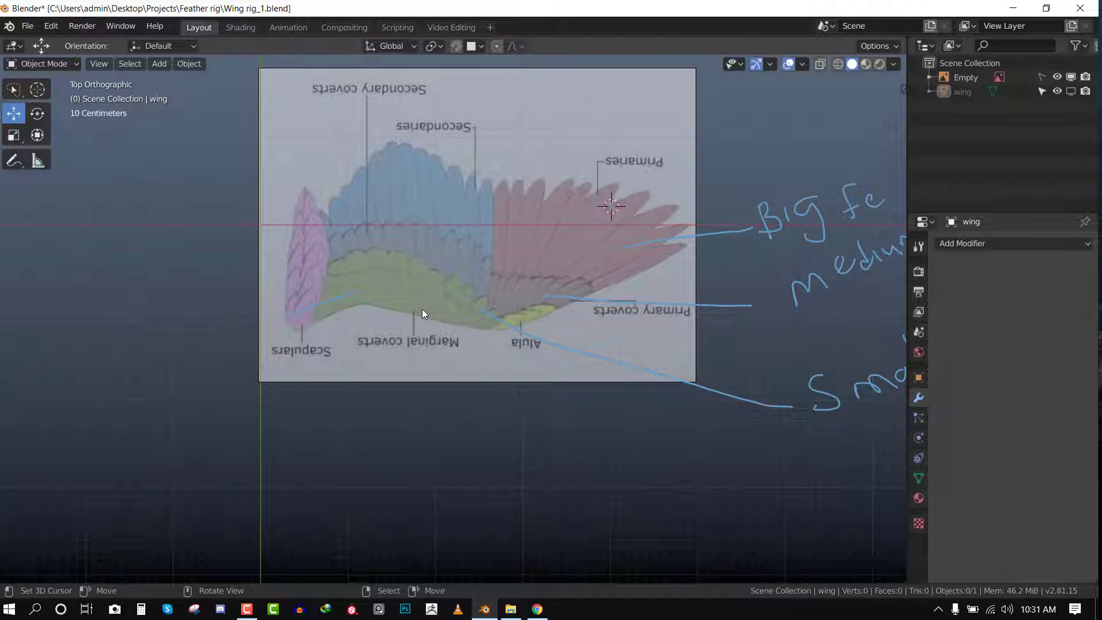
Draw an annotation line out from the marginal coverts and label it "mi".
mouse_move(423, 312)
left_mouse_down()
mouse_move(534, 409)
mouse_move(608, 451)
left_mouse_up()
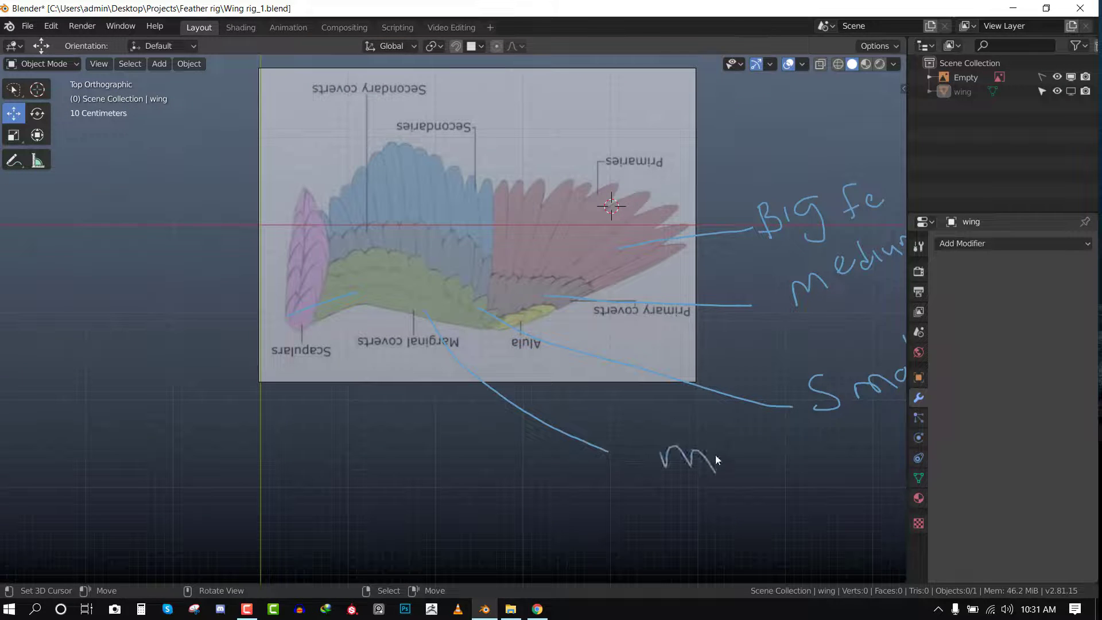
middle_click_drag(733, 460, 617, 416, "shift")
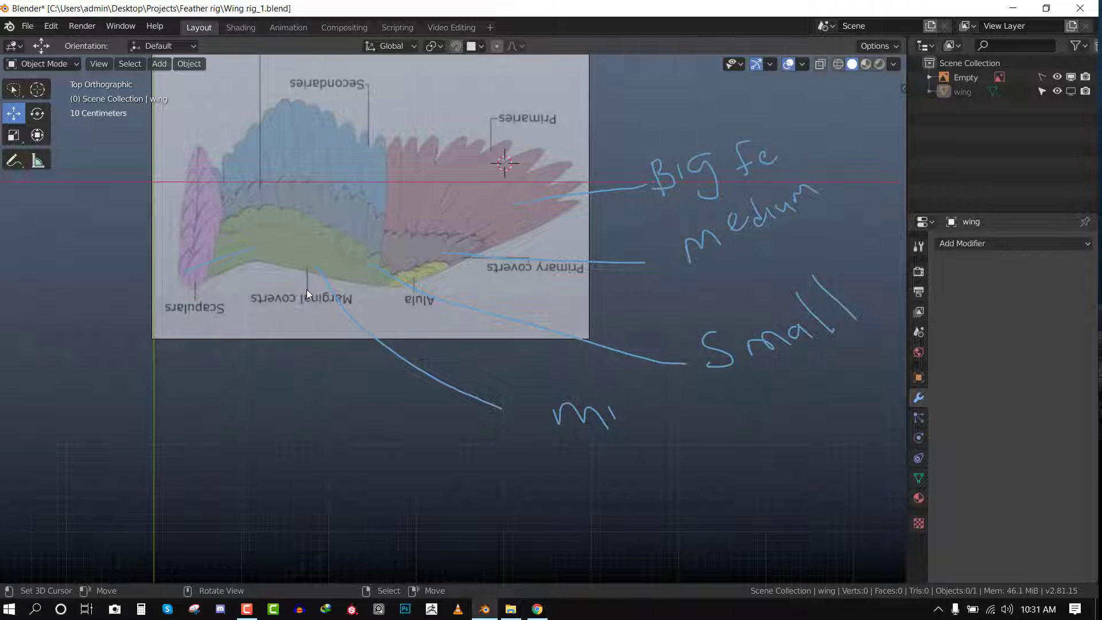
Draw a large freehand annotation loop around the secondaries and primaries of the reference wing.
scroll(356, 268, "up", 2)
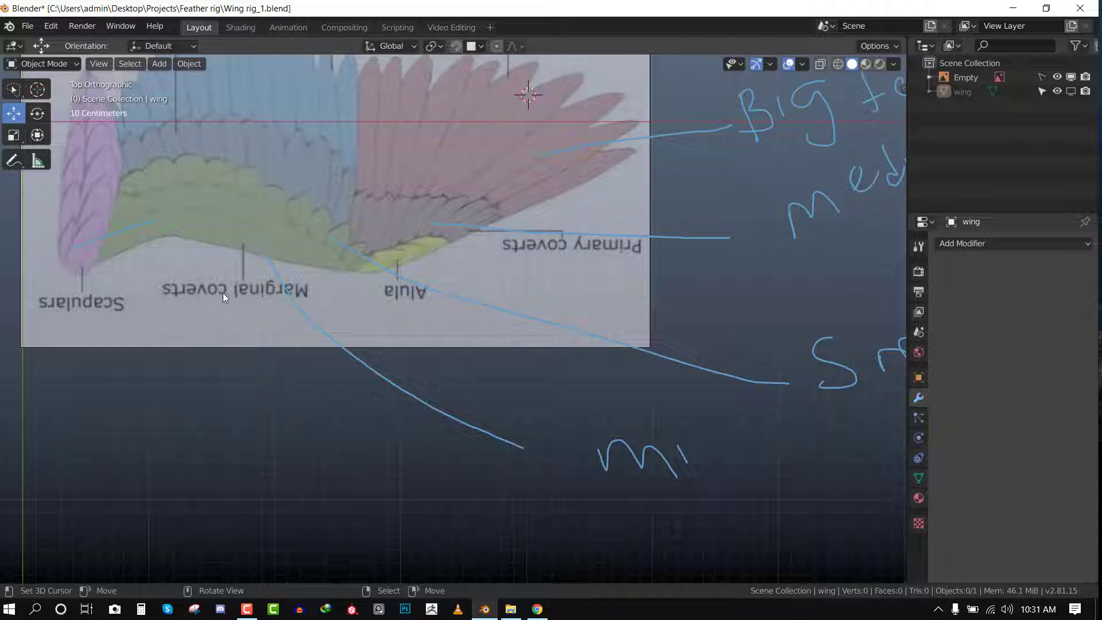
middle_click_drag(293, 227, 406, 261)
key("KP_7")
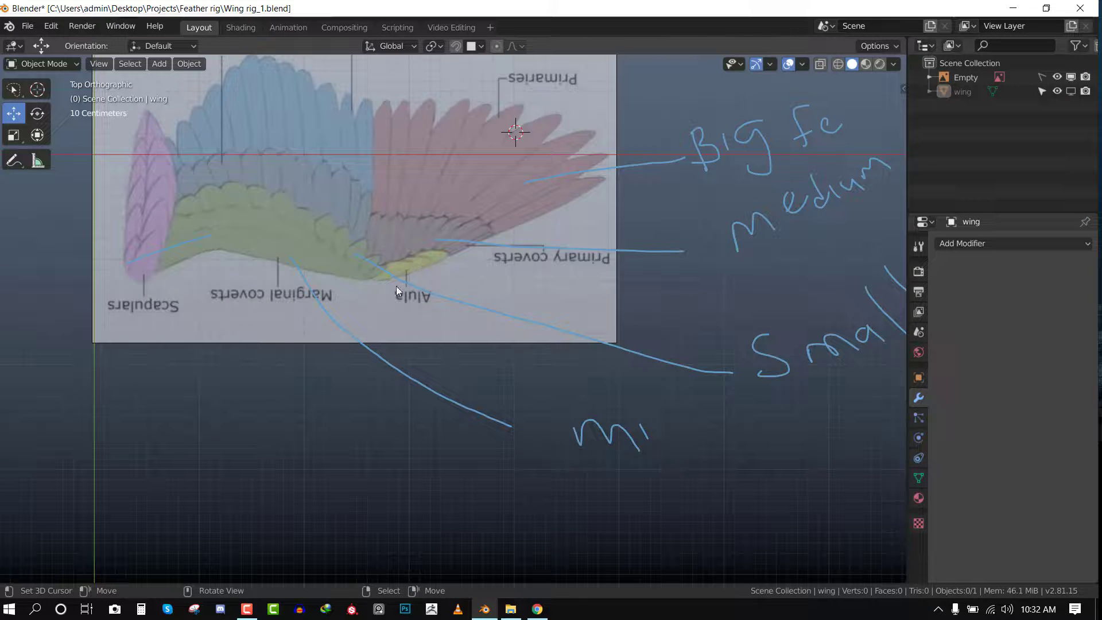
scroll(428, 227, "down", 1)
middle_click_drag(449, 227, 458, 286, "shift")
scroll(465, 257, "up", 2)
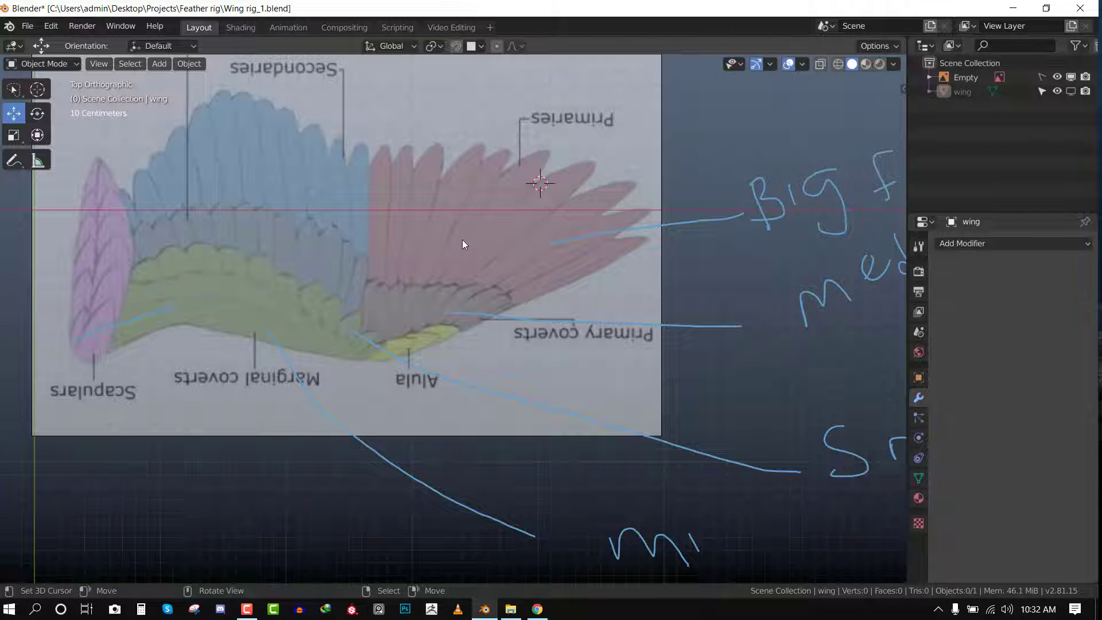
scroll(453, 252, "down", 3)
scroll(456, 220, "up", 3)
scroll(453, 219, "down", 3)
scroll(455, 223, "up", 2)
left_click_drag(183, 125, 568, 166)
scroll(550, 203, "down", 2)
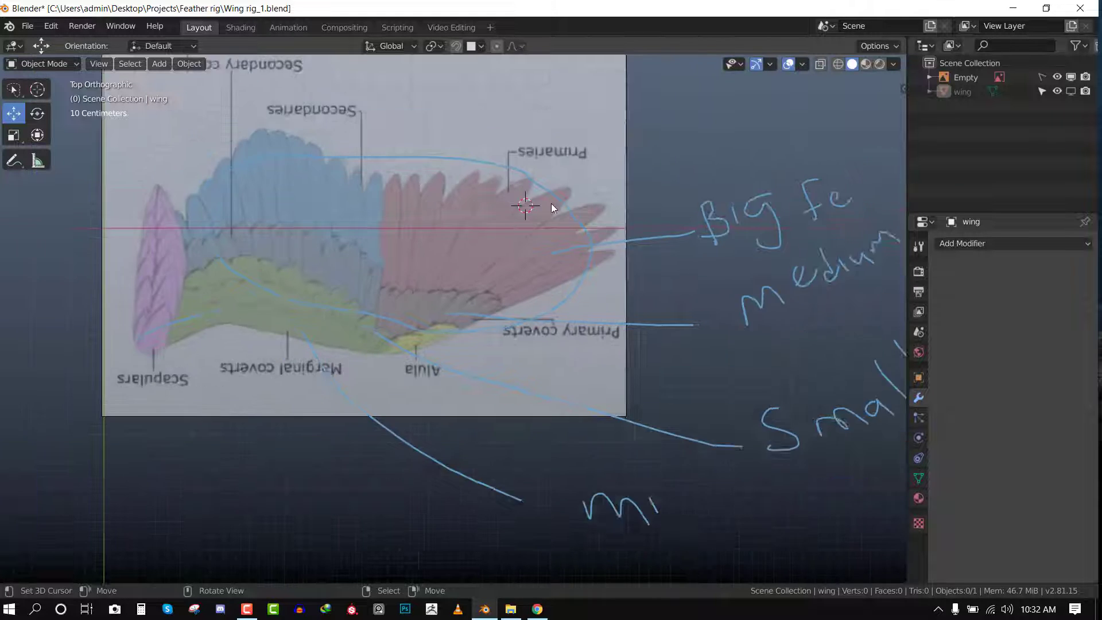
Change the color of the Note annotation layer from blue to orange.
key("n")
left_click(766, 477)
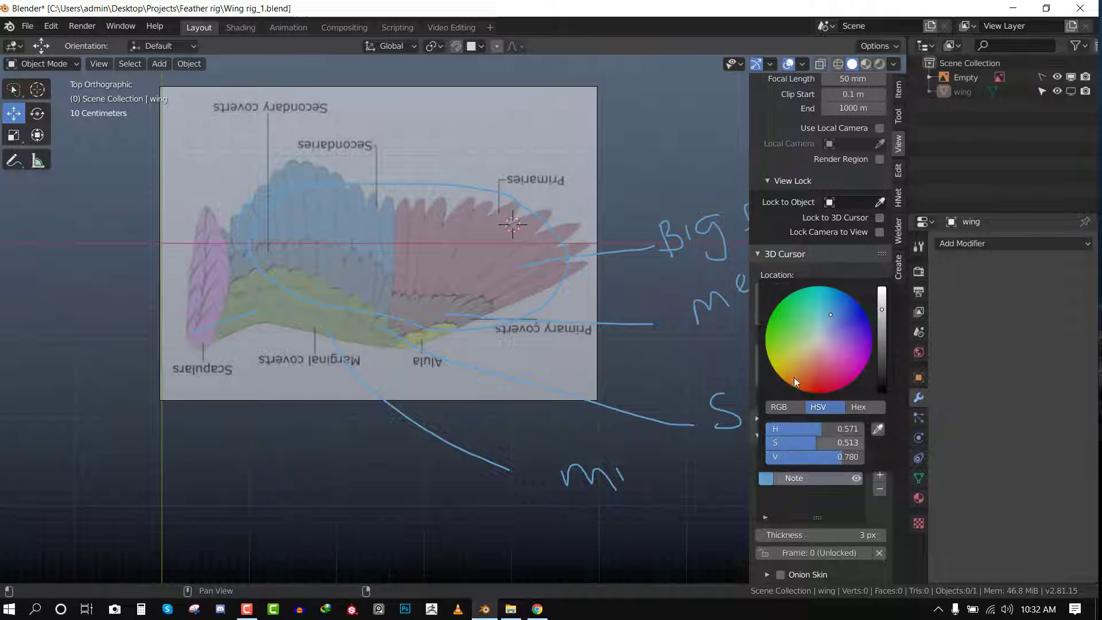
left_click(793, 377)
key("n")
Sketch a narrow upright feather annotation with a center line and three cross lines above the "Big fe" label.
scroll(332, 229, "up", 4)
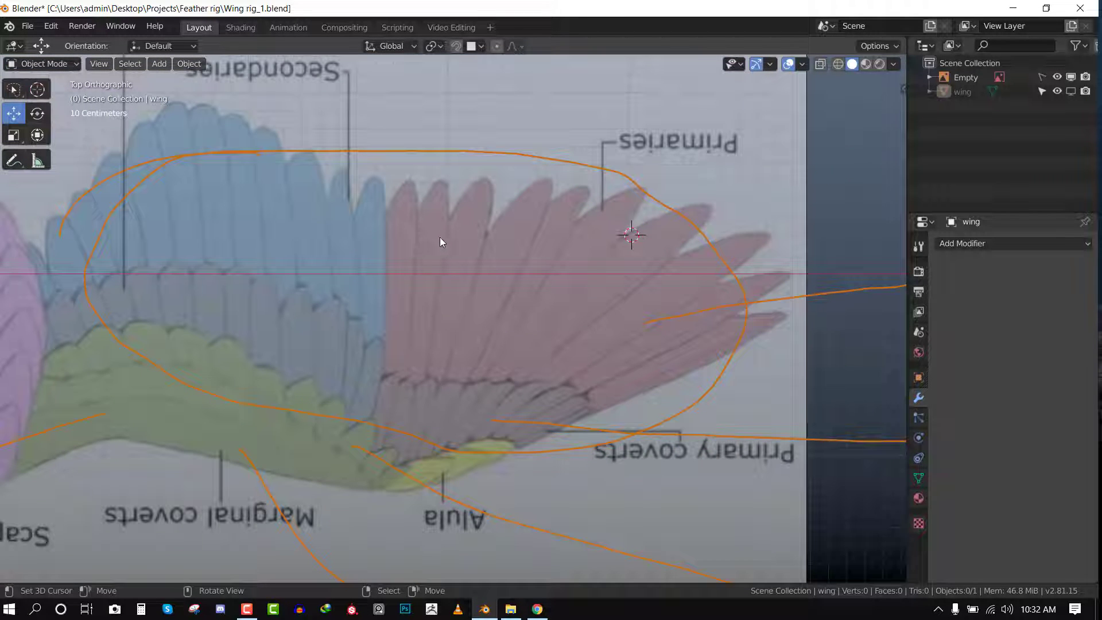
scroll(440, 237, "down", 3)
middle_click_drag(517, 239, 346, 242, "shift")
middle_click_drag(585, 183, 565, 202, "shift")
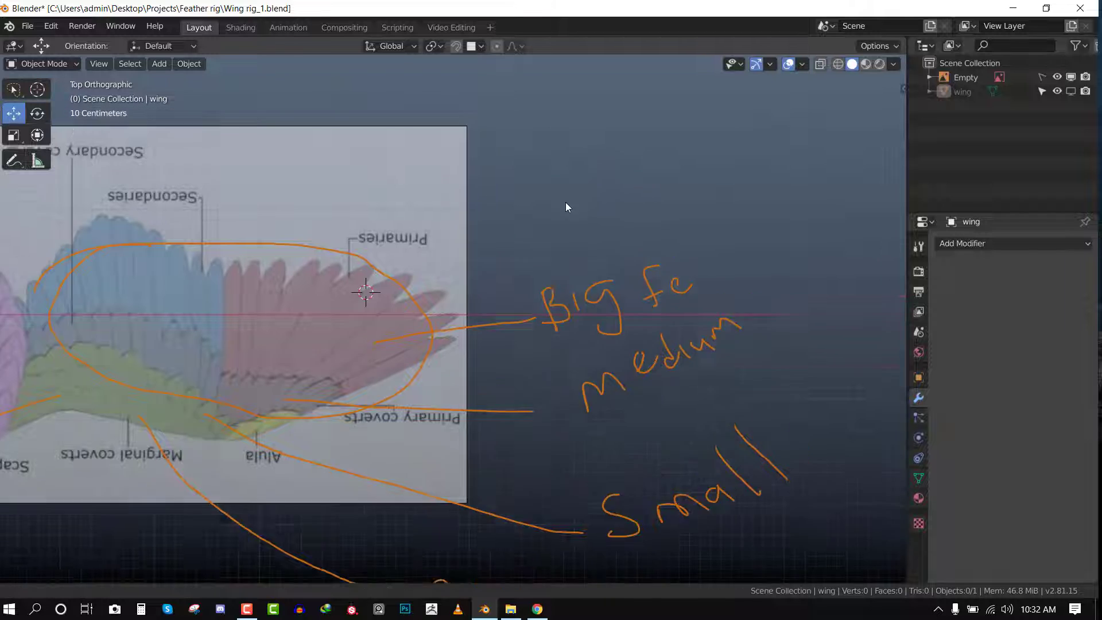
mouse_move(652, 98)
left_mouse_down()
mouse_move(677, 239)
mouse_move(634, 167)
mouse_move(652, 102)
mouse_move(667, 215)
left_mouse_up()
left_click_drag(633, 163, 676, 158)
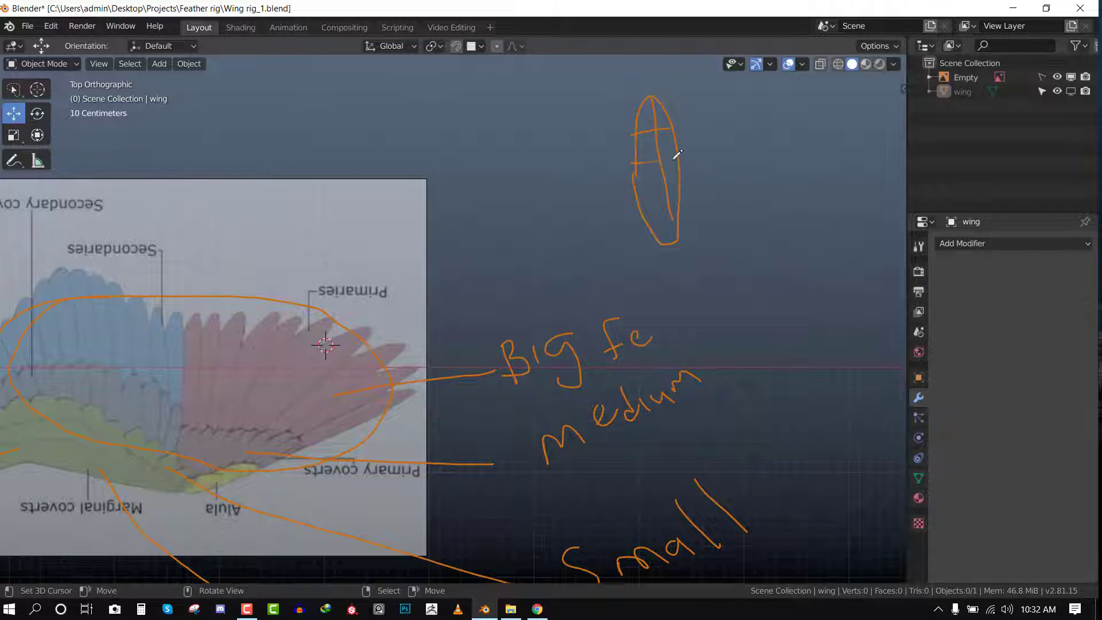
left_click_drag(639, 194, 679, 200)
middle_click_drag(272, 289, 519, 136, "shift")
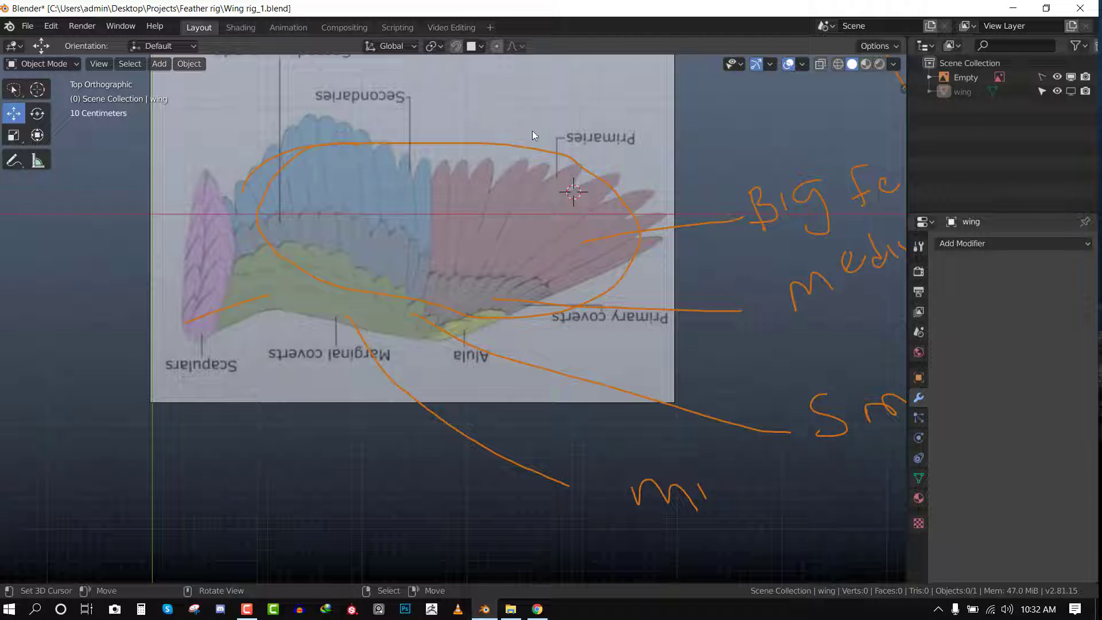
Examine the labelled feather groups on the reference wing and the feather sketch in top and front view.
scroll(659, 194, "down", 3)
scroll(687, 229, "up", 2)
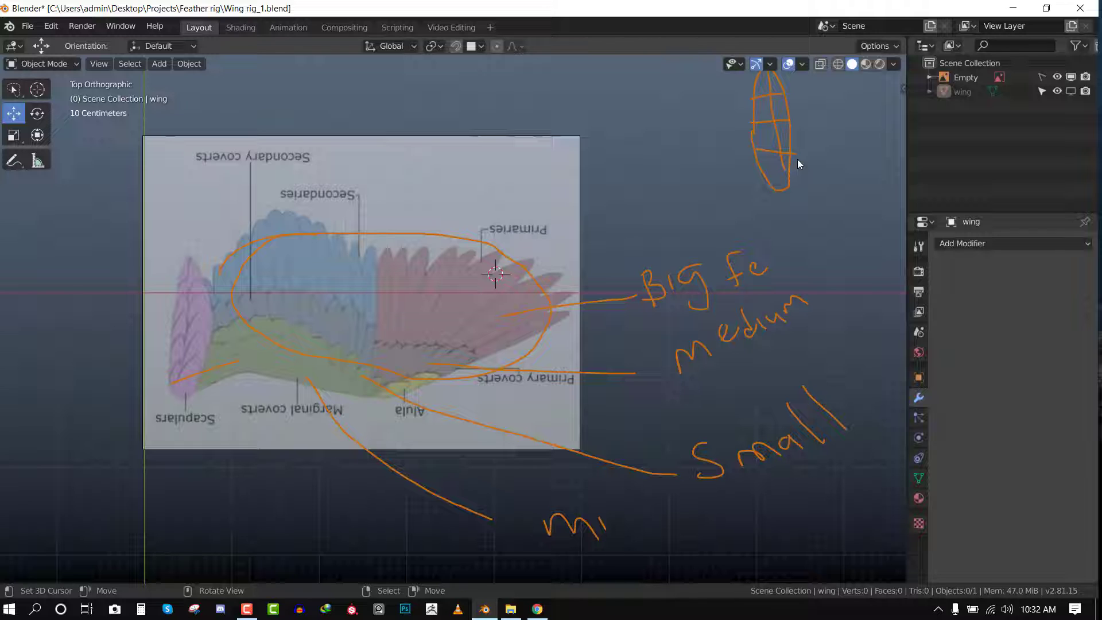
middle_click_drag(692, 208, 664, 194, "shift")
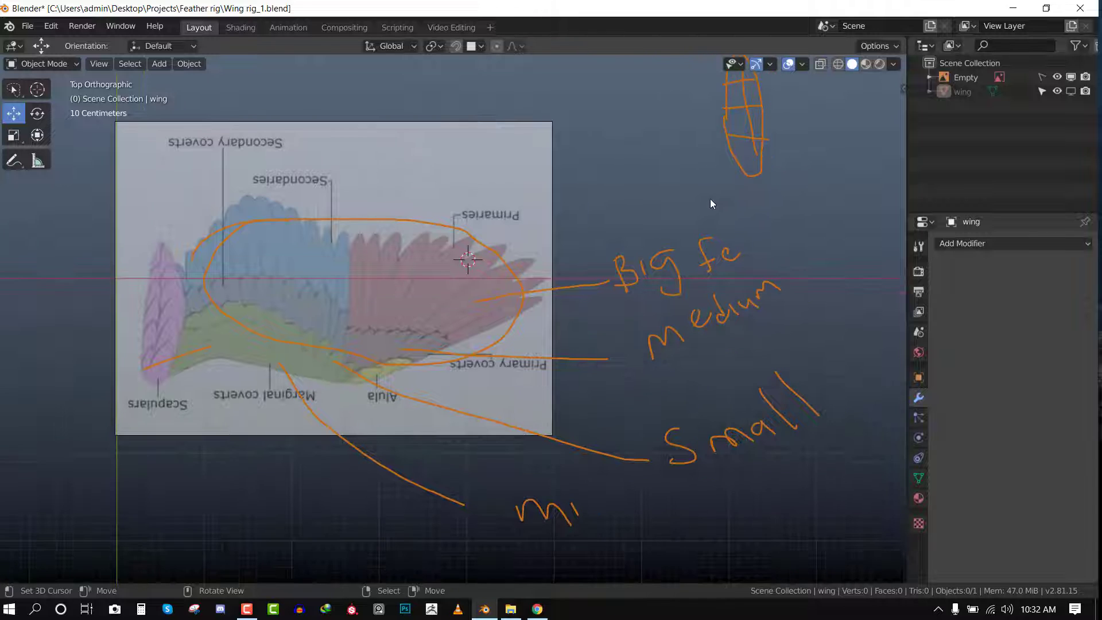
middle_click_drag(725, 130, 719, 187, "shift")
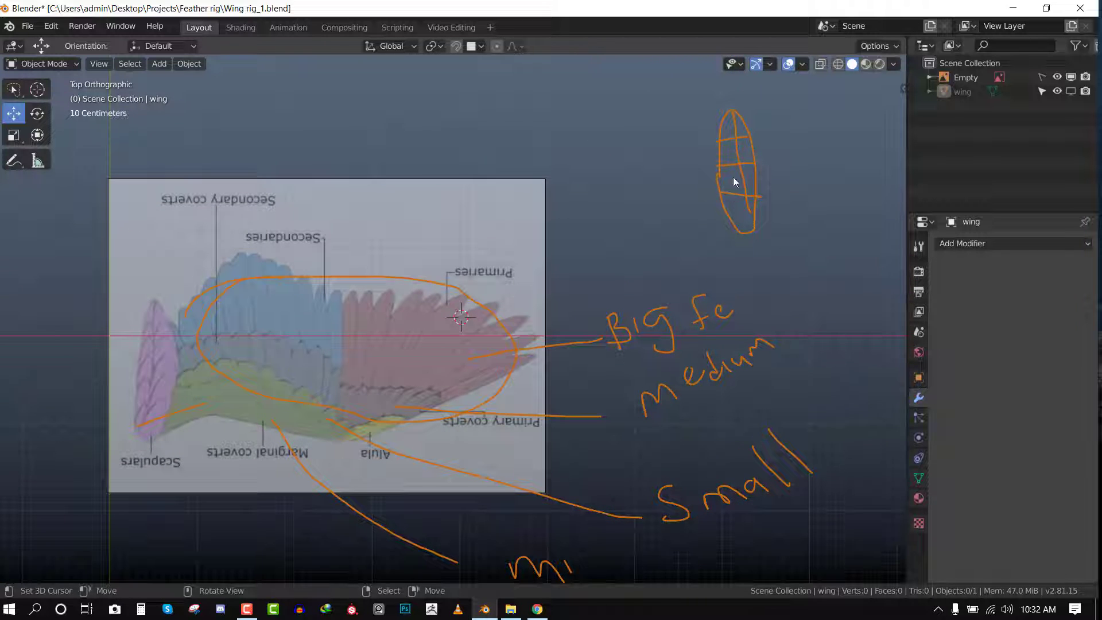
middle_click_drag(736, 225, 710, 159, "shift")
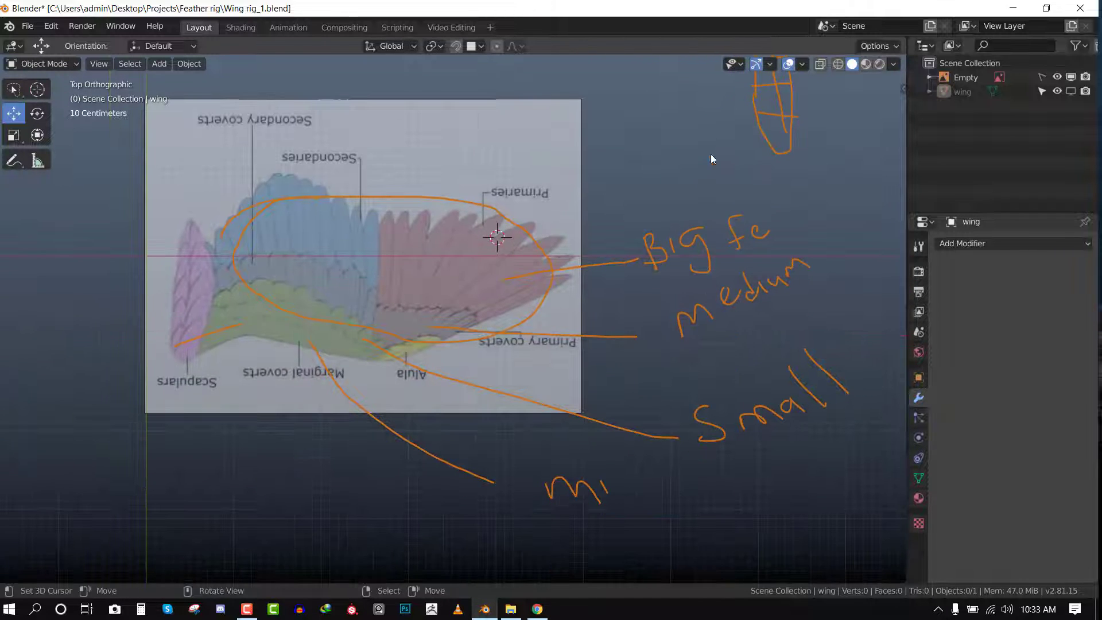
scroll(563, 211, "down", 3)
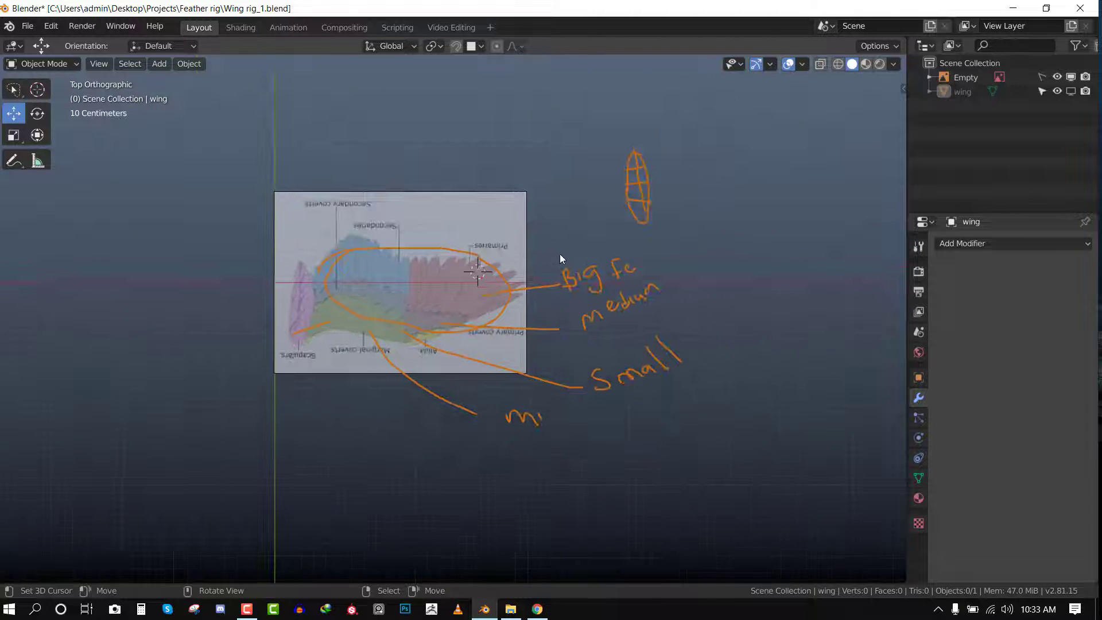
scroll(560, 254, "up", 5)
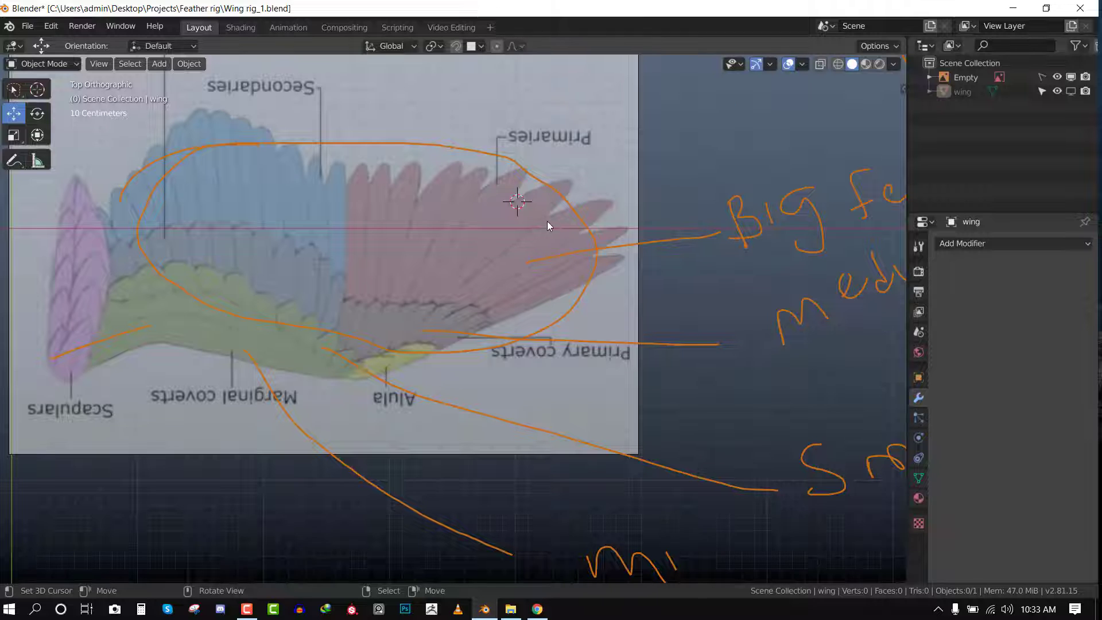
scroll(546, 222, "down", 3)
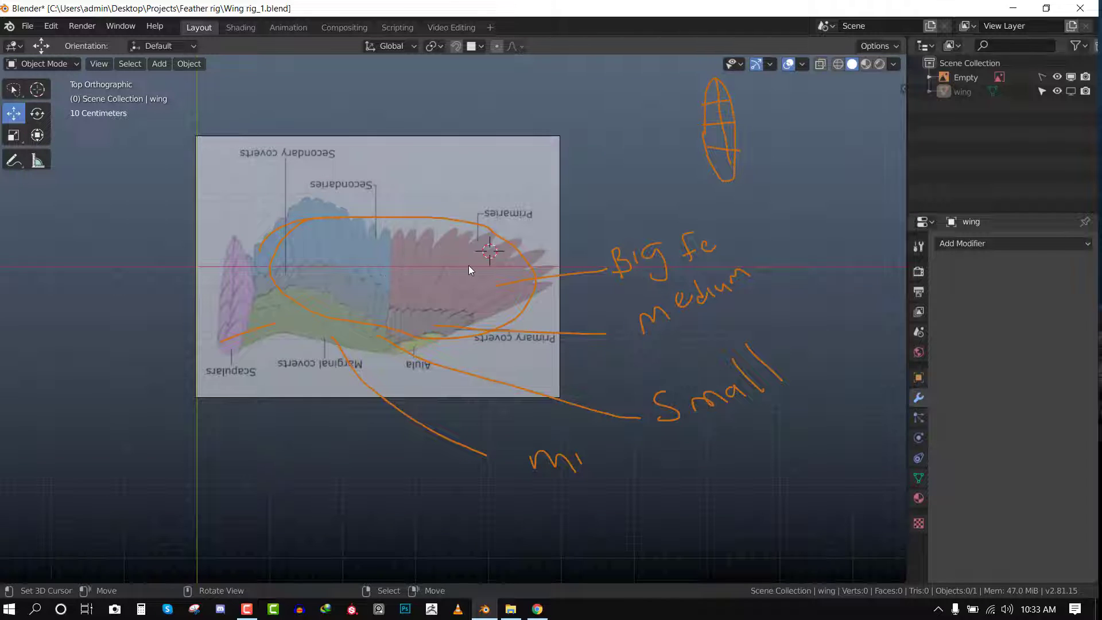
mouse_move(509, 241)
middle_mouse_down()
mouse_move(622, 171)
mouse_move(672, 174)
mouse_move(472, 147)
mouse_move(576, 233)
middle_mouse_up()
scroll(504, 221, "down", 3)
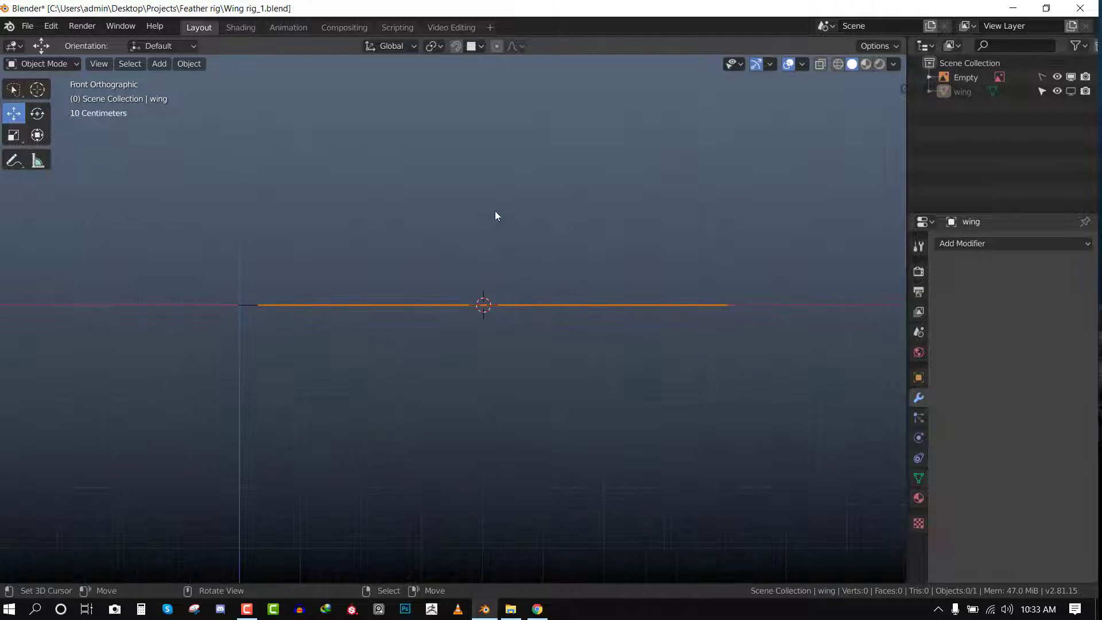
Return to top view and hide the orange Note annotation layer.
key("KP_7")
key("n")
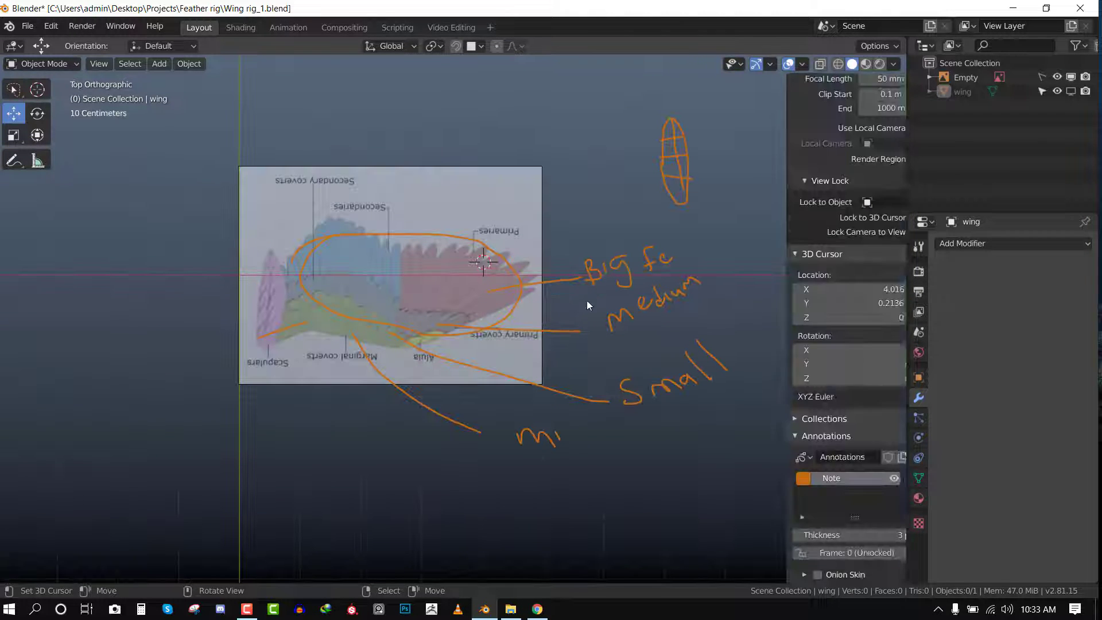
left_click(856, 477)
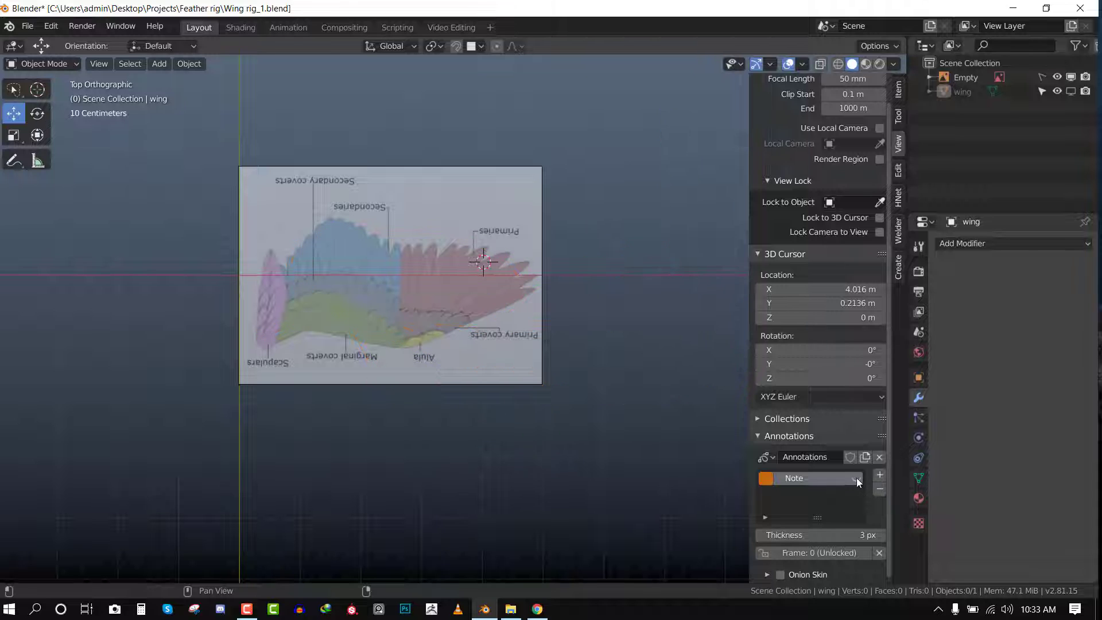
key("n")
scroll(430, 333, "up", 4)
scroll(336, 312, "up", 3)
scroll(336, 312, "down", 6)
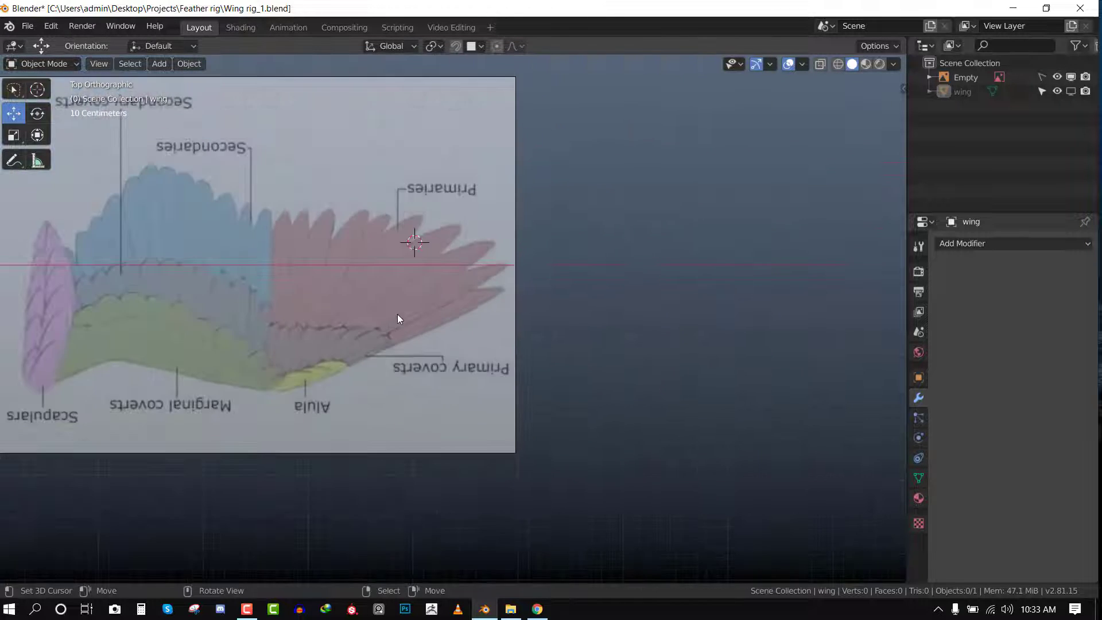
Add a plane in front view and rotate it 90° about the X axis.
key("KP_1")
key("shift+a")
left_click(699, 151)
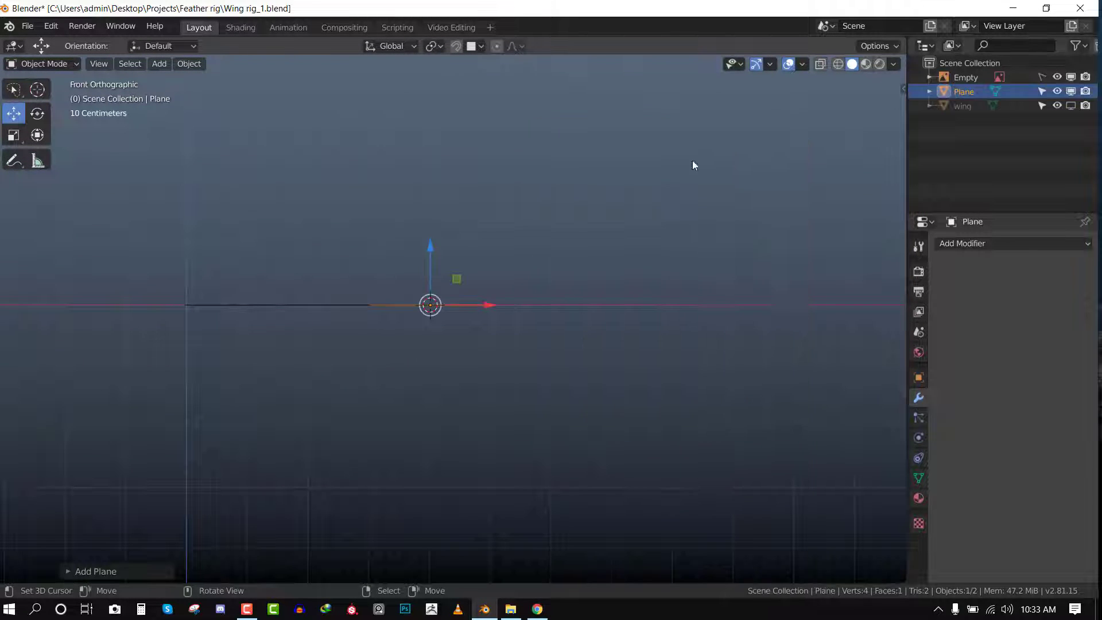
type("rx90")
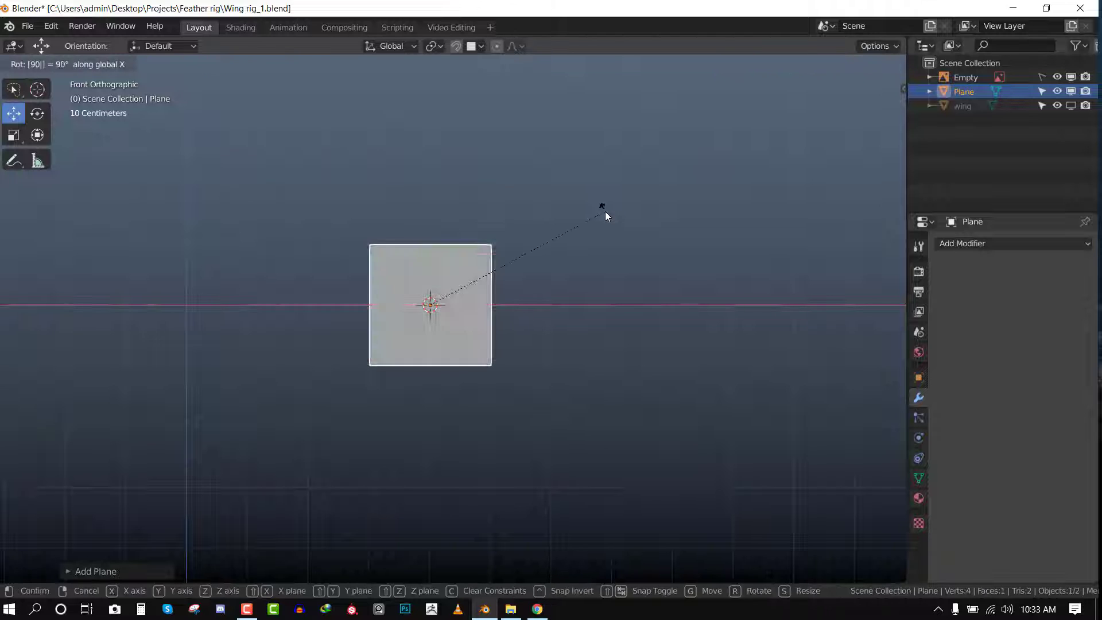
key("Return")
Move the plane beyond the wing-tip end of the reference image and narrow it along X into an upright strip.
key("g")
left_click(611, 292)
key("s")
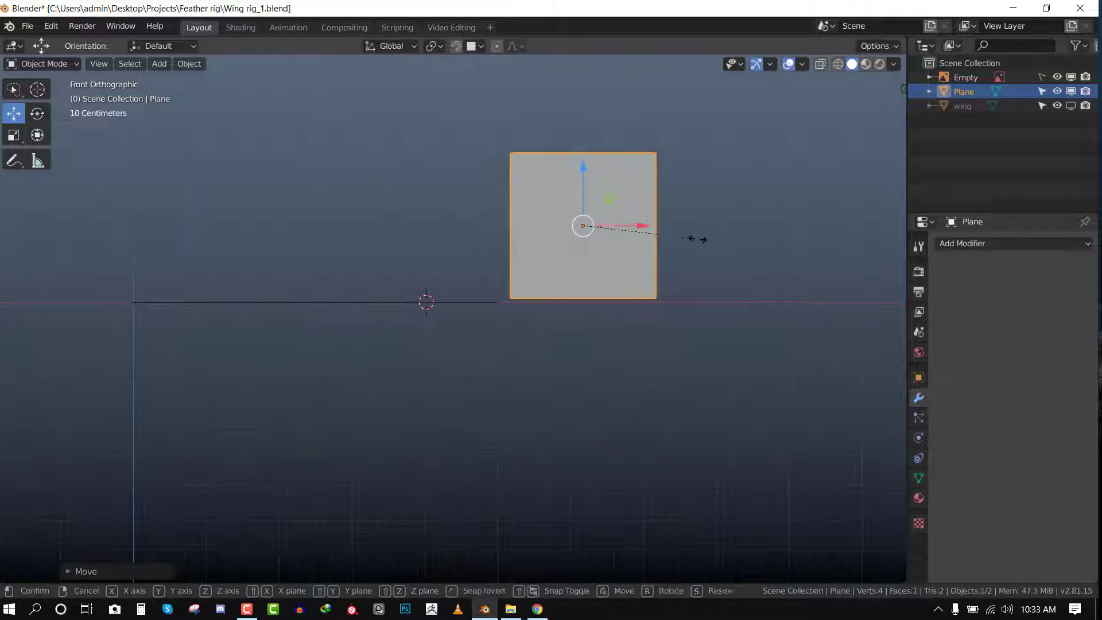
key("x")
left_click(627, 232)
In Edit Mode, rotate the strip's mesh 90° about X and move it over the primaries in top view.
key("Tab")
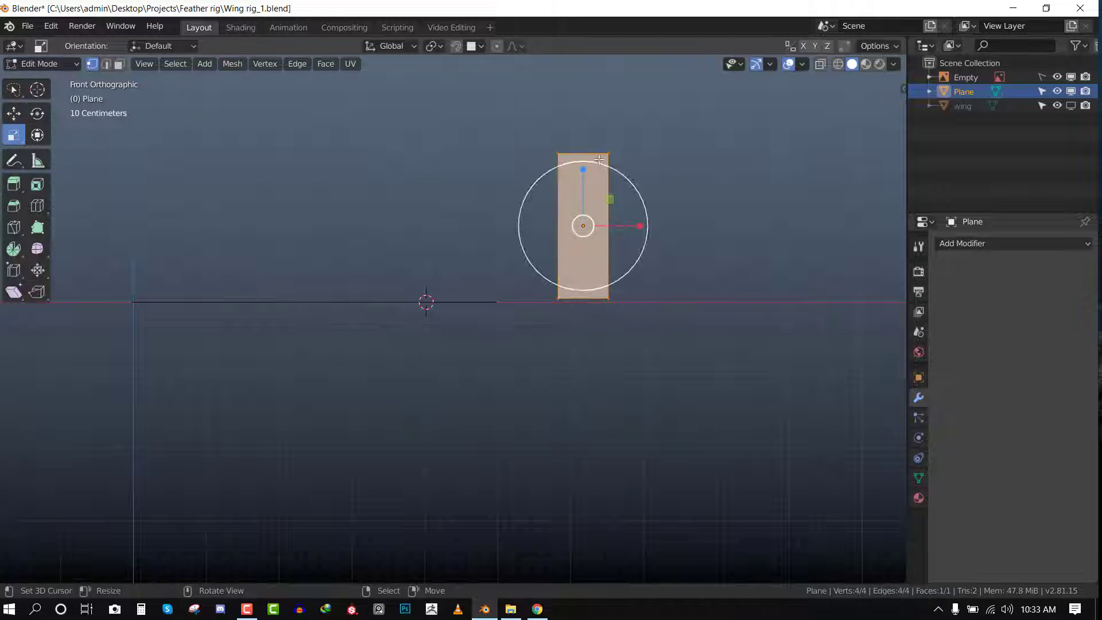
key("shift+space")
key("g")
key("KP_7")
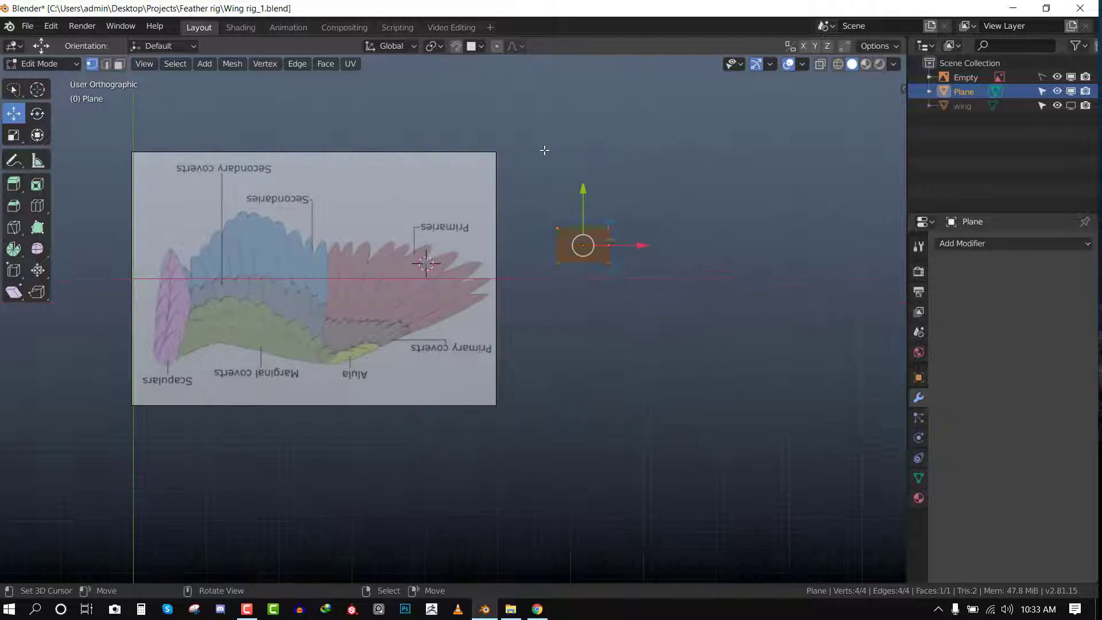
type("rx")
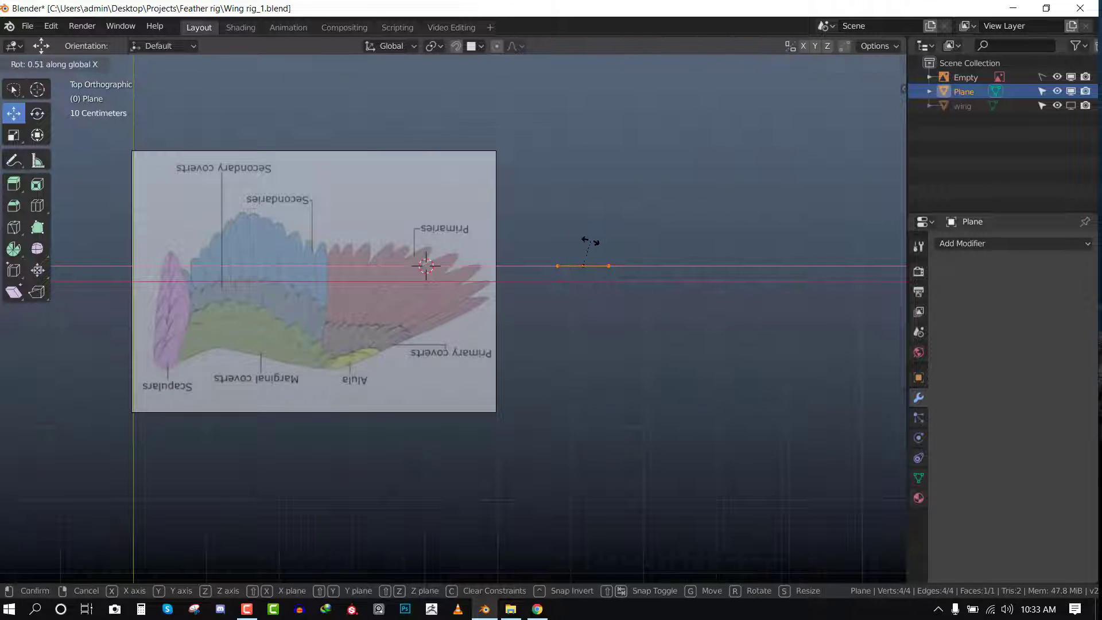
type("90")
key("Return")
key("g")
left_click(404, 269)
scroll(474, 258, "up", 5)
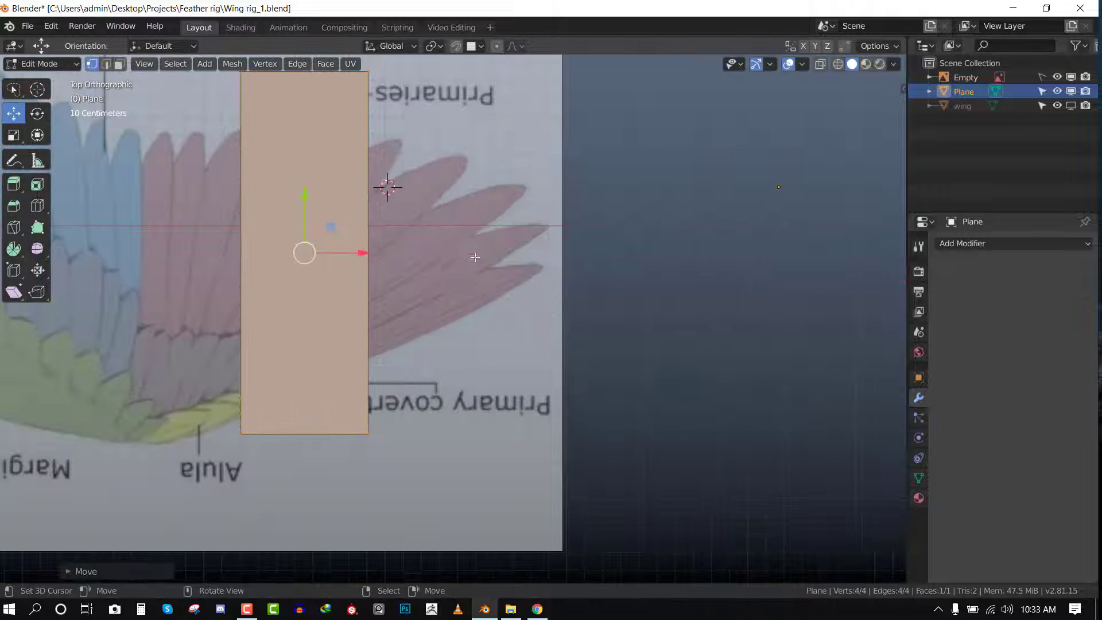
middle_click_drag(475, 258, 495, 204, "shift")
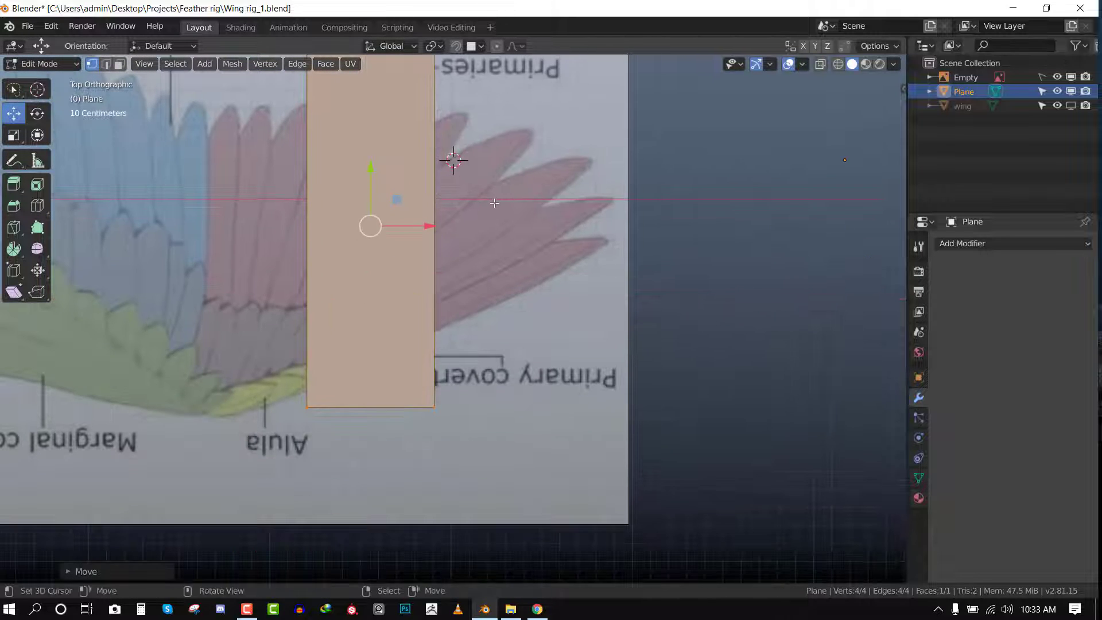
scroll(495, 205, "down", 3)
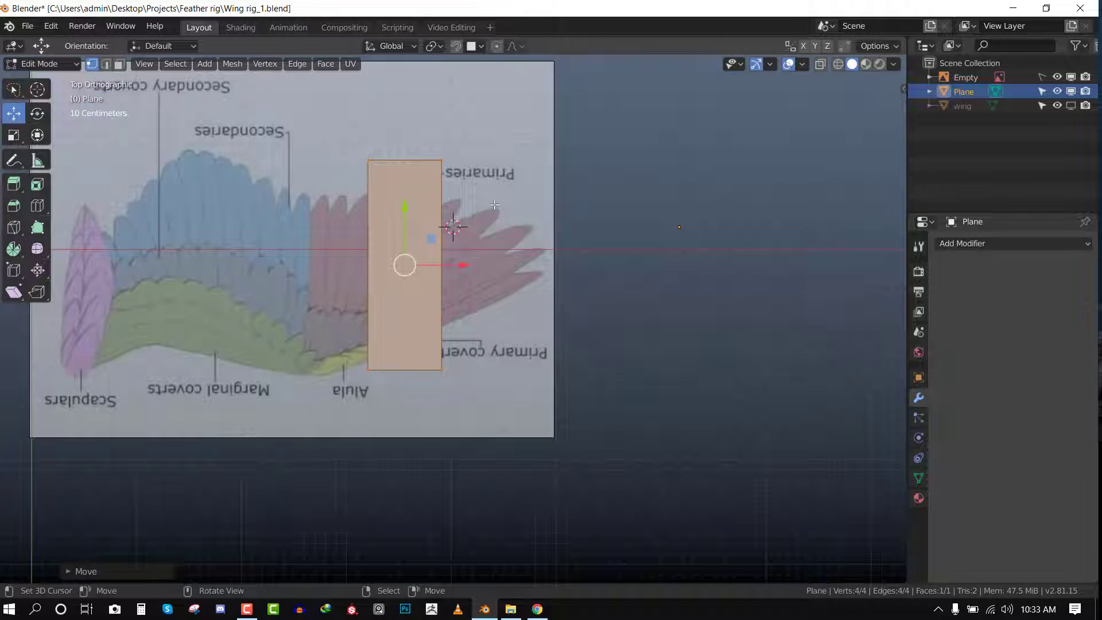
scroll(453, 310, "up", 2)
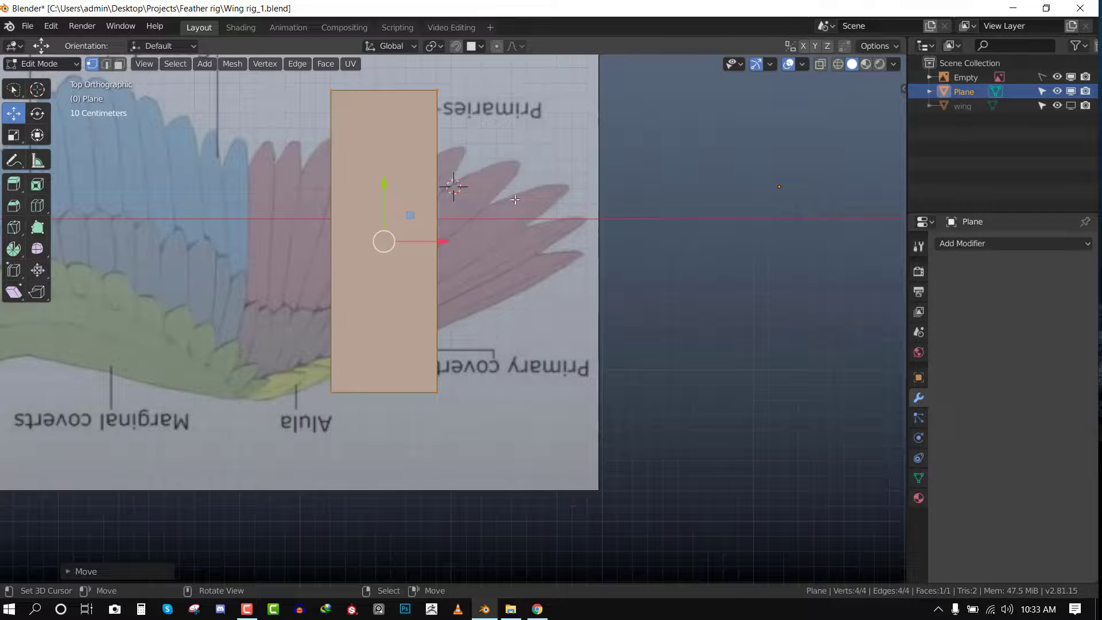
Rotate the strip to the slant of the outermost primaries and move it over them.
key("r")
left_click(514, 342)
key("g")
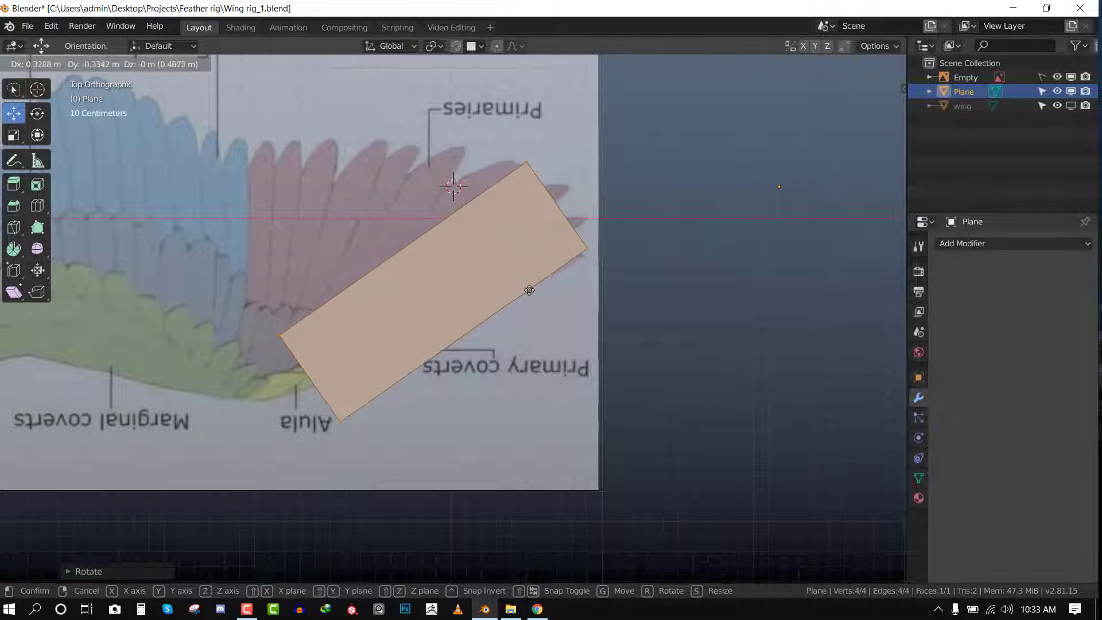
left_click(529, 289)
In wireframe shading, move the strip's two outer corners to the tip area of the outermost primary feather.
left_click(586, 249)
scroll(583, 253, "up", 2)
key("g")
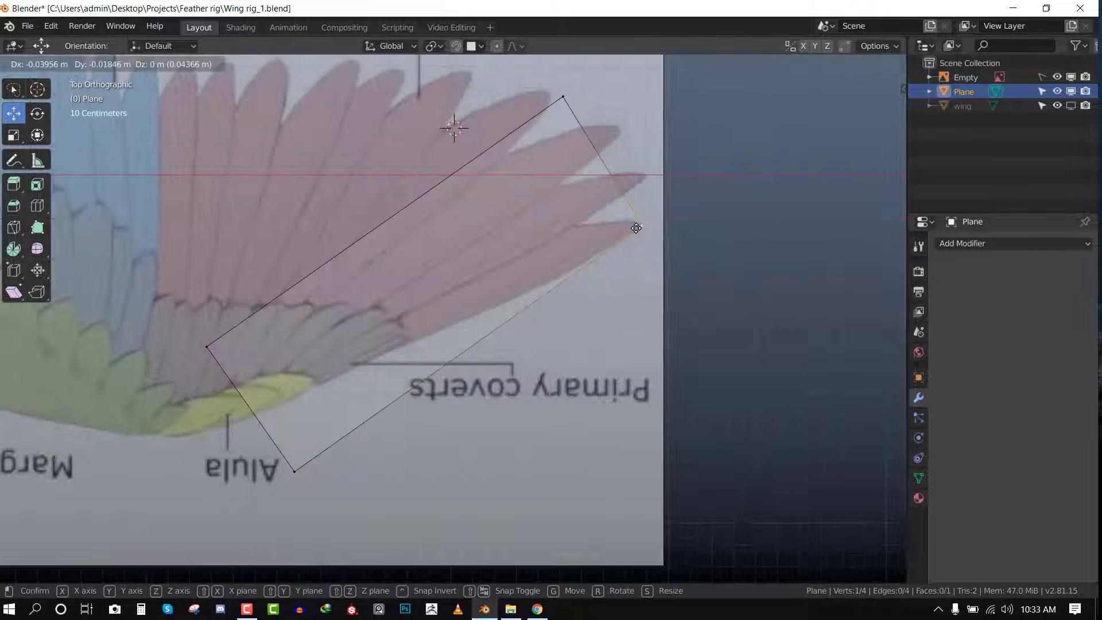
left_click(639, 227)
right_click(564, 99)
key("g")
left_click(582, 225)
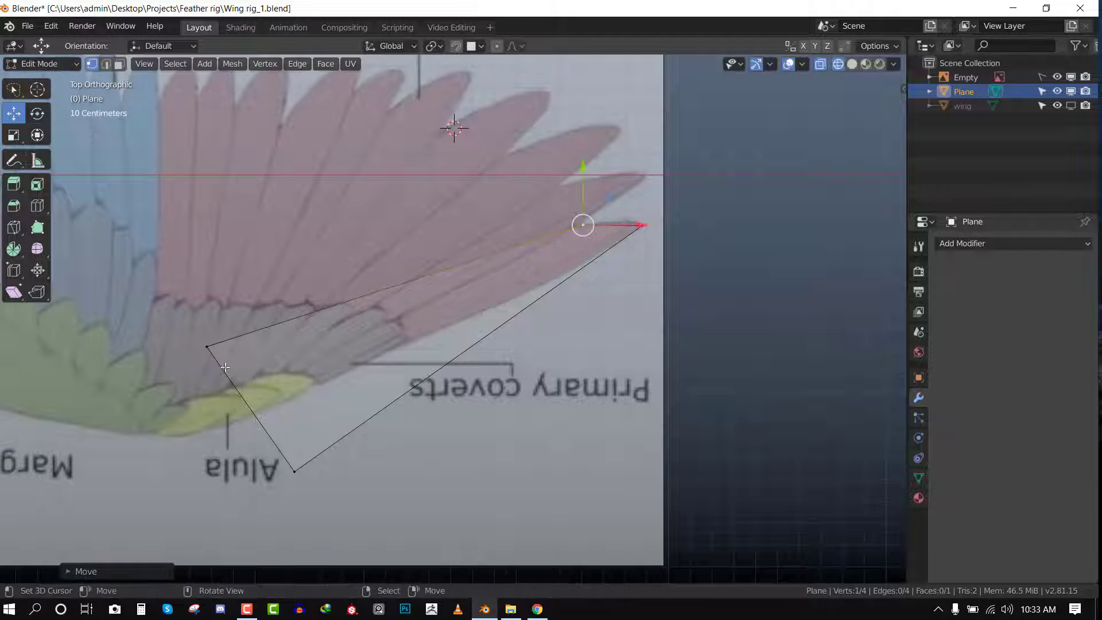
Move the strip's upper inner corner onto the base of the primary coverts, just above the alula.
right_click(208, 347)
key("g")
left_click(226, 372)
middle_click_drag(349, 345, 374, 296, "shift")
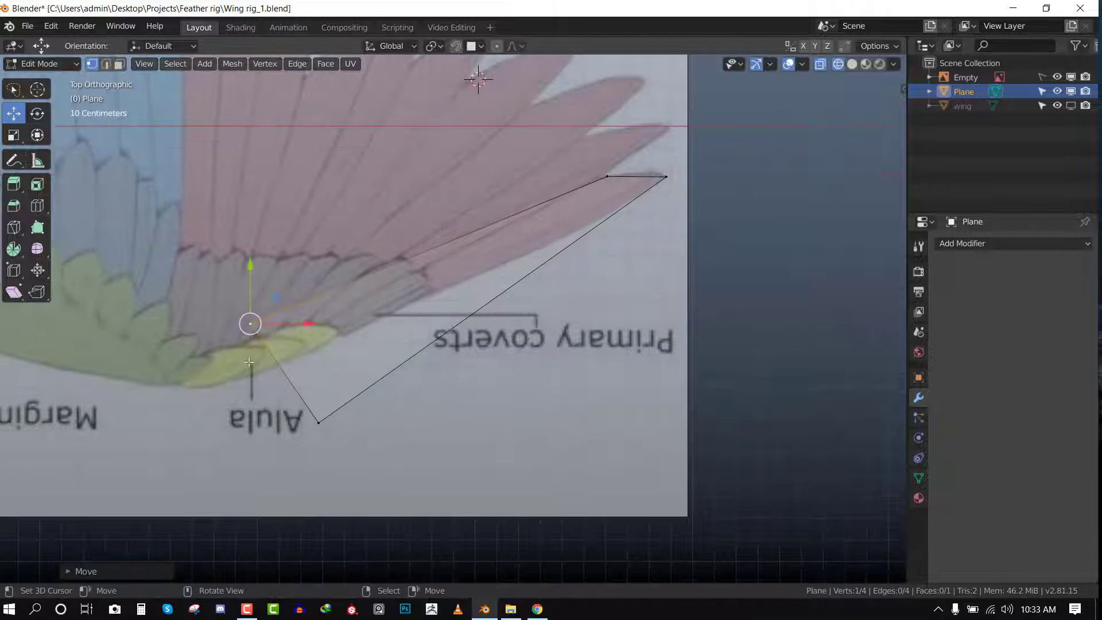
scroll(197, 379, "down", 3)
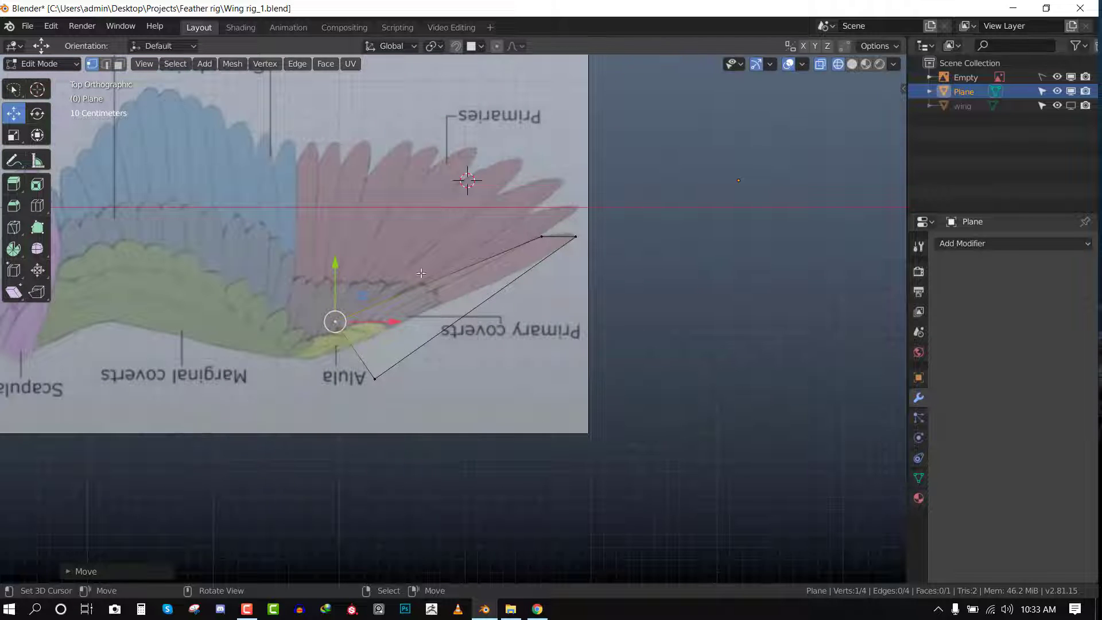
Add a second annotation layer alongside the hidden Note layer.
key("n")
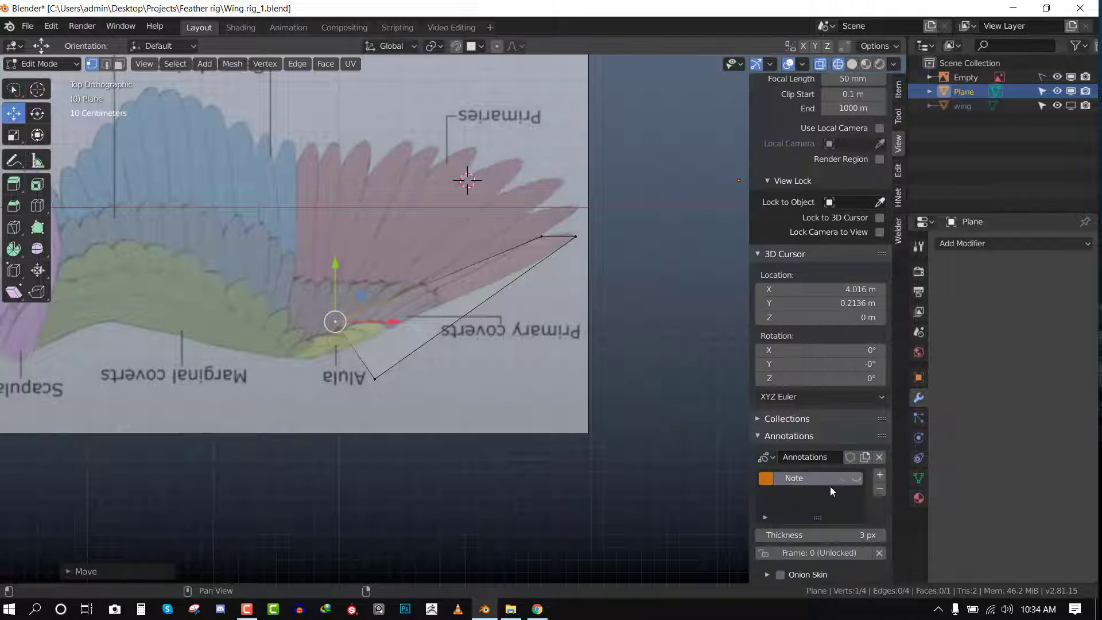
left_click(879, 474)
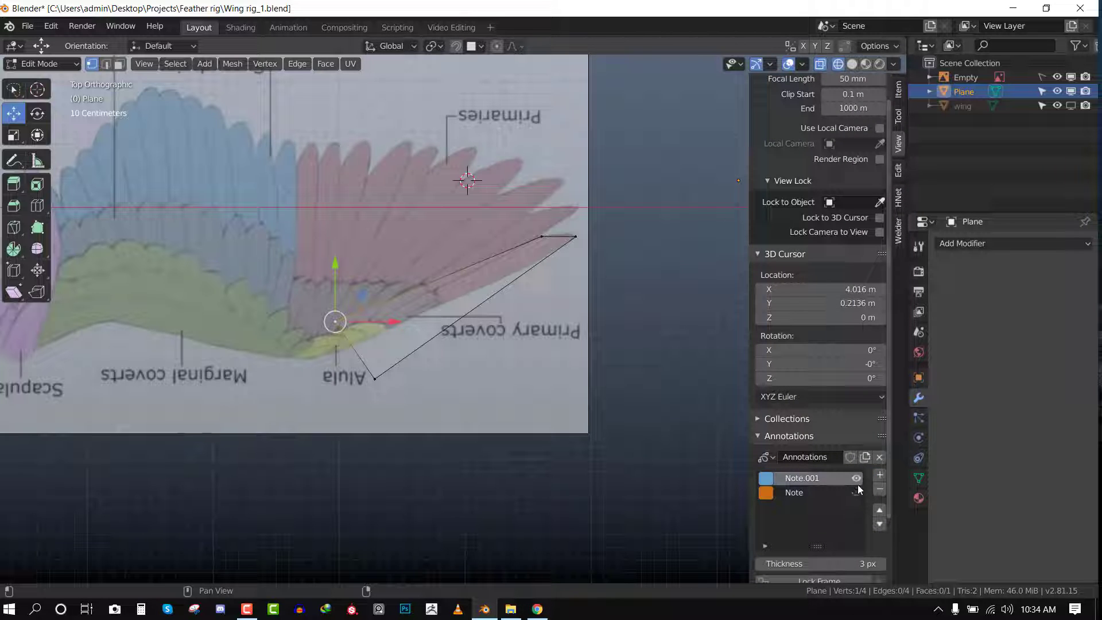
key("g")
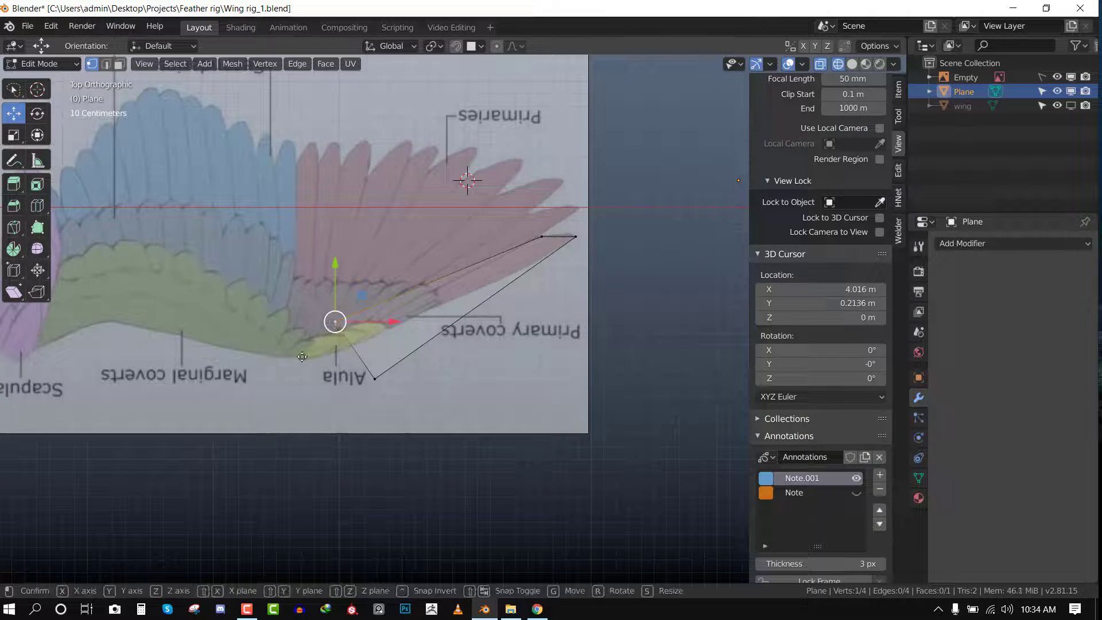
left_click(367, 326)
key("ctrl+z")
Draw a long feather outline annotation from the alula out past the tips of the outermost primaries.
key("d")
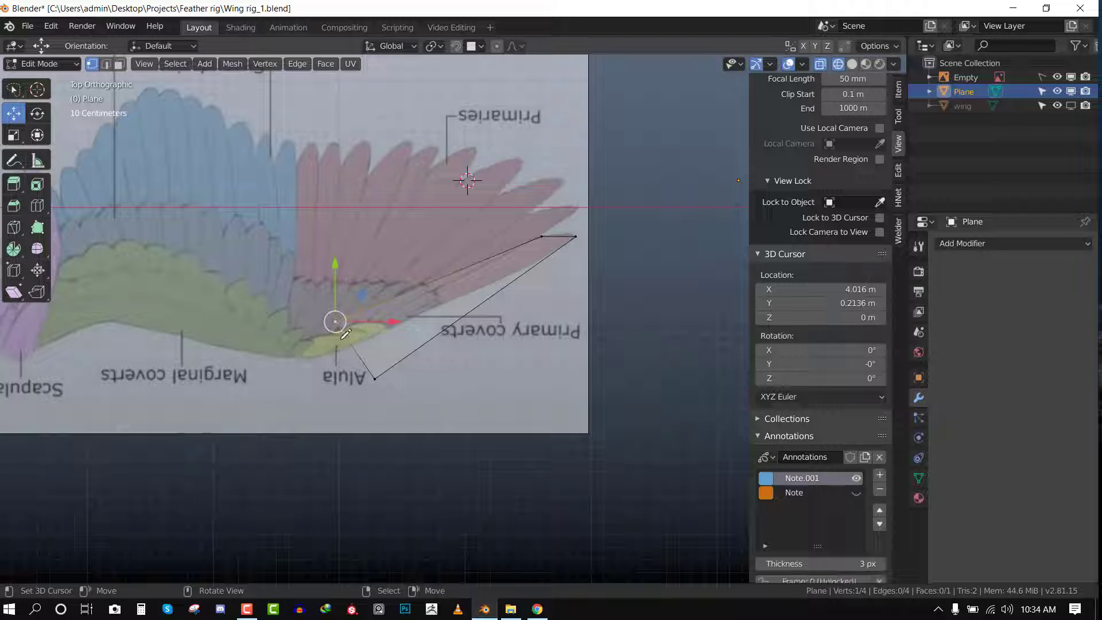
mouse_move(344, 335)
left_mouse_down()
mouse_move(479, 227)
mouse_move(599, 190)
mouse_move(447, 307)
mouse_move(300, 356)
mouse_move(315, 347)
left_mouse_up()
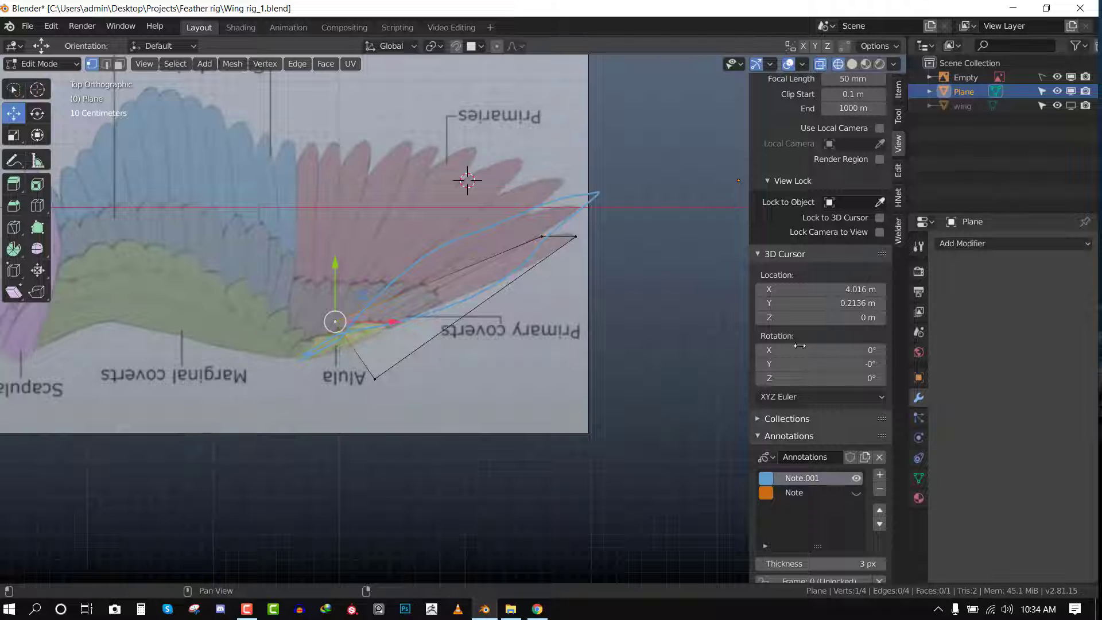
Recolour the feather outline annotation red and sketch shorter nested feather outlines from the alula across the primary coverts.
scroll(849, 495, "down", 3)
left_click(765, 407)
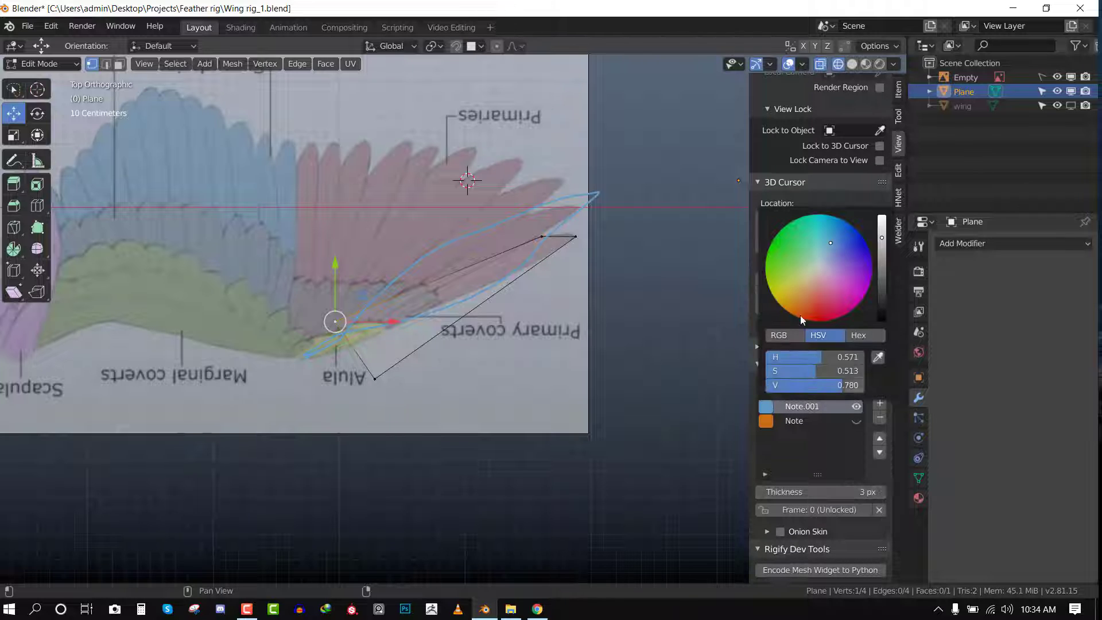
left_click(819, 322)
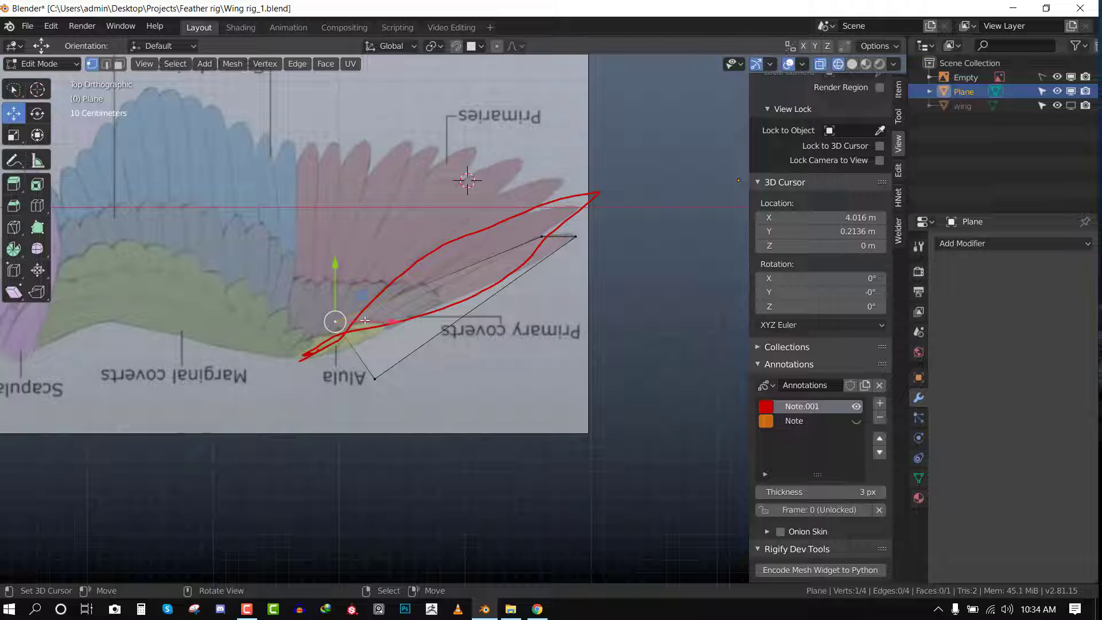
mouse_move(292, 354)
left_mouse_down()
mouse_move(517, 224)
mouse_move(442, 297)
left_mouse_up()
mouse_move(387, 323)
left_mouse_down()
mouse_move(323, 342)
mouse_move(443, 261)
mouse_move(370, 328)
mouse_move(337, 341)
left_mouse_up()
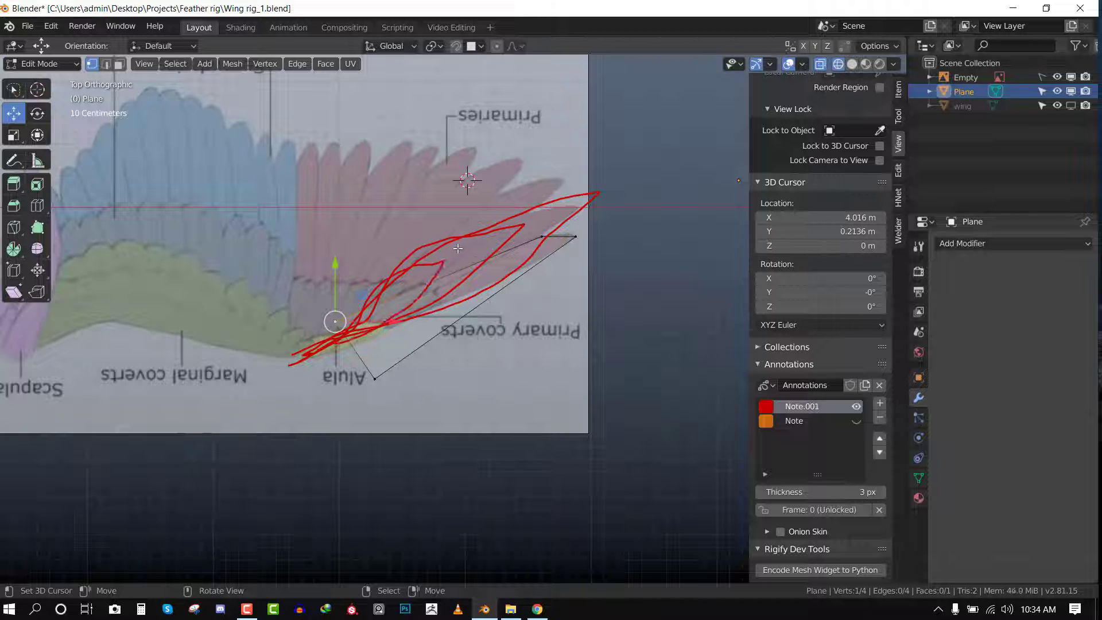
Delete the Note.001 annotation layer with its feather outlines.
scroll(453, 344, "down", 3)
left_click(878, 419)
scroll(451, 318, "up", 4)
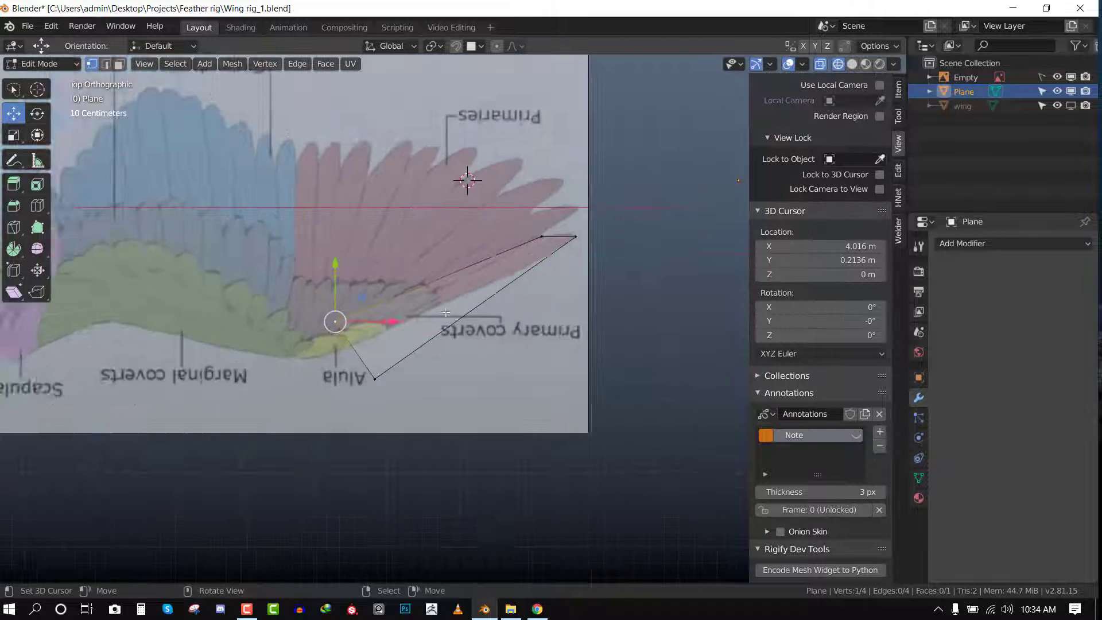
Move the strip's lower inner corner to the alula's lower edge and nudge its upper inner corner slightly outward.
right_click_drag(564, 220, 604, 222)
right_click_drag(361, 391, 351, 346)
scroll(451, 320, "up", 2)
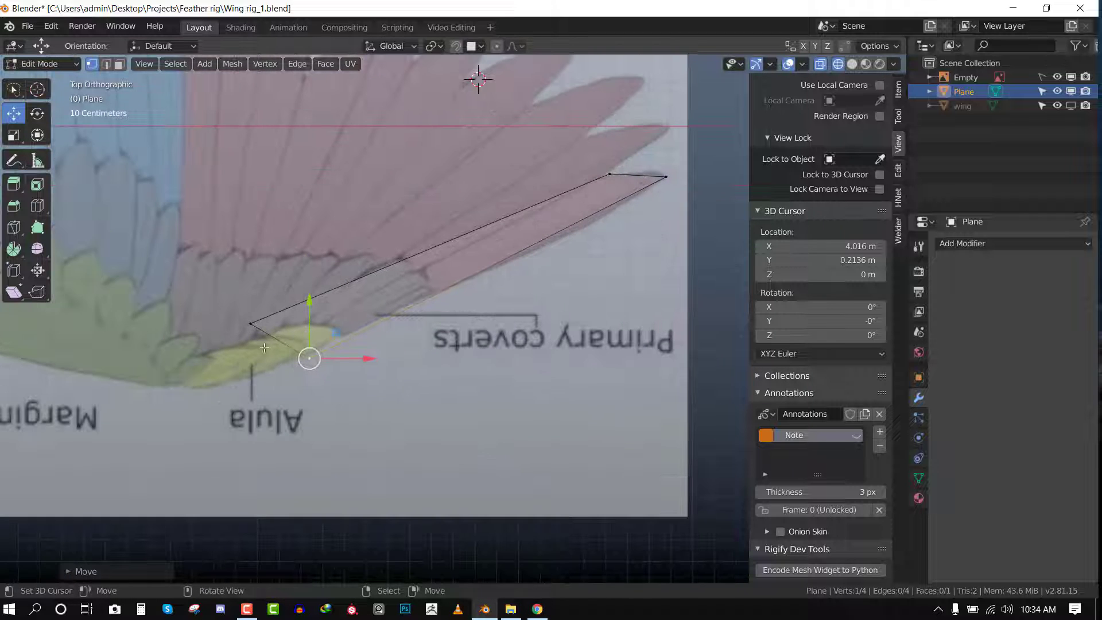
right_click_drag(251, 323, 260, 325)
right_click(308, 357)
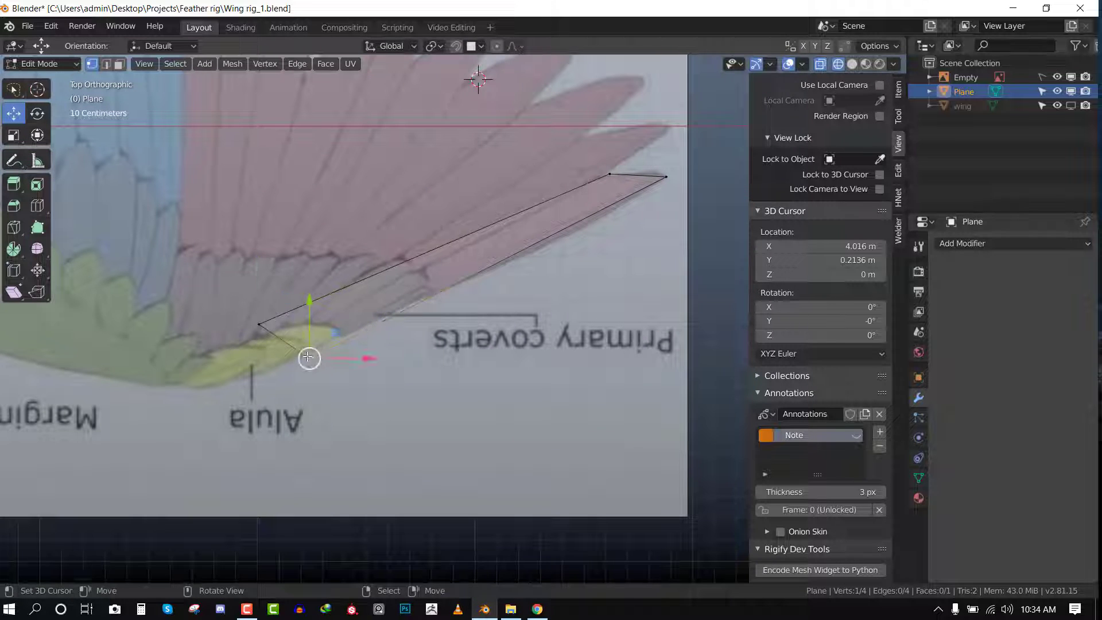
Add a centred loop cut running lengthwise down the middle of the feather strip.
key("ctrl+r")
left_click(297, 348)
right_click(298, 348)
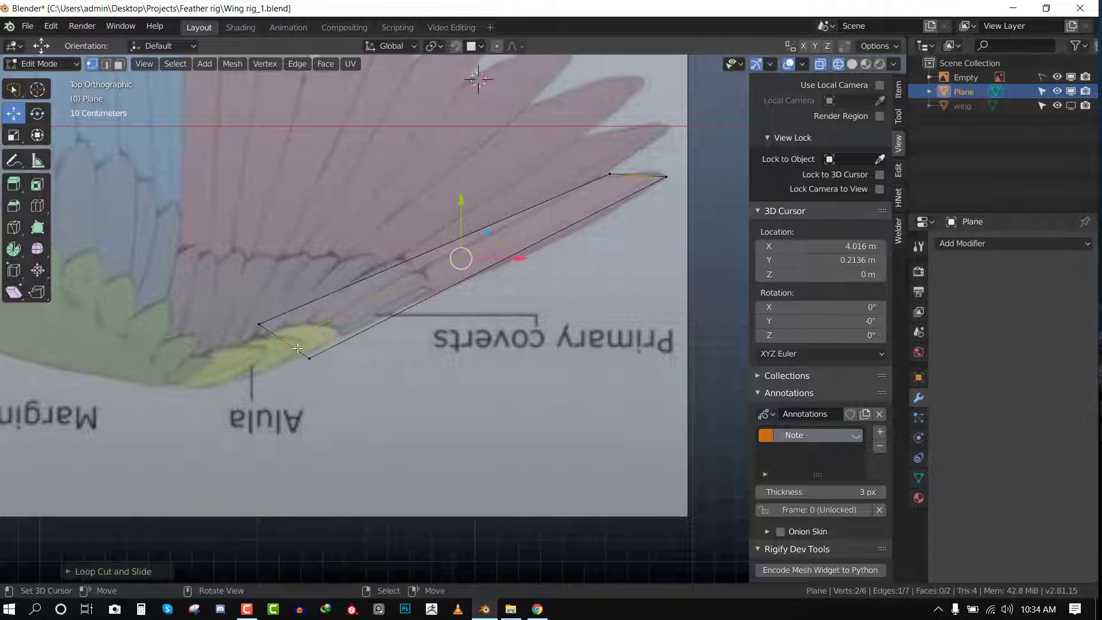
key("alt+a")
Extrude the strip's three inner-end vertices to the base of the alula and scale them together into a narrow point.
right_click(260, 325)
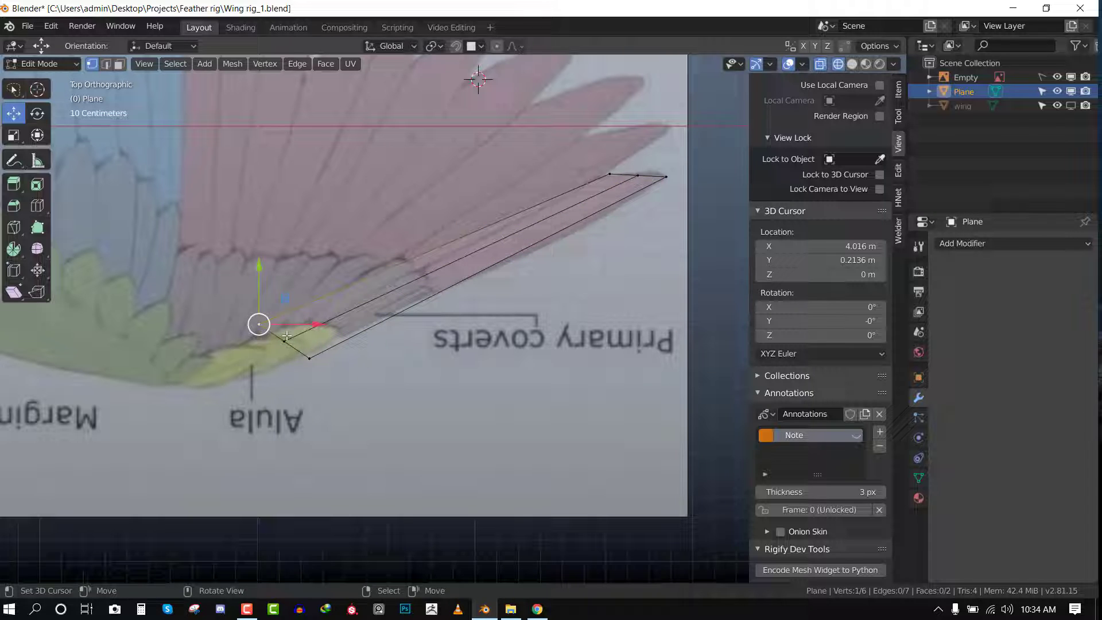
right_click(311, 358)
right_click(285, 343, "shift")
right_click(262, 329, "shift")
key("e")
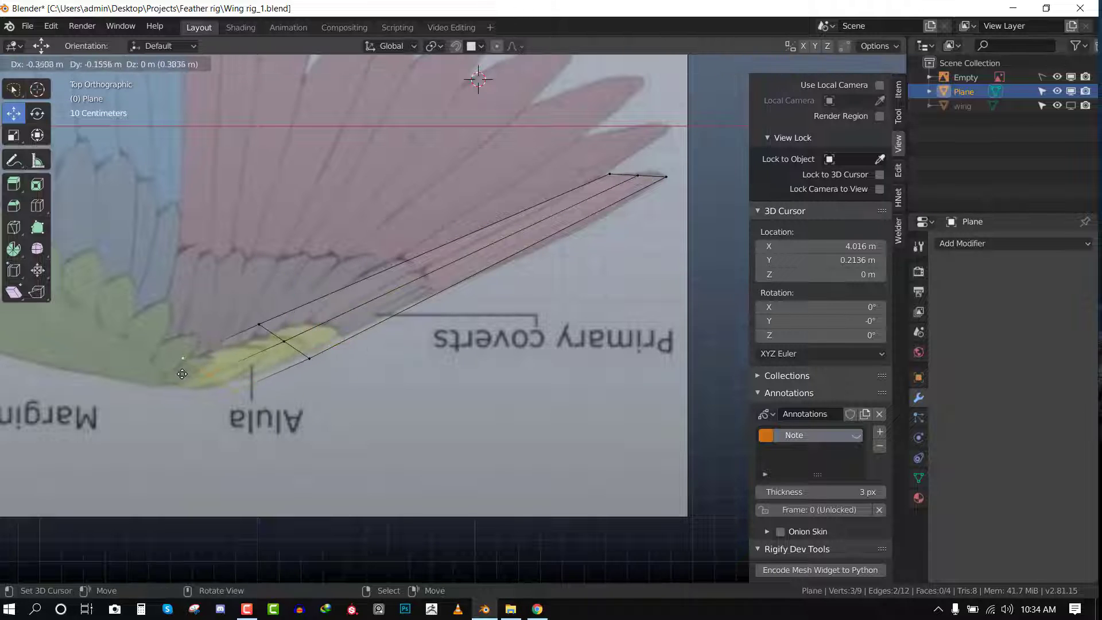
left_click(182, 362)
key("s")
left_click(205, 375)
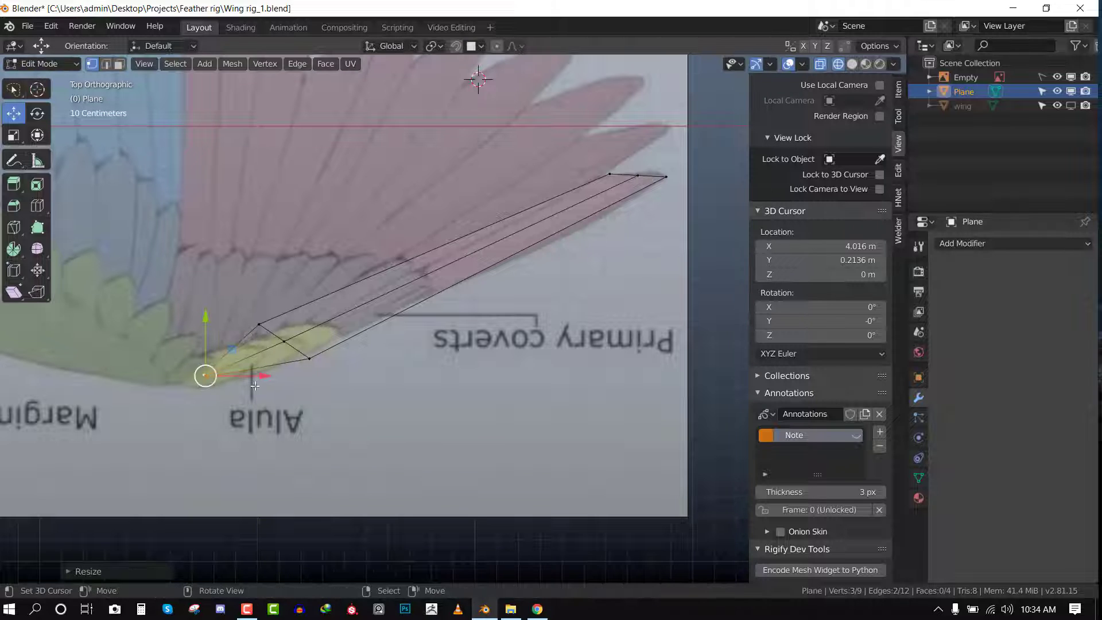
key("g")
left_click(236, 395)
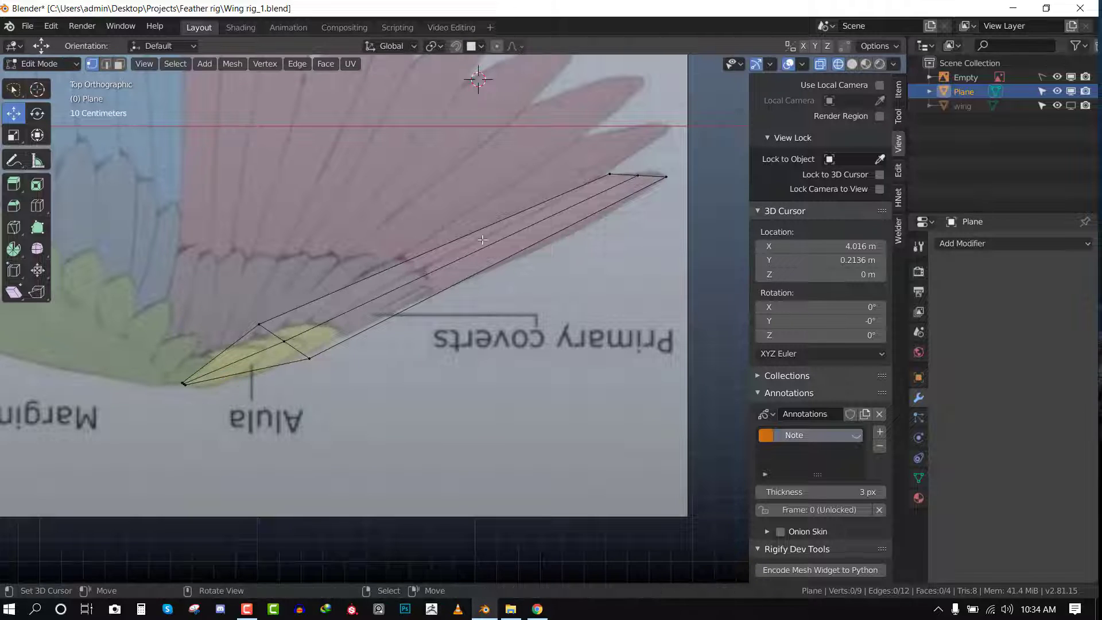
Move the feather tip's middle vertex outward near the lower corner and nudge the upper tip corner slightly outward.
right_click(638, 175)
key("g")
left_click(660, 169)
right_click(611, 174)
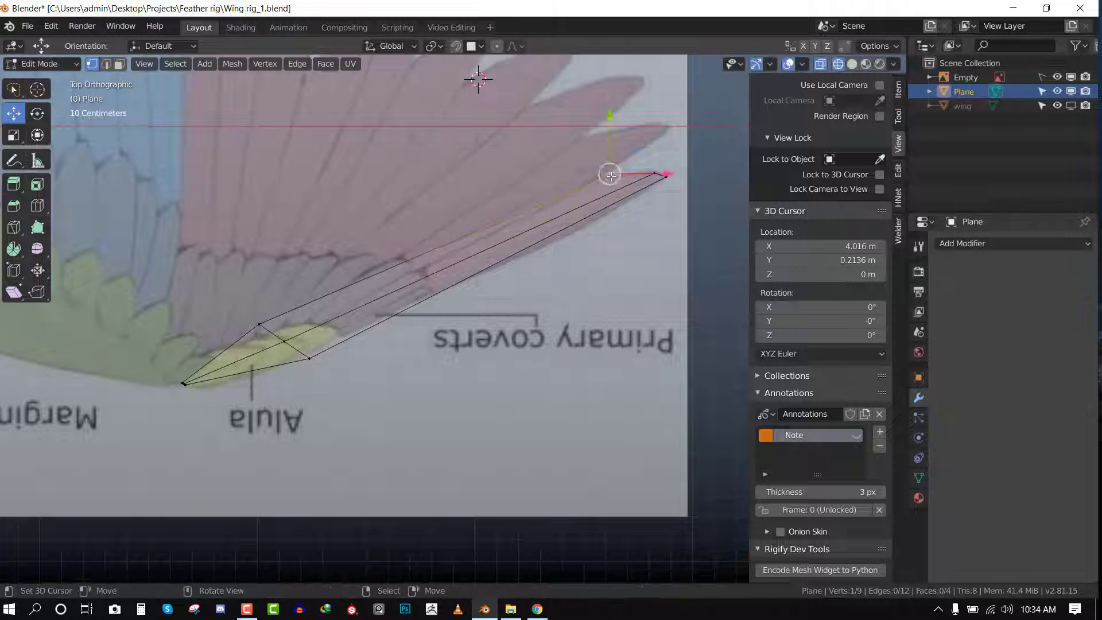
key("g")
left_click(616, 175)
Add a crosswise loop cut halfway along the feather and move its lower vertex out to the reference feather's edge.
key("ctrl+r")
left_click(564, 231)
right_click(563, 231)
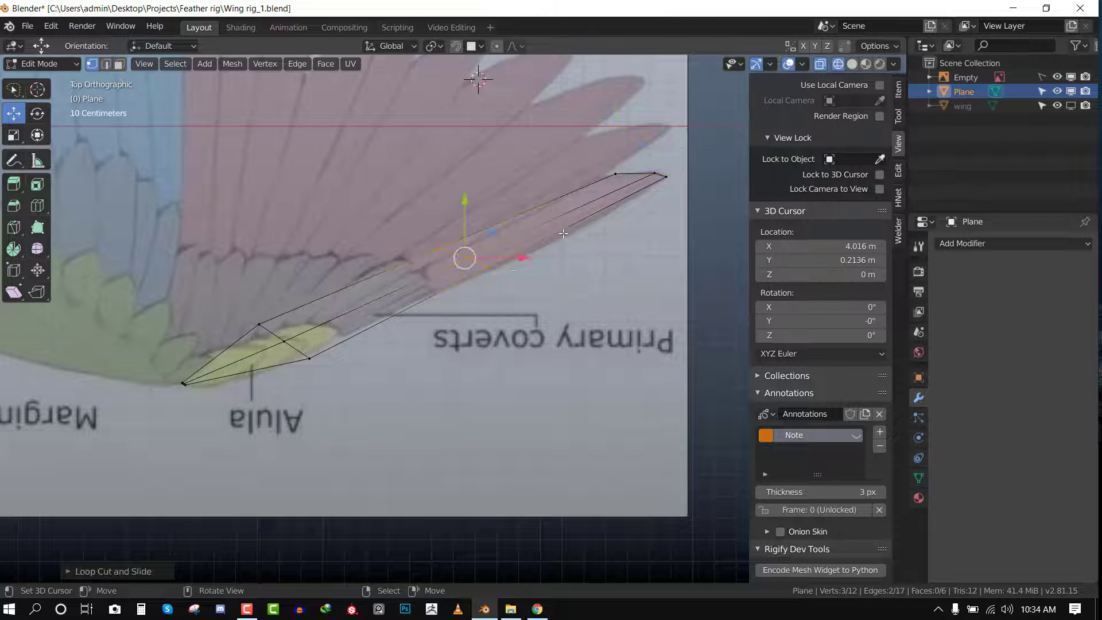
right_click(484, 265)
key("g")
left_click(496, 264)
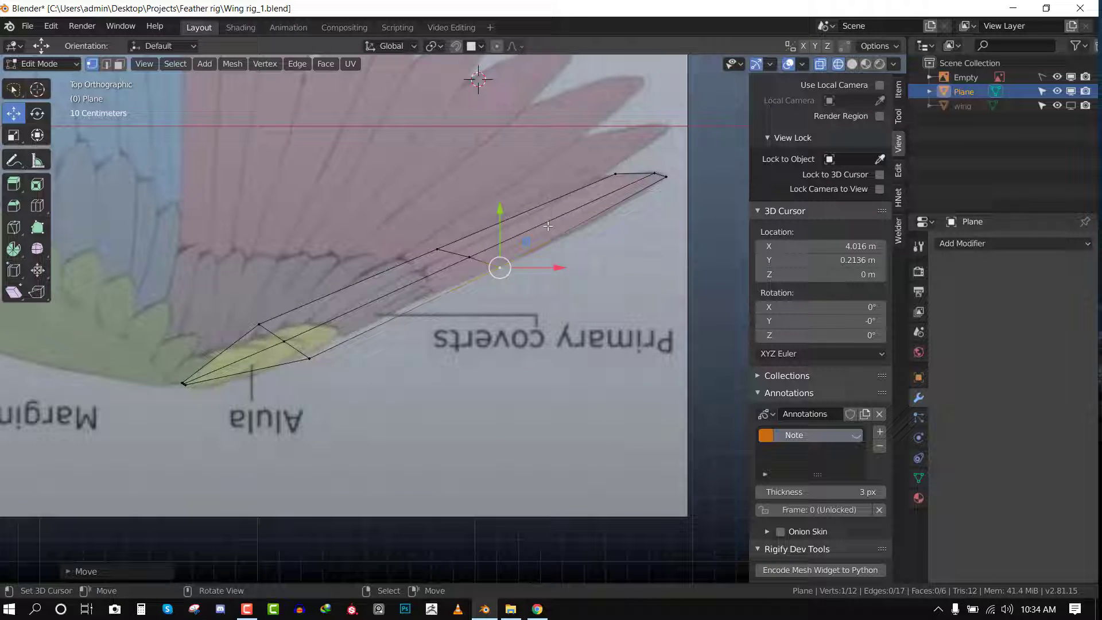
Add a crosswise loop cut in the feather's outer half and move its lower vertex out to the reference edge.
key("ctrl+r")
left_click(577, 225)
right_click(581, 223)
right_click(581, 224)
key("g")
left_click(589, 225)
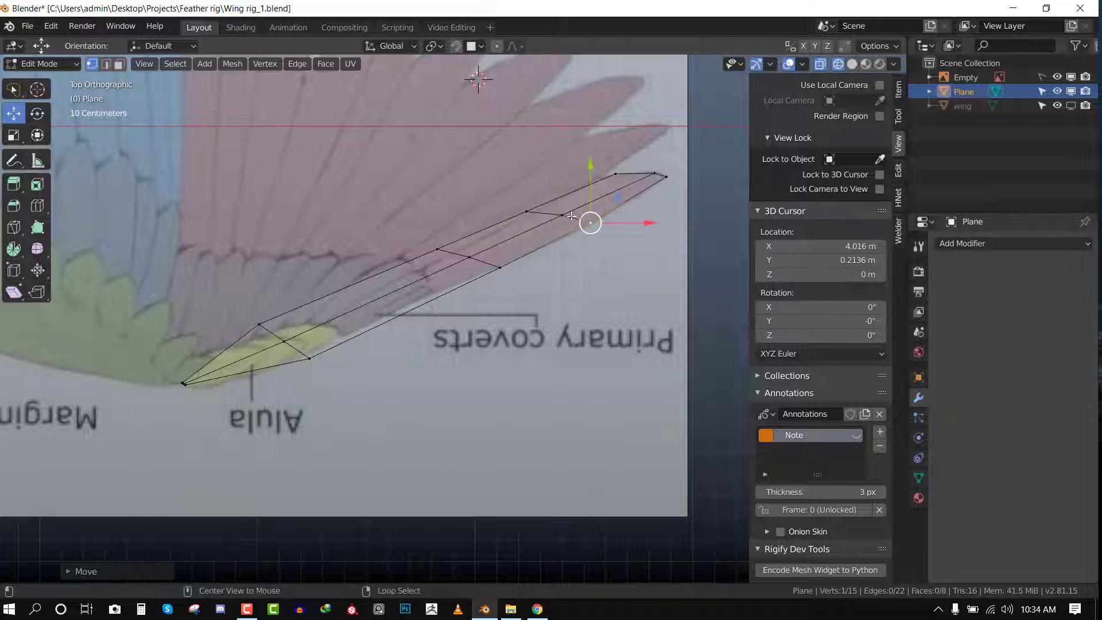
Nudge the outermost loop cut's middle vertex and the upper tip corner slightly outward toward the feather tip.
right_click(563, 216)
key("g")
left_click(570, 215)
right_click(615, 173)
key("g")
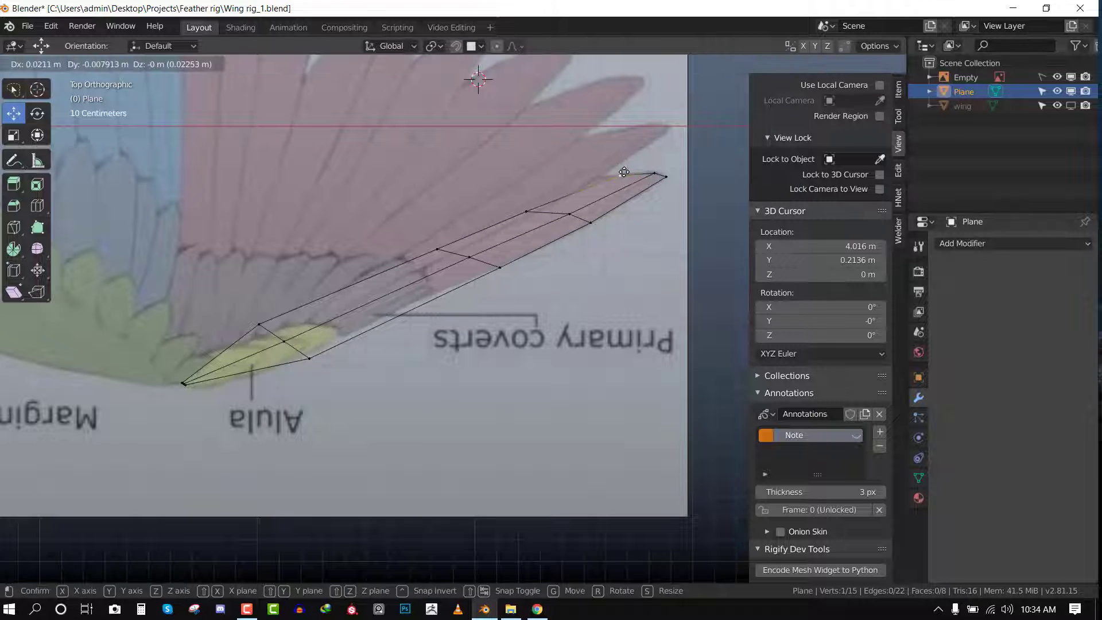
left_click(620, 175)
Add a crosswise loop cut between the alula and the feather's midpoint, and move its lower vertex slightly outward.
key("ctrl+r")
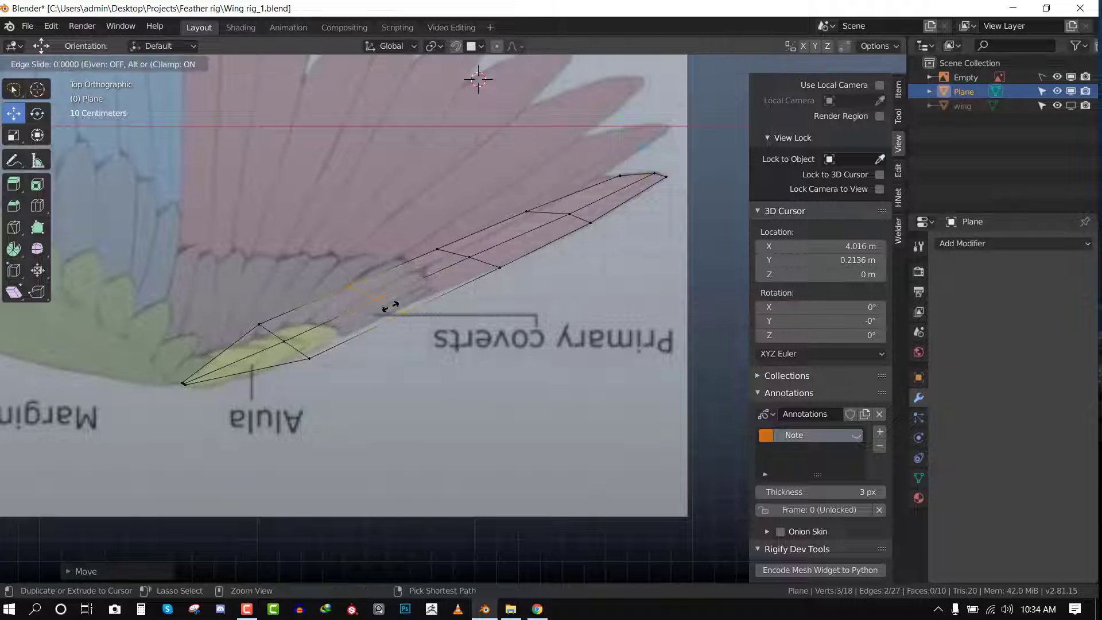
left_click(386, 318)
right_click(386, 319)
key("g")
left_click(395, 313)
Narrow the feather beside the alula by moving the lower and upper edge vertices there inward.
right_click(308, 357)
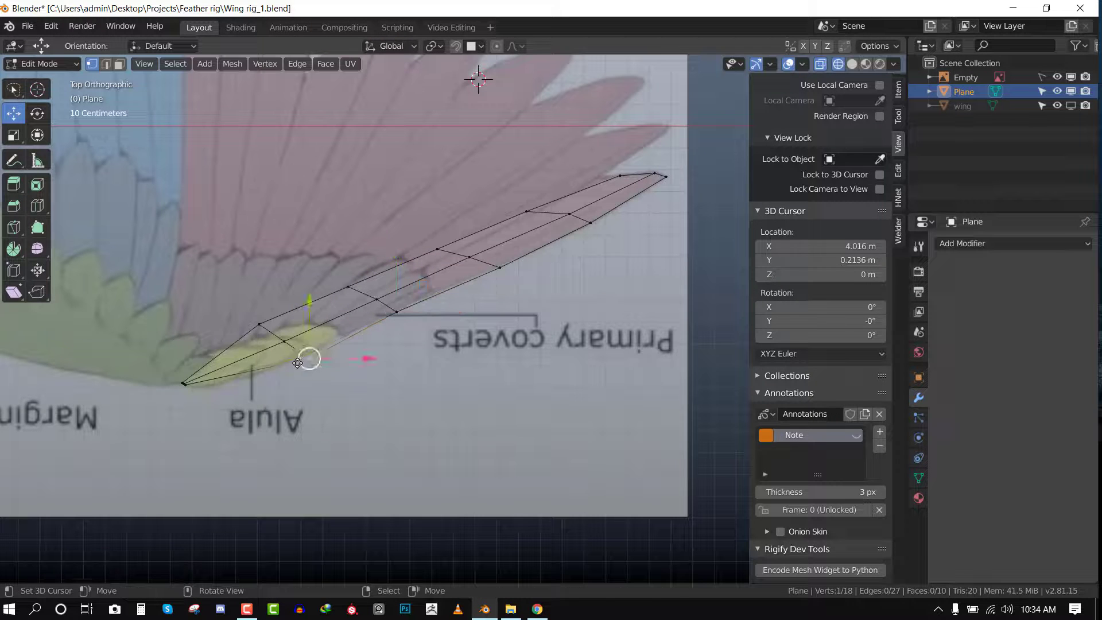
key("g")
left_click(296, 355)
right_click(261, 325)
key("g")
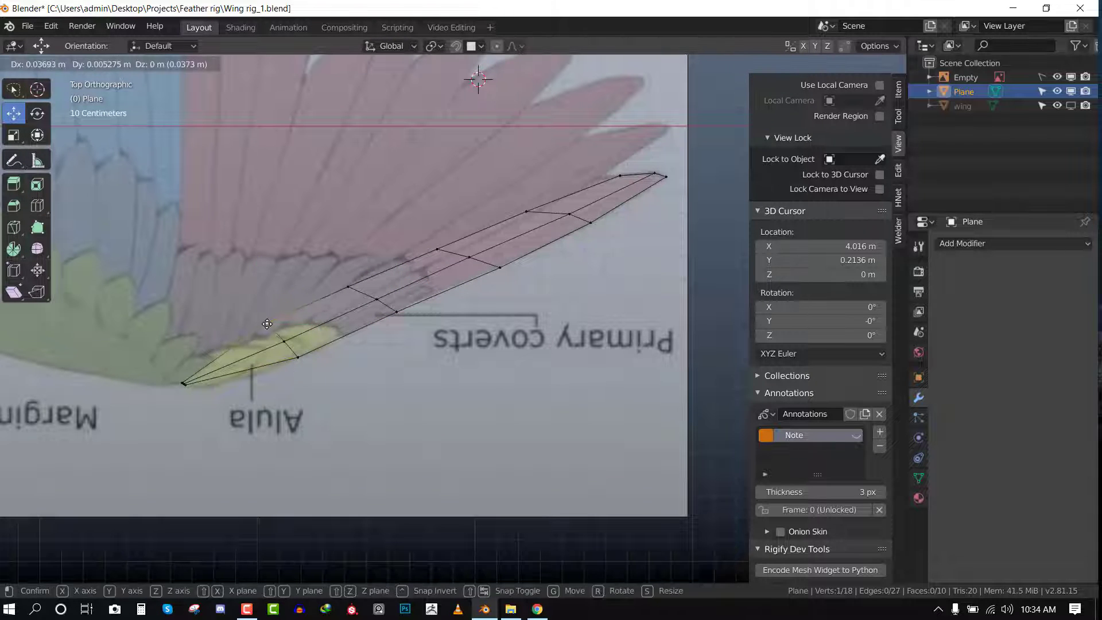
left_click(267, 326)
scroll(321, 318, "down", 4)
key("alt+a")
scroll(403, 303, "up", 1)
scroll(404, 303, "up", 3)
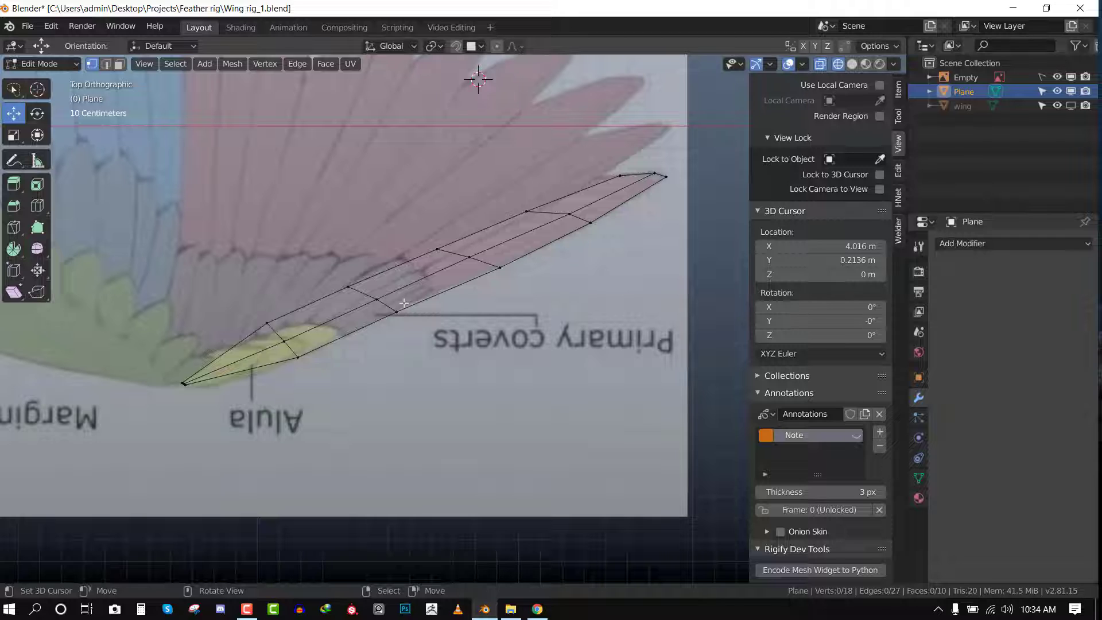
Move the feather's upper tip corner slightly back toward the base to round the tip.
right_click(620, 175)
key("g")
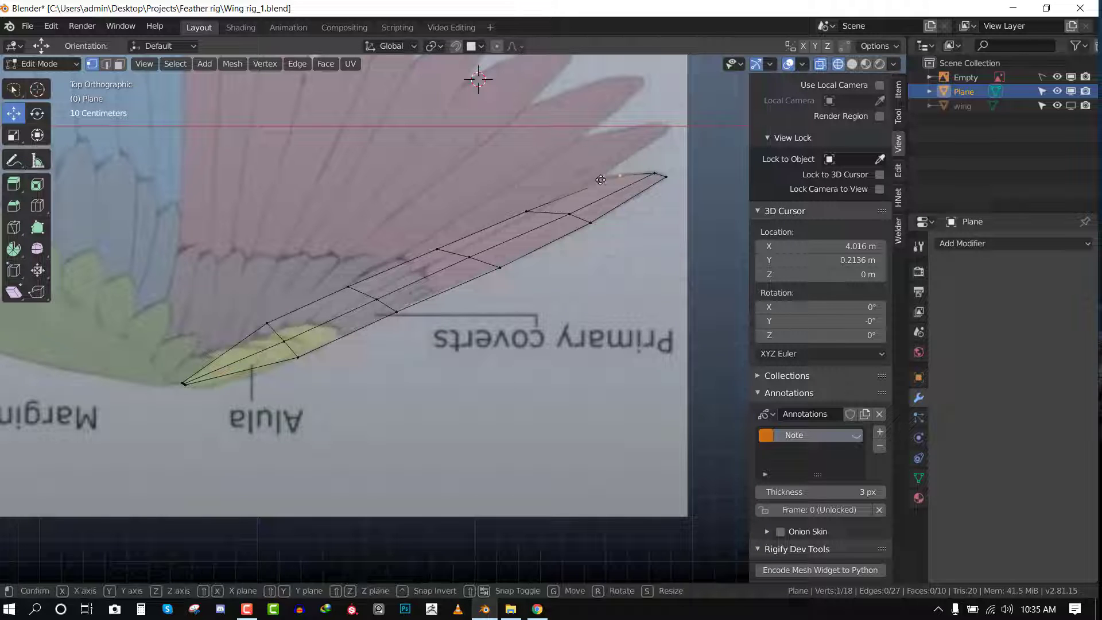
left_click(611, 177)
key("alt+a")
Show the feather from the top in Object Mode with solid shading and the Random colour option.
middle_click_drag(475, 76, 504, 179)
scroll(567, 193, "up", 3)
middle_click_drag(567, 193, 582, 229)
scroll(520, 234, "down", 3)
middle_click_drag(504, 234, 521, 246)
scroll(514, 232, "up", 3)
key("Tab")
key("KP_7")
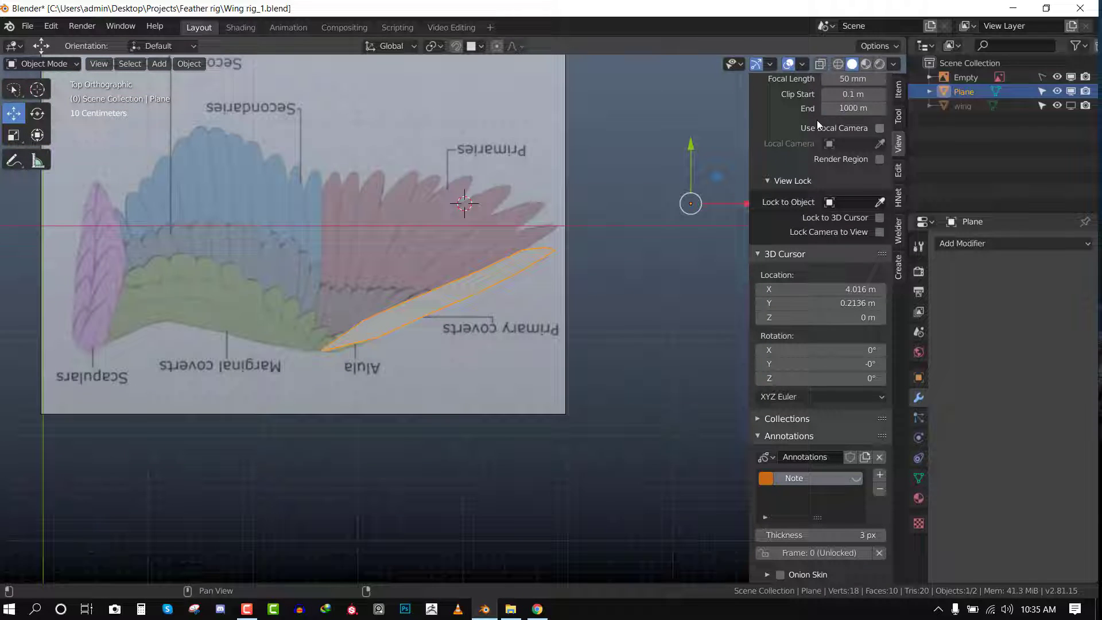
left_click(892, 64)
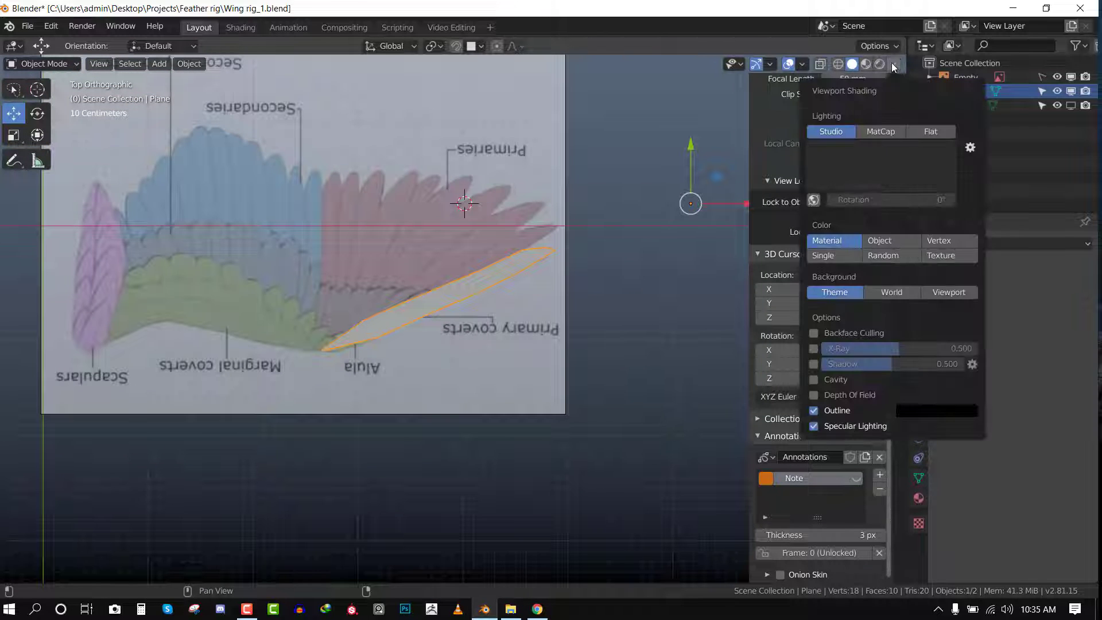
left_click(882, 255)
scroll(495, 277, "up", 3)
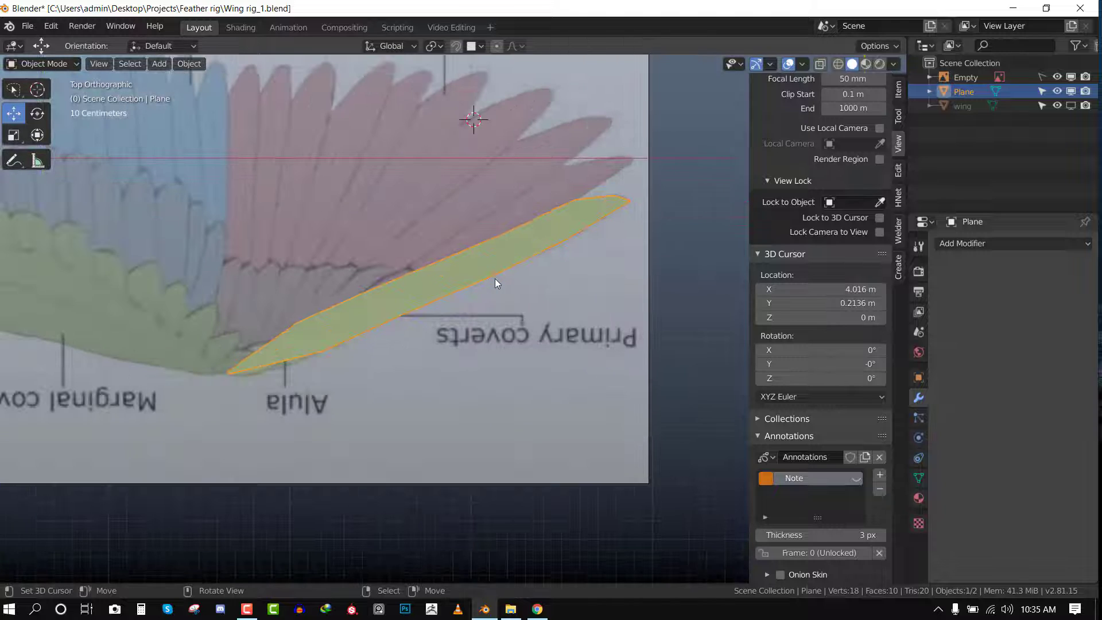
Hide the sidebar and set the feather object's origin to the centre of its geometry.
key("n")
scroll(536, 264, "down", 2)
scroll(591, 235, "up", 2)
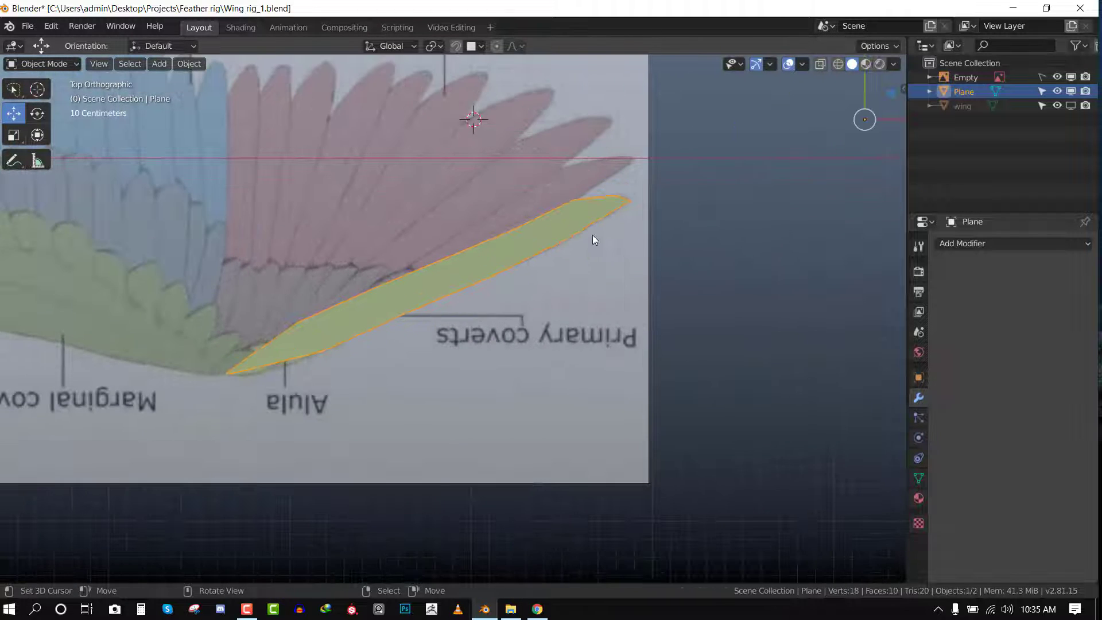
key("Tab")
key("Tab")
right_click(535, 249)
mouse_move(536, 249)
left_click(642, 263)
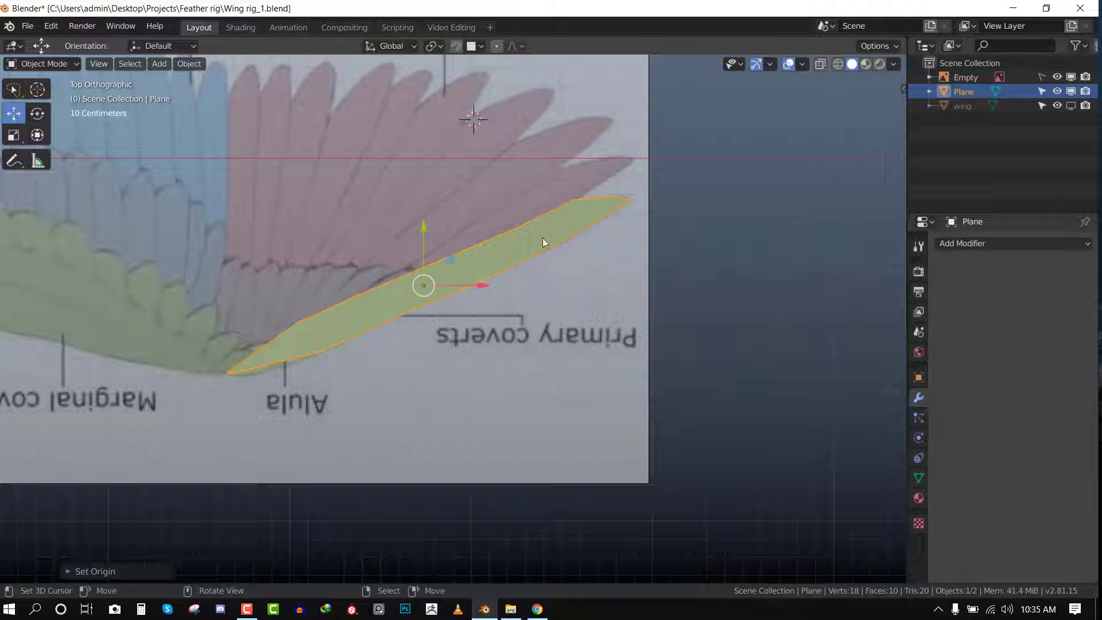
scroll(542, 237, "up", 2)
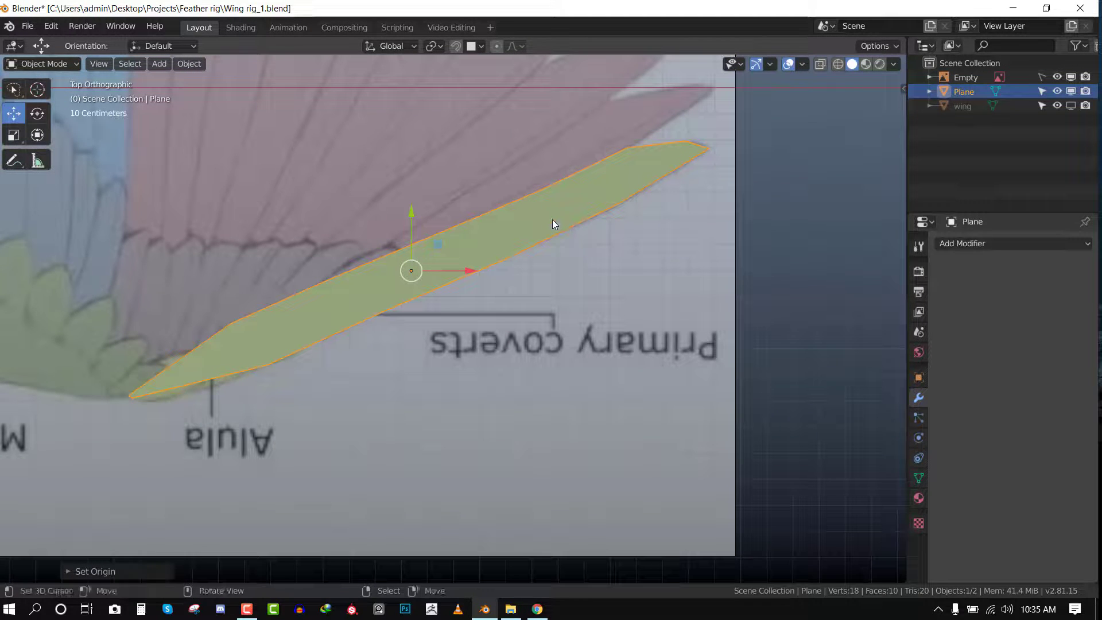
Lower the feather vertically until it sits just above the reference image, using front view and wireframe shading.
scroll(567, 202, "up", 1)
middle_click_drag(566, 191, 480, 224, "shift")
key("KP_1")
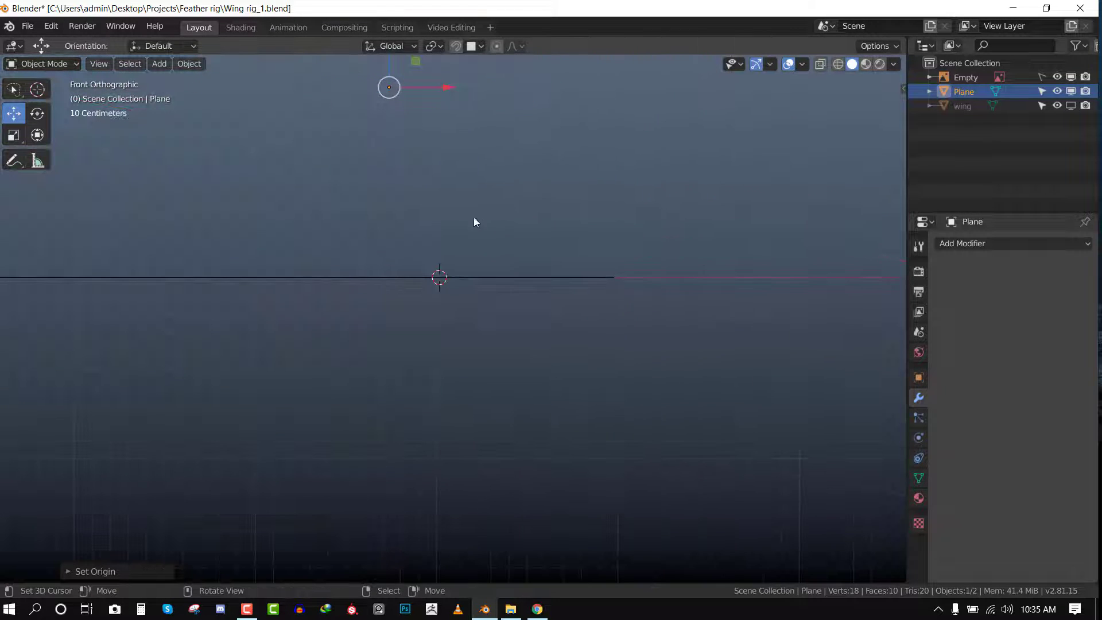
scroll(424, 115, "down", 2)
left_click_drag(409, 102, 413, 187)
key("shift+z")
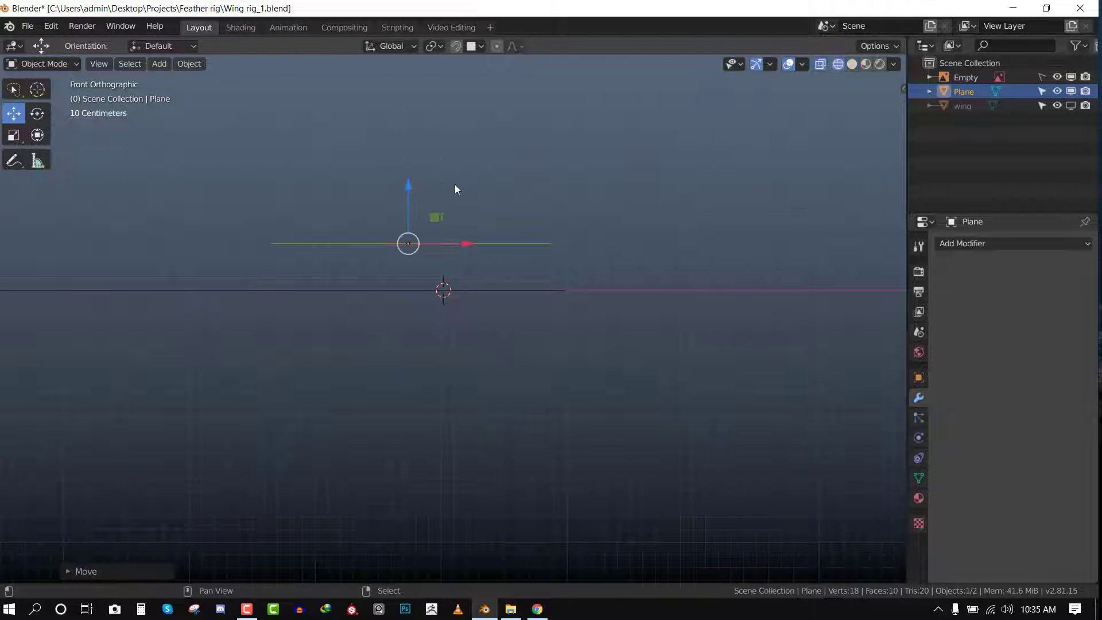
middle_click_drag(454, 184, 405, 212)
left_click_drag(406, 184, 419, 213)
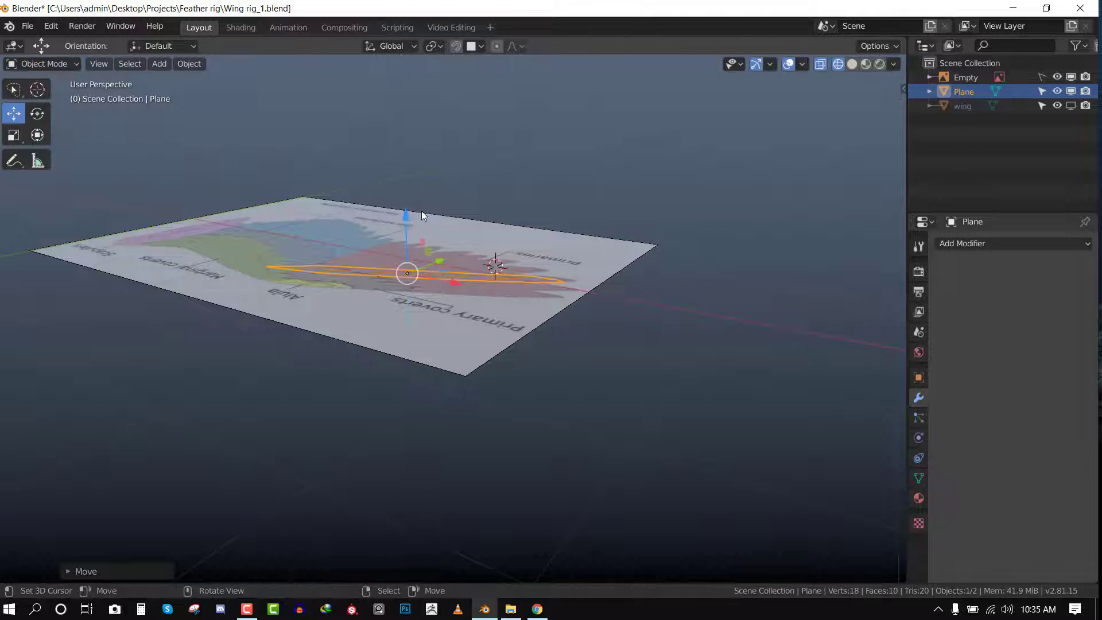
In top view, duplicate the feather onto the second outermost primary and rotate the copy slightly to match it.
key("KP_7")
scroll(523, 239, "up", 4)
mouse_move(523, 244)
middle_mouse_down()
mouse_move(453, 233)
mouse_move(542, 240)
middle_mouse_up()
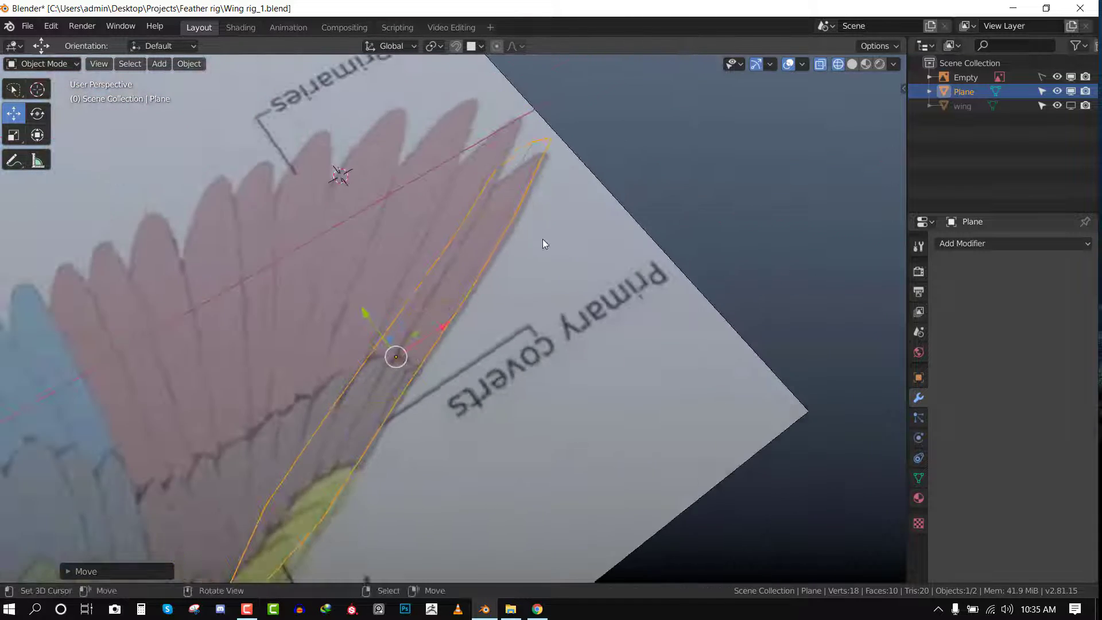
key("KP_7")
scroll(513, 276, "down", 2)
key("shift+d")
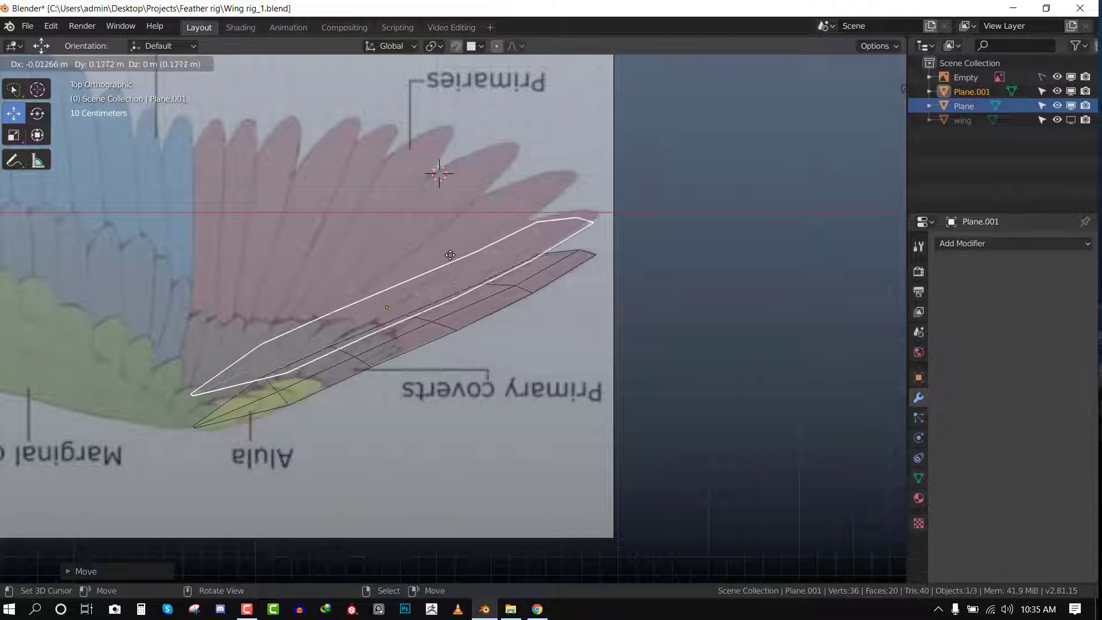
left_click(454, 253)
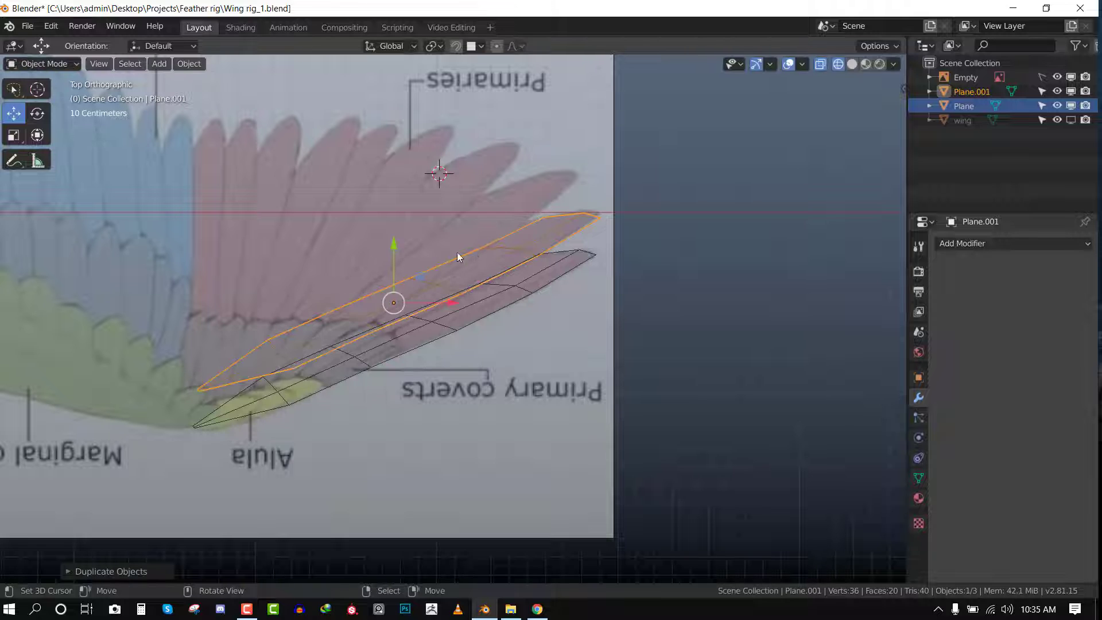
key("r")
left_click(553, 248)
Rename the duplicated feather object Plane.001 as "large feather".
left_click(549, 288, "shift")
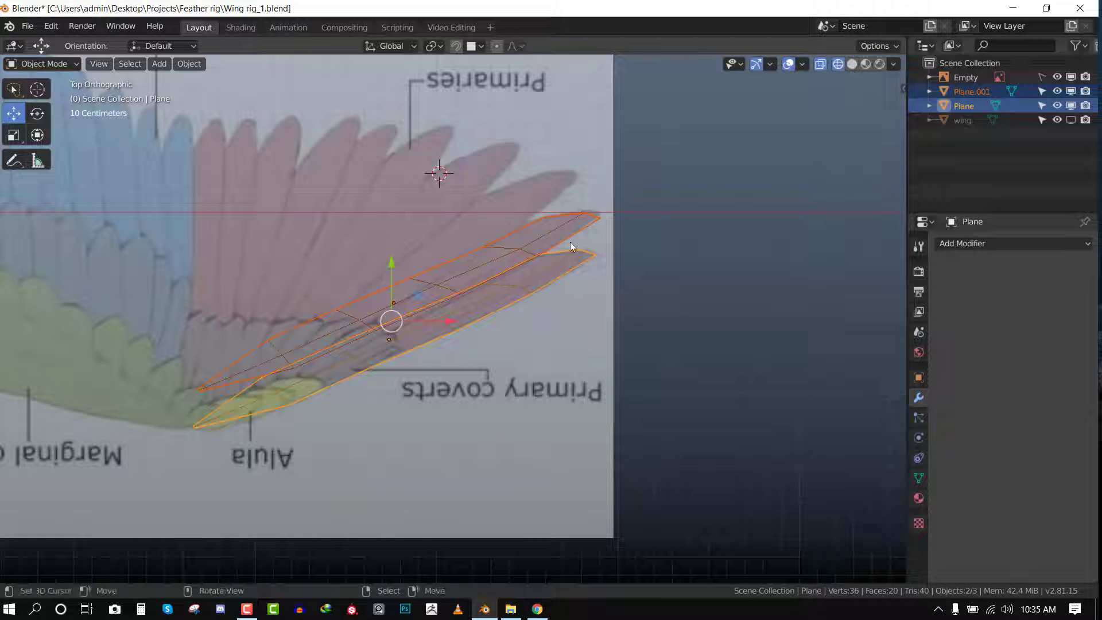
double_click(975, 91)
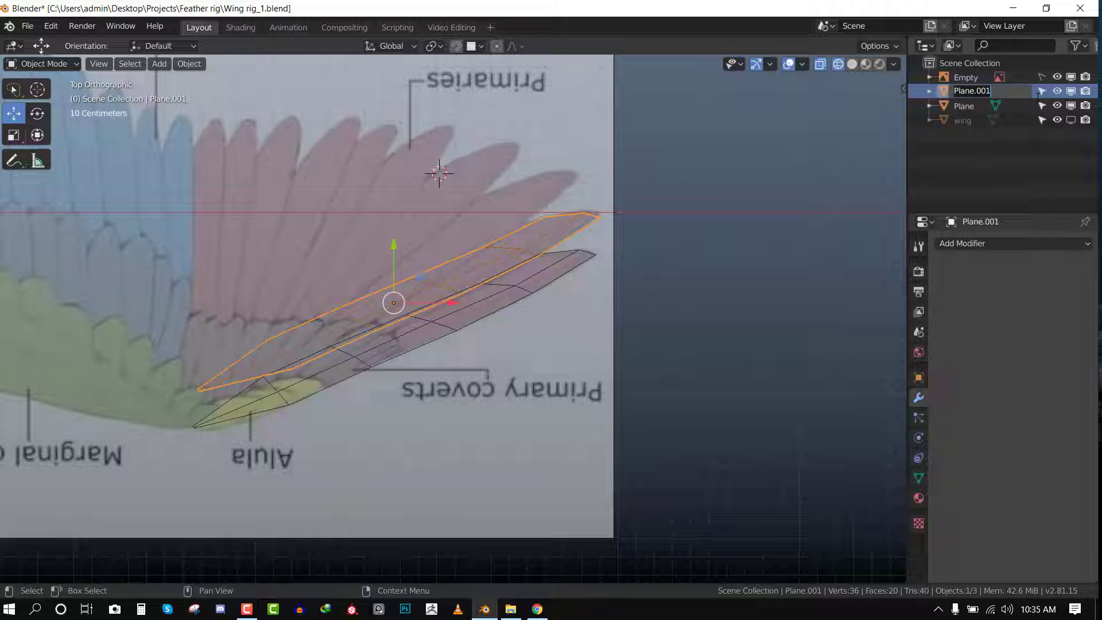
type("feather")
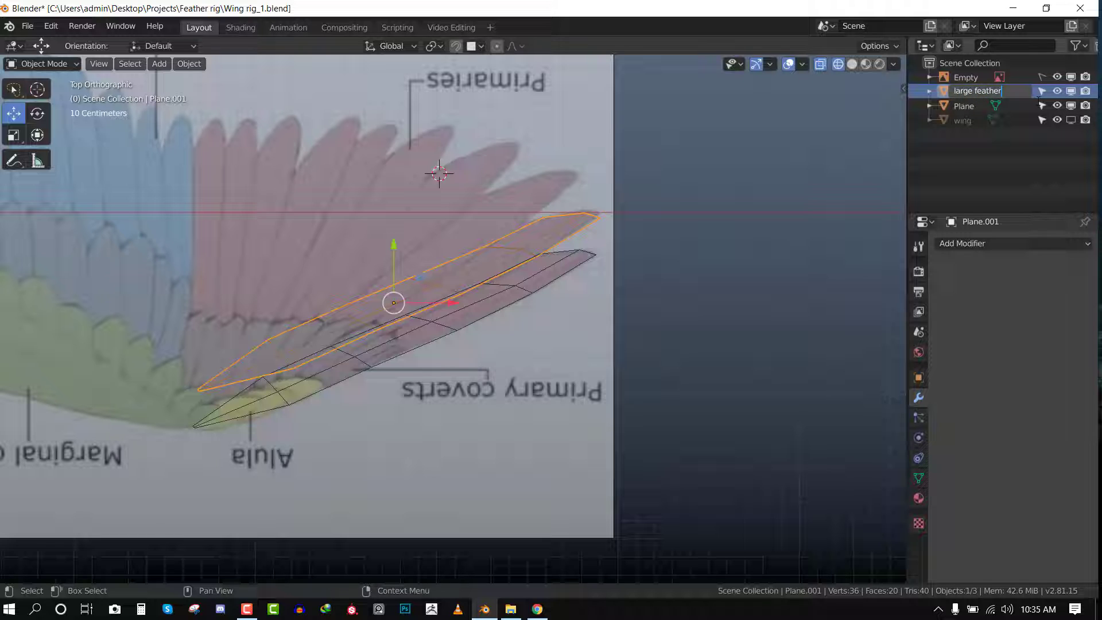
key("Return")
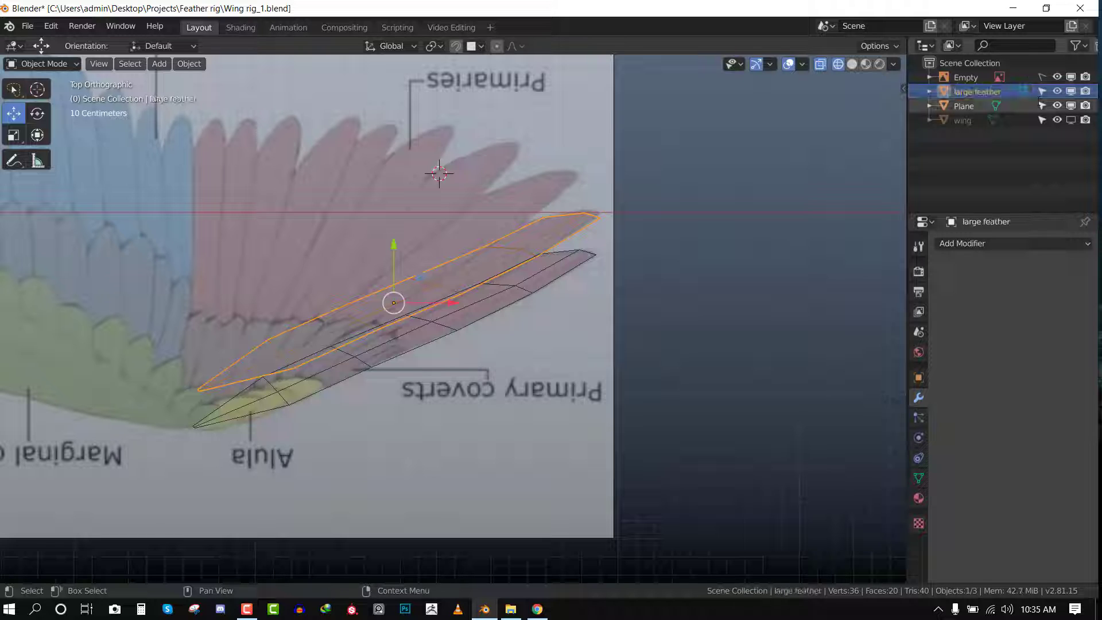
Copy the duplicate feather's name and give that object the placeholder name "ok".
double_click(990, 93)
key("Return")
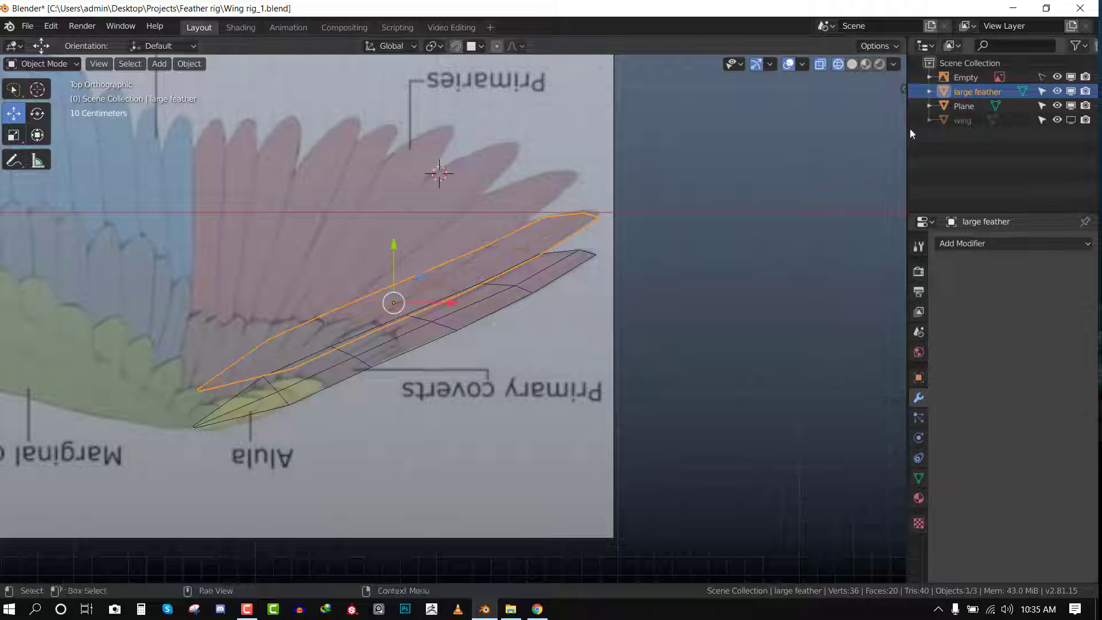
key("ctrl+c")
double_click(982, 92)
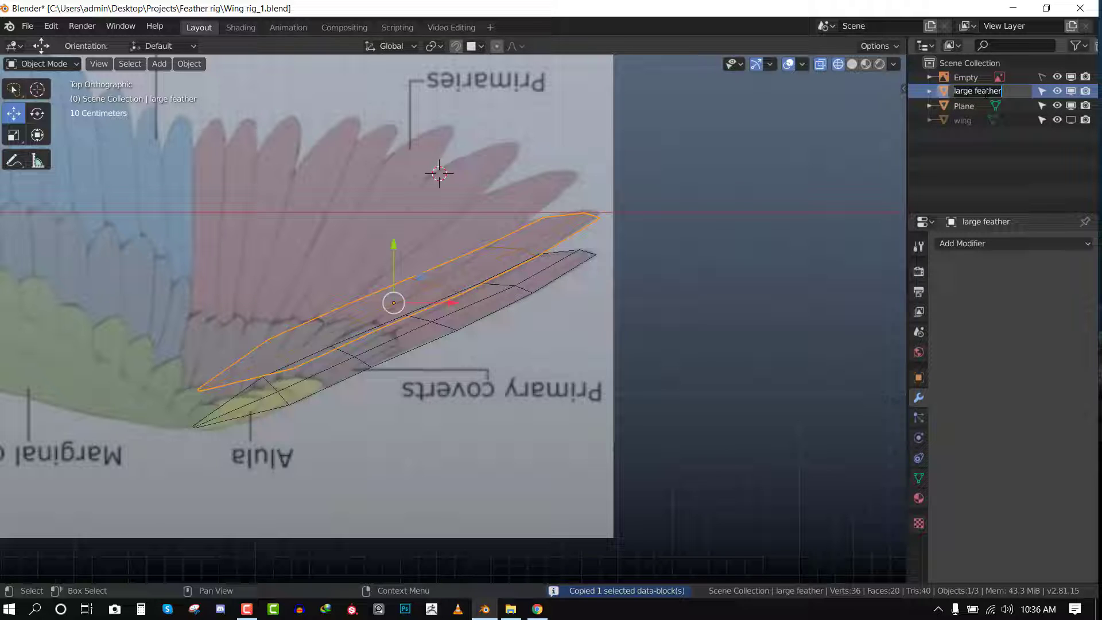
type("ok")
key("Return")
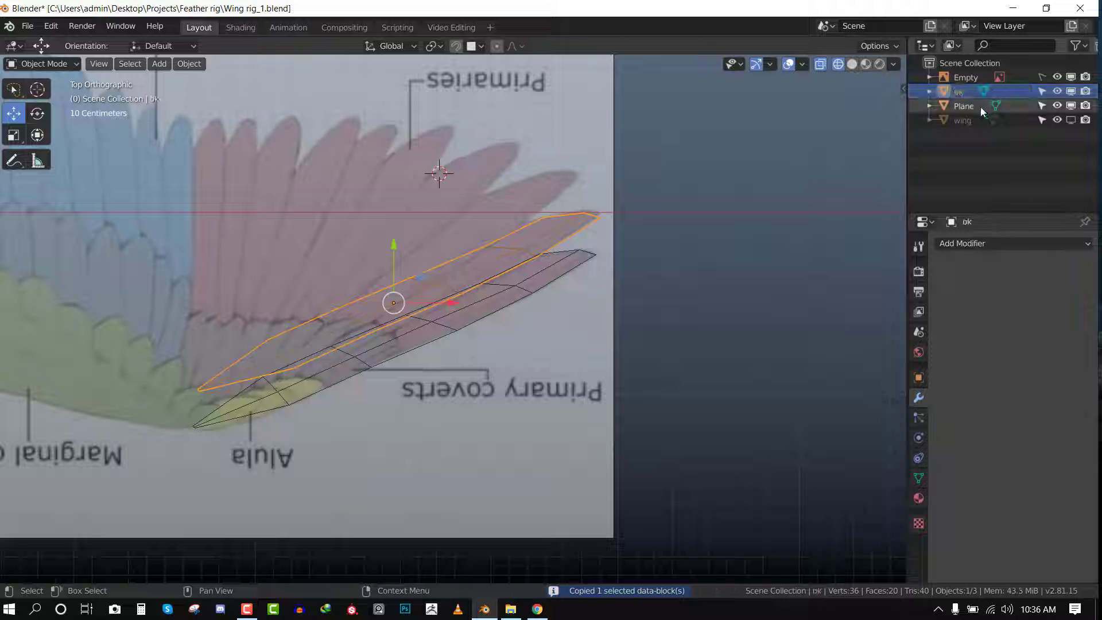
Paste the name "large feather" onto the original Plane object and onto the duplicate named ok.
double_click(980, 105)
key("ctrl+v")
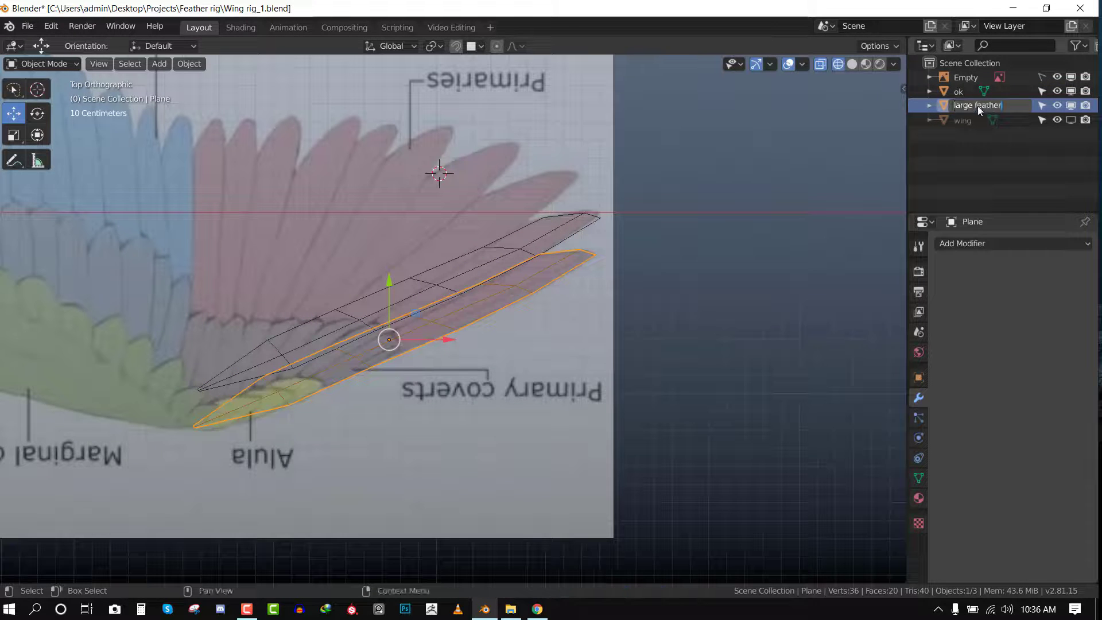
key("Return")
double_click(963, 106)
key("ctrl+v")
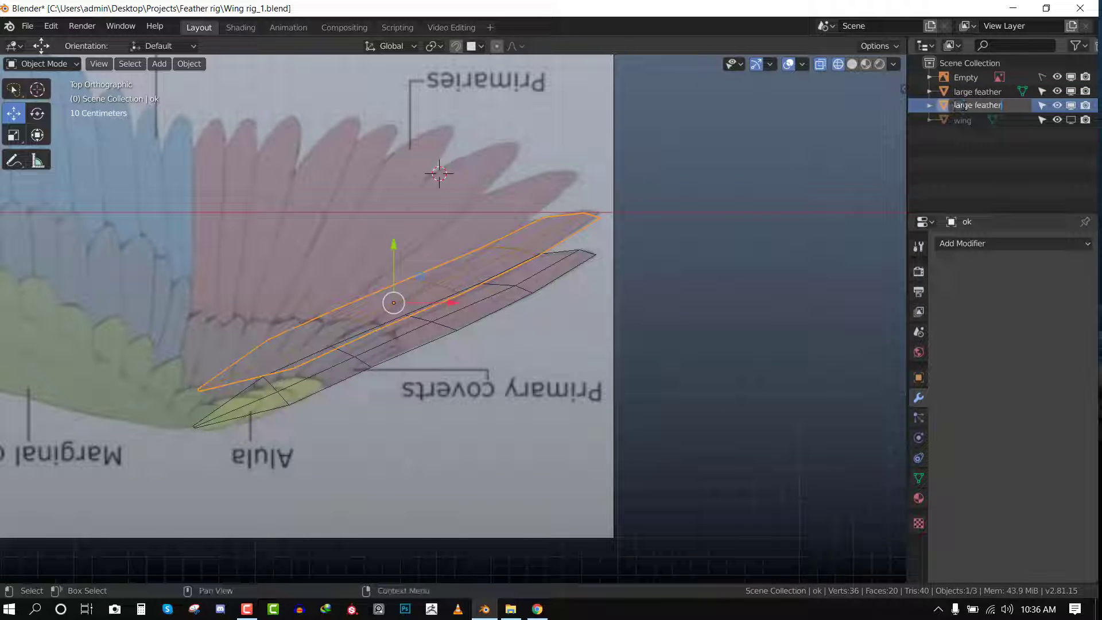
key("Return")
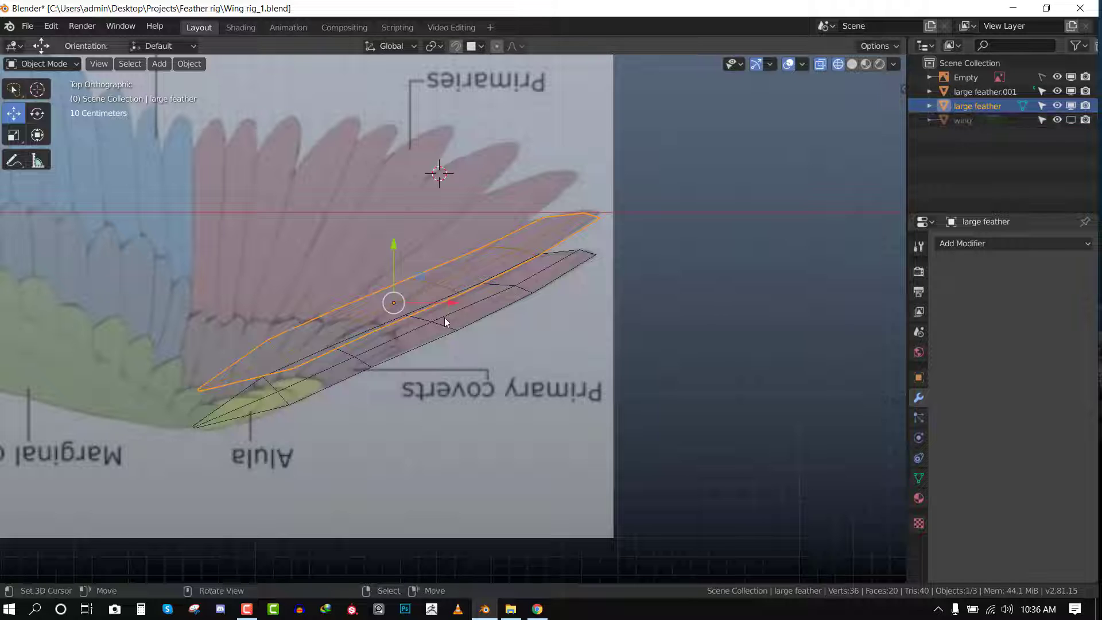
Move both feather objects into a new collection named "large feather" and collapse it in the outliner.
key("g")
right_click(491, 277)
scroll(489, 290, "up", 1)
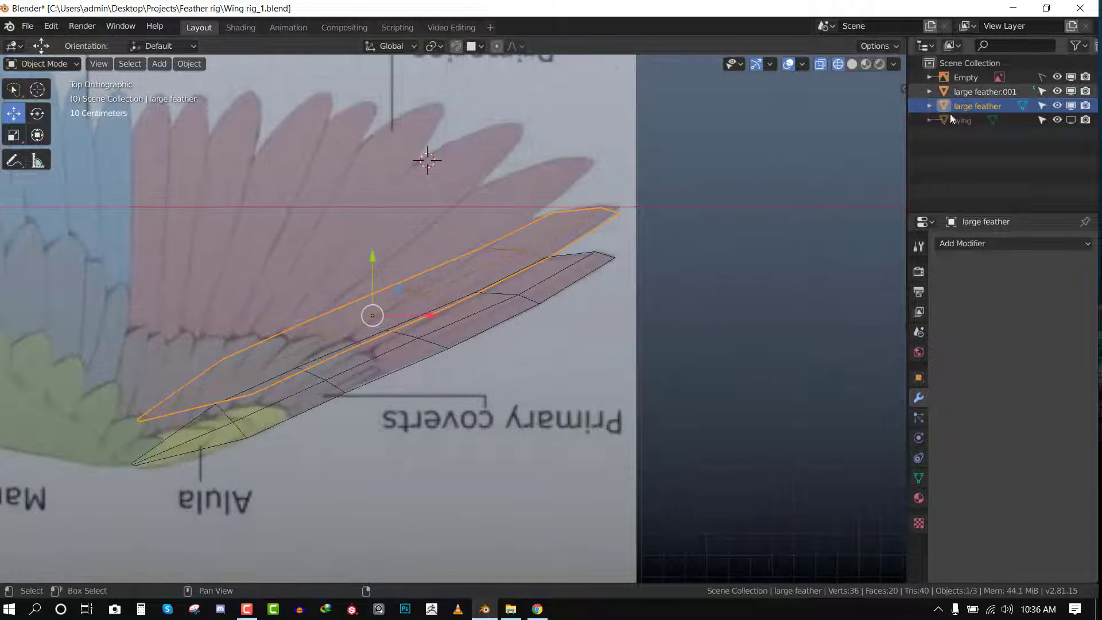
left_click(979, 92, "ctrl")
scroll(576, 275, "down", 1)
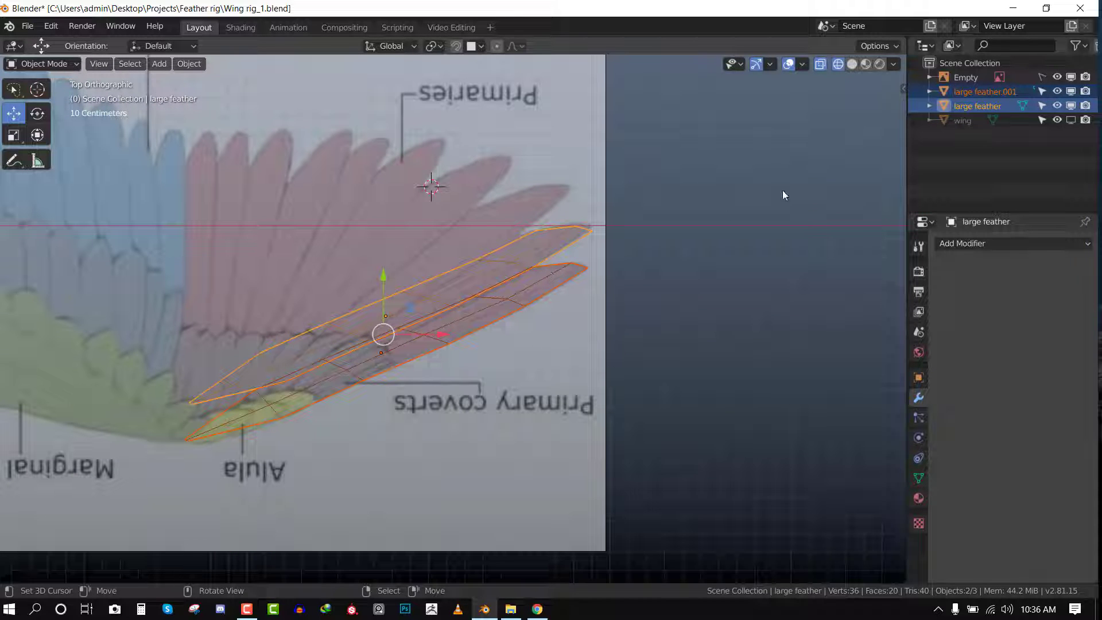
key("m")
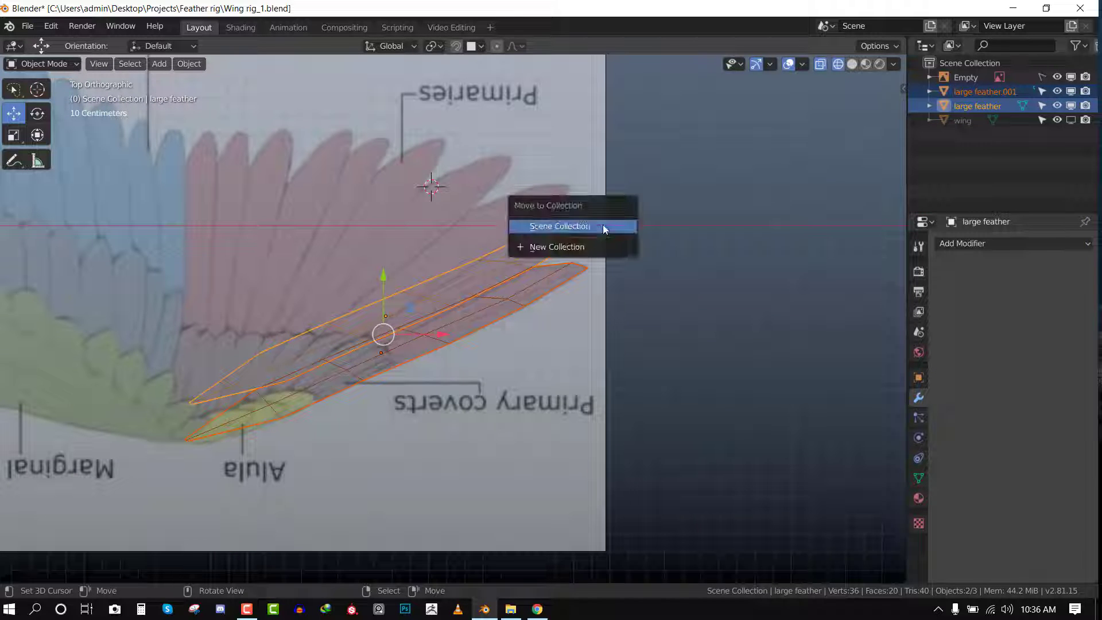
left_click(573, 245)
key("BackSpace")
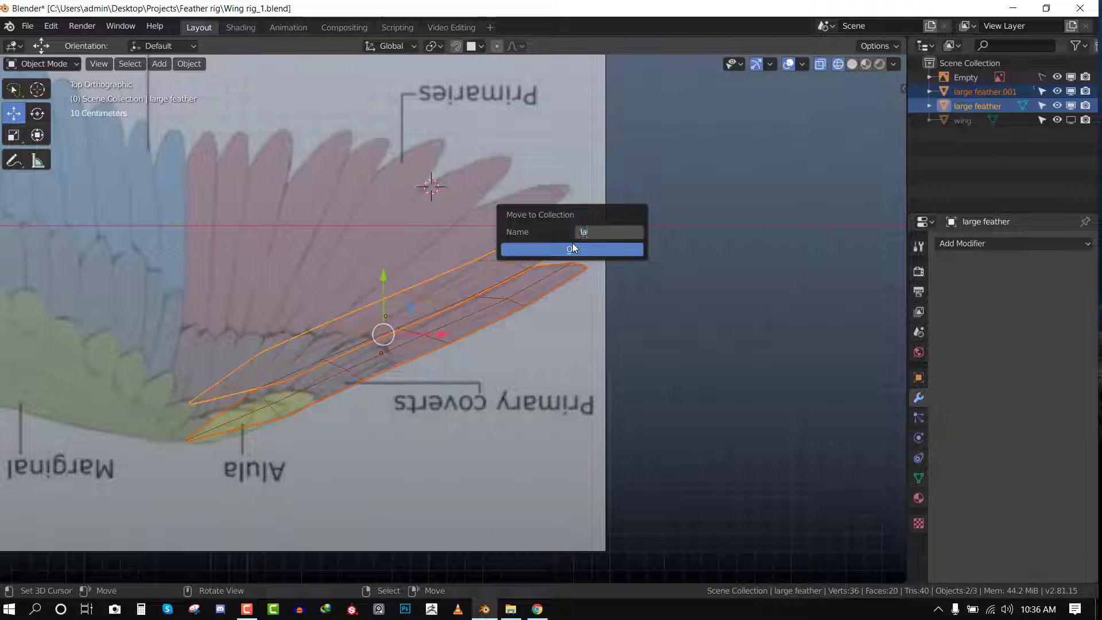
type("large feather")
left_click(585, 249)
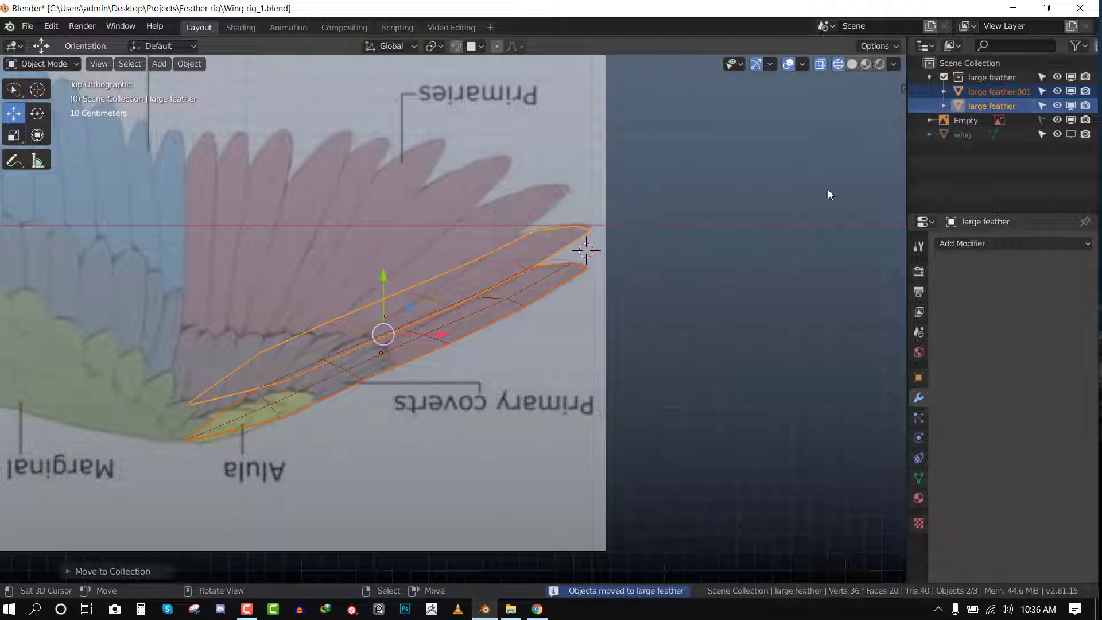
left_click(931, 76)
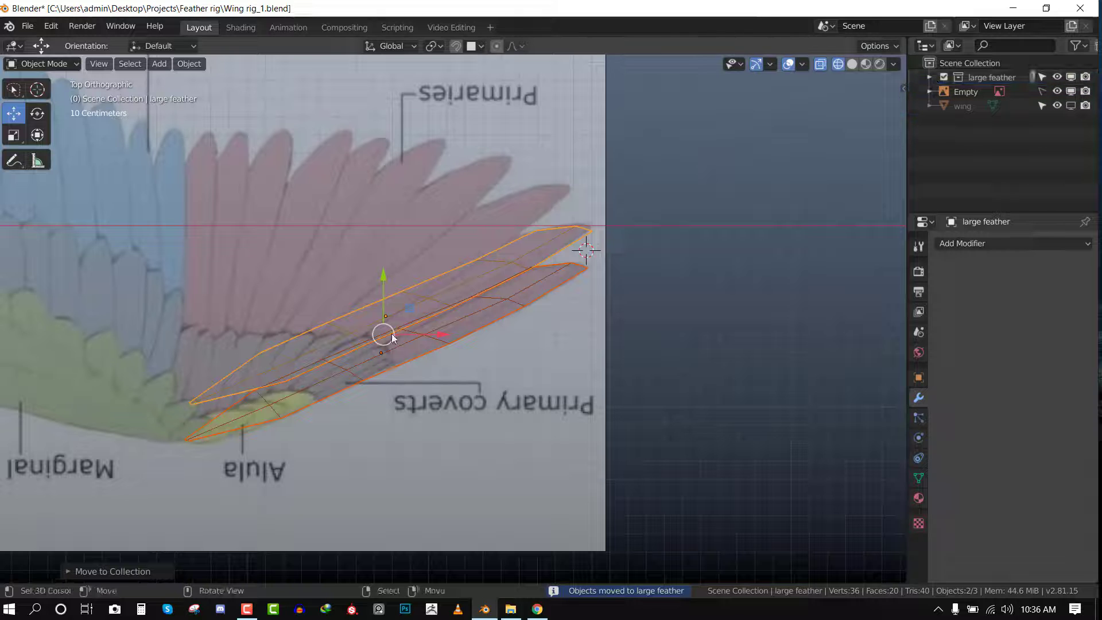
Select the second feather and rotate it slightly to follow the second outermost primary.
left_click(503, 248)
scroll(564, 242, "up", 2)
key("t")
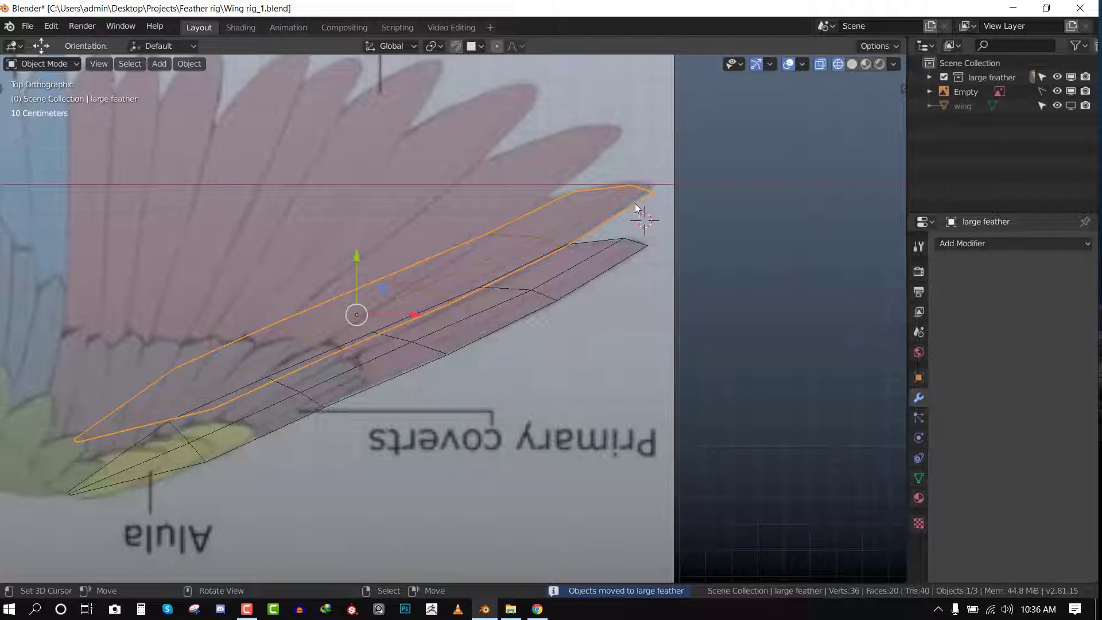
key("t")
key("t")
key("r")
left_click(660, 190)
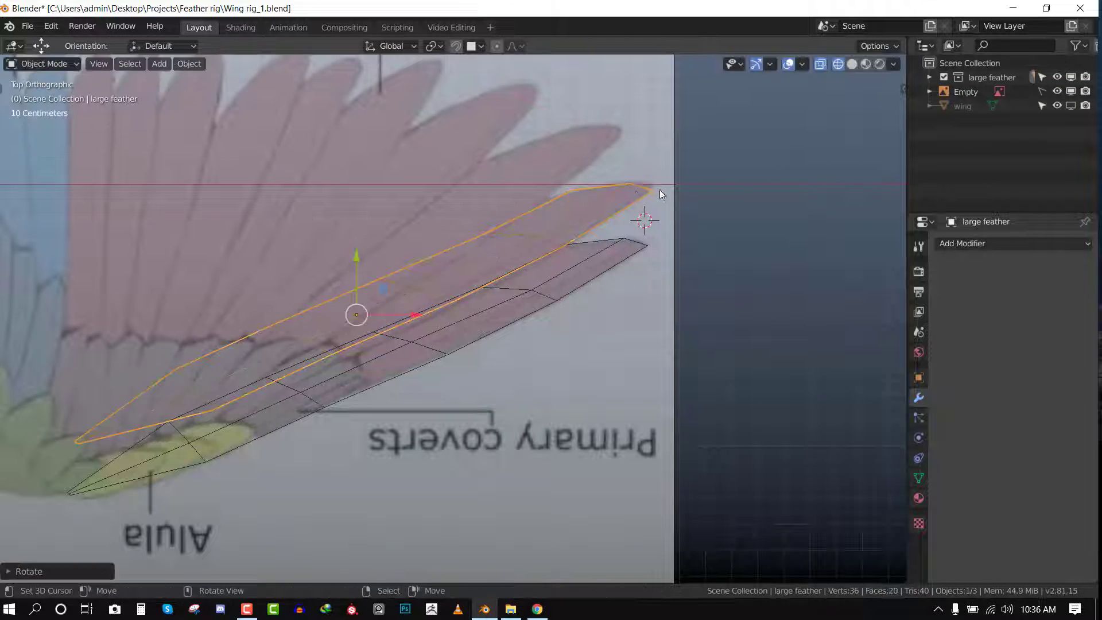
In Edit Mode, move the second feather's tip and edge vertices to match the primary's outline in the reference.
key("Tab")
scroll(656, 176, "up", 1)
right_click_drag(664, 159, 693, 157)
right_click_drag(582, 232, 596, 225)
right_click_drag(696, 159, 570, 172)
right_click_drag(492, 216, 481, 214)
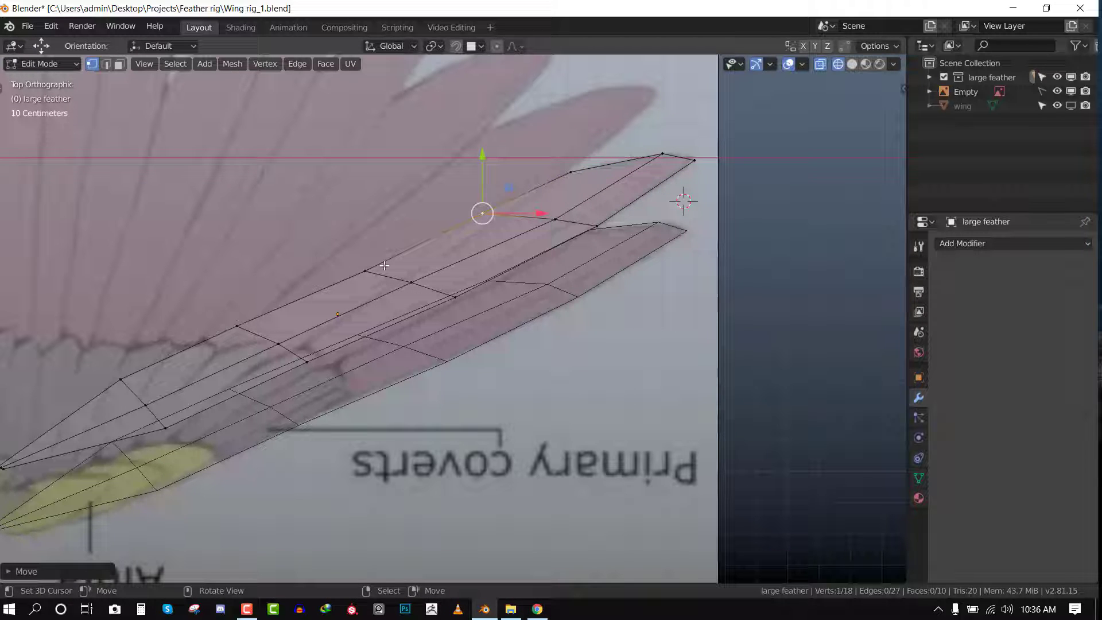
right_click_drag(365, 271, 360, 268)
middle_click_drag(356, 270, 449, 221, "shift")
right_click(332, 278)
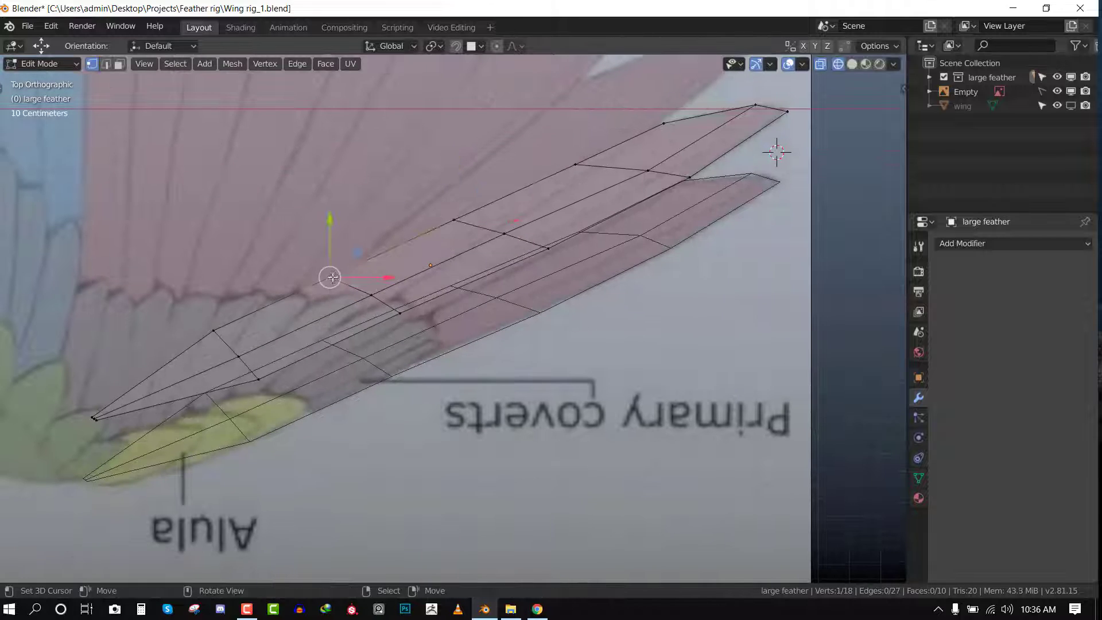
right_click_drag(332, 277, 333, 277)
scroll(117, 429, "down", 2)
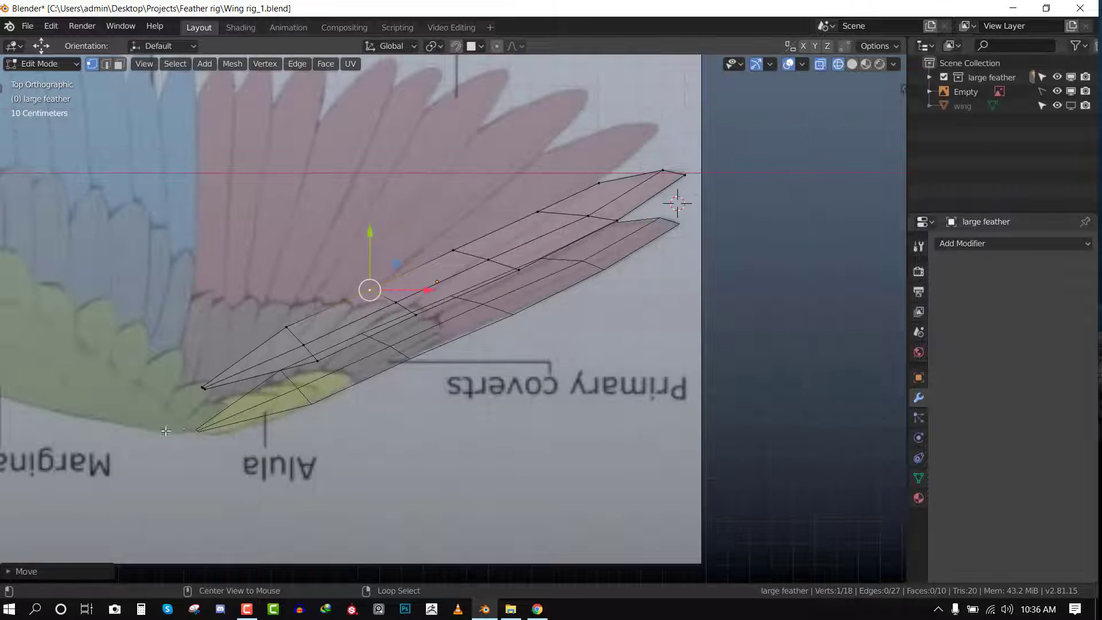
Select the second feather's root vertices, move them down toward the first feather's root, and return to Object Mode.
key("alt+a")
mouse_move(208, 405)
right_mouse_down("ctrl")
mouse_move(164, 396)
mouse_move(205, 386)
right_mouse_up("ctrl")
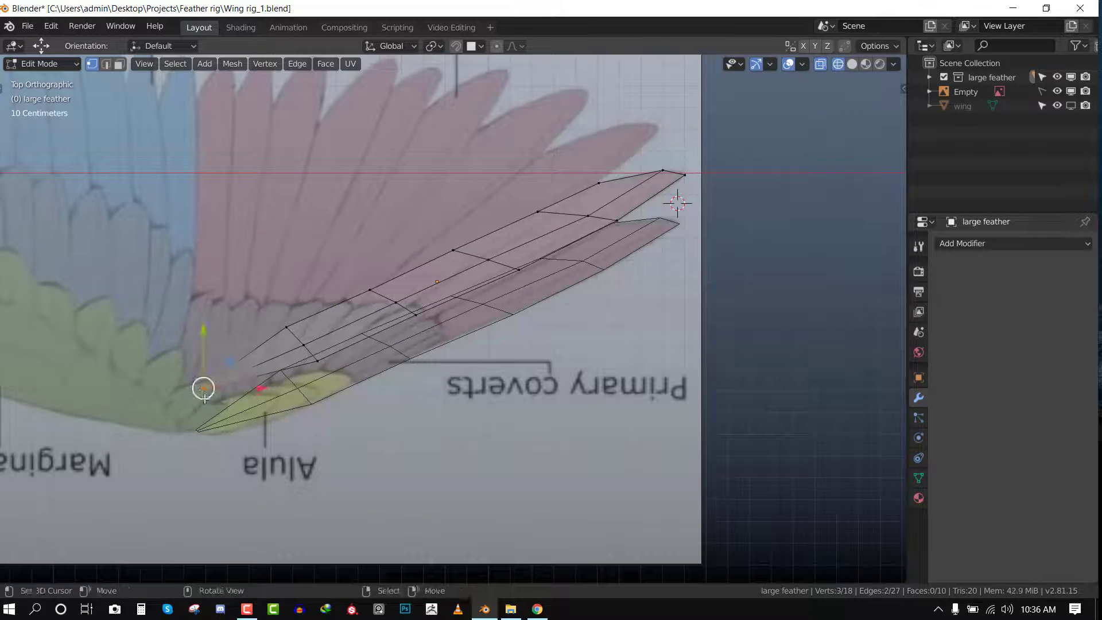
key("g")
left_click(196, 420)
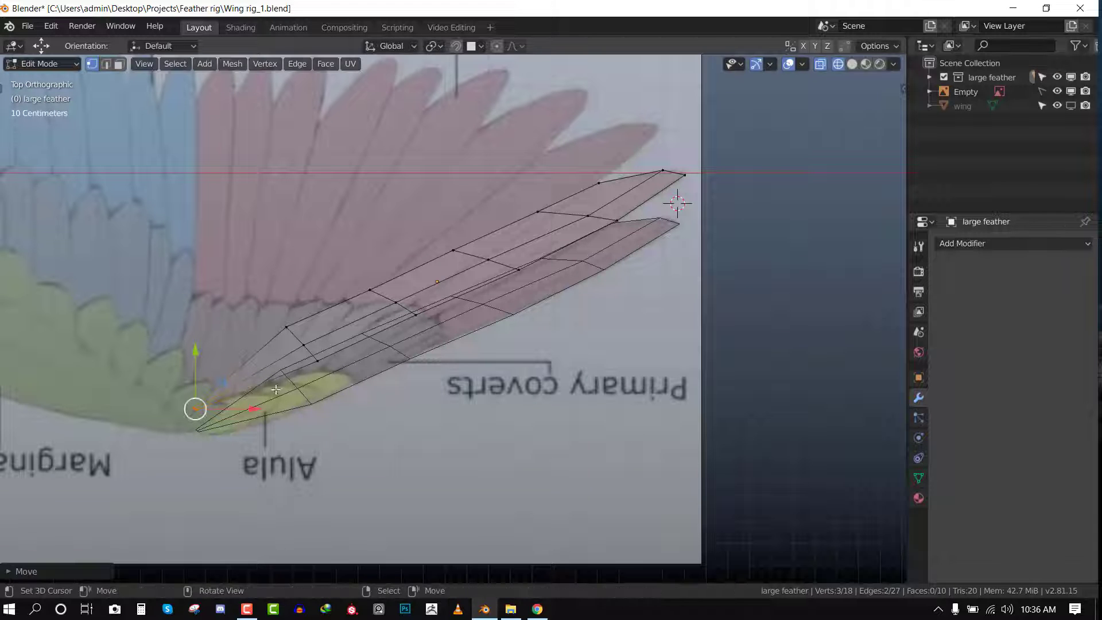
key("Tab")
Apply the object transform on both feathers and set their origins to geometry.
mouse_move(315, 360)
middle_mouse_down()
mouse_move(453, 252)
mouse_move(408, 229)
mouse_move(469, 260)
mouse_move(458, 234)
mouse_move(458, 272)
middle_mouse_up()
right_click(457, 269, "shift")
key("ctrl+a")
left_click(632, 243)
key("w")
mouse_move(633, 243)
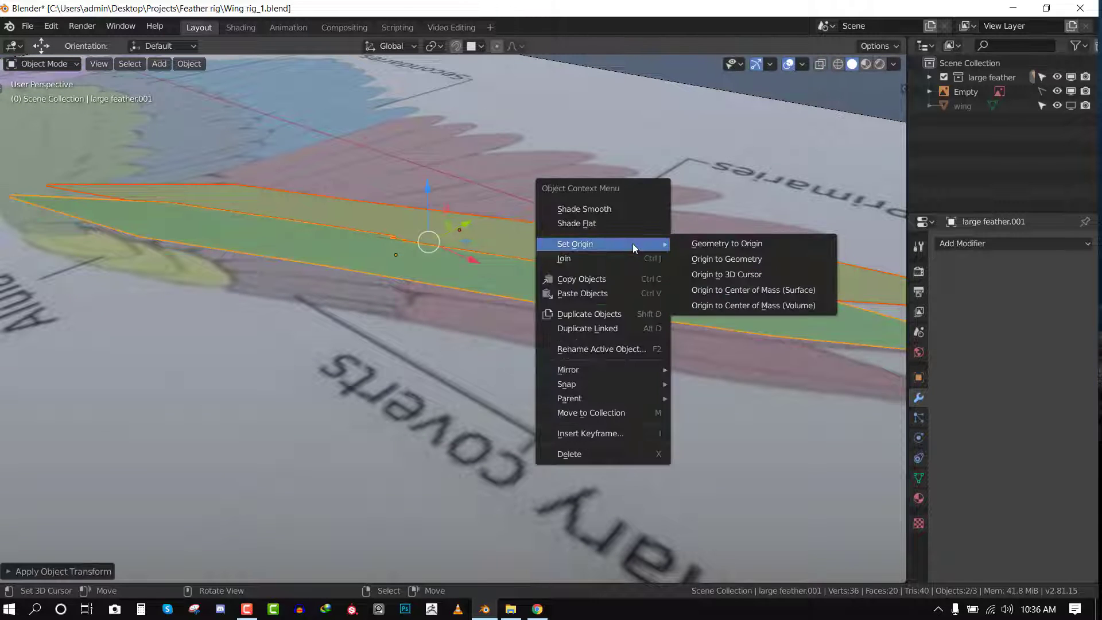
left_click(714, 259)
Raise the second feather slightly above the first one, deselect everything, and save the file.
left_click(457, 220)
middle_click_drag(458, 222, 466, 201)
left_click_drag(477, 159, 484, 156)
key("alt+a")
middle_click_drag(485, 171, 556, 339, "ctrl")
middle_click_drag(557, 338, 558, 292, "ctrl")
key("ctrl+s")
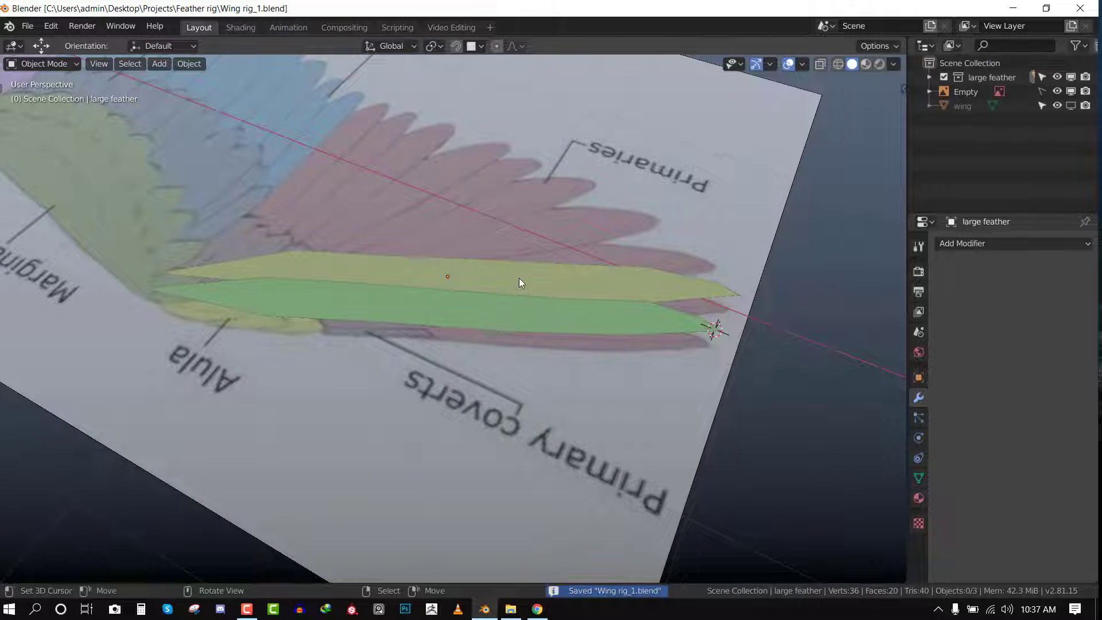
In top view, duplicate the second feather onto the third outermost primary and rotate the copy to match it.
left_click(519, 278)
key("KP_7")
key("shift+d")
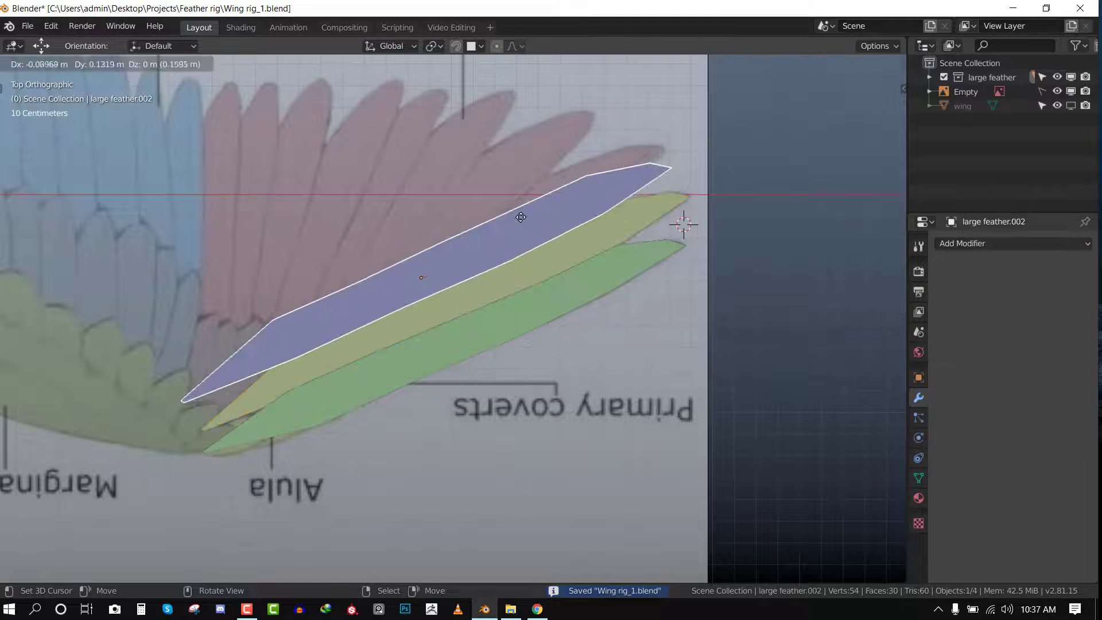
left_click(712, 243)
key("r")
left_click(712, 211)
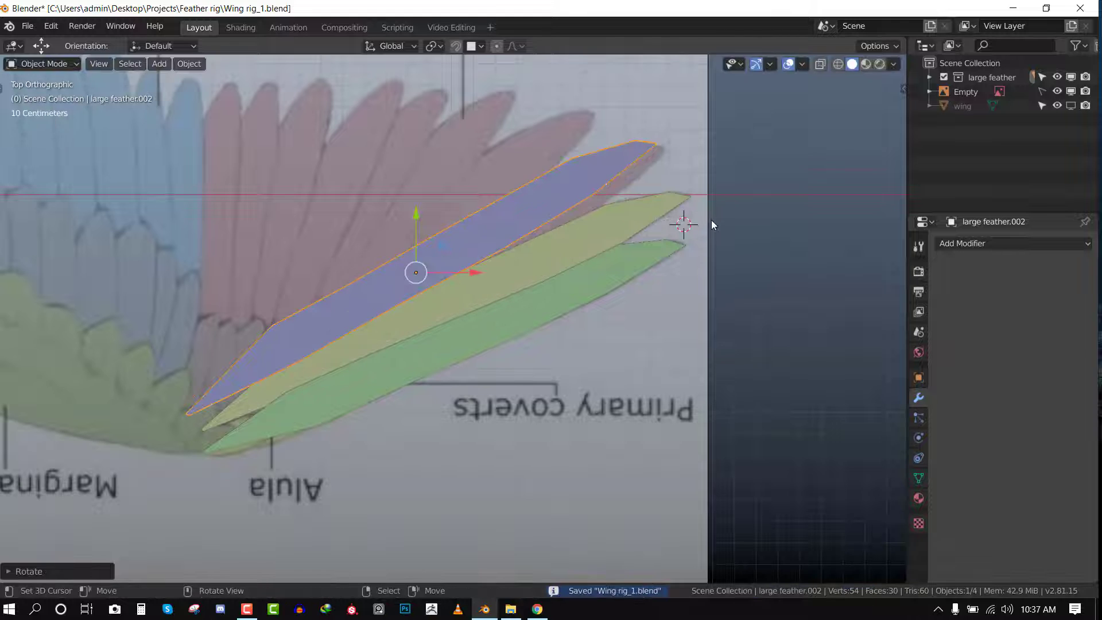
middle_click_drag(711, 212, 647, 298, "shift")
In Edit Mode with wireframe shading, move the third feather's tip and lower-edge vertices onto the reference outline.
key("Tab")
scroll(631, 258, "up", 1)
left_click(619, 202)
right_click_drag(621, 207, 630, 214)
right_click_drag(543, 261, 549, 271)
right_click_drag(429, 330, 439, 345)
right_click_drag(313, 391, 312, 406)
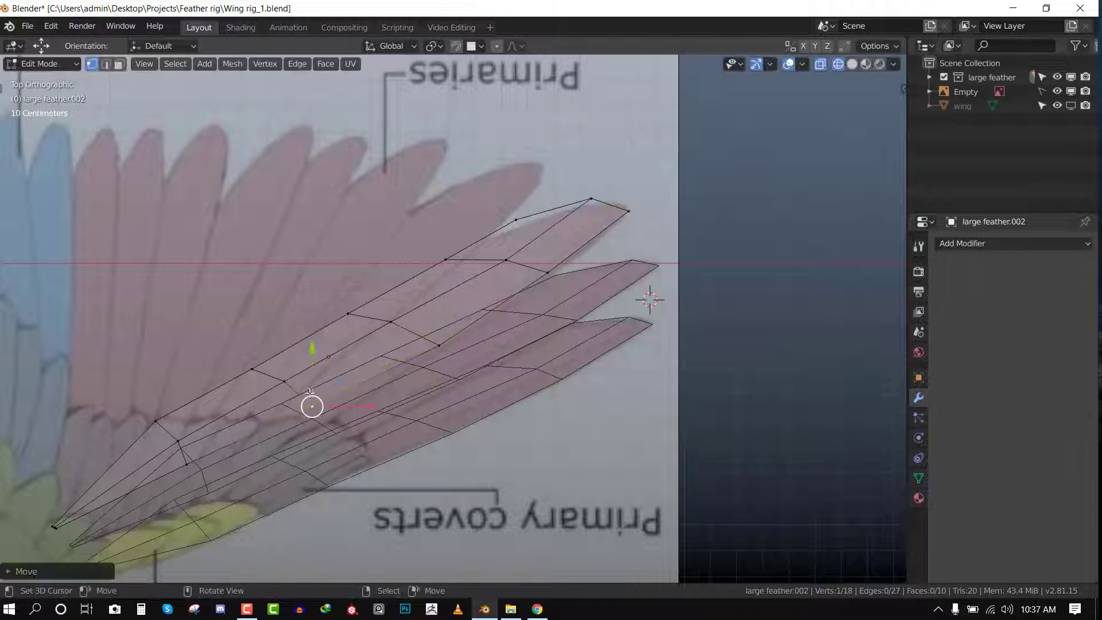
right_click_drag(186, 465, 194, 472)
right_click_drag(313, 407, 307, 415)
Adjust the third feather's upper-edge vertices from tip to root so they follow the reference primary.
right_click_drag(258, 371, 316, 343)
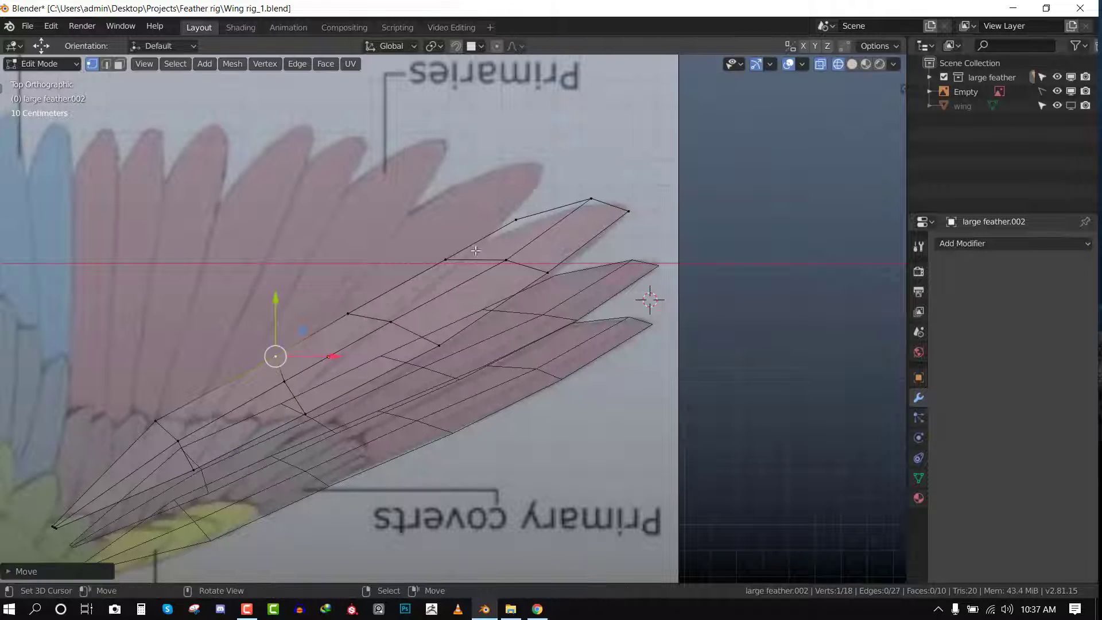
right_click_drag(518, 221, 515, 230)
right_click_drag(442, 266, 450, 263)
right_click_drag(352, 311, 360, 312)
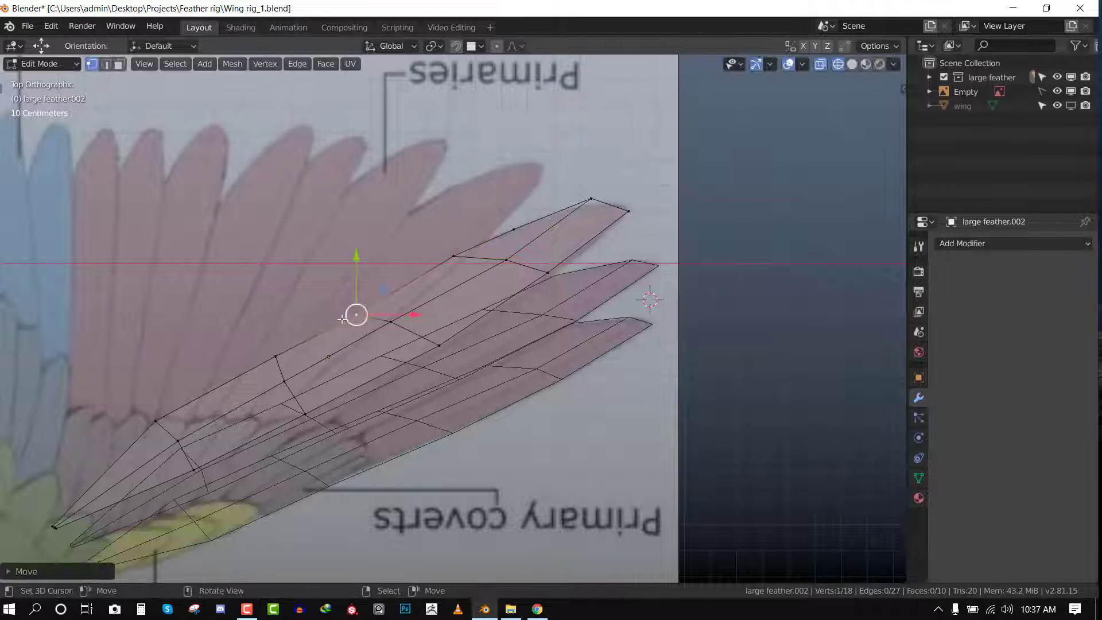
right_click_drag(276, 362, 279, 370)
right_click_drag(158, 421, 159, 433)
Select the third feather's root vertices, move them slightly down toward the wing, and return to Object Mode.
middle_click_drag(280, 350, 401, 238, "shift")
mouse_move(211, 431)
left_mouse_down("ctrl")
mouse_move(128, 428)
mouse_move(178, 448)
left_mouse_up("ctrl")
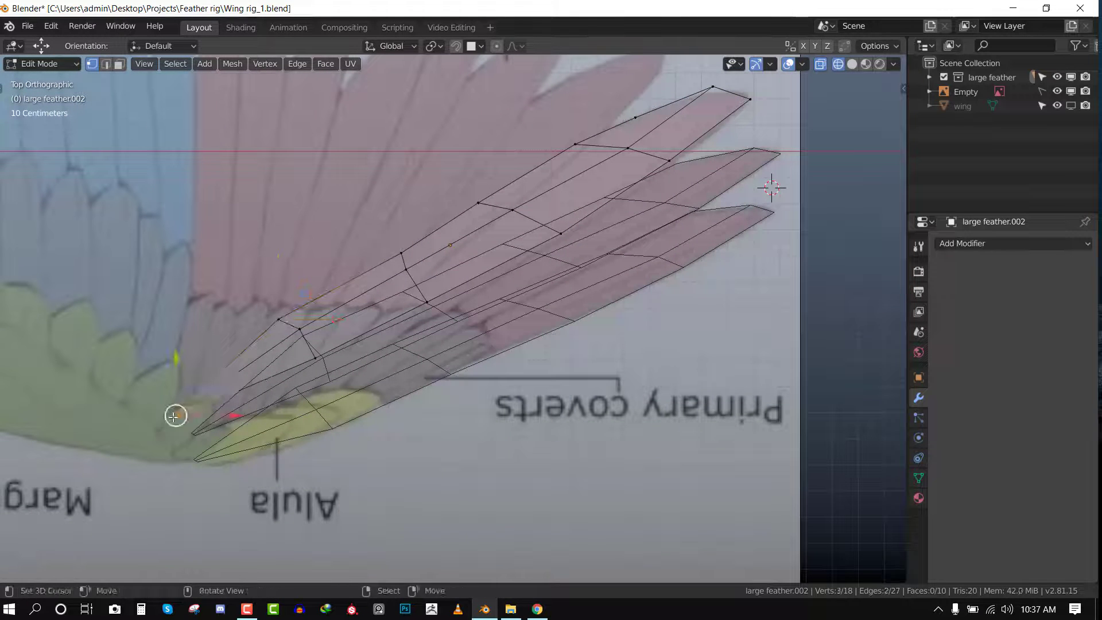
key("g")
left_click(176, 428)
key("Tab")
scroll(390, 275, "down", 2)
scroll(540, 265, "up", 2)
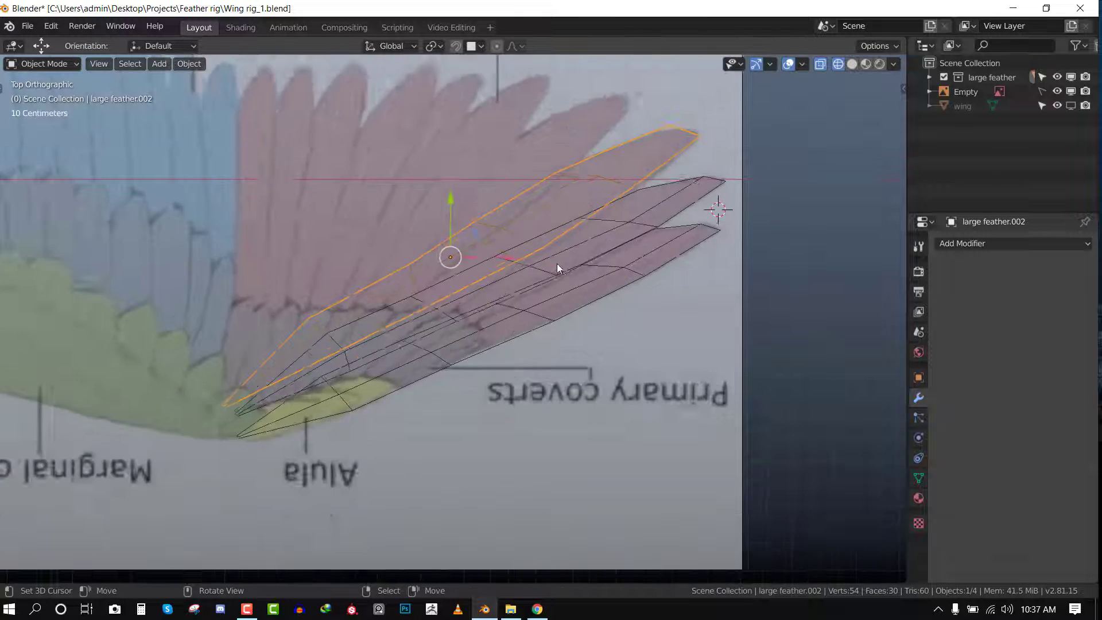
Refine the third feather's upper-edge vertex near the tip in Edit Mode and save the file.
middle_click_drag(568, 269, 530, 389, "shift")
key("Tab")
right_click_drag(674, 219, 535, 256)
scroll(559, 276, "down", 5)
key("ctrl+s")
Duplicate the third primary feather in Object Mode, then rotate and move the copy over the fourth primary on the reference.
scroll(585, 267, "up", 3)
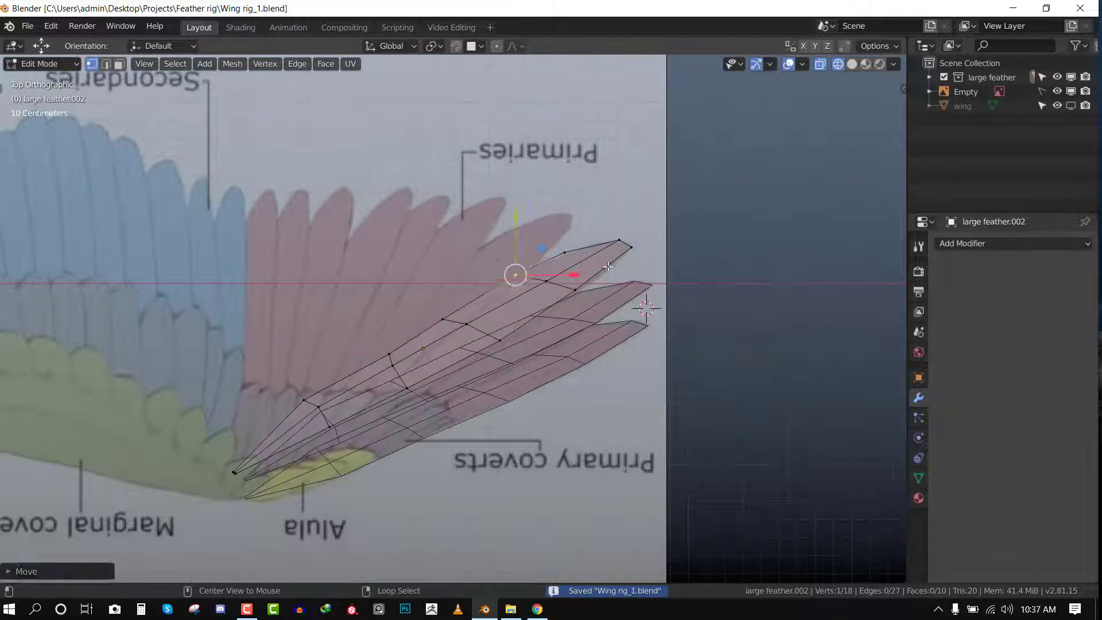
scroll(606, 276, "up", 2)
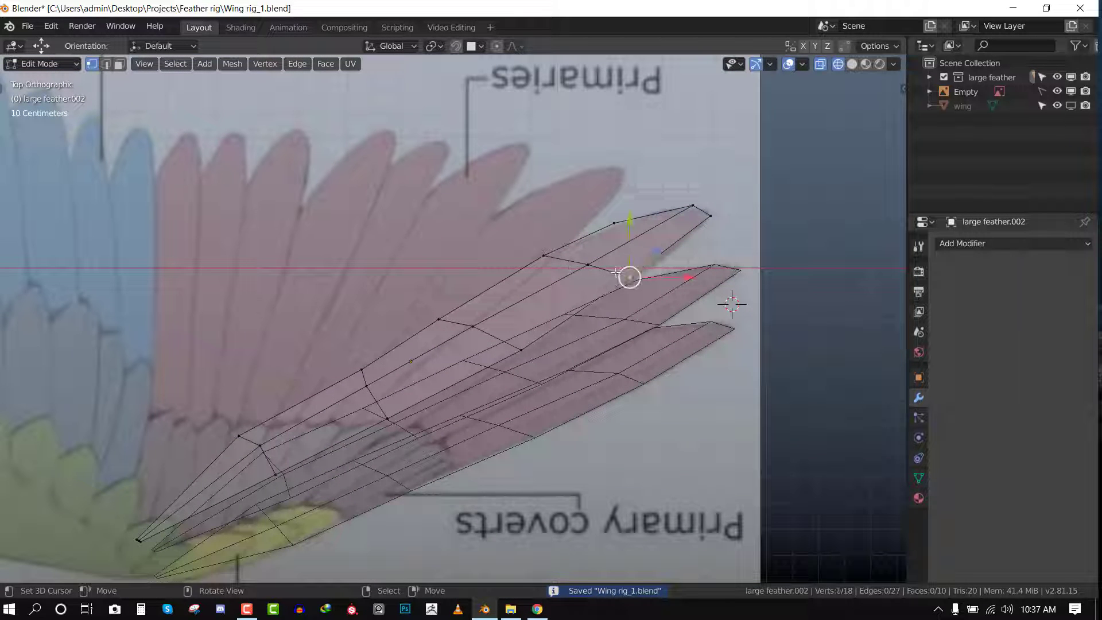
key("ctrl+l")
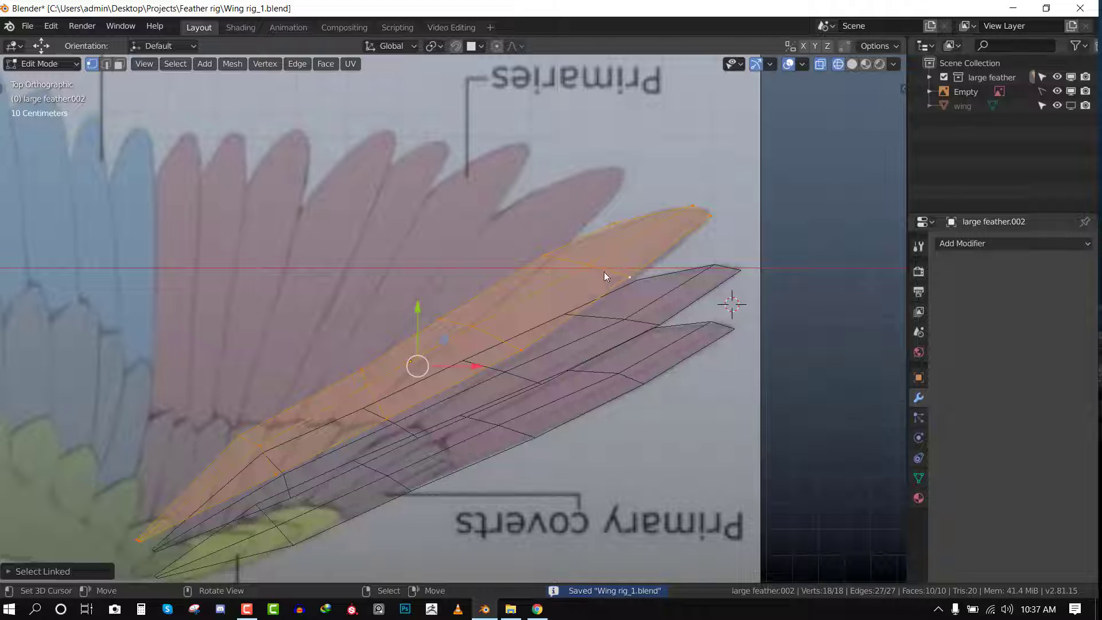
key("Tab")
key("shift+d")
left_click(528, 239)
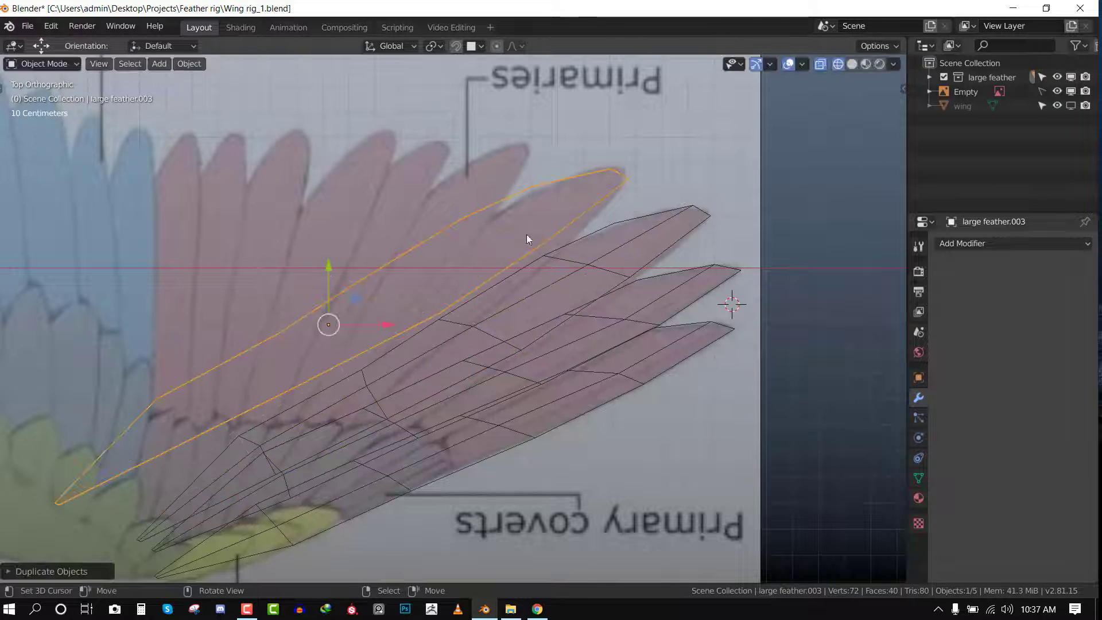
key("r")
left_click(604, 210)
key("g")
left_click(607, 233)
In Edit Mode, move the fourth feather's tip vertices and the outer upper- and lower-edge vertices onto the reference outline.
key("Tab")
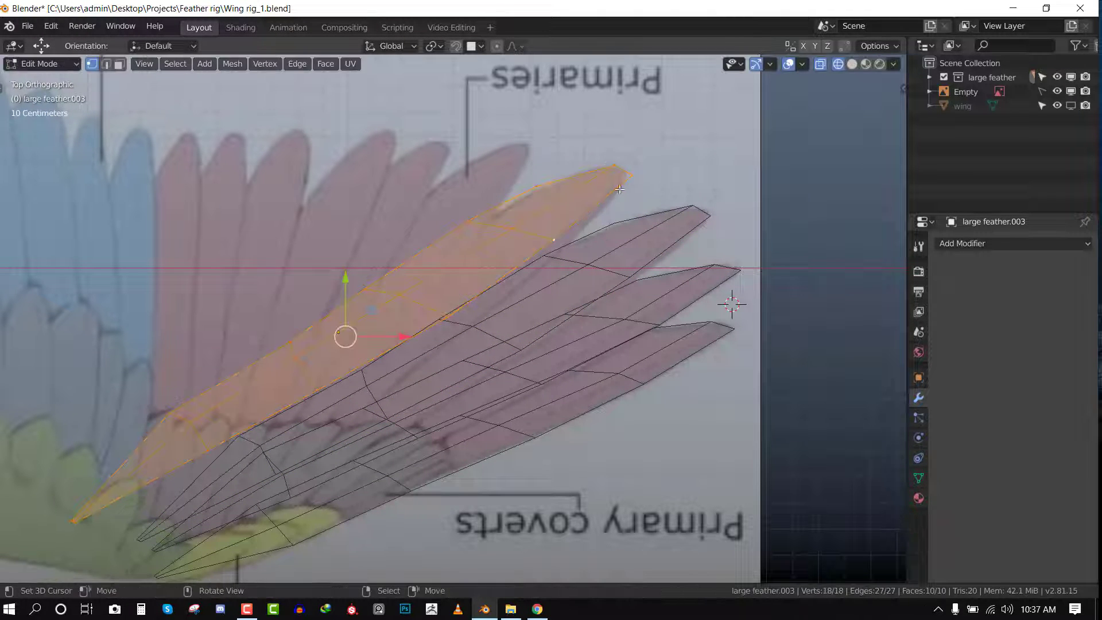
right_click_drag(631, 176, 626, 185)
right_click_drag(554, 239, 562, 242)
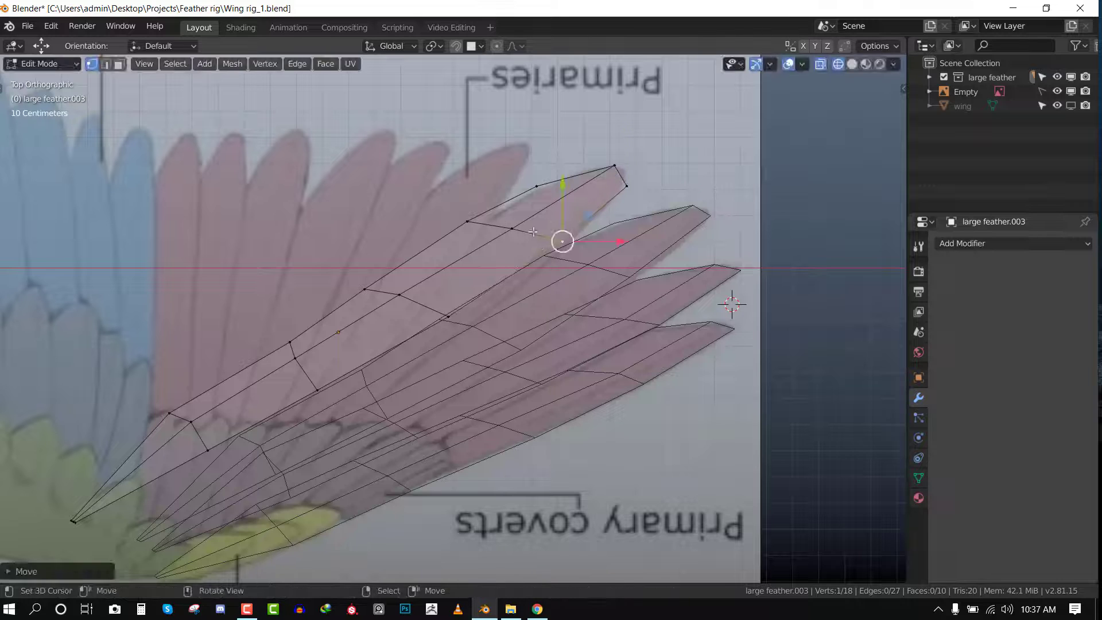
right_click_drag(468, 221, 479, 224)
right_click_drag(537, 185, 541, 183)
right_click_drag(611, 166, 626, 175)
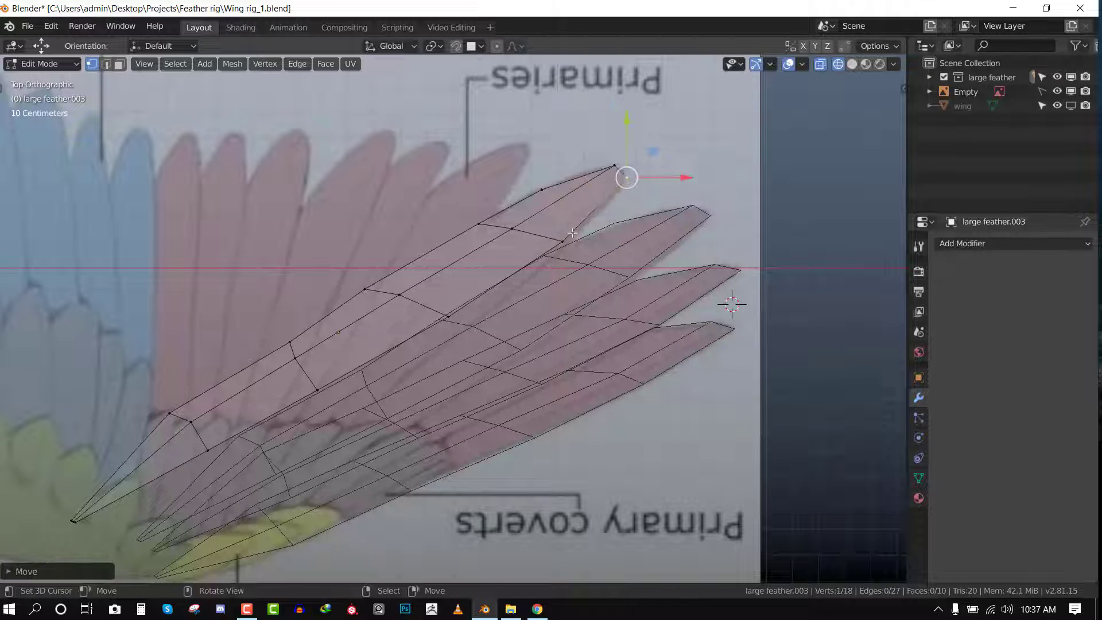
right_click_drag(562, 240, 569, 241)
Select the fourth feather's six root-end vertices and move them down toward the other feather roots.
middle_click_drag(456, 287, 531, 196, "shift")
key("alt+a")
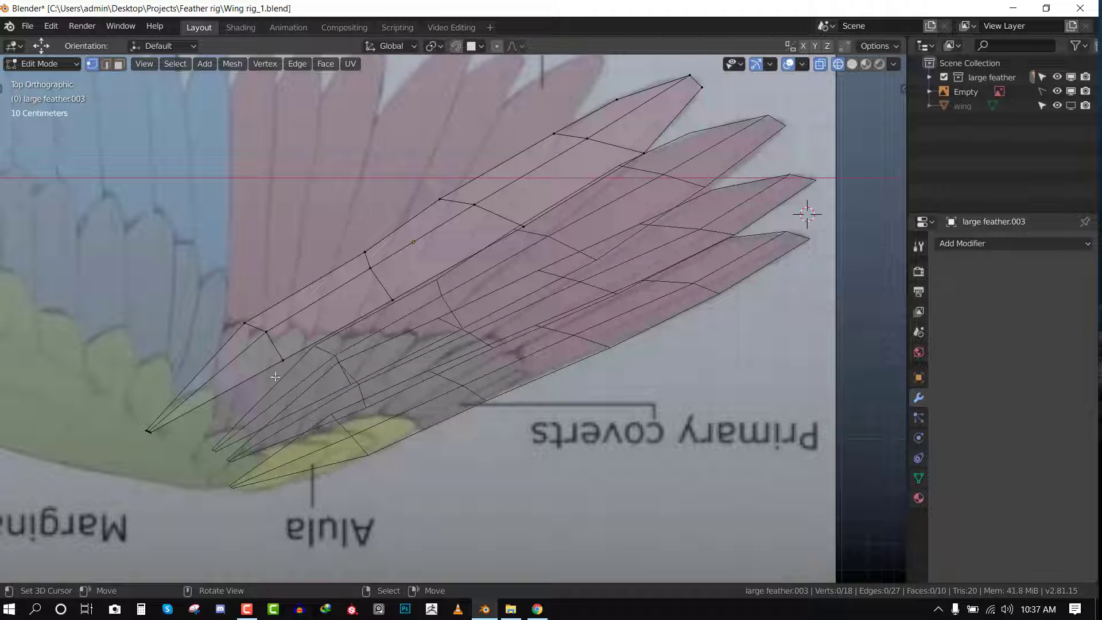
mouse_move(285, 379)
left_mouse_down("ctrl")
mouse_move(280, 301)
mouse_move(147, 412)
left_mouse_up("ctrl")
mouse_move(268, 410)
left_mouse_down("ctrl")
mouse_move(182, 313)
mouse_move(205, 415)
left_mouse_up("ctrl")
key("g")
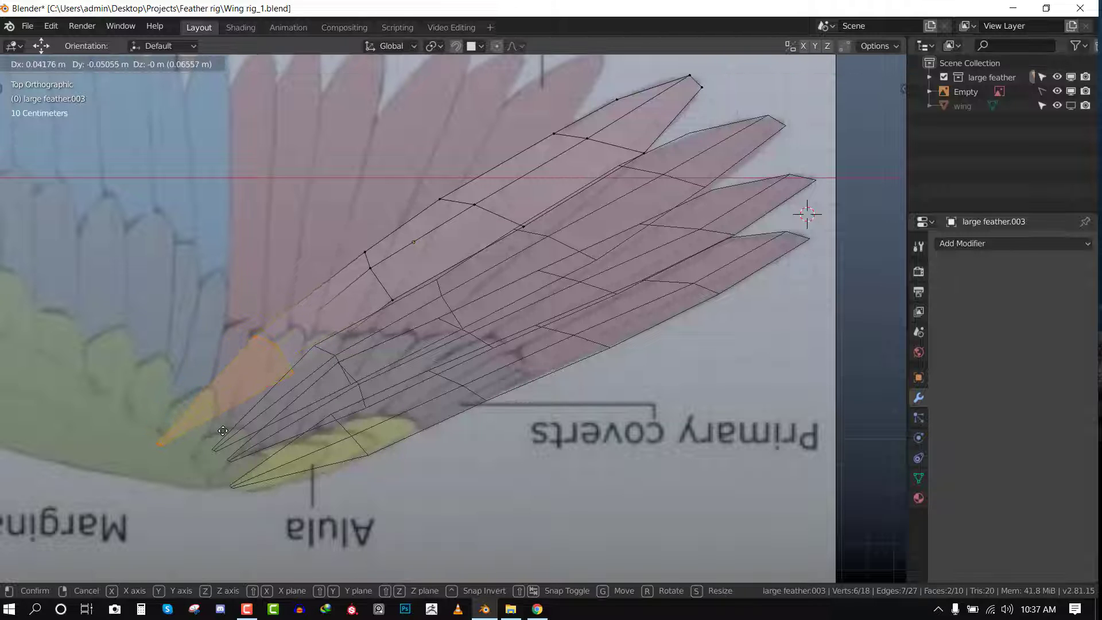
left_click(217, 396)
Adjust the fourth feather's inner lower-edge vertex and centre the midline vertices along the shaft.
left_click(393, 300)
key("g")
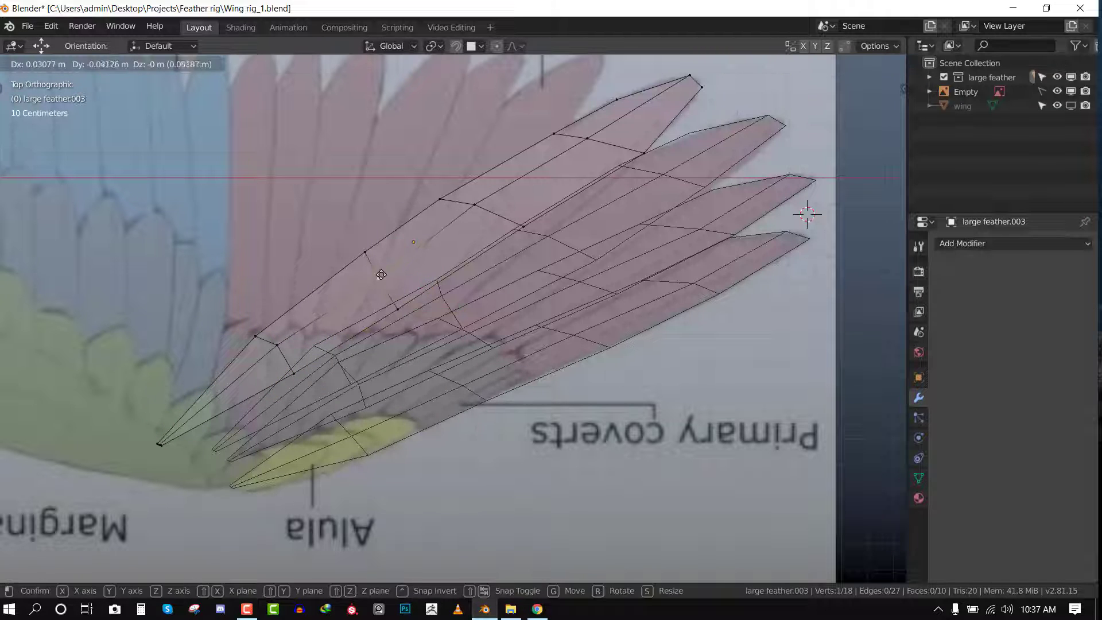
right_click_drag(381, 275, 379, 278)
right_click_drag(473, 206, 480, 211)
right_click(580, 144)
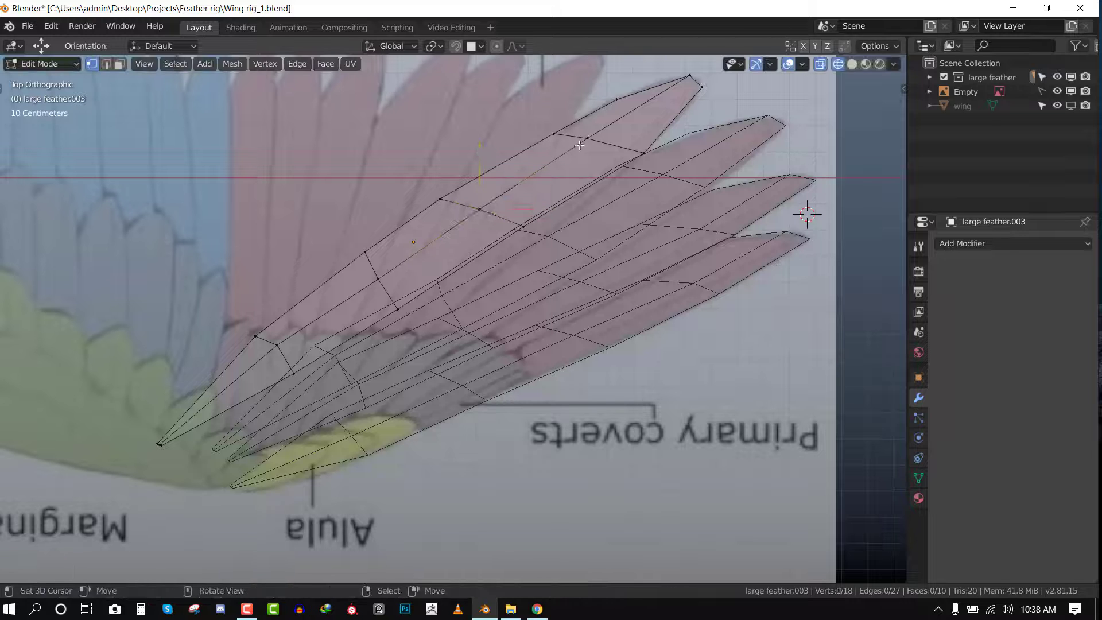
right_click_drag(579, 144, 587, 148)
right_click(701, 87)
key("alt+a")
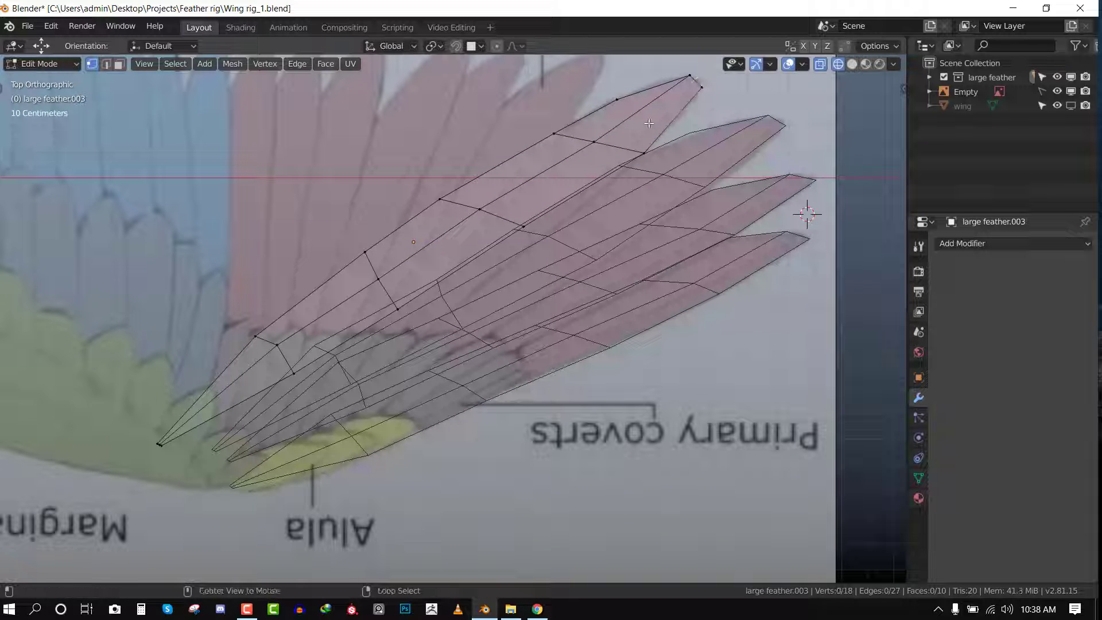
Shift the fourth feather's upper-edge vertex behind the tip onto the reference outline, return to Object Mode and save the file.
middle_click_drag(610, 141, 607, 186, "shift")
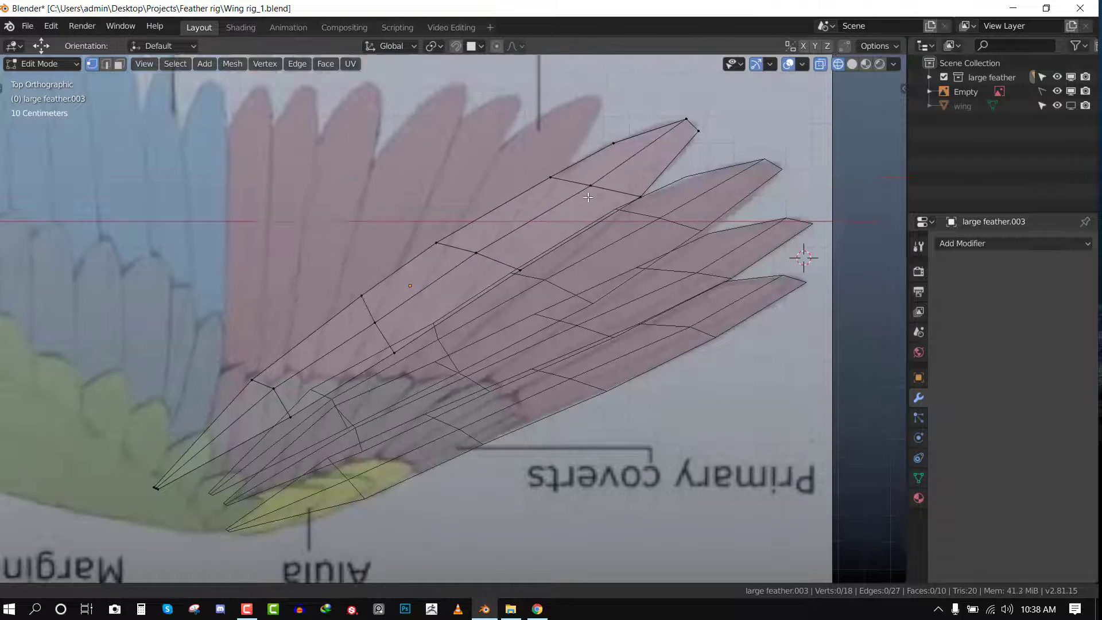
right_click_drag(549, 179, 551, 177)
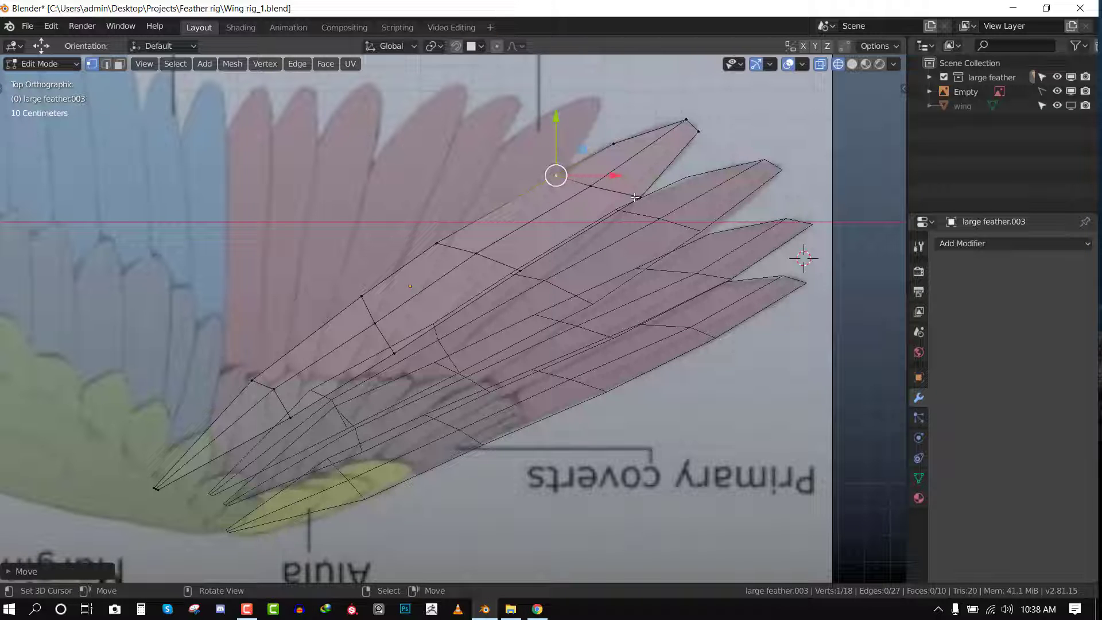
key("Tab")
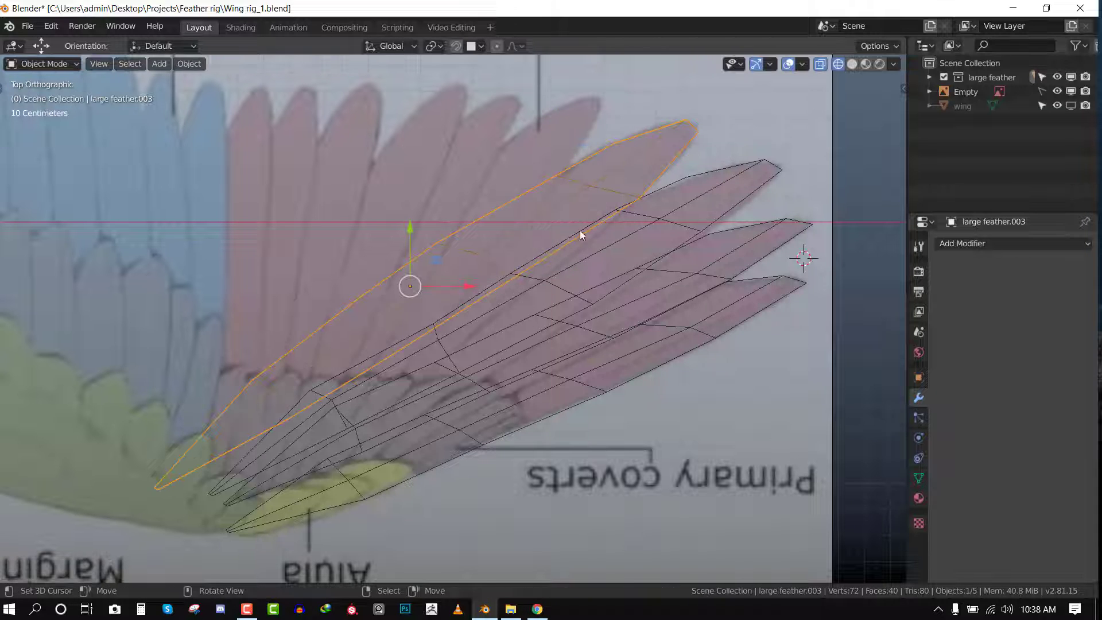
key("ctrl+s")
Refine the fourth feather's upper tip vertex in Edit Mode, return to Object Mode, deselect everything and save the file.
key("Tab")
right_click(683, 121)
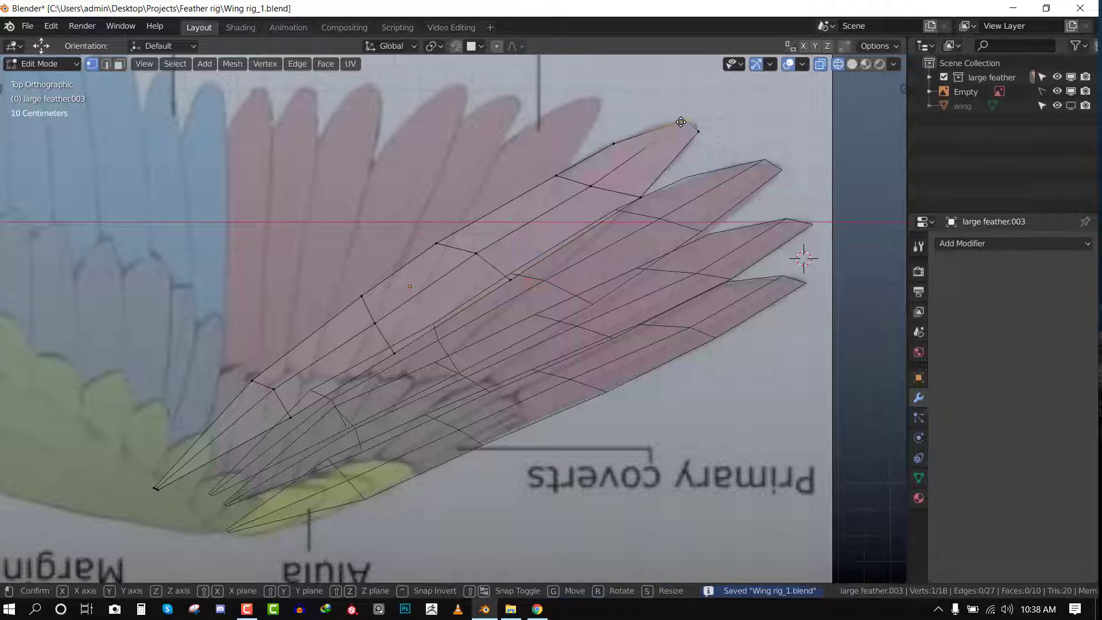
key("g")
left_click(681, 121)
key("Tab")
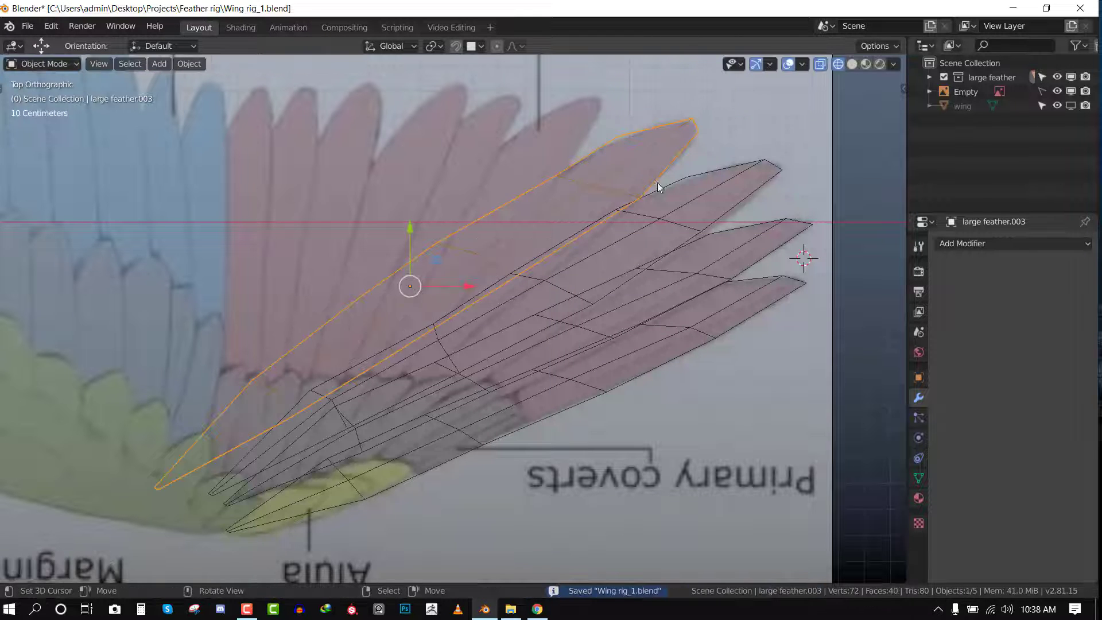
scroll(657, 182, "down", 3)
key("alt+a")
key("ctrl+s")
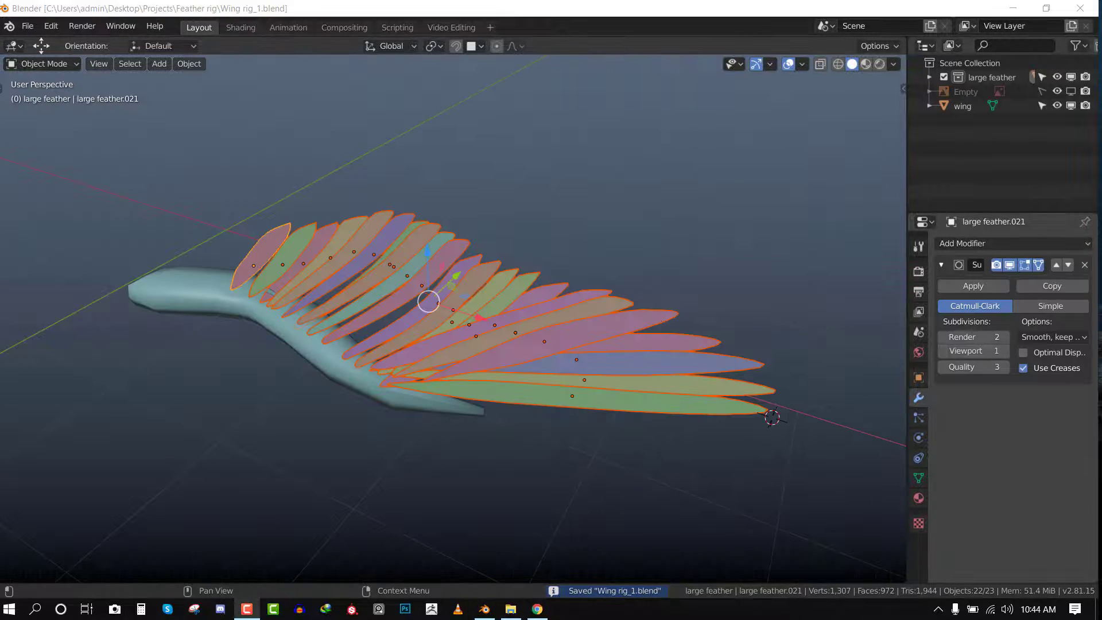
Show the reference image and compare the complete feather set with it from the top and in perspective, temporarily hiding the wing.
middle_click_drag(772, 418, 478, 271)
key("alt+a")
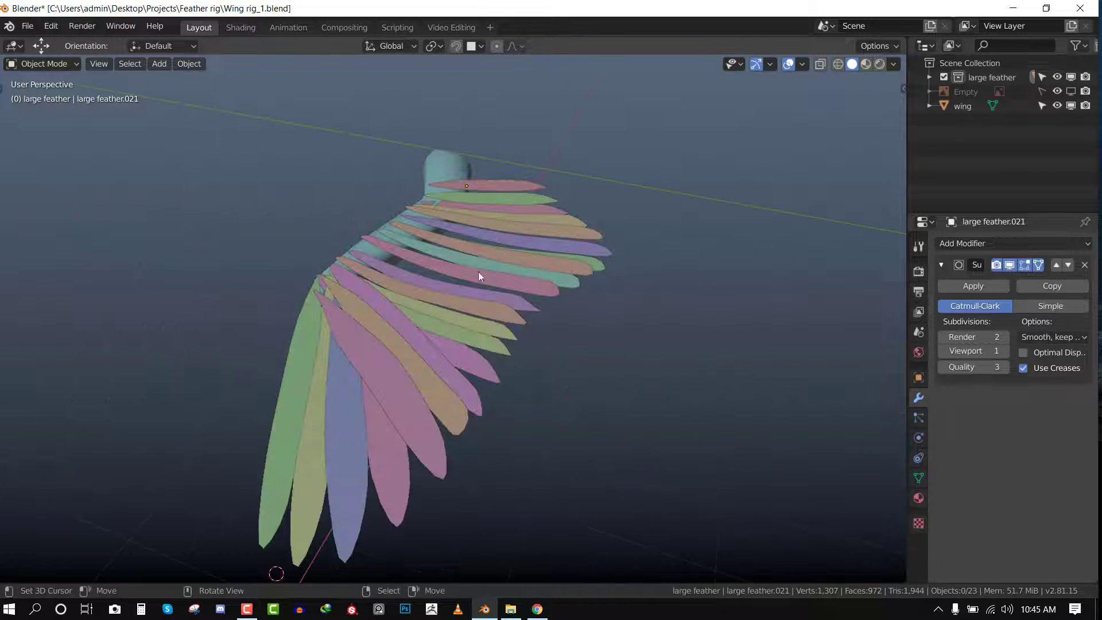
left_click(1070, 91)
middle_click_drag(588, 276, 618, 292)
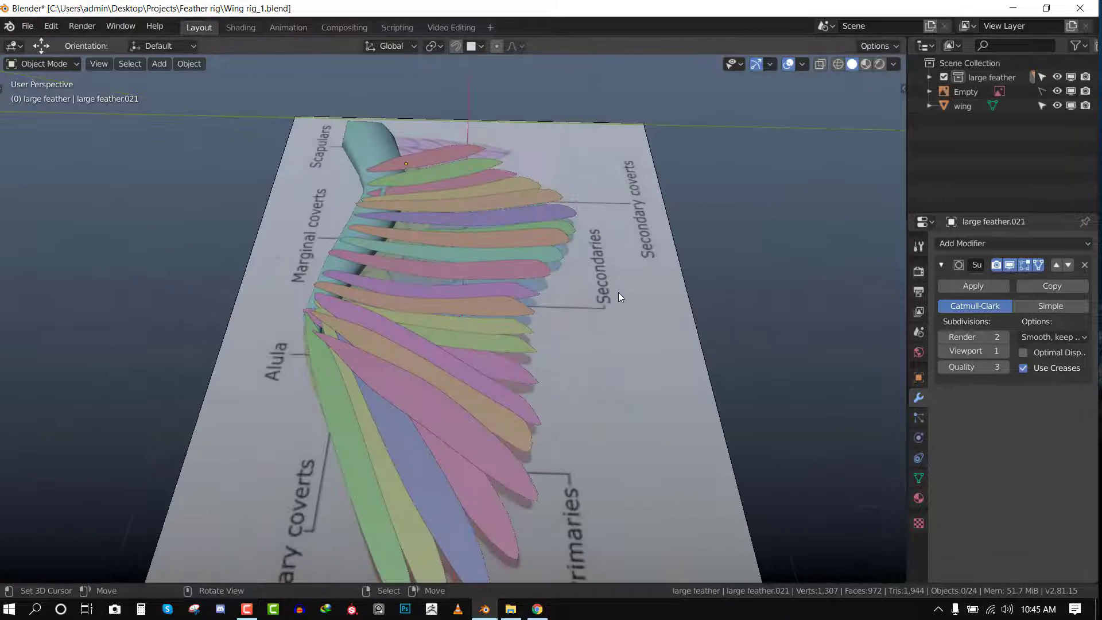
key("KP_7")
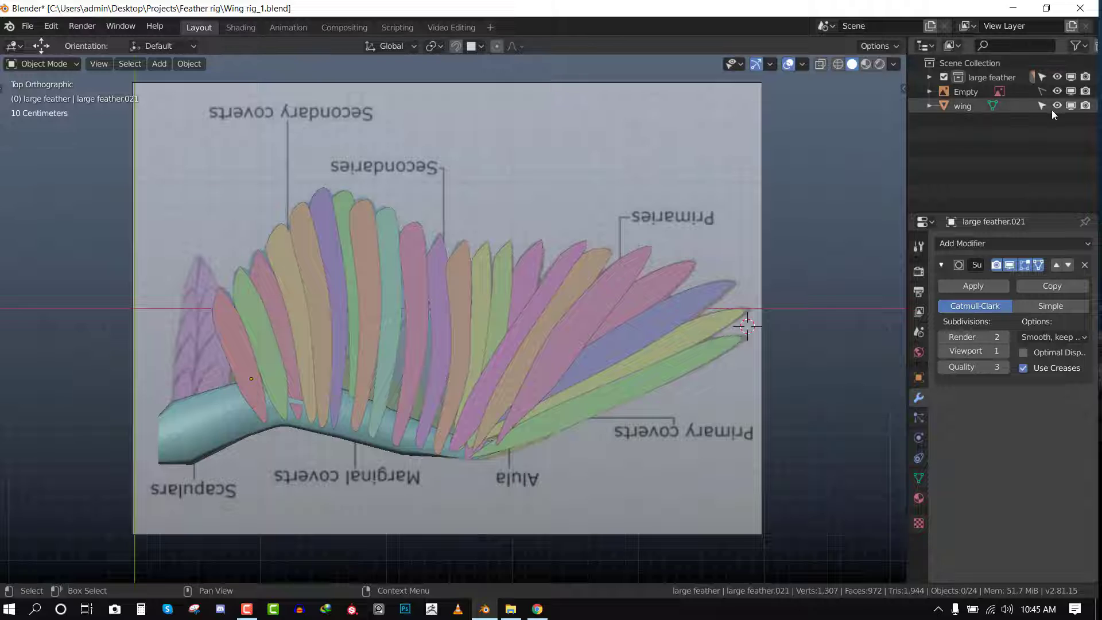
left_click(1071, 105)
middle_click_drag(516, 150, 700, 187)
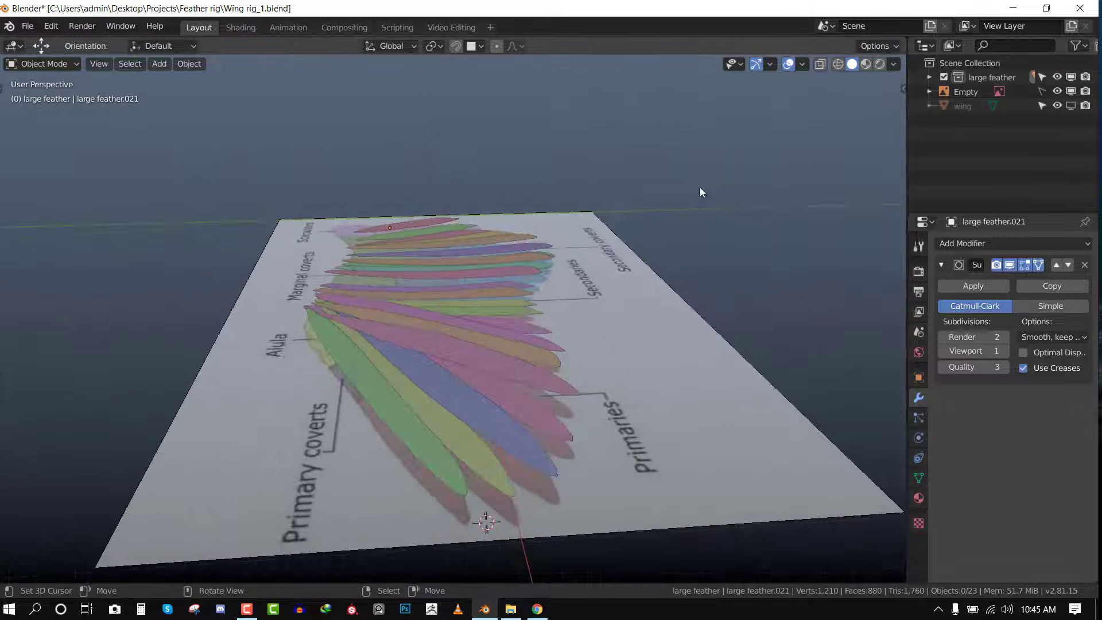
left_click(1071, 105)
Select all objects in the large feather collection, hide the reference image, and lower the feathers along Z into the wing.
right_click(1001, 79)
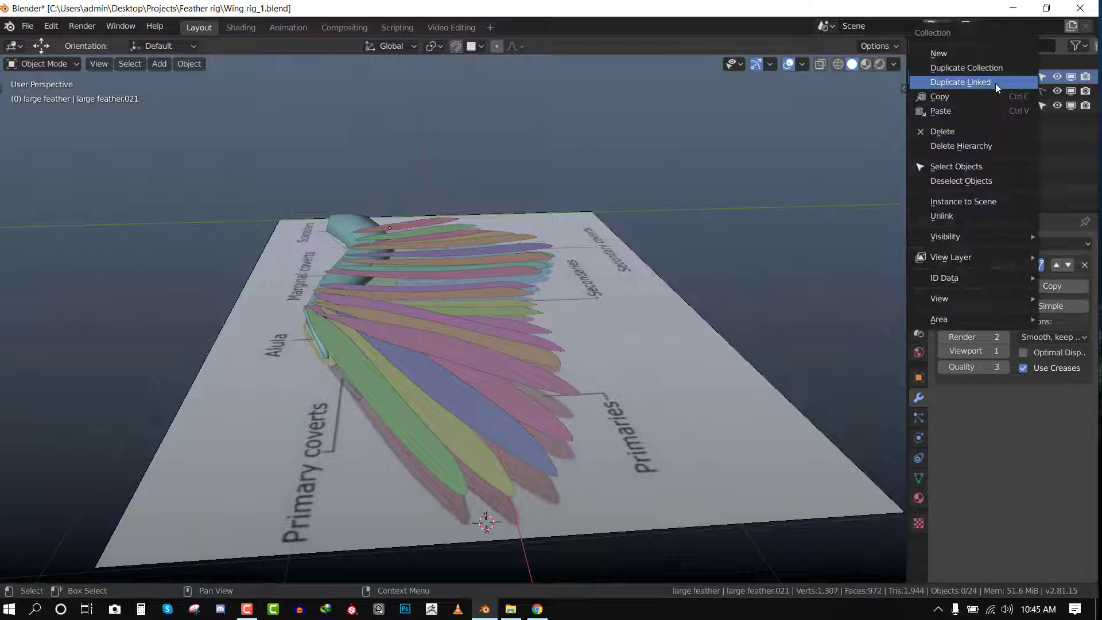
left_click(963, 171)
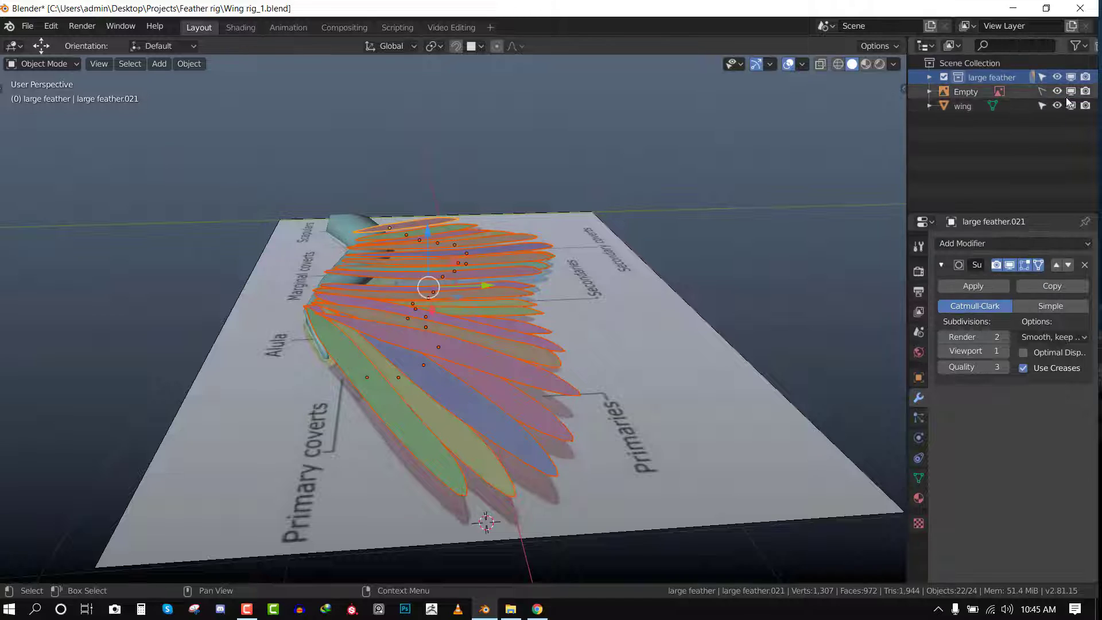
left_click(1071, 91)
middle_click_drag(459, 304, 481, 309)
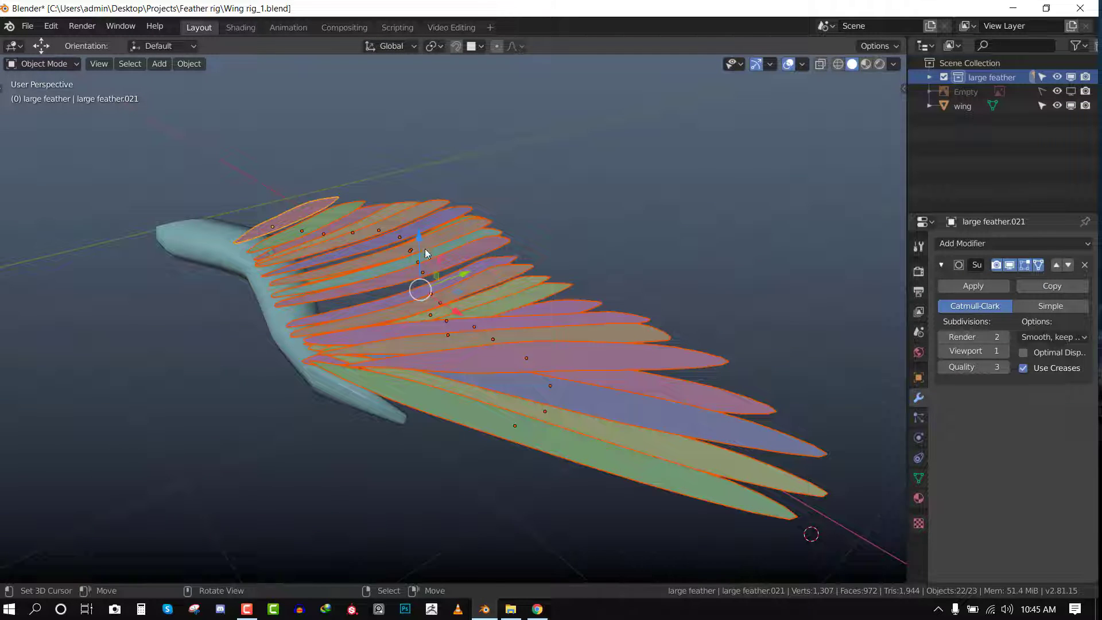
key("g")
key("z")
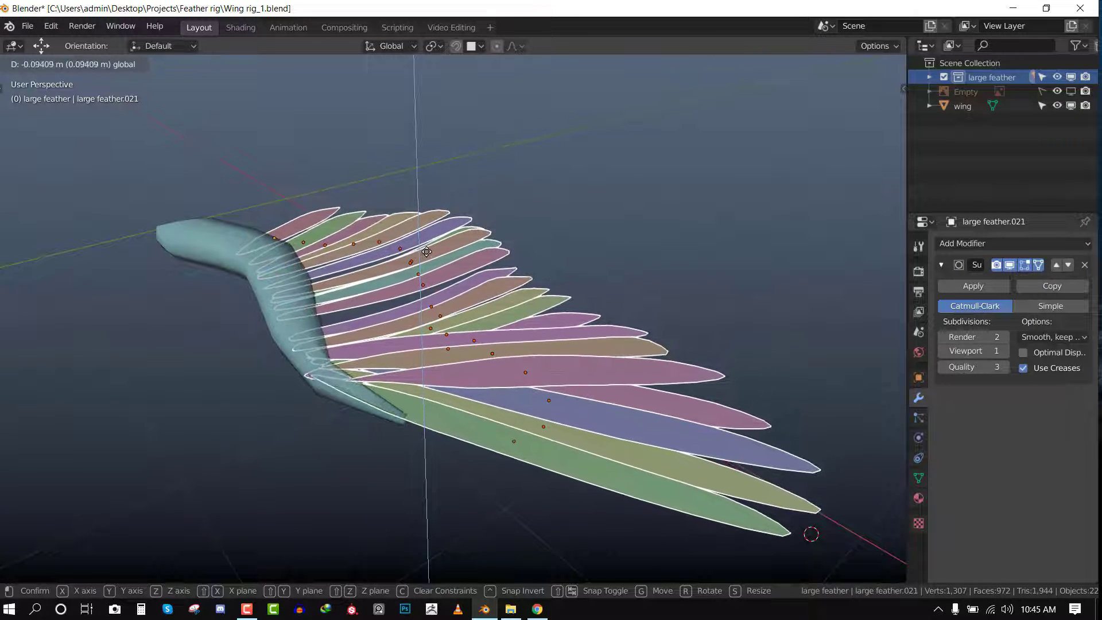
left_click(426, 247)
key("alt+a")
Restore the selection of all feathers and readjust their height along Z against the wing, viewed from the side.
middle_click_drag(381, 343, 615, 308)
key("ctrl+z")
key("g")
key("z")
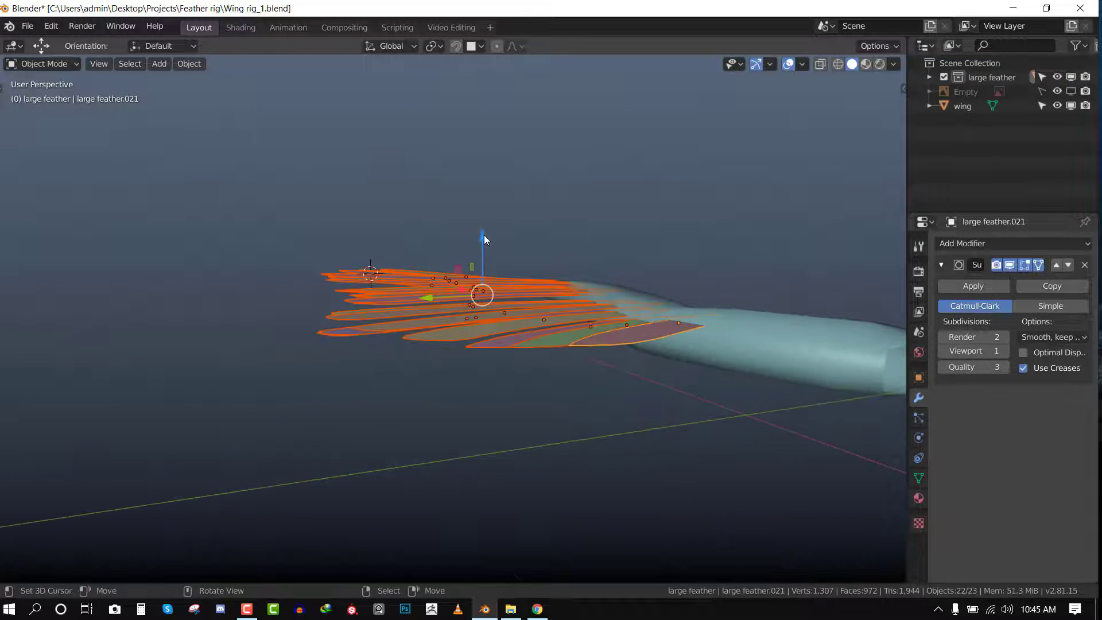
left_click(478, 245)
key("alt+a")
Select the outermost green primary feather and lower it slightly along Z.
middle_click_drag(538, 254, 524, 457)
left_click(578, 416)
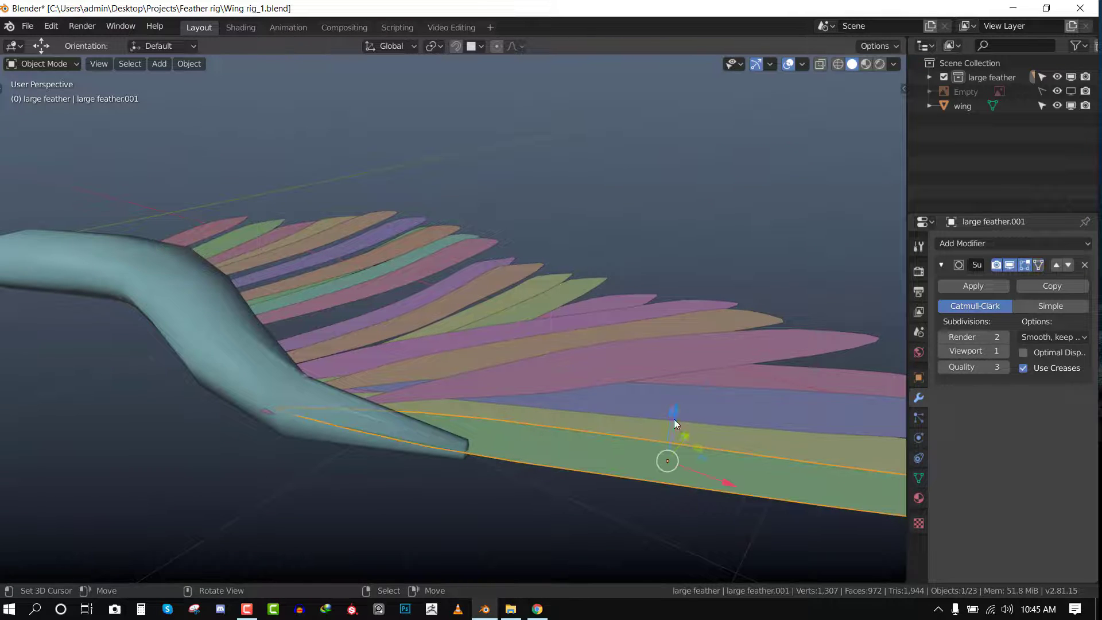
left_click_drag(674, 419, 674, 424)
key("alt+a")
middle_click_drag(395, 414, 406, 423)
right_click(416, 424)
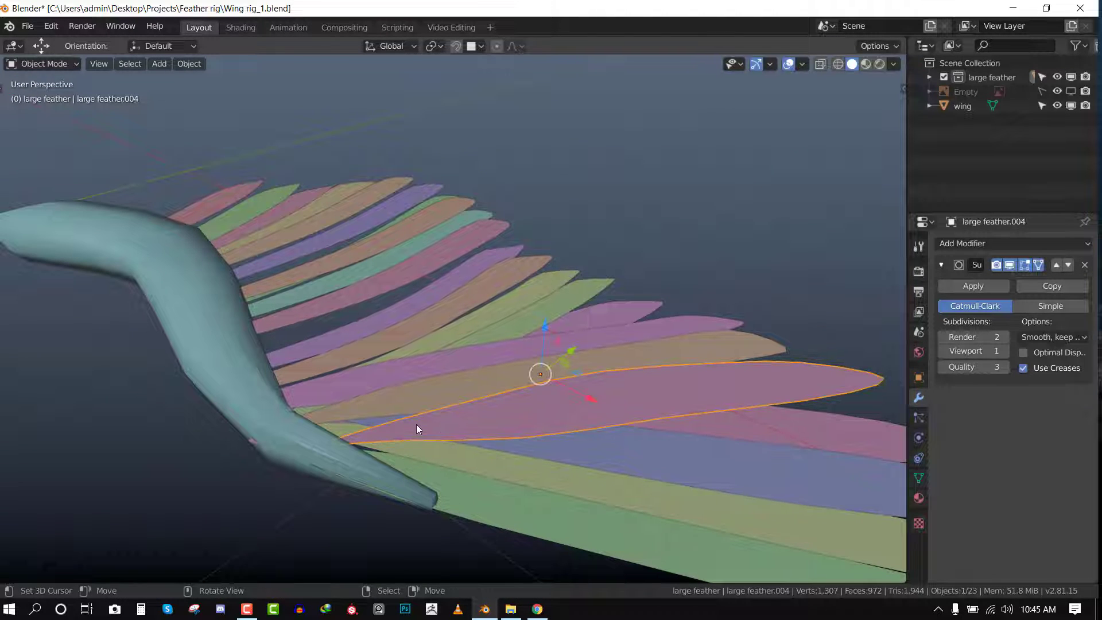
right_click(315, 414)
key("Tab")
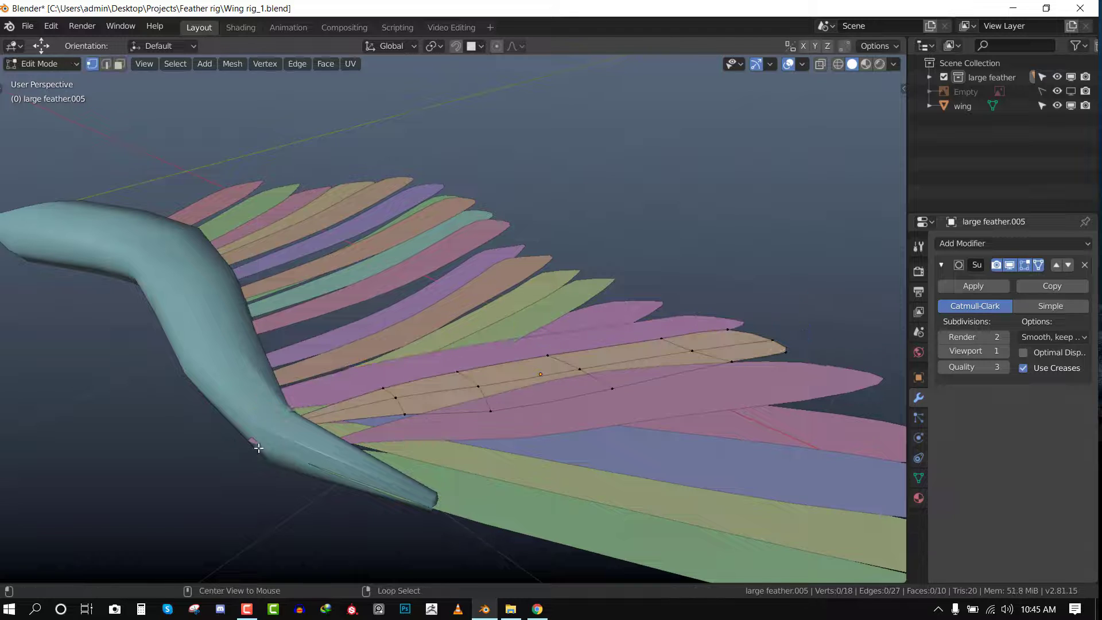
key("Tab")
Select the feather whose root pokes through the wing's front and move its root vertices along Y inside the wing, using wireframe.
right_click(253, 443)
key("Tab")
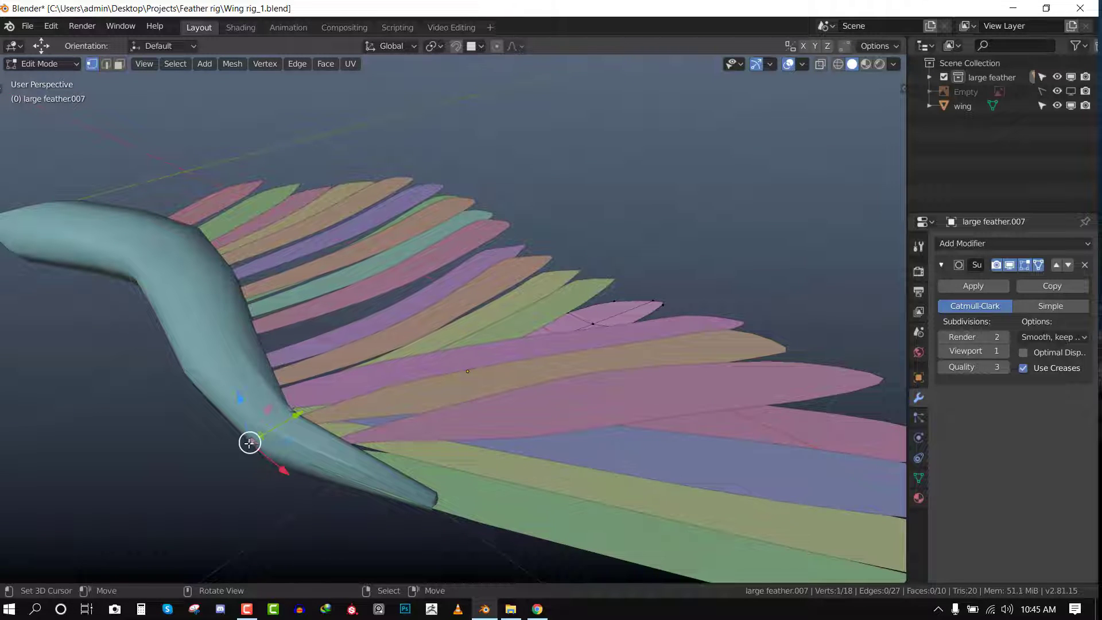
right_click(252, 443)
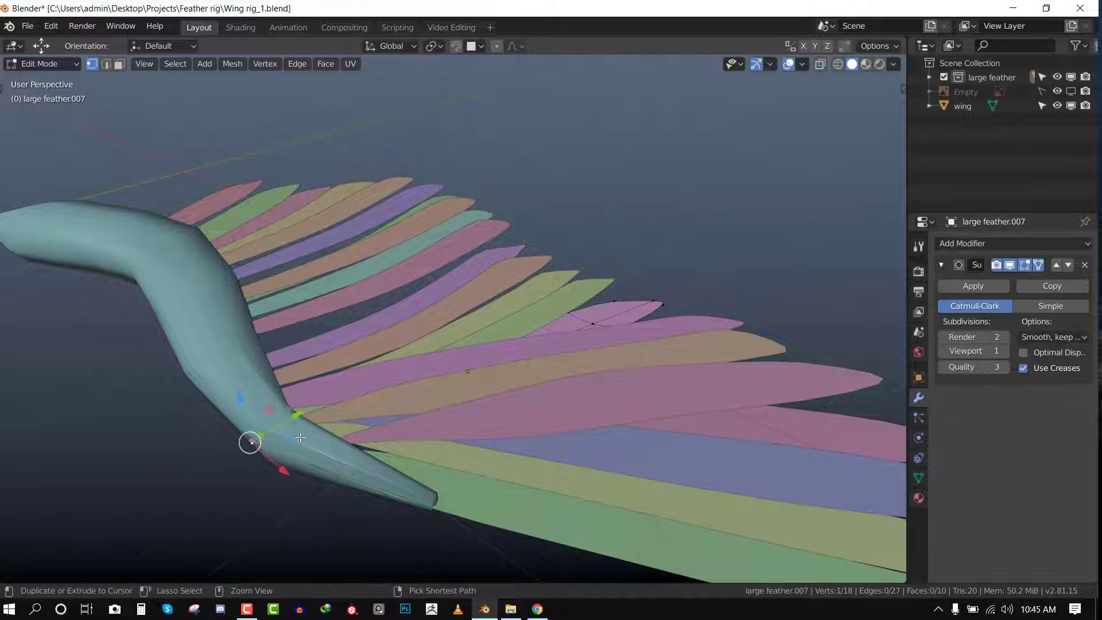
key("shift+z")
key("Tab")
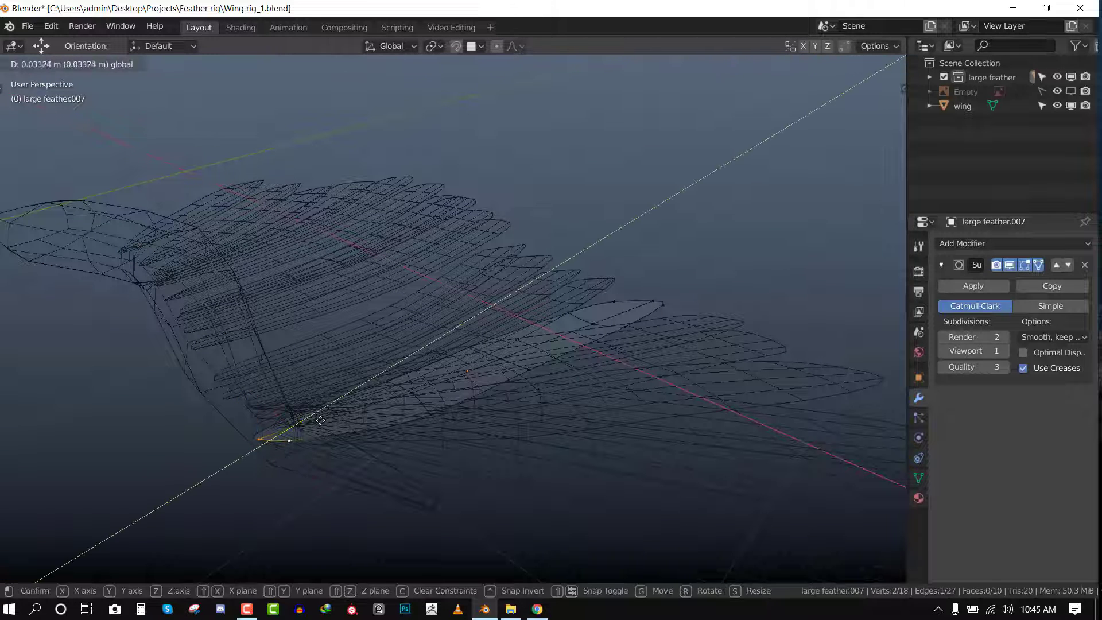
key("shift+z")
middle_click_drag(462, 437, 501, 354)
Select the wing mesh and add a Subdivision Surface modifier to it.
right_click(327, 479)
scroll(499, 426, "down", 3)
left_click(499, 426)
middle_click_drag(500, 426, 459, 345)
left_click(394, 407)
left_click(1045, 247)
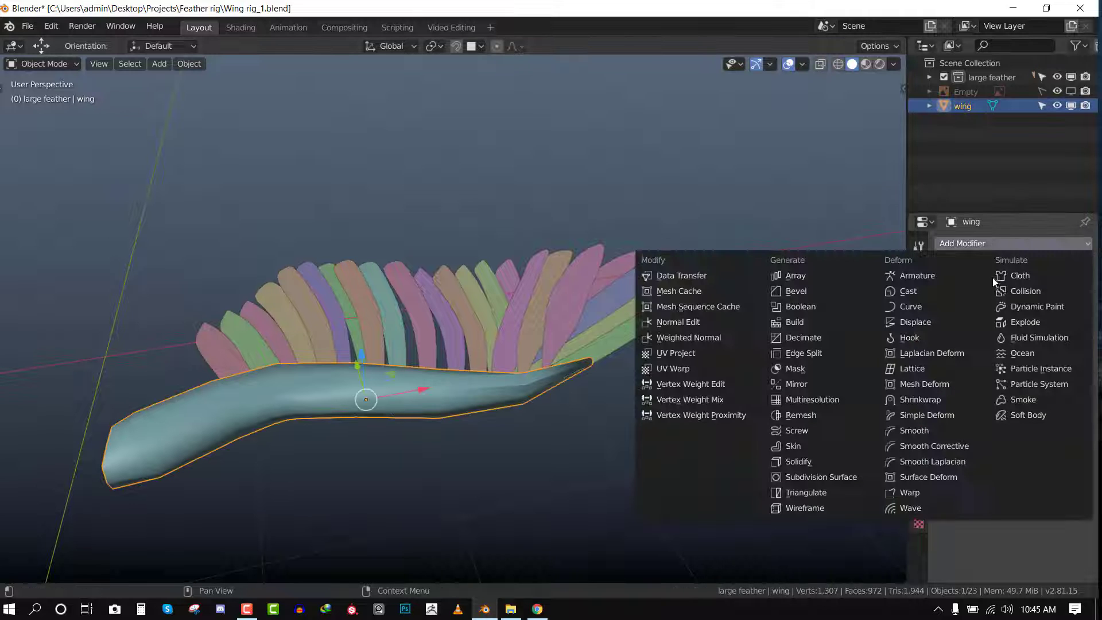
left_click(810, 477)
key("alt+a")
middle_click_drag(527, 384, 597, 396)
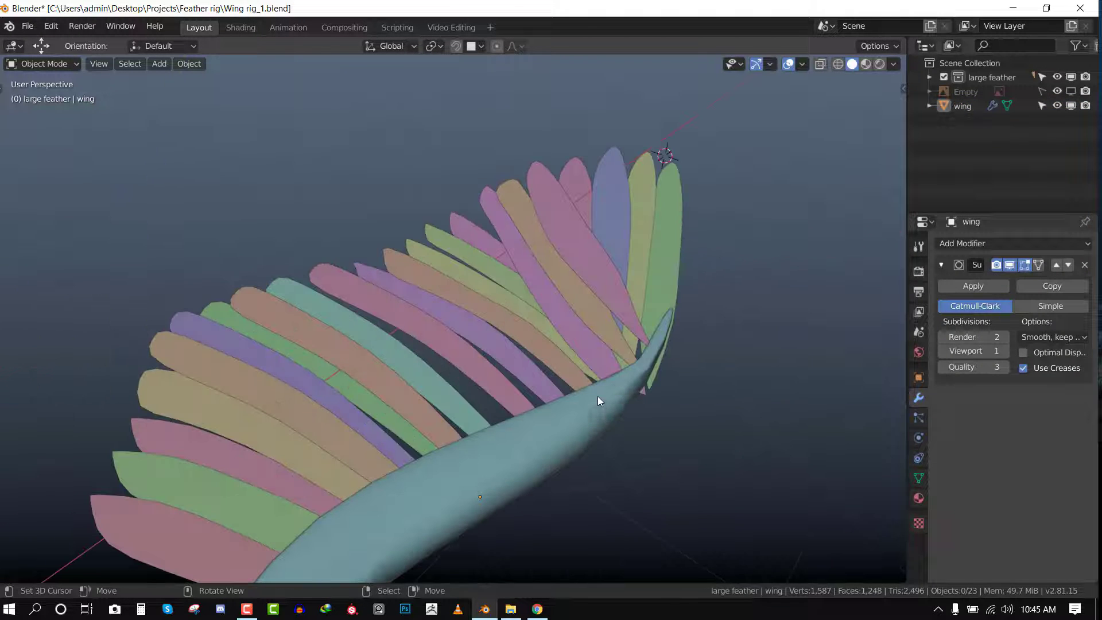
Show the subdivision on the wing's edit cage and add an edge loop to the tip section, close to the bend.
left_click(616, 403)
key("Tab")
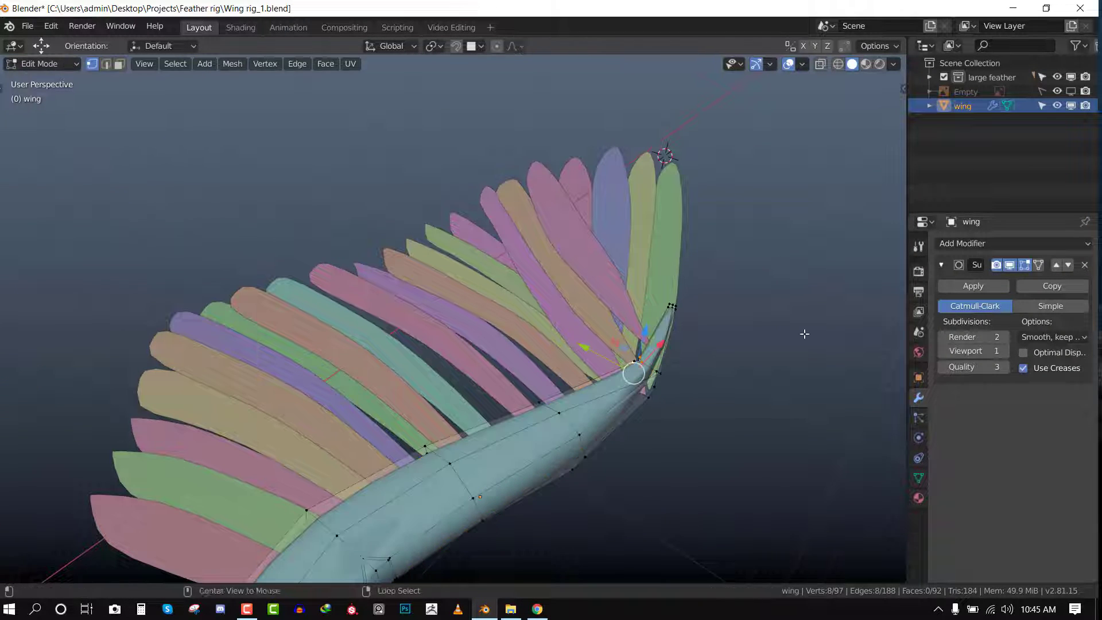
left_click(1038, 264)
middle_click_drag(643, 401, 678, 405)
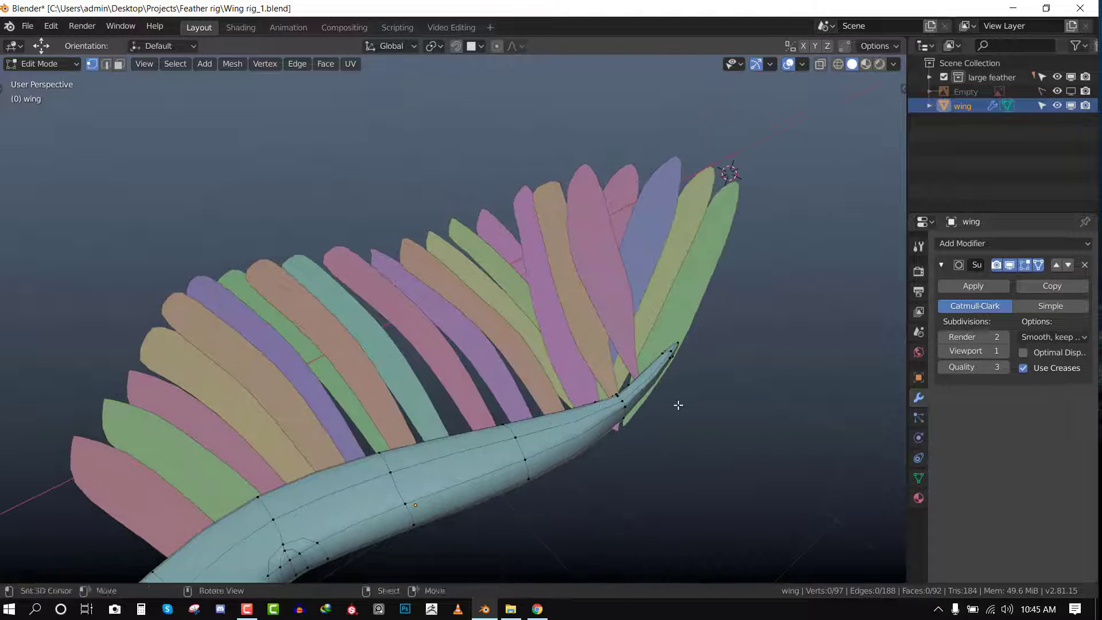
key("ctrl+r")
left_click(642, 389)
left_click(607, 427)
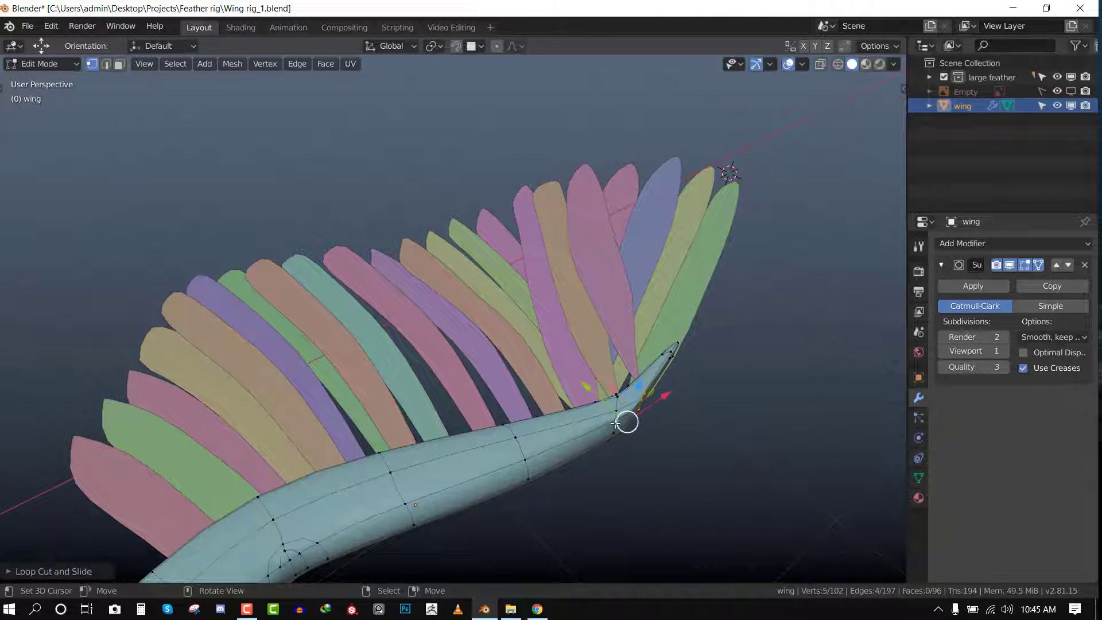
key("Tab")
middle_click_drag(680, 400, 763, 383)
scroll(604, 366, "down", 2)
key("alt+a")
middle_click_drag(604, 366, 489, 365)
Isolate the wing mesh and connect vertices across its faces near the tip bend, checking with the subdivision preview off and on.
key("Tab")
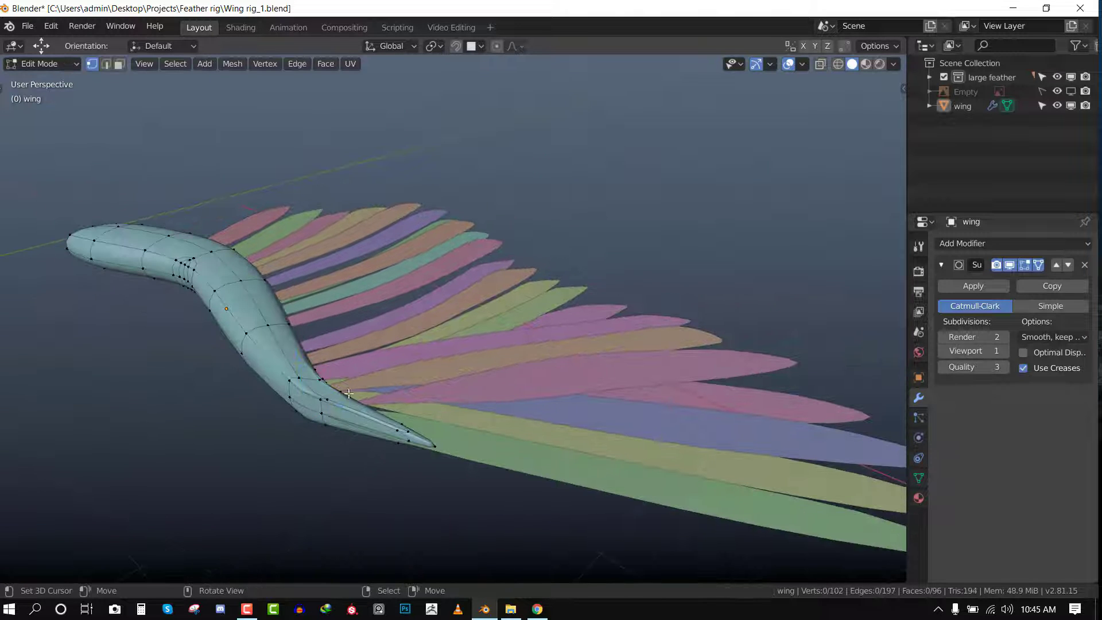
middle_click_drag(348, 393, 436, 321)
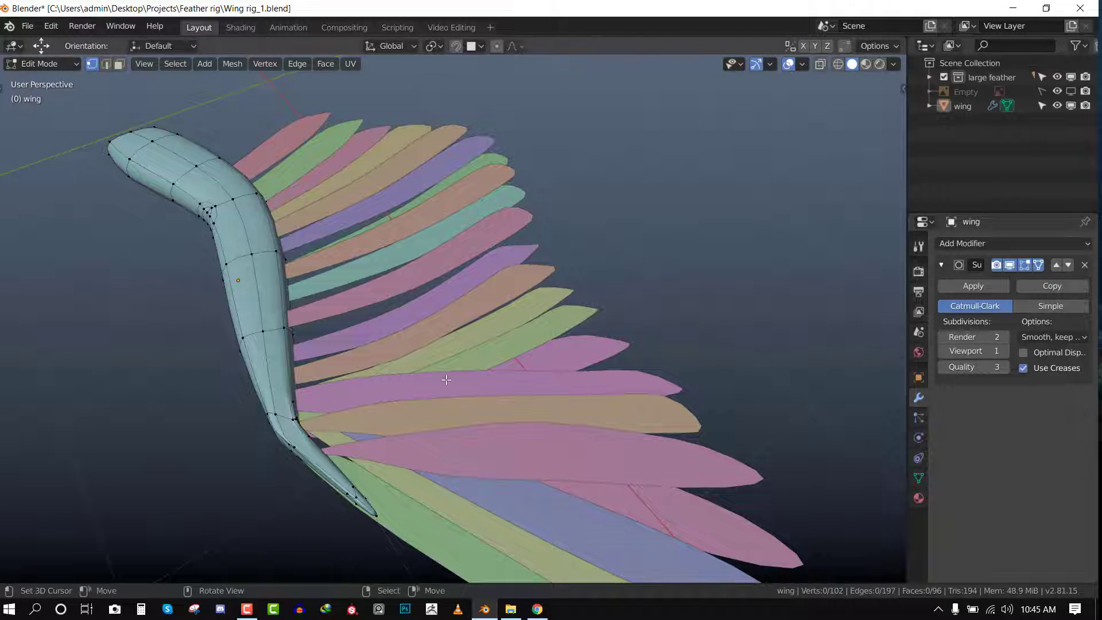
key("KP_Divide")
left_click(1009, 265)
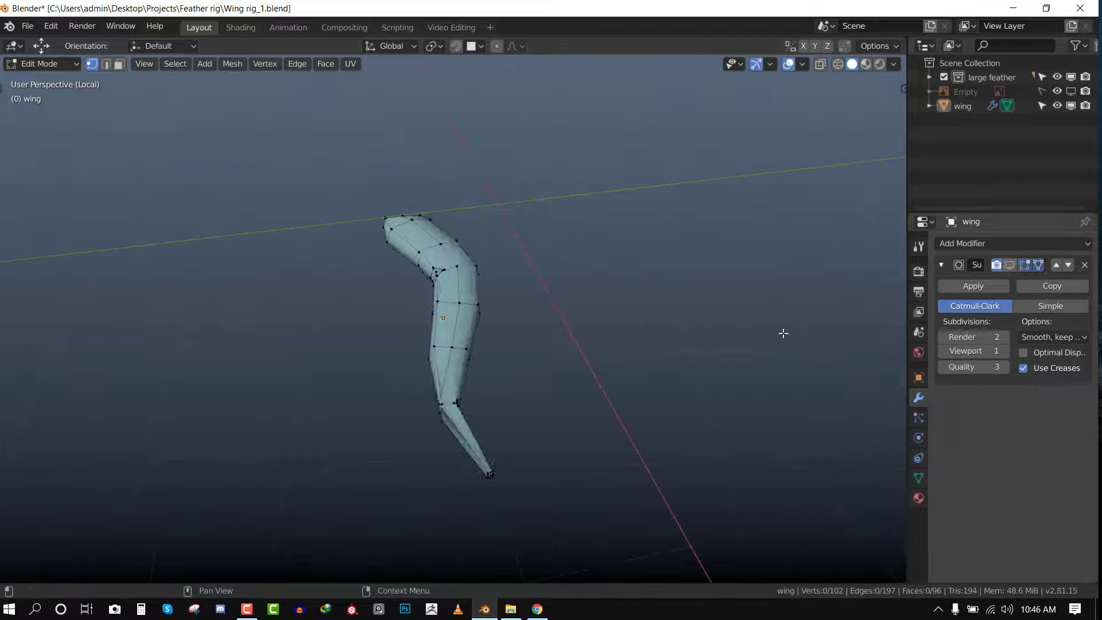
scroll(632, 315, "up", 5)
middle_click_drag(545, 362, 433, 255)
left_click(1009, 264)
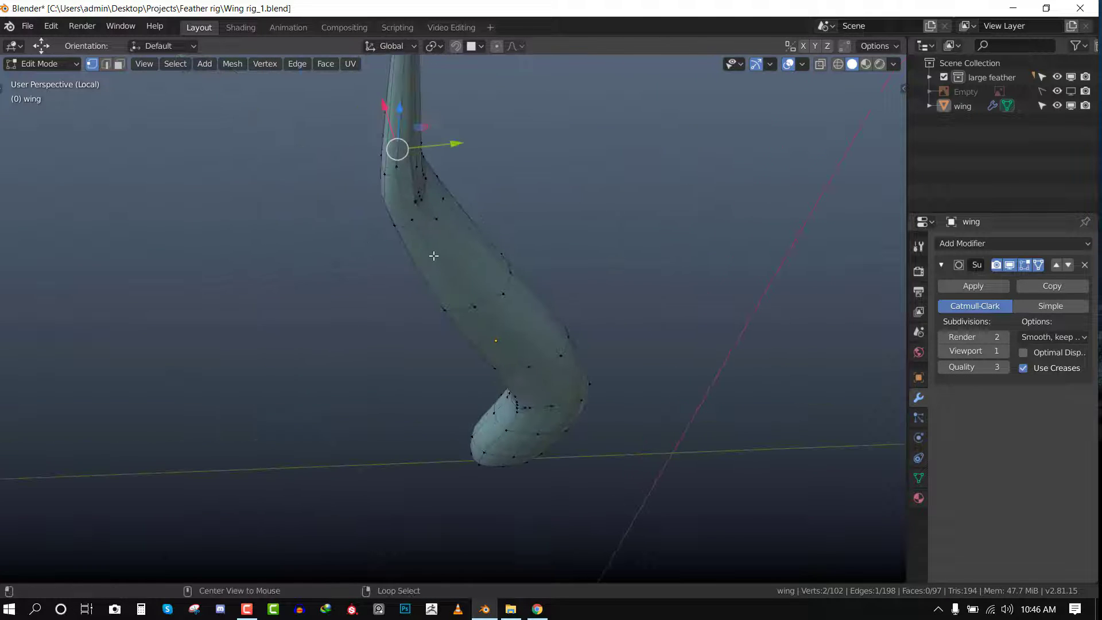
left_click(396, 176)
middle_click_drag(395, 175, 423, 209)
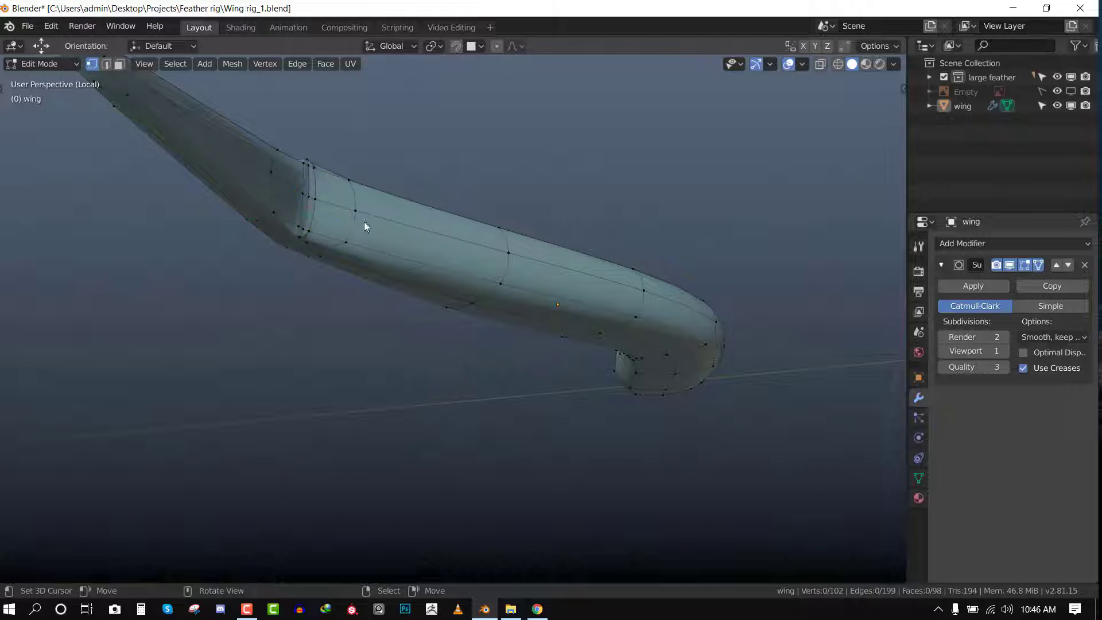
Finish editing the wing and leave local view so it is shown together with the feathers.
key("Tab")
middle_click_drag(364, 221, 452, 298)
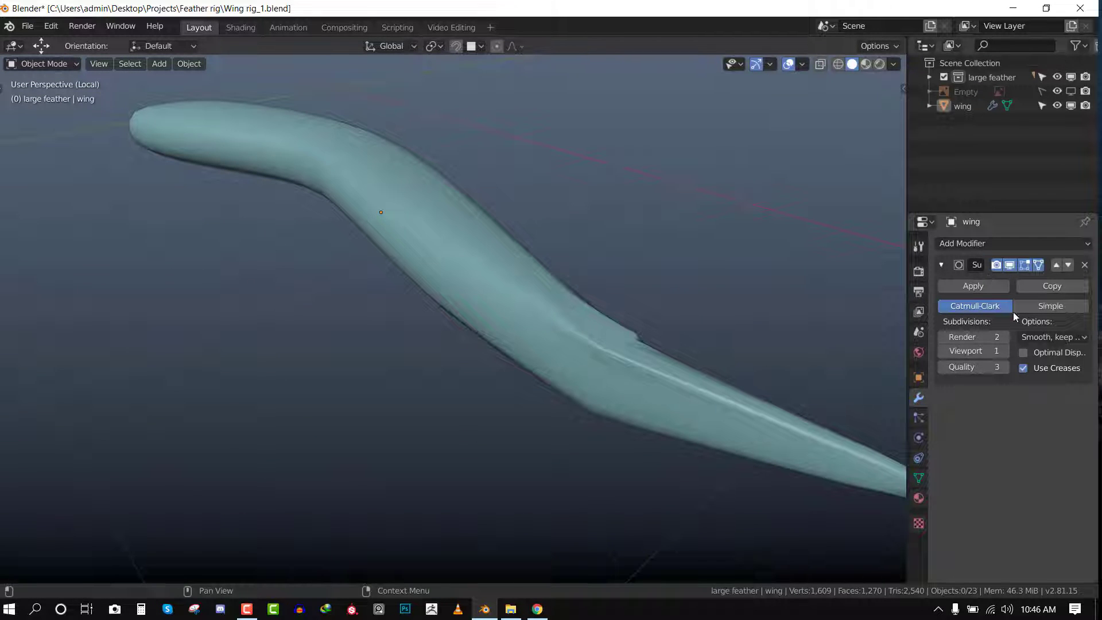
scroll(597, 282, "down", 3)
key("KP_Divide")
scroll(411, 305, "down", 3)
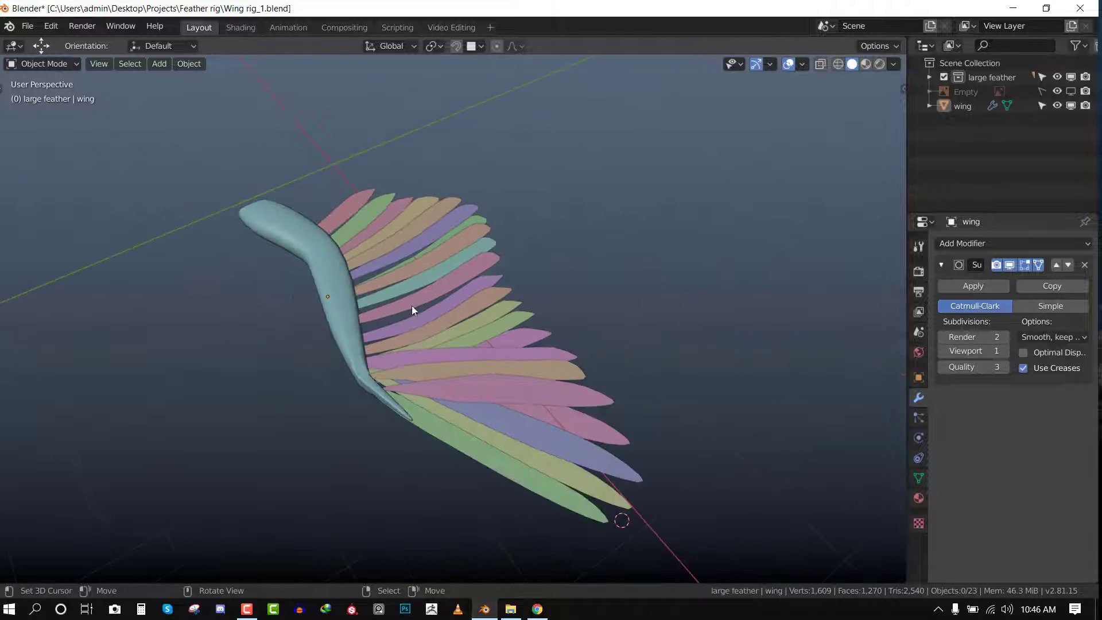
middle_click_drag(411, 306, 507, 399)
Create a new collection in the scene and name it "meduim feathers".
left_click(615, 298)
scroll(619, 292, "down", 3)
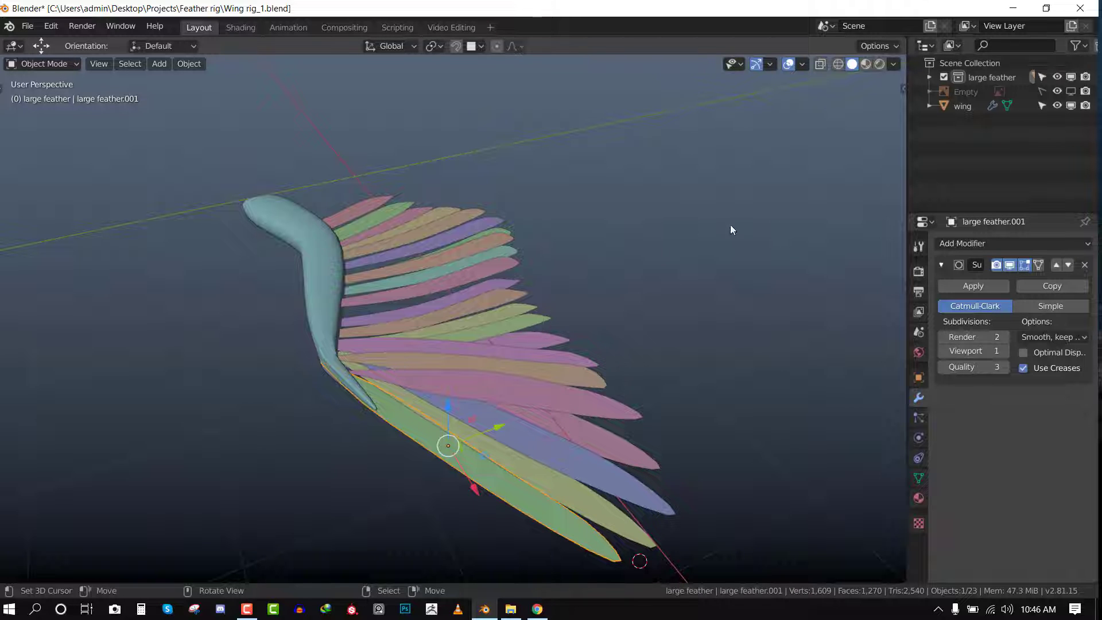
right_click(1006, 151)
left_click(985, 151)
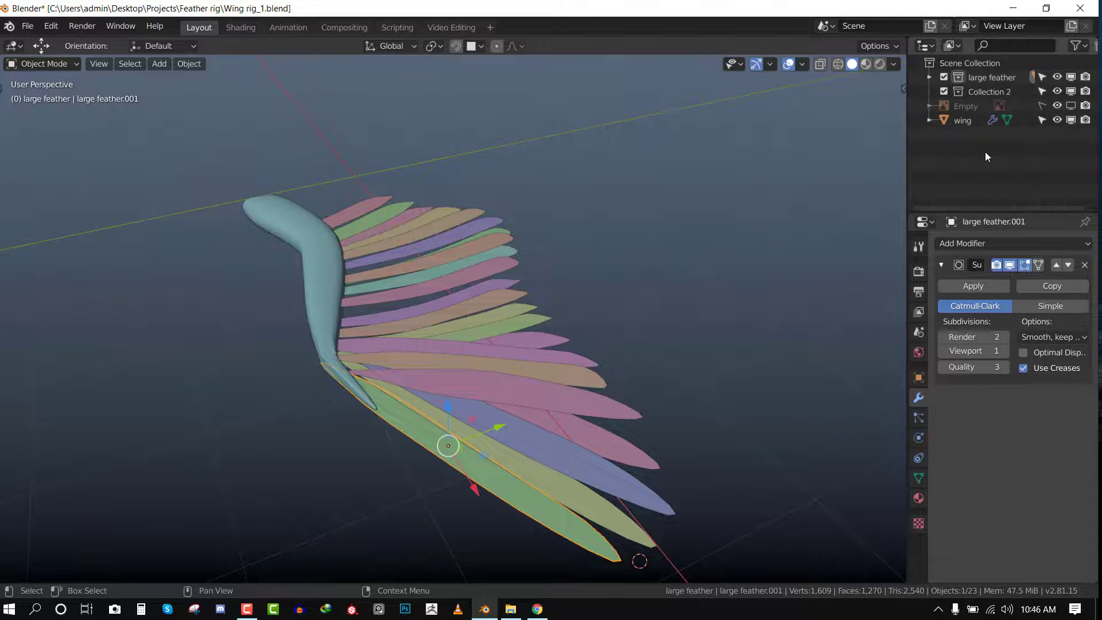
double_click(985, 93)
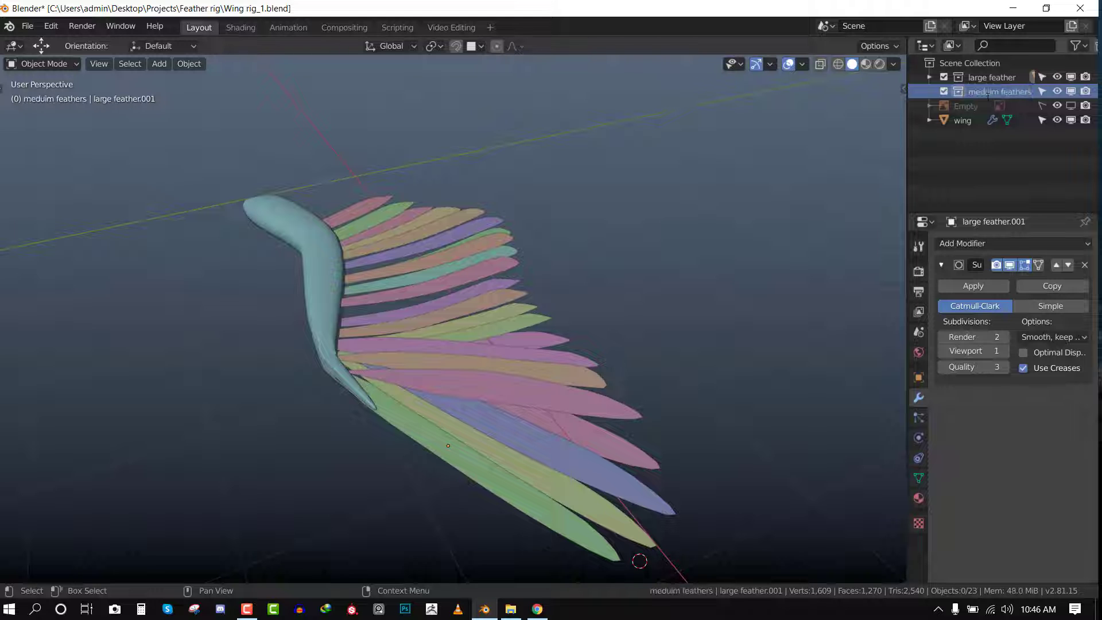
Duplicate the wide pink primary feather, place the copy away from the wing near the green axis, and save the file.
left_click(476, 394)
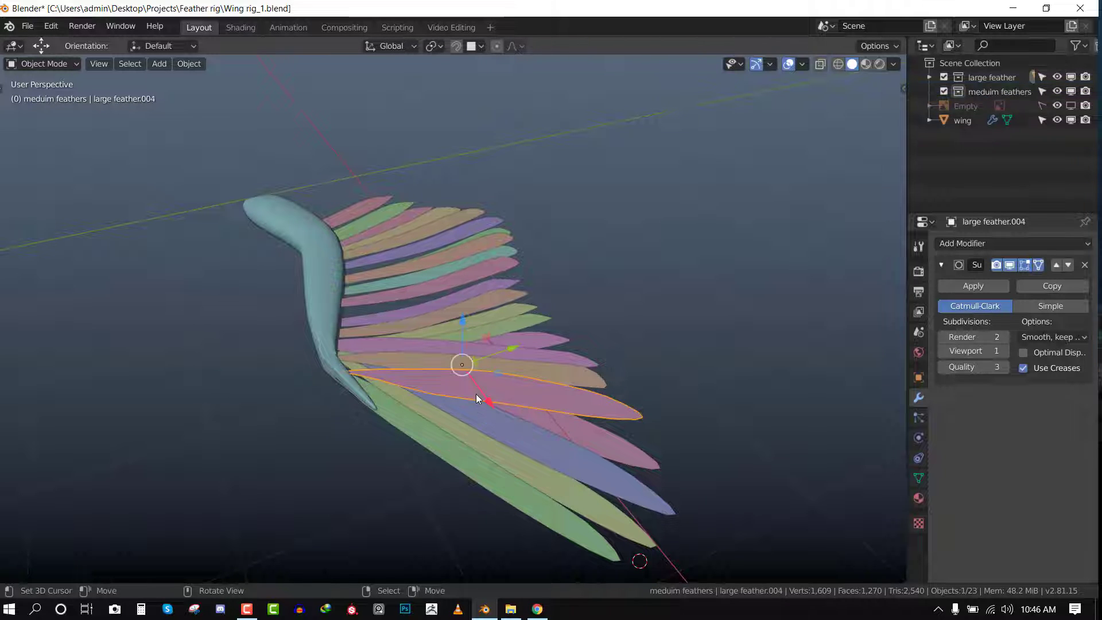
key("shift+d")
left_click(517, 191)
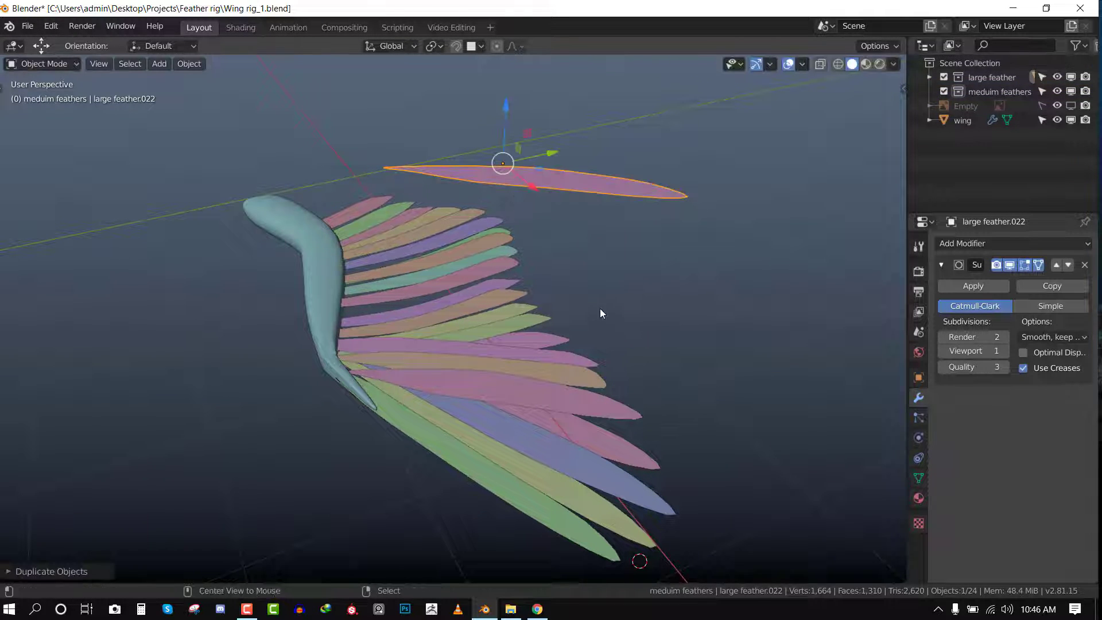
key("ctrl+s")
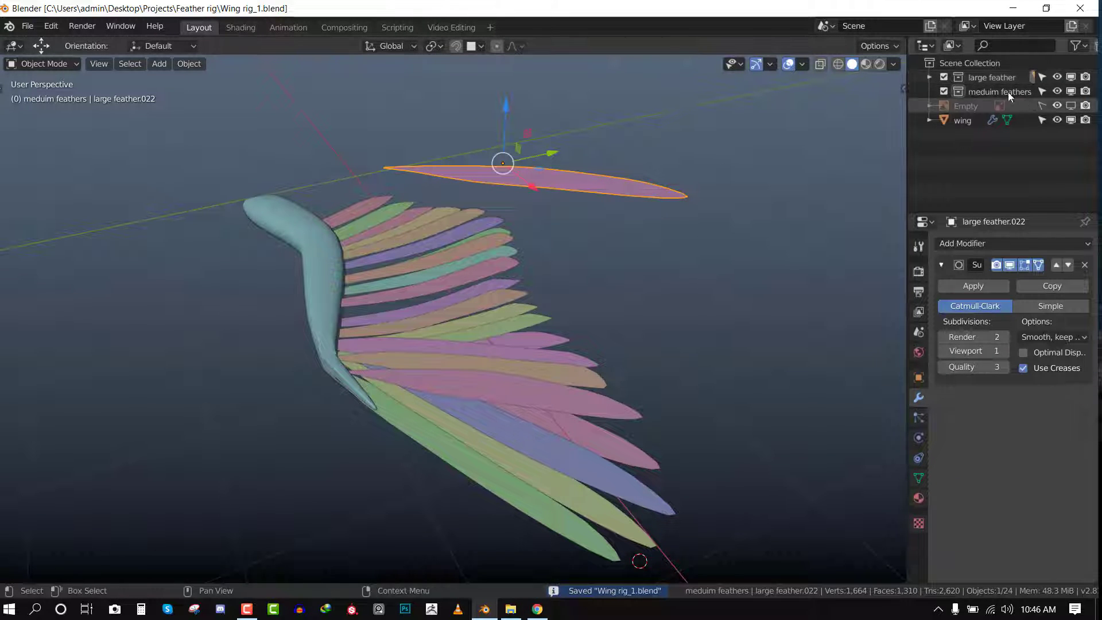
Move the duplicated feather into the meduim feathers collection and save the file.
left_click(1041, 77)
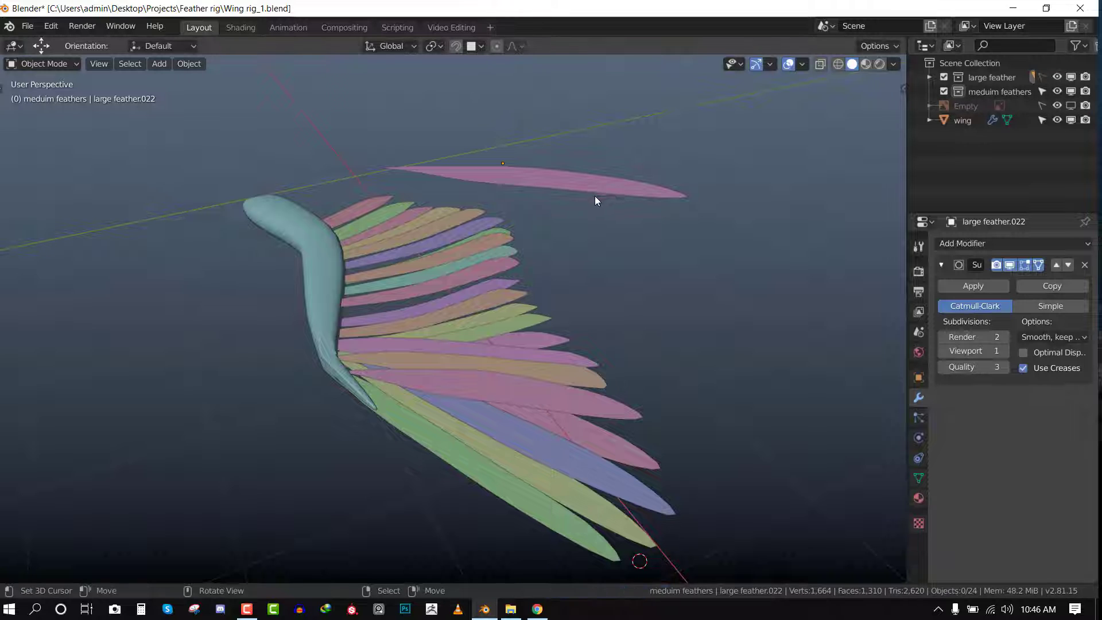
left_click(1045, 75)
left_click(575, 177)
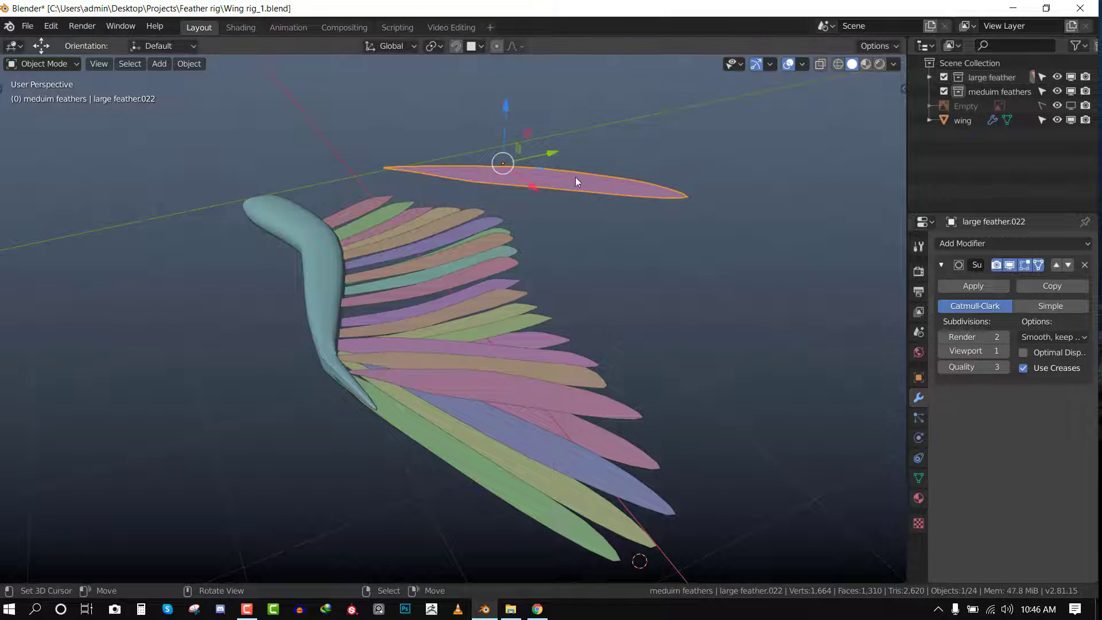
key("n")
key("m")
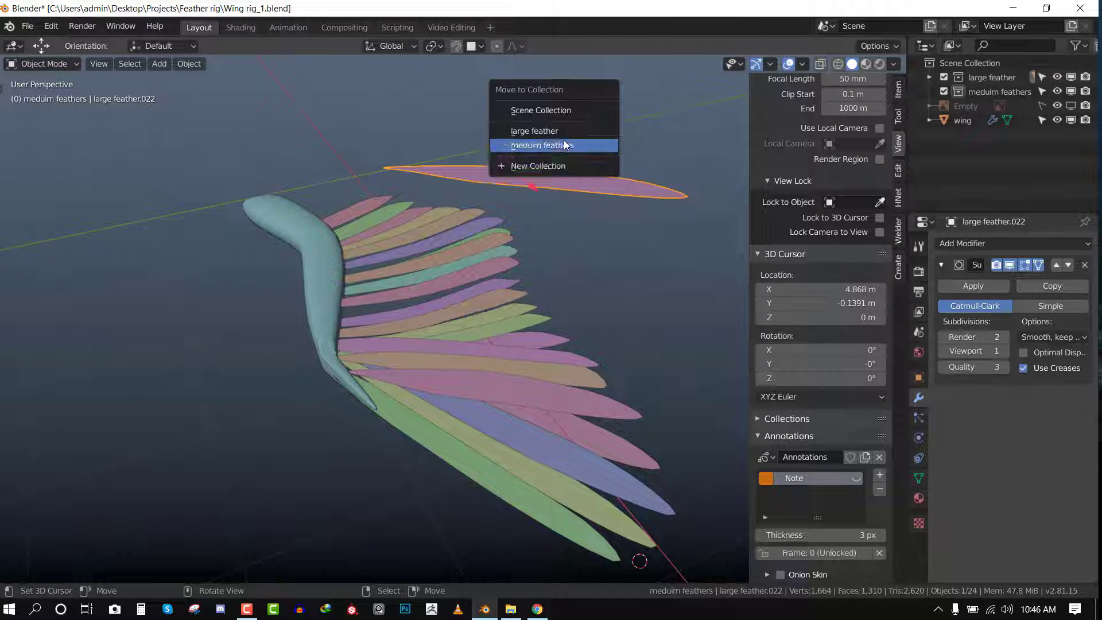
left_click(568, 146)
left_click(928, 93)
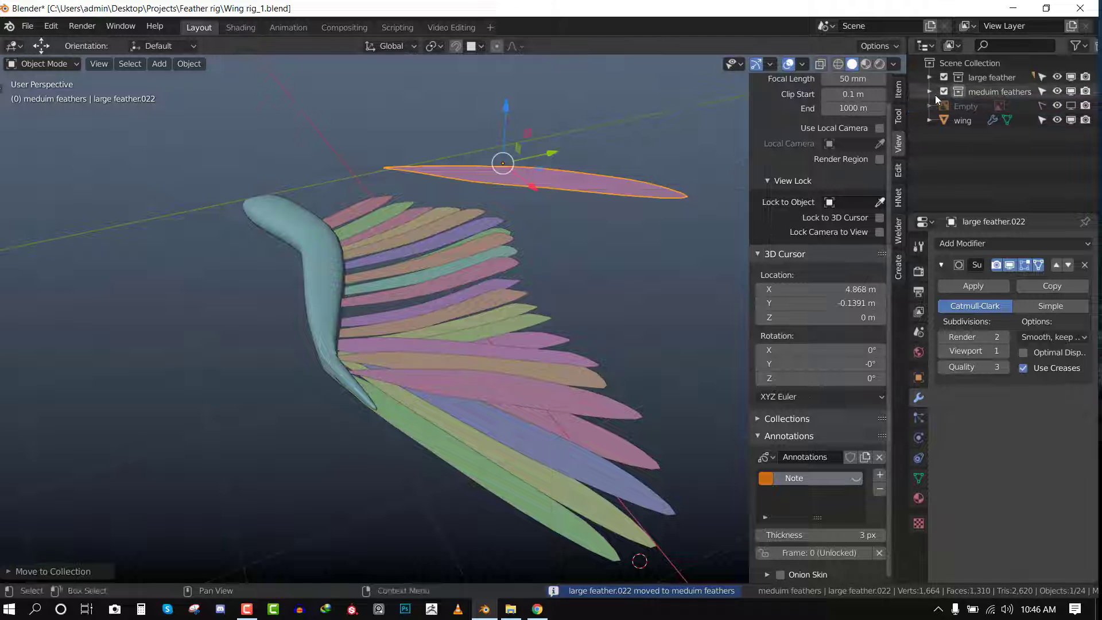
key("n")
key("ctrl+s")
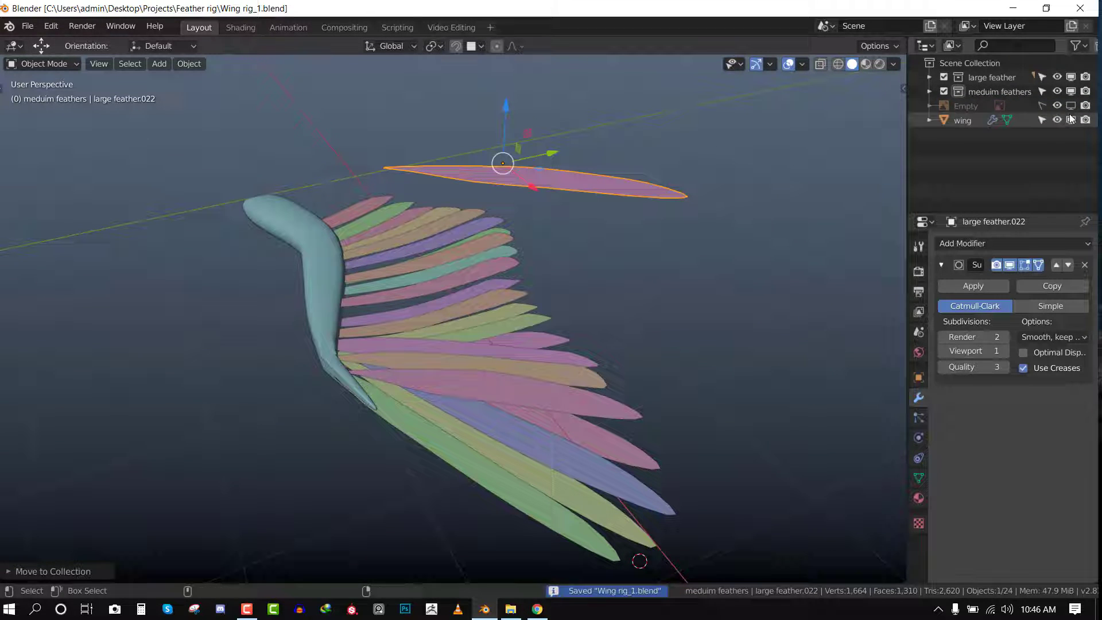
Make the large feather collection unselectable and scale the duplicated feather down in top view.
left_click(1041, 77)
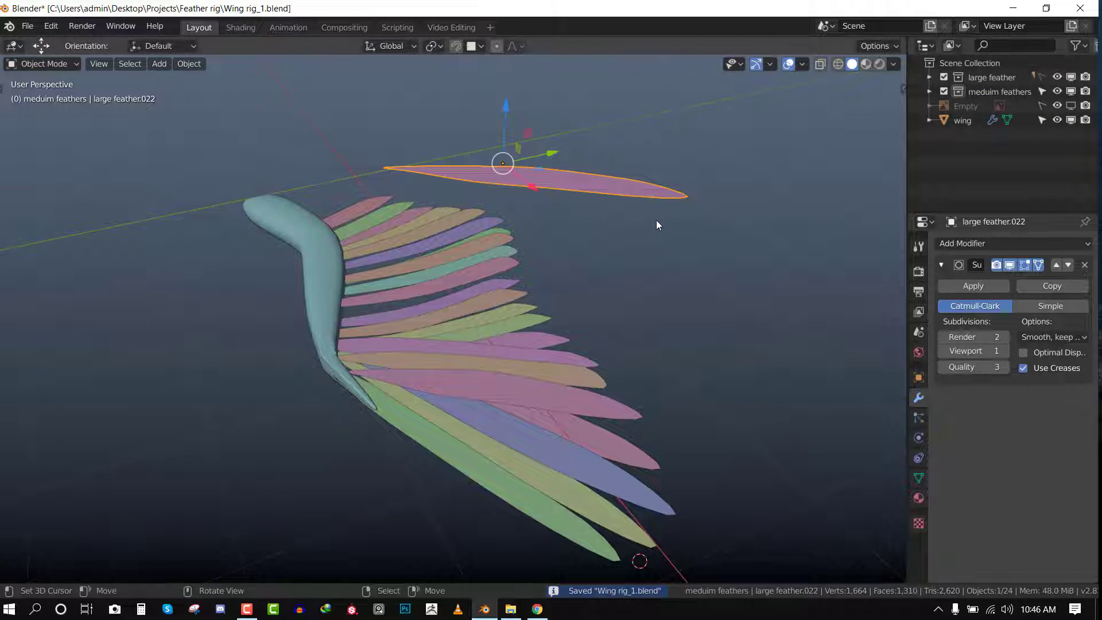
key("KP_7")
key("s")
left_click(625, 270)
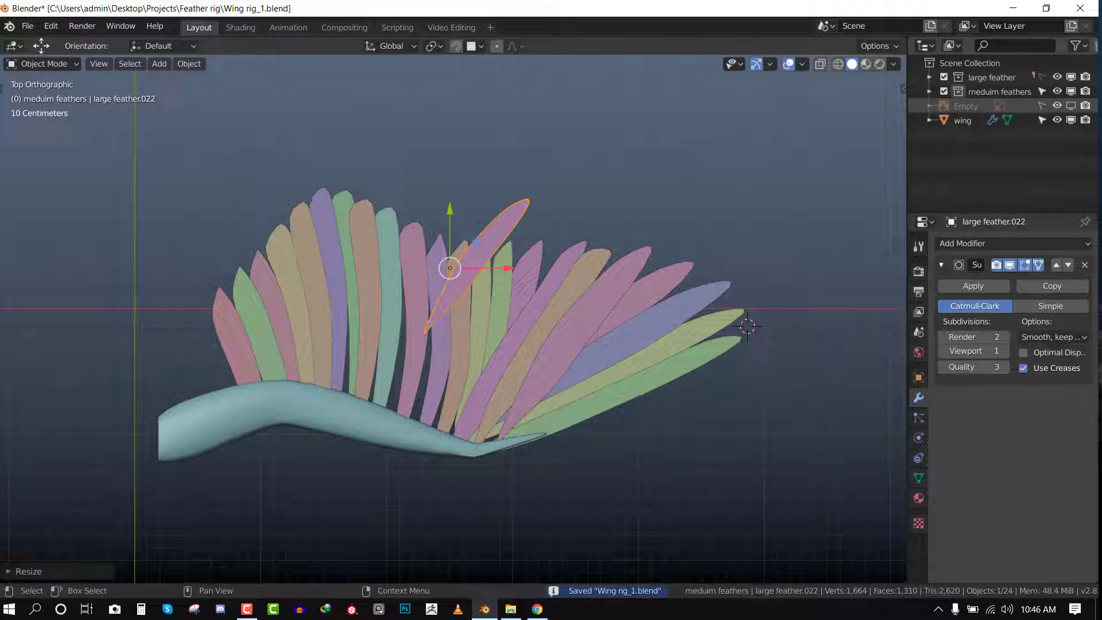
Show the wing reference image in the viewport and save the file.
left_click(1071, 106)
middle_click_drag(631, 265, 650, 197, "shift")
key("ctrl+s")
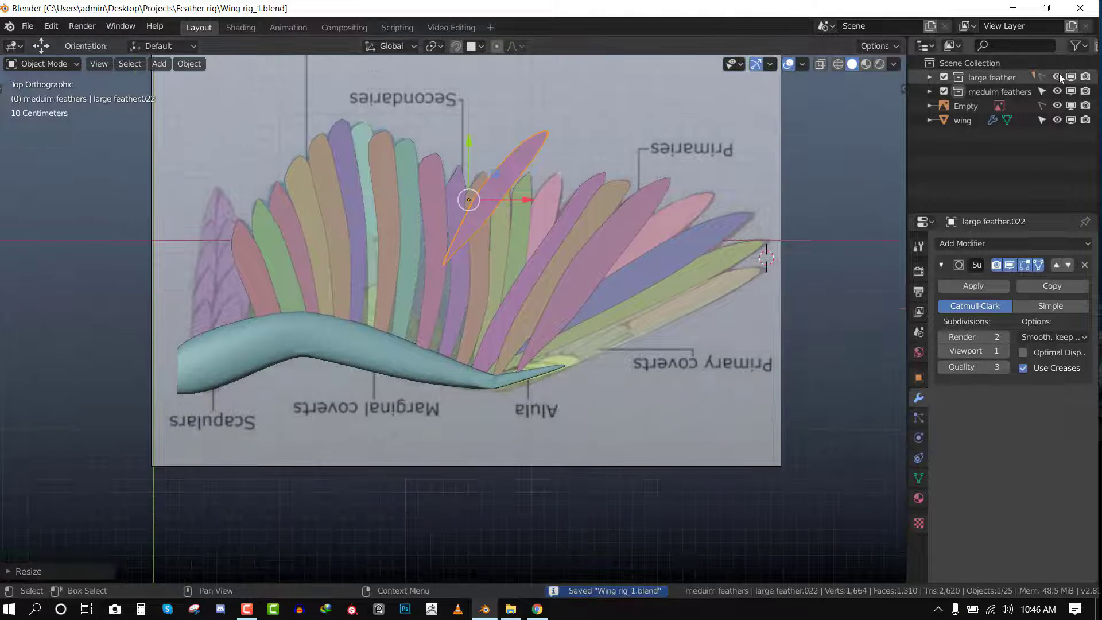
Disable the large feather collection in the viewport so the coverts on the reference are uncovered.
left_click(1058, 77)
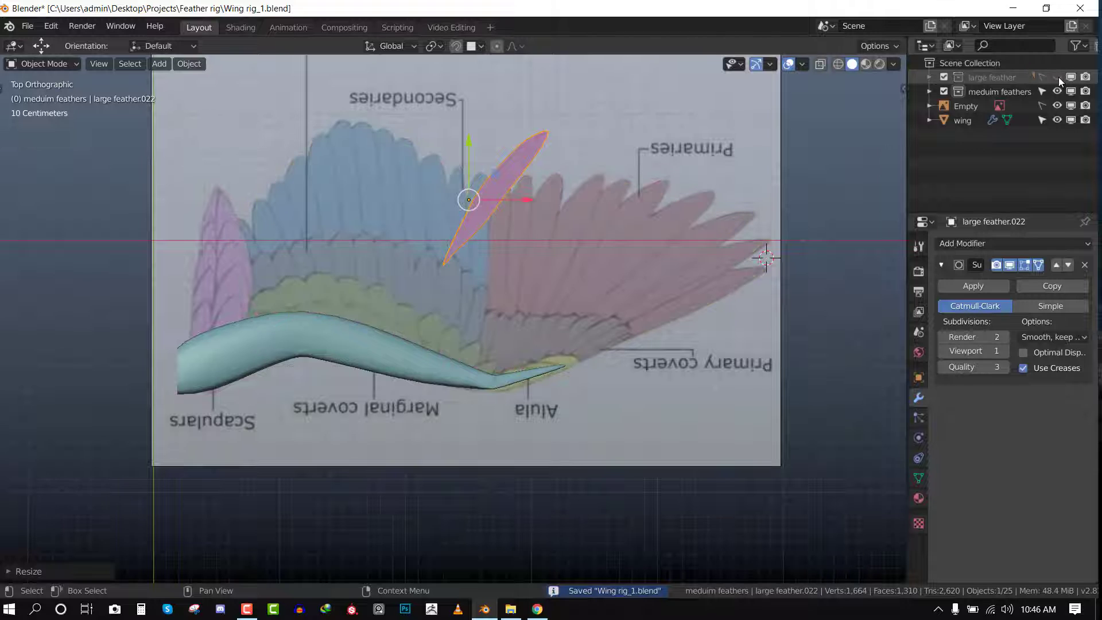
left_click(1058, 77)
left_click(1071, 77)
middle_click_drag(560, 271, 557, 267, "shift")
scroll(557, 267, "up", 2)
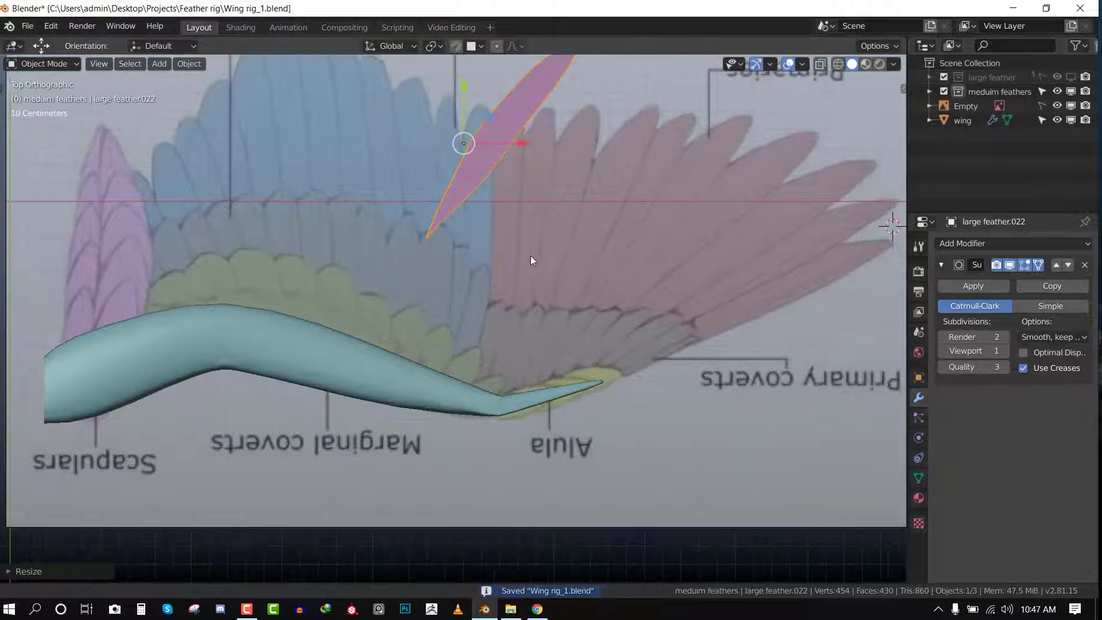
Move the small feather to the wing tip and rotate it to follow the outermost primary covert on the reference.
key("g")
right_click(661, 418)
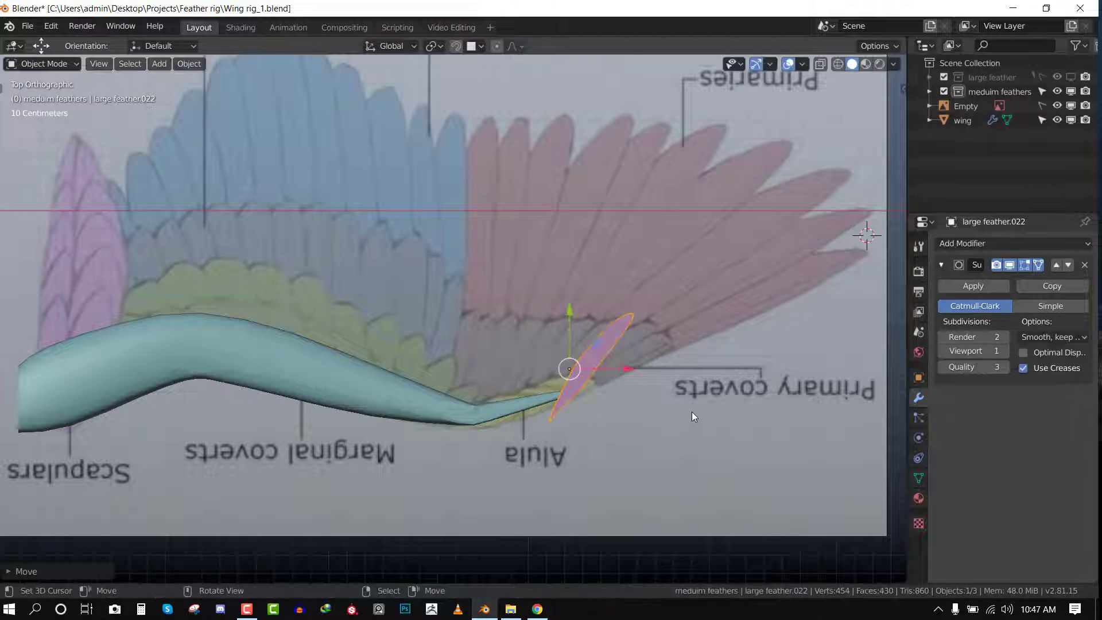
scroll(690, 412, "up", 4)
key("g")
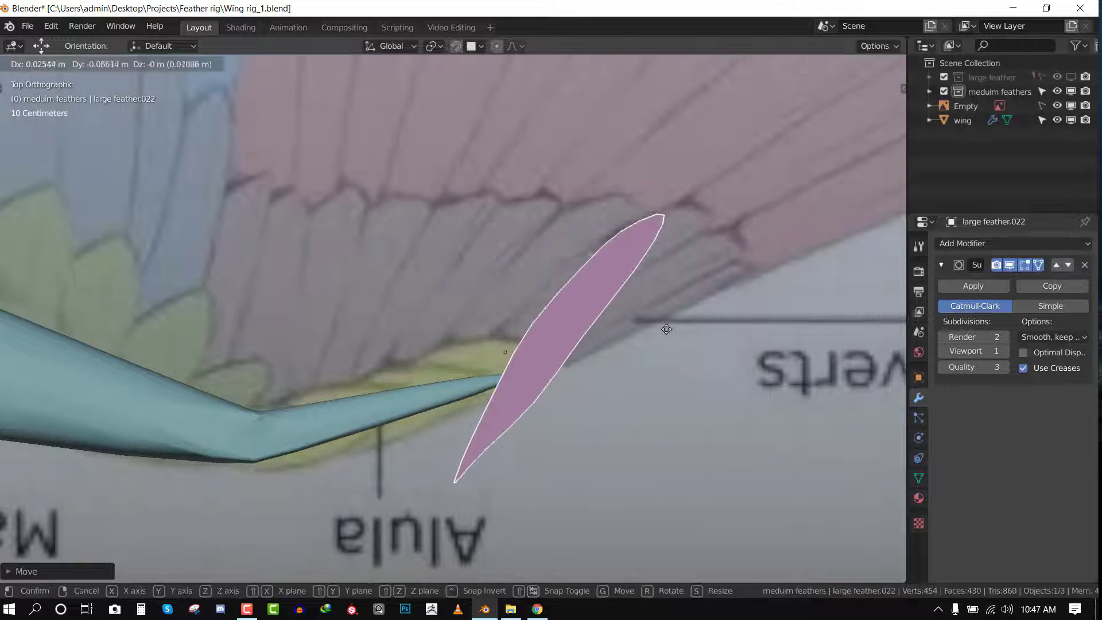
left_click(690, 367)
key("r")
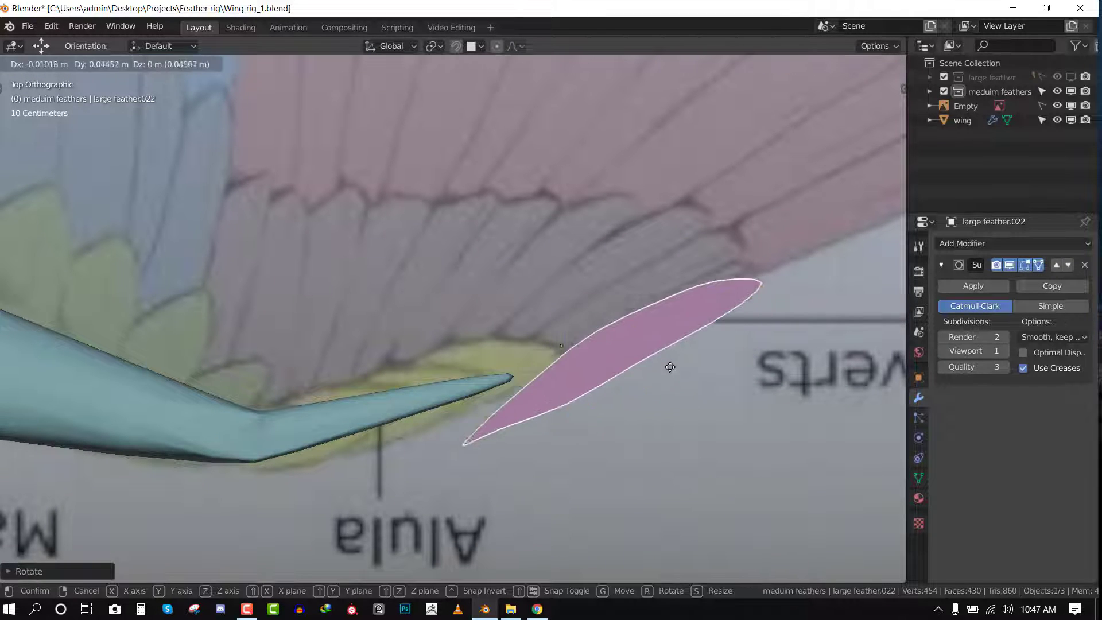
left_click(741, 366)
Reshape the feather's tip and lower edge vertices to match the outermost primary covert's outline, using wireframe display.
key("Tab")
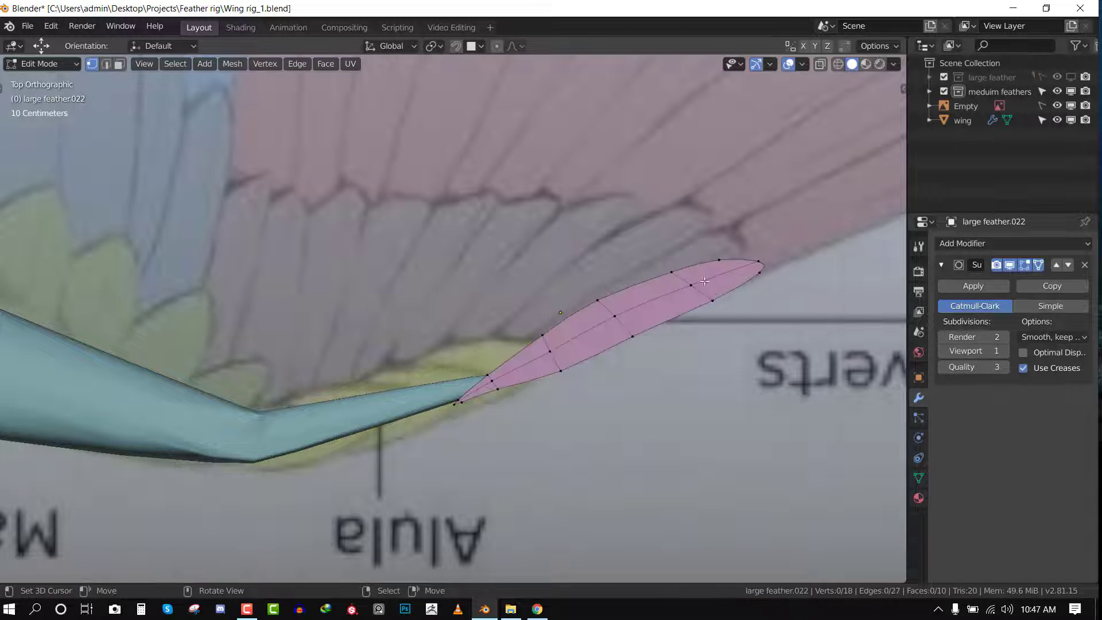
right_click_drag(681, 275, 703, 234)
key("shift+z")
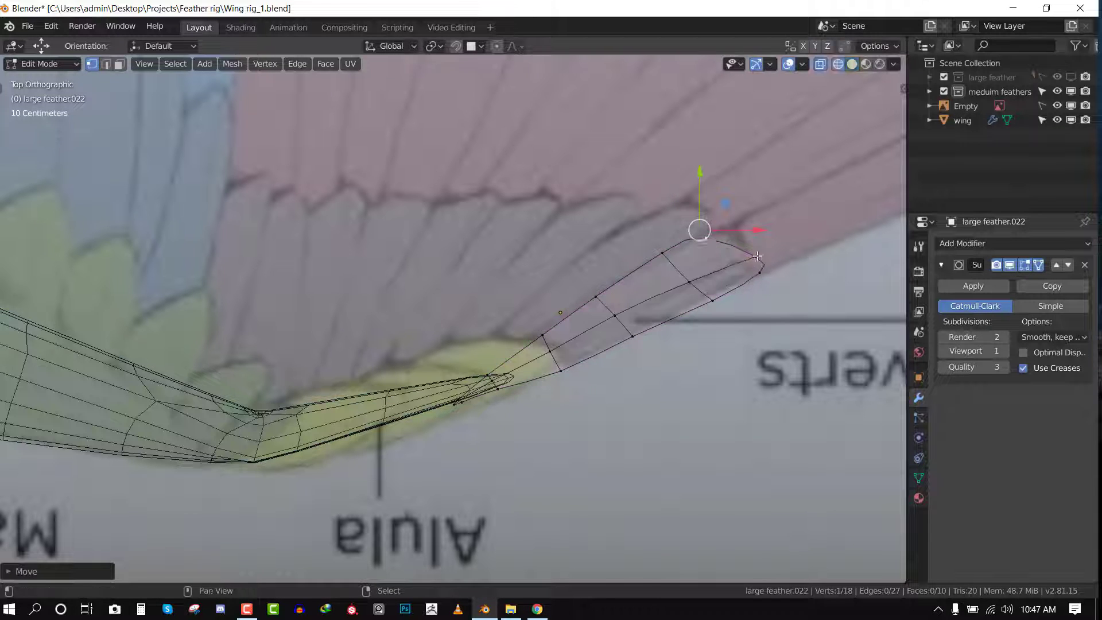
right_click_drag(757, 256, 737, 232)
right_click_drag(754, 274, 736, 279)
right_click_drag(632, 337, 615, 339)
right_click_drag(706, 303, 671, 313)
key("Tab")
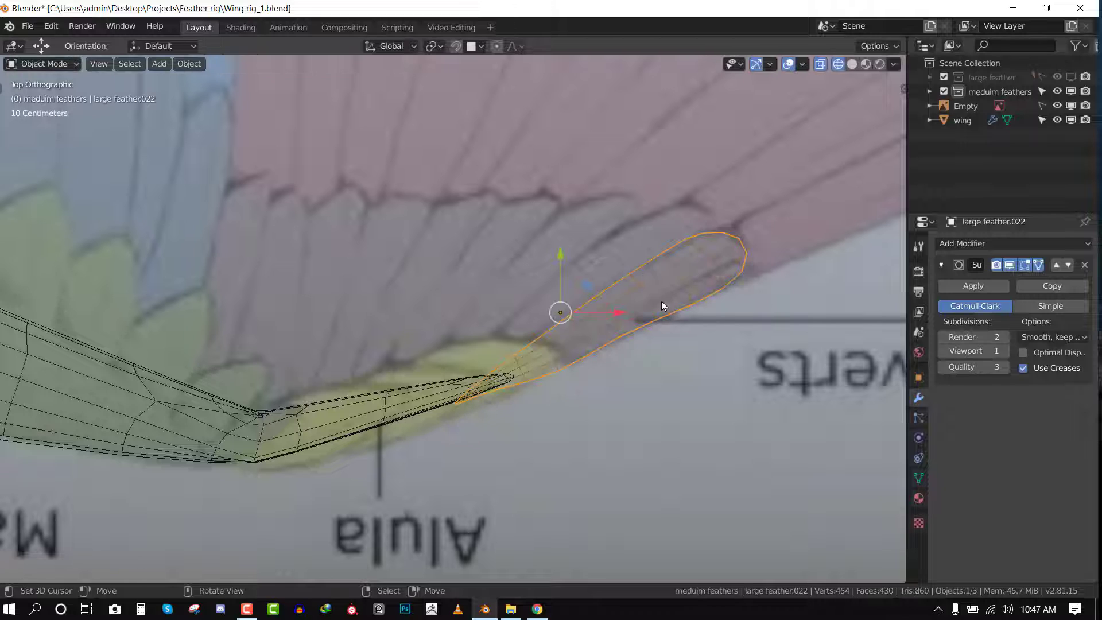
Duplicate the covert feather onto the next primary covert and move the copy's root vertices down into the wing tip.
key("shift+d")
left_click(484, 323)
key("Tab")
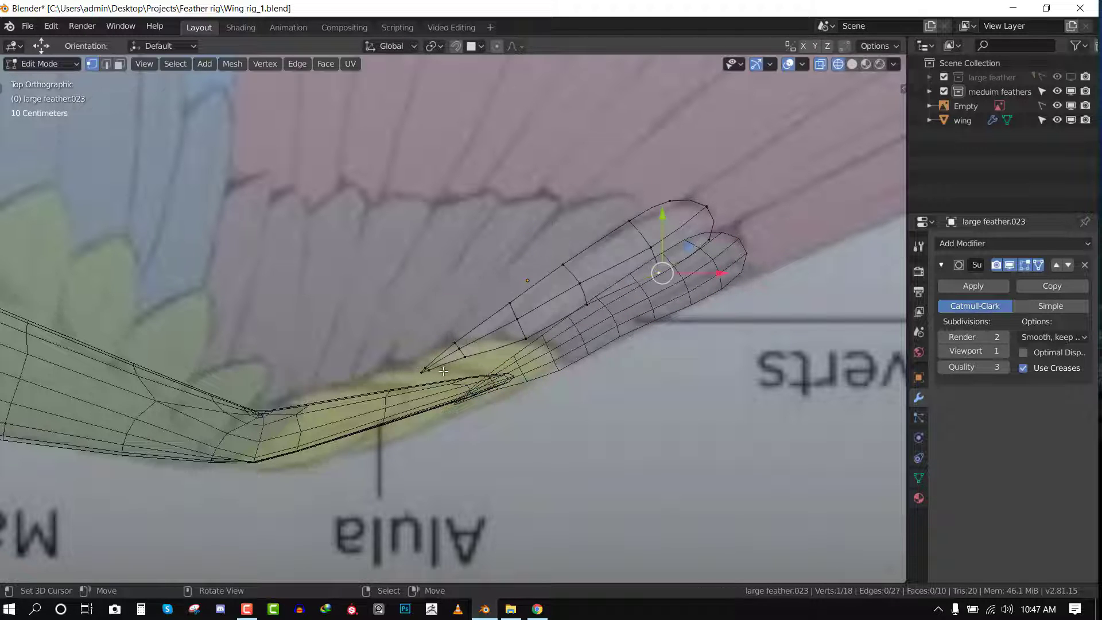
left_click_drag(402, 416, 417, 401, "ctrl")
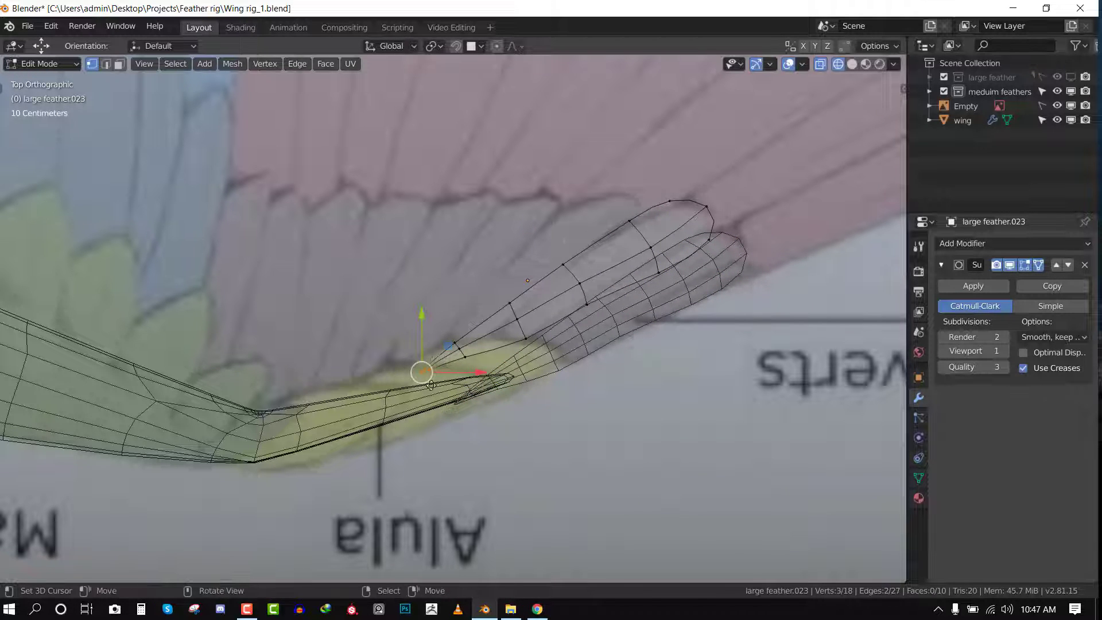
key("g")
left_click(426, 426)
Reshape the second covert feather's root, middle and tip vertices to follow its outline on the reference.
mouse_move(473, 355)
right_mouse_down()
mouse_move(483, 372)
mouse_move(461, 361)
right_mouse_up()
right_click(454, 351)
right_click_drag(527, 341, 529, 349)
right_click_drag(511, 292, 511, 279)
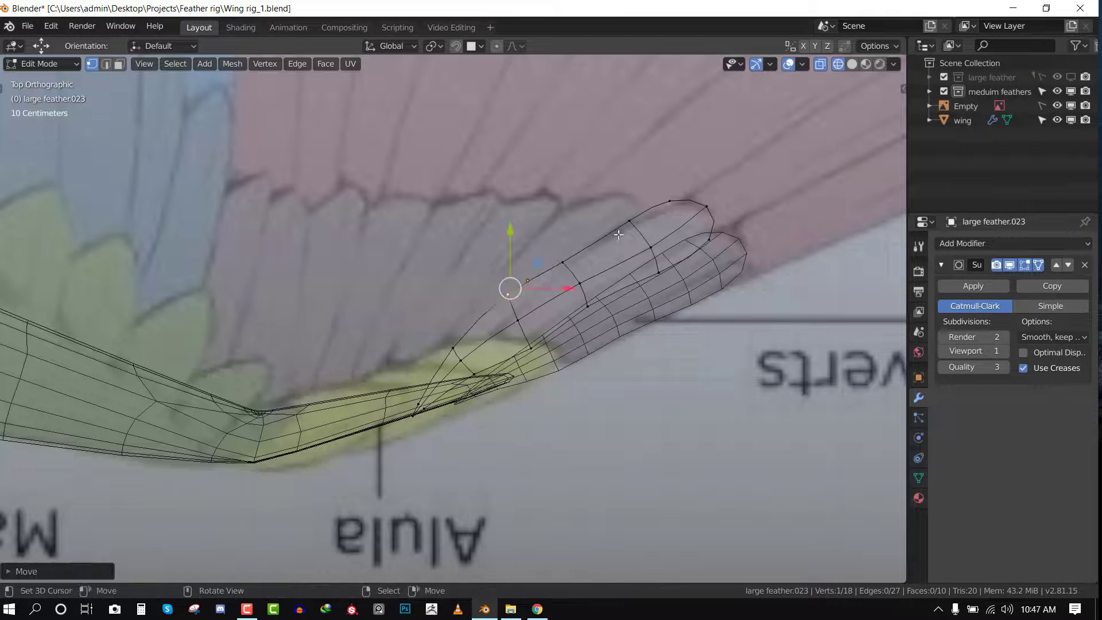
right_click_drag(621, 230, 623, 228)
right_click_drag(701, 207, 693, 209)
key("Tab")
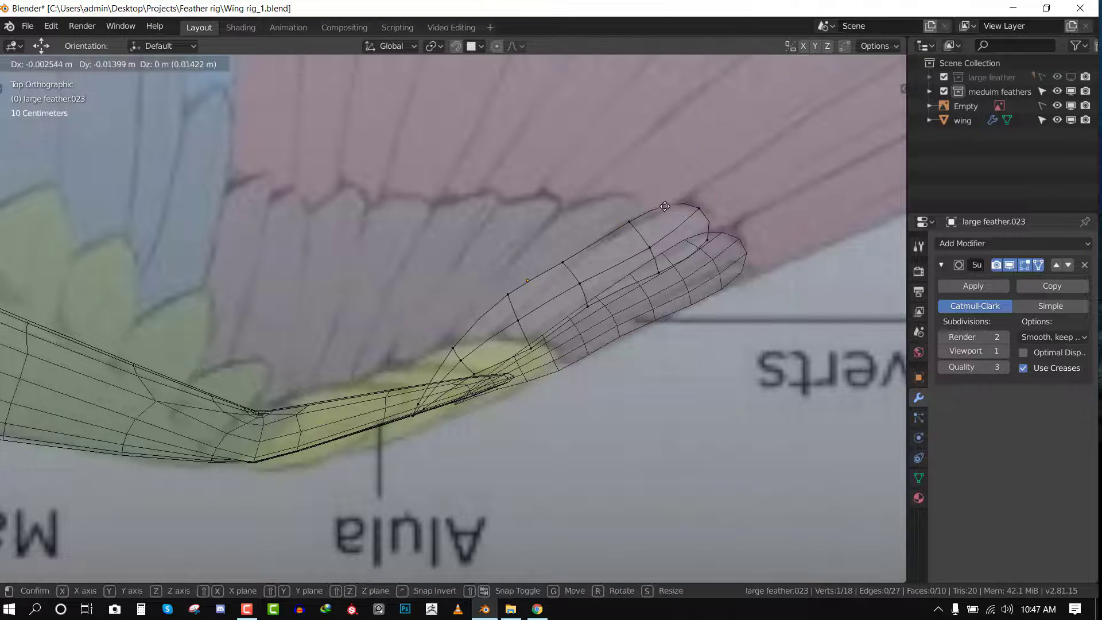
Duplicate the second covert feather onto the third primary covert, rotating and moving the copy to line up with the reference.
key("shift+d")
left_click(478, 280)
key("r")
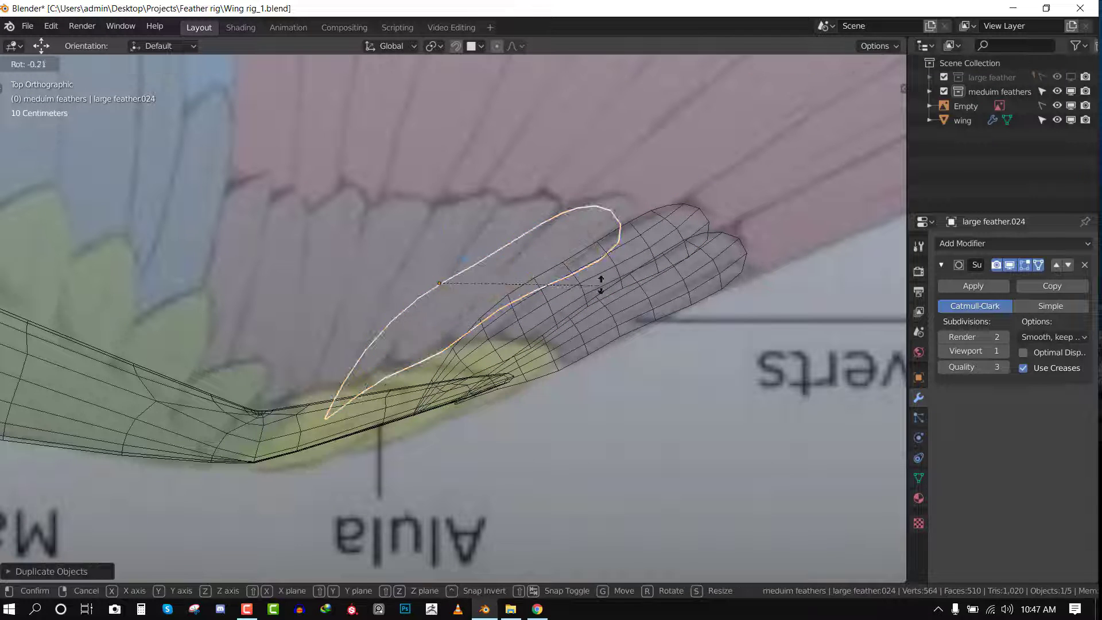
left_click(600, 261)
key("g")
left_click(630, 276)
Reshape the third covert's tip vertices to the reference and move its root vertices up onto the wing's edge.
key("Tab")
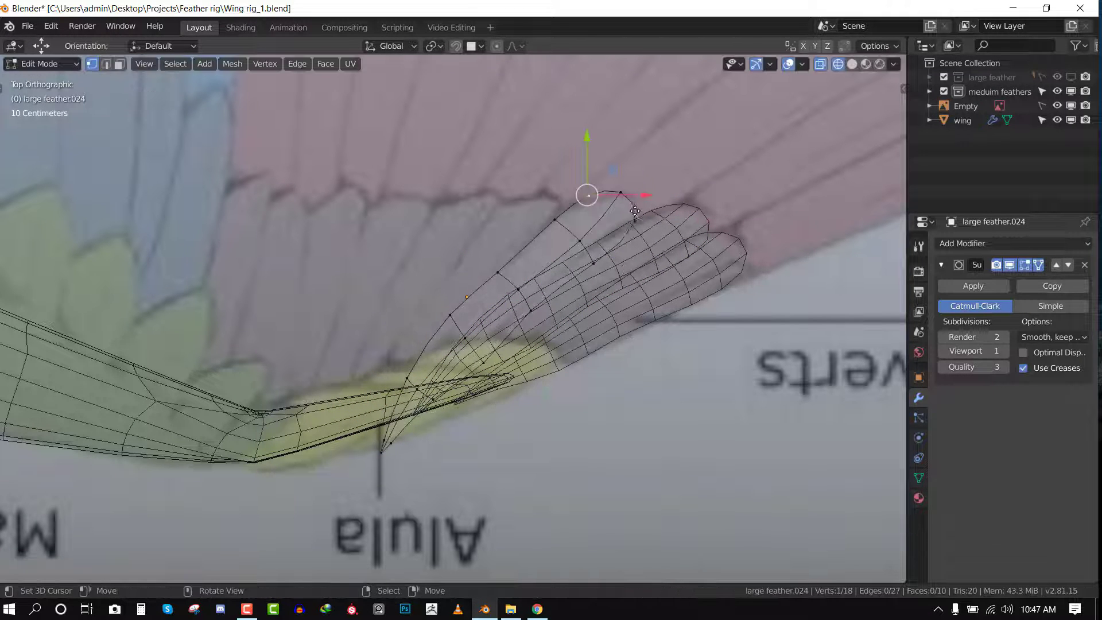
right_click_drag(635, 213, 618, 196)
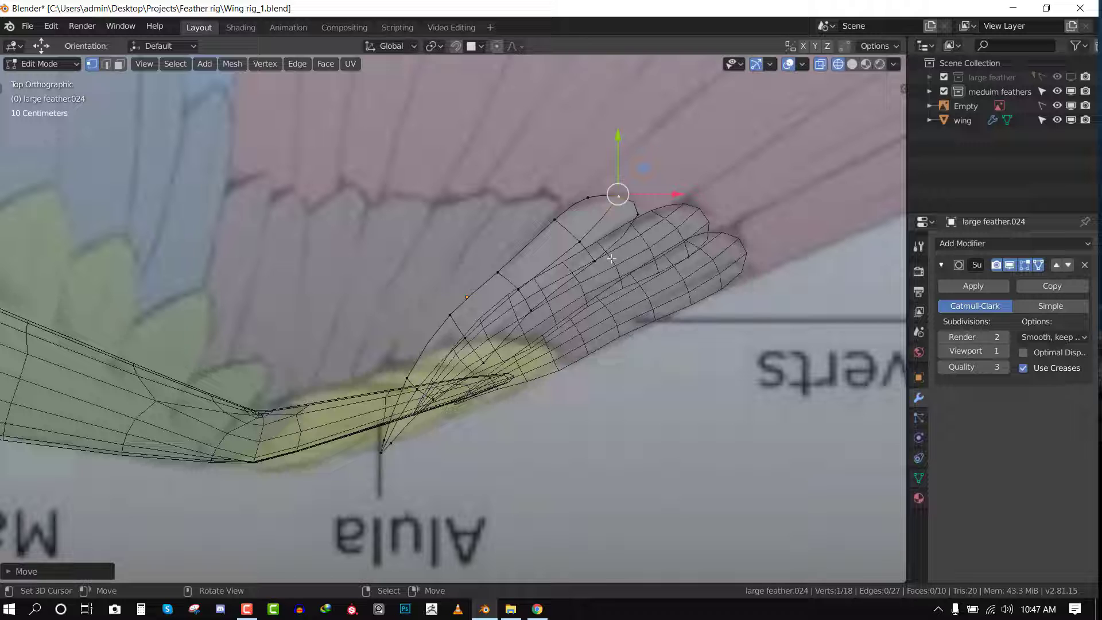
key("Tab")
key("Tab")
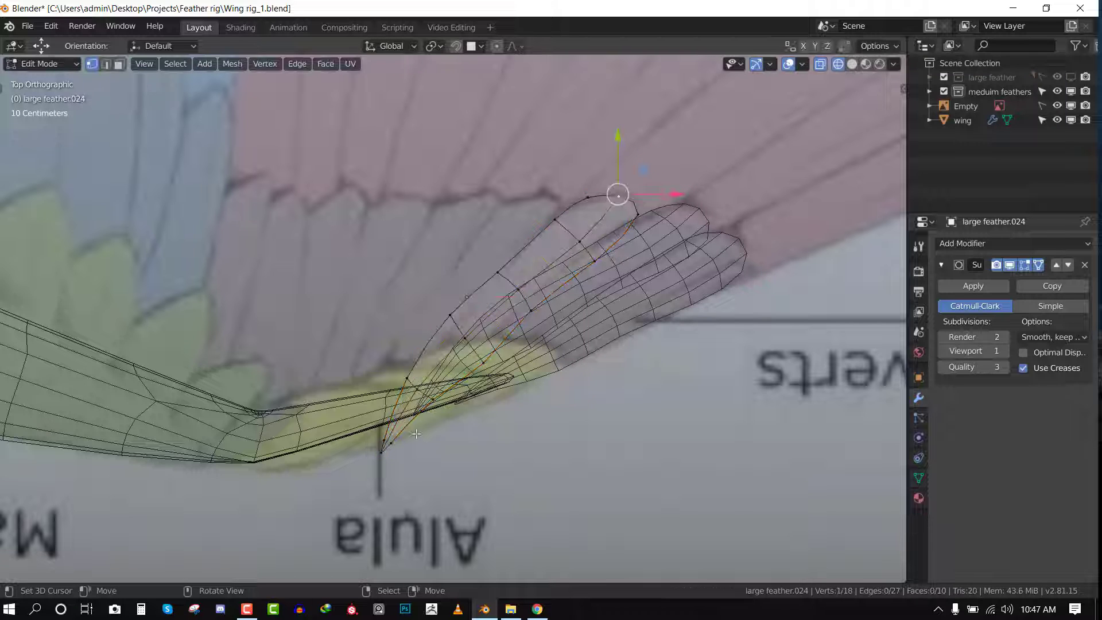
left_click_drag(406, 466, 389, 461, "ctrl")
key("g")
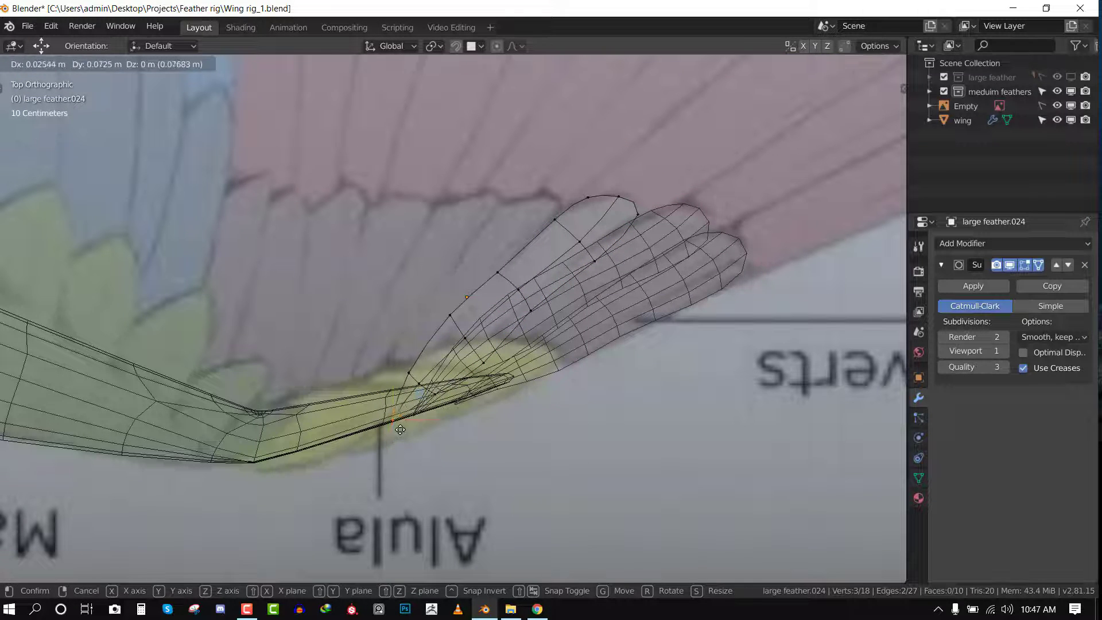
left_click(400, 429)
key("Tab")
Duplicate the third covert feather onto the fourth primary covert, then rotate, scale and move the copy to fit.
key("shift+d")
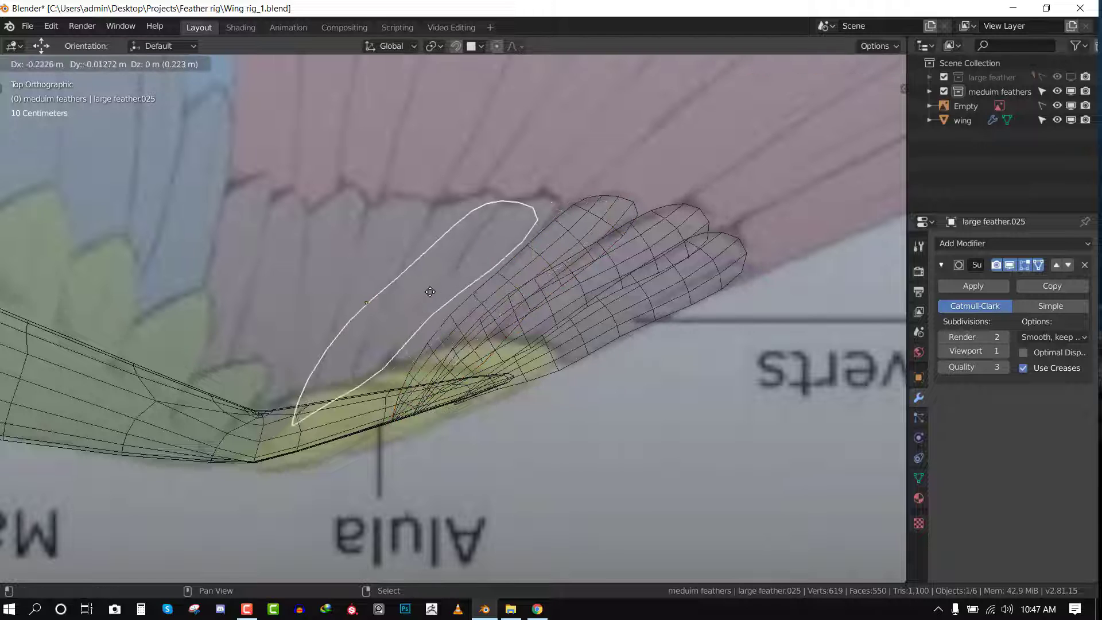
left_click(427, 293)
key("r")
left_click(492, 285)
key("s")
left_click(500, 278)
key("g")
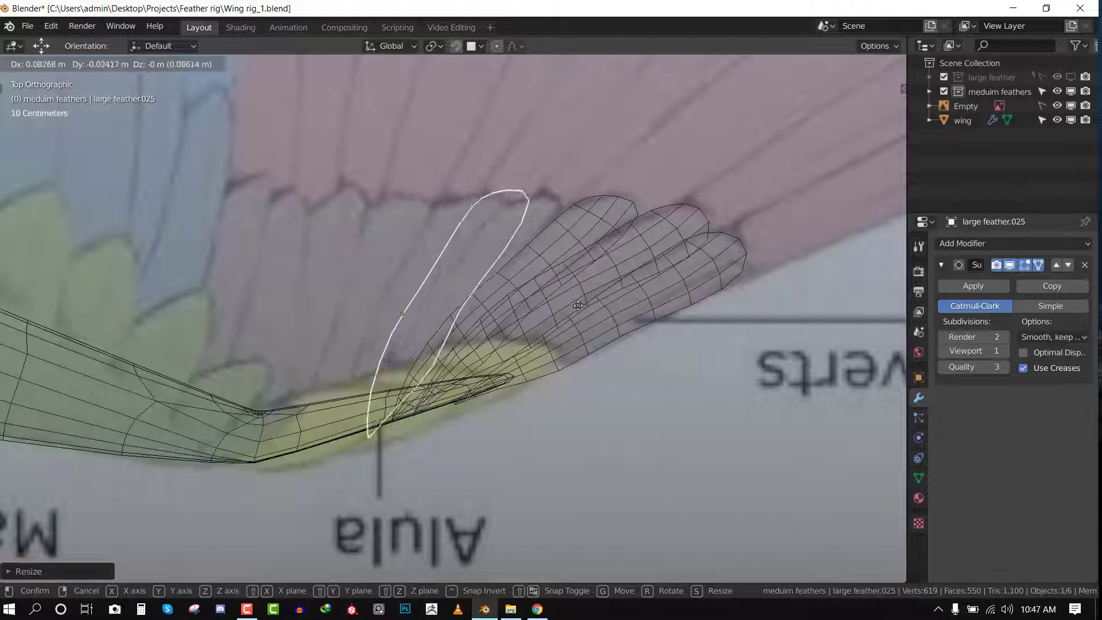
left_click(599, 310)
Reshape the fourth covert's tip and lower edge vertices to the reference and move its root vertices into the wing.
key("Tab")
right_click_drag(511, 203, 568, 201)
right_click_drag(547, 253, 548, 248)
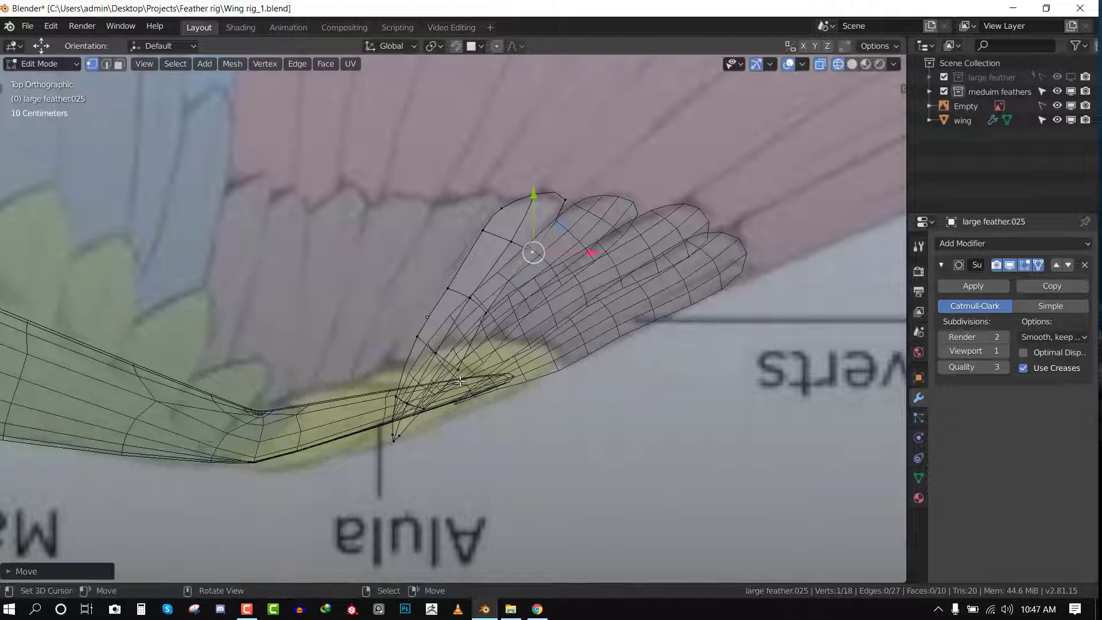
right_click_drag(461, 379, 457, 374)
right_click_drag(486, 315, 490, 317)
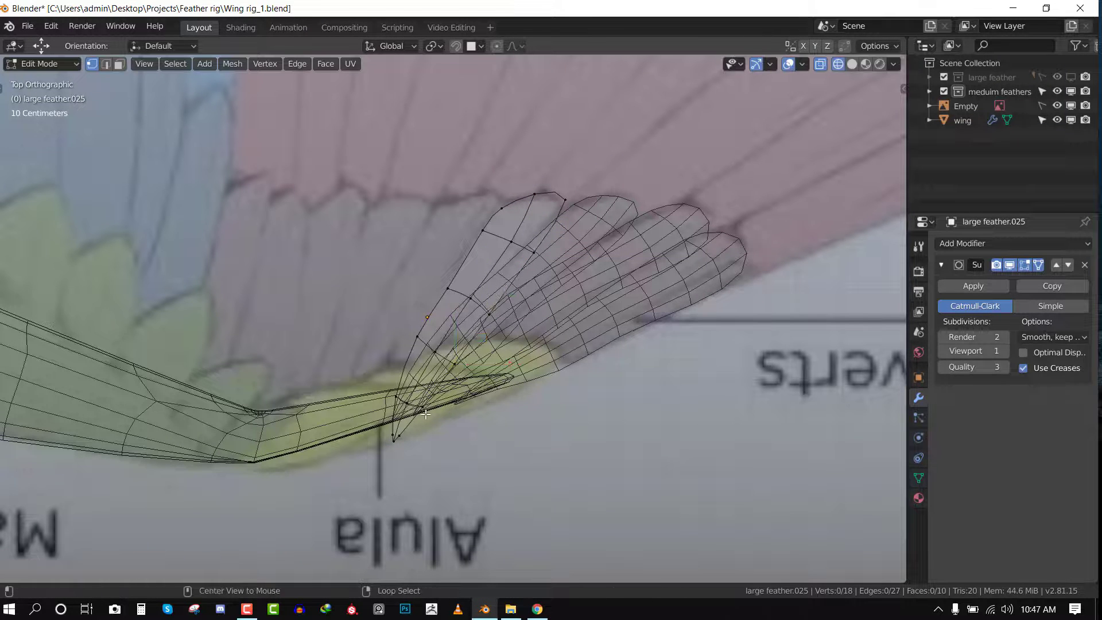
key("g")
left_click(452, 424)
key("Tab")
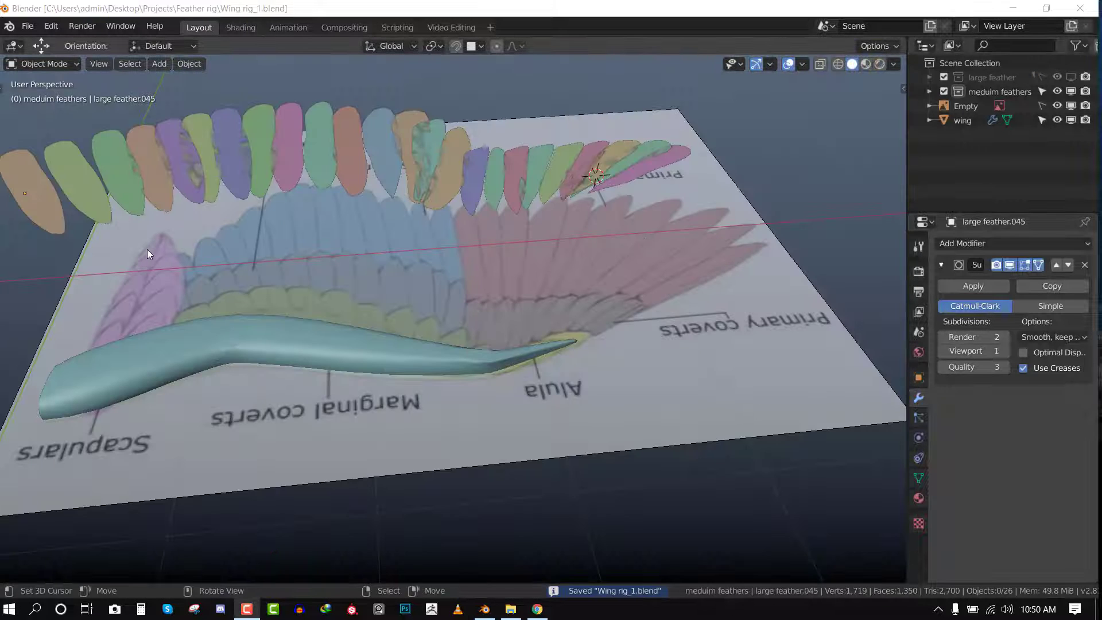
Duplicate the second feather from the wing's inner end twice, placing and rotating the copies in the gaps on either side of it.
middle_click_drag(147, 249, 357, 229)
scroll(277, 191, "up", 3)
middle_click_drag(277, 192, 223, 191)
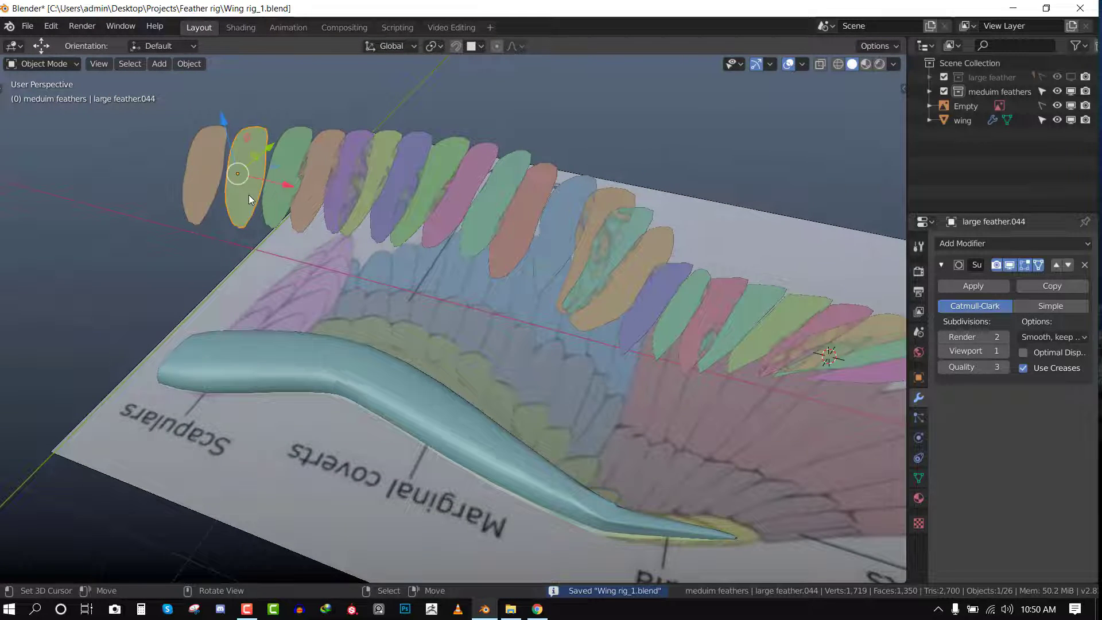
key("KP_7")
key("shift+d")
key("r")
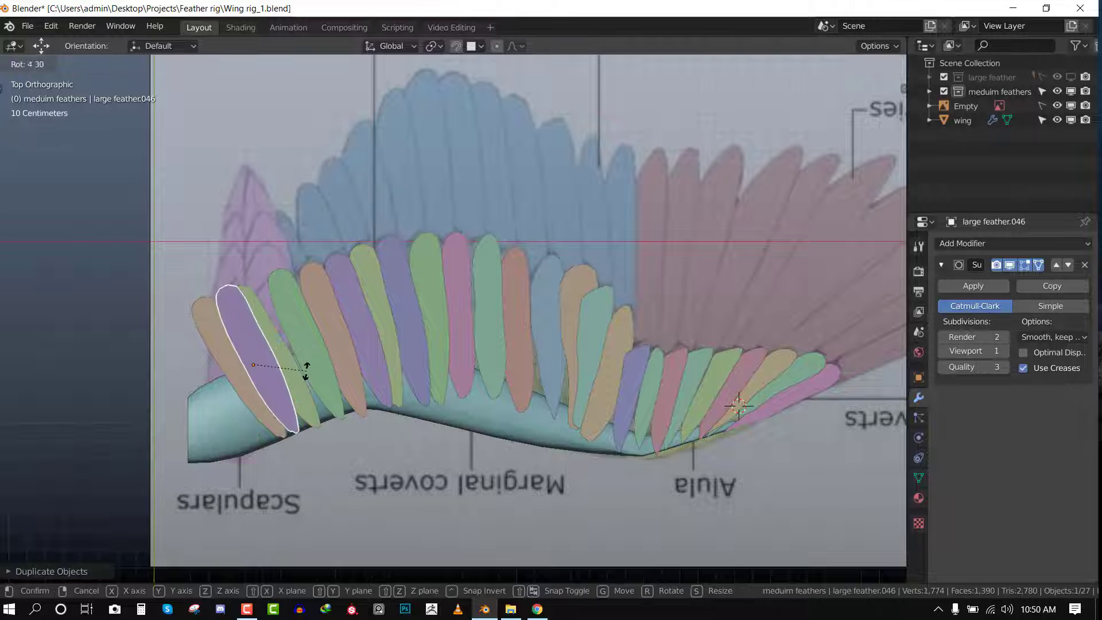
left_click(302, 385)
key("shift+d")
left_click(306, 380)
key("r")
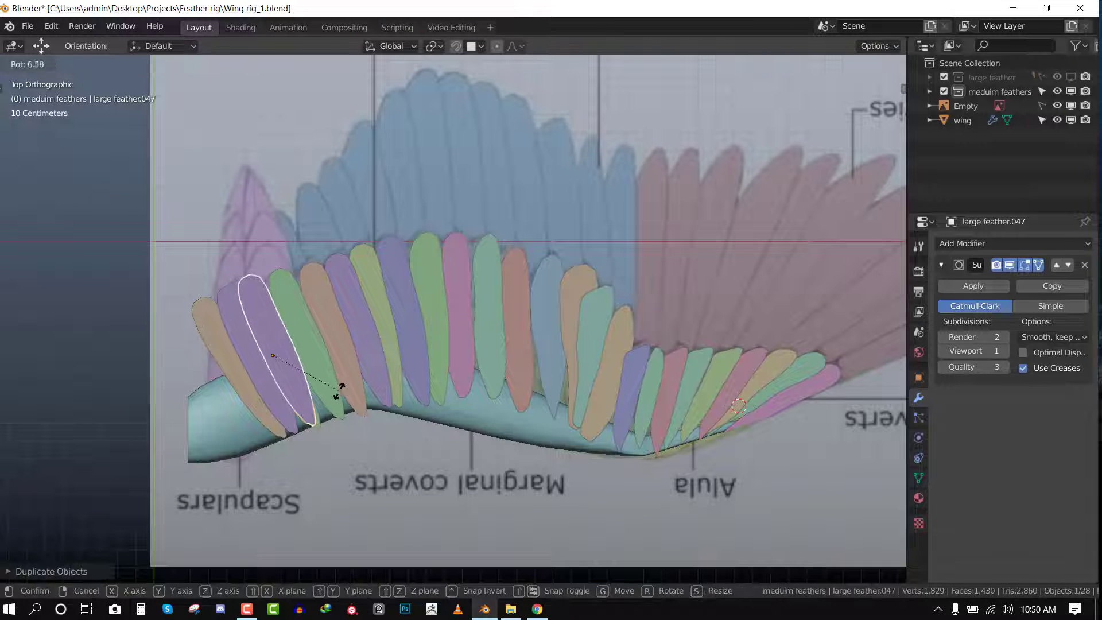
left_click(368, 388)
Duplicate the purple feather out to the wing's inner end, rotate it further outward as the innermost feather, and save the file.
left_click(265, 388)
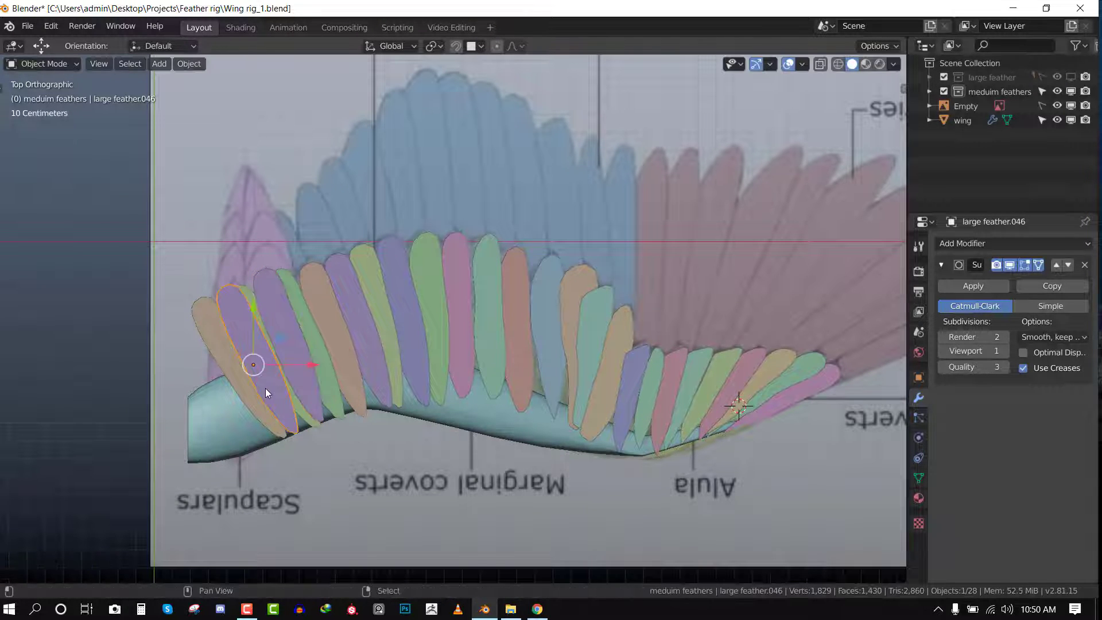
key("shift+d")
left_click(205, 410)
key("r")
left_click(244, 392)
key("g")
left_click(276, 402)
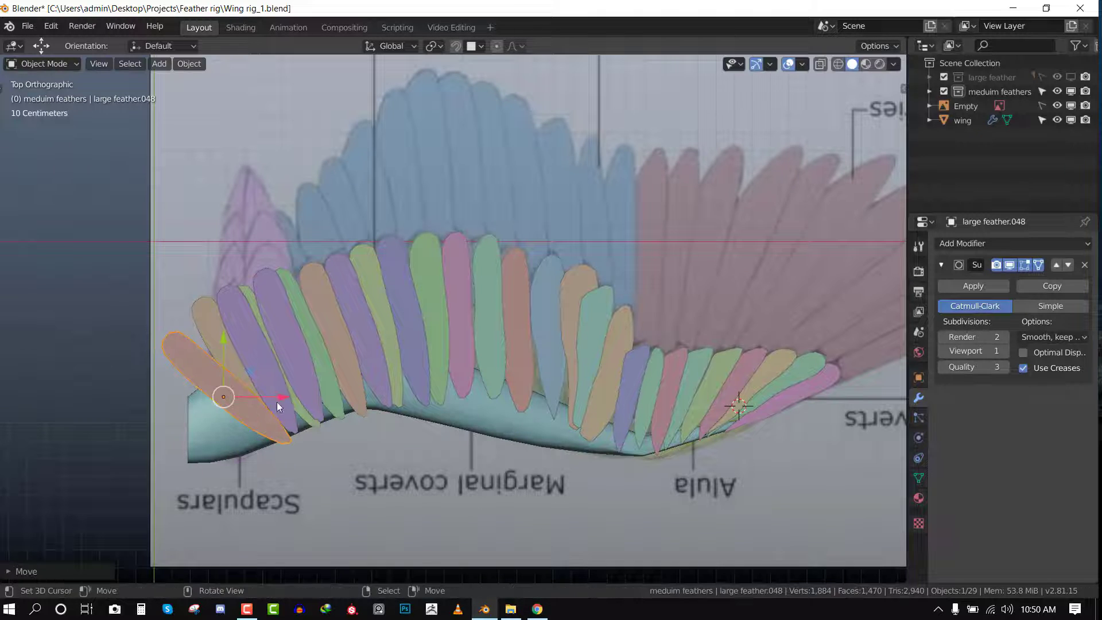
middle_click_drag(304, 380, 582, 290)
key("ctrl+s")
Offset the overlapping feathers at the wing's inner end slightly in height so their surfaces stop intersecting.
right_click(180, 195)
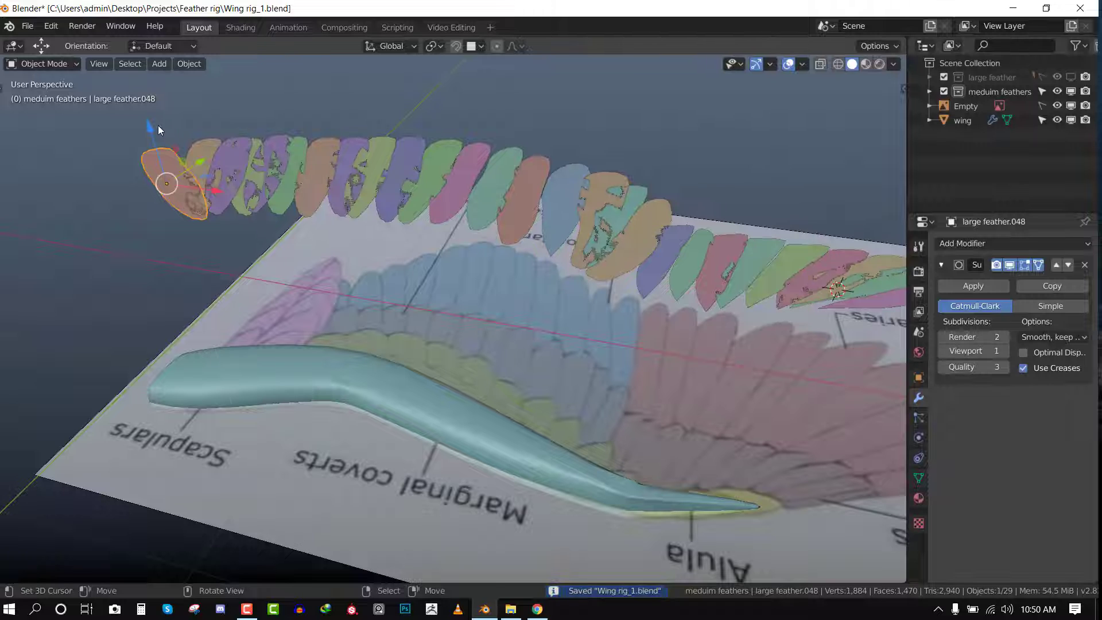
left_click_drag(156, 127, 158, 133)
left_click(239, 161)
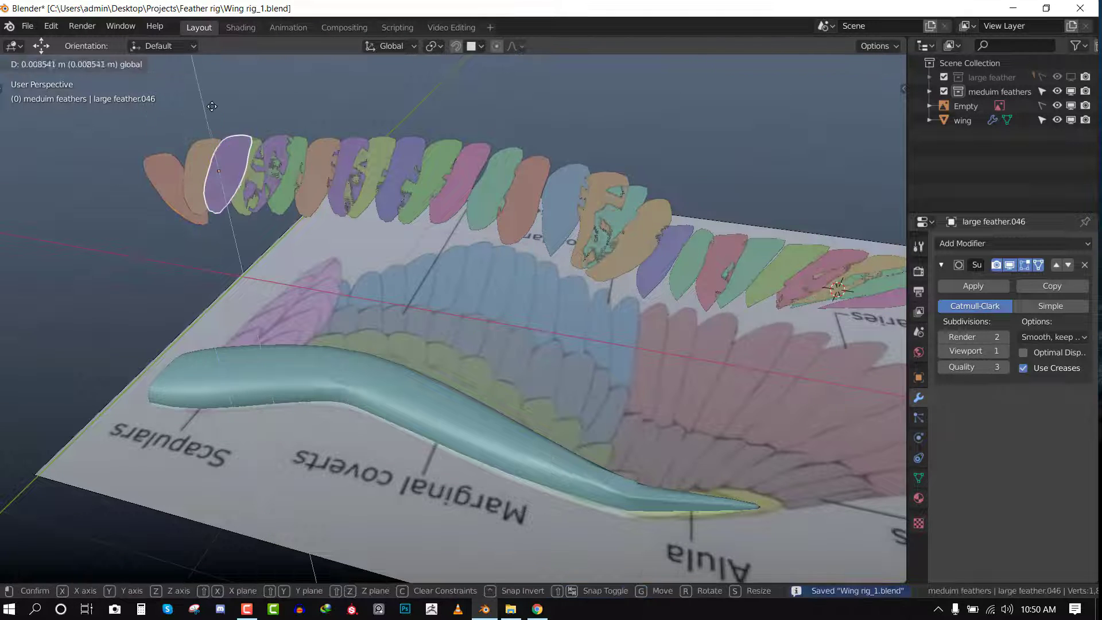
left_click(272, 153)
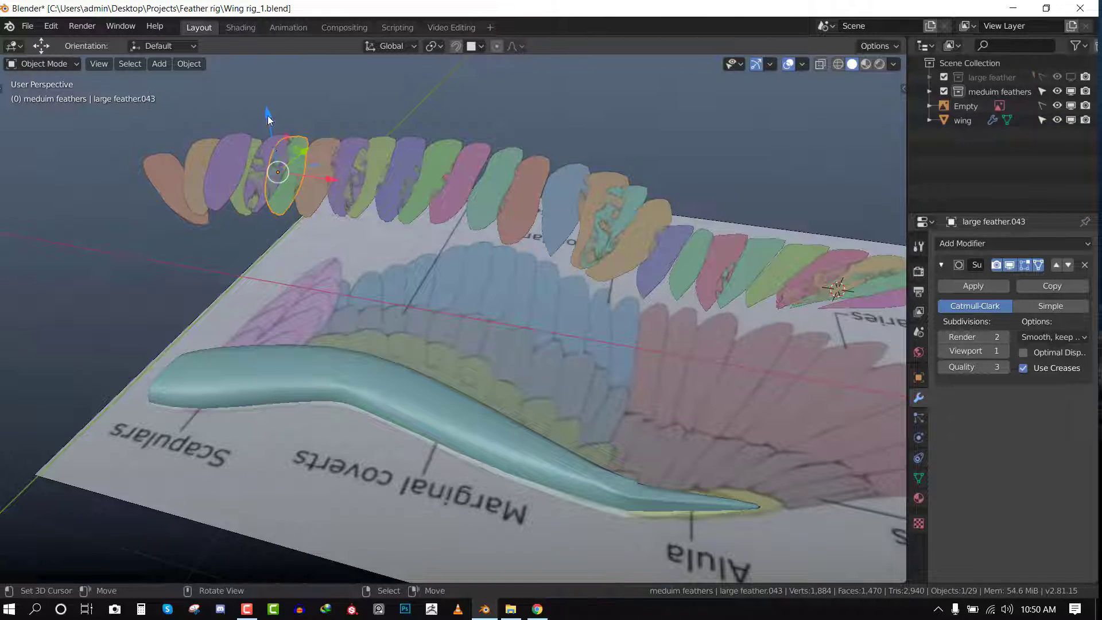
left_click(322, 170)
key("g")
left_click(298, 107)
Shift the yellow-green feather and the adjacent blue-purple feather vertically to separate them from their neighbours.
left_click(351, 171)
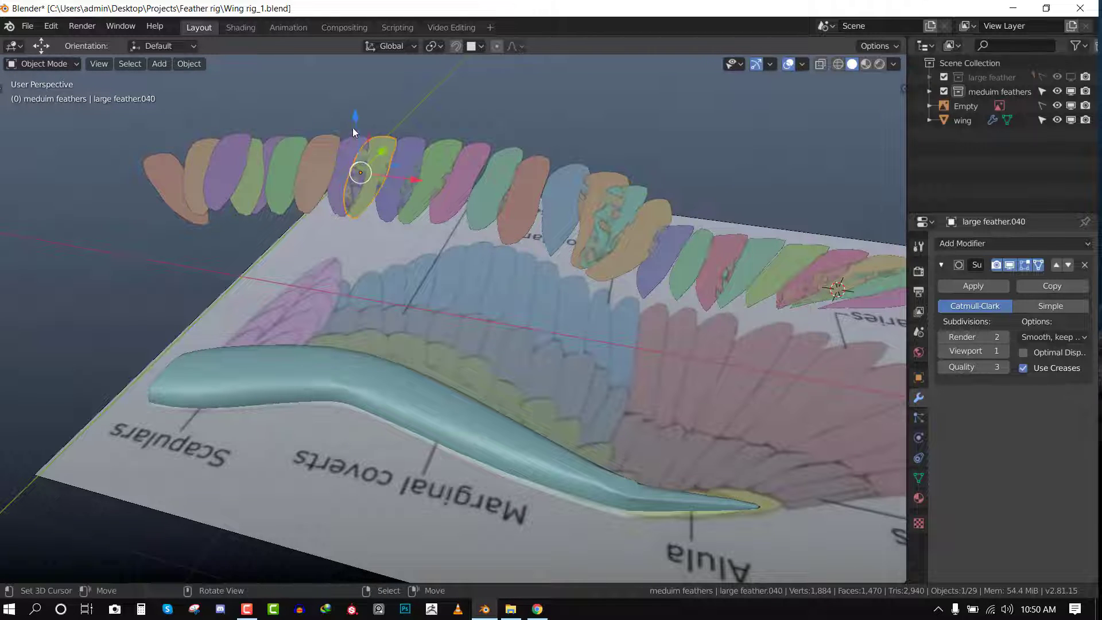
key("g")
left_click(326, 106)
left_click(398, 168)
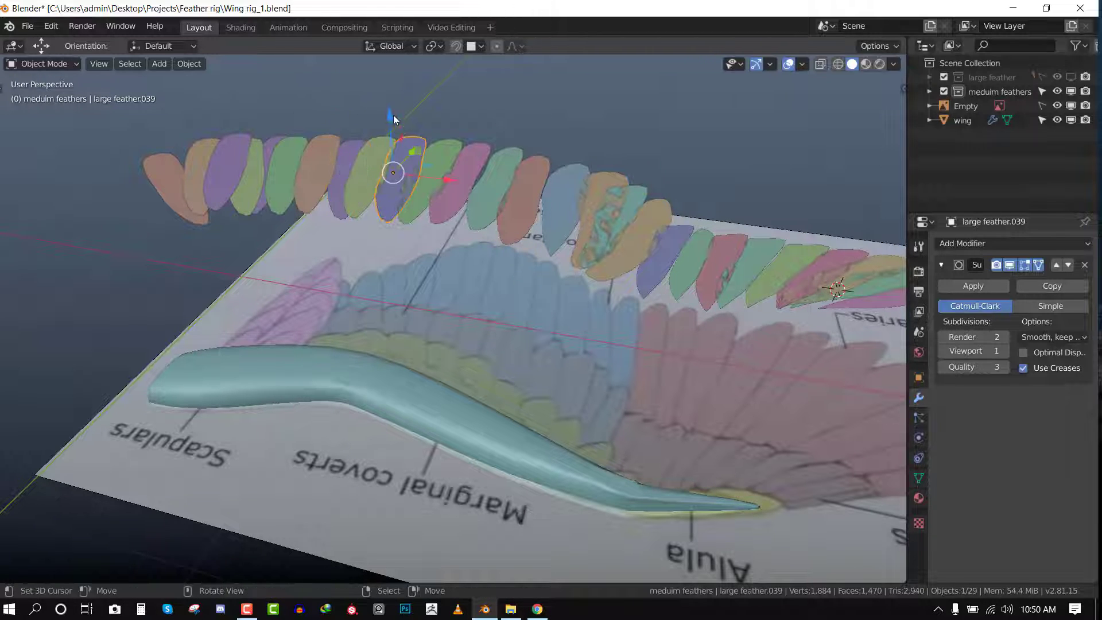
key("g")
left_click(431, 170)
Adjust the heights of the pink and green feathers in the middle of the row to clear their overlaps.
middle_click_drag(432, 170, 391, 195, "shift")
scroll(390, 195, "up", 2)
right_click(374, 182)
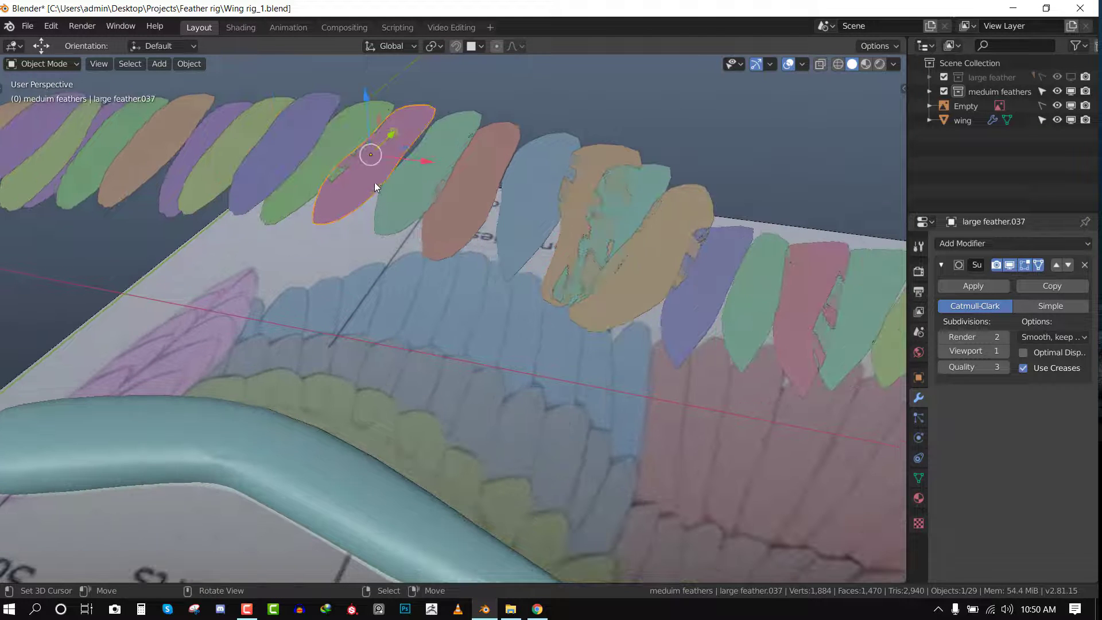
left_click_drag(376, 94, 375, 100)
left_click(375, 100)
left_click(438, 172)
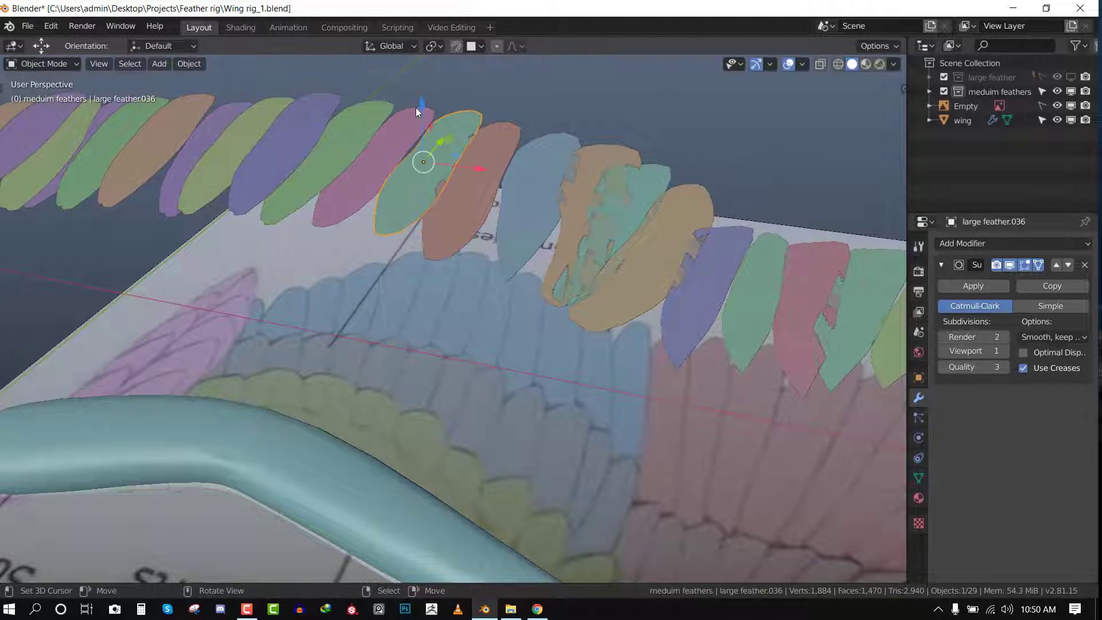
key("g")
left_click(498, 176)
Adjust the heights of the blue, orange and teal feathers where the secondary coverts meet the primary coverts.
left_click(543, 203)
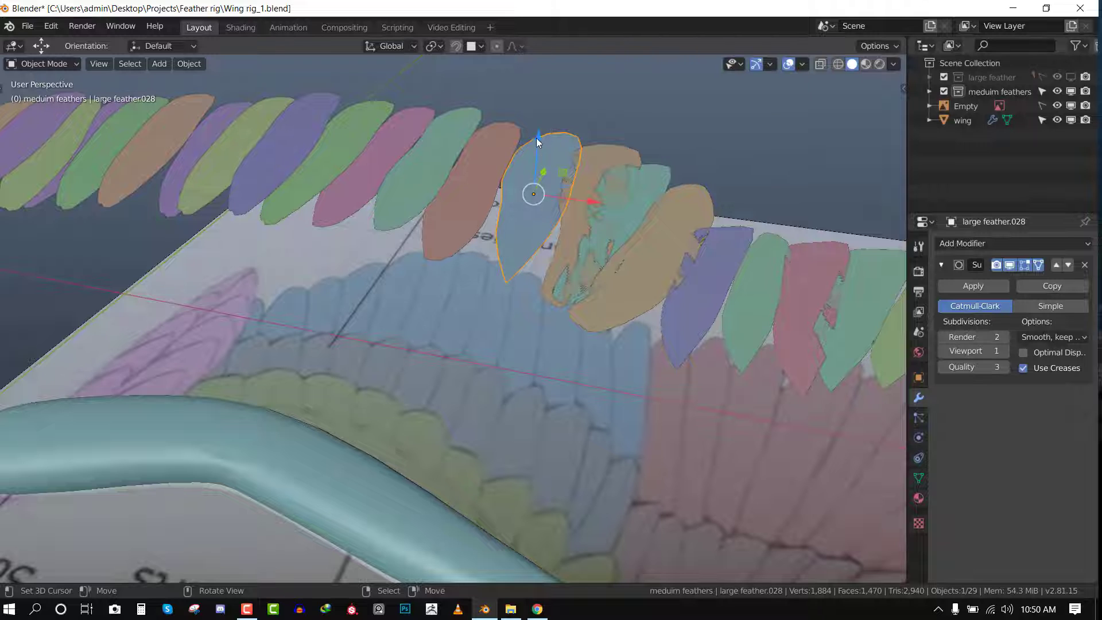
key("alt+a")
left_click_drag(624, 163, 623, 163)
left_click(701, 267)
left_click_drag(713, 243, 685, 266)
middle_click_drag(685, 267, 603, 257)
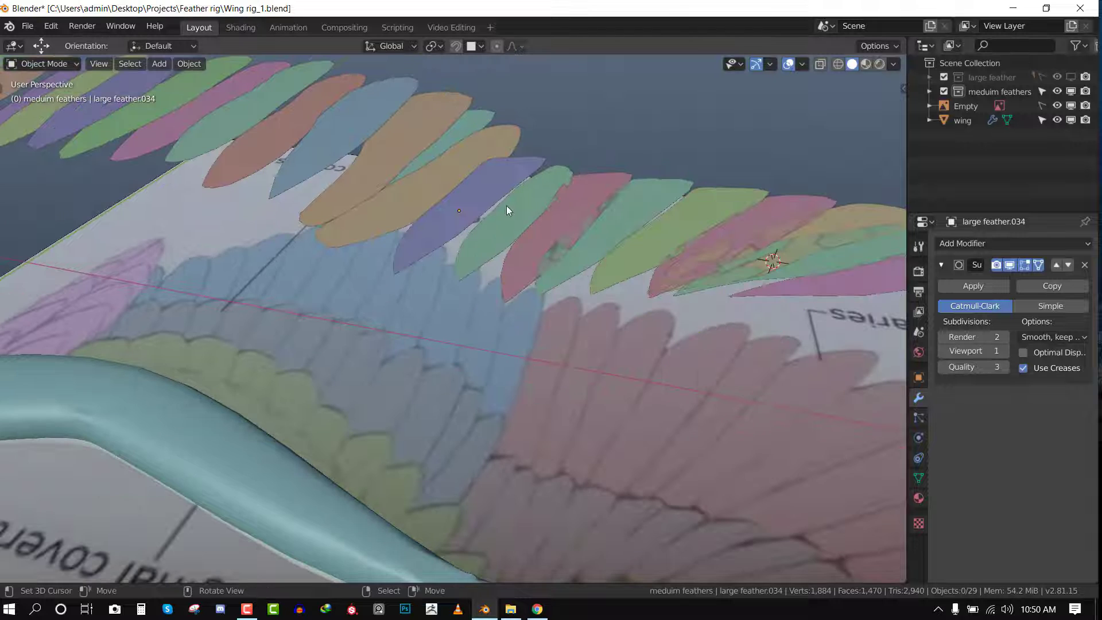
Raise the green and teal feathers on either side of the red primary covert slightly to separate the overlapping surfaces.
right_click(506, 205)
left_click_drag(509, 176, 509, 171)
right_click(597, 233)
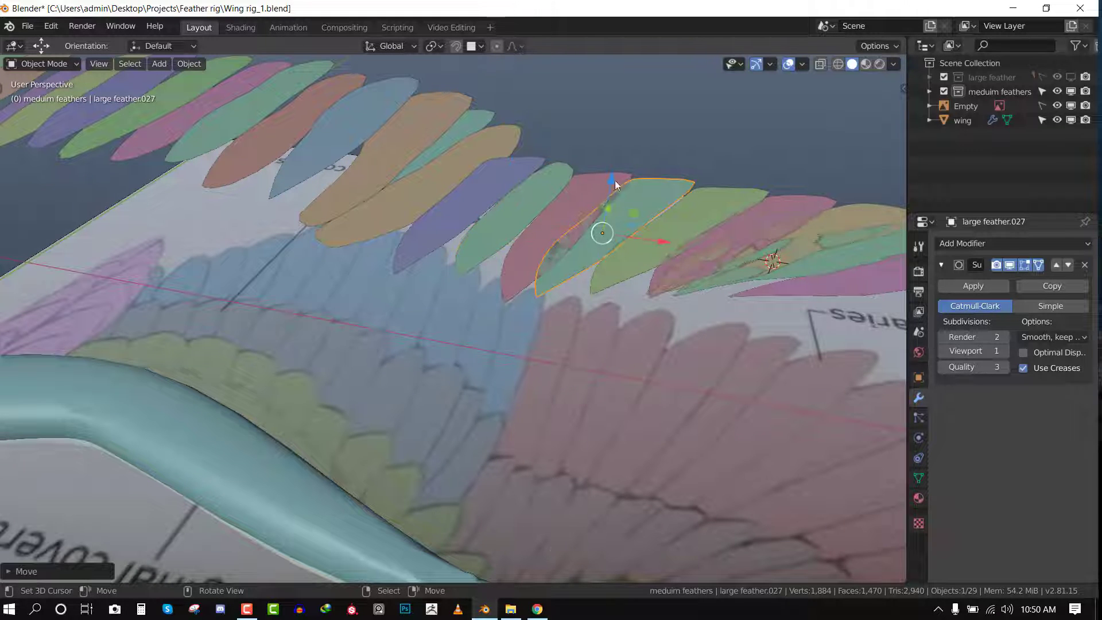
left_click_drag(614, 180, 614, 177)
Adjust the heights of the outermost primary coverts and the yellow-green one so they layer without intersecting.
right_click(713, 263)
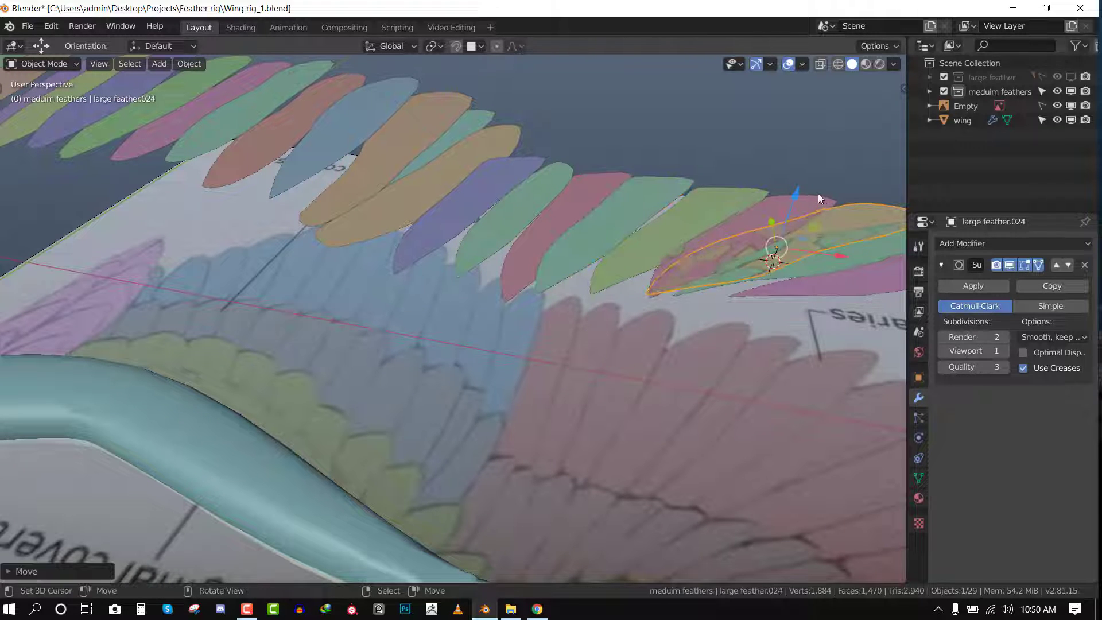
right_click(803, 189)
middle_click_drag(803, 189, 722, 290)
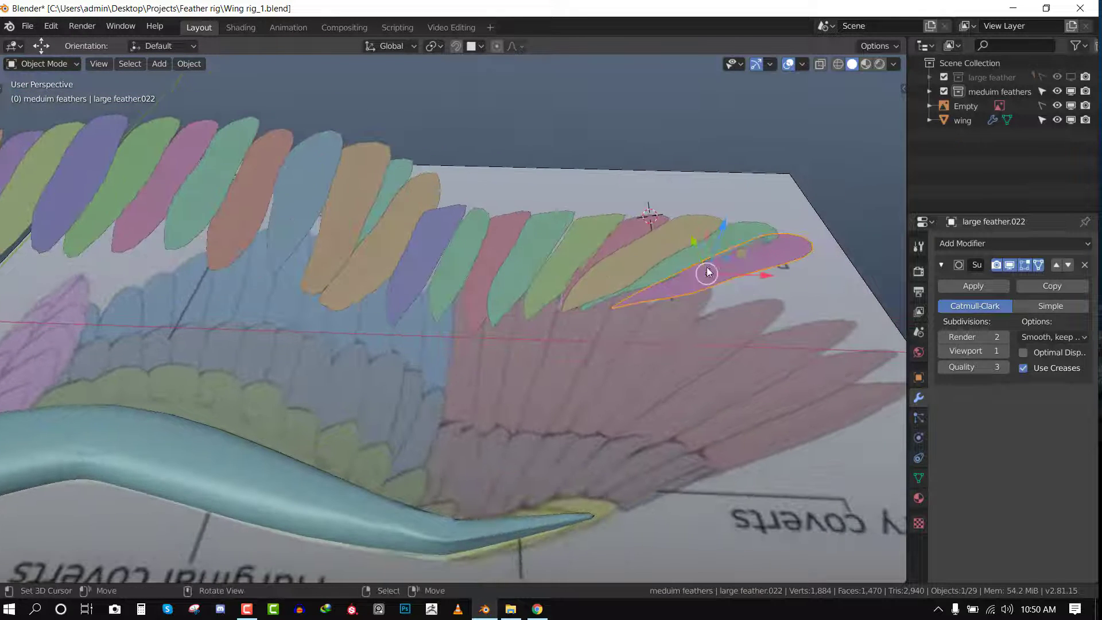
left_click_drag(720, 230, 720, 230)
left_click(560, 232)
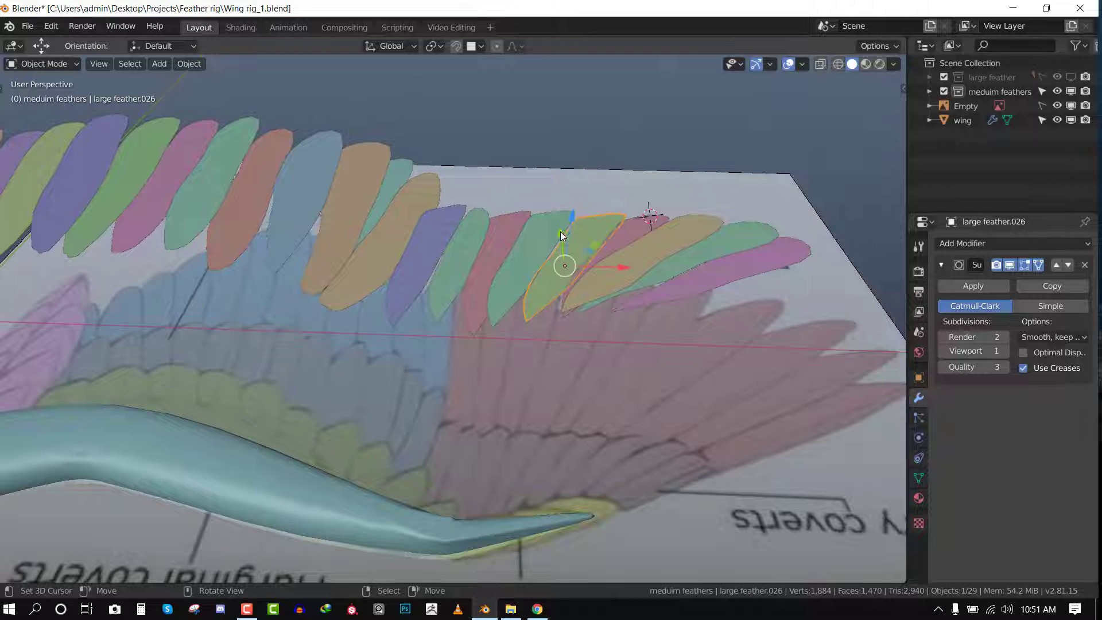
left_click_drag(571, 216, 572, 212)
Deselect everything, check the feather layering from the wing tip side, and save the file.
key("alt+a")
scroll(584, 243, "down", 3)
middle_click_drag(584, 243, 379, 231)
scroll(467, 245, "up", 2)
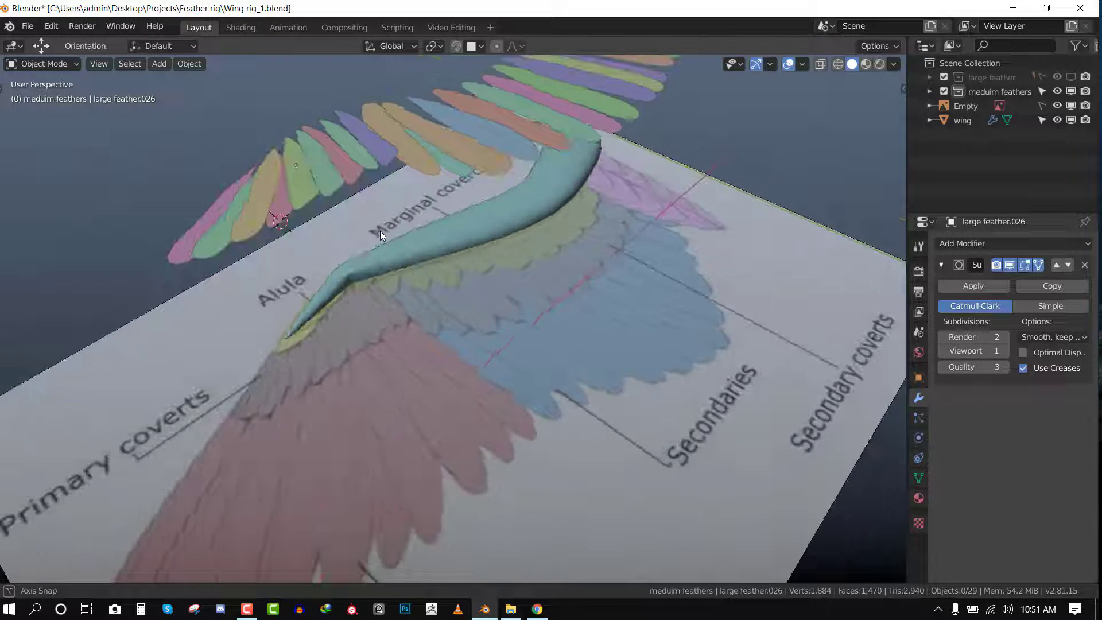
scroll(381, 236, "up", 2)
key("ctrl+s")
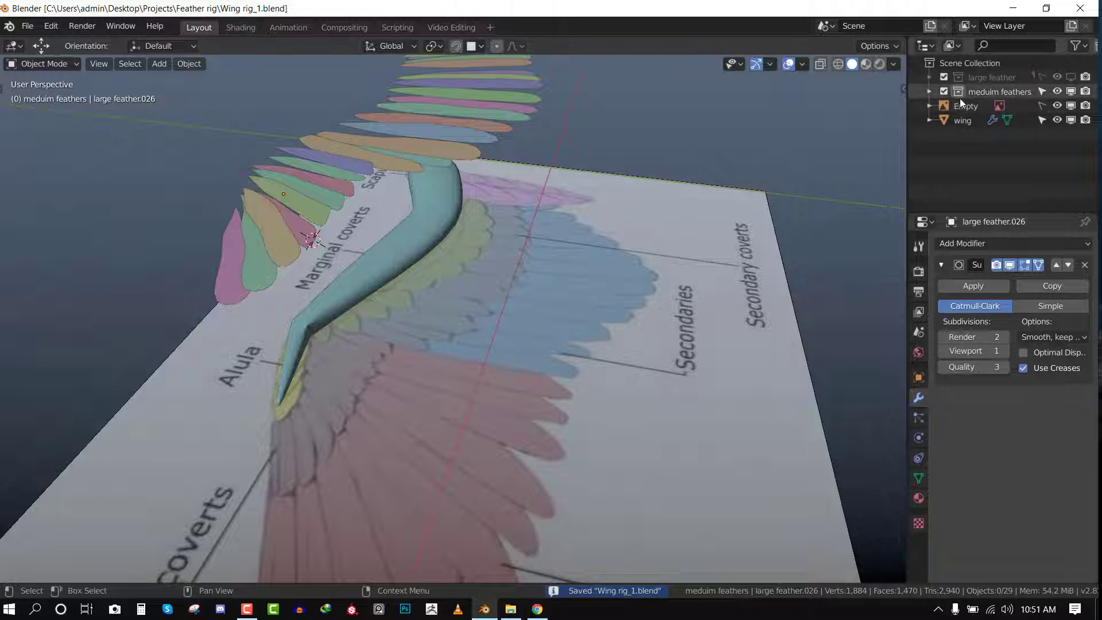
Select all objects in the meduim feathers collection, save the file, and lower the feathers together onto the wing.
left_click(983, 92)
right_click(991, 88)
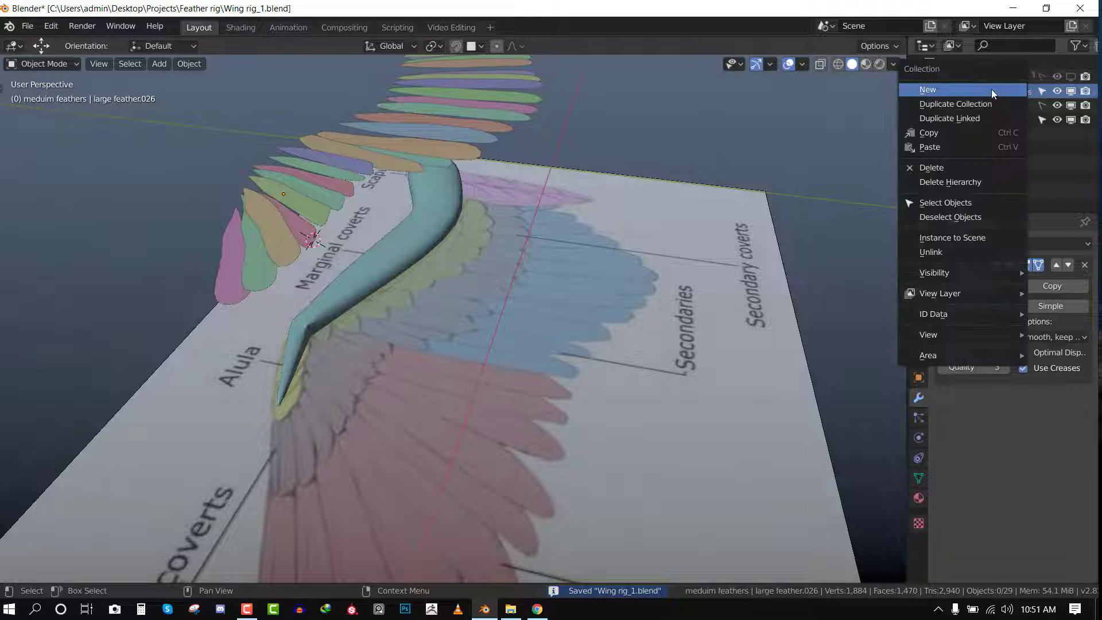
left_click(955, 202)
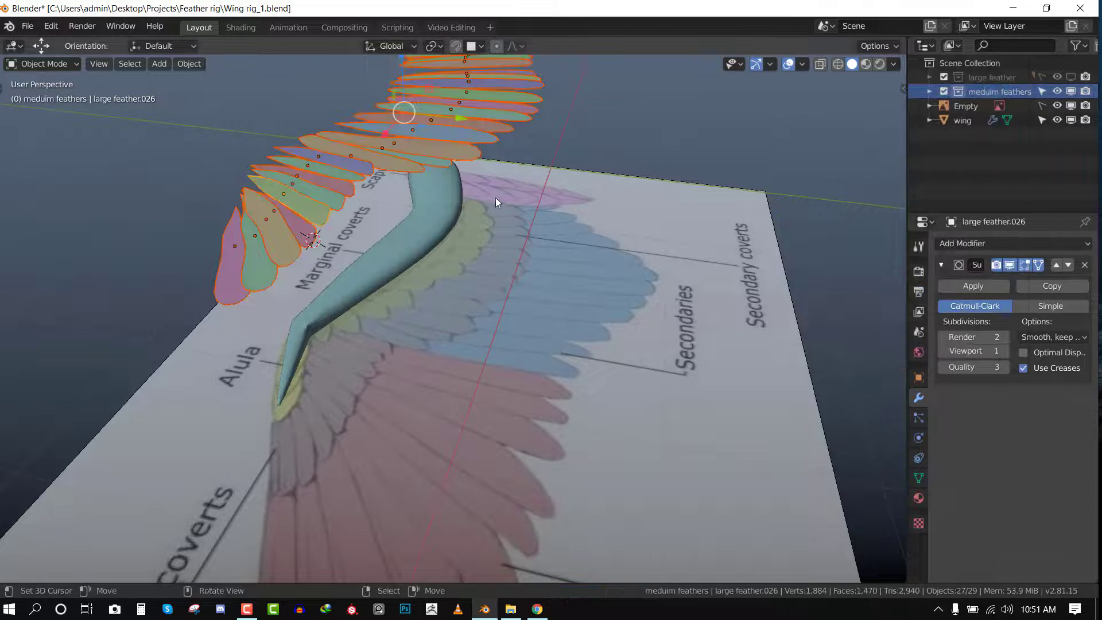
key("ctrl+s")
scroll(497, 197, "down", 4)
left_click_drag(420, 147, 463, 243)
key("KP_7")
middle_click_drag(513, 249, 386, 322)
key("shift+z")
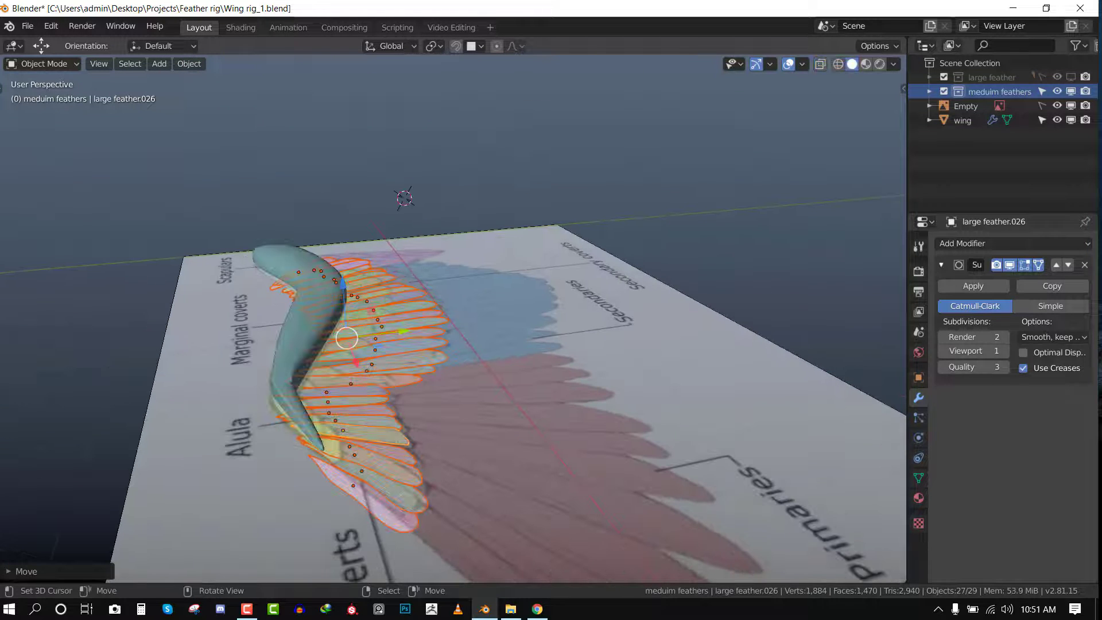
Hide the Empty reference image and show the large feather collection to check both feather layers together.
scroll(386, 321, "up", 1)
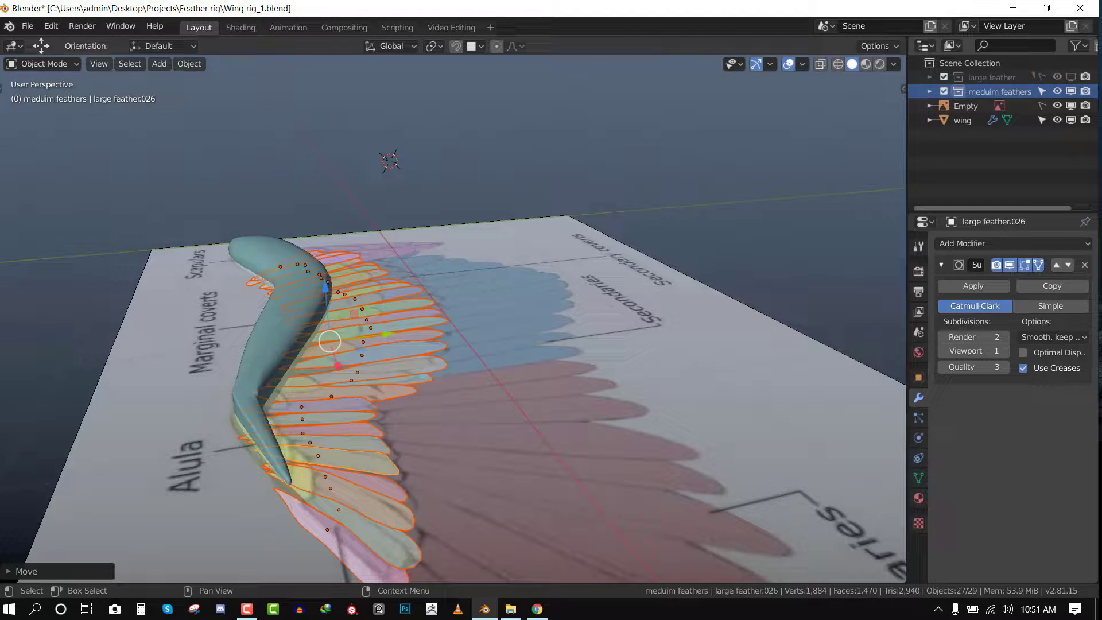
left_click(1071, 105)
left_click(1071, 77)
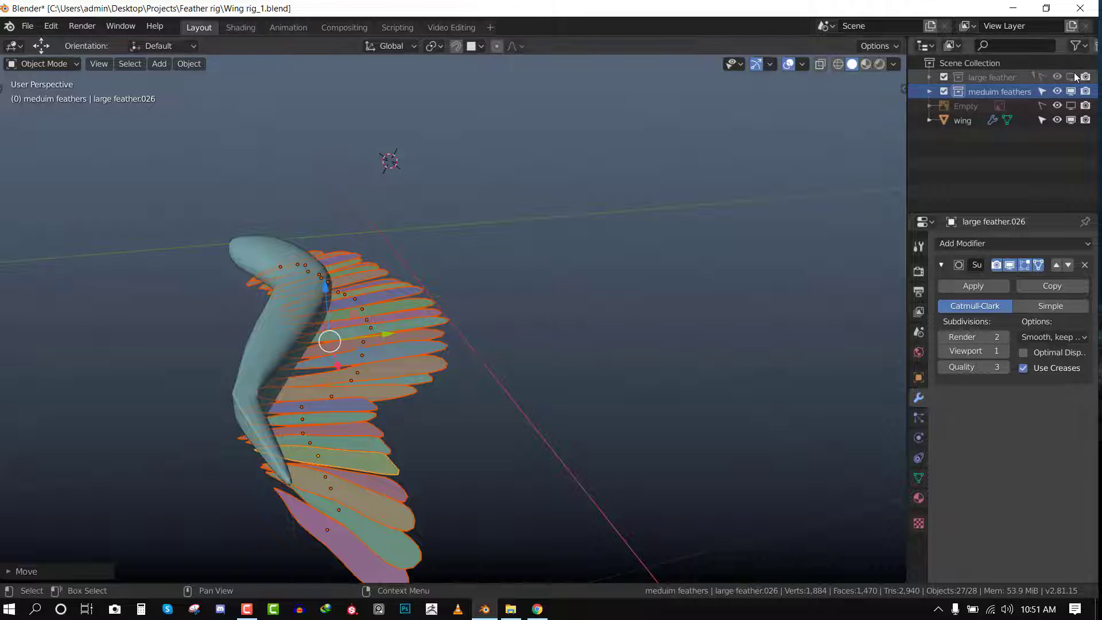
middle_click_drag(409, 287, 404, 211)
left_click_drag(404, 211, 404, 187)
middle_click_drag(463, 216, 583, 213)
left_click_drag(586, 190, 595, 183)
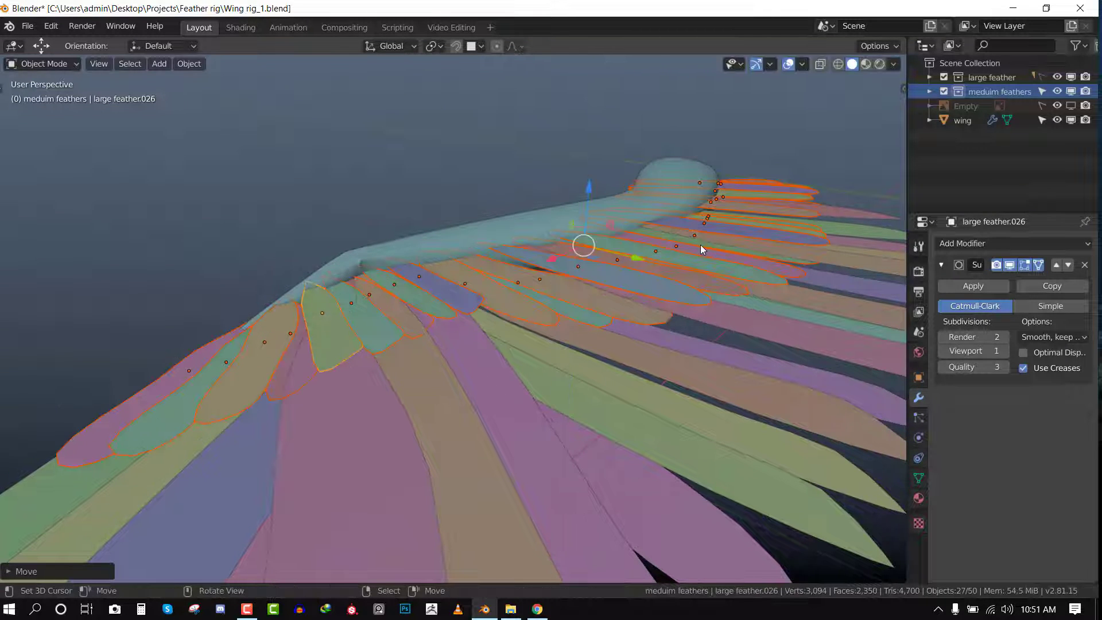
Tilt the selected medium feathers slightly in side view and raise them just above the large feathers.
key("KP_1")
key("KP_3")
key("r")
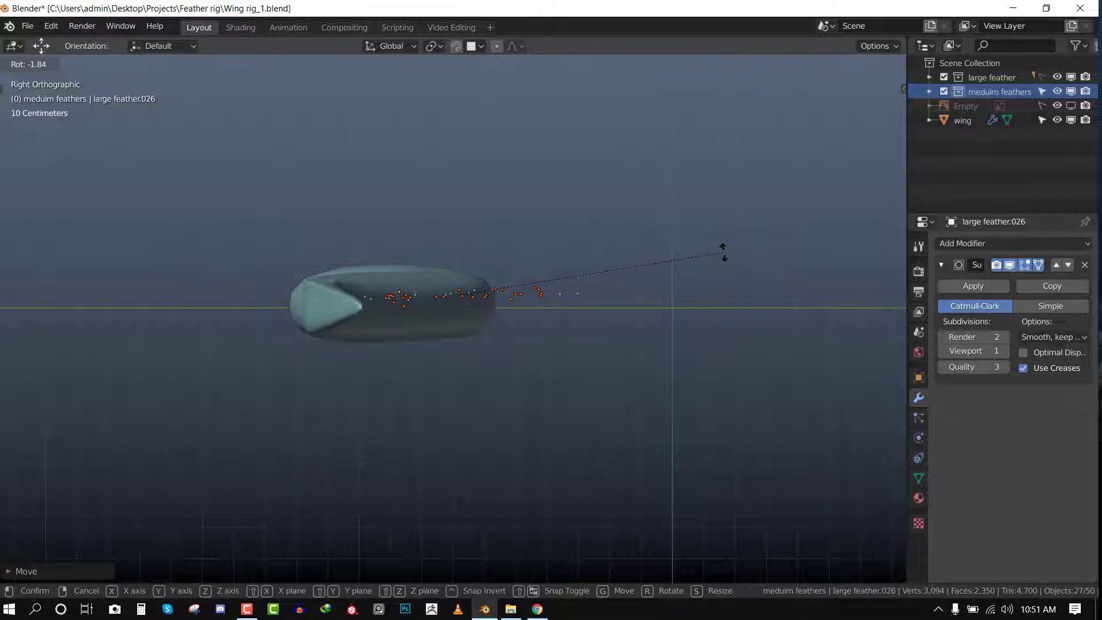
right_click(720, 254)
key("shift+z")
key("r")
left_click(706, 253)
key("g")
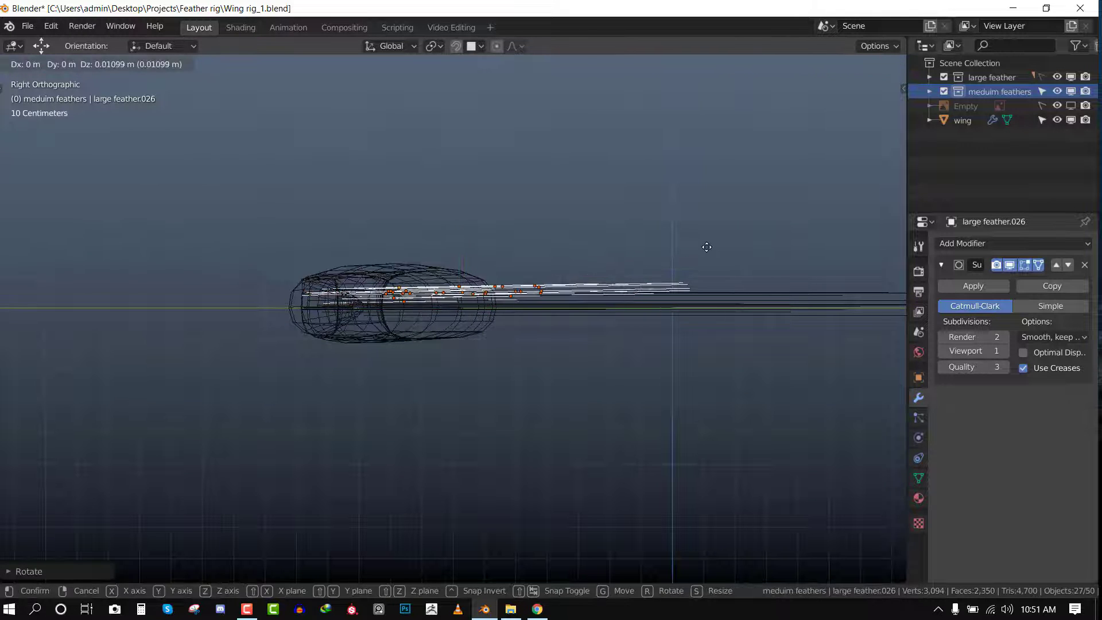
left_click(719, 240)
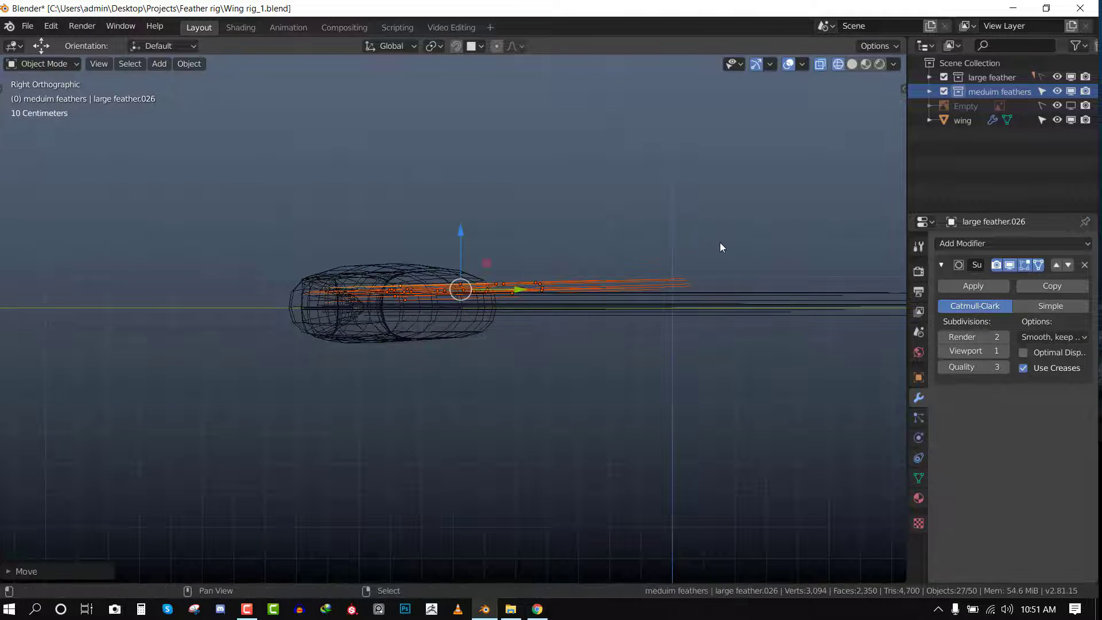
key("shift+z")
Lower the yellow-green primary covert and the neighbouring brown covert slightly along Z so they layer beneath the adjacent feathers.
middle_click_drag(719, 242, 475, 307)
scroll(610, 320, "up", 3)
middle_click_drag(679, 327, 398, 320)
left_click(417, 386)
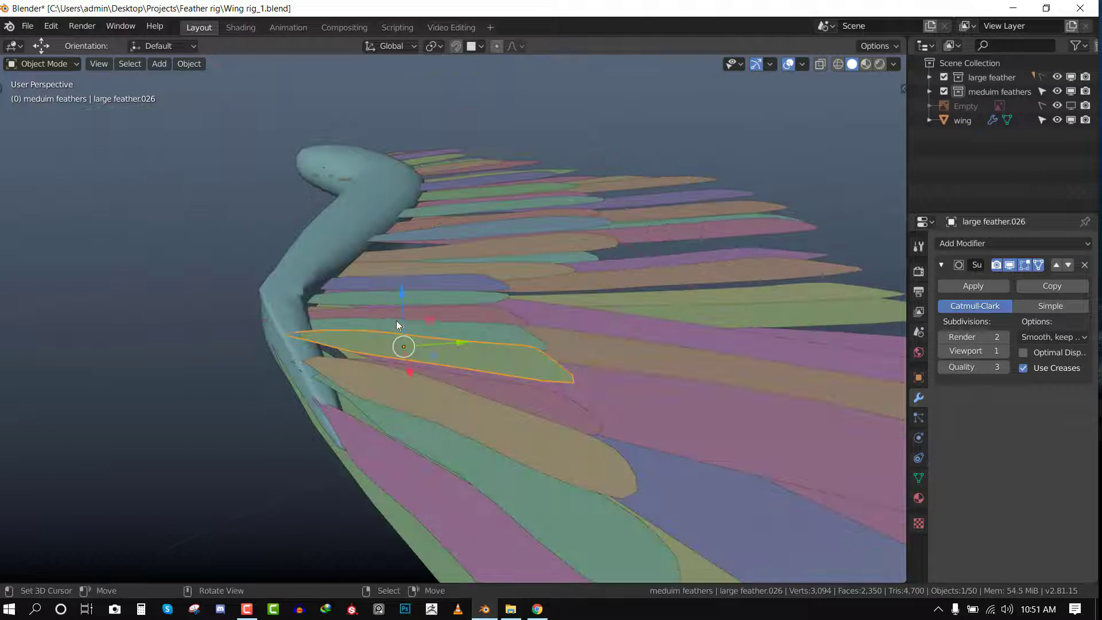
key("g")
key("z")
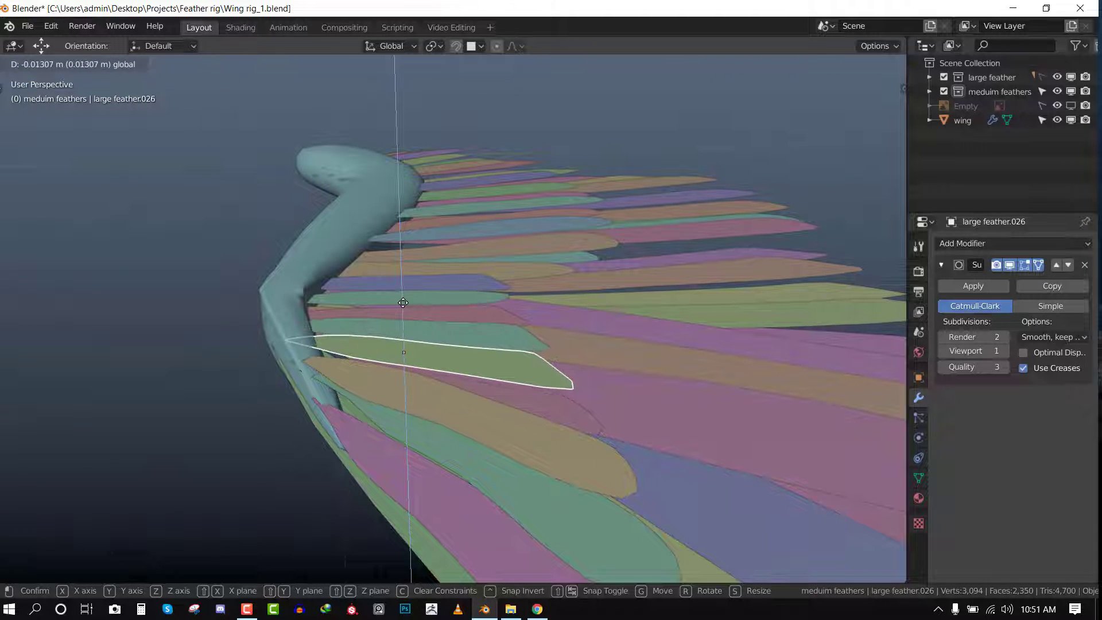
right_click(402, 300)
left_click(377, 370)
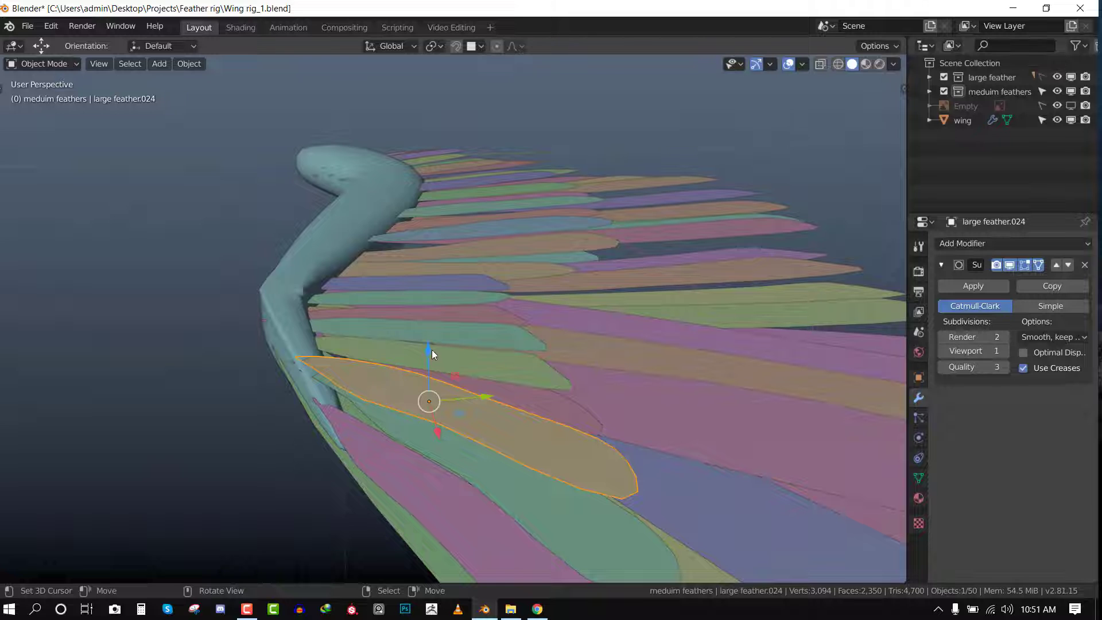
key("g")
key("z")
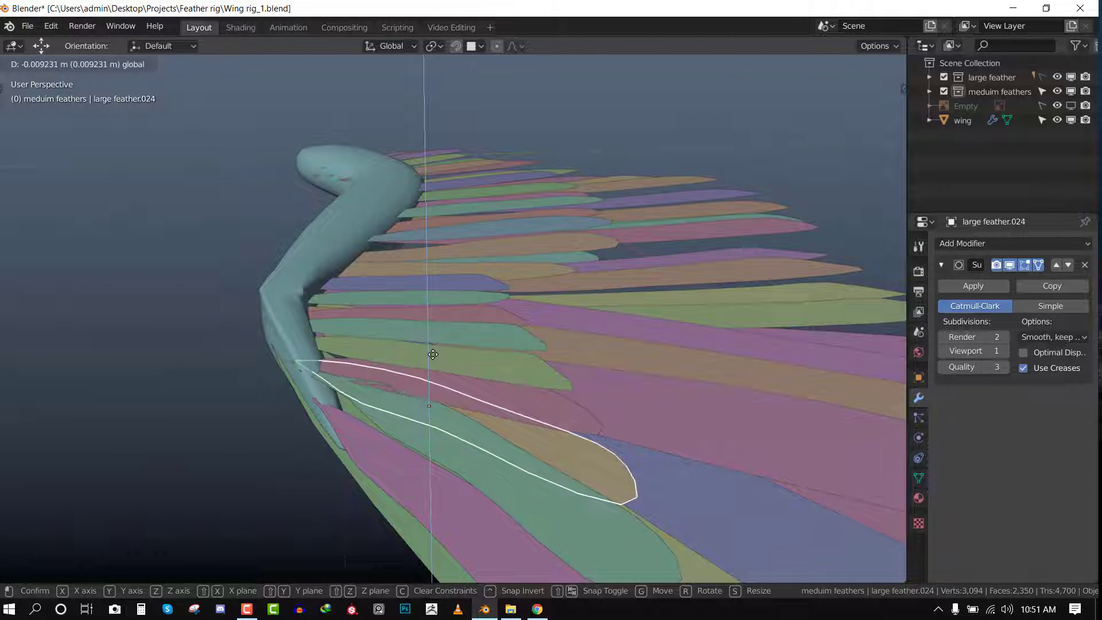
left_click(432, 355)
Rotate the red primary covert slightly and raise it above the brown one, then clear the selection.
right_click(467, 393)
key("r")
left_click(539, 388)
key("r")
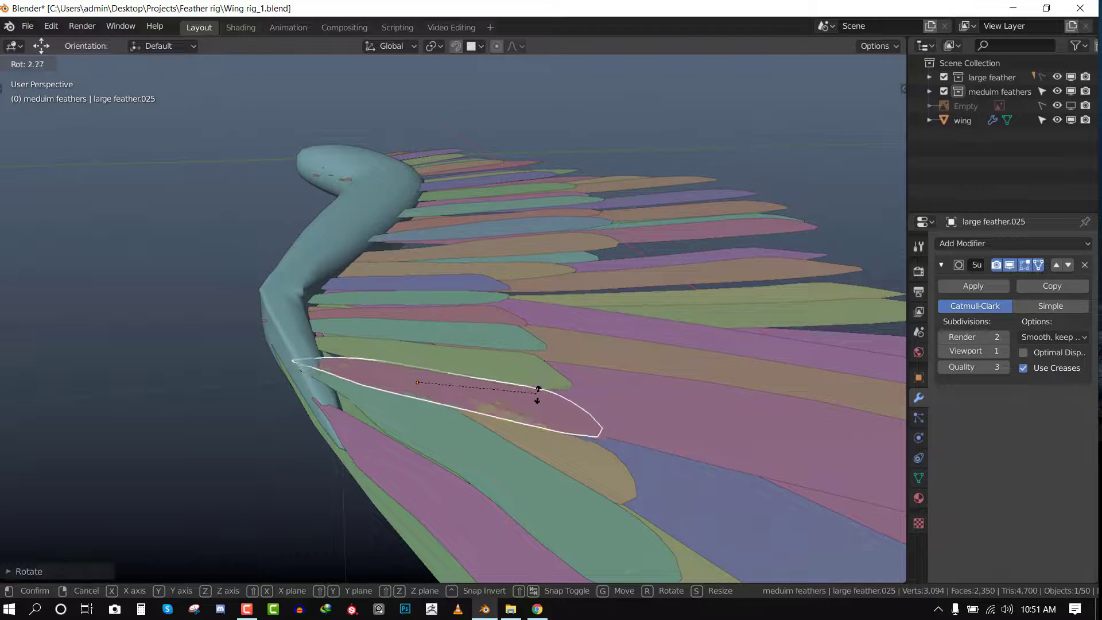
left_click(535, 387)
key("g")
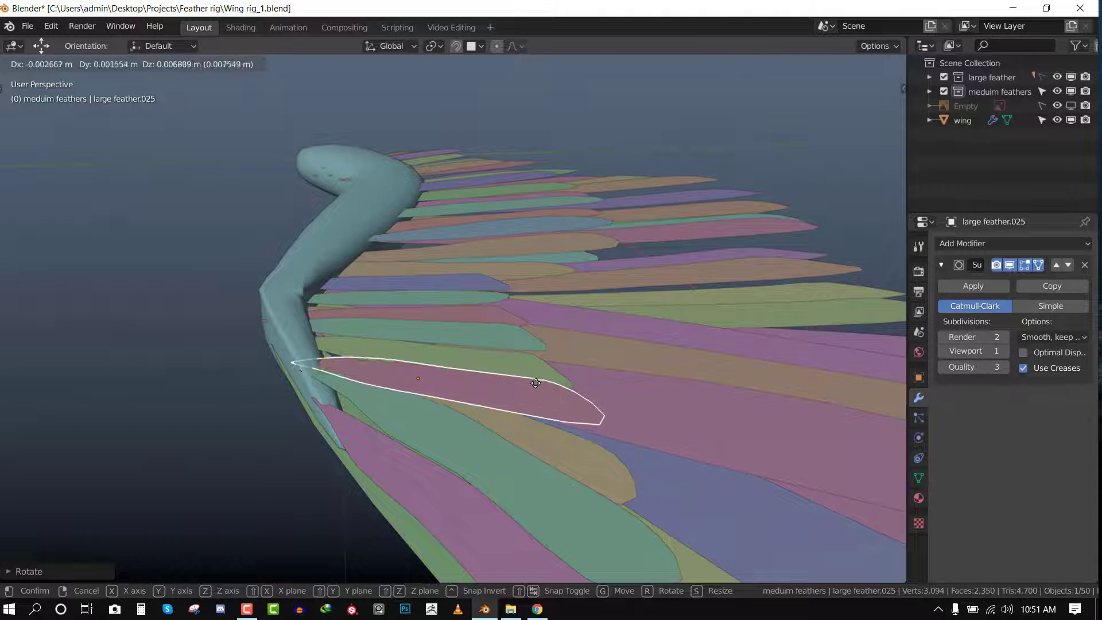
left_click(536, 381)
key("alt+a")
Reposition the blue secondary covert and adjust its rotation in top view to follow the feather row.
middle_click_drag(511, 295, 413, 319)
middle_click_drag(598, 285, 486, 280)
left_click(408, 286)
key("g")
left_click(489, 278)
key("KP_7")
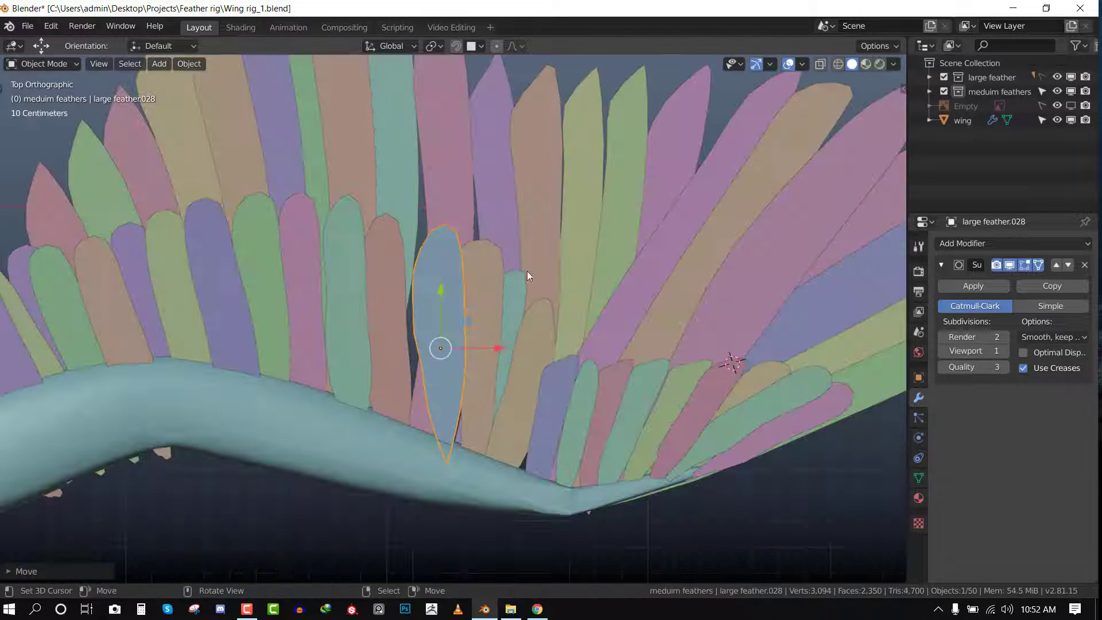
key("r")
left_click(545, 276)
key("g")
left_click(542, 279)
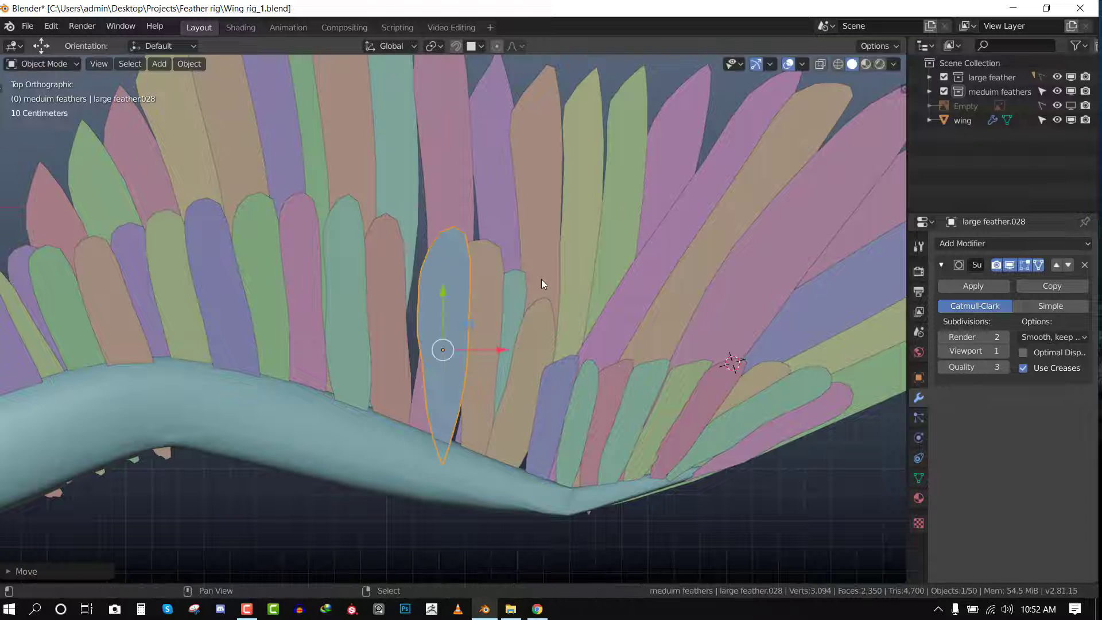
Duplicate the blue secondary covert to fill the gap beside it, adjusting the copy's rotation and height.
key("shift+d")
left_click(510, 276)
key("r")
left_click(510, 273)
middle_click_drag(510, 273, 405, 297)
left_click_drag(370, 282, 371, 277)
key("alt+a")
Inspect the feather meshes with the wireframe overlay turned on, turn it off again, and save the file.
scroll(402, 284, "down", 5)
middle_click_drag(480, 342, 776, 333)
key("q")
left_click(607, 259)
scroll(777, 333, "up", 3)
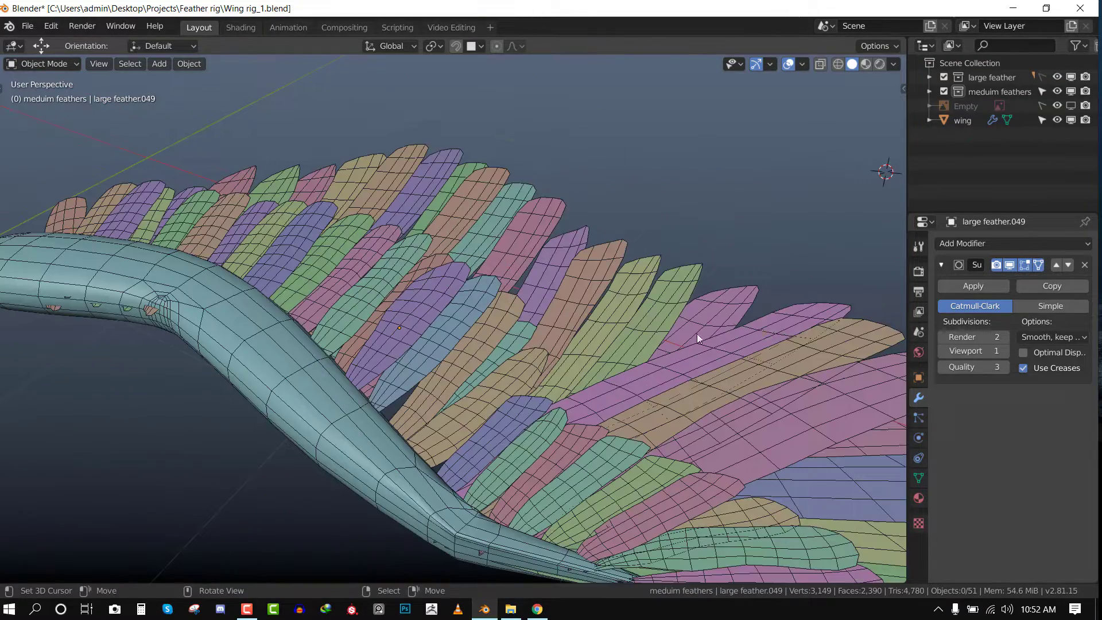
middle_click_drag(696, 332, 535, 252)
key("q")
left_click(579, 311)
scroll(742, 279, "up", 3)
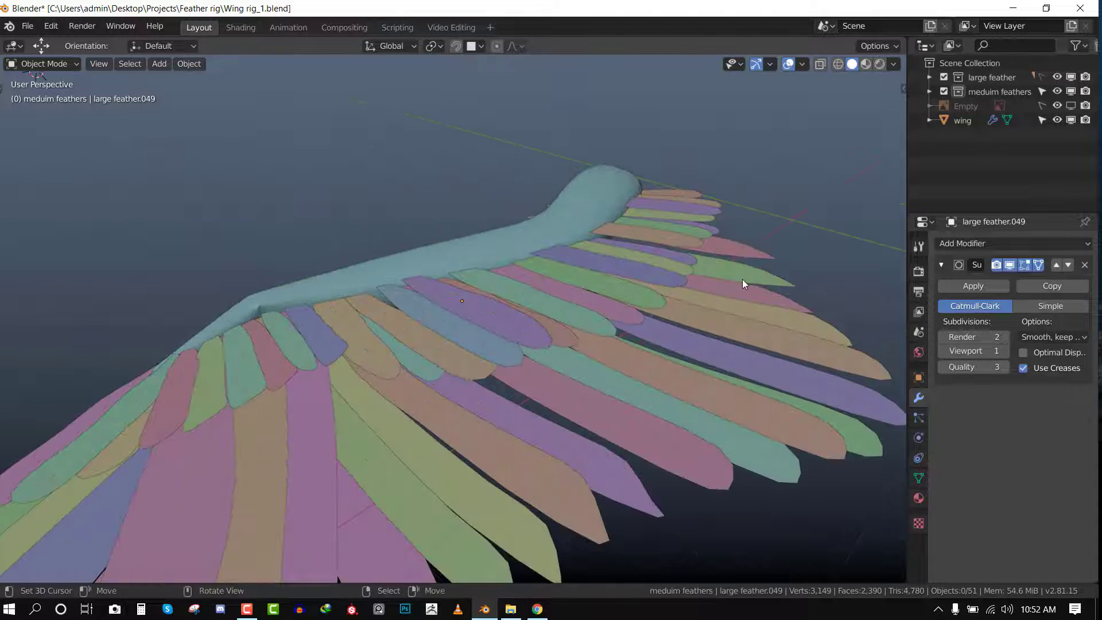
middle_click_drag(742, 279, 651, 297)
key("ctrl+s")
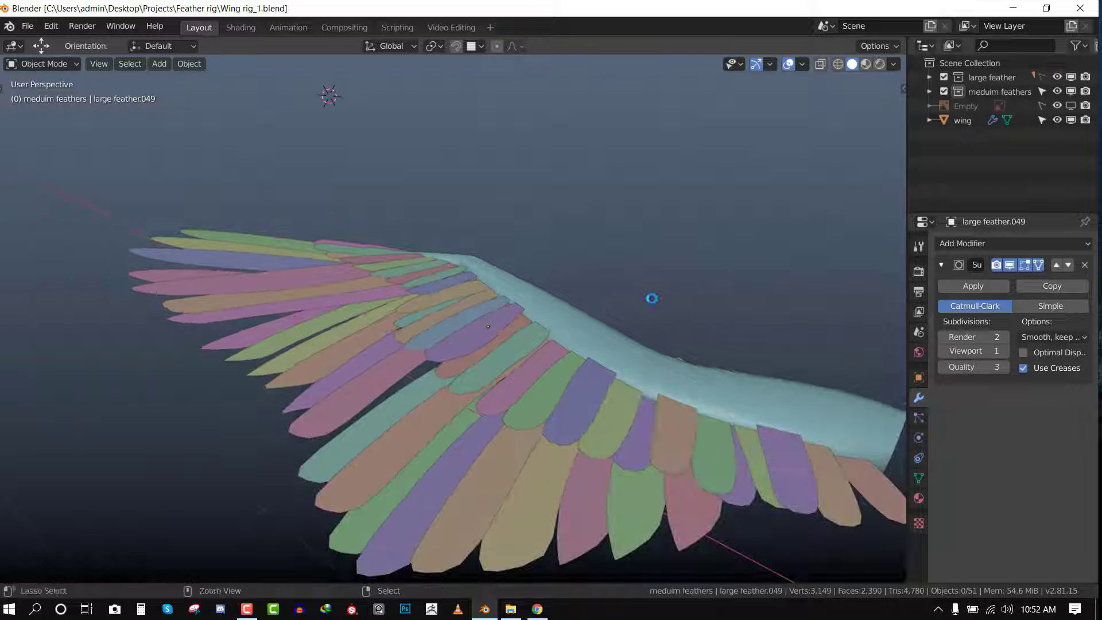
Select the five inner coverts whose roots poke past the wing's front edge and enter Edit Mode on them.
scroll(658, 319, "down", 4)
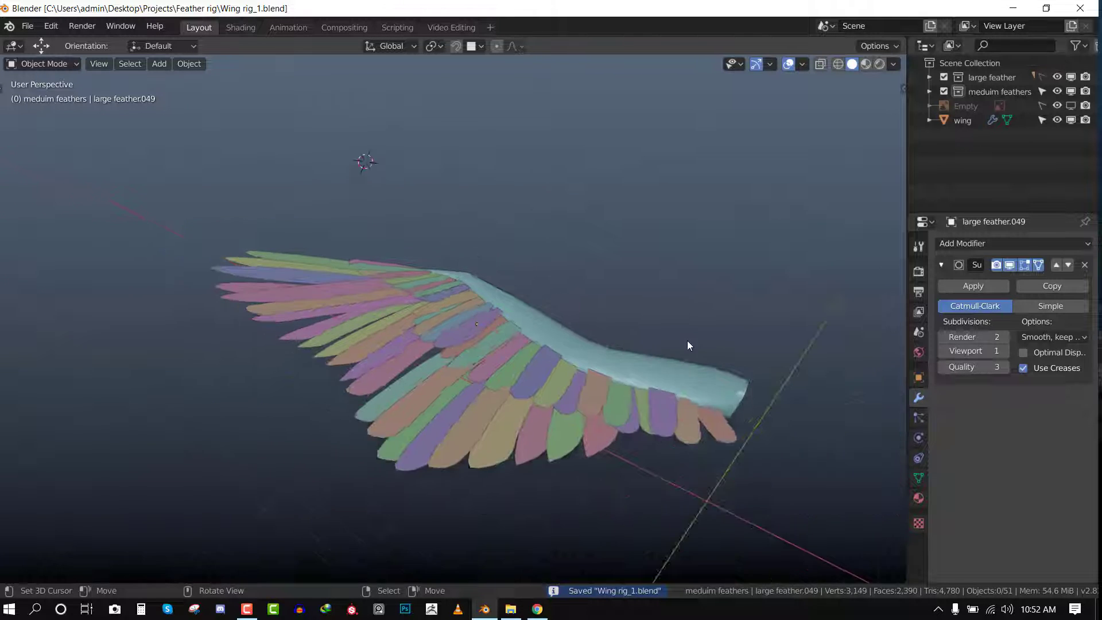
key("KP_7")
scroll(401, 406, "up", 6)
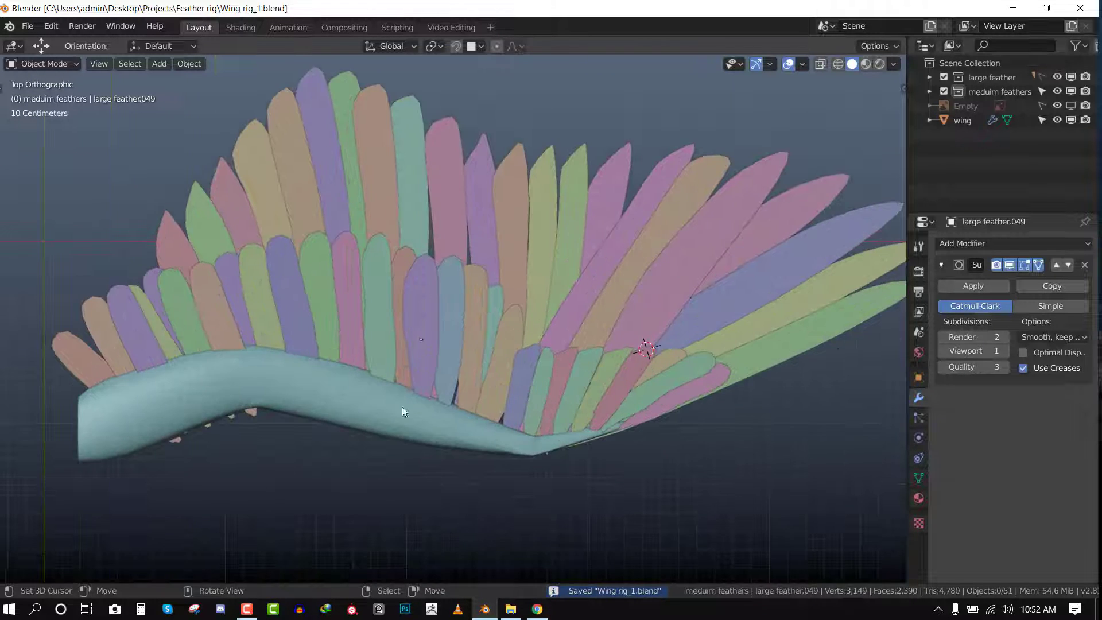
left_click(414, 303)
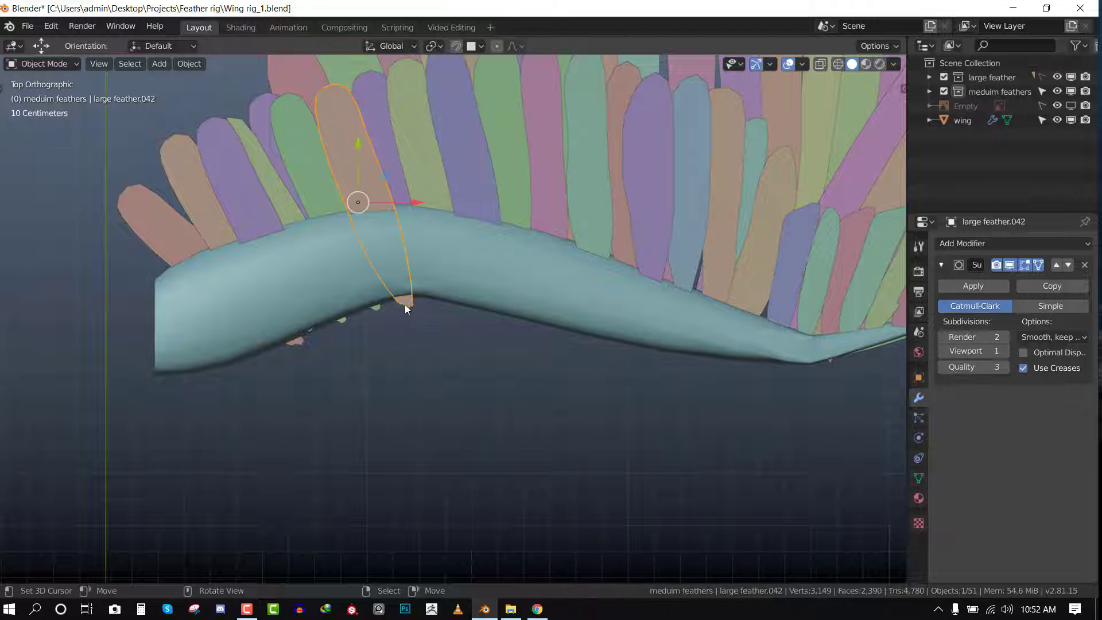
left_click(376, 309, "shift")
left_click(343, 325, "shift")
left_click(310, 332)
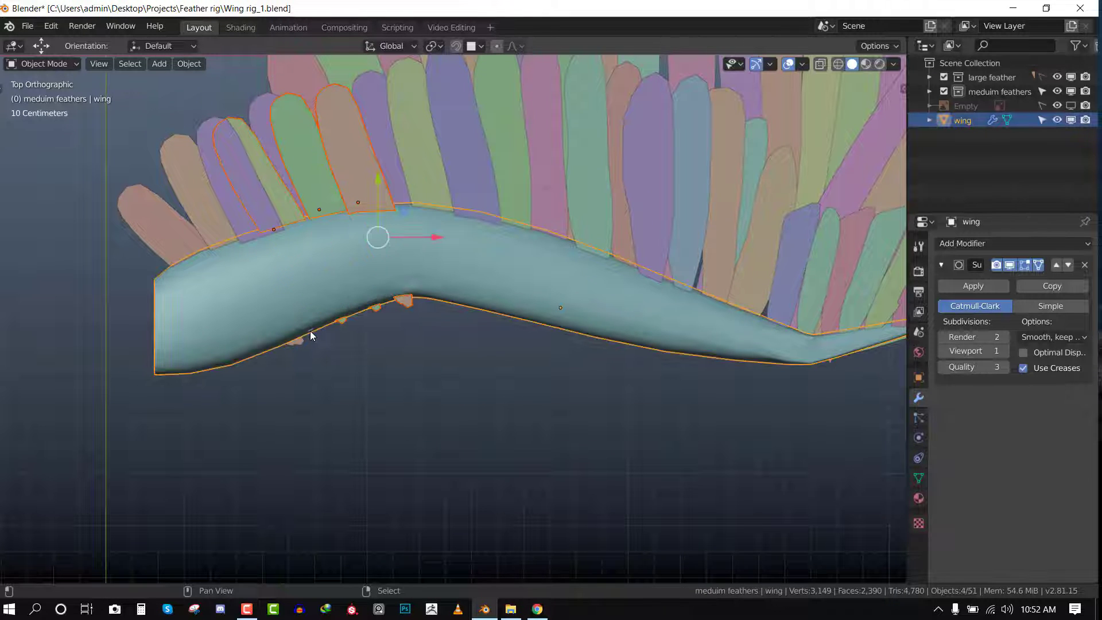
key("ctrl+z")
left_click(311, 328)
key("ctrl+z")
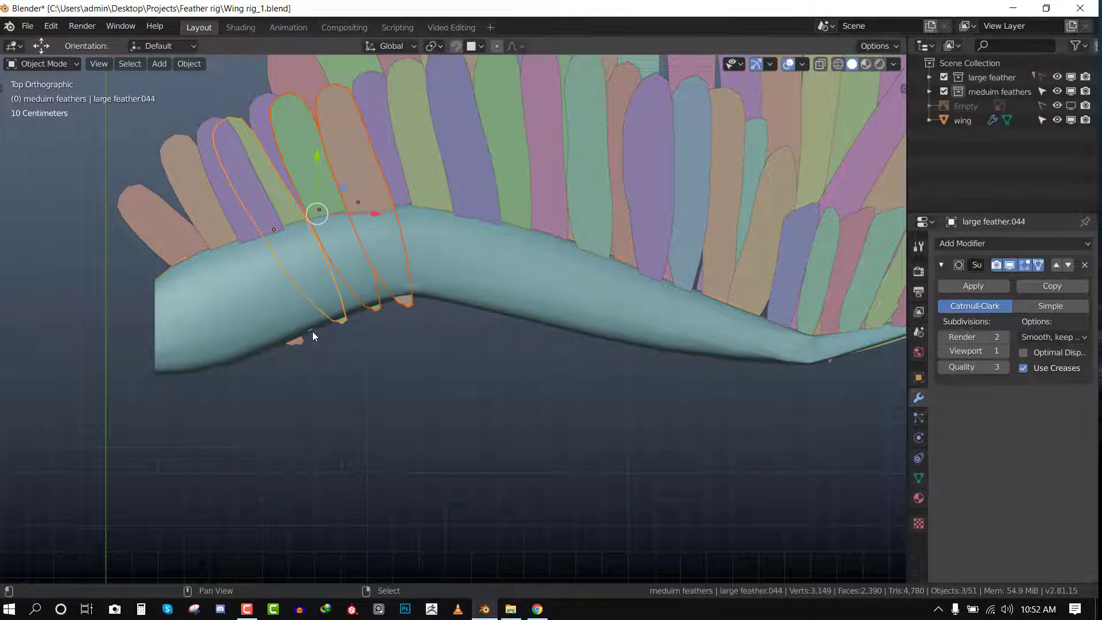
key("shift+z")
left_click(309, 329, "shift")
right_click(300, 346, "shift")
key("shift+z")
key("Tab")
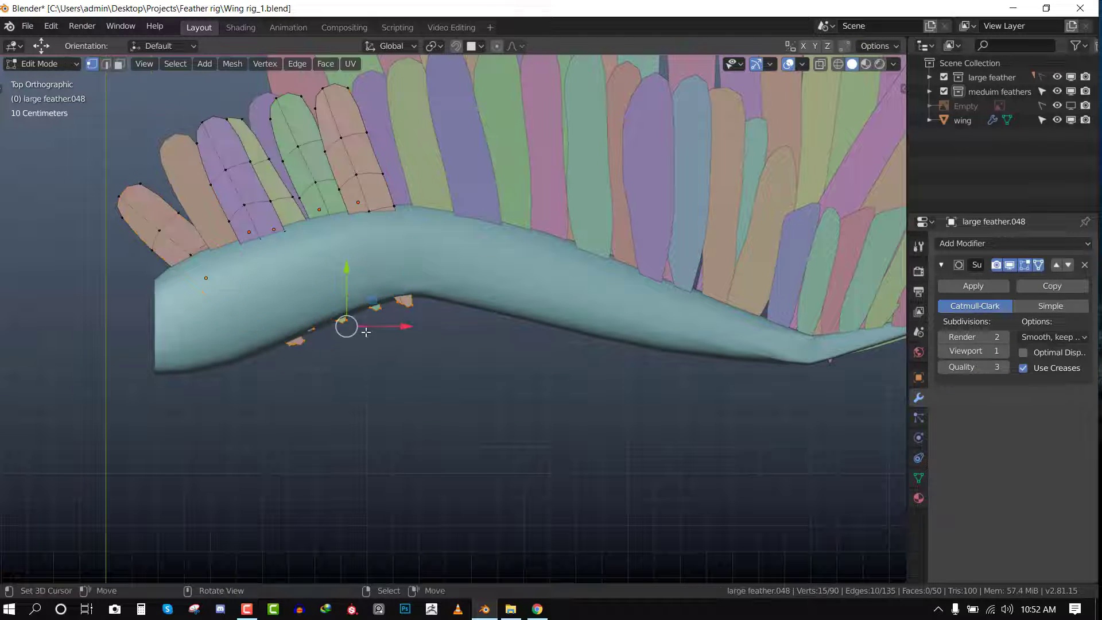
Select the protruding root vertices of the five coverts and move them back inside the wing mesh.
key("alt+a")
key("shift+z")
mouse_move(420, 280)
left_mouse_down("ctrl")
mouse_move(396, 430)
mouse_move(390, 336)
left_mouse_up("ctrl")
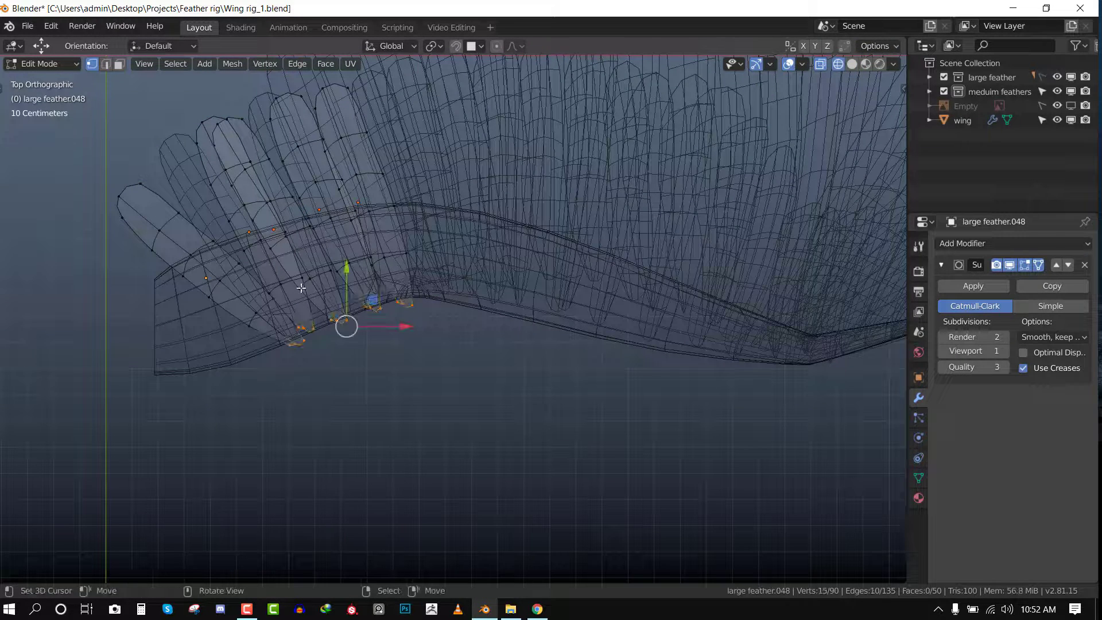
key("g")
left_click(379, 314)
key("Tab")
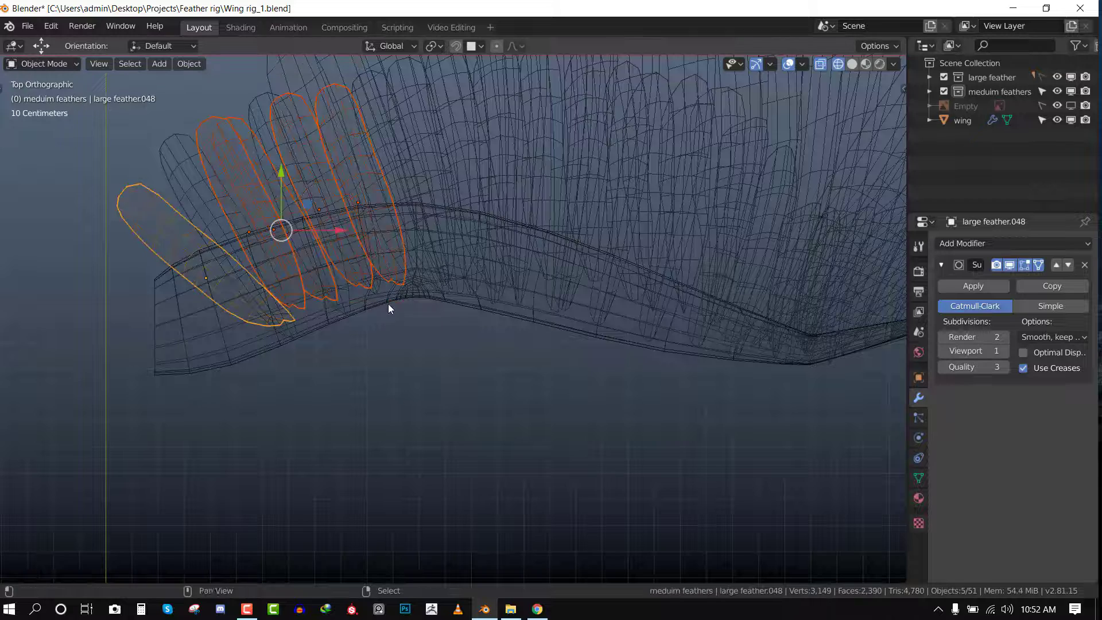
key("shift+z")
scroll(412, 320, "down", 4)
key("alt+a")
mouse_move(415, 321)
middle_mouse_down()
mouse_move(524, 303)
mouse_move(601, 247)
mouse_move(286, 332)
mouse_move(443, 296)
mouse_move(393, 322)
mouse_move(468, 308)
mouse_move(563, 365)
mouse_move(515, 295)
mouse_move(511, 322)
middle_mouse_up()
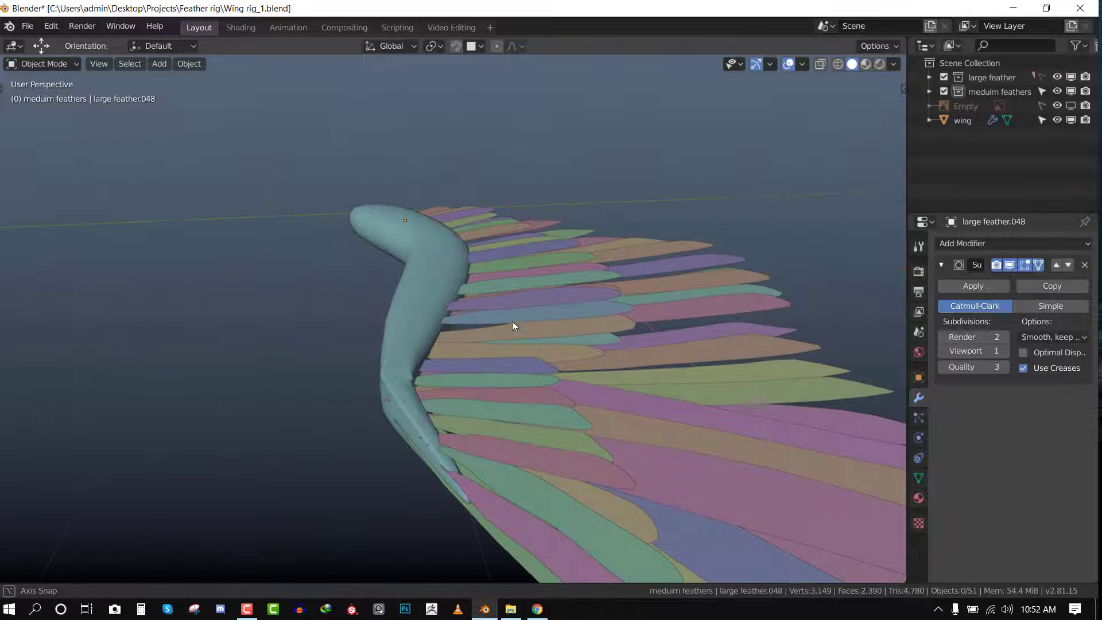
Make the large feather collection selectable and select the outermost green primary whose root sticks out of the wing.
key("Tab")
key("Tab")
left_click(1044, 78)
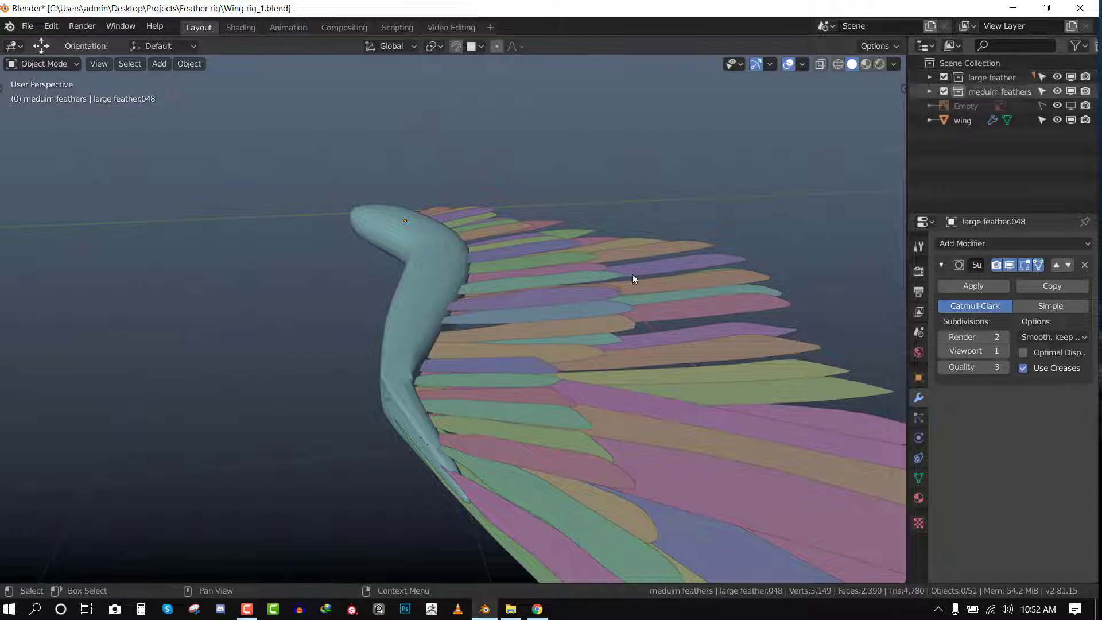
left_click(411, 440)
left_click(411, 443)
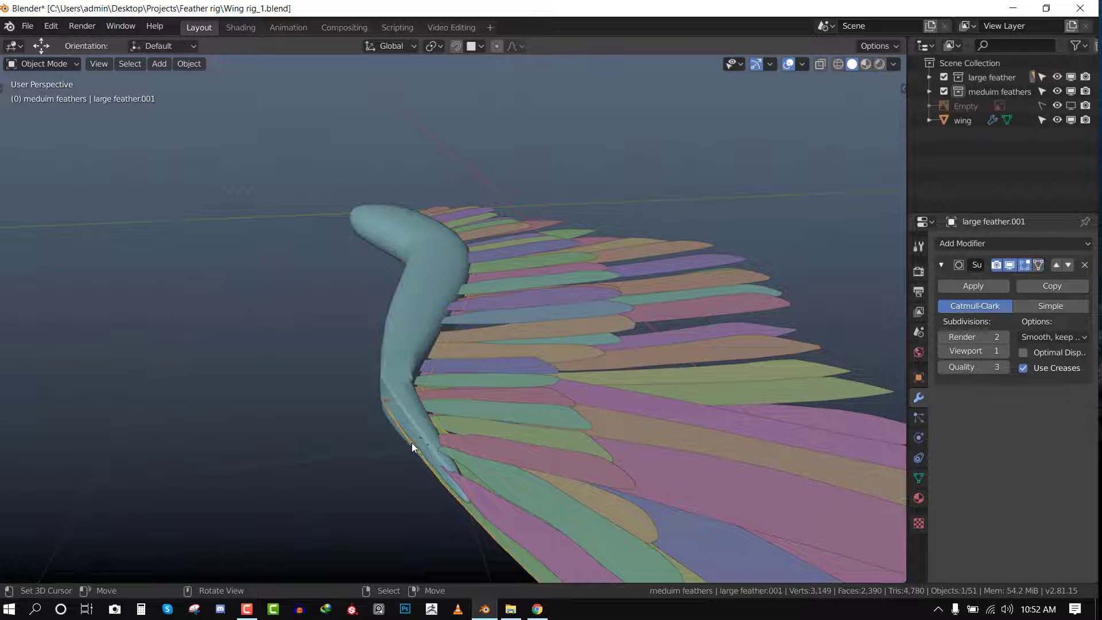
key("KP_7")
scroll(660, 337, "up", 4)
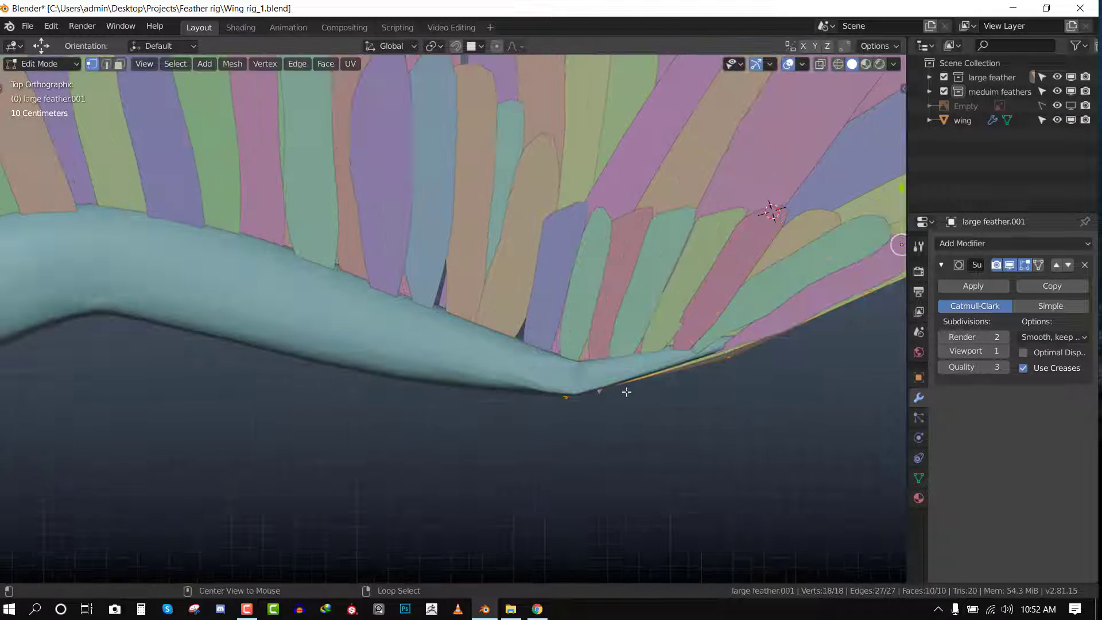
Move the outermost primary's root vertices and its protruding edge vertex inside the wing outline in Edit Mode.
key("Tab")
key("alt+z")
right_click_drag(530, 475, 591, 432, "ctrl")
left_click_drag(591, 432, 588, 429, "ctrl")
key("g")
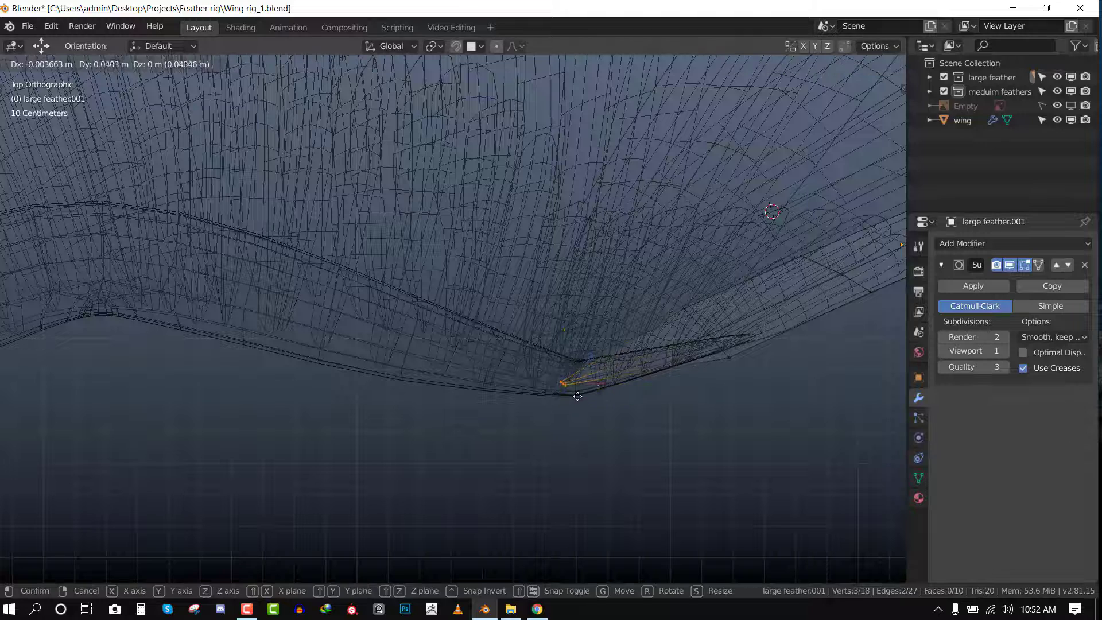
left_click(576, 393)
key("Tab")
key("Tab")
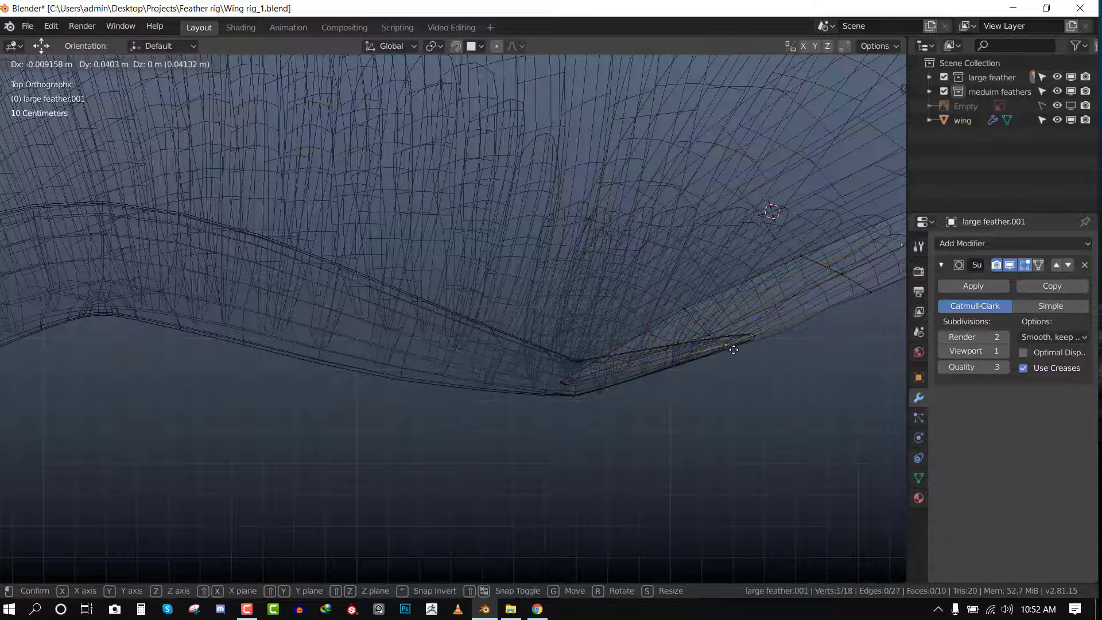
key("Tab")
key("alt+z")
Select the fourth medium covert in from the wing tip and raise it slightly along the Z axis.
scroll(654, 360, "down", 3)
middle_click_drag(656, 365, 556, 291)
scroll(556, 291, "up", 2)
right_click(553, 273)
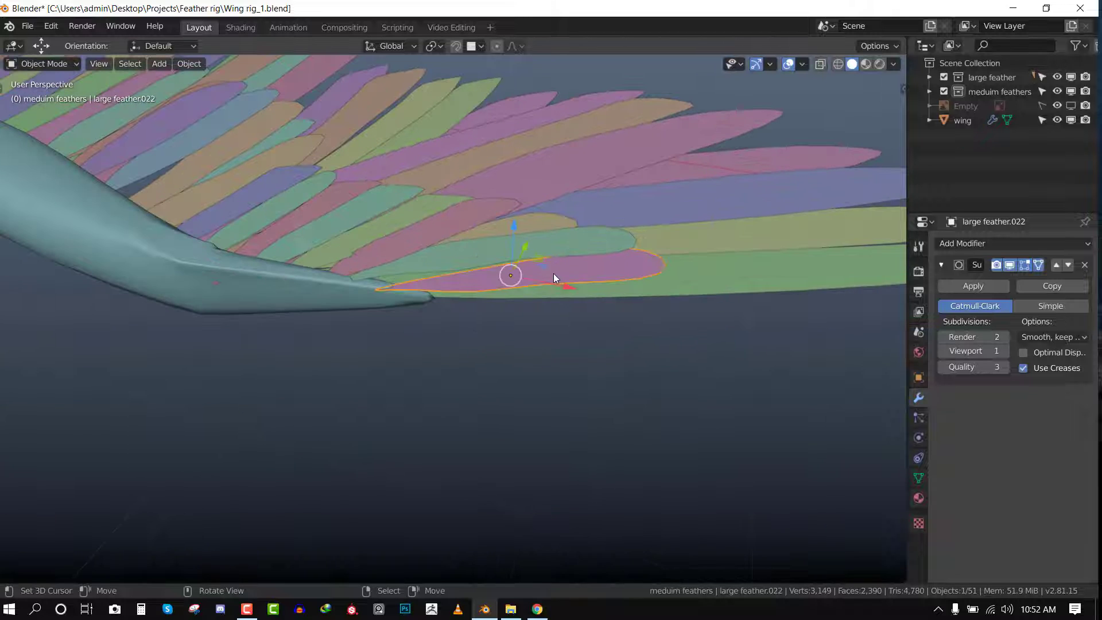
right_click(357, 247)
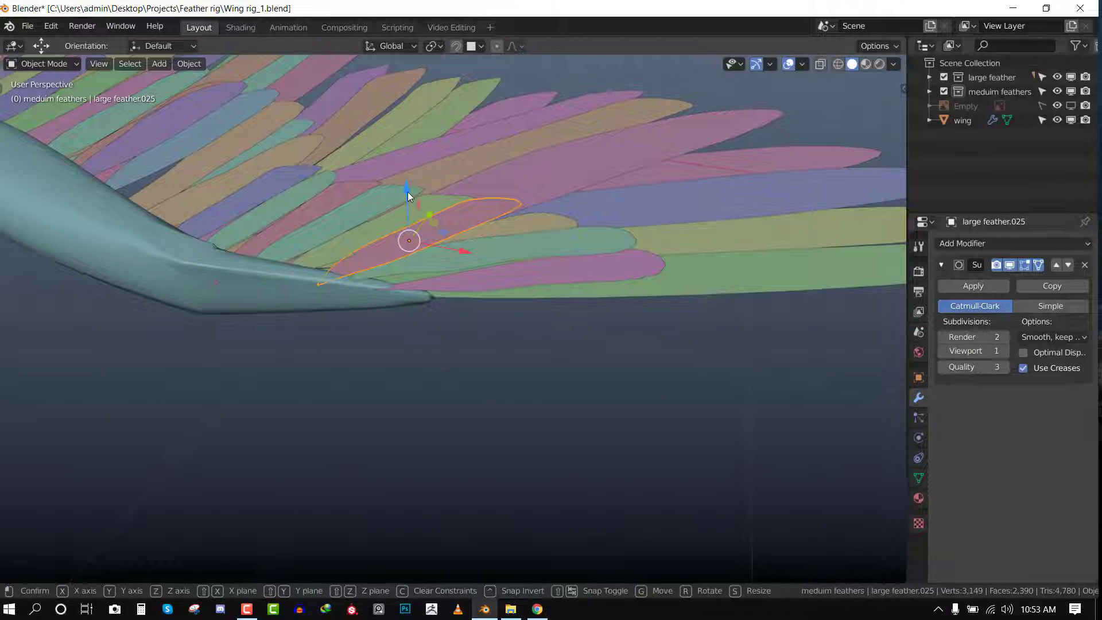
left_click_drag(408, 191, 410, 191)
middle_click_drag(410, 192, 488, 186)
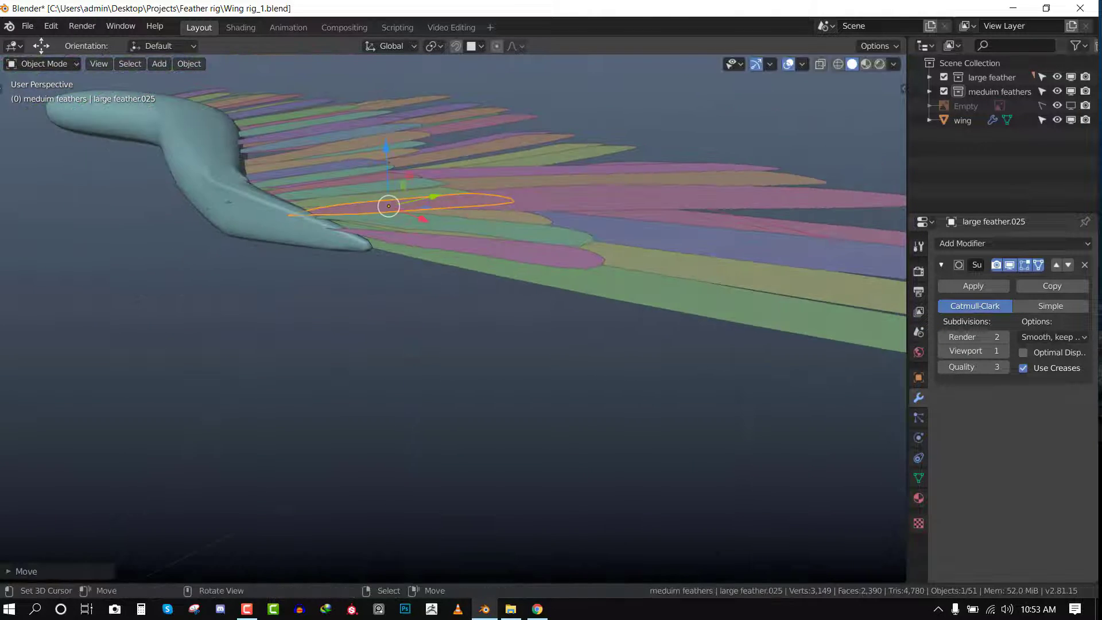
Rotate the raised covert slightly and move it so its root sits on the wing, and save the file.
key("r")
left_click(522, 190)
key("g")
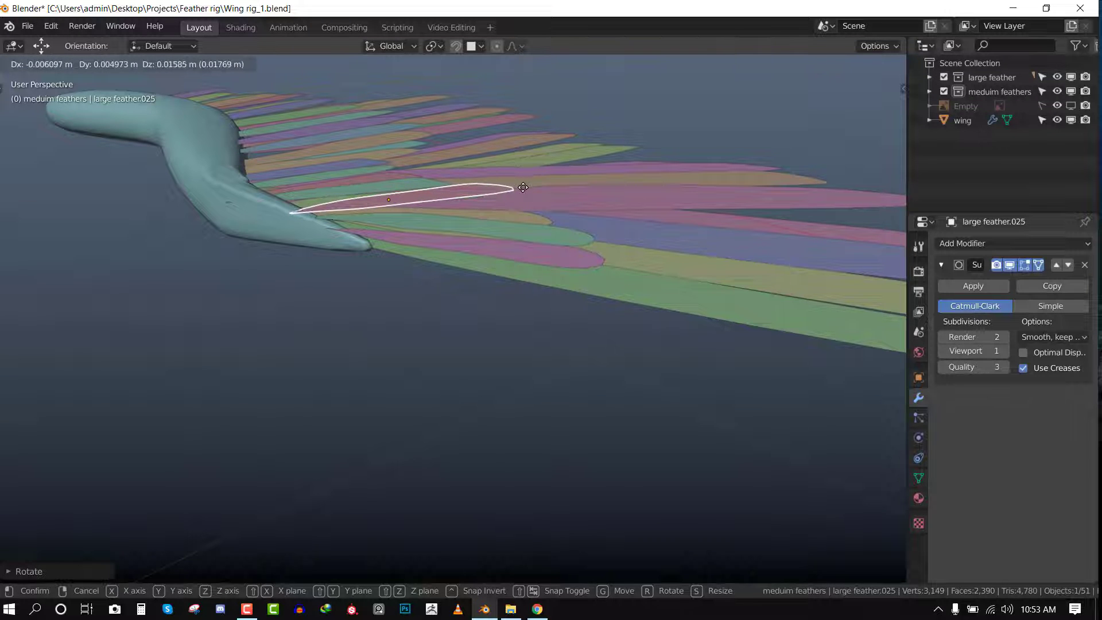
left_click(521, 189)
key("alt+a")
middle_click_drag(391, 217, 390, 395)
scroll(512, 353, "up", 2)
key("ctrl+s")
key("ctrl+s")
Inspect the covert row and large feathers from the top and from several angles, and save the file.
middle_click_drag(527, 317, 450, 313)
key("KP_7")
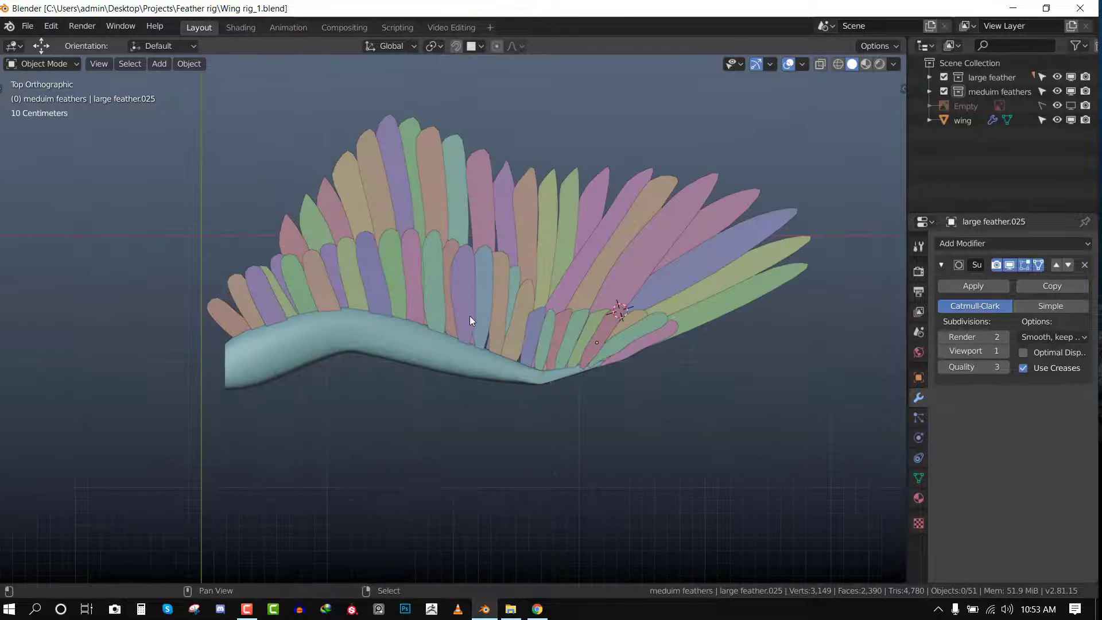
scroll(482, 313, "up", 4)
left_click(424, 249)
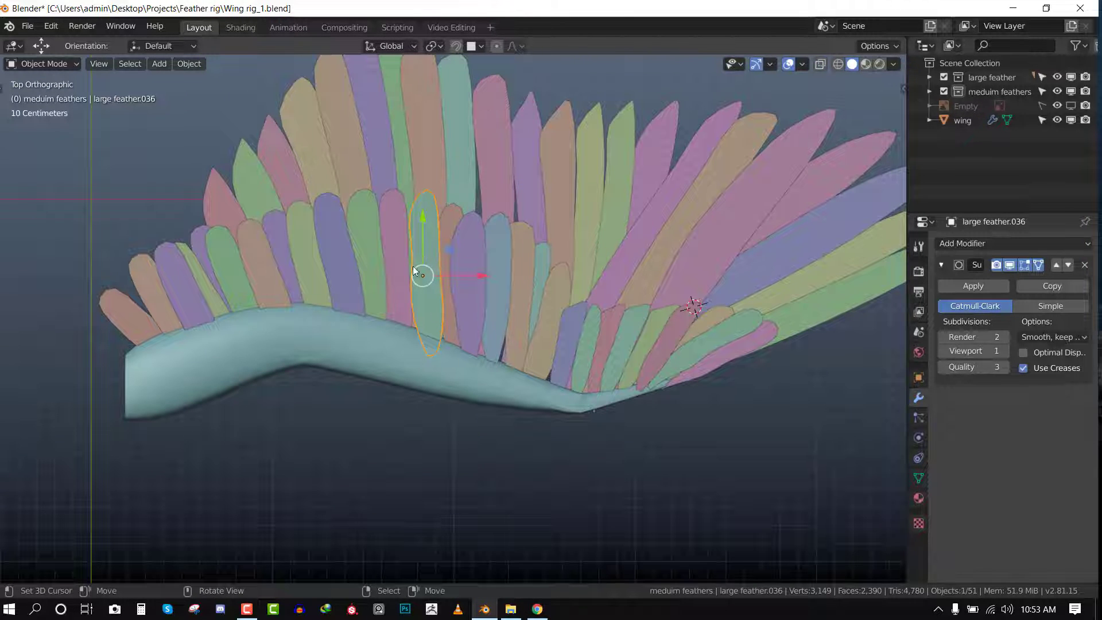
middle_click_drag(560, 381, 477, 346)
middle_click_drag(594, 325, 535, 331)
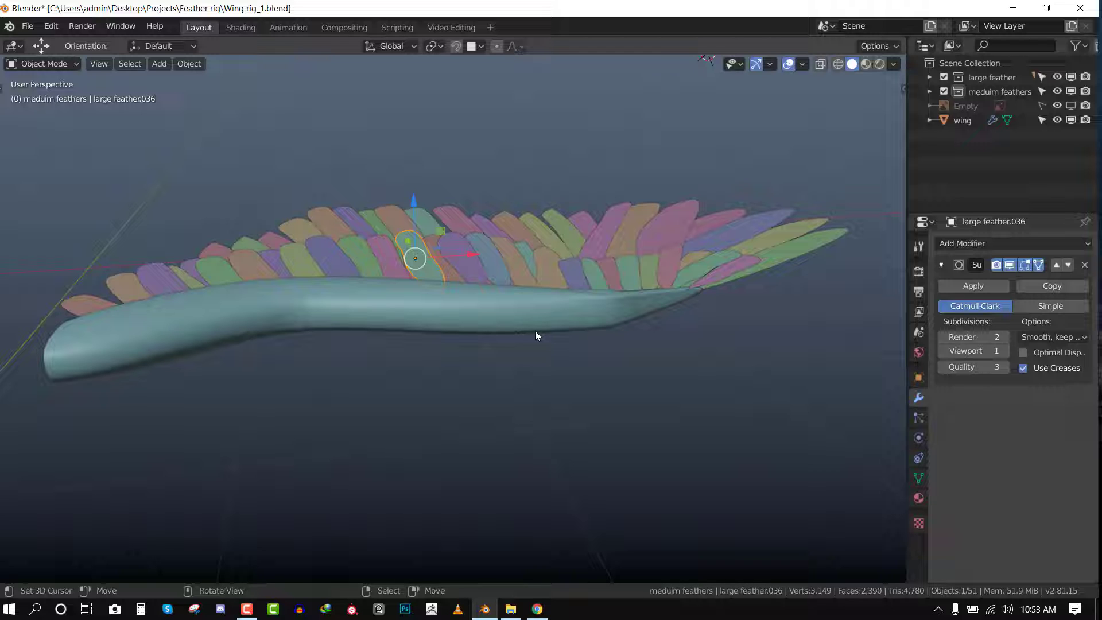
middle_click_drag(597, 322, 621, 387)
key("alt+a")
scroll(621, 387, "up", 3)
key("ctrl+s")
scroll(578, 400, "down", 6)
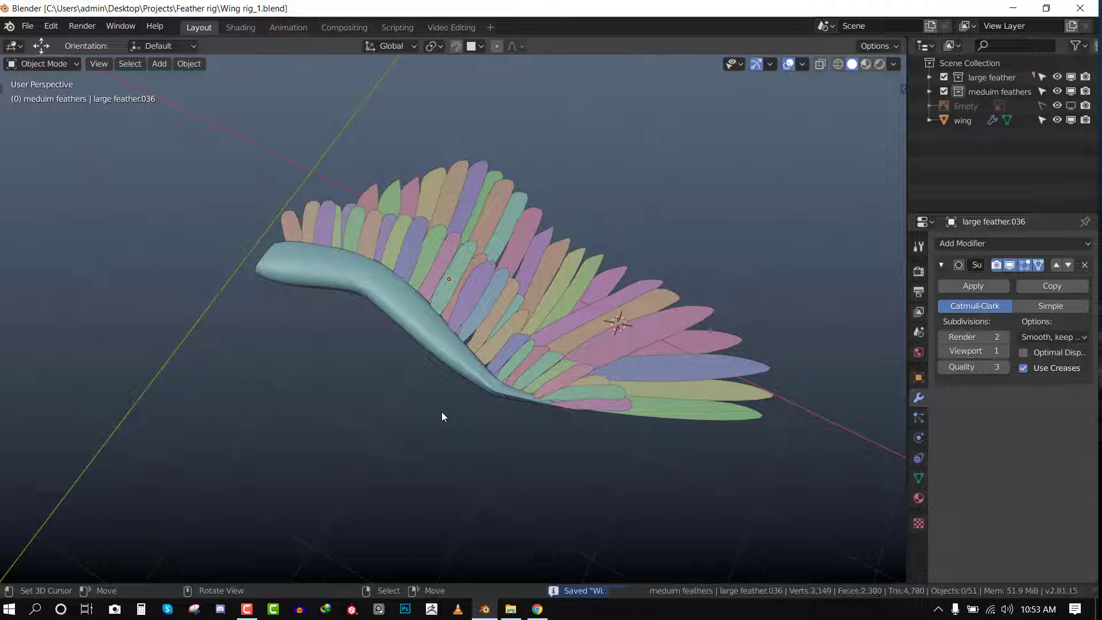
middle_click_drag(450, 418, 593, 403)
scroll(586, 367, "up", 3)
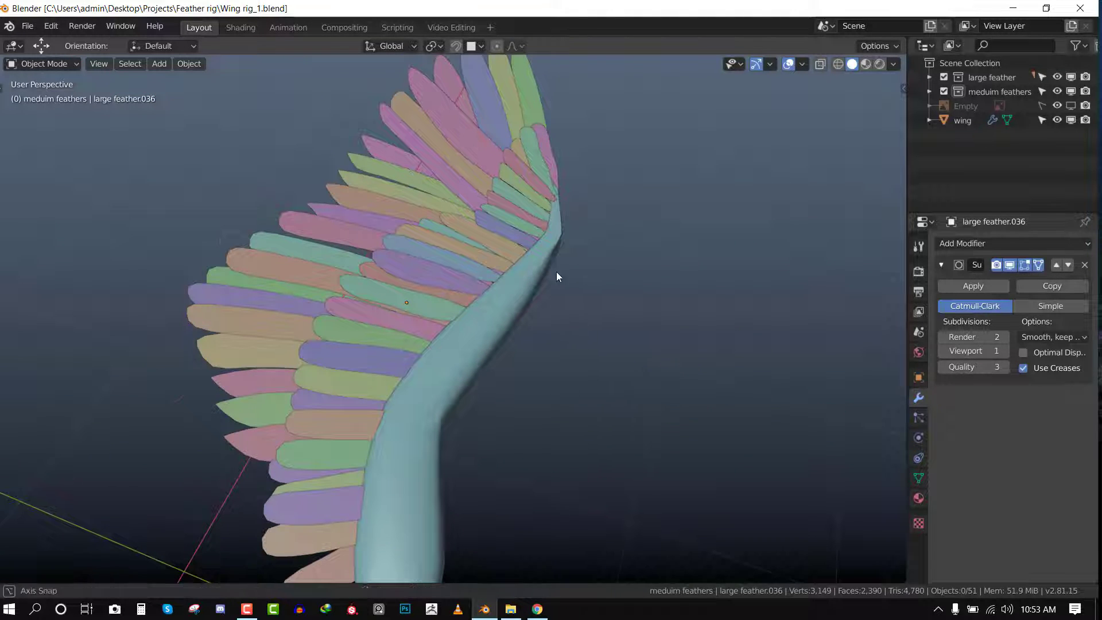
middle_click_drag(558, 273, 521, 258)
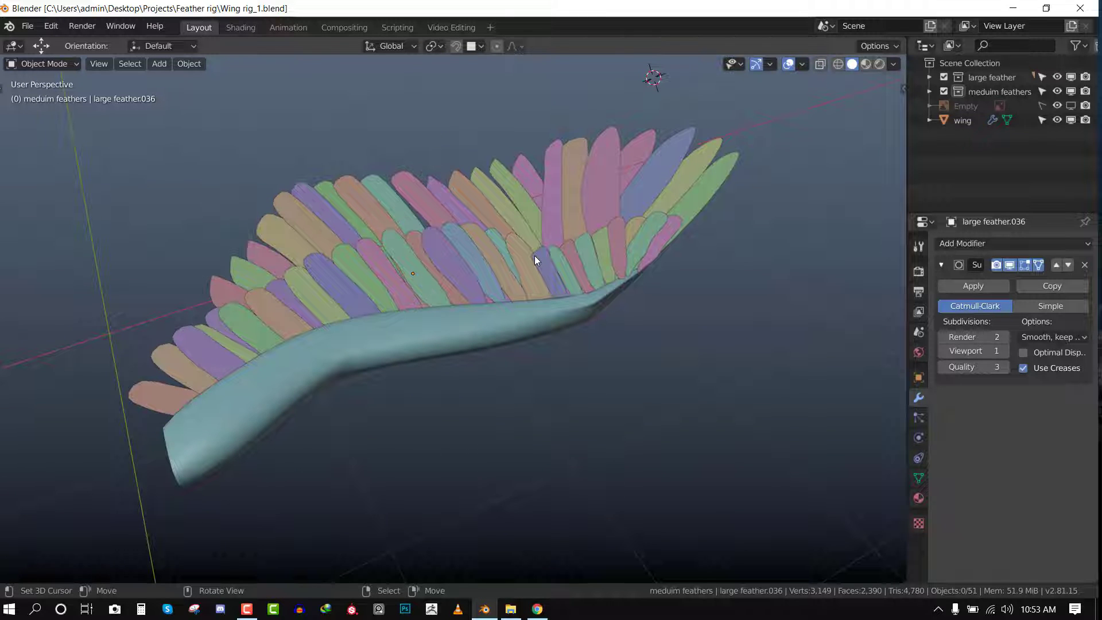
middle_click_drag(699, 243, 690, 222)
Disable the wing mesh in the viewport so only the feathers show, clear the selection and save the file.
left_click(656, 206)
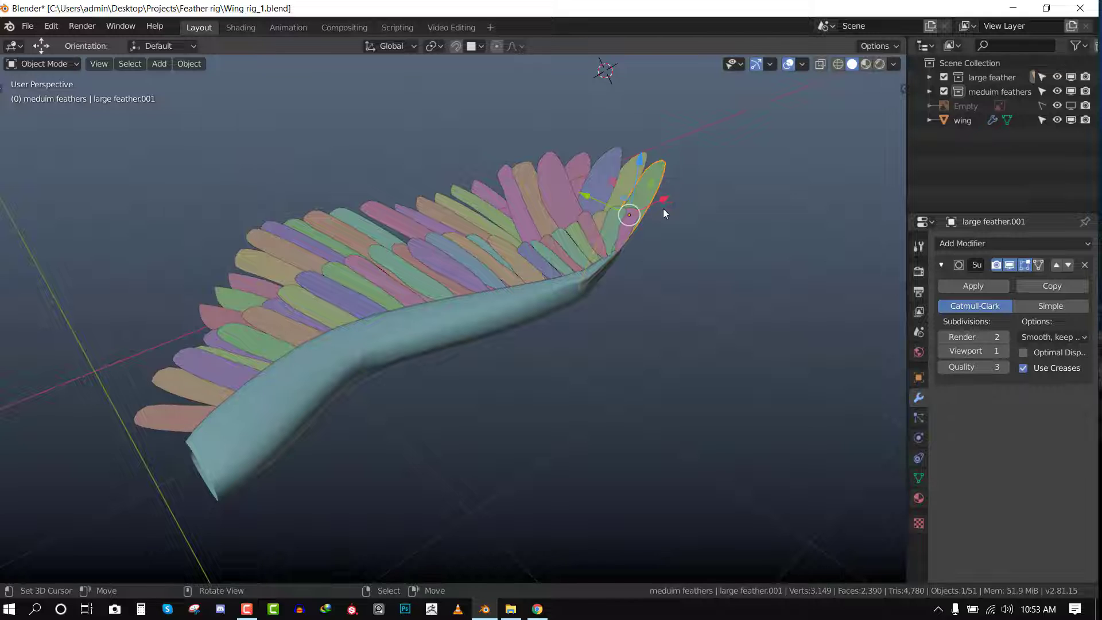
left_click(1070, 120)
middle_click_drag(576, 258, 537, 232)
scroll(537, 233, "up", 1)
key("alt+a")
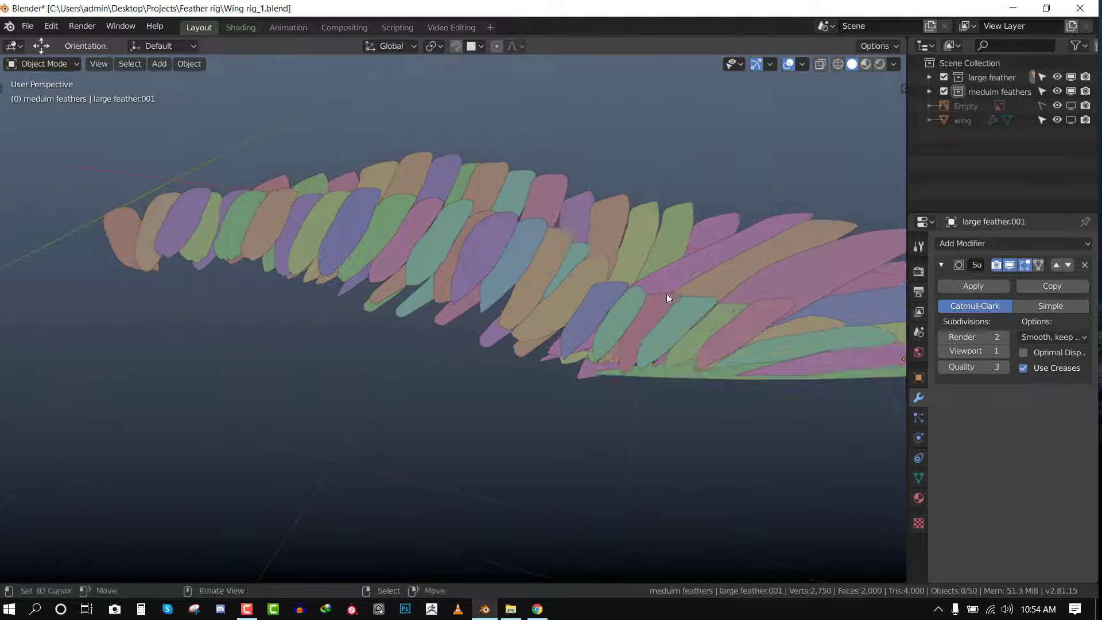
middle_click_drag(666, 294, 428, 250, "shift")
key("ctrl+s")
Turn on the wireframe display over all feathers, clear the selection and save the file.
left_click(416, 315)
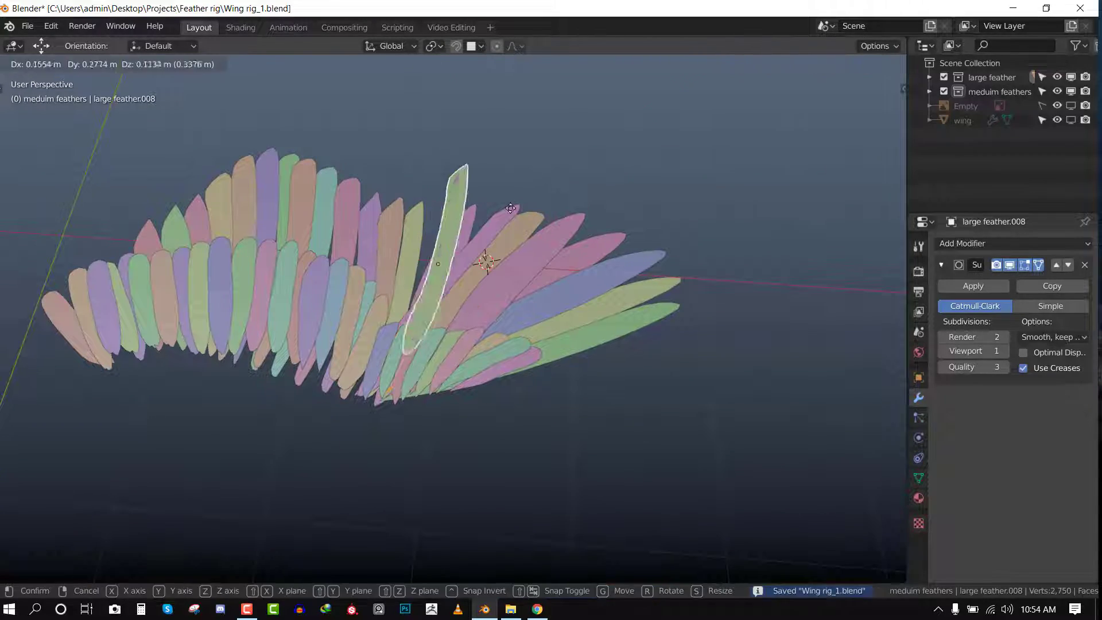
key("q")
left_click(531, 188)
mouse_move(483, 213)
middle_mouse_down()
mouse_move(490, 270)
mouse_move(488, 201)
middle_mouse_up()
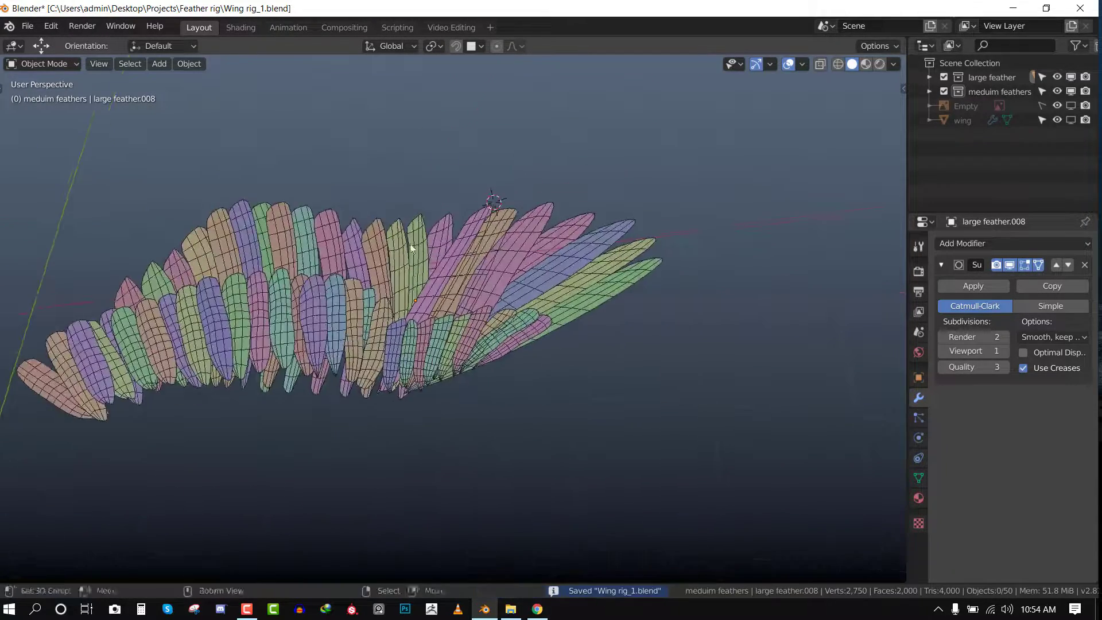
key("alt+a")
key("ctrl+s")
Hide the tool settings header and split the 3D viewport into two side-by-side views.
key("alt+t")
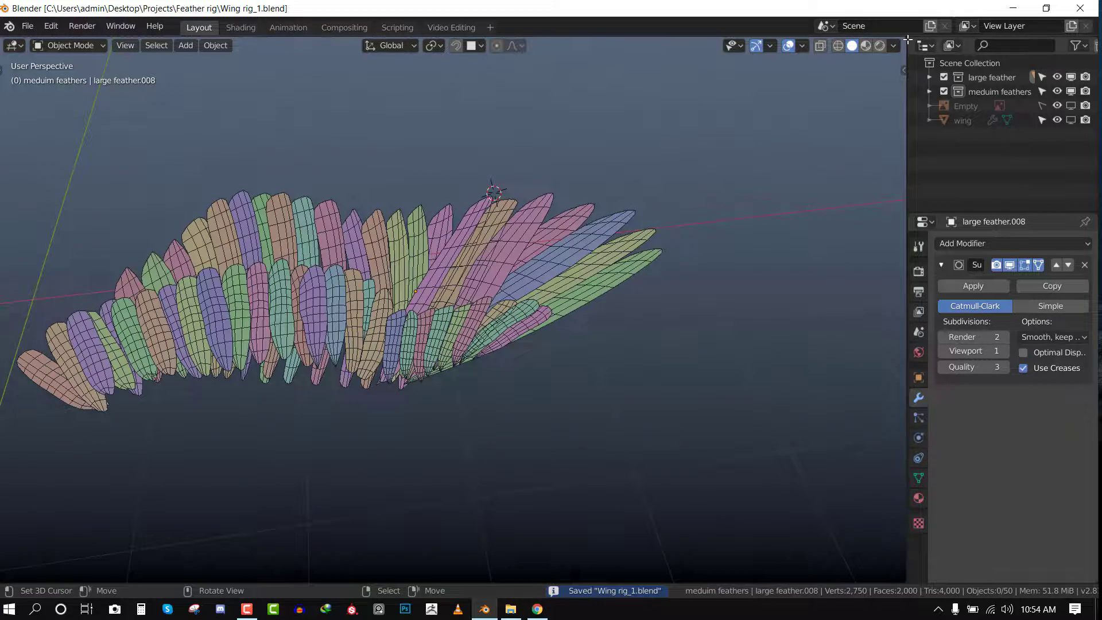
left_click_drag(847, 53, 386, 175)
middle_click_drag(540, 220, 630, 253)
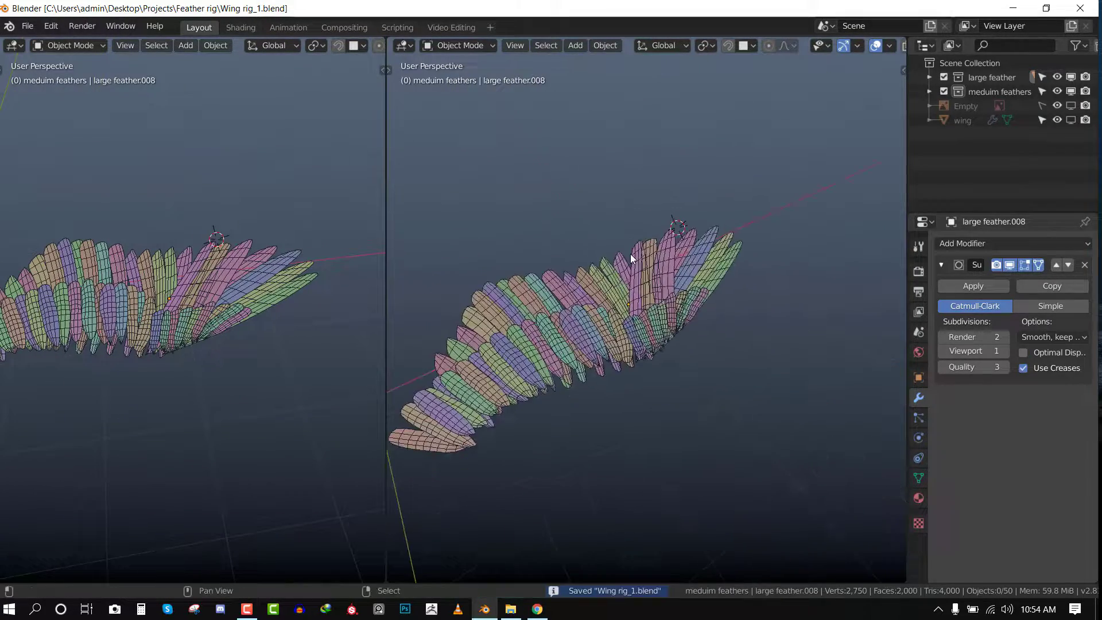
Switch the second viewport to the UV Editor and open the outermost large feather at the wing's tip for mesh editing.
left_click(410, 46)
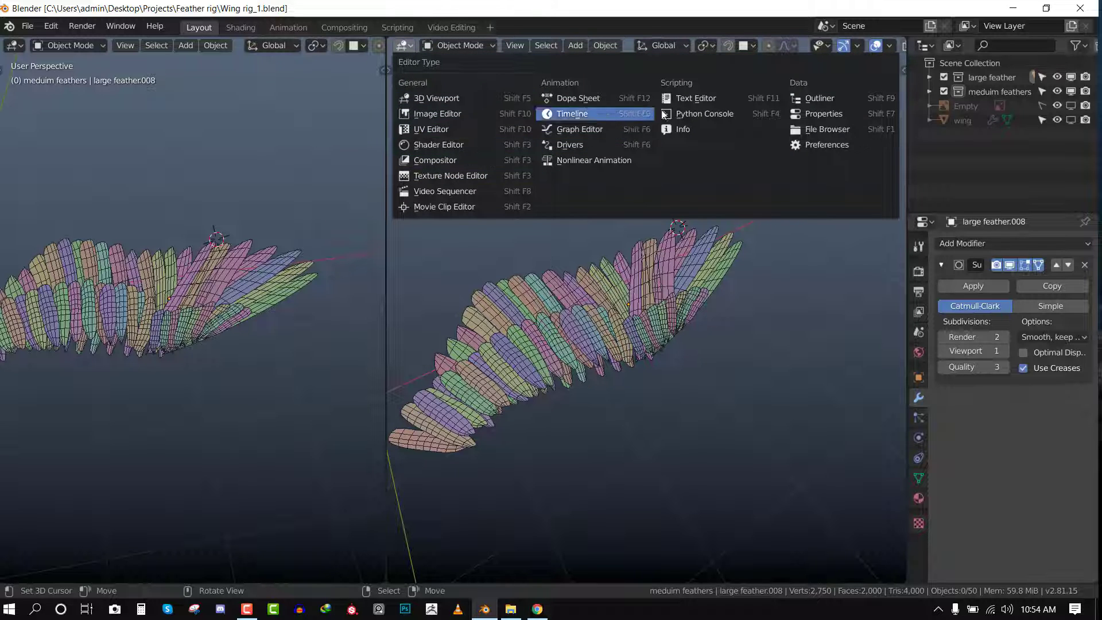
left_click(460, 115)
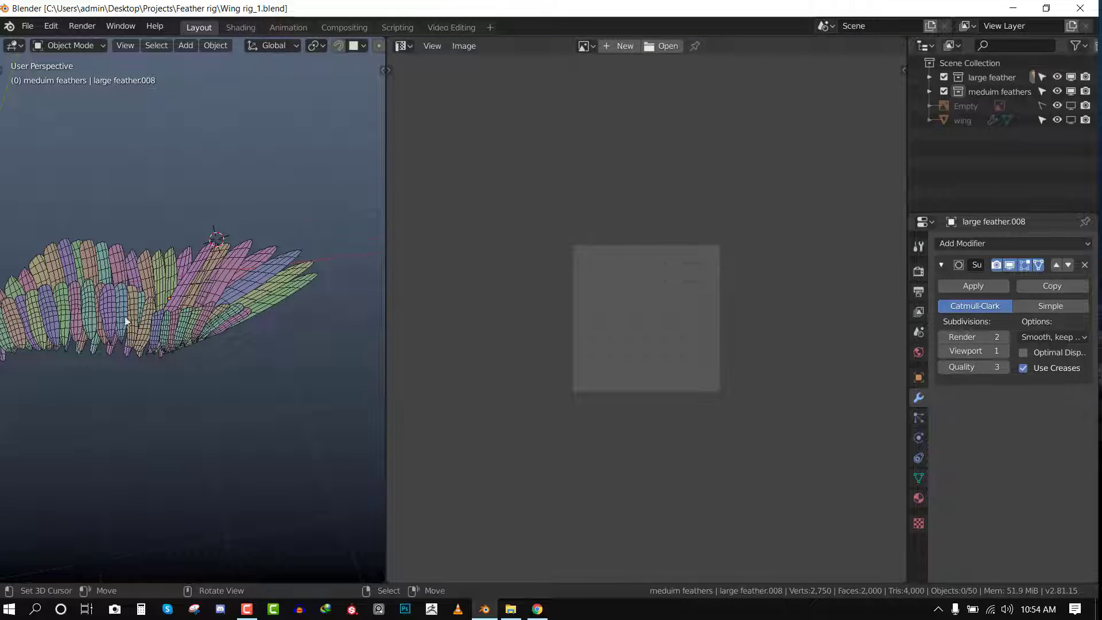
scroll(326, 302, "up", 3)
left_click(318, 288)
key("Tab")
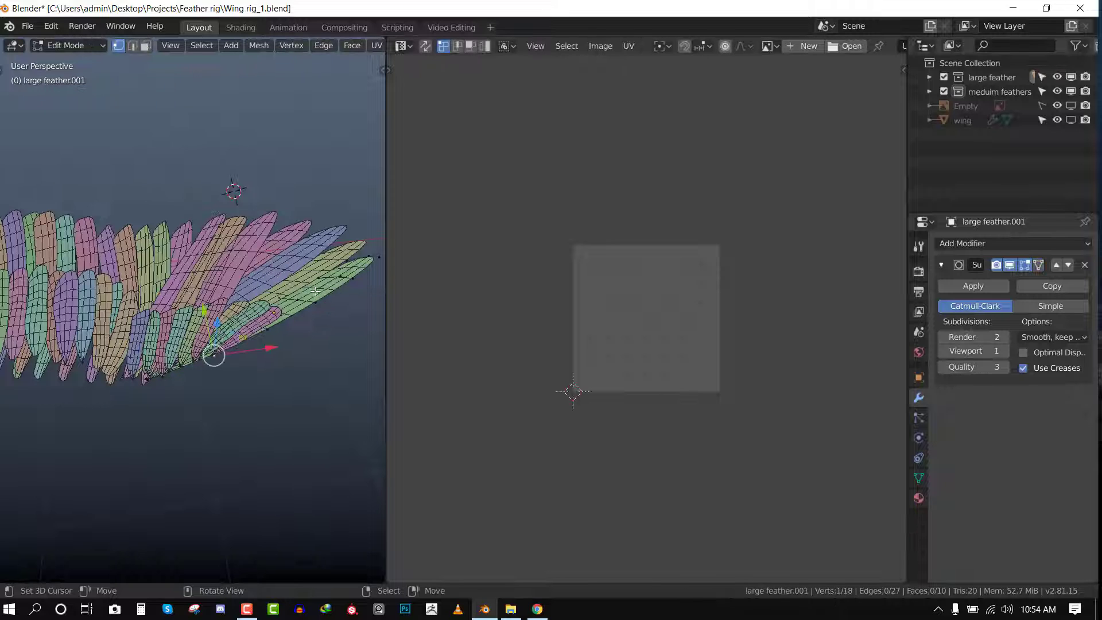
Isolate the feather in local view and display its Subdivision modifier result on the edit cage.
key("KP_Divide")
middle_click_drag(303, 294, 210, 335)
middle_click_drag(286, 266, 327, 266)
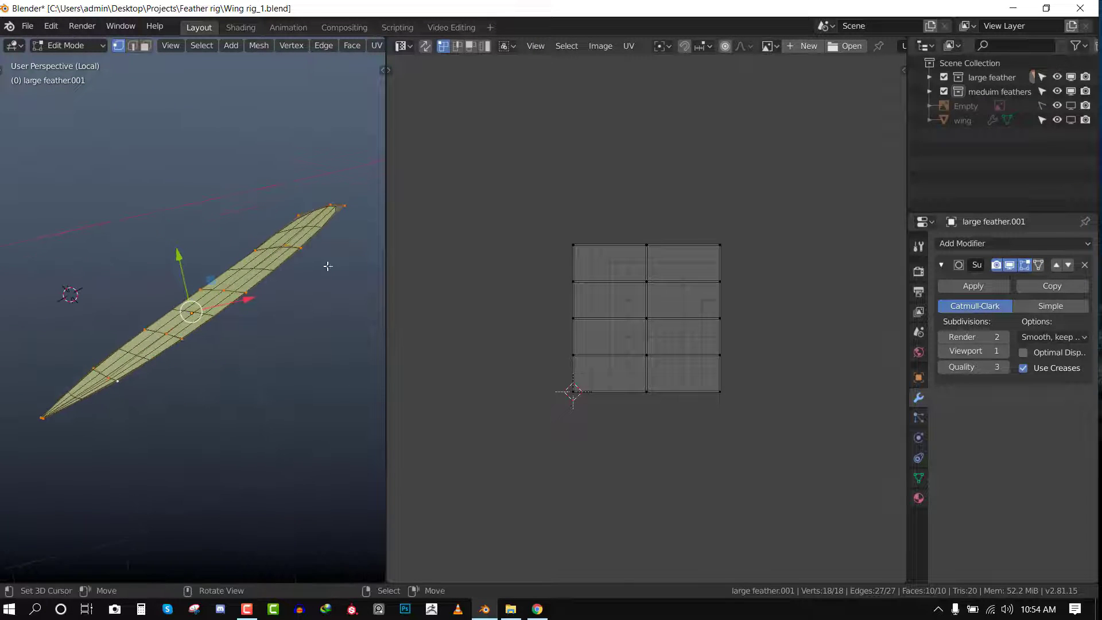
left_click(1037, 265)
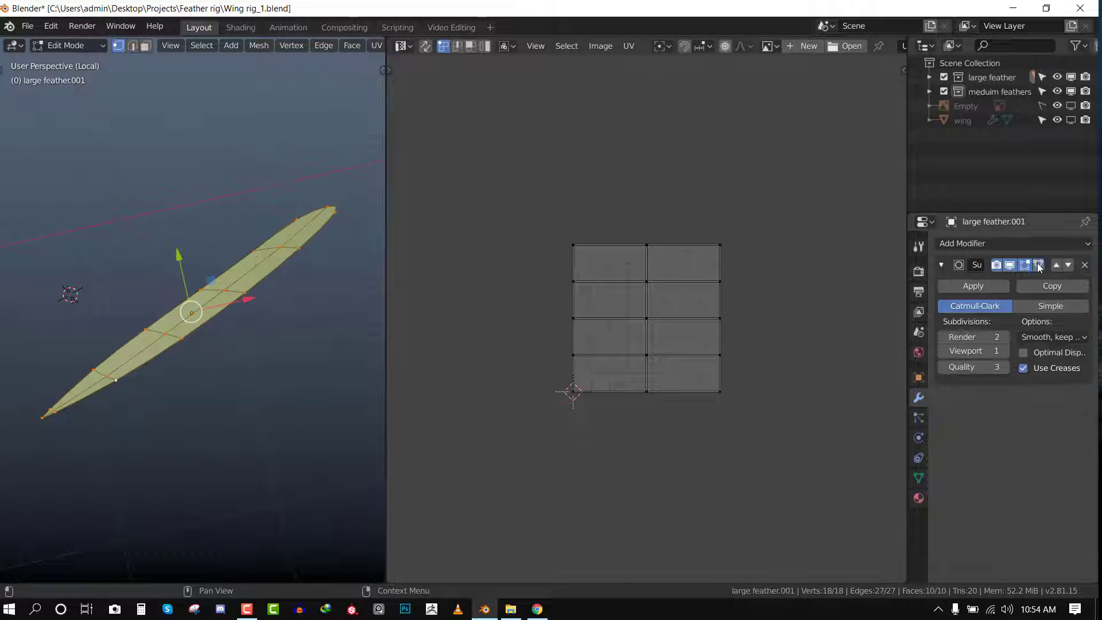
Unwrap the feather mesh and apply the object's rotation and scale.
key("u")
left_click(274, 205)
key("Tab")
key("ctrl+a")
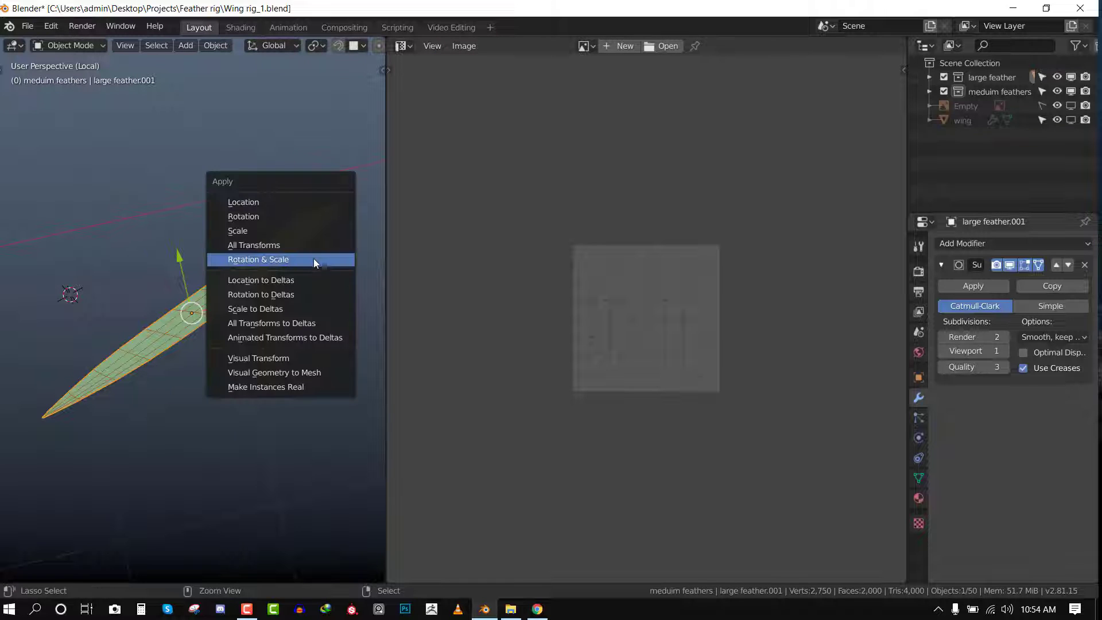
left_click(314, 259)
Set the feather's origin and unwrap all of its faces again.
right_click(250, 257)
left_click(401, 257)
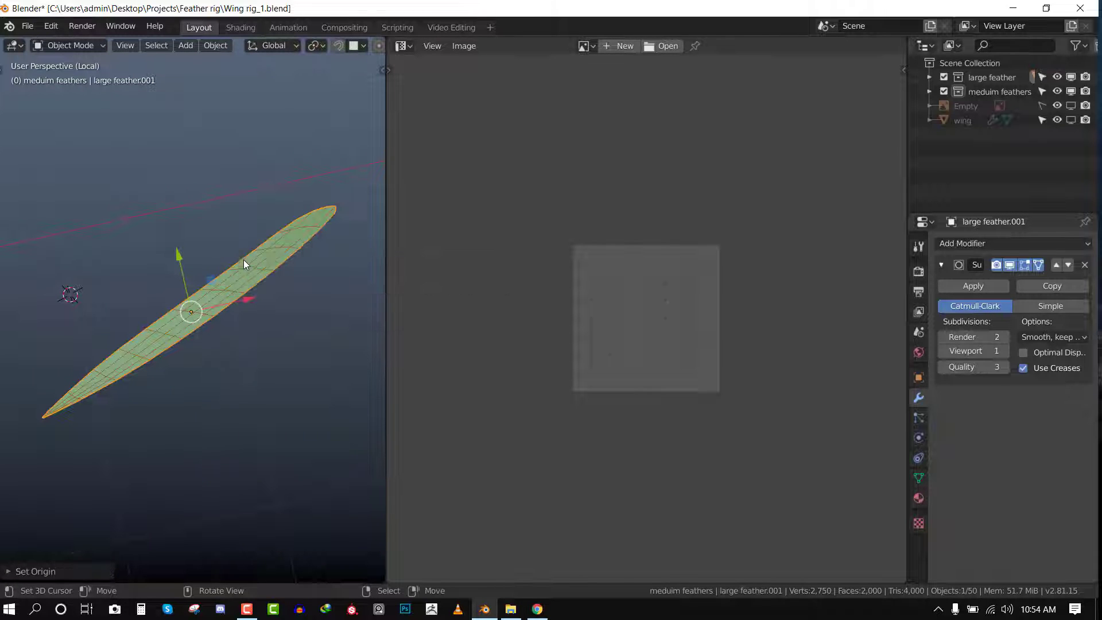
key("Tab")
key("a")
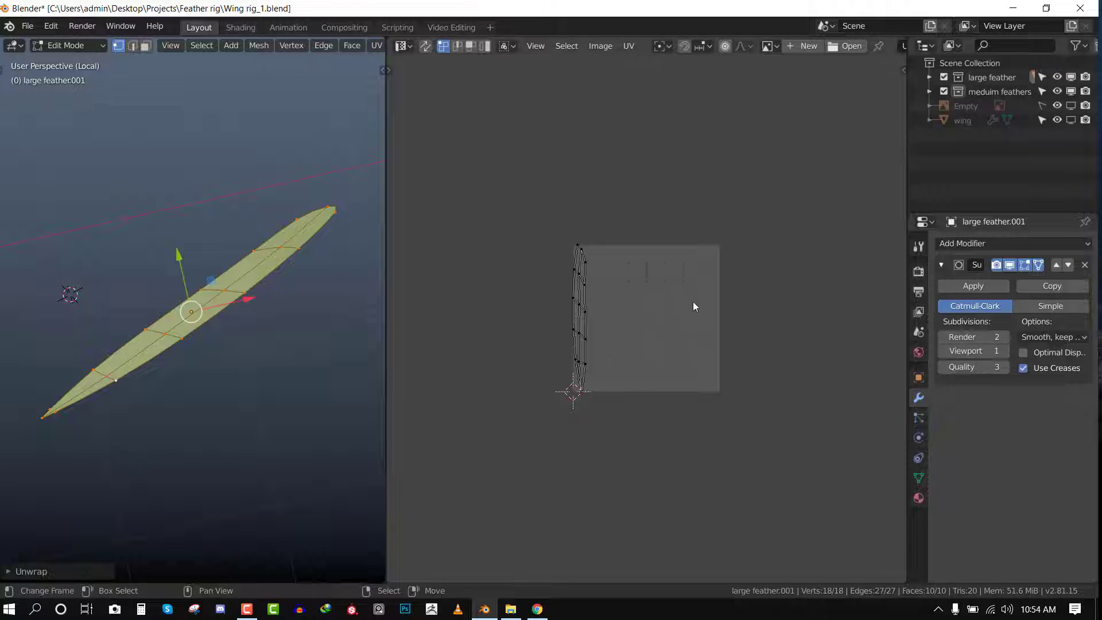
View the feather's UV layout full-screen and save the file, returning to Object Mode in the split layout.
scroll(693, 301, "up", 3)
key("ctrl+space")
key("ctrl+s")
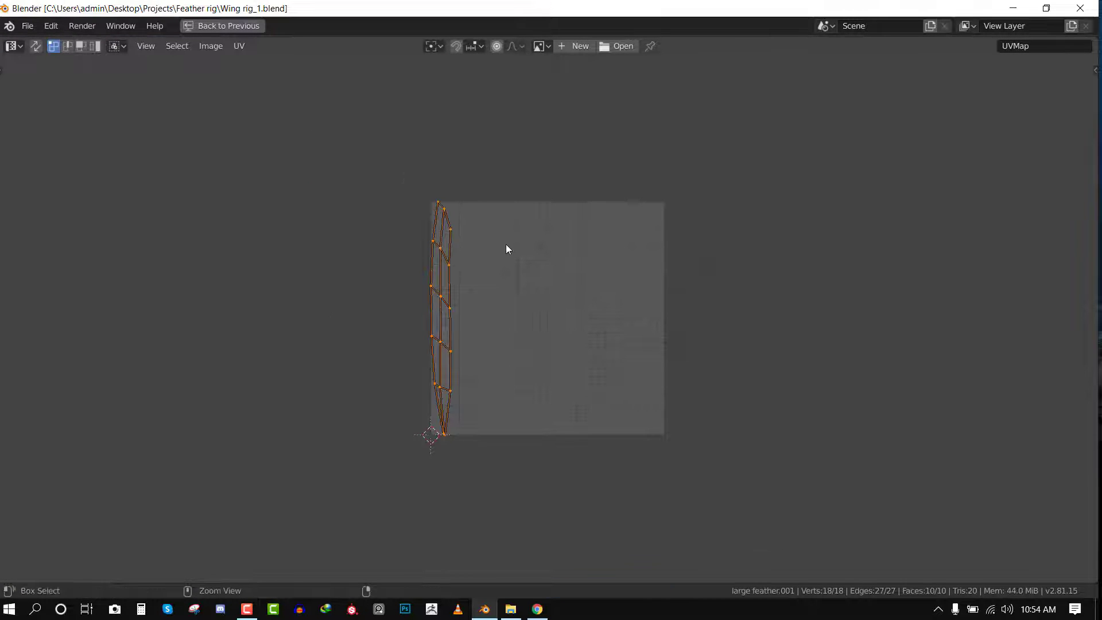
key("ctrl+space")
key("Tab")
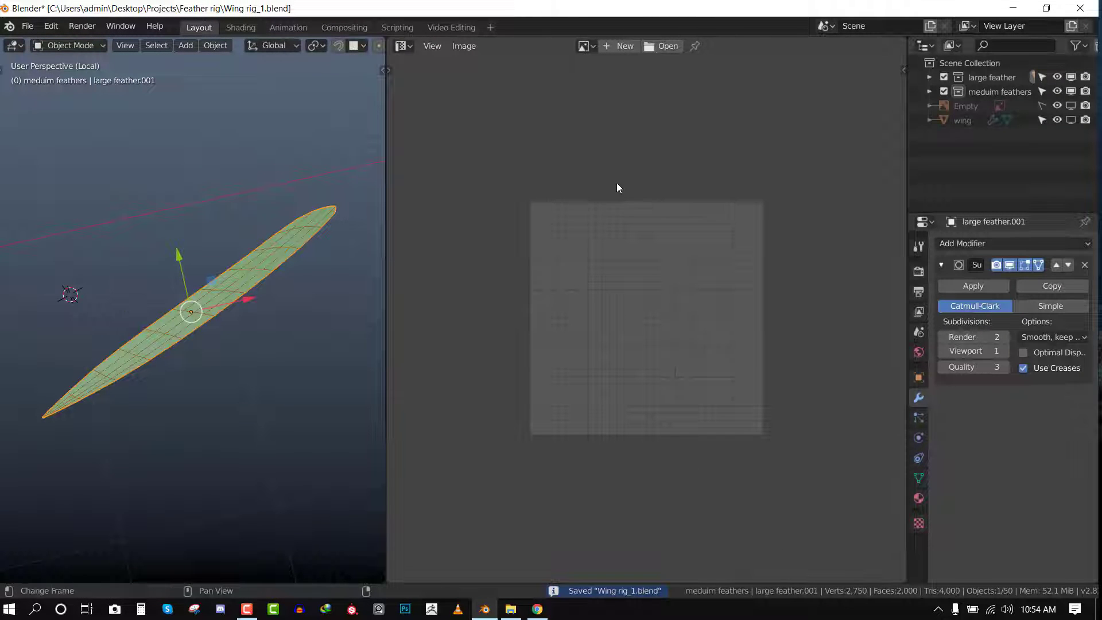
Switch the UV area to the Shader Editor and create a new material named "wing _ mat" for the feather.
key("shift+F3")
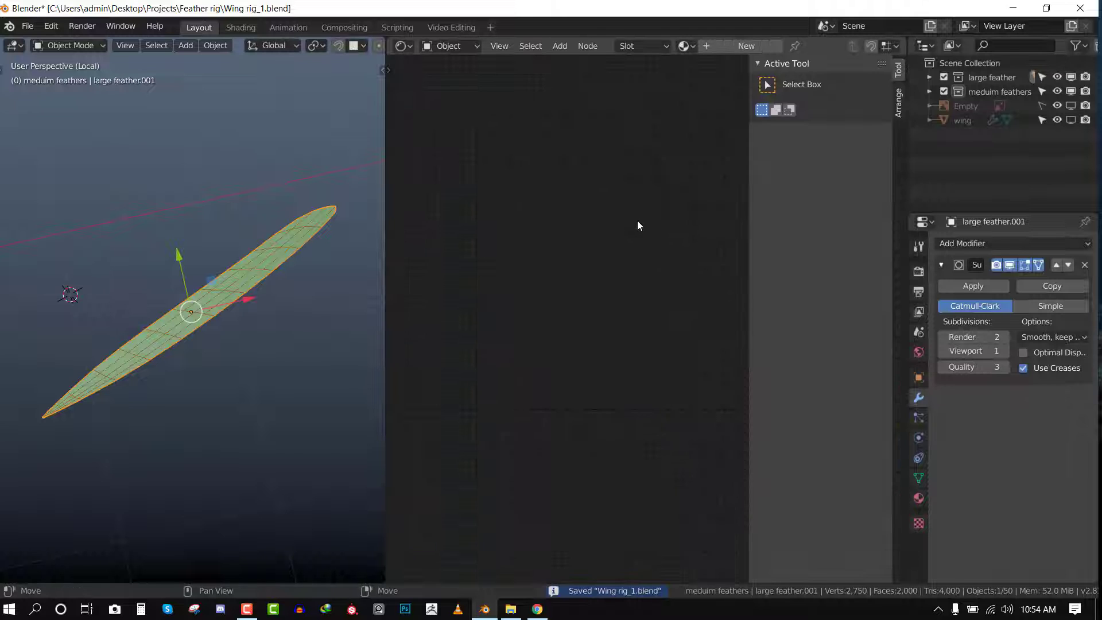
key("n")
left_click(743, 47)
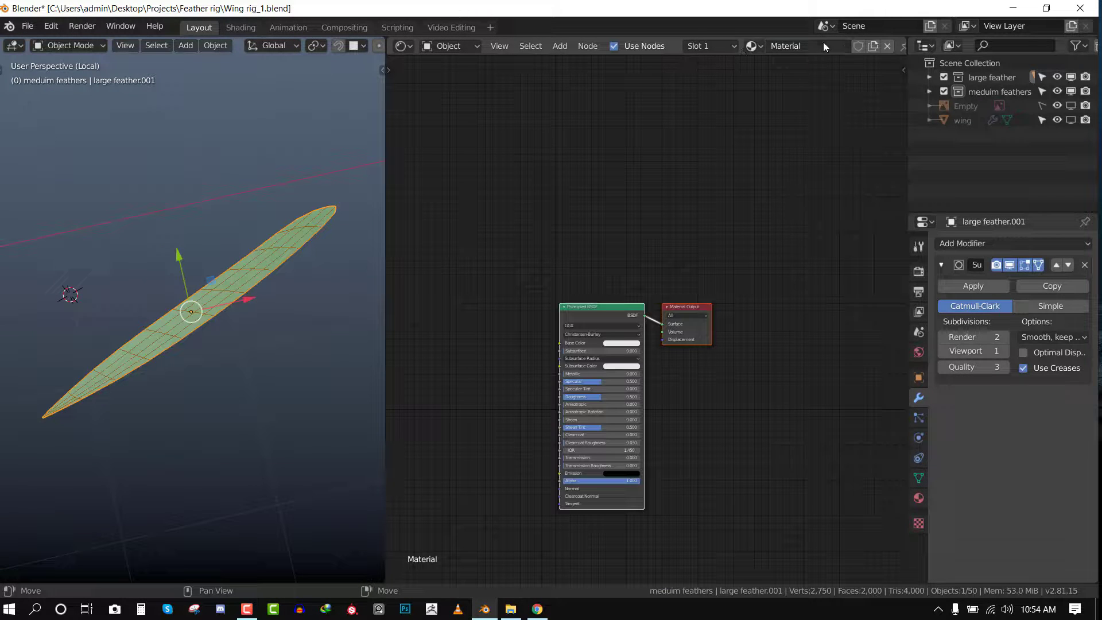
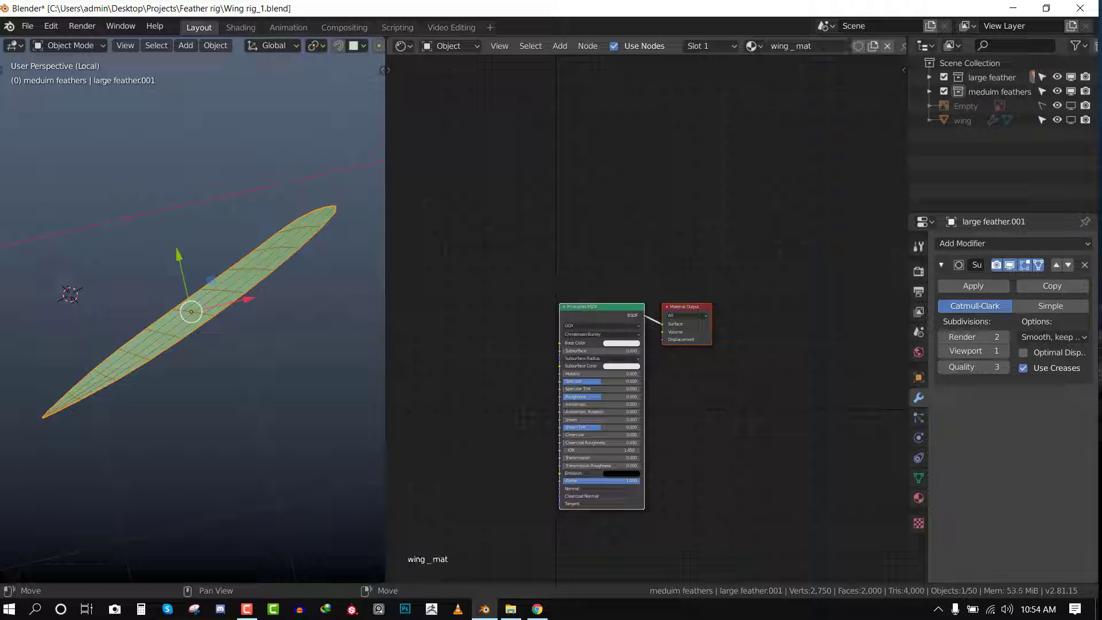
Add an Image Texture node in front of the Principled BSDF node.
middle_click_drag(583, 388, 765, 300)
scroll(766, 298, "up", 2)
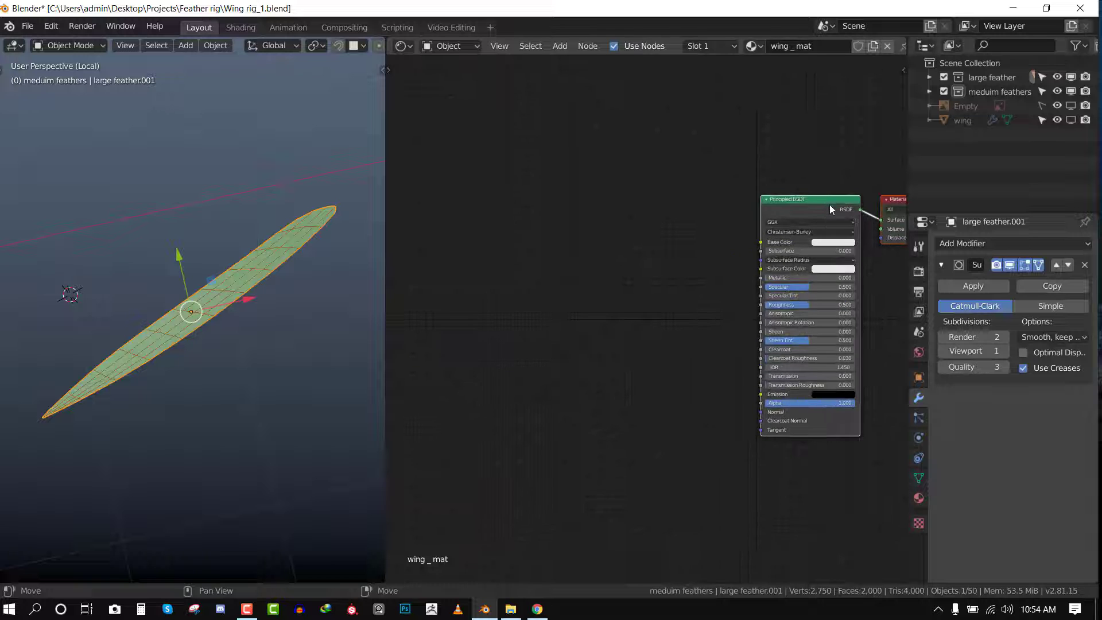
left_click_drag(829, 204, 804, 203)
middle_click_drag(759, 228, 713, 266)
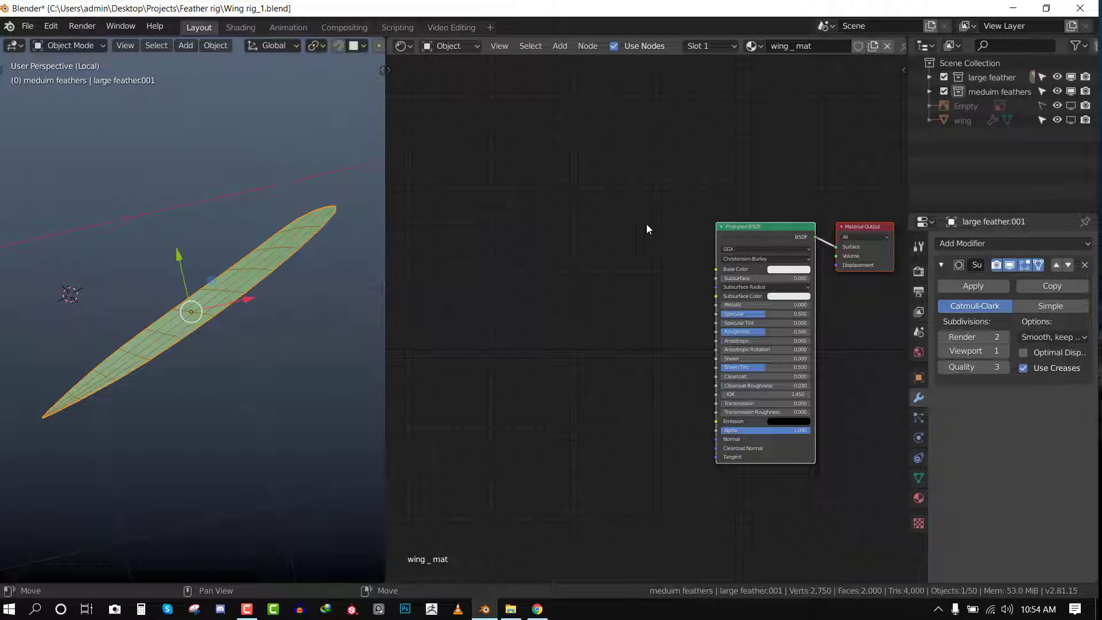
key("shift+a")
mouse_move(542, 288)
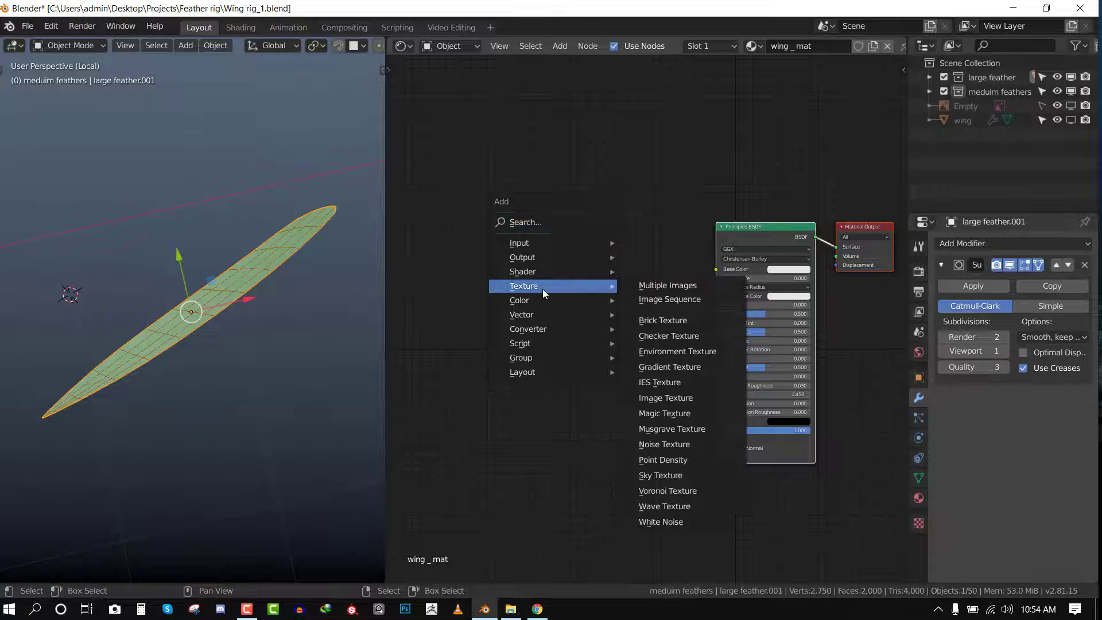
left_click(665, 398)
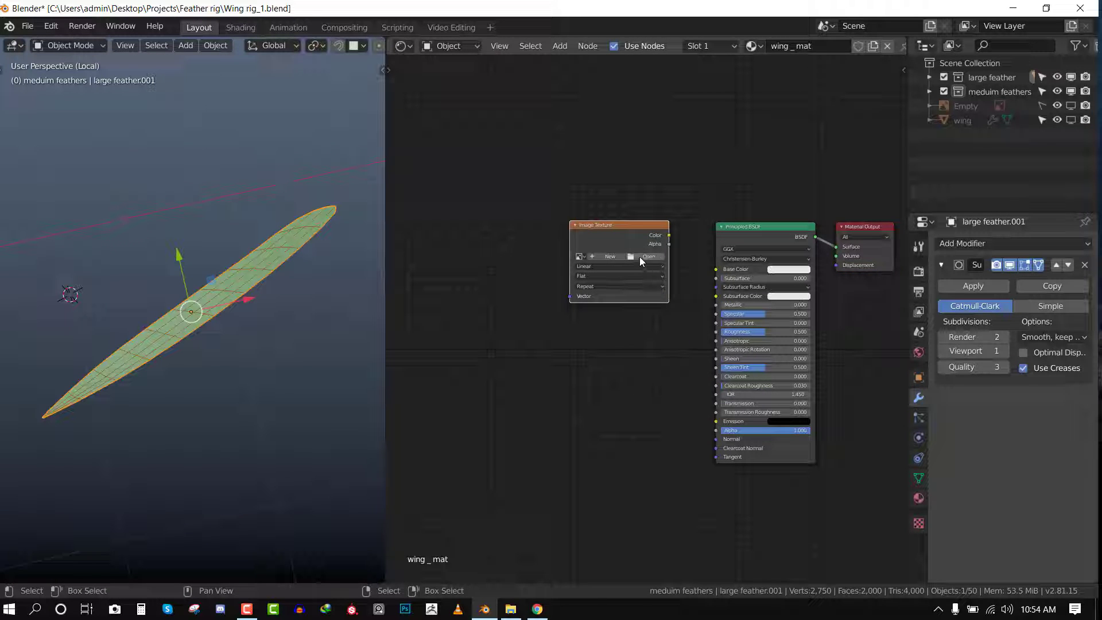
Load feather-4380861_960_720.png from the Projects\Feather rig folder into the Image Texture node.
left_click(612, 256)
left_click(646, 257)
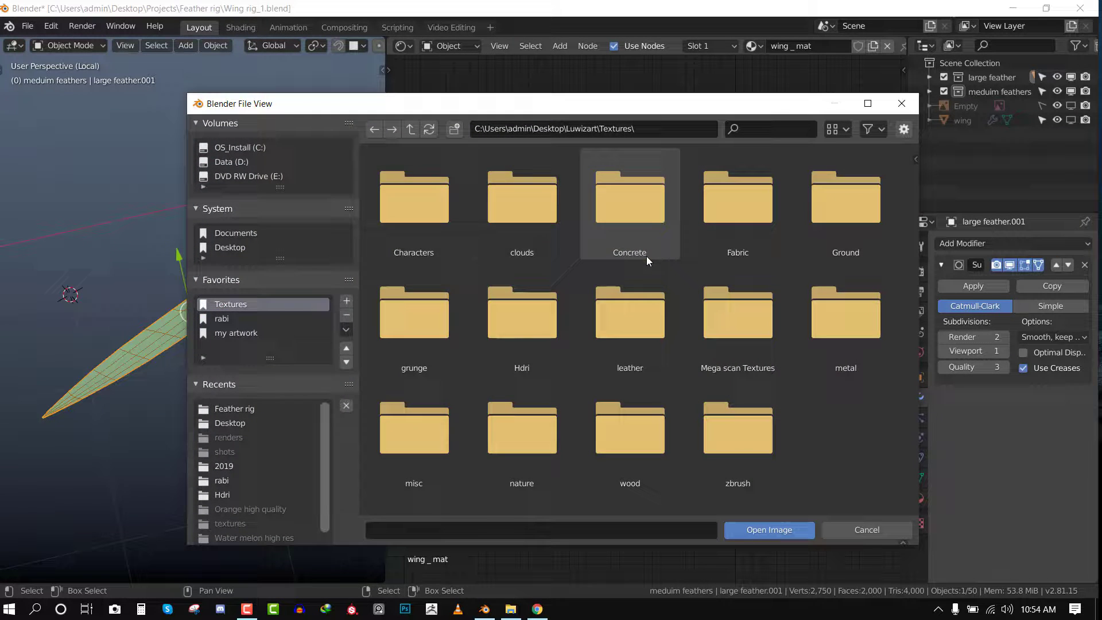
left_click(240, 252)
double_click(636, 216)
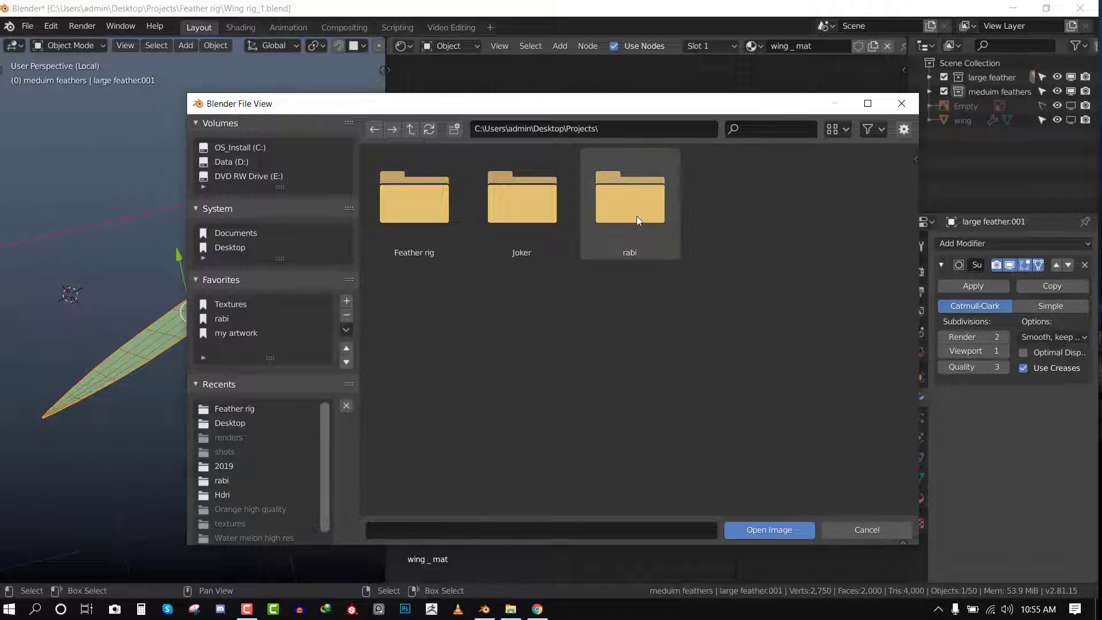
double_click(401, 216)
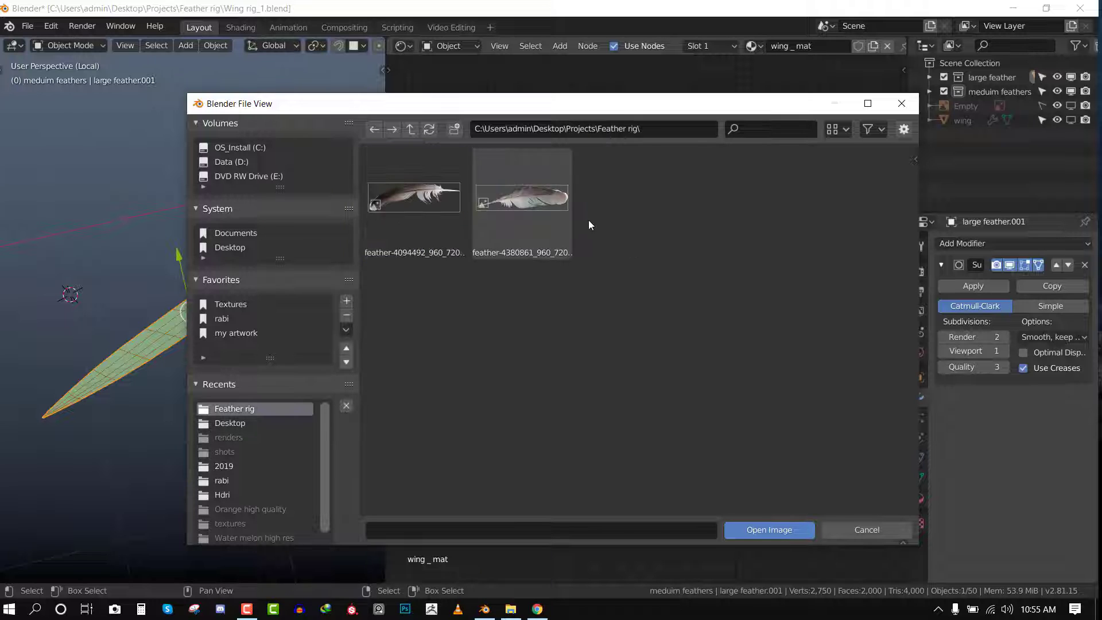
left_click(537, 204)
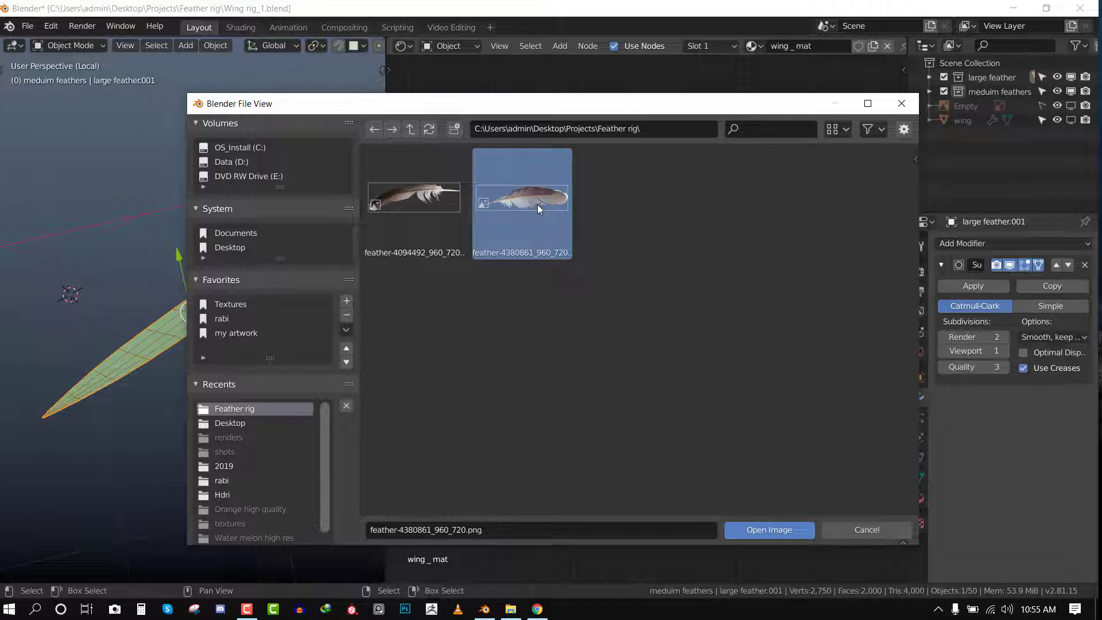
double_click(537, 204)
Connect the image texture's Color output to the Base Color input, widen the 3D viewport and reposition the texture node.
left_click_drag(629, 241, 714, 276)
left_click_drag(385, 192, 580, 207)
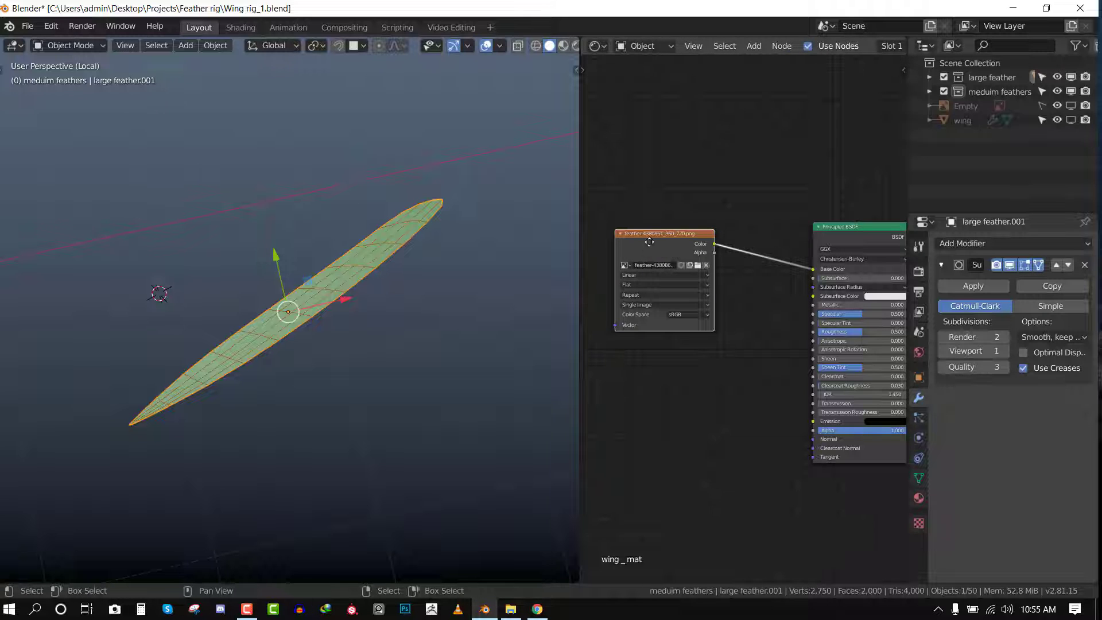
left_click_drag(648, 242, 672, 174)
Replace the Shader Editor with a full-screen UV Editor showing the feather's UVs over the feather image in Edit Mode.
middle_click_drag(321, 247, 346, 238)
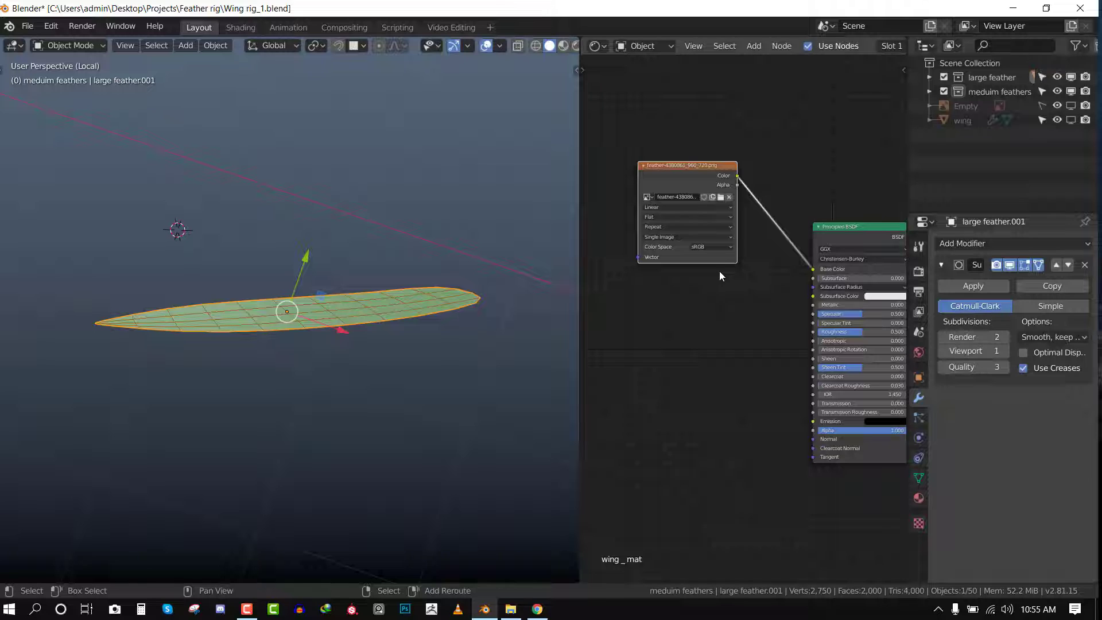
key("shift+F10")
left_click(596, 46)
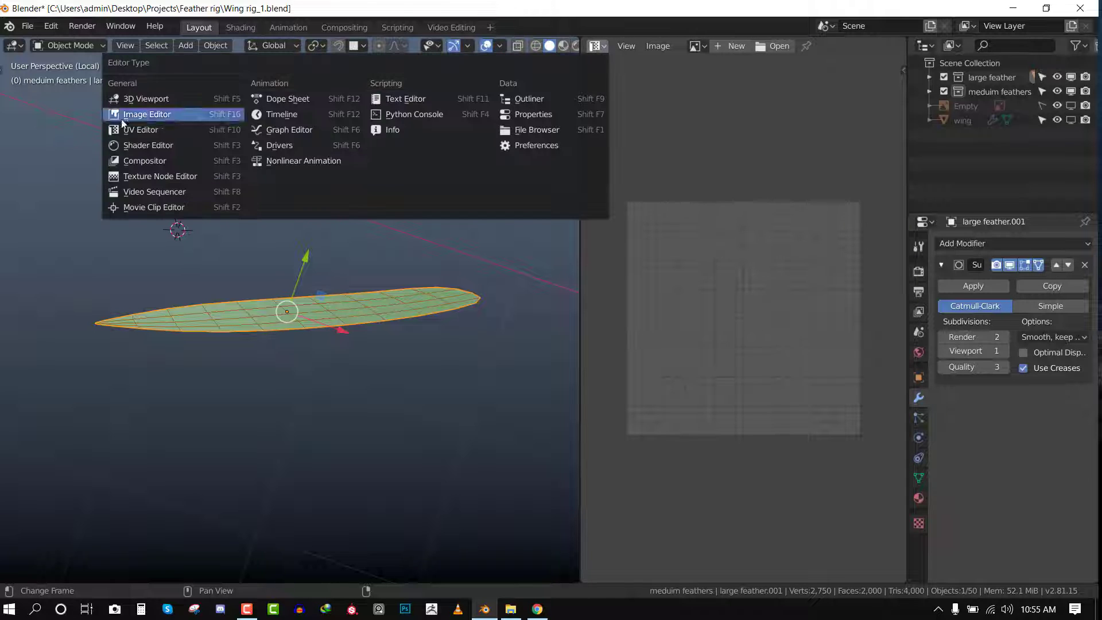
left_click(136, 128)
key("Tab")
key("ctrl+space")
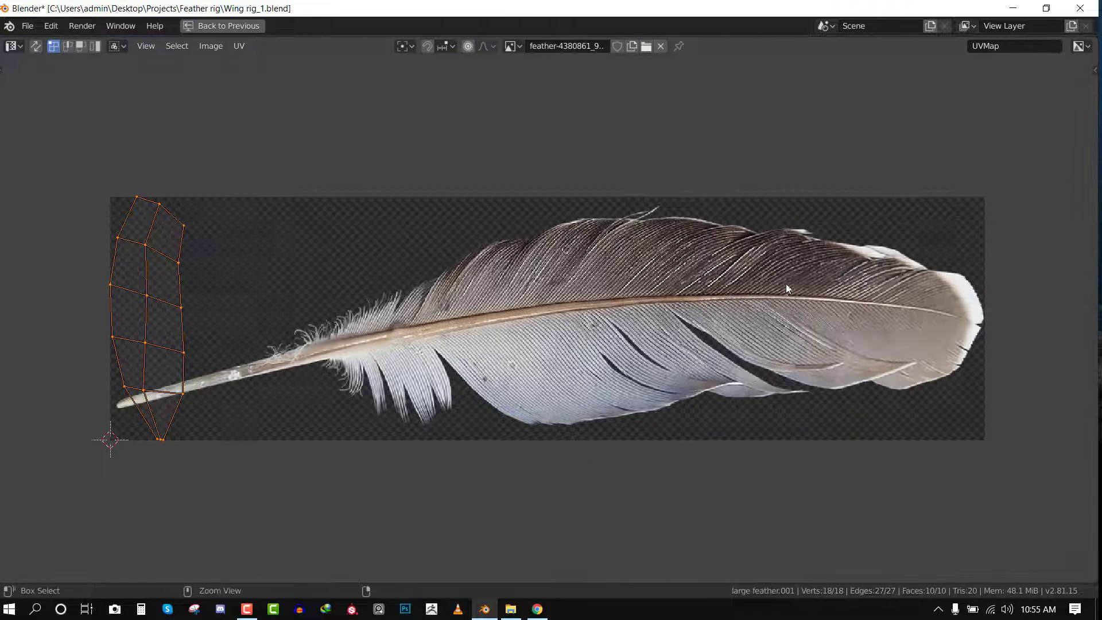
Unwrap the feather anew and lay its UV island horizontally over the middle of the feather image.
key("u")
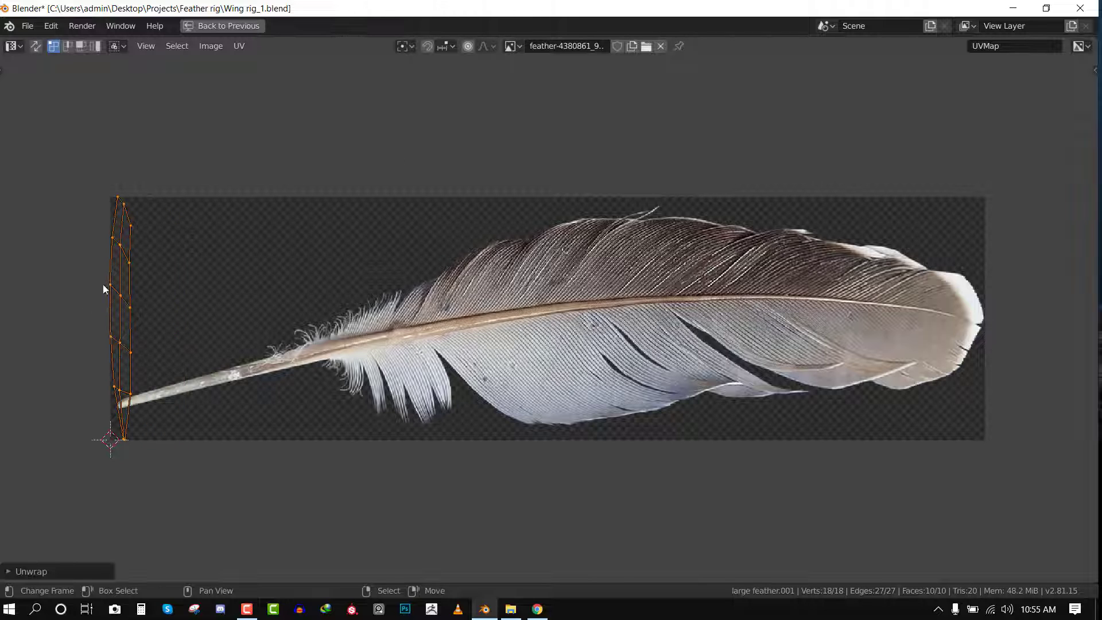
key("r")
left_click(174, 257)
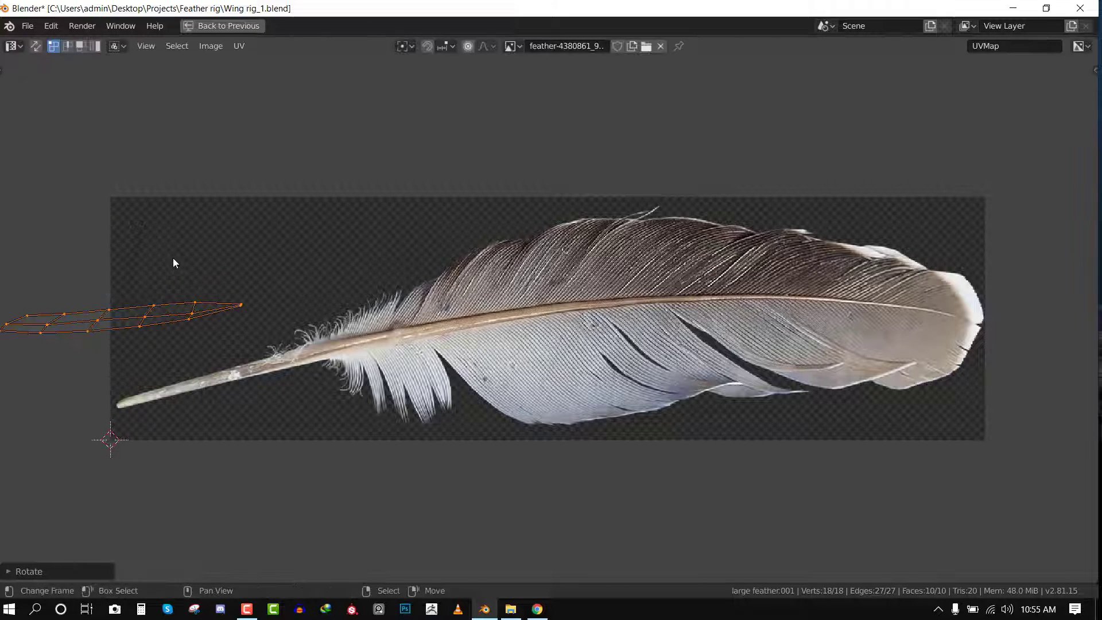
key("g")
left_click(720, 302)
Move the UV vertices of the island's tip end out to the outline of the image's rounded feather tip.
right_click(690, 314)
key("g")
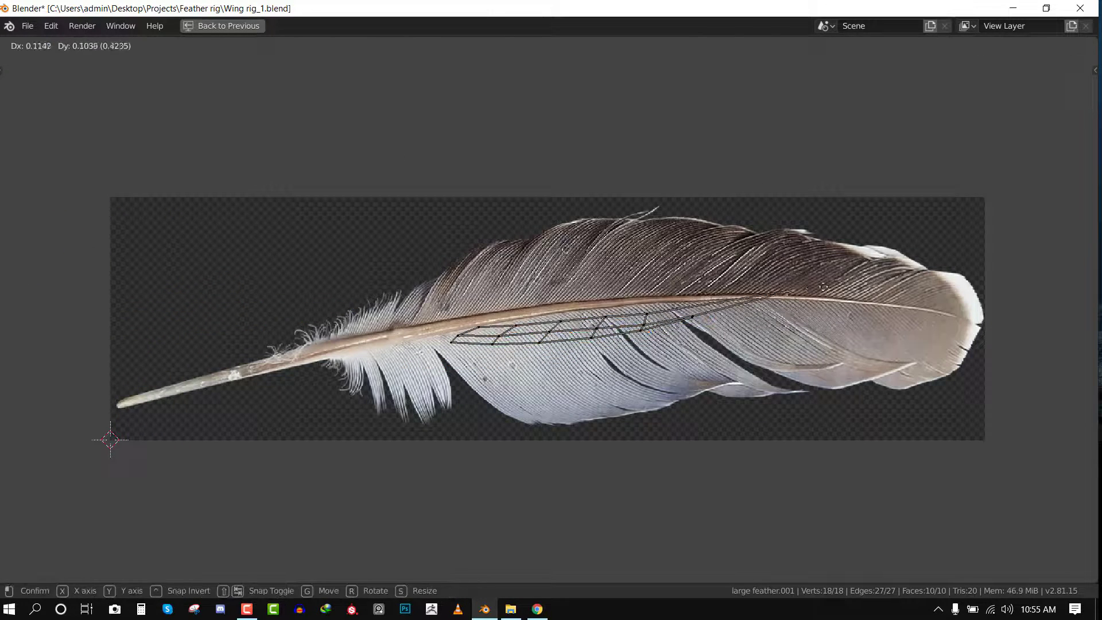
left_click(873, 265)
right_click(688, 322)
key("g")
left_click(818, 389)
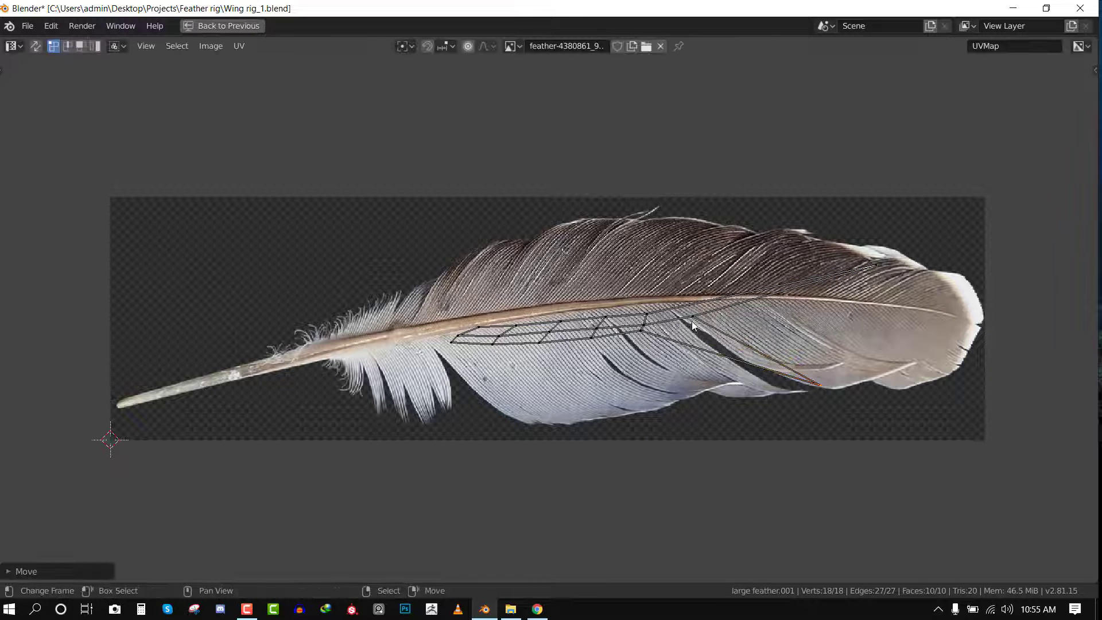
right_click(693, 321)
key("g")
left_click(998, 334)
right_click(867, 273)
key("g")
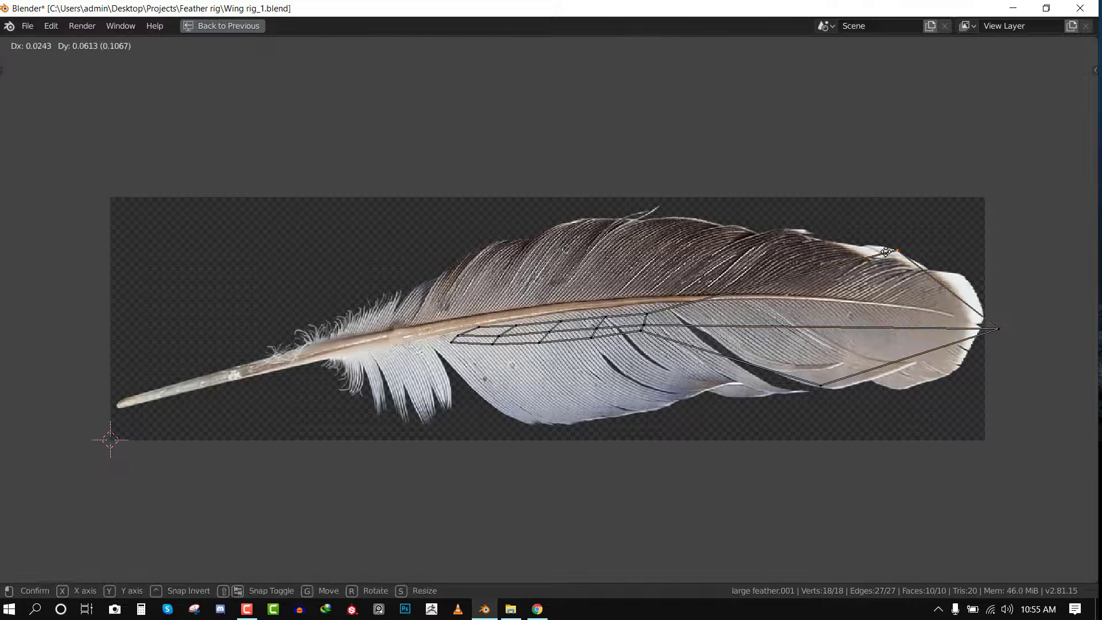
left_click(889, 255)
Move the UV vertices along the island's upper side out to the dark upper edge of the pictured feather.
right_click(702, 305)
key("g")
left_click(722, 237)
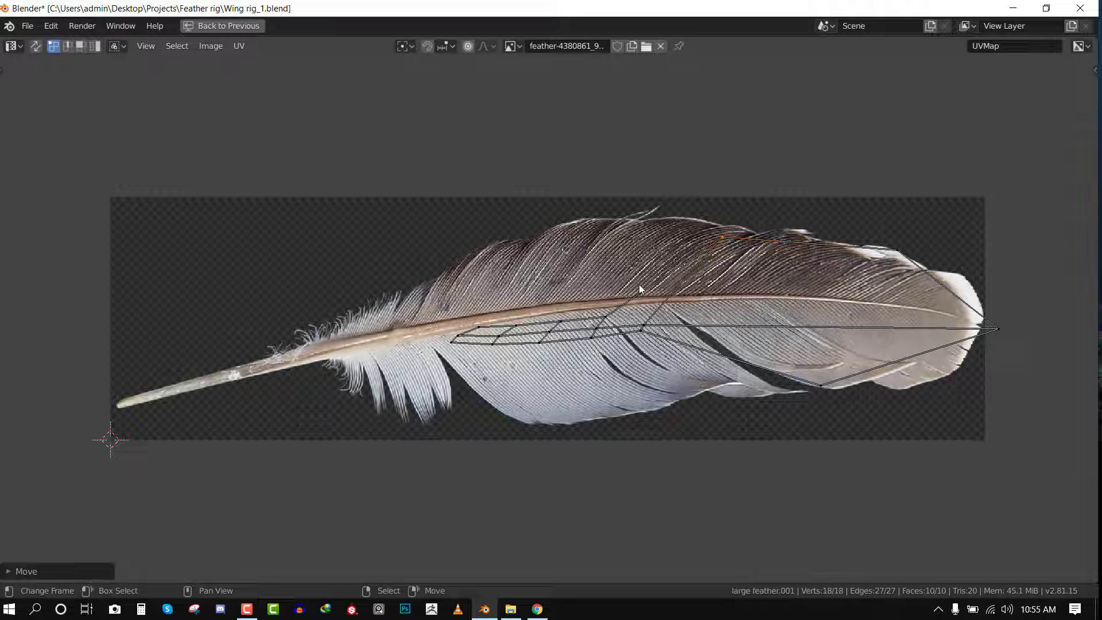
right_click(605, 320)
key("g")
left_click(644, 216)
right_click(561, 322)
key("g")
left_click(535, 236)
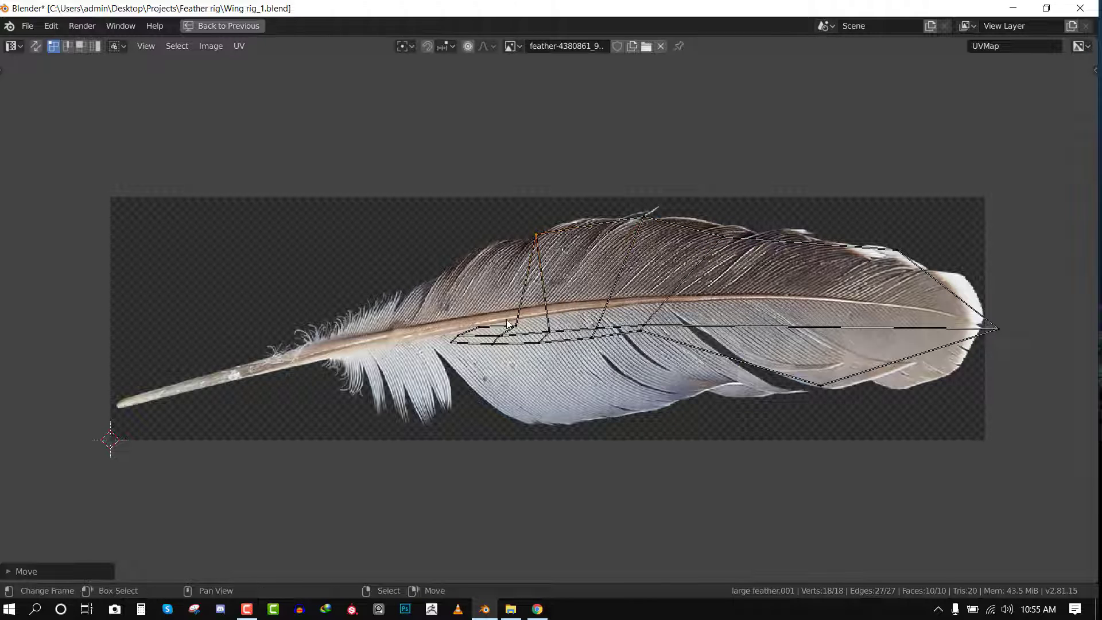
right_click(512, 325)
key("g")
left_click(480, 264)
right_click(479, 328)
key("g")
left_click(401, 299)
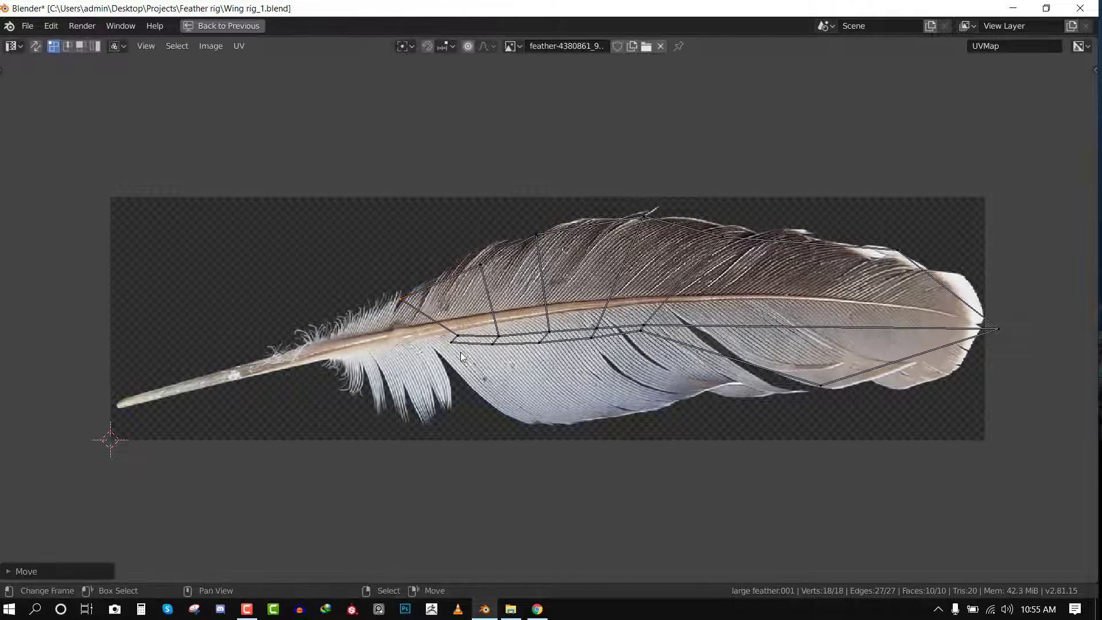
Move the two UV vertices at the island's base end to where the vane meets the quill in the image.
right_click(456, 335)
key("g")
left_click(293, 346)
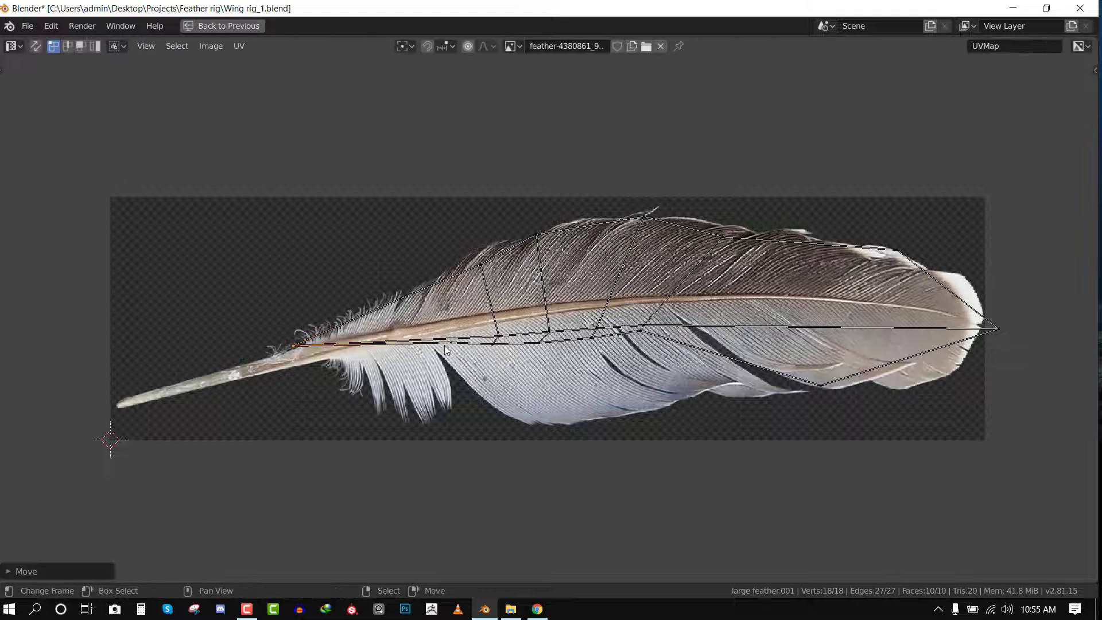
right_click(446, 347)
key("g")
left_click(330, 366)
Move the UV vertices along the island's lower side and base corner out to the lower edge of the pictured feather's vane.
right_click(486, 347)
key("g")
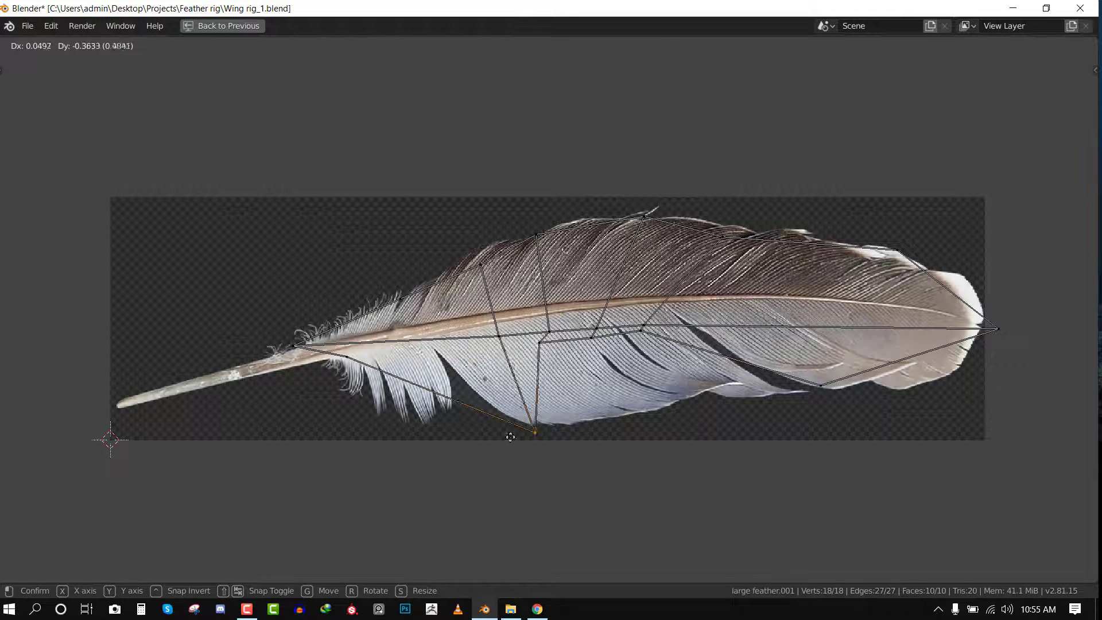
left_click(471, 440)
right_click(347, 357)
key("g")
left_click(329, 375)
right_click(541, 344)
key("g")
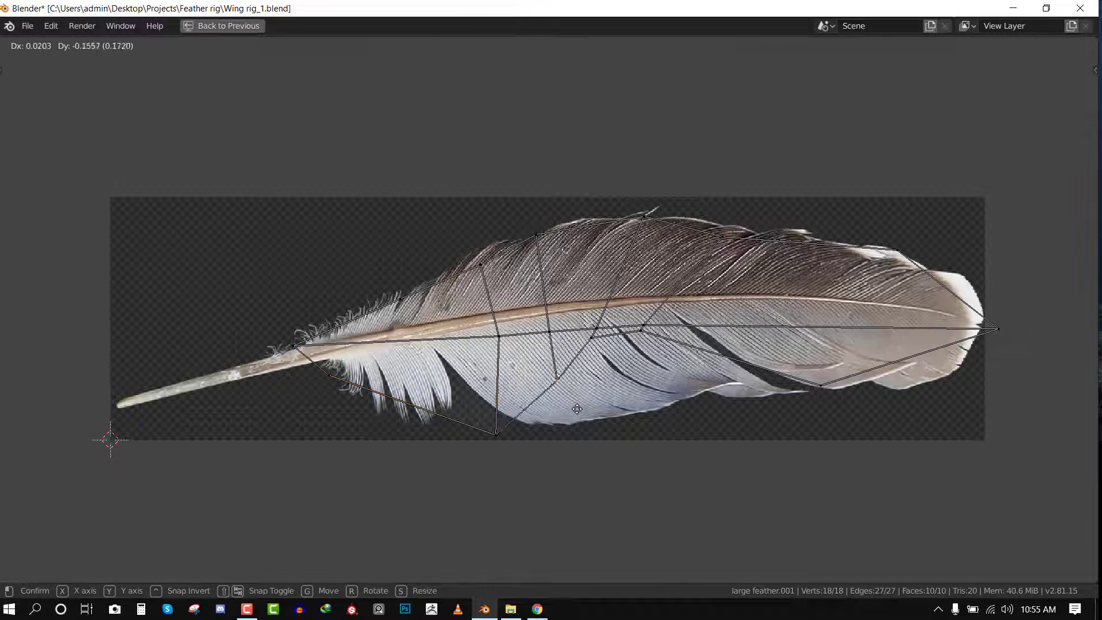
right_click_drag(577, 408, 573, 428)
right_click_drag(594, 342, 637, 419)
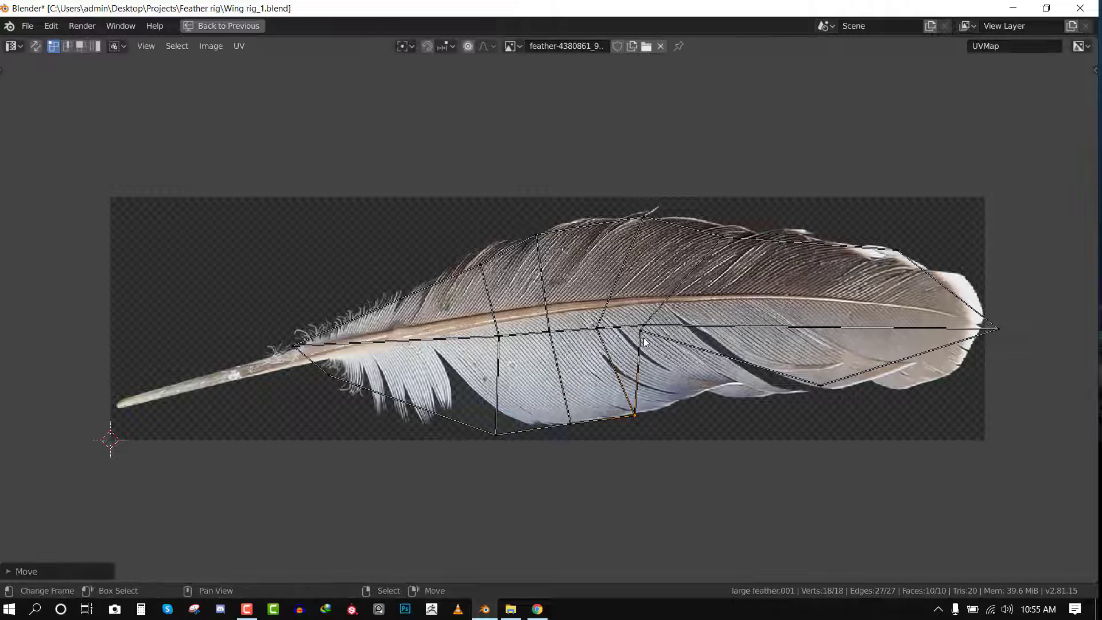
key("g")
left_click(711, 402)
Shift the two UV cross rows nearest the tip further towards the feather tip, keeping their outer vertices on the image's edges.
middle_click_drag(711, 402, 604, 335)
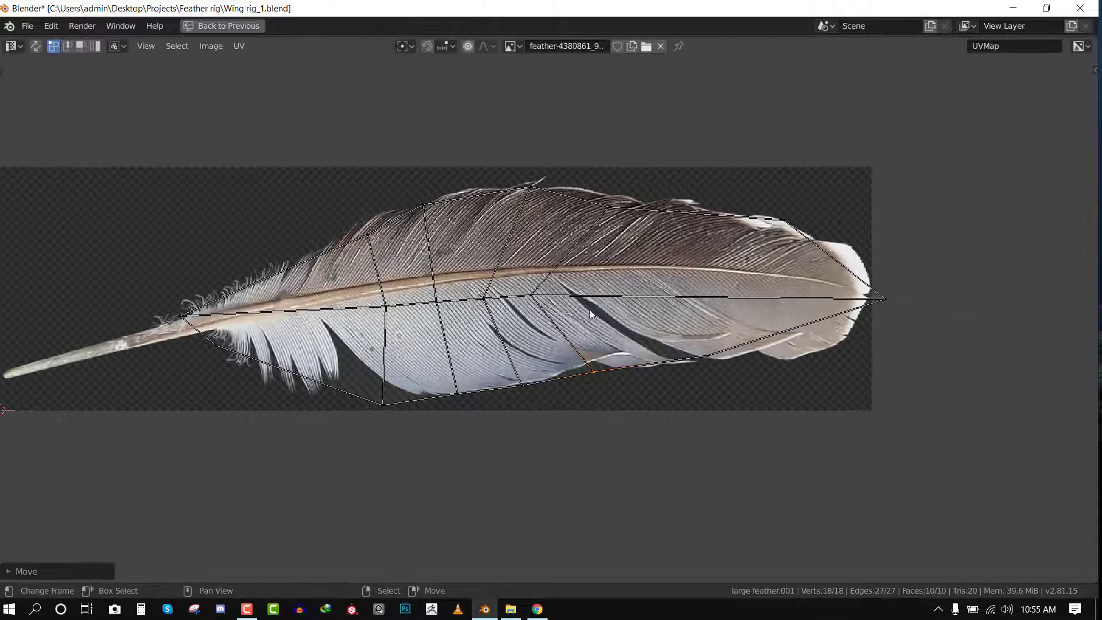
right_click_drag(537, 301, 685, 302)
right_click_drag(615, 212, 688, 205)
right_click_drag(536, 192, 565, 191)
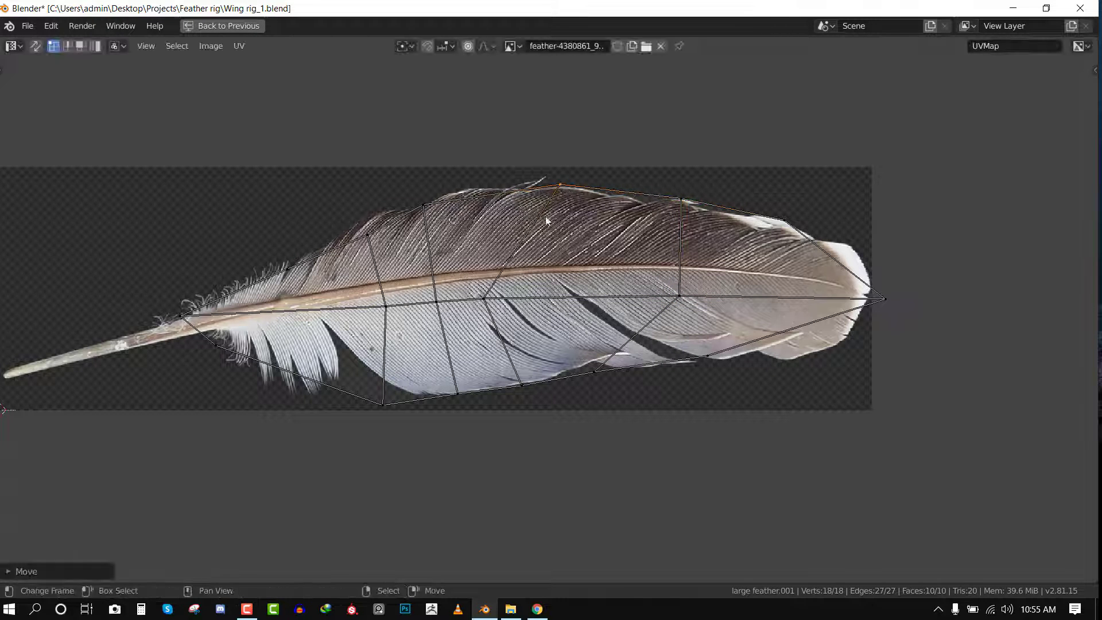
right_click_drag(487, 304, 558, 279)
right_click_drag(527, 390, 558, 383)
right_click_drag(640, 362, 754, 345)
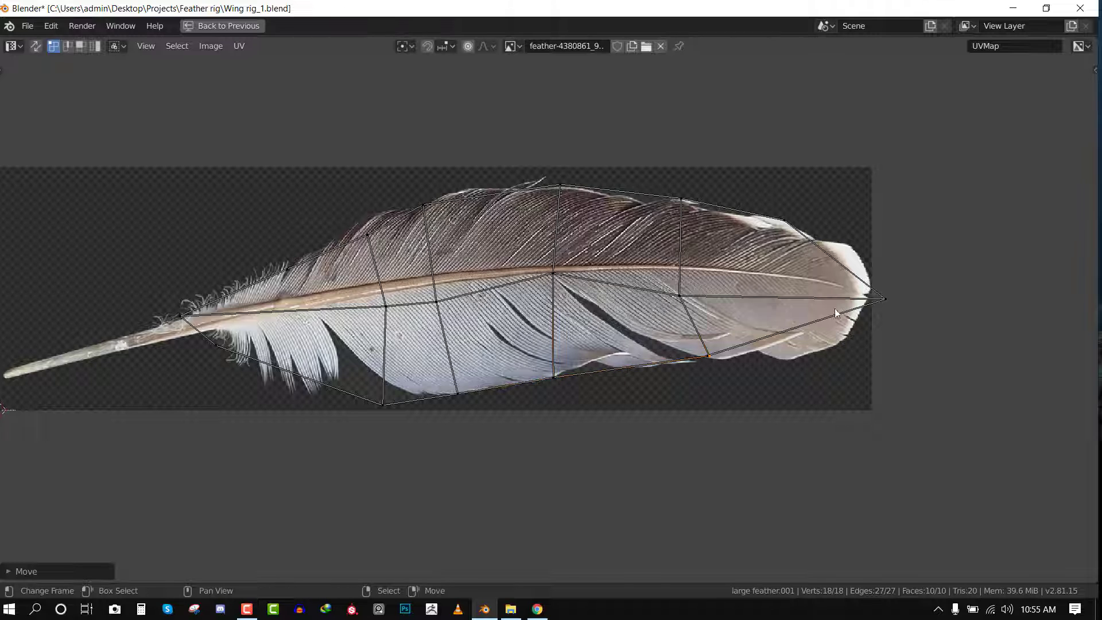
Move the island's tip vertices and neighbouring side vertices slightly outside the outline of the pictured feather tip.
right_click_drag(886, 295, 880, 284)
right_click_drag(707, 360, 840, 352)
right_click_drag(784, 221, 845, 229)
right_click_drag(838, 356, 842, 363)
right_click_drag(717, 358, 718, 369)
right_click_drag(561, 189, 558, 185)
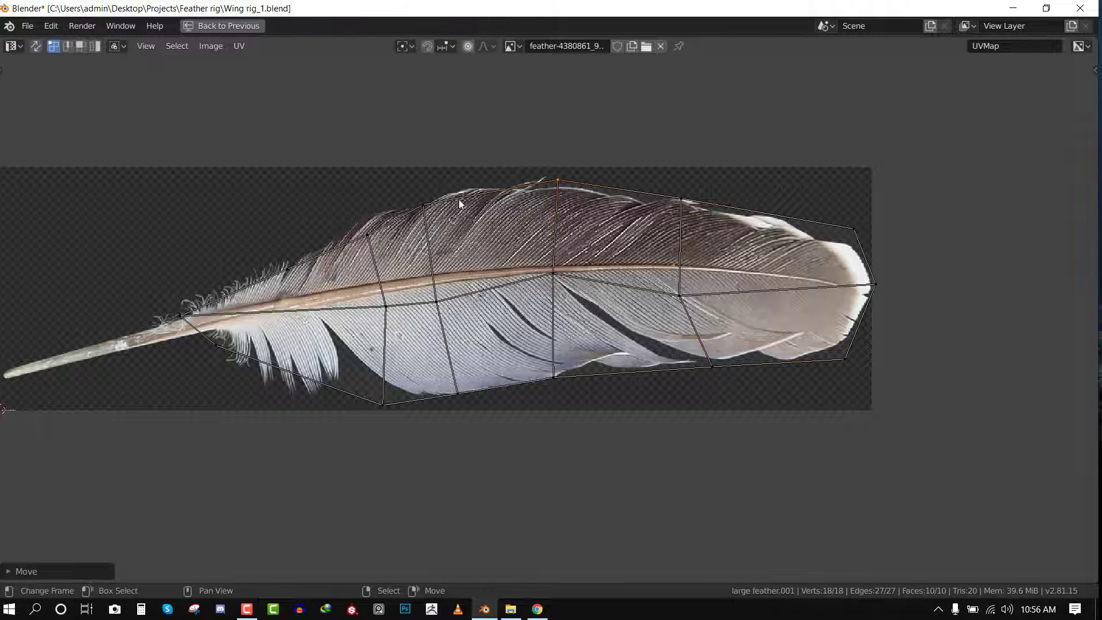
Move the upper-side vertices nearest the base and the base-end vertices outward so the island encloses the vane's fluffy base.
right_click_drag(428, 209, 425, 195)
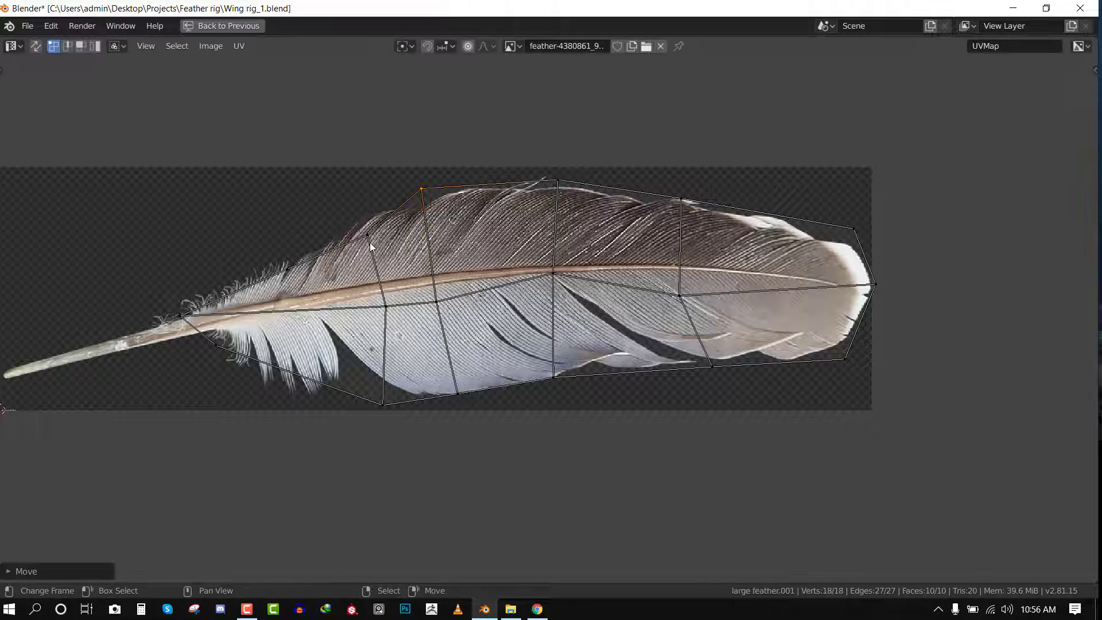
right_click_drag(371, 242, 355, 221)
right_click_drag(192, 312, 179, 294)
right_click_drag(221, 348, 202, 385)
right_click_drag(282, 257, 174, 326)
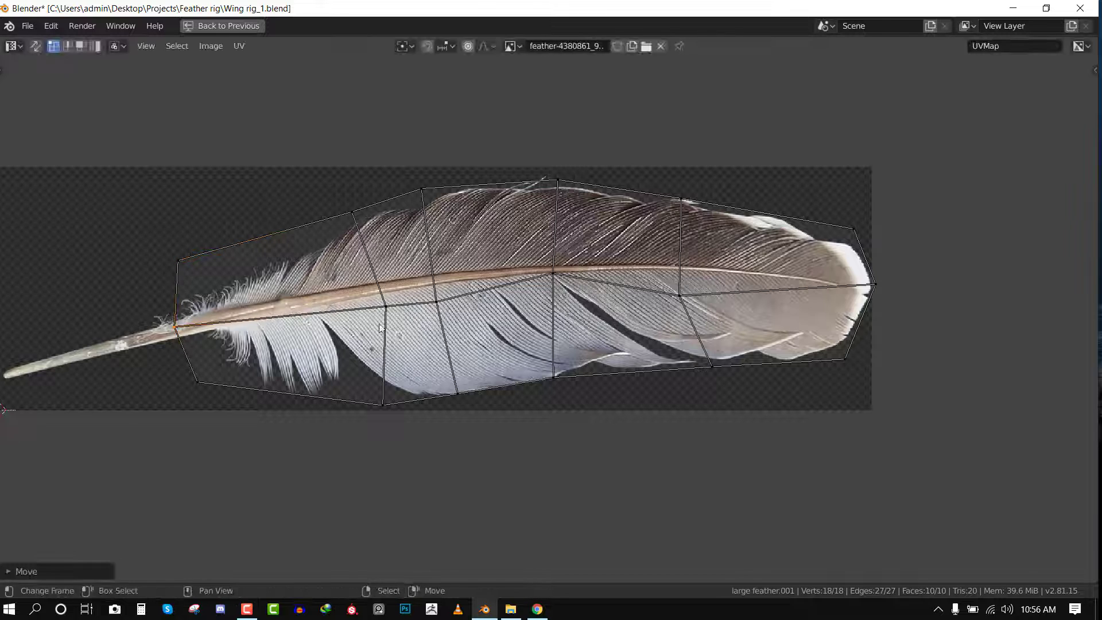
Align the UV island's centre-line vertices with the feather's shaft, from the inner rows to the tip.
right_click_drag(385, 306, 363, 285)
right_click_drag(436, 300, 426, 277)
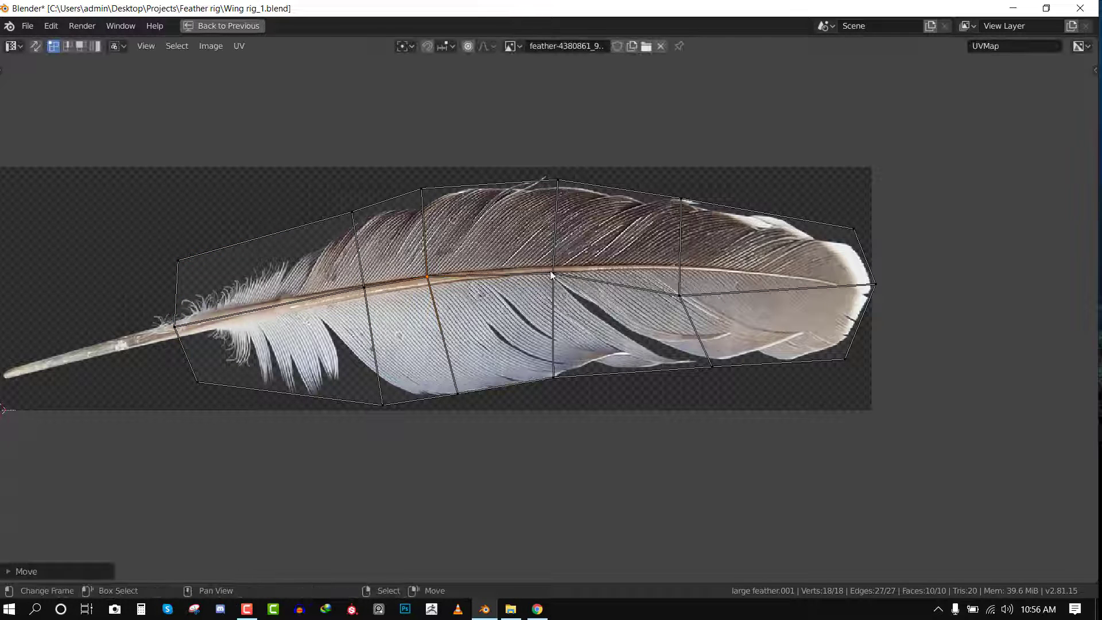
right_click_drag(683, 296, 681, 266)
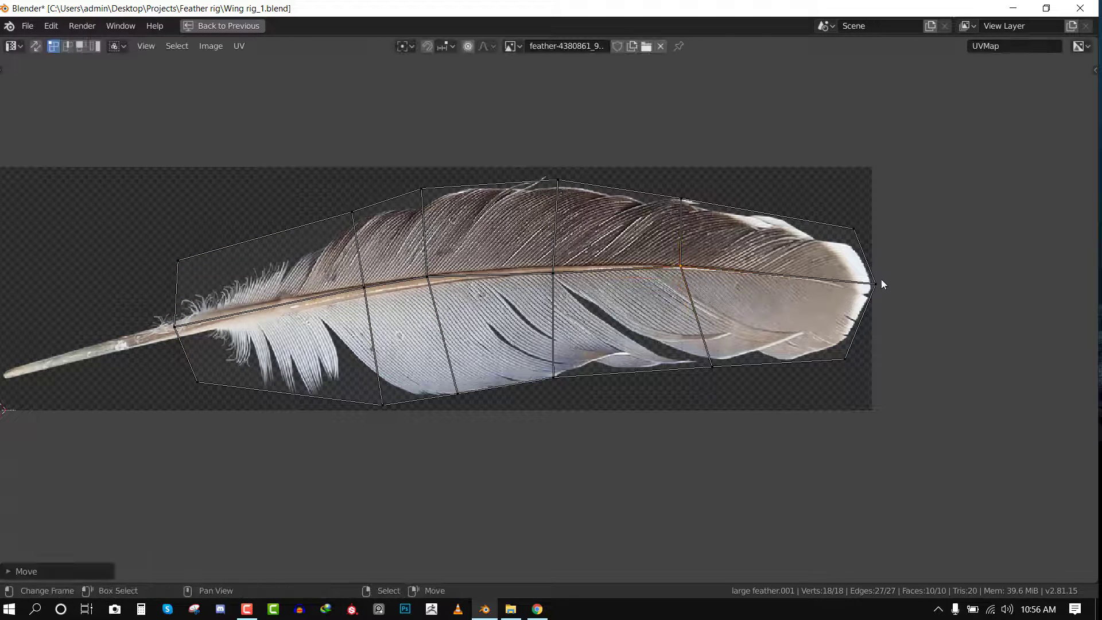
right_click_drag(876, 285, 872, 292)
Return to Object Mode beside the 3D view, hide the feather's wireframe lines, and set the solid shading colour to Texture.
key("ctrl+space")
key("Tab")
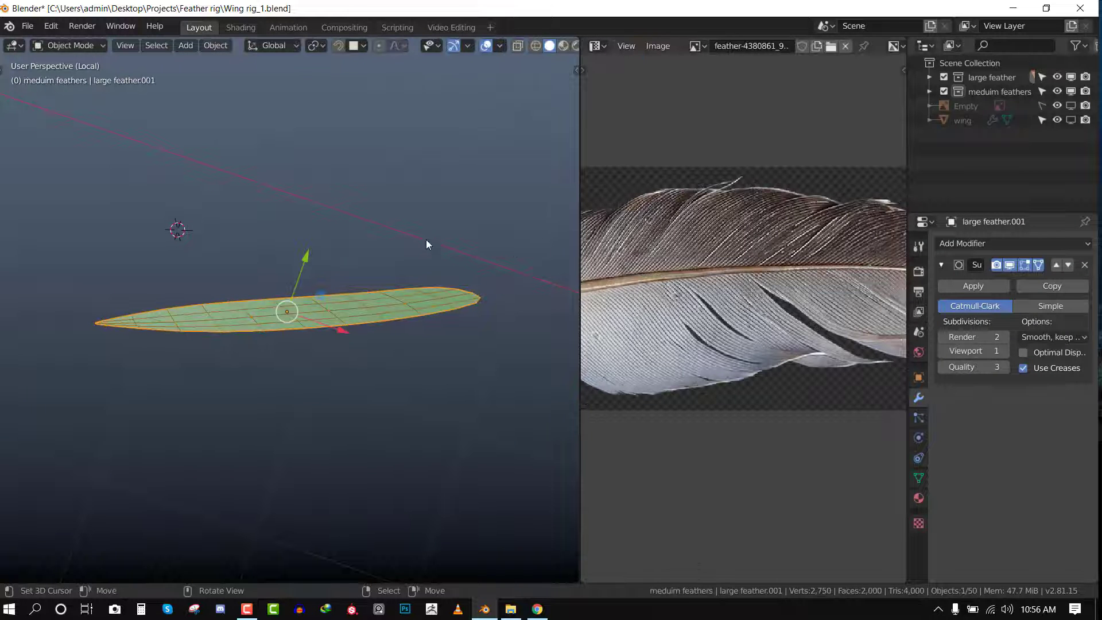
key("w")
left_click(508, 148)
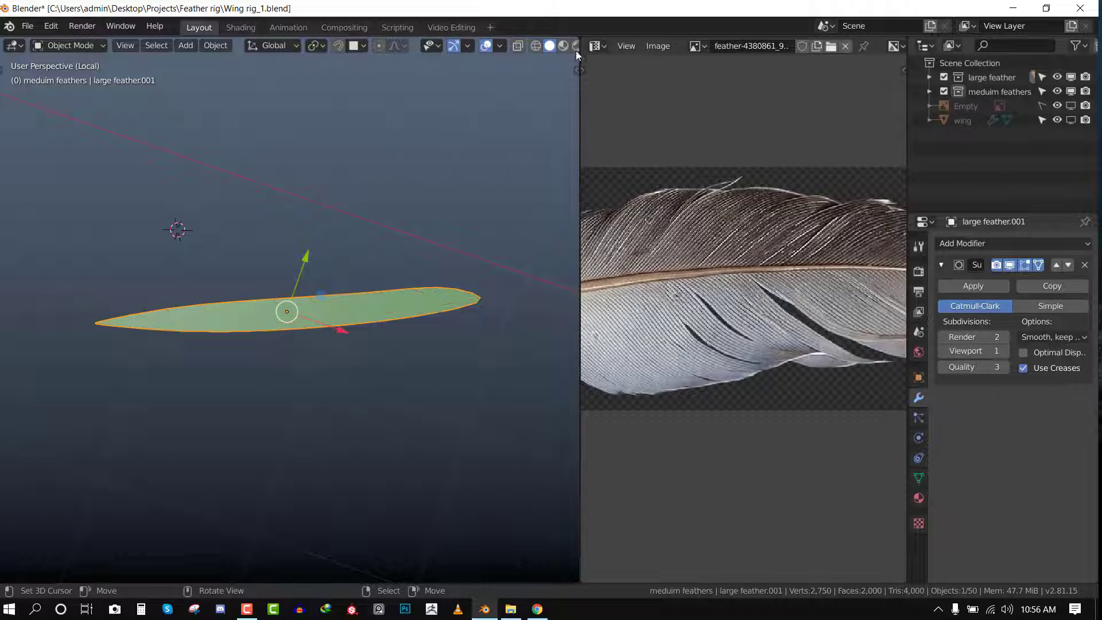
scroll(391, 47, "down", 1)
left_click(567, 45)
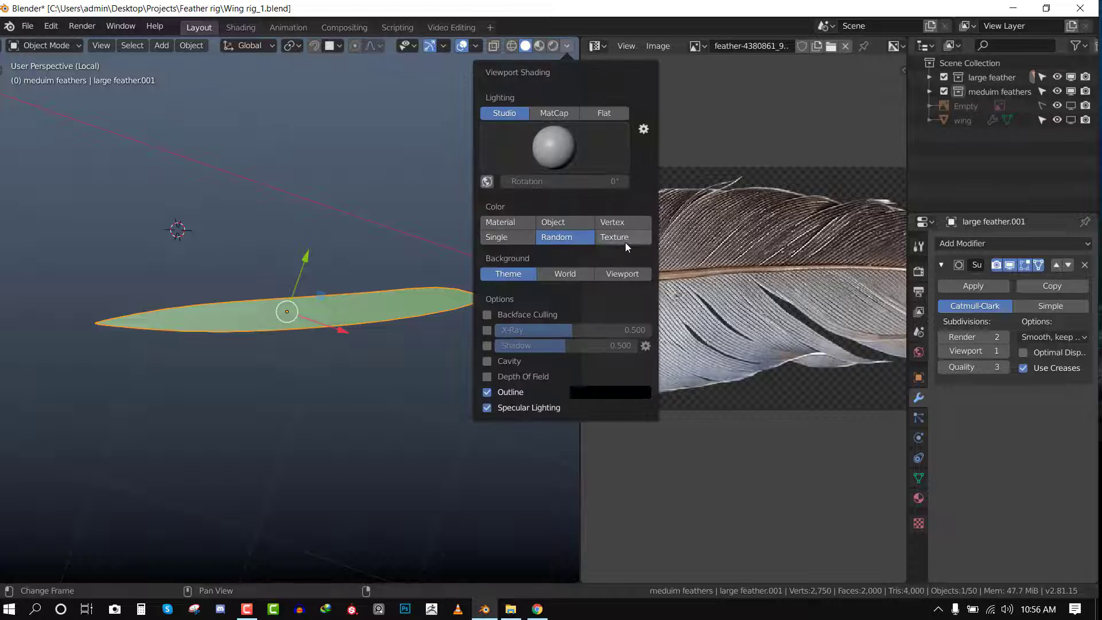
left_click(628, 235)
Leave local view to show the whole wing and select the textured outermost large feather.
middle_click_drag(275, 298, 355, 337)
key("KP_Divide")
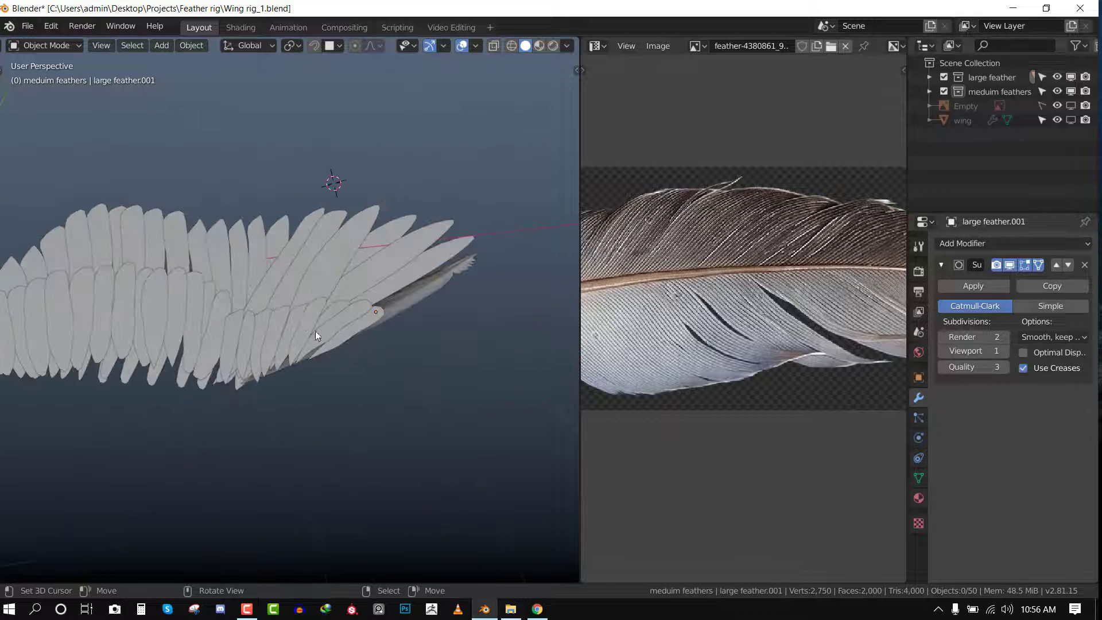
scroll(314, 330, "up", 5)
left_click_drag(471, 312, 237, 326)
right_click(247, 309)
middle_click_drag(247, 309, 380, 340)
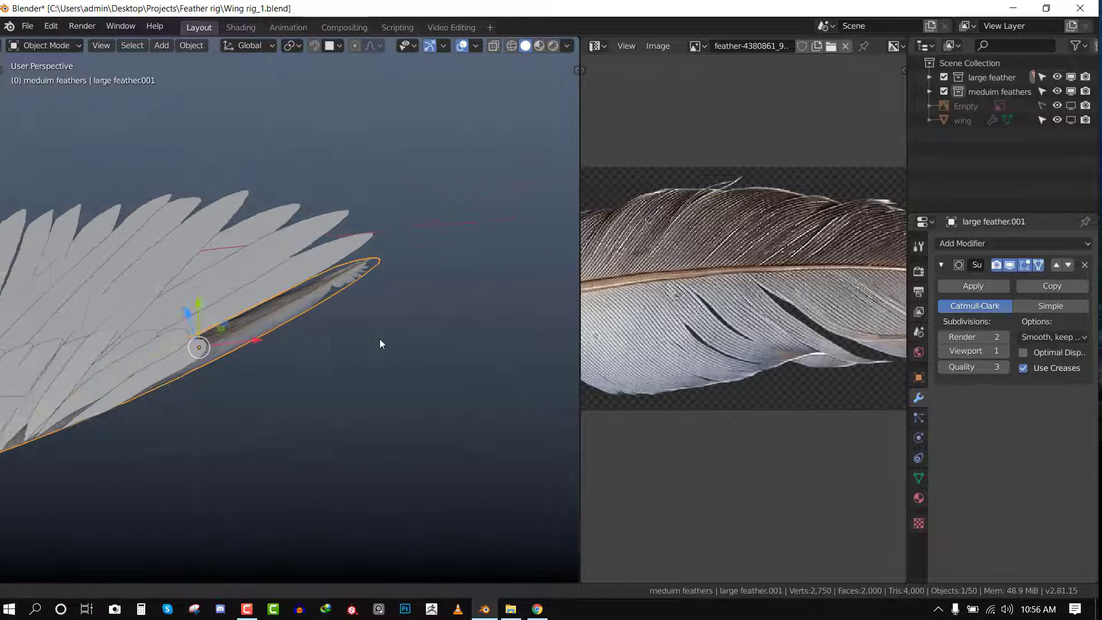
middle_click_drag(258, 335, 395, 361, "shift")
Unwrap the outermost feather's mesh again and lay its UV island horizontally over the middle of the feather image.
key("Tab")
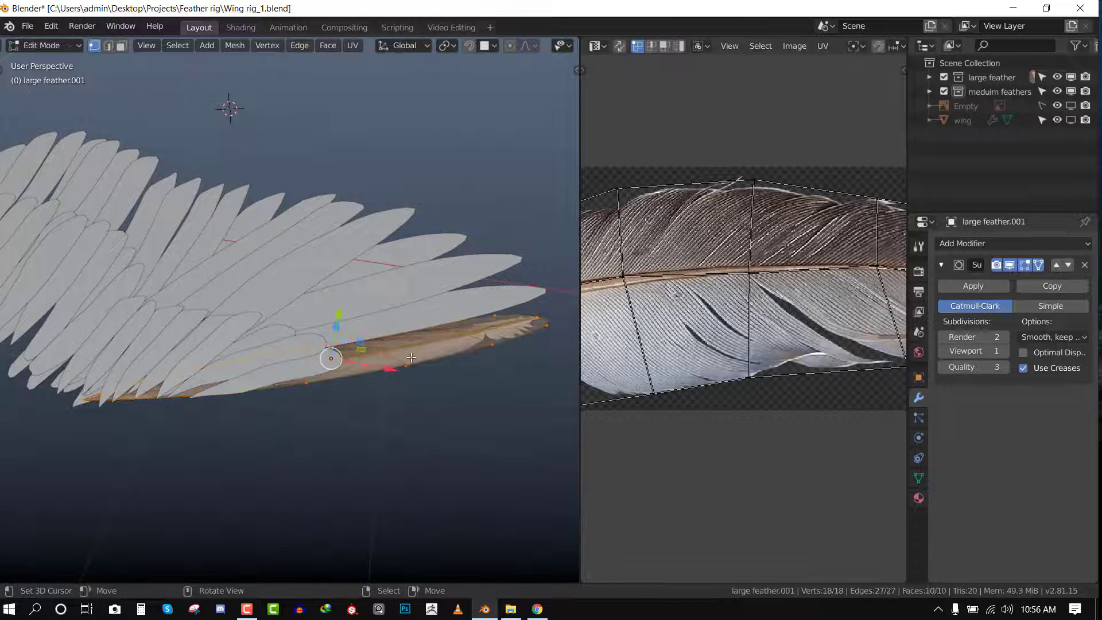
scroll(716, 333, "down", 3)
key("ctrl+space")
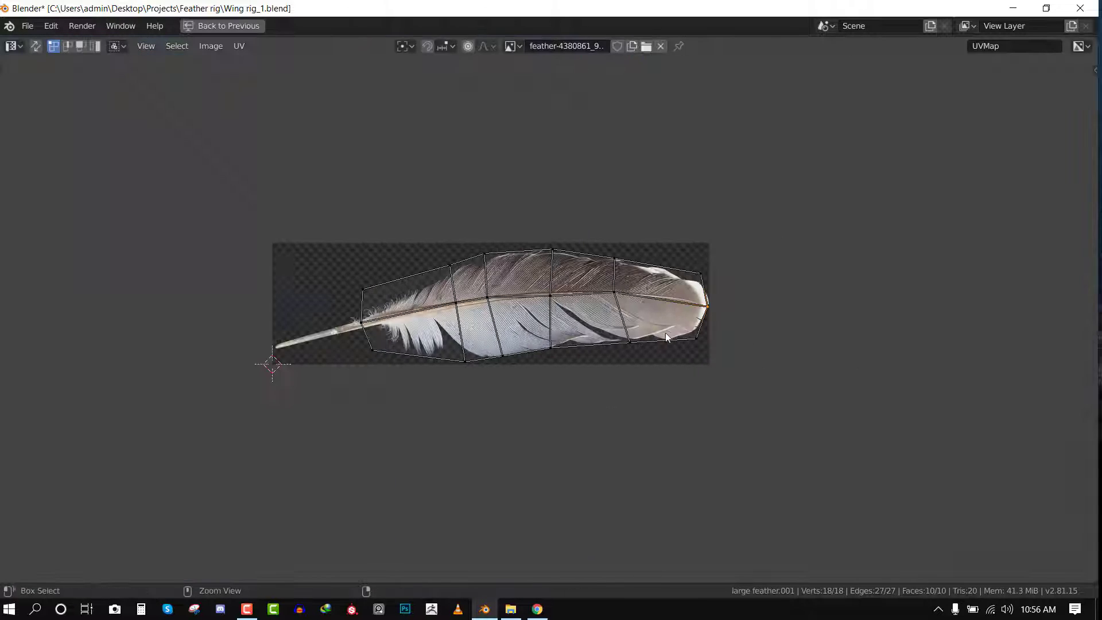
scroll(449, 335, "up", 4)
key("u")
left_click(457, 327)
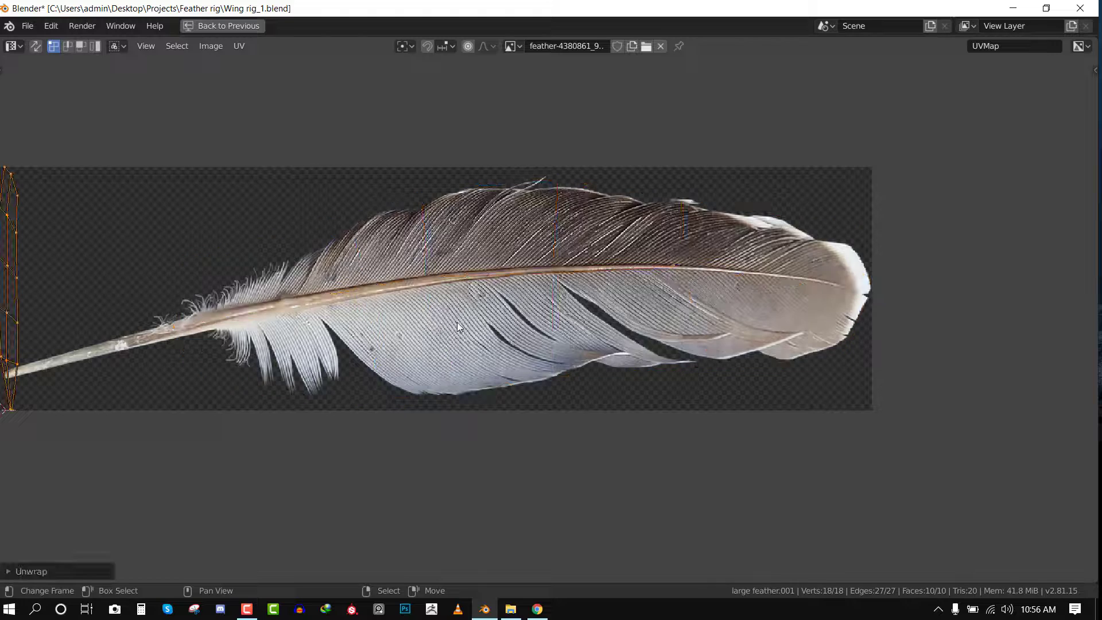
key("g")
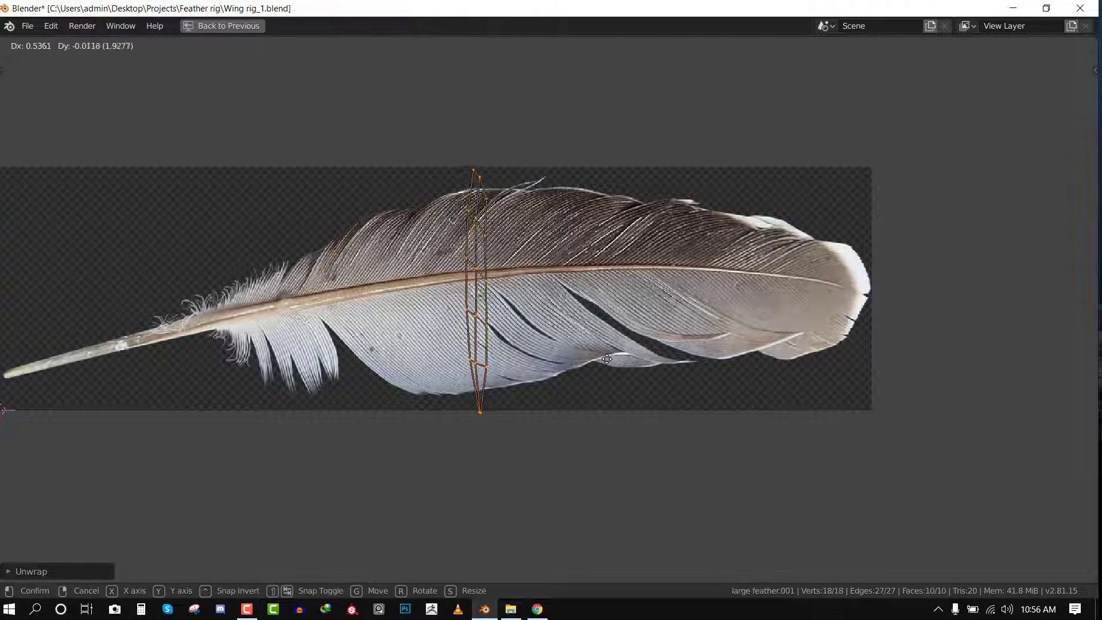
left_click(550, 359)
key("r")
left_click(614, 236)
key("ctrl+space")
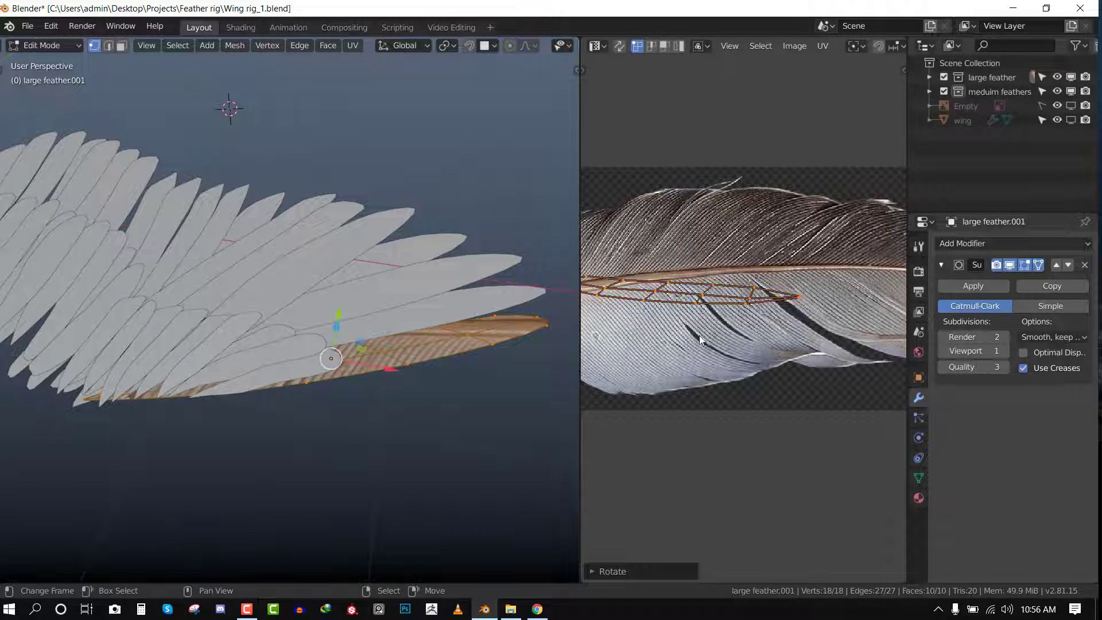
Try moving the UV vertices at one end of the island to identify which feather end they belong to.
scroll(749, 318, "down", 1)
right_click(786, 300)
key("g")
left_click(876, 240)
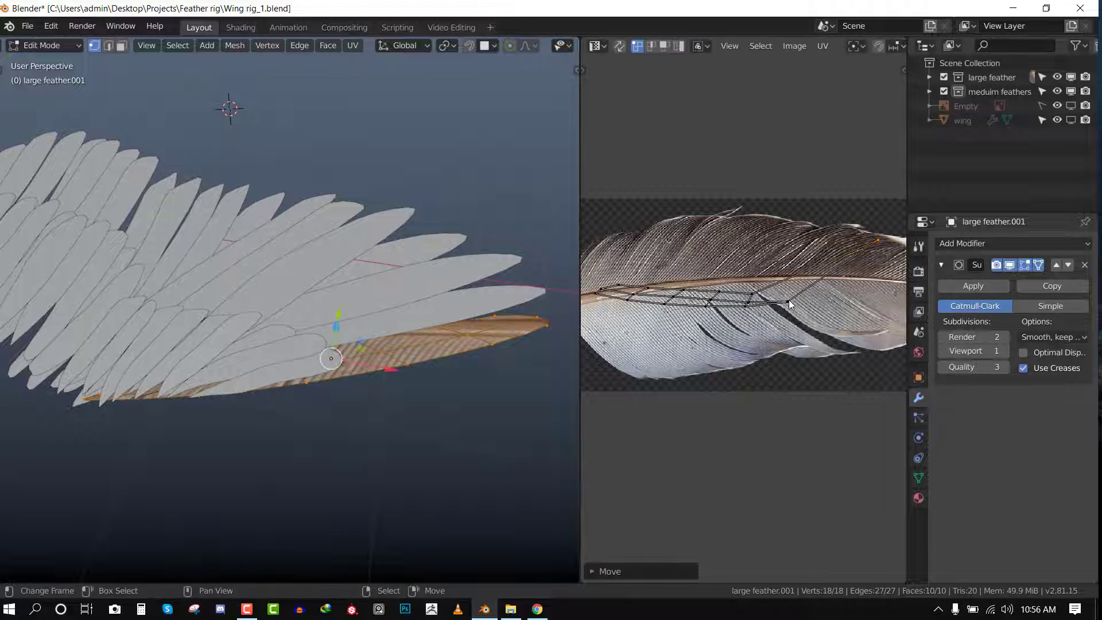
mouse_move(788, 300)
right_mouse_down()
mouse_move(854, 280)
mouse_move(752, 326)
mouse_move(804, 301)
right_mouse_up()
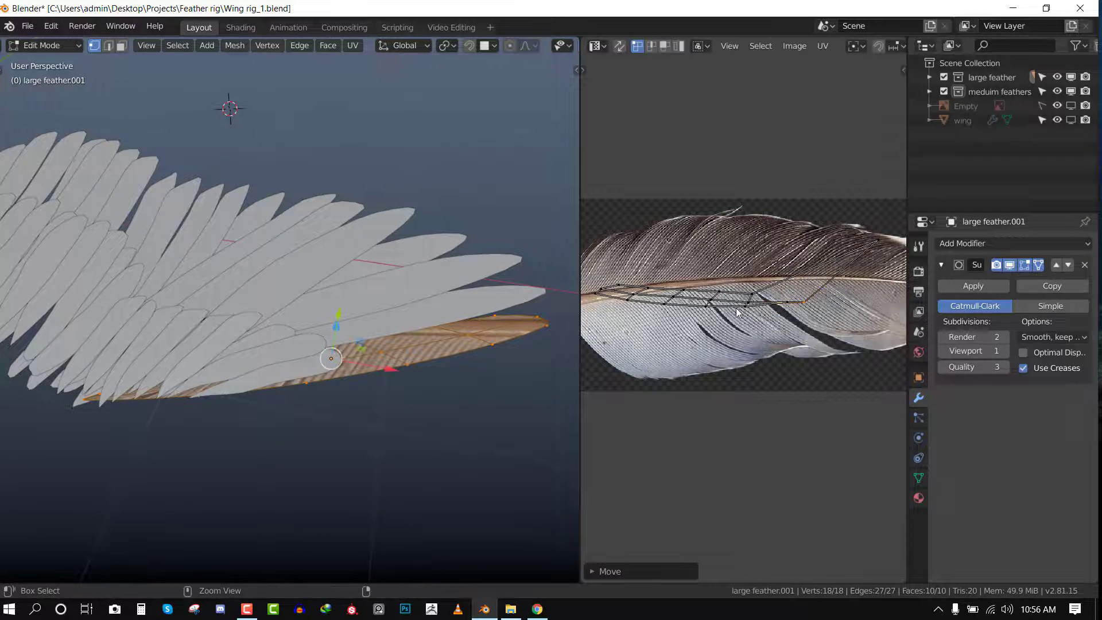
Rotate the whole UV island by half a turn so its two ends swap over the feather image.
key("ctrl+space")
scroll(654, 298, "up", 2)
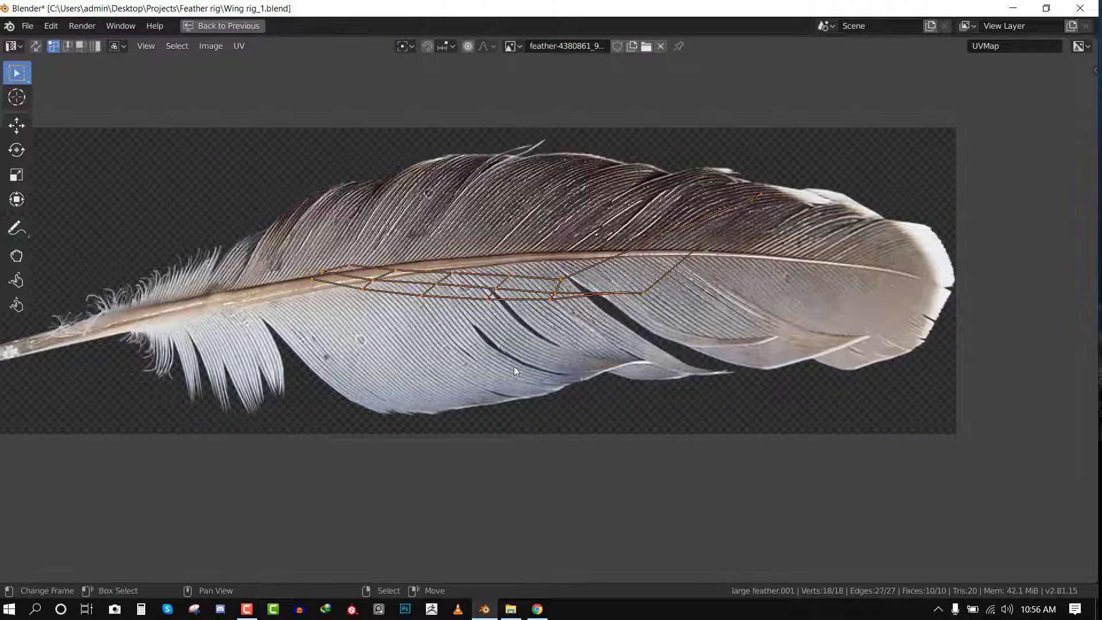
key("g")
left_click(611, 281)
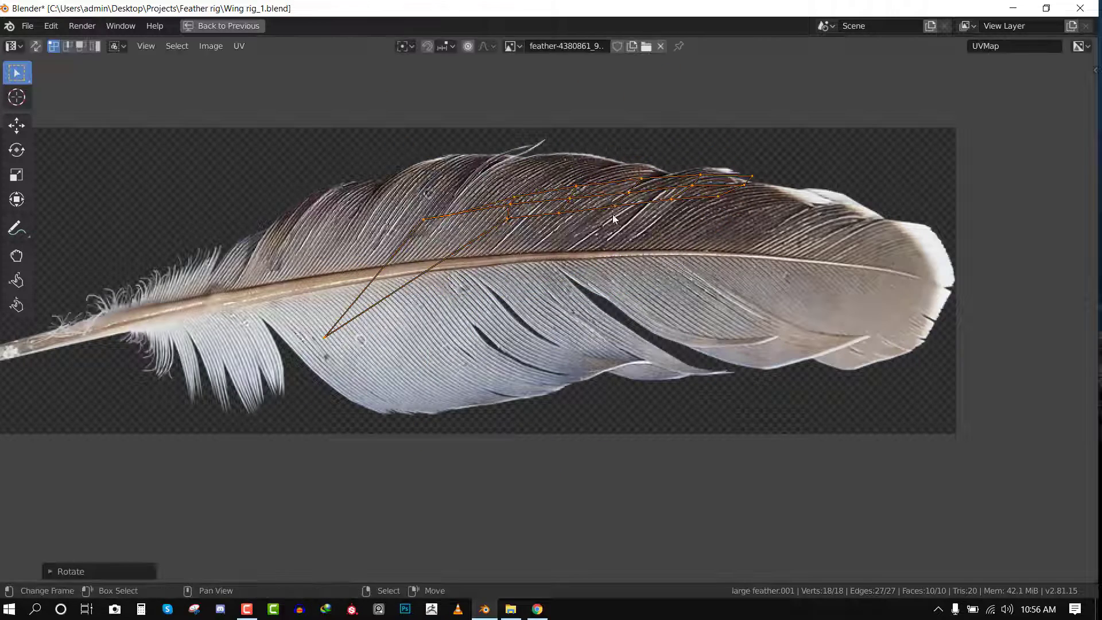
Move the island's tip vertices around the pictured feather tip and the adjacent side vertices out to the vane's edges.
right_click_drag(718, 254, 960, 302)
right_click_drag(749, 232, 931, 213)
right_click_drag(705, 241, 720, 165)
right_click_drag(669, 262, 664, 388)
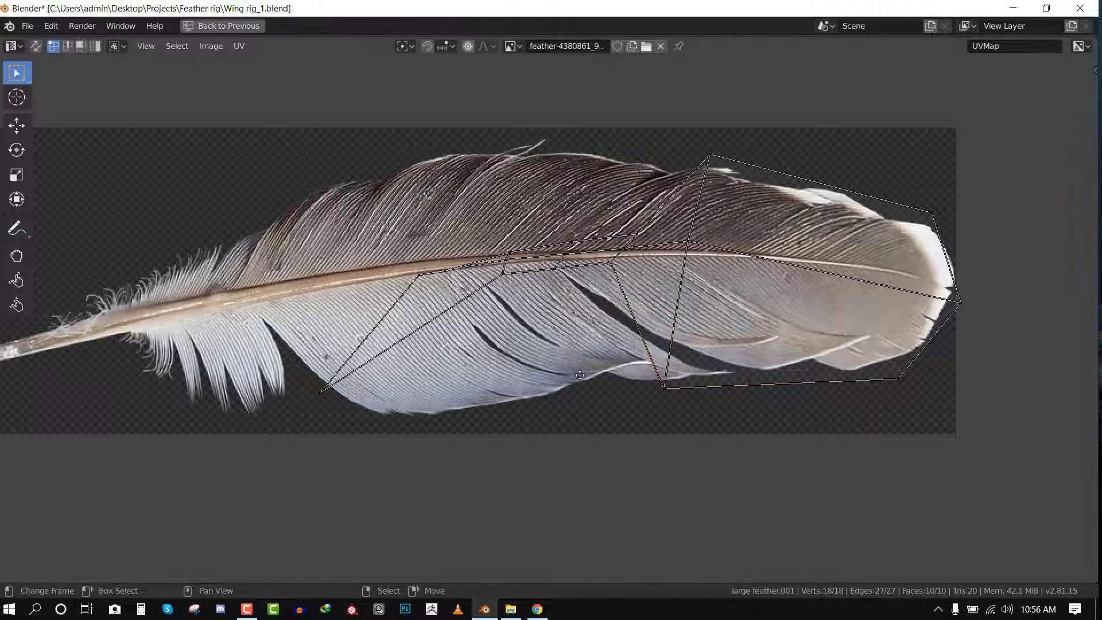
right_click_drag(610, 263, 583, 402)
Move the base vertices towards the quill and the remaining upper-side vertices just above the vane's dark upper edge.
right_click_drag(376, 270, 117, 280)
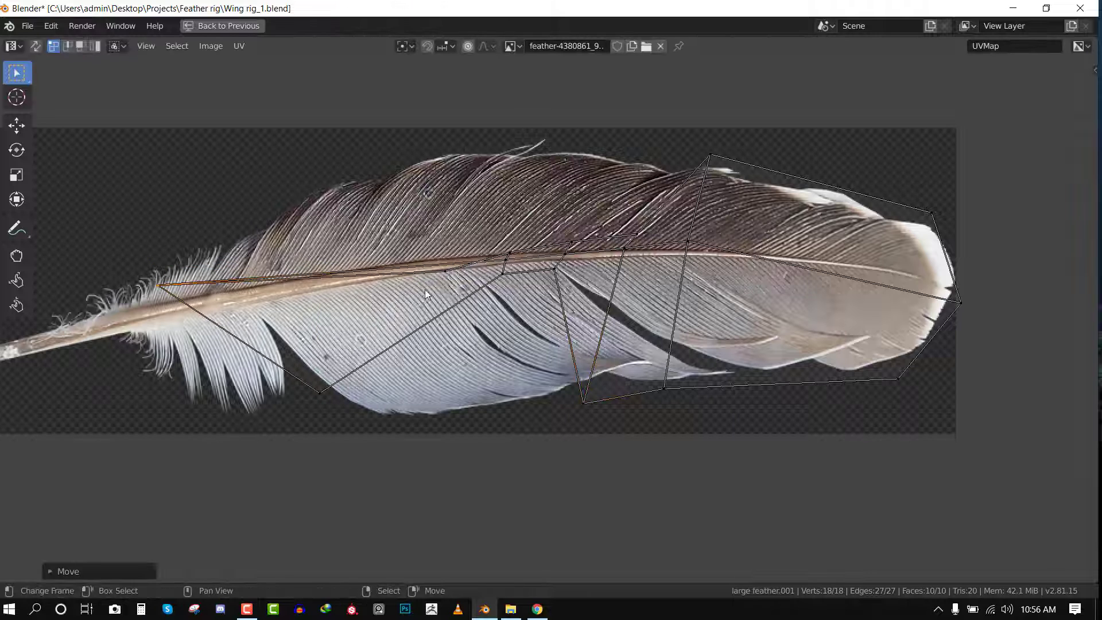
right_click_drag(422, 281, 125, 221)
right_click_drag(513, 248, 287, 153)
right_click_drag(571, 237, 408, 134)
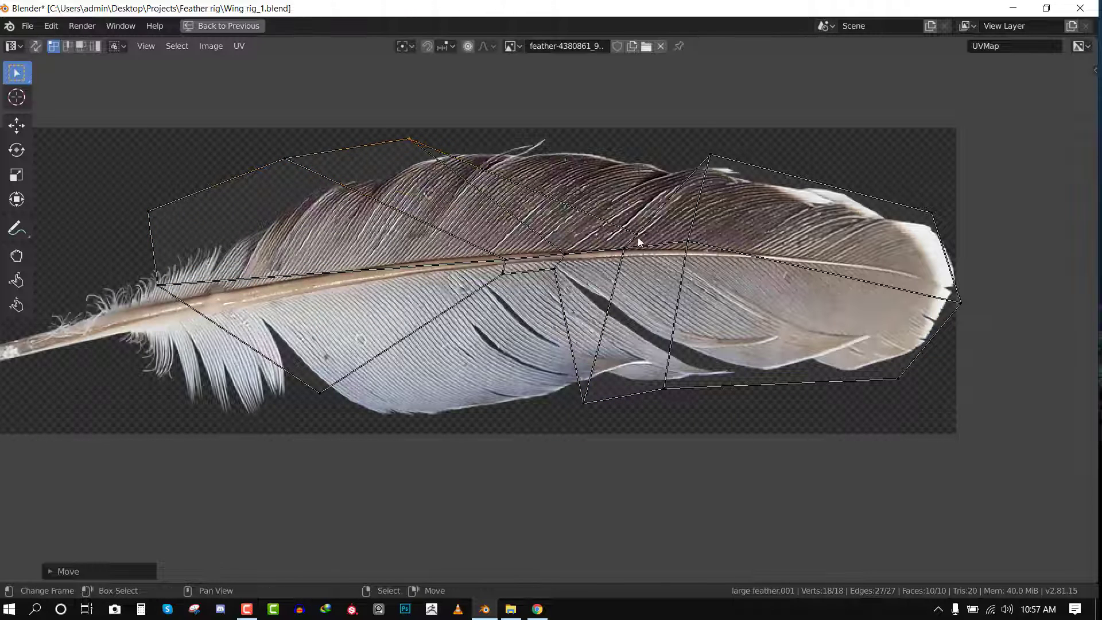
right_click_drag(637, 237, 528, 142)
Move the remaining lower-side vertices to the vane's lower edge and gather the base-end vertices where the vane meets the quill.
right_click_drag(554, 266, 533, 403)
right_click_drag(502, 278, 463, 417)
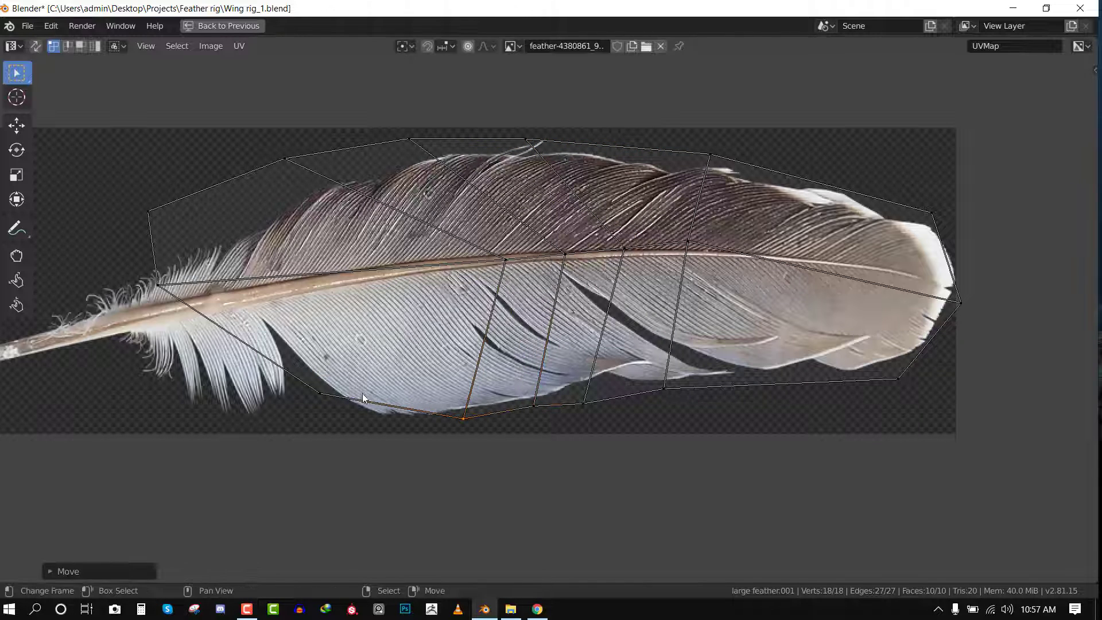
right_click_drag(320, 396, 112, 343)
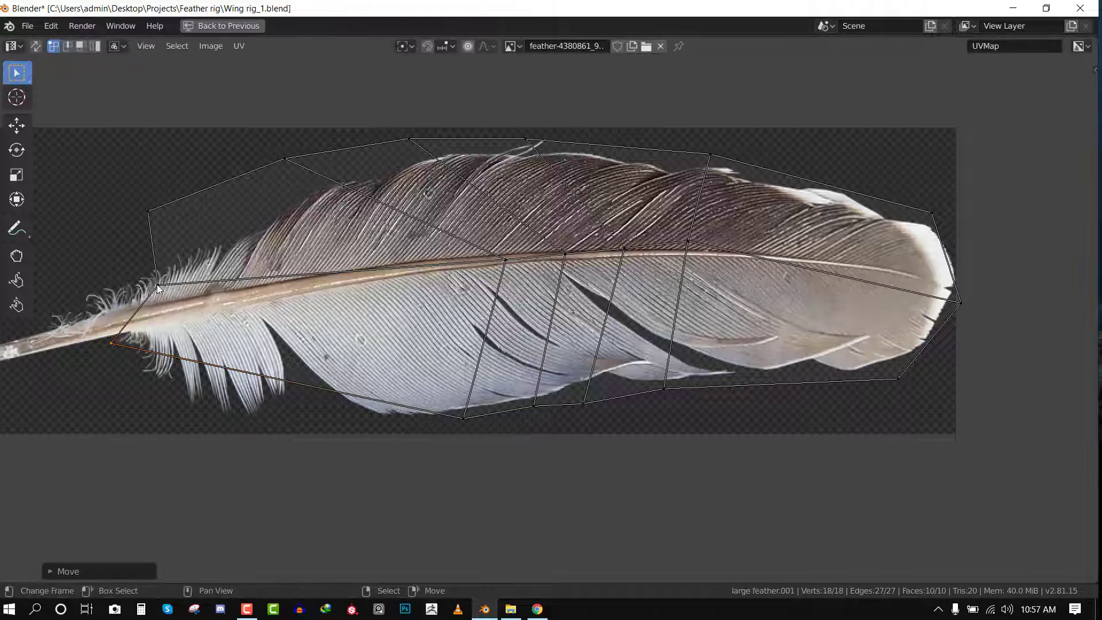
right_click_drag(156, 284, 112, 321)
right_click_drag(148, 212, 100, 287)
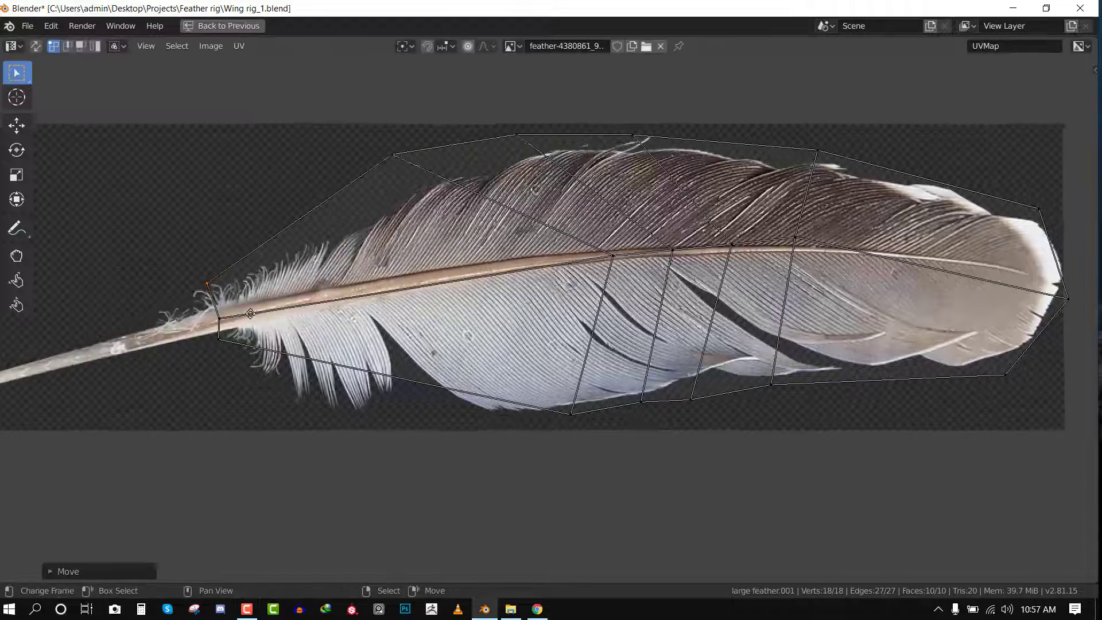
middle_click_drag(26, 342, 162, 327)
scroll(162, 332, "down", 1)
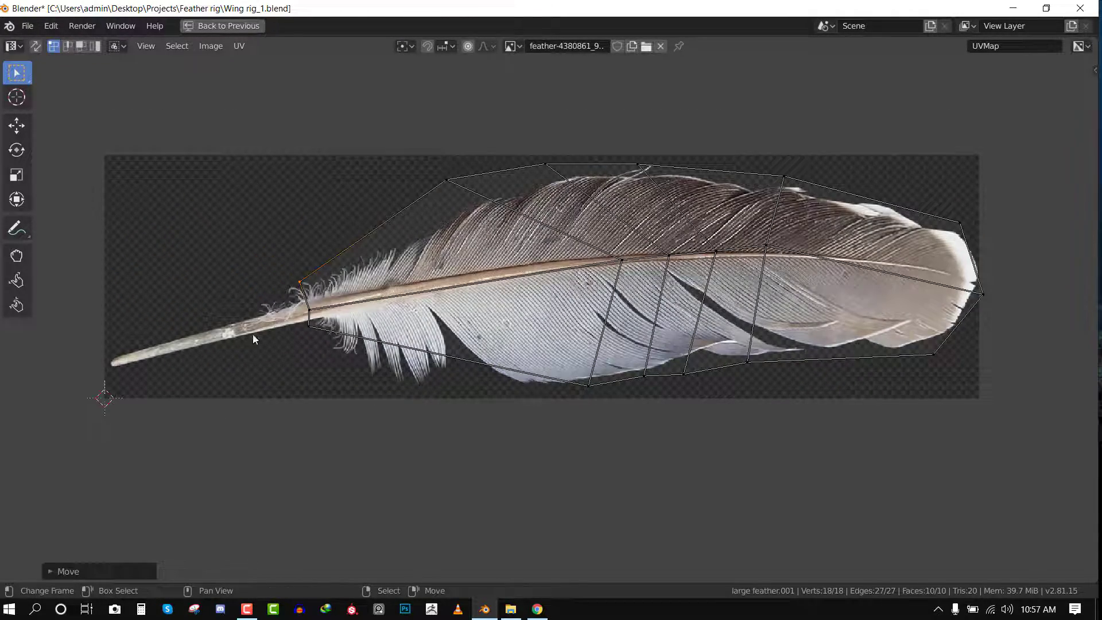
scroll(253, 338, "up", 1)
right_click_drag(239, 275, 227, 281)
Place the cross row nearest the base across the vane, with its centre vertex on the shaft and outer vertices outside the edges.
right_click_drag(427, 148, 418, 182)
right_click_drag(642, 247, 453, 276)
right_click_drag(598, 402, 366, 402)
right_click_drag(453, 276, 419, 278)
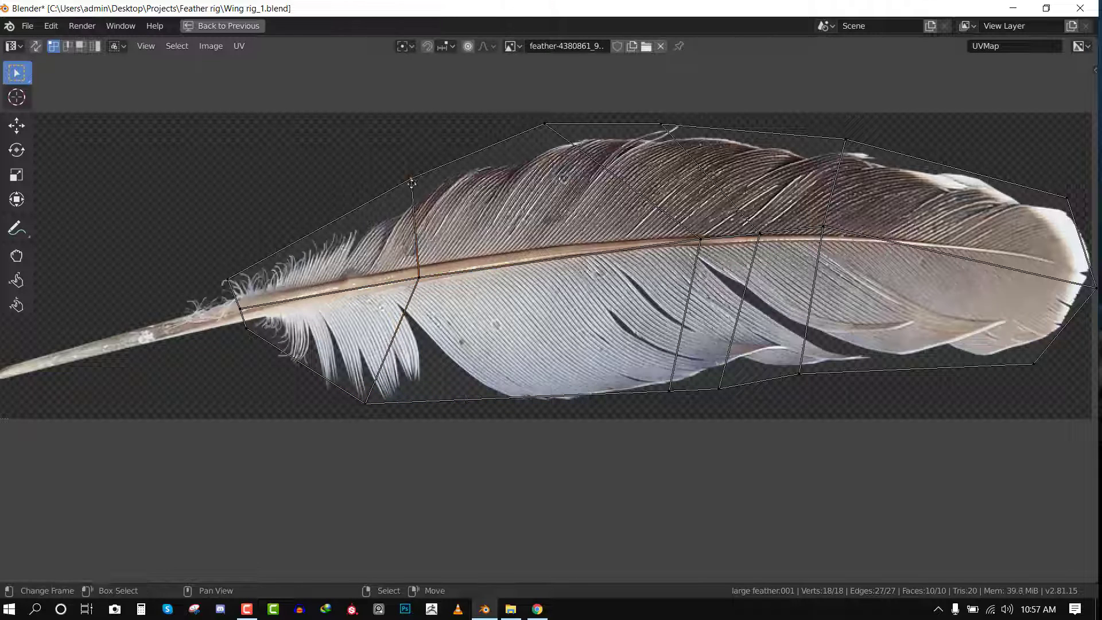
right_click_drag(412, 183, 391, 187)
Shift the middle cross rows' UV vertices towards the base, keeping centre vertices on the shaft and outer ones outside the vane.
right_click_drag(707, 232, 568, 249)
right_click_drag(665, 395, 554, 407)
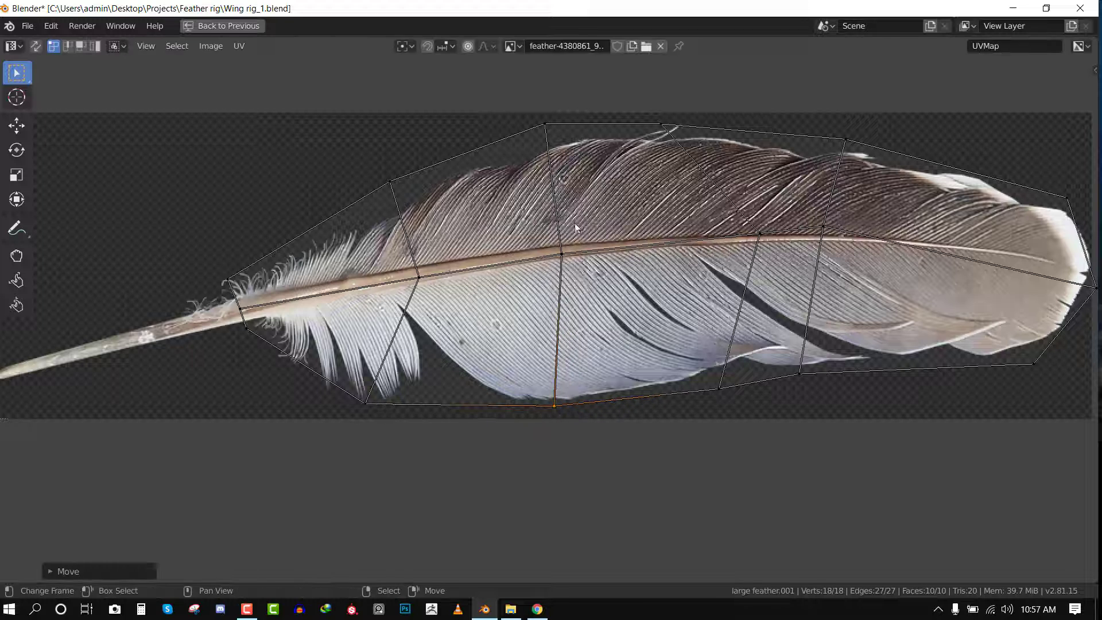
right_click_drag(548, 124, 517, 138)
right_click_drag(758, 232, 688, 241)
right_click_drag(844, 139, 823, 141)
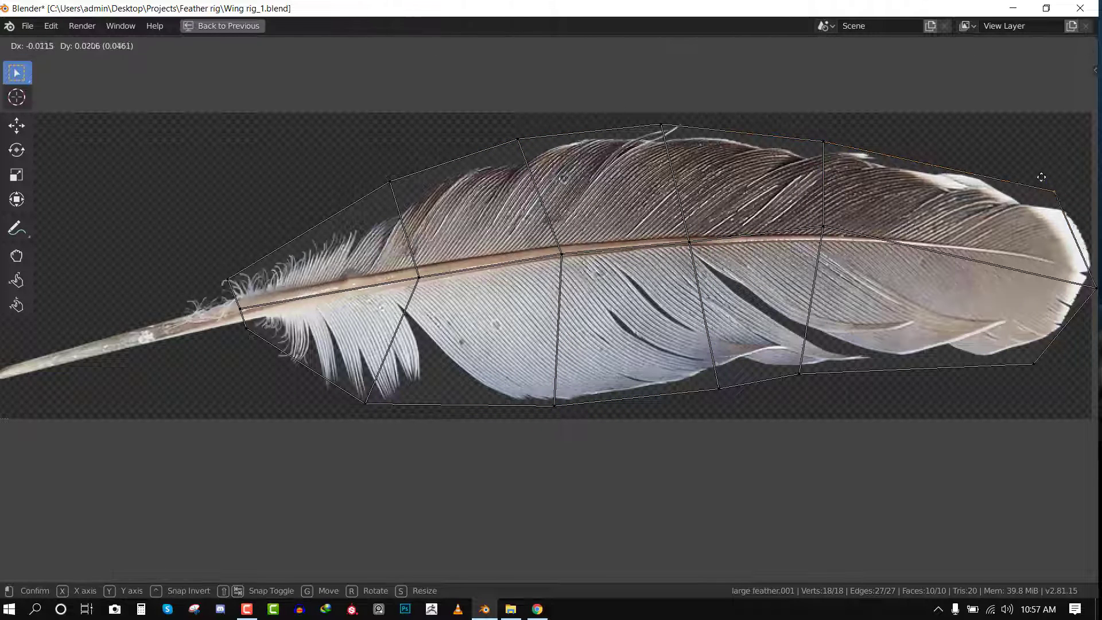
Adjust the three UV vertices around the feather tip and the lower ends of the two cross rows nearest it.
right_click_drag(1067, 198, 1042, 177)
middle_click_drag(1087, 289, 1010, 281)
right_click_drag(1011, 282, 1015, 254)
right_click_drag(976, 357, 1000, 345)
right_click_drag(723, 366, 763, 364)
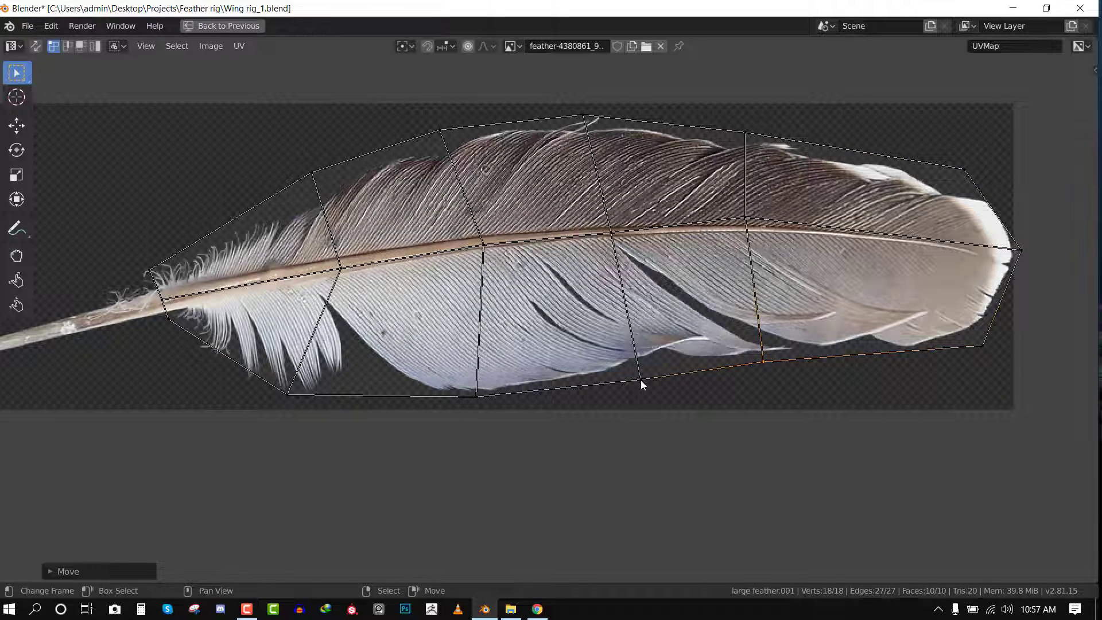
right_click_drag(640, 380, 601, 375)
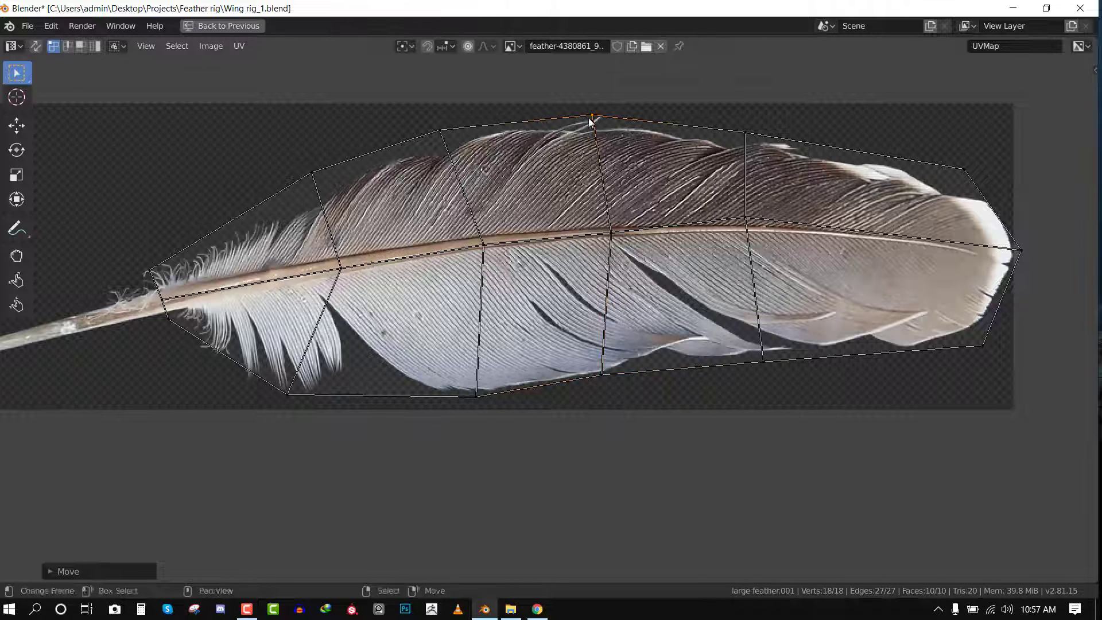
Restore the split layout and pull the island's three tip vertices inward, inside the white edge of the pictured feather tip.
key("ctrl+space")
key("Tab")
middle_click_drag(469, 387, 466, 333)
middle_click_drag(450, 331, 473, 312)
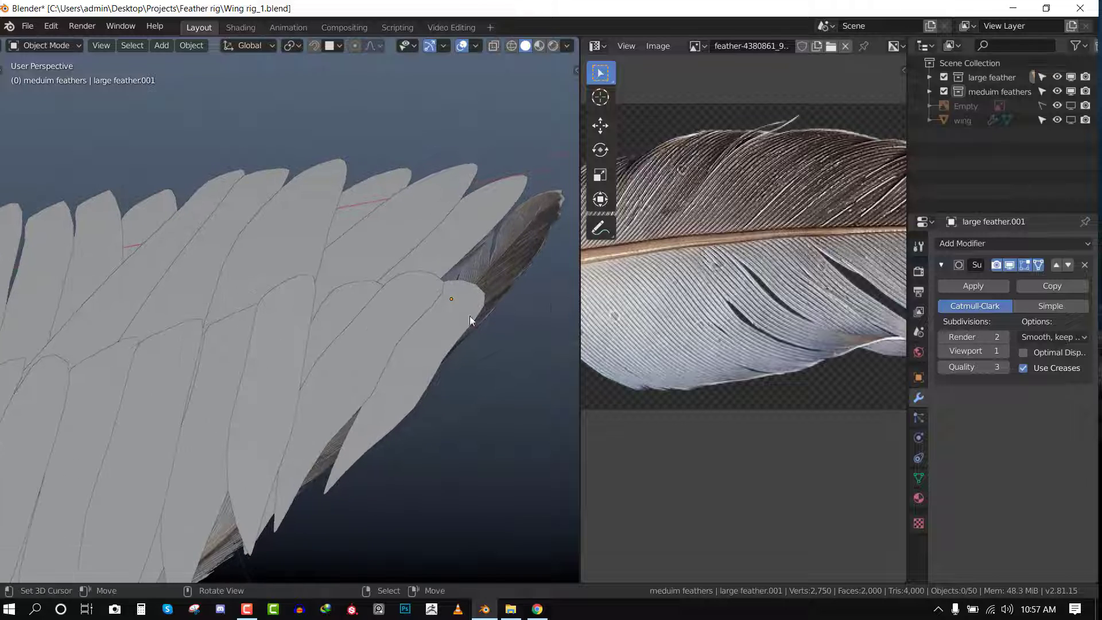
key("Tab")
scroll(843, 267, "down", 5)
middle_click_drag(829, 292, 760, 278)
scroll(878, 263, "up", 4)
middle_click_drag(864, 264, 797, 274)
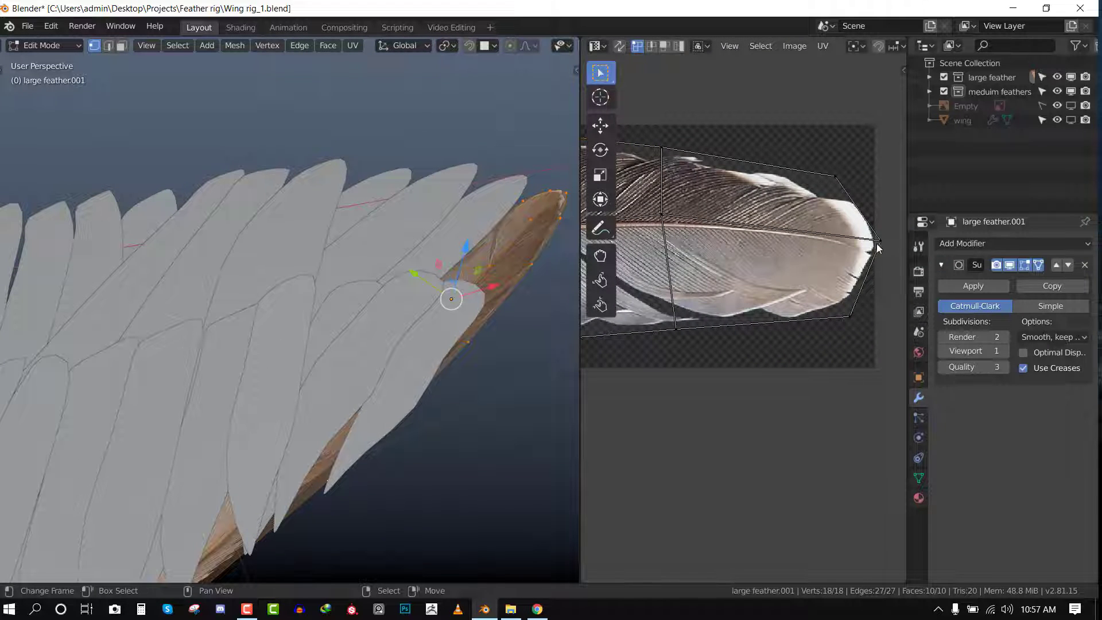
right_click_drag(876, 243, 852, 240)
right_click_drag(847, 319, 824, 296)
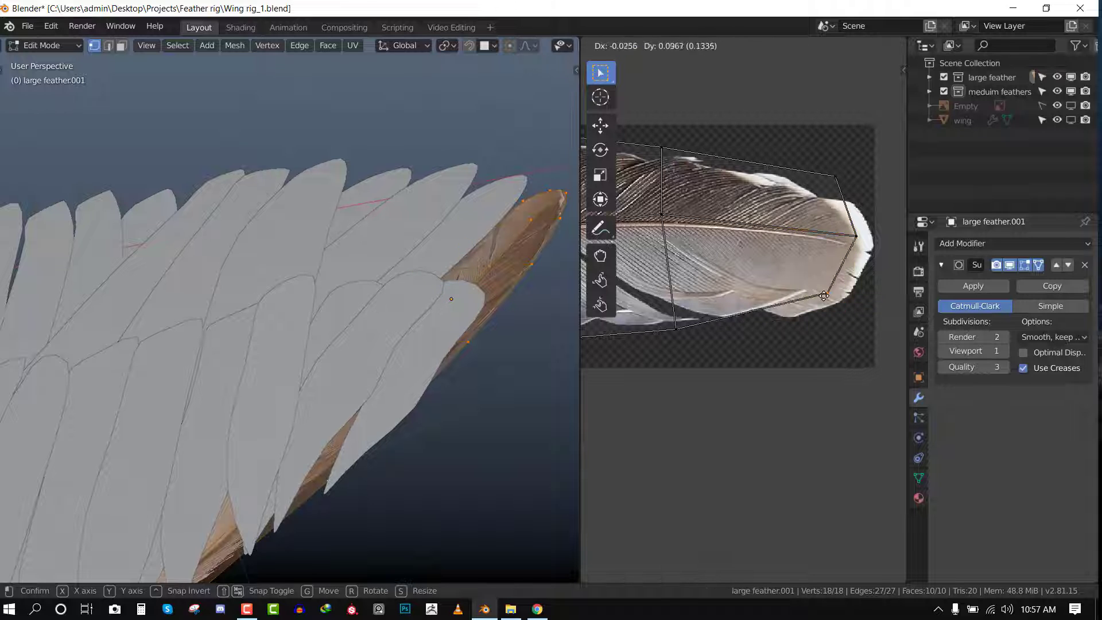
right_click_drag(834, 175, 823, 203)
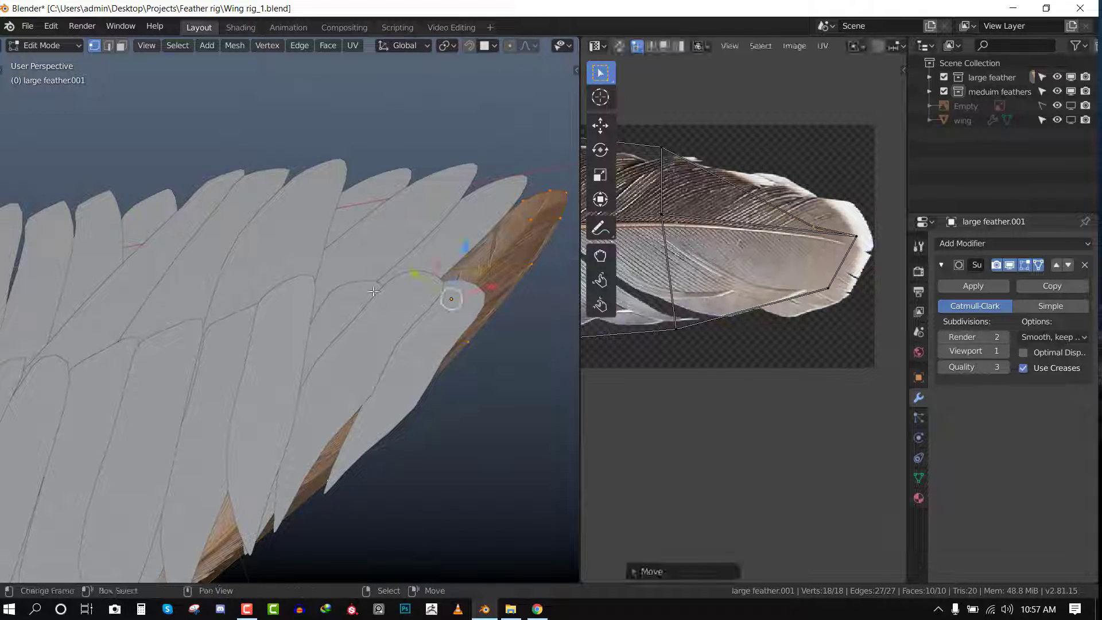
Return to Object Mode, deselect everything and save the file.
key("Tab")
key("alt+a")
scroll(418, 303, "down", 4)
middle_click_drag(356, 335, 376, 276)
scroll(391, 376, "up", 2)
key("ctrl+s")
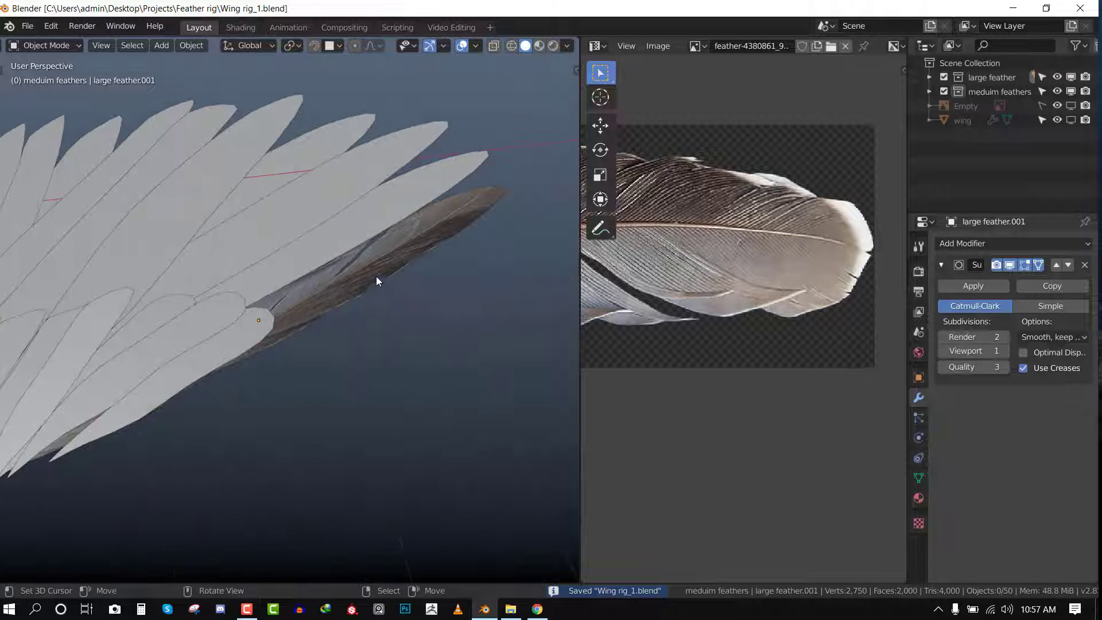
left_click(378, 279)
key("Tab")
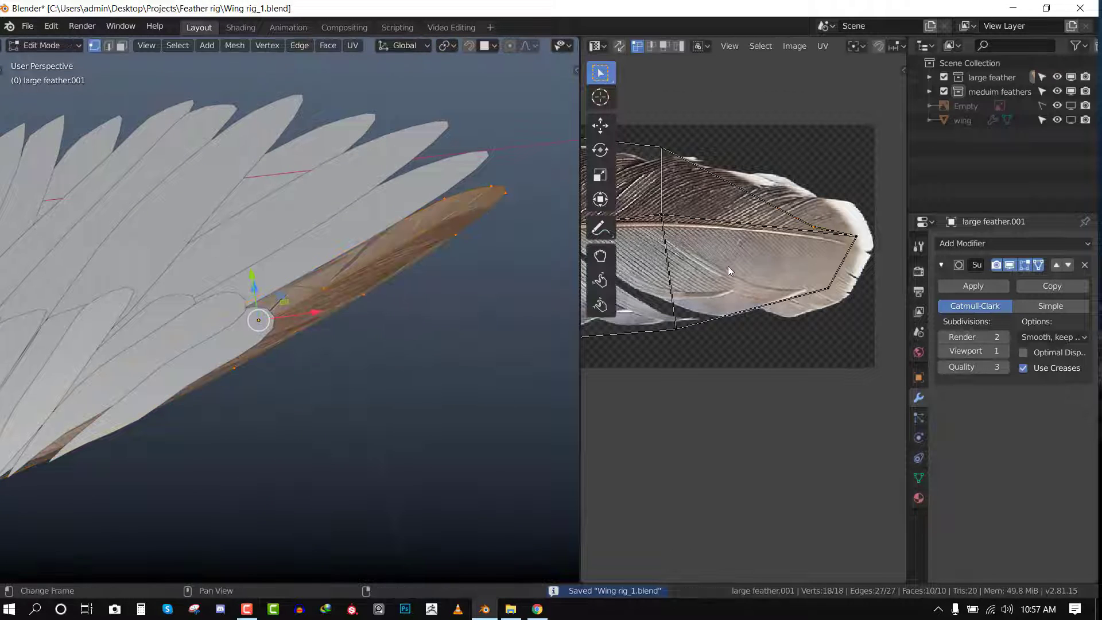
scroll(753, 358, "down", 1)
key("s")
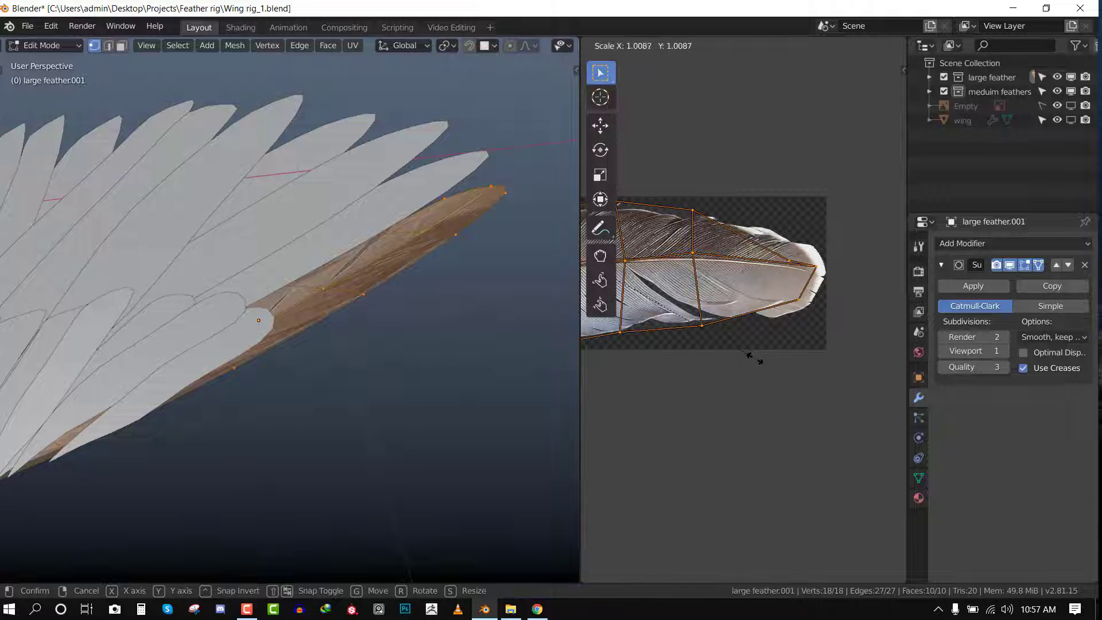
key("y")
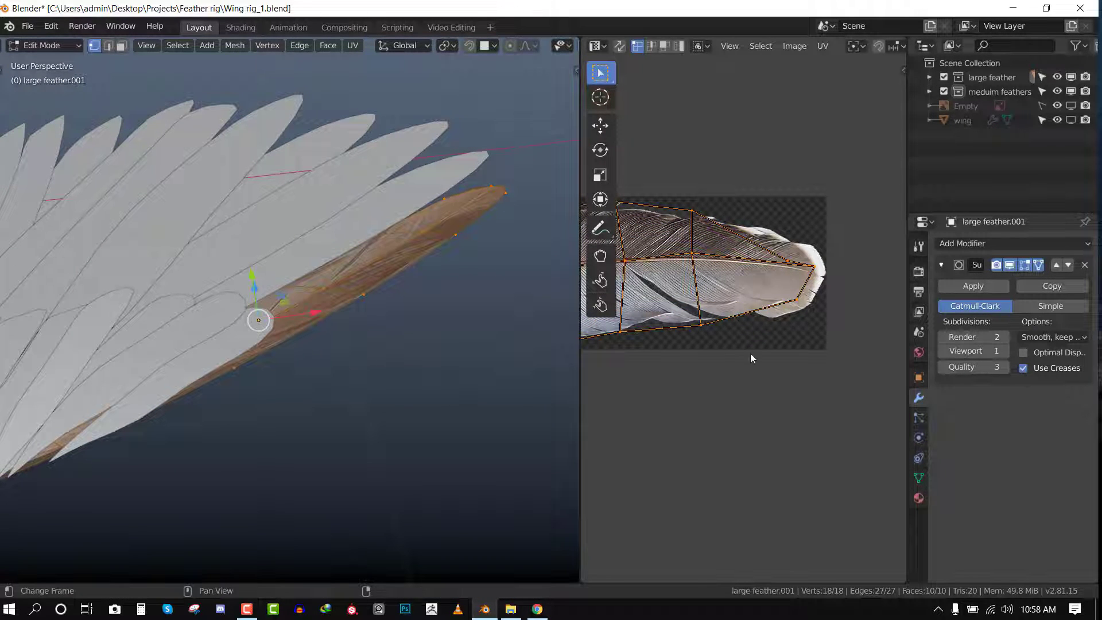
left_click(652, 320)
key("Tab")
Select the textured feather and maximize the 3D view to examine it on the wing from several angles.
scroll(362, 326, "down", 3)
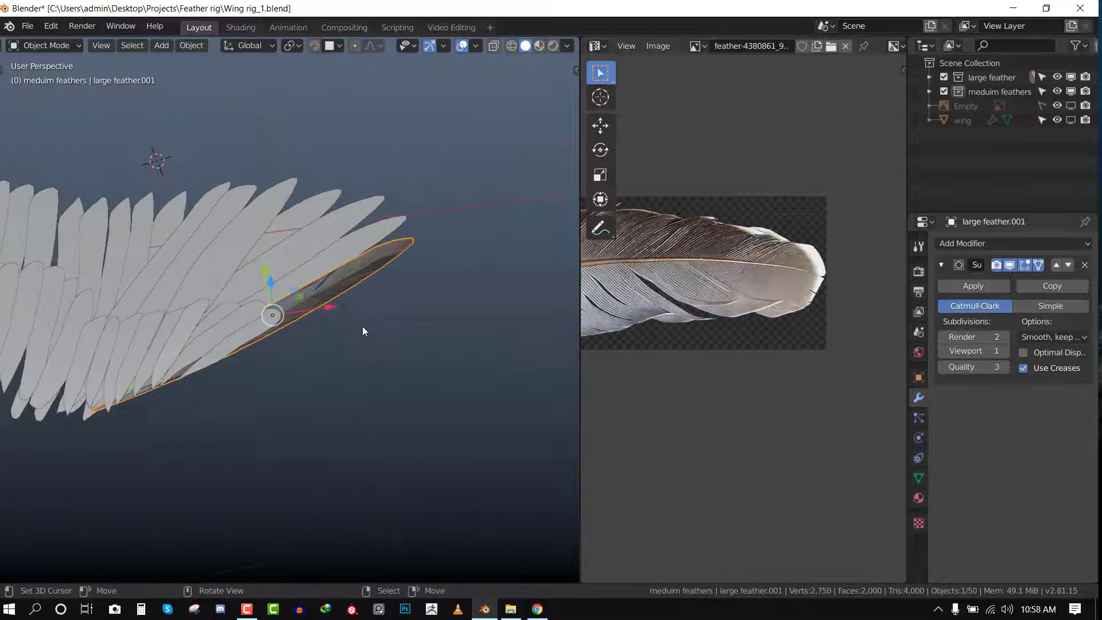
key("alt+a")
mouse_move(363, 326)
middle_mouse_down()
mouse_move(351, 390)
mouse_move(362, 331)
middle_mouse_up()
scroll(363, 332, "up", 3)
scroll(344, 324, "down", 3)
right_click(337, 322)
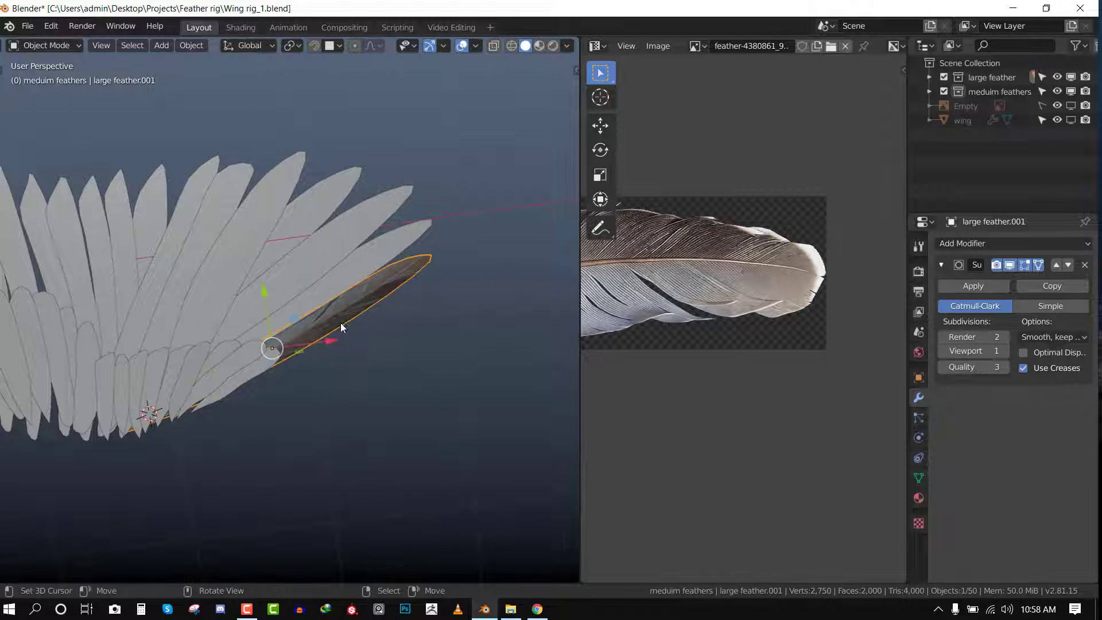
scroll(340, 323, "down", 3)
key("ctrl+space")
middle_click_drag(706, 312, 590, 283)
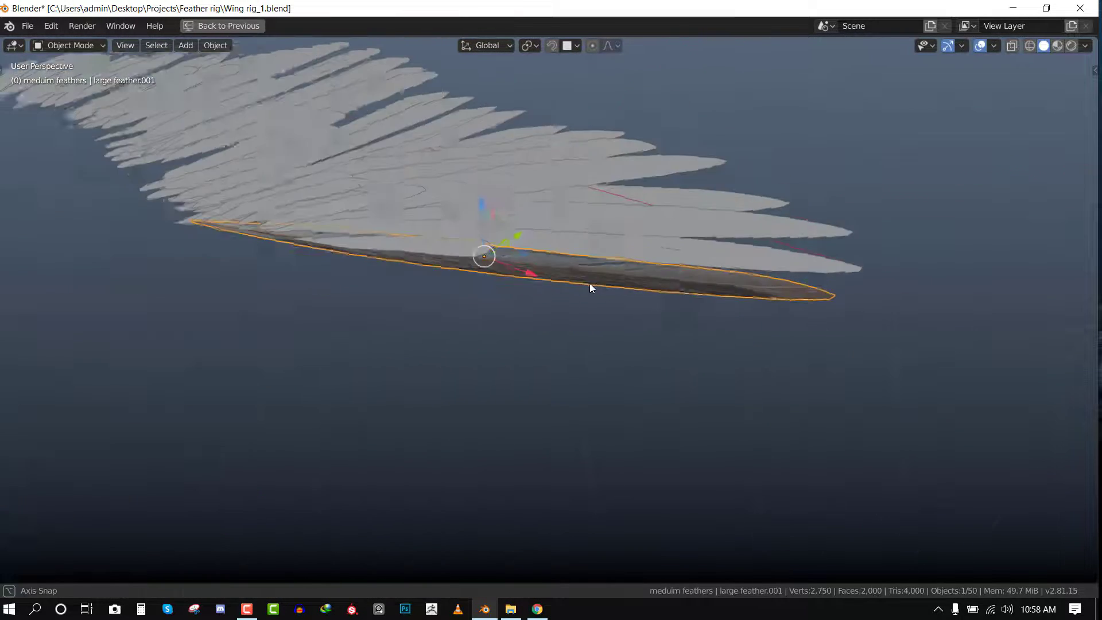
scroll(786, 284, "up", 3)
middle_click_drag(786, 284, 543, 300)
scroll(453, 309, "down", 7)
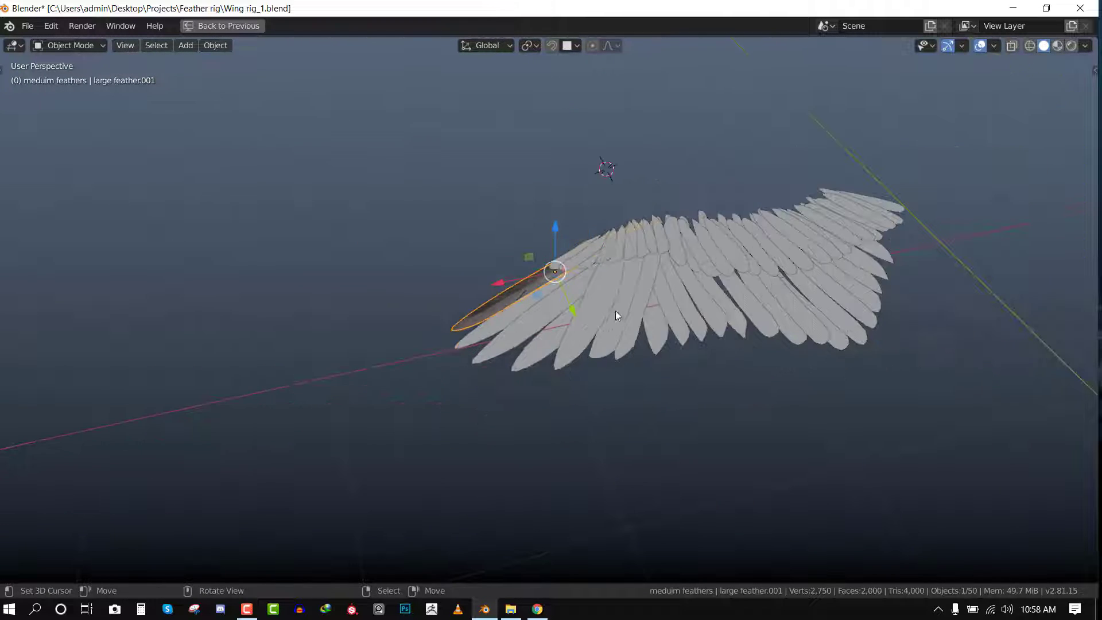
scroll(725, 321, "up", 3)
middle_click_drag(615, 311, 527, 355)
Invert the selection to all other feathers and add the textured feather to it as the active object.
left_click(155, 46)
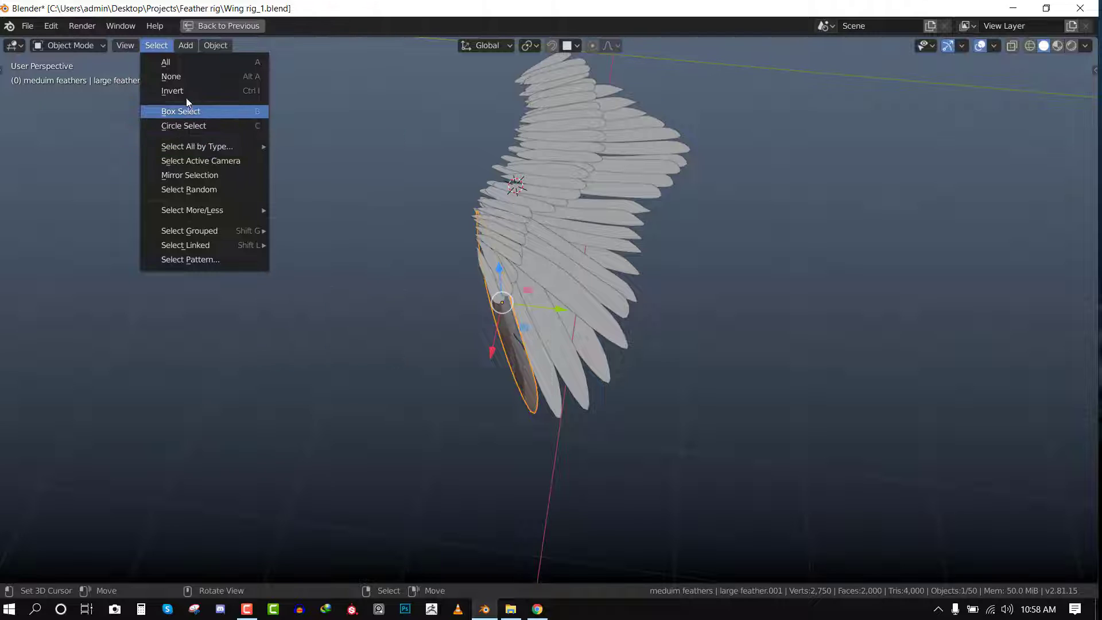
left_click(210, 91)
scroll(558, 326, "up", 5)
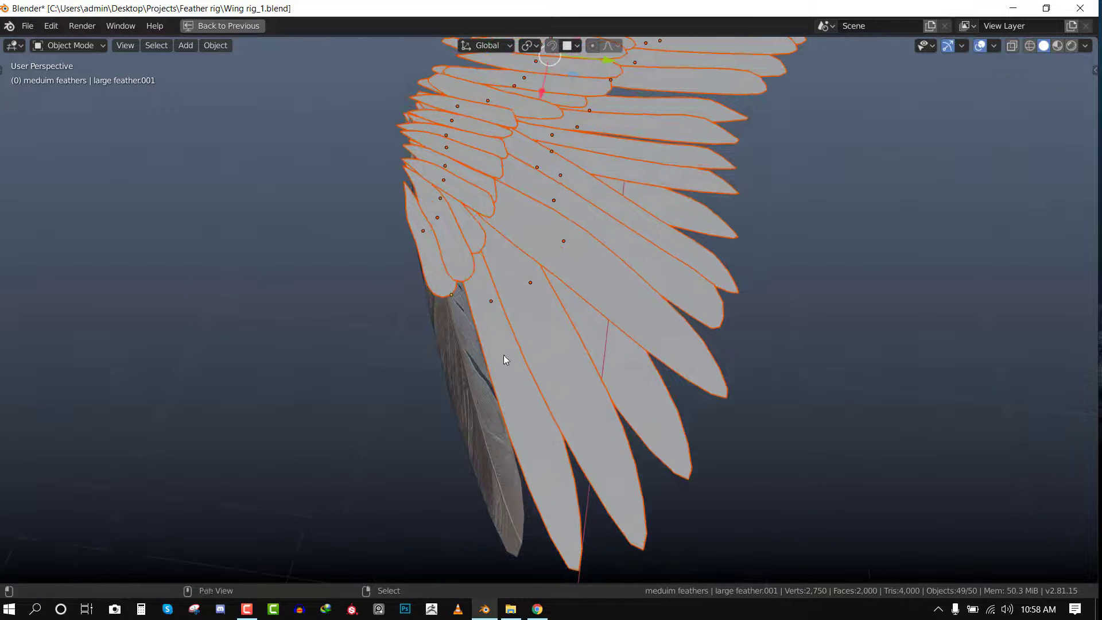
middle_click_drag(503, 354, 464, 291, "shift")
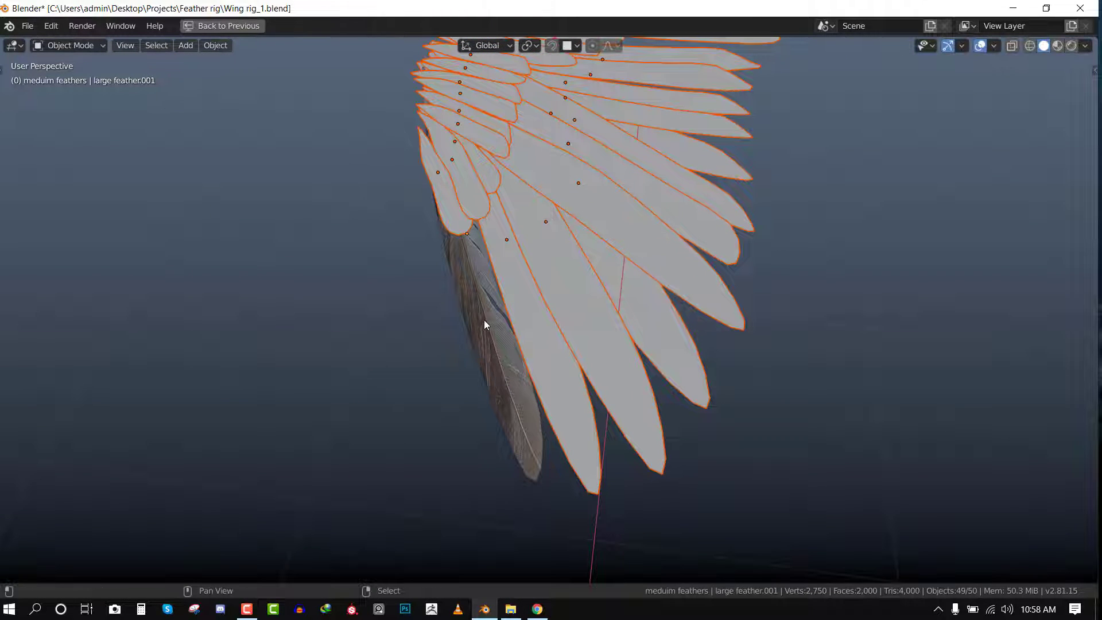
left_click(477, 280, "shift")
scroll(485, 309, "down", 3)
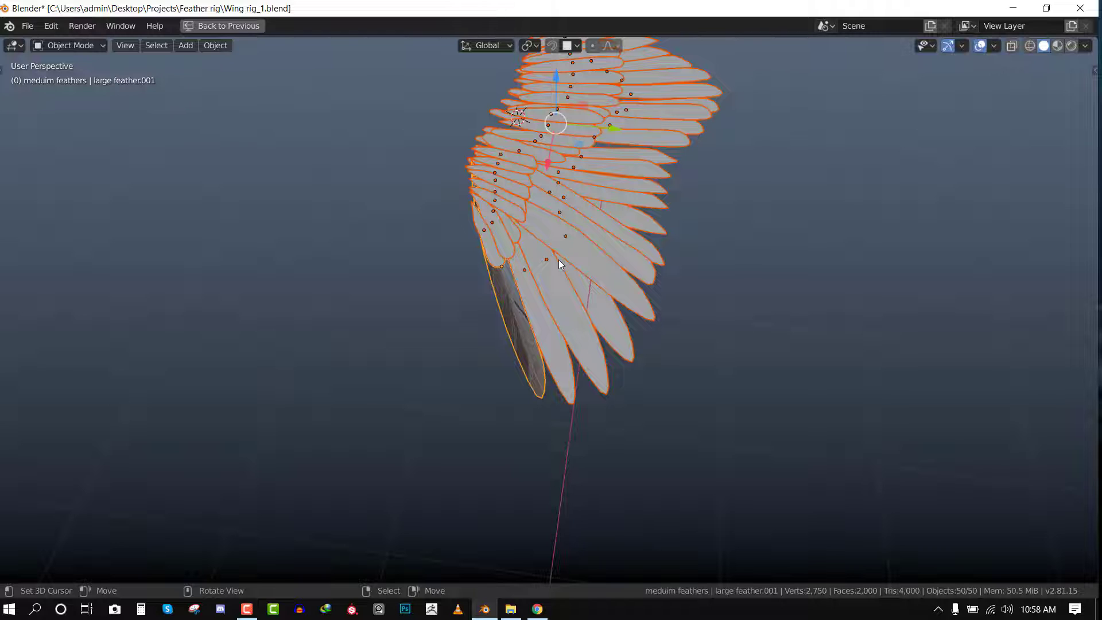
Find the Transfer UV Maps operator and run it to copy the textured feather's UVs to the other feathers.
key("F3")
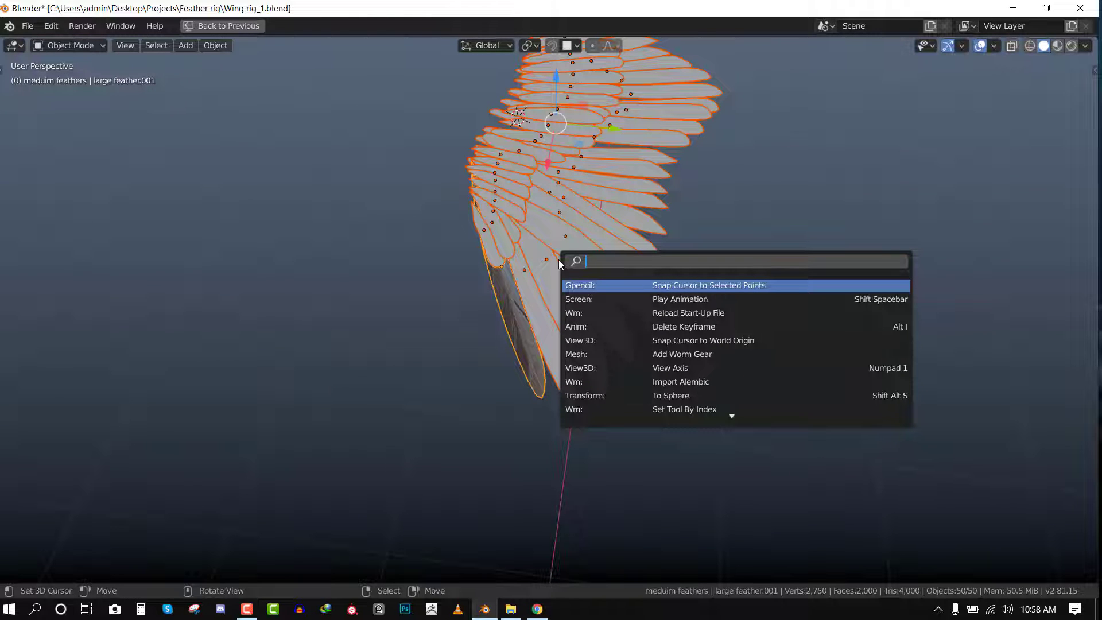
type("trafer")
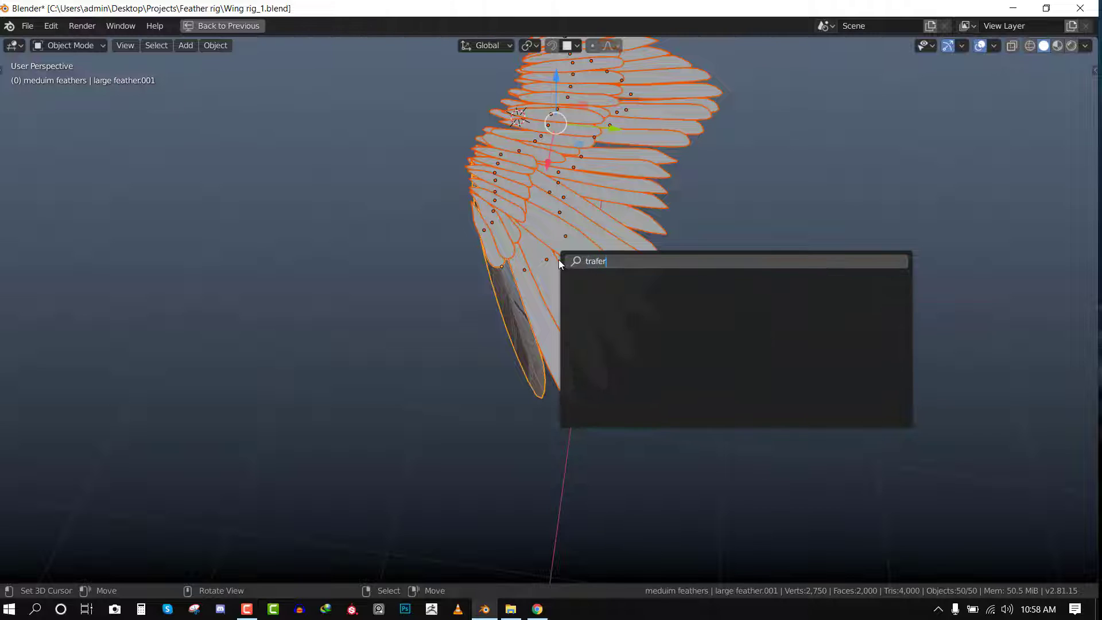
key("BackSpace")
key("BackSpace")
key("BackSpace")
key("BackSpace")
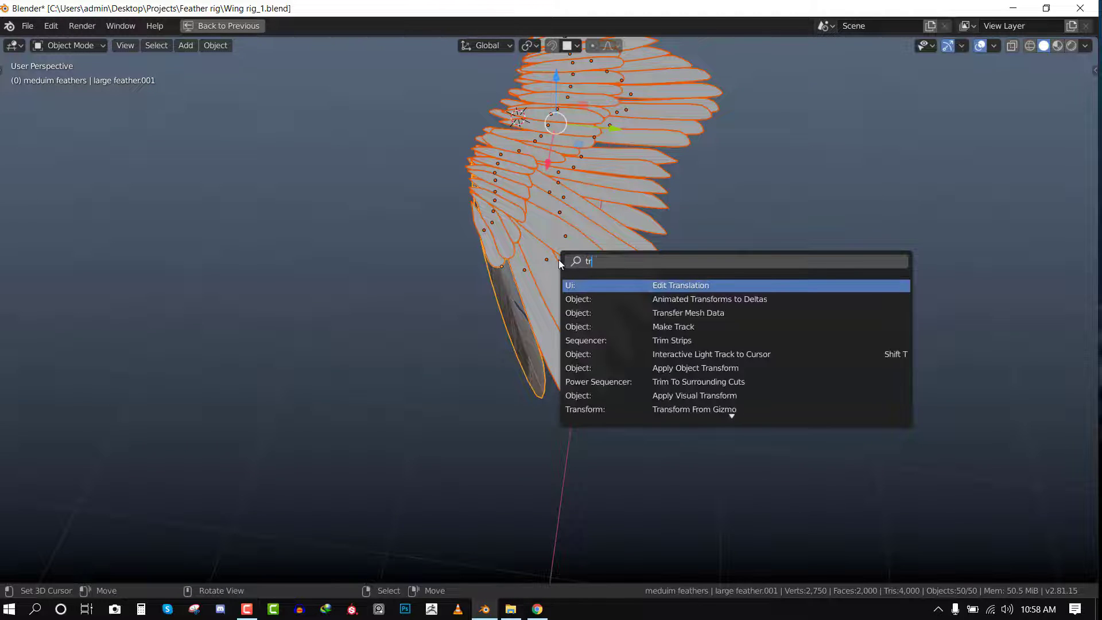
type("ansfer")
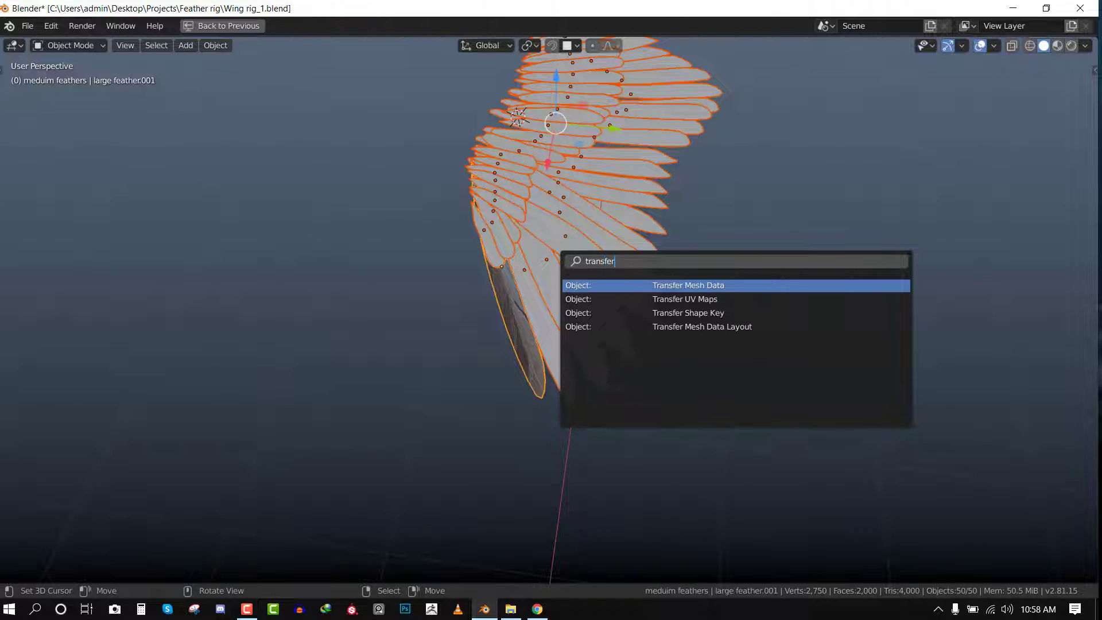
left_click(695, 299)
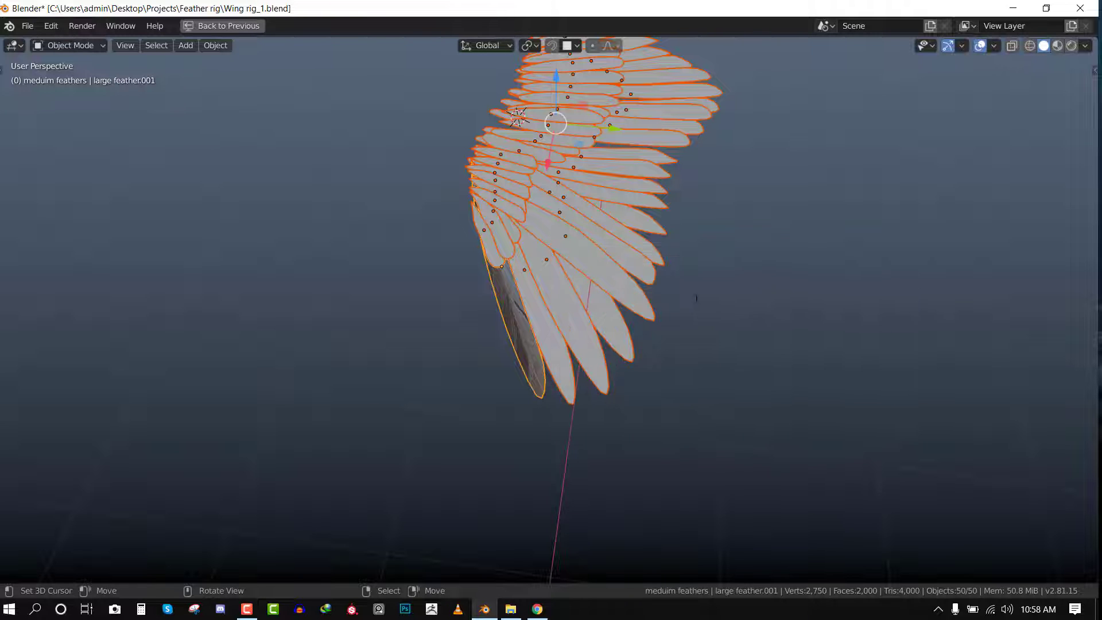
Check one of the untextured feathers, compare the wing in Material Preview shading and return to Solid shading.
middle_click_drag(755, 253, 625, 345)
right_click(530, 319)
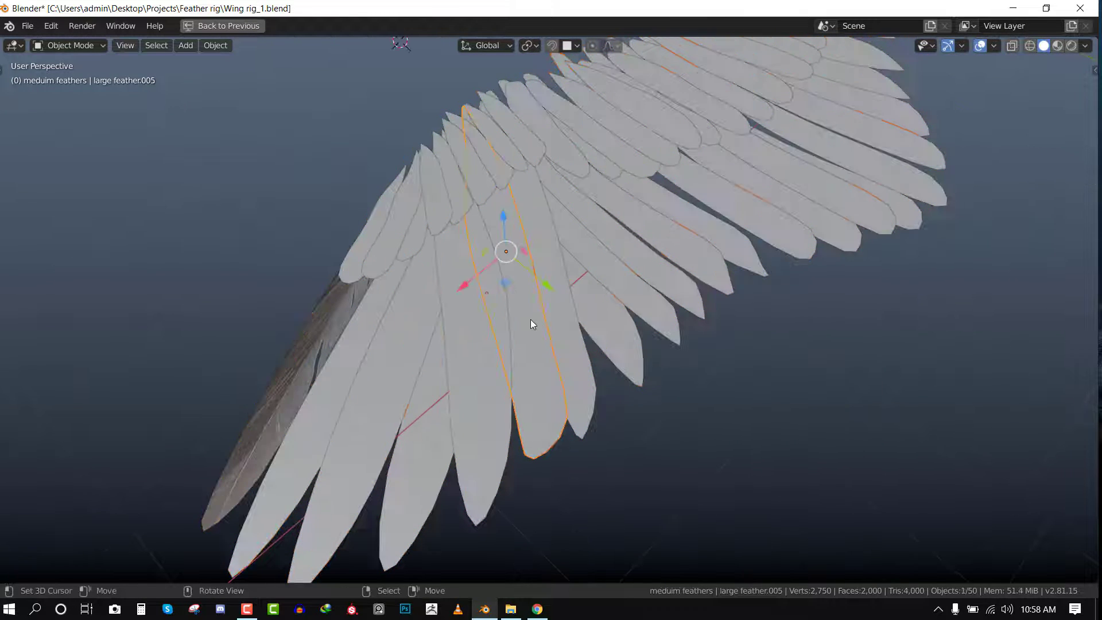
key("Tab")
key("Tab")
scroll(749, 257, "down", 6)
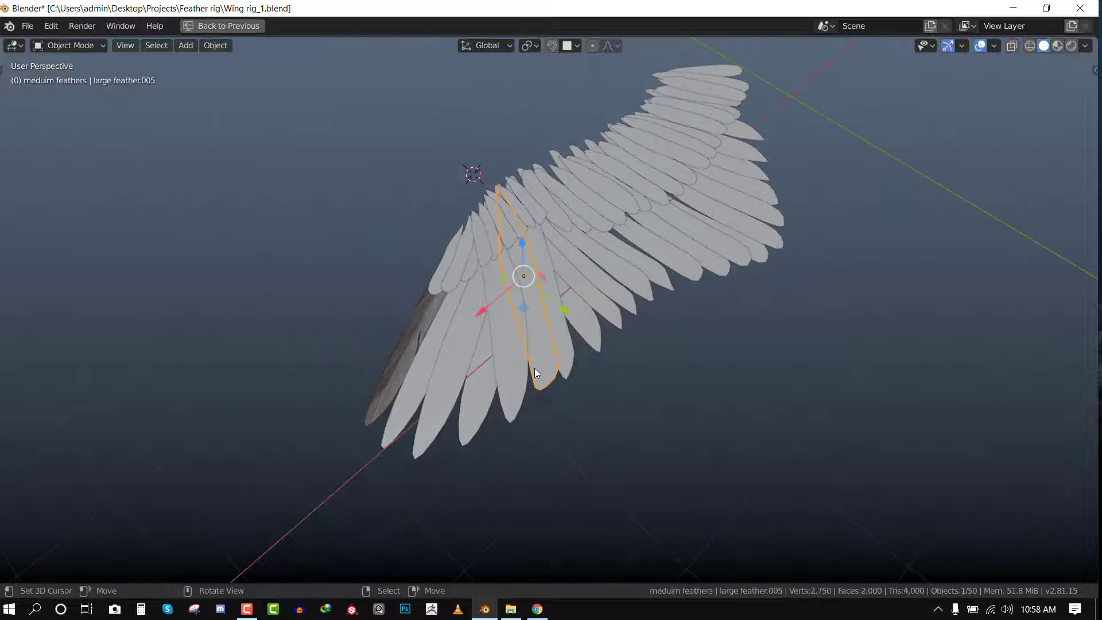
key("z")
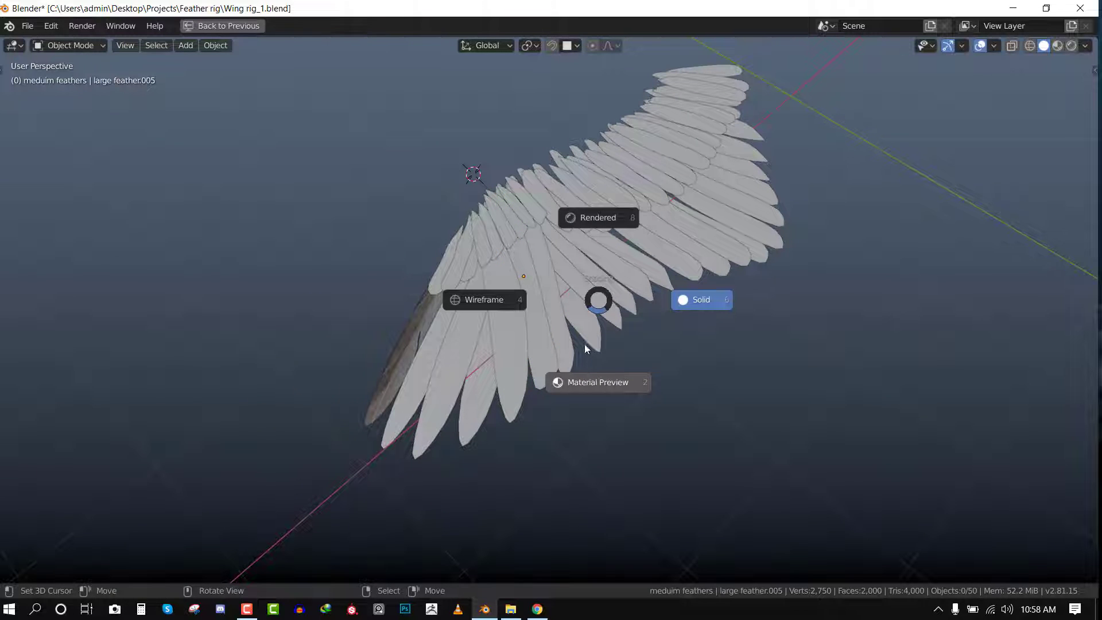
left_click(640, 387)
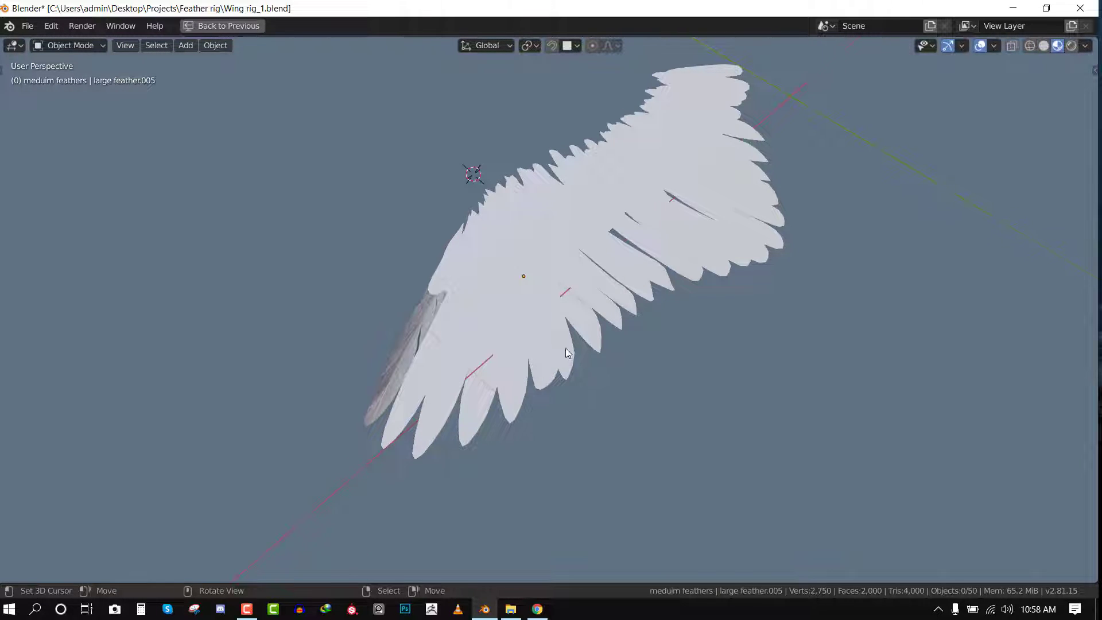
key("z")
left_click(686, 311)
Select all feathers with the textured one active and link its material to the others.
left_click(414, 375)
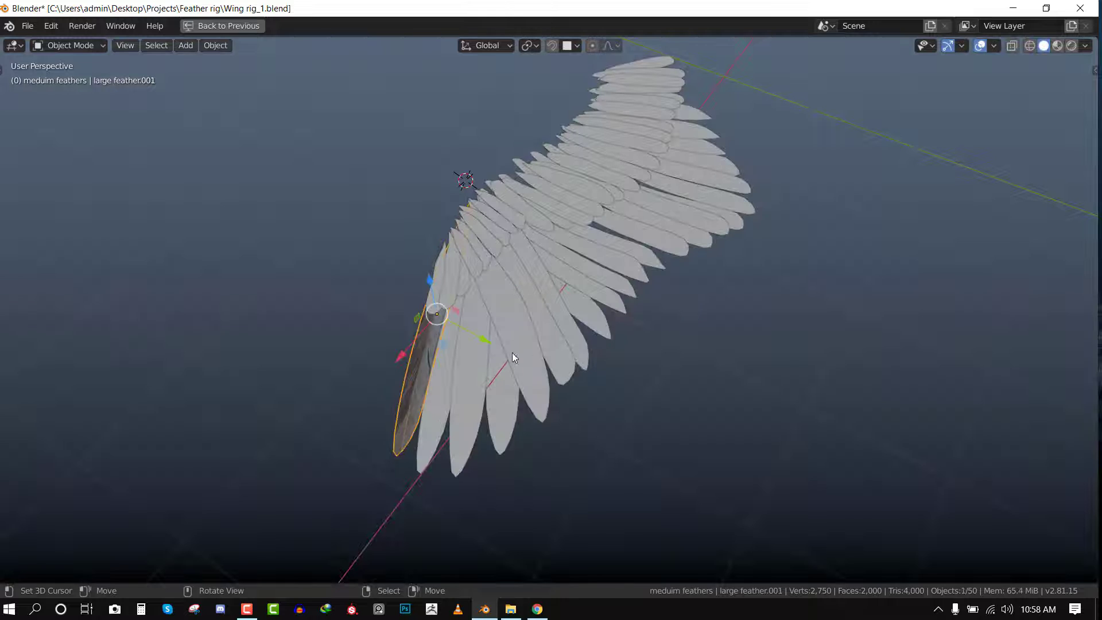
scroll(531, 352, "up", 2)
key("ctrl+i")
left_click(377, 392, "shift")
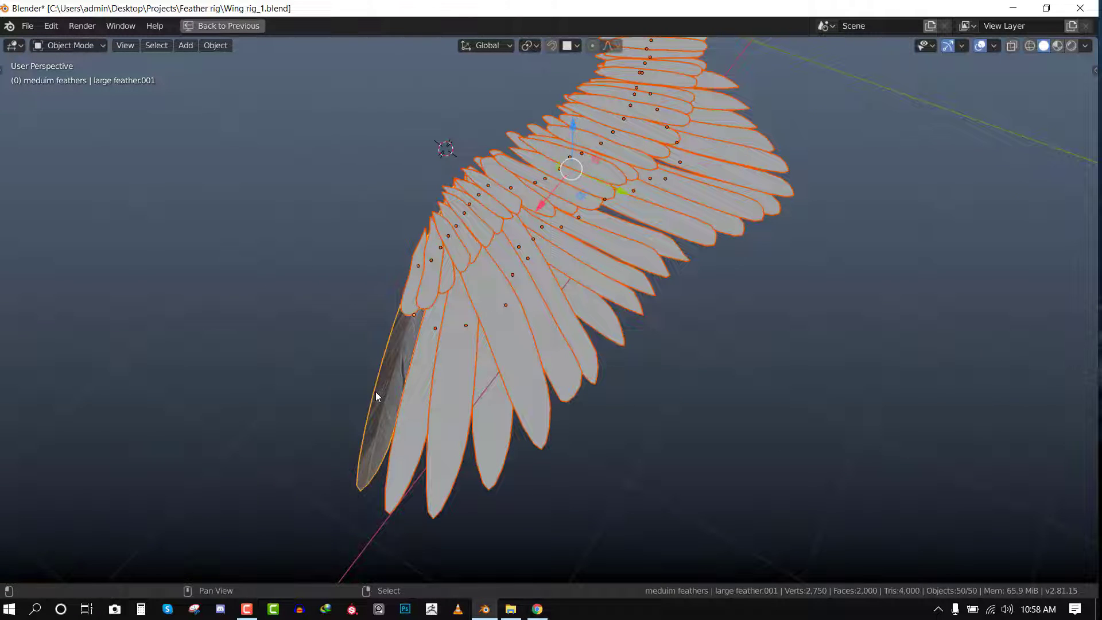
key("ctrl+l")
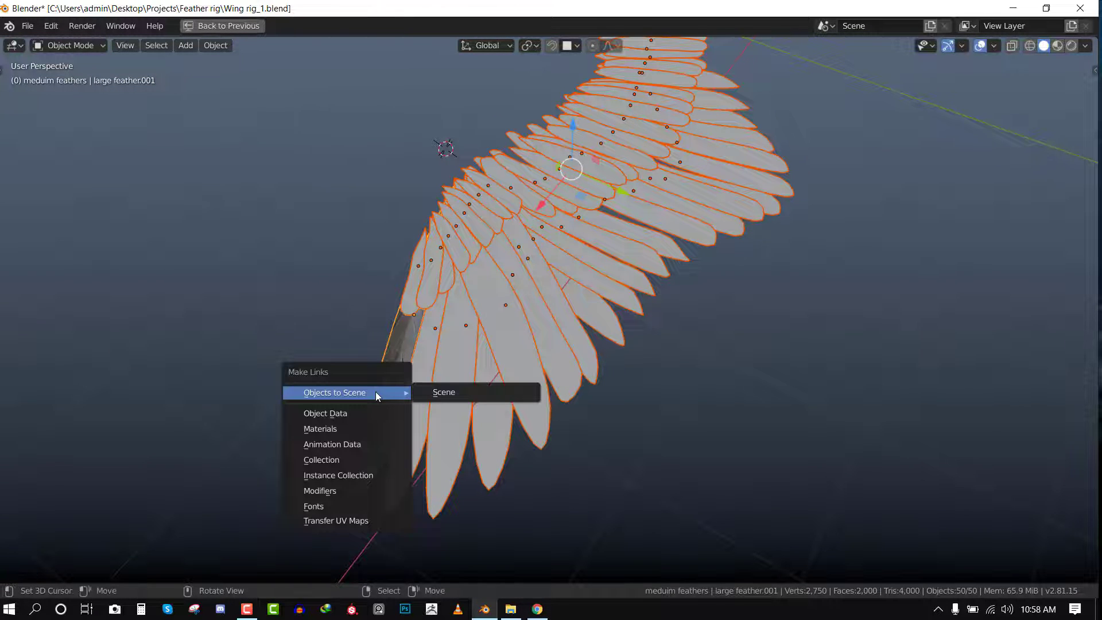
left_click(324, 428)
Deselect all feathers, view the textured wing from another angle and save the file.
key("alt+a")
middle_click_drag(645, 342, 501, 311)
key("ctrl+s")
mouse_move(576, 326)
middle_mouse_down()
mouse_move(480, 326)
mouse_move(673, 282)
mouse_move(699, 351)
mouse_move(699, 335)
mouse_move(629, 291)
mouse_move(715, 307)
mouse_move(852, 280)
mouse_move(590, 327)
middle_mouse_up()
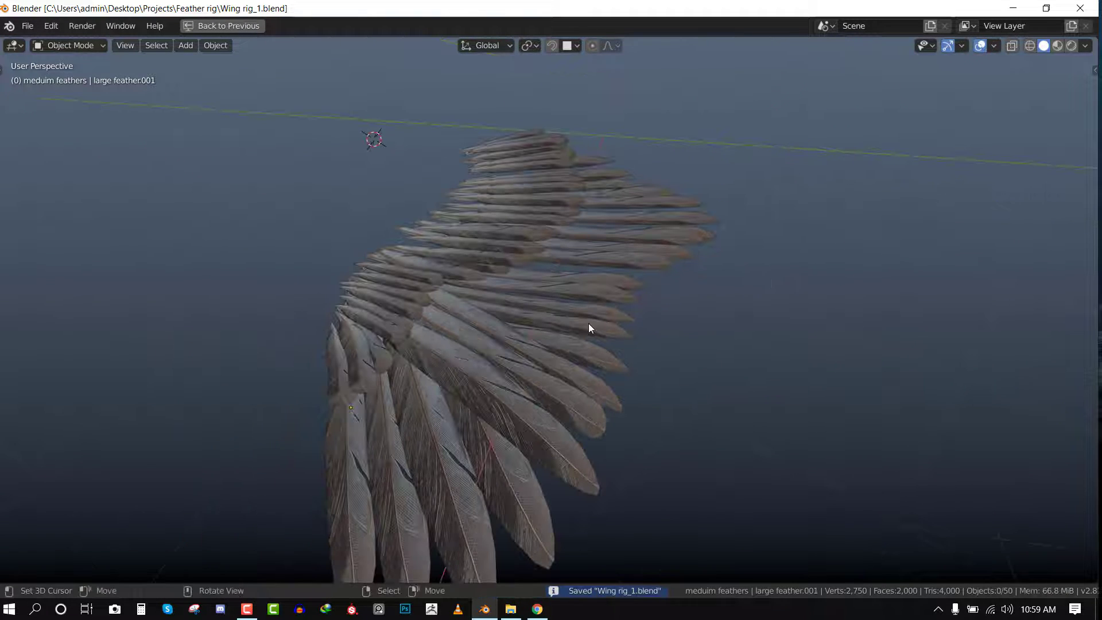
Switch the image editor area to the Shader Editor and maximize it to show the wing material's nodes.
key("ctrl+space")
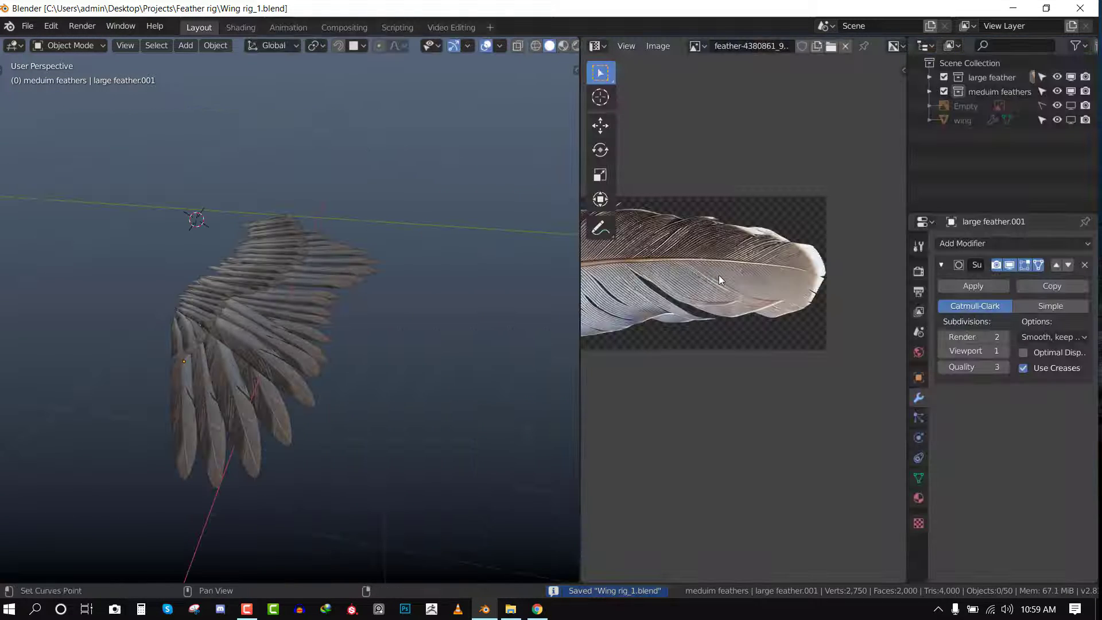
key("shift+F3")
key("ctrl+space")
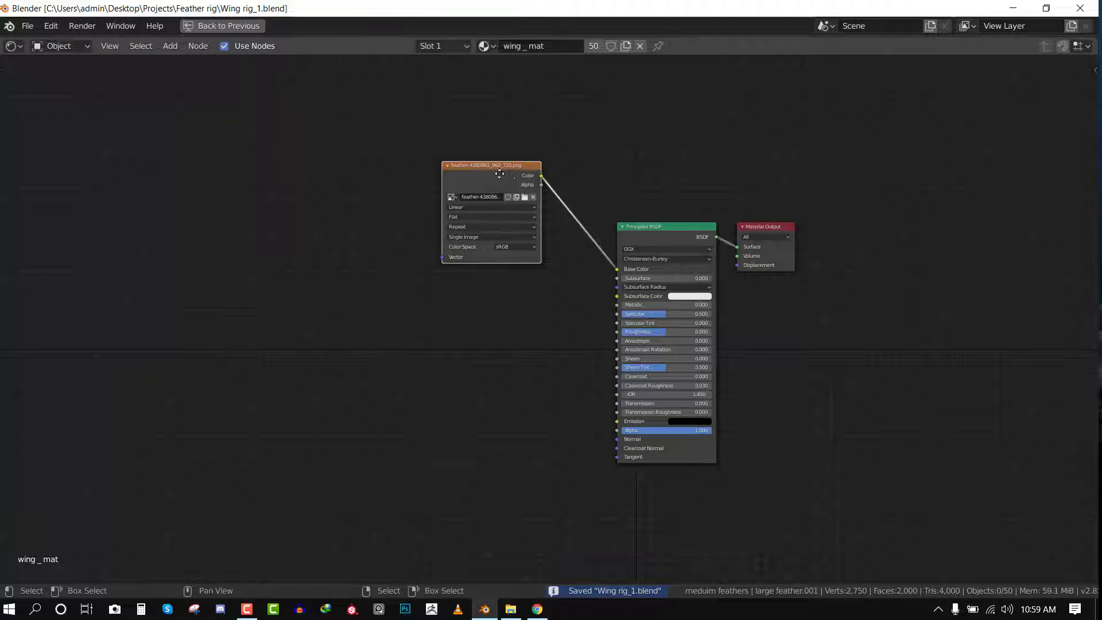
Make room beside the feather image texture node and add an Object Info node above it.
left_click_drag(500, 173, 366, 219)
middle_click_drag(490, 164, 556, 186)
scroll(557, 186, "up", 1)
key("shift+a")
mouse_move(521, 145)
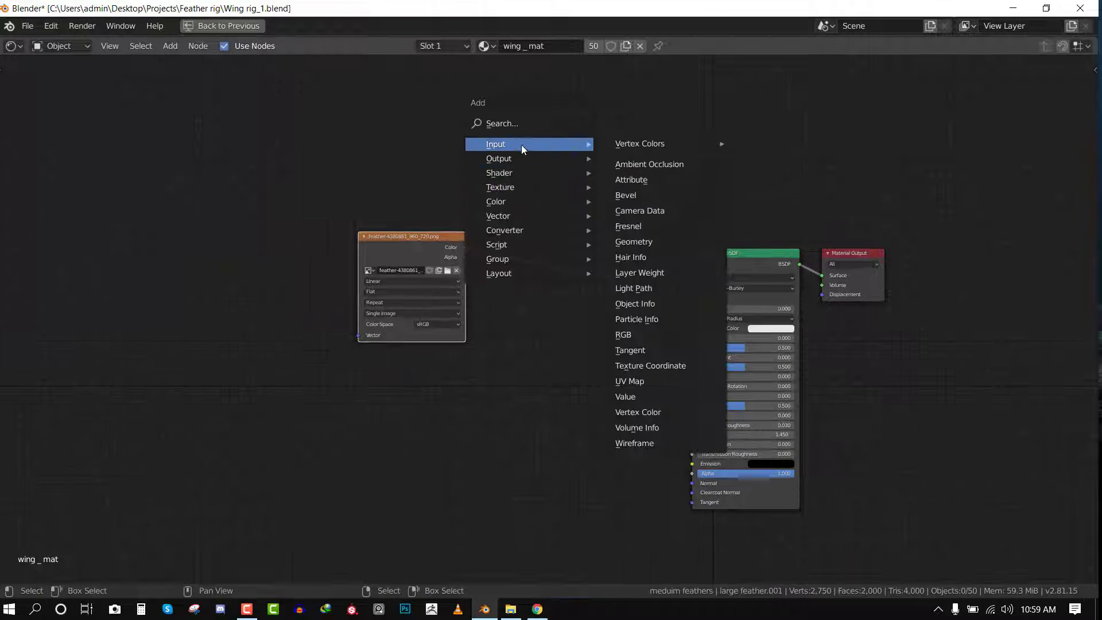
left_click(653, 304)
left_click(475, 167)
scroll(475, 167, "up", 1)
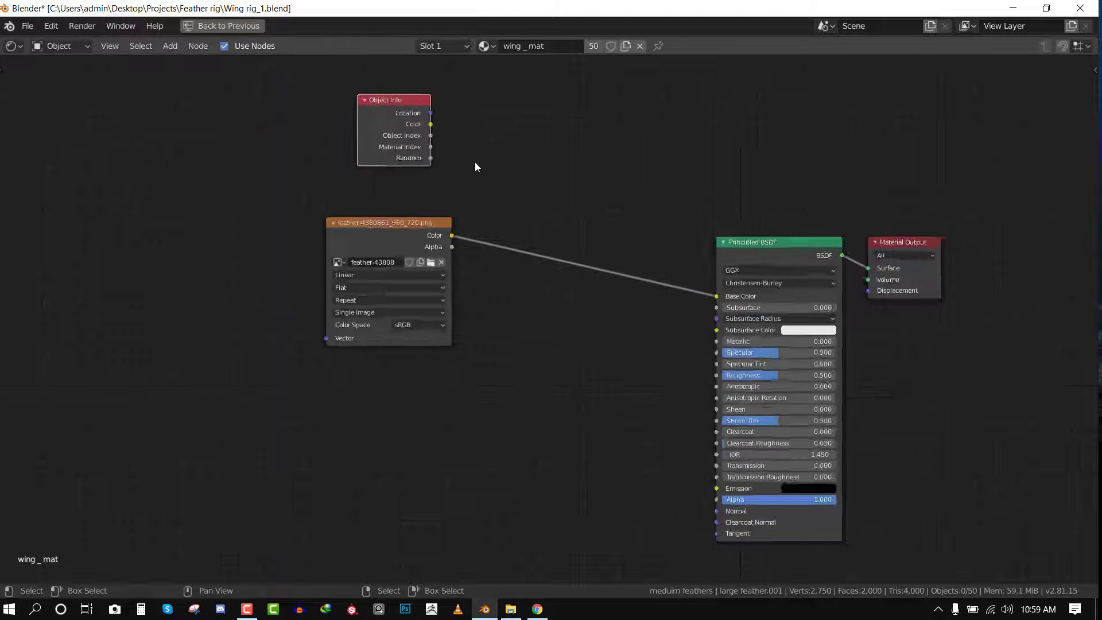
scroll(475, 167, "up", 1)
middle_click_drag(472, 179, 498, 247)
scroll(498, 247, "up", 1)
left_click_drag(379, 167, 336, 161)
Insert a MixRGB node between the feather texture and the Principled BSDF and connect the Object Info Color to its Color1.
key("shift+a")
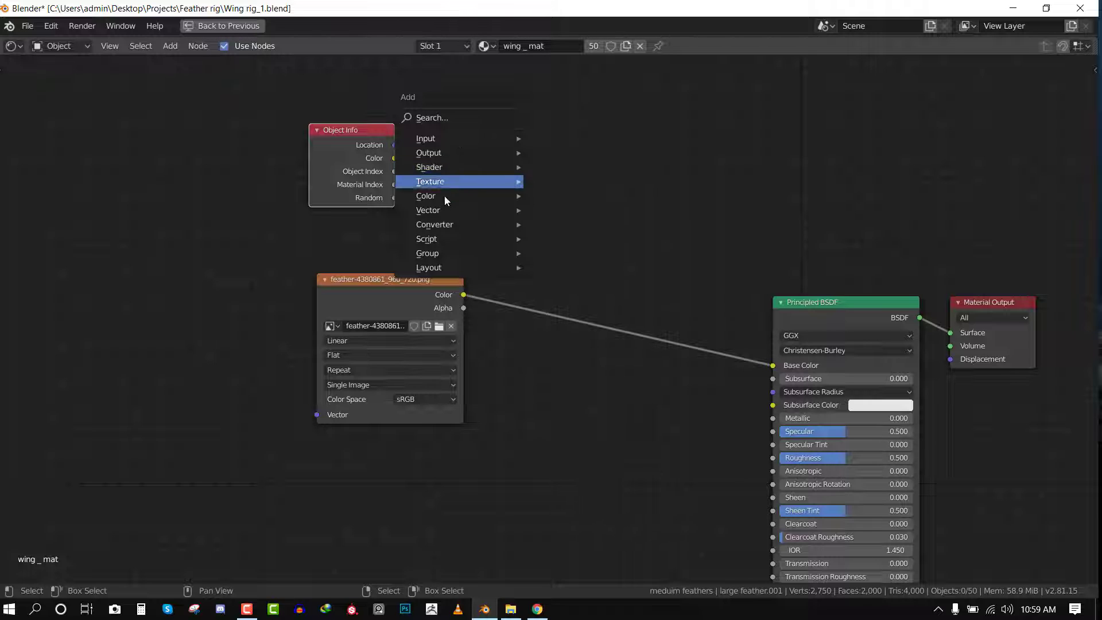
mouse_move(459, 198)
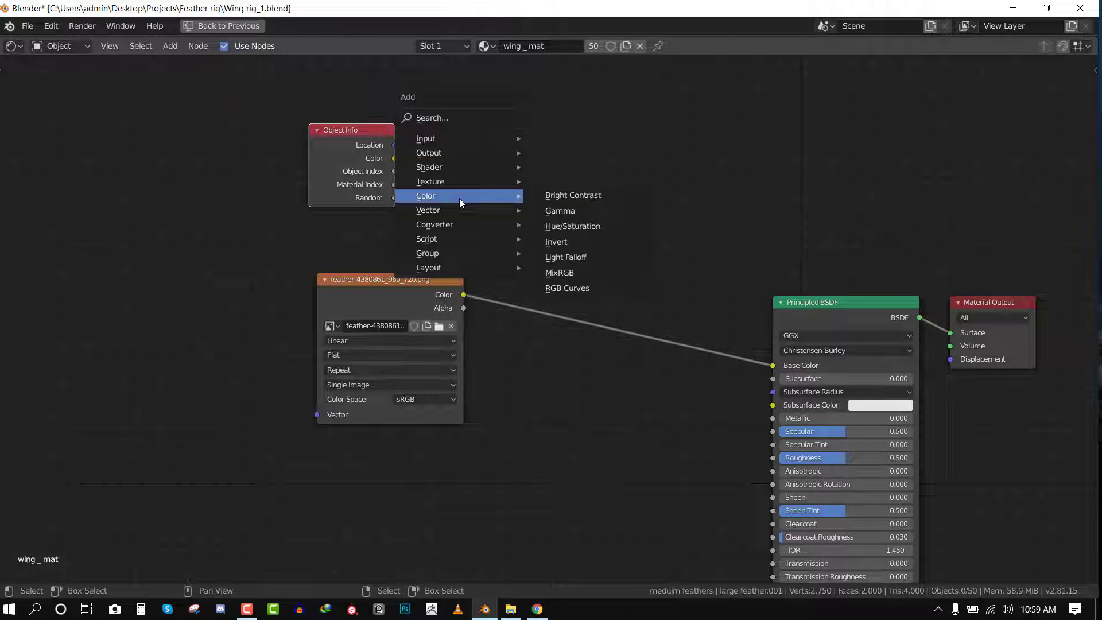
left_click(580, 276)
left_click(622, 264)
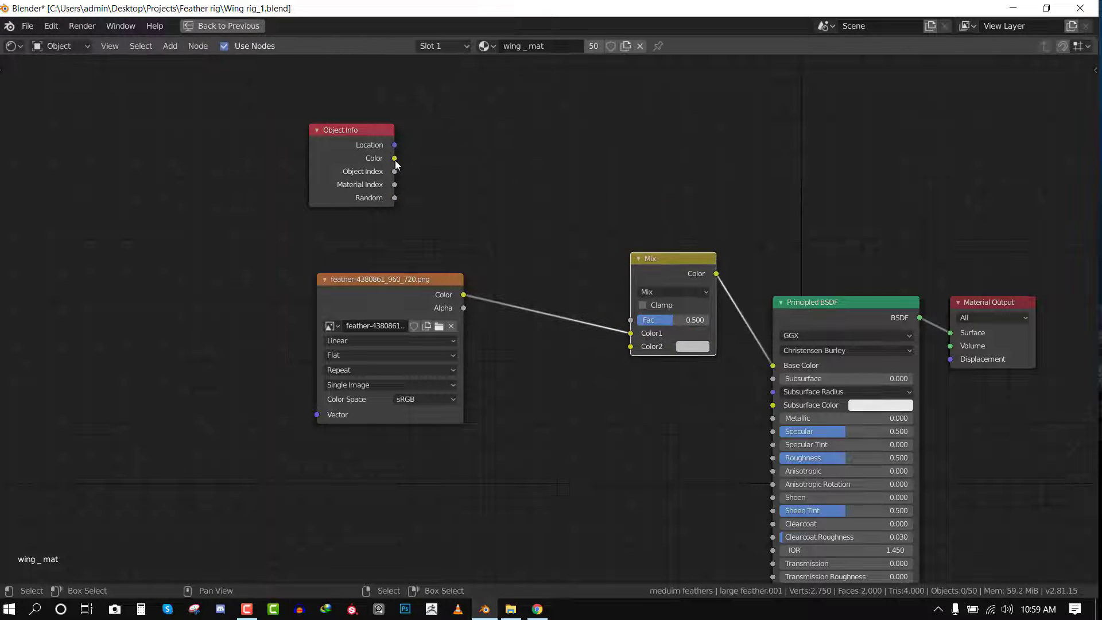
left_click_drag(395, 161, 630, 333)
Restore the full layout, switch the 3D view to Material Preview shading and view the wing from another angle.
key("ctrl+space")
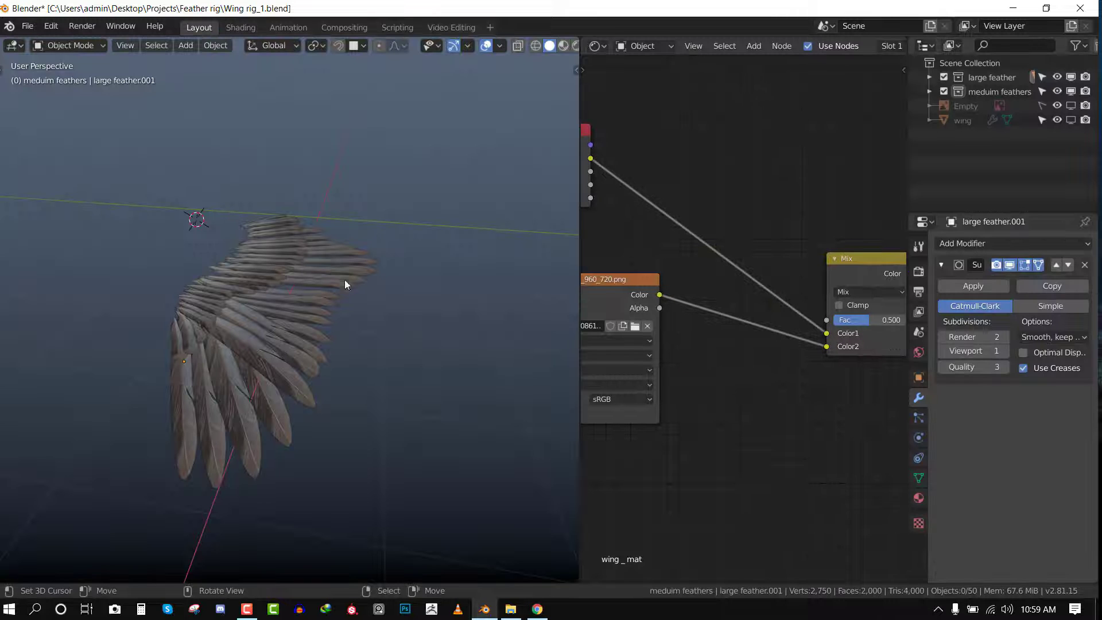
key("z")
left_click(348, 360)
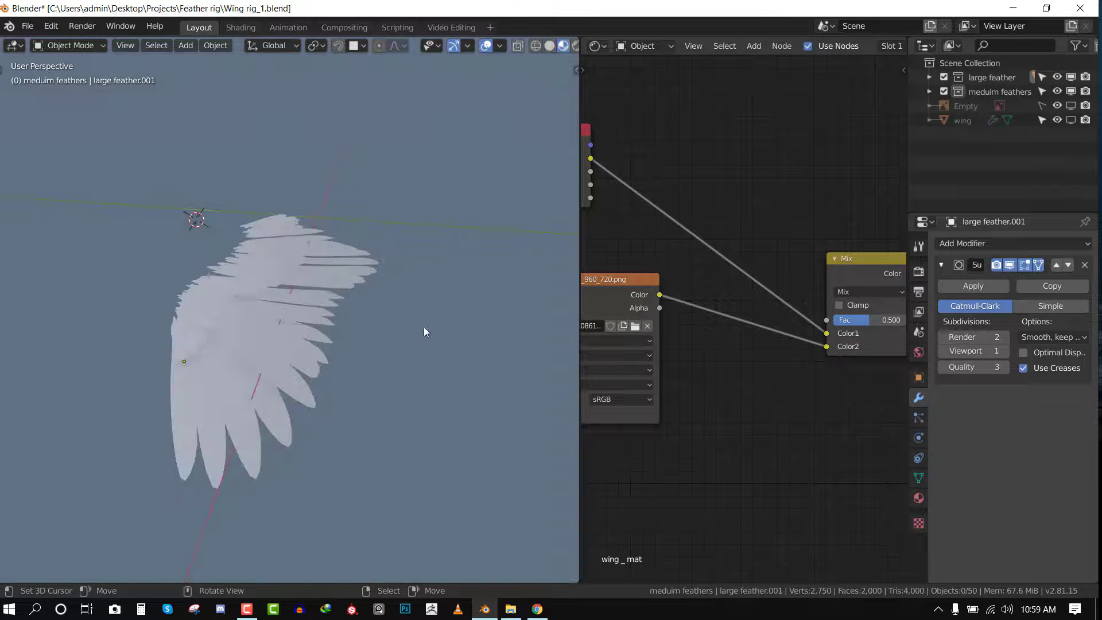
scroll(381, 308, "up", 3)
scroll(346, 290, "down", 4)
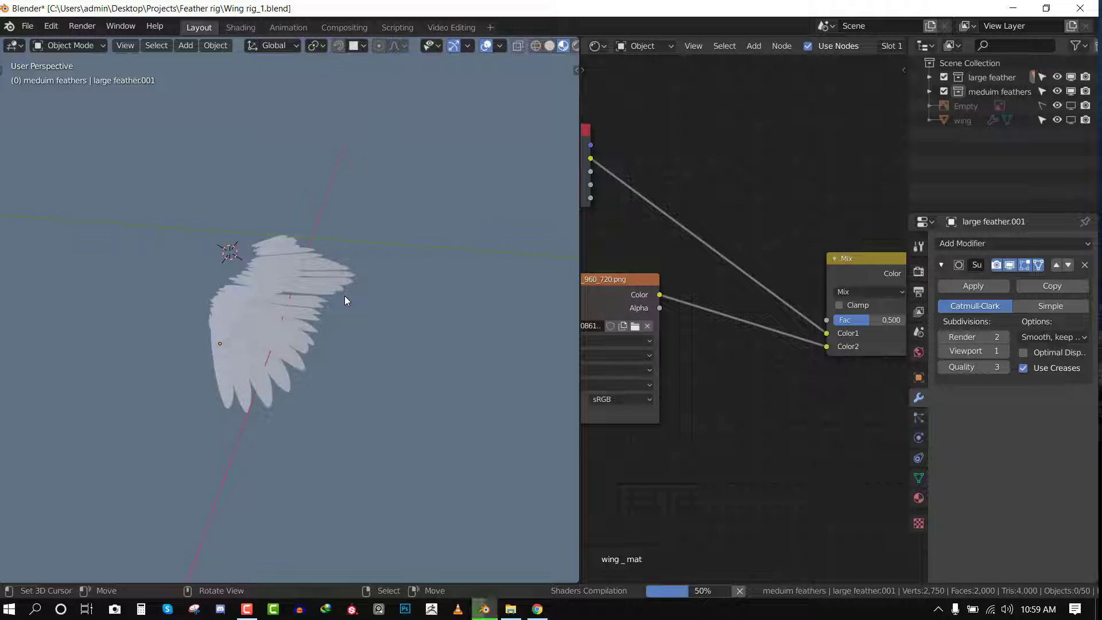
middle_click_drag(341, 297, 417, 306)
Try the Overlay and Darken blending modes on the mix node and compare them on the wing.
middle_click_drag(837, 293, 744, 269)
left_click(783, 265)
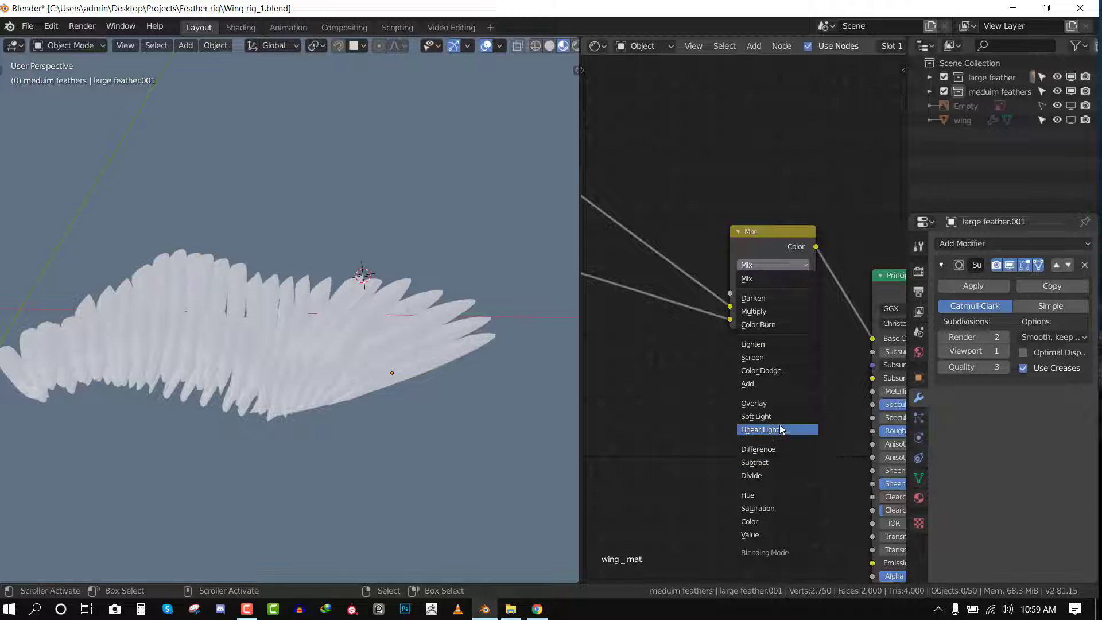
left_click(765, 402)
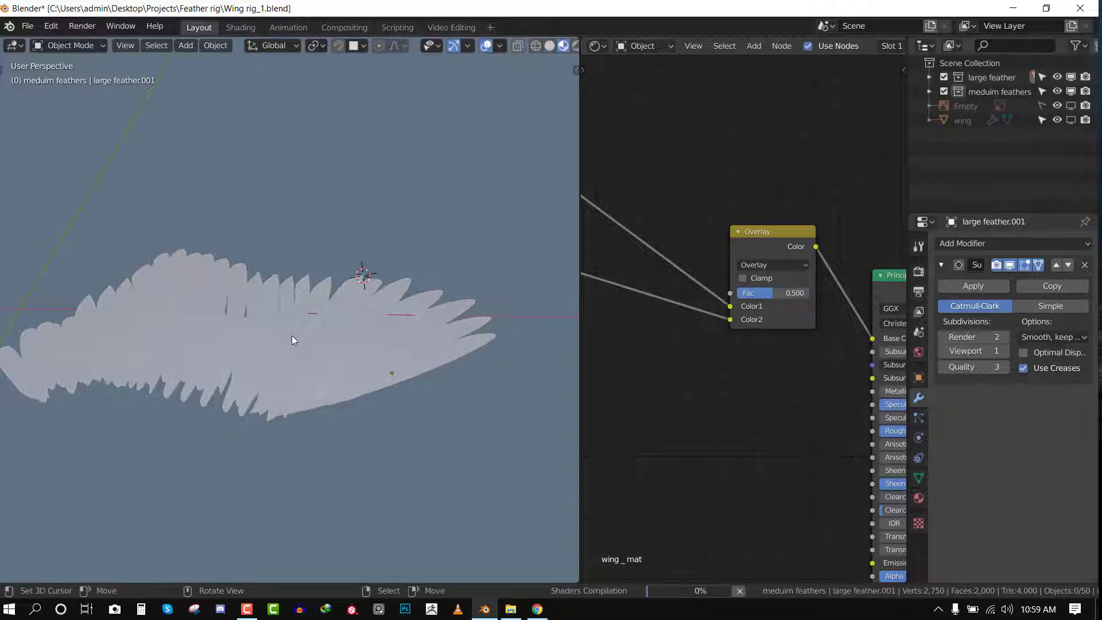
scroll(291, 335, "up", 3)
scroll(654, 286, "down", 2)
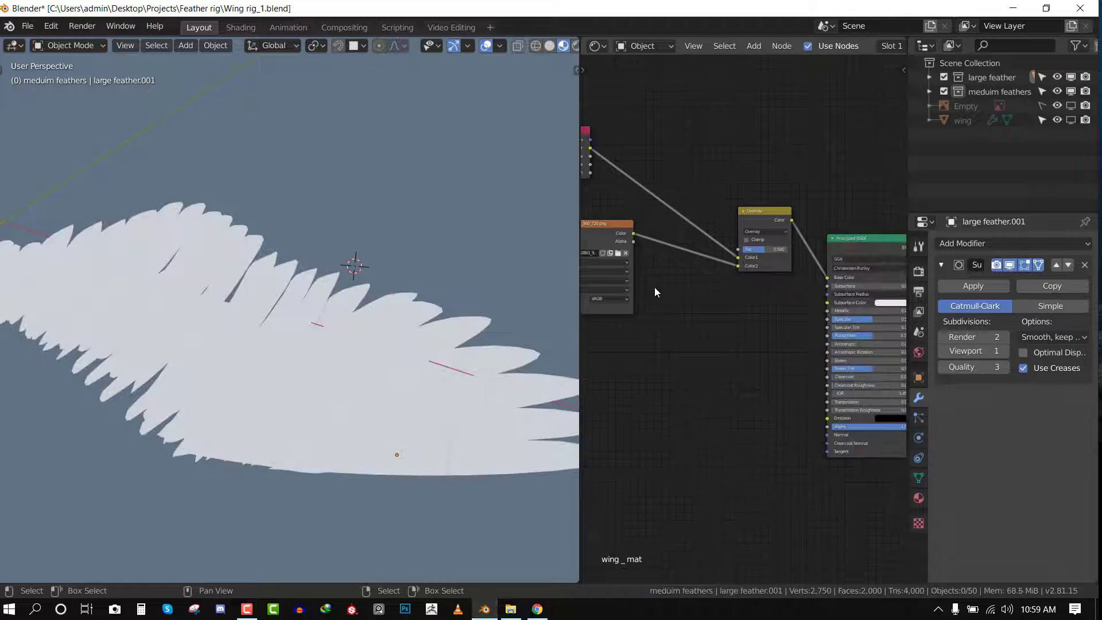
left_click(759, 231)
left_click(766, 253)
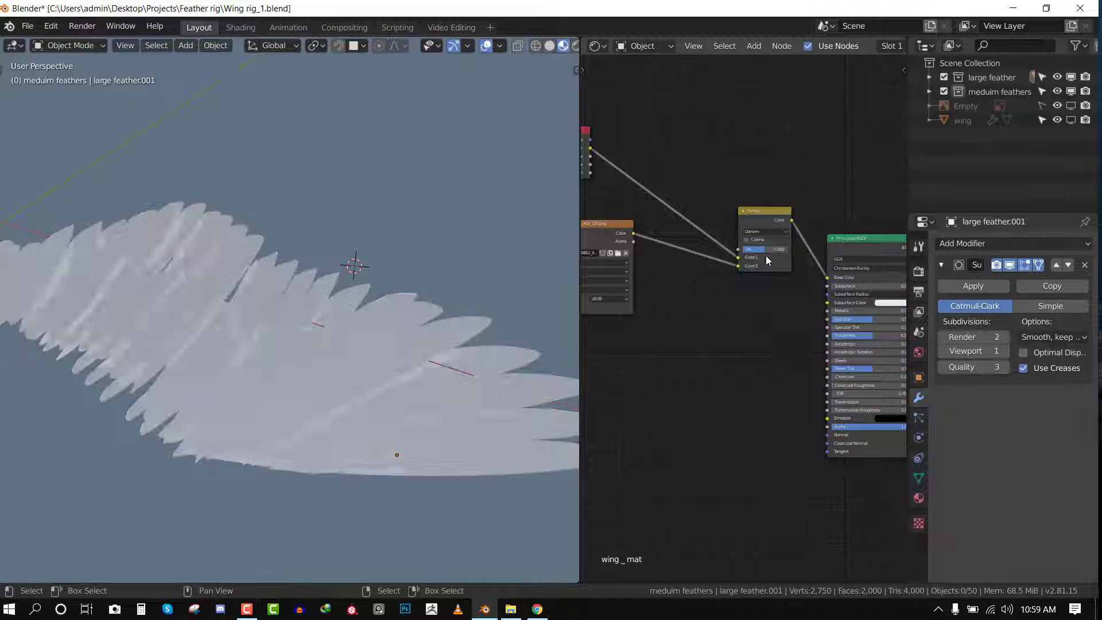
Set the mix node's blending mode to Multiply and arrange the Object Info node below the image texture node.
left_click(763, 231)
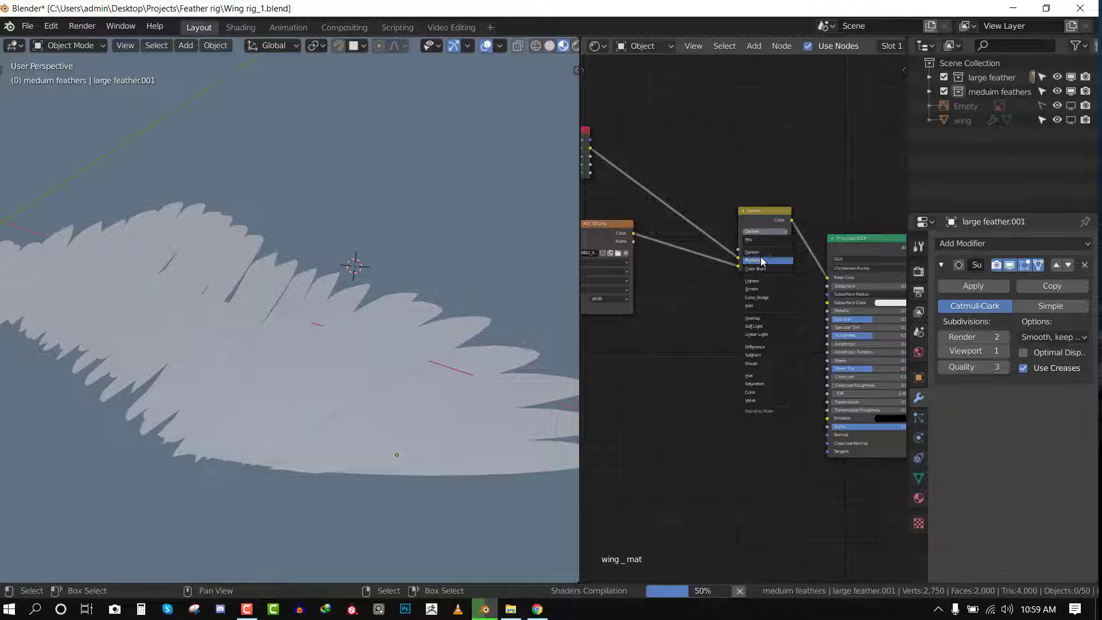
left_click(761, 261)
middle_click_drag(715, 194, 854, 167)
left_click_drag(696, 123, 713, 365)
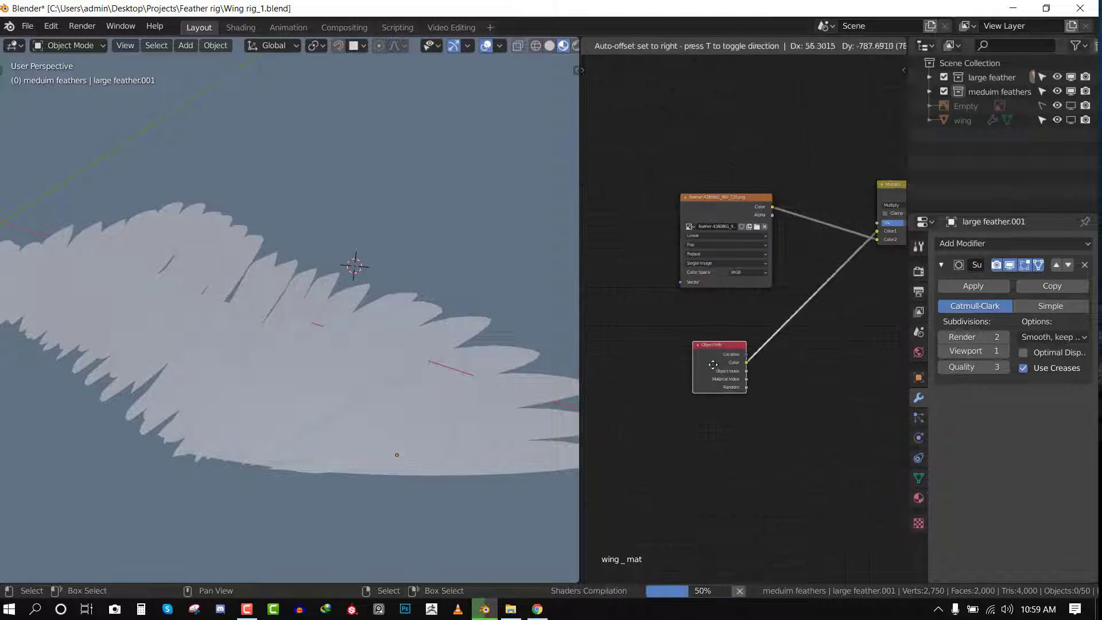
left_click_drag(741, 206, 730, 157)
Set the Multiply node's factor to 1.000 and swap its inputs so the feather image feeds Color1 and the object color Color2.
mouse_move(401, 360)
middle_mouse_down()
mouse_move(257, 338)
mouse_move(367, 341)
middle_mouse_up()
middle_click_drag(830, 343, 755, 292)
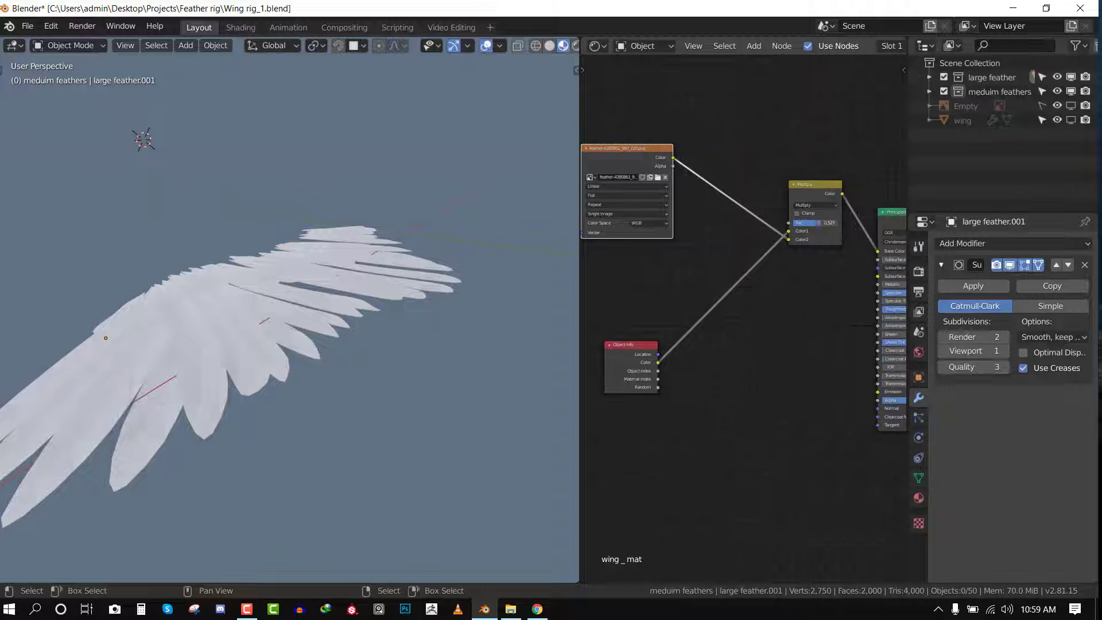
left_click_drag(818, 223, 838, 222)
scroll(755, 231, "up", 3)
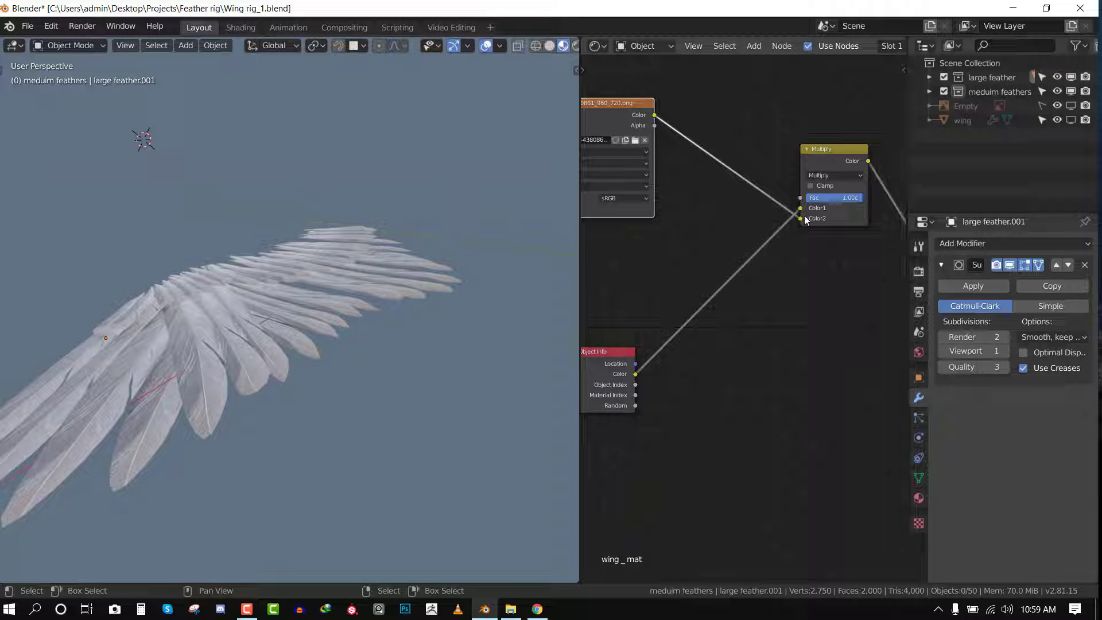
left_click_drag(800, 218, 800, 209)
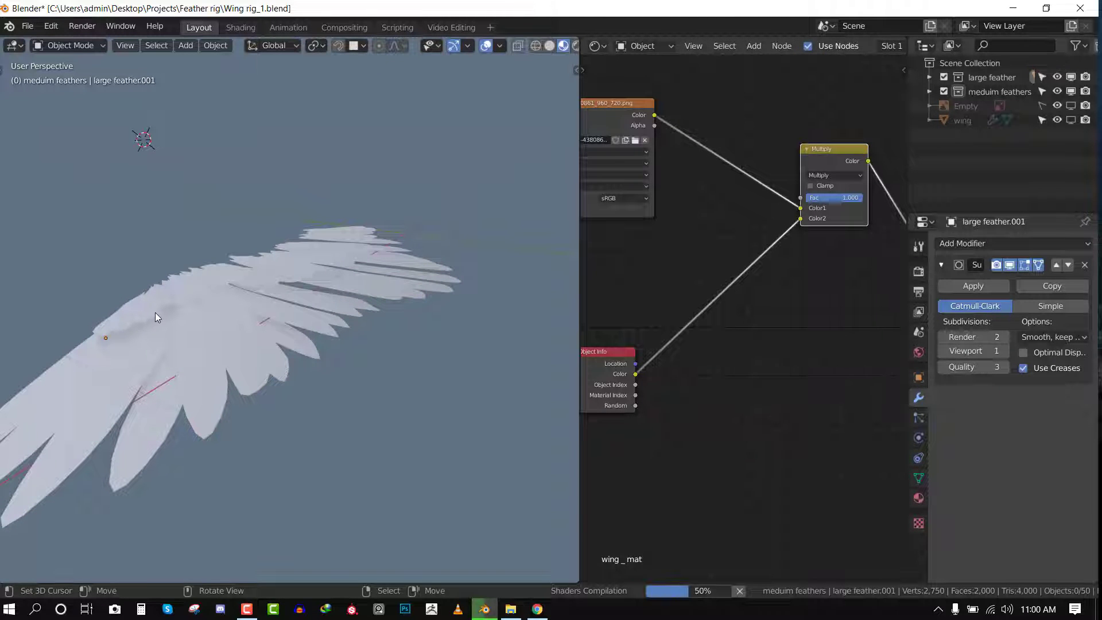
Compare the plain feather texture with the Multiply output on the wing, then return the preview to the Principled BSDF.
scroll(157, 308, "up", 8)
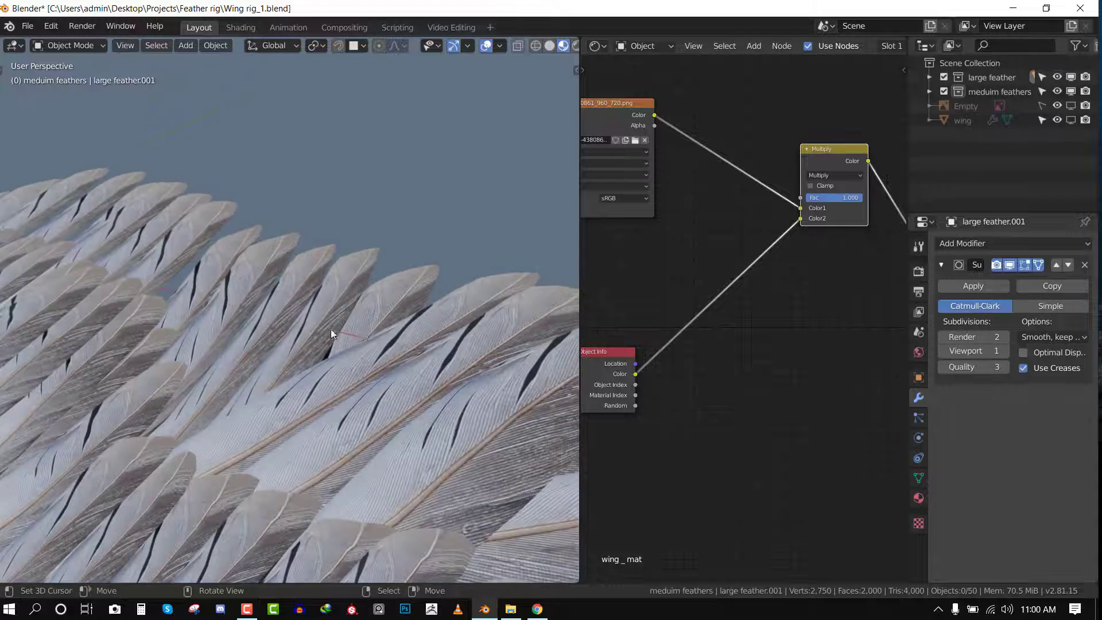
middle_click_drag(331, 329, 456, 308)
scroll(456, 309, "down", 3)
left_click(624, 119, "ctrl+shift")
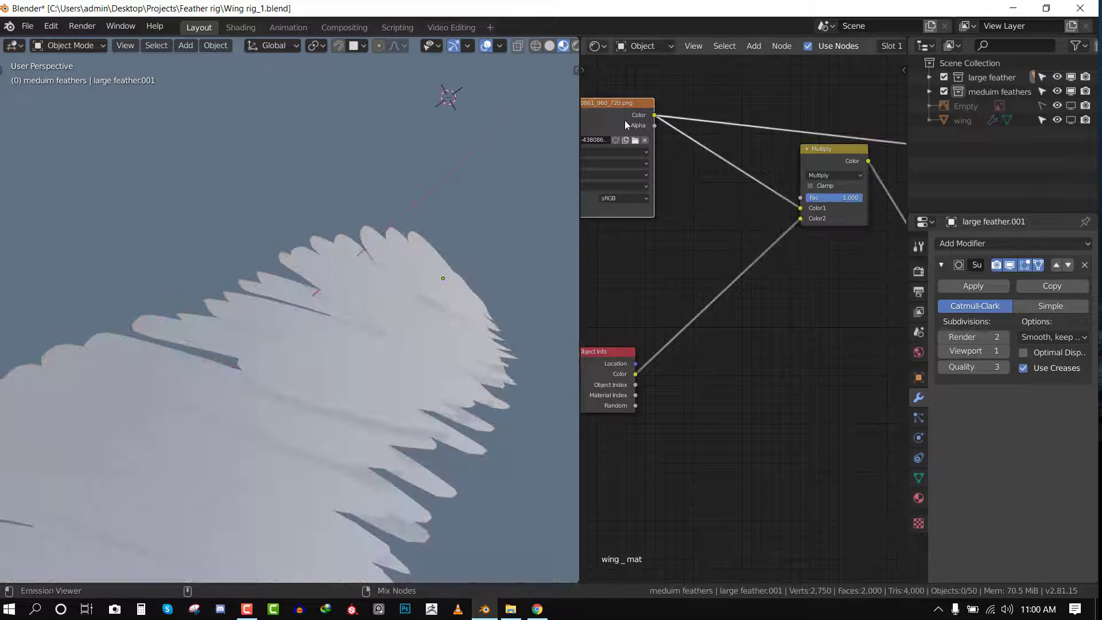
left_click(857, 157, "ctrl+shift")
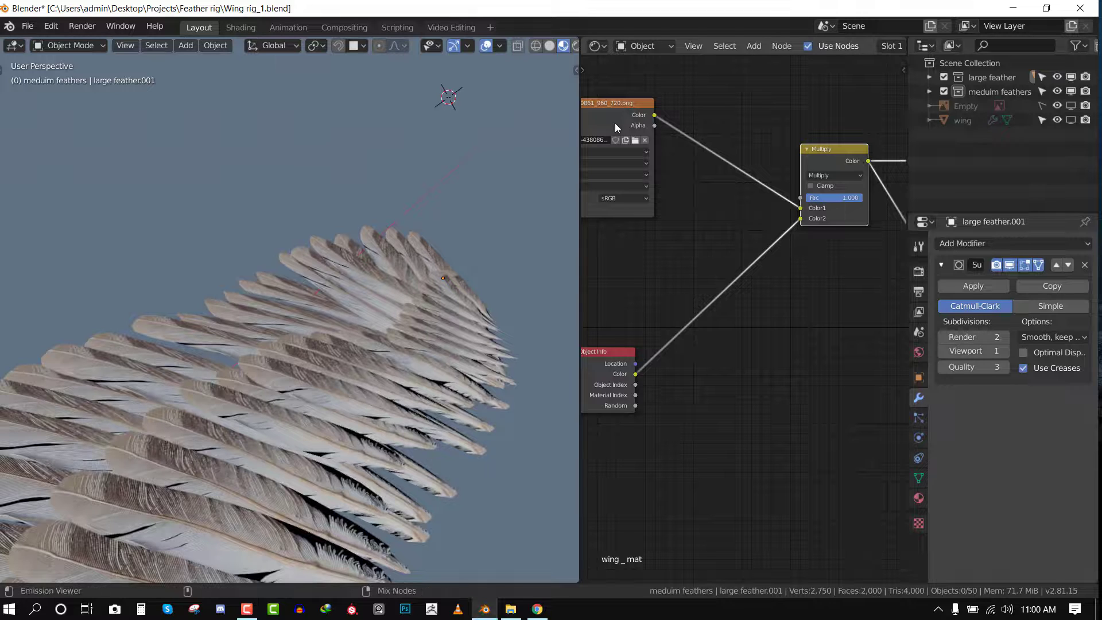
left_click(615, 122, "ctrl+shift")
left_click(845, 157, "ctrl+shift")
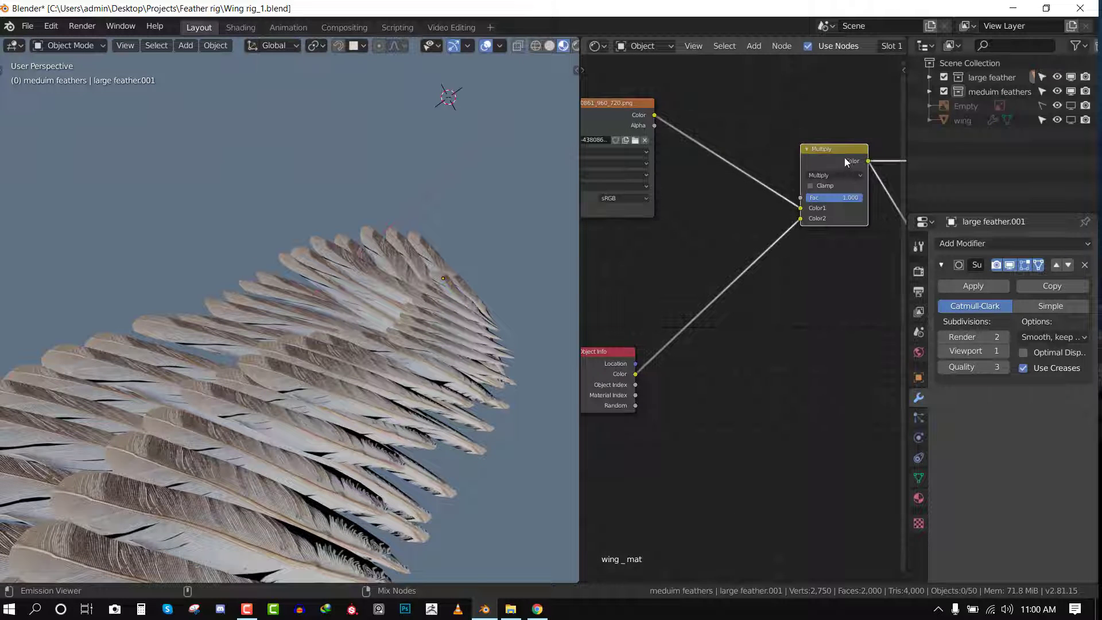
scroll(776, 219, "down", 2)
left_click(832, 220, "ctrl+shift")
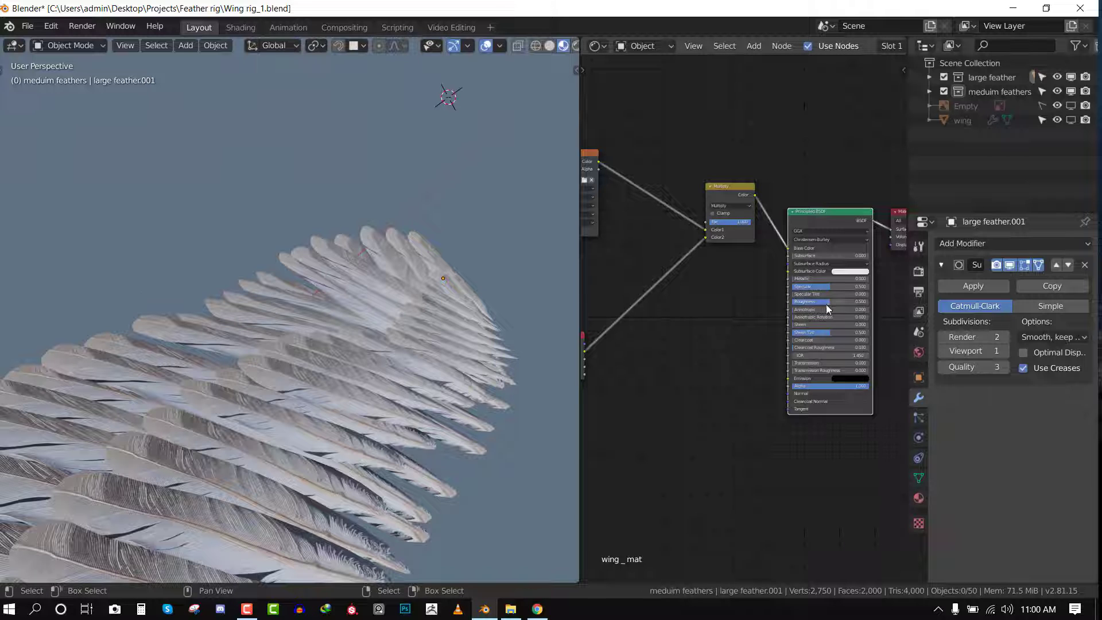
Lower the Specular and Roughness of the Principled BSDF in the wing material.
left_click_drag(825, 304, 795, 286)
mouse_move(513, 72)
middle_mouse_down()
mouse_move(477, 54)
mouse_move(423, 51)
middle_mouse_up()
scroll(478, 53, "down", 1)
Reduce the Material Preview lighting strength, view the wing from another angle and save the file.
left_click(566, 45)
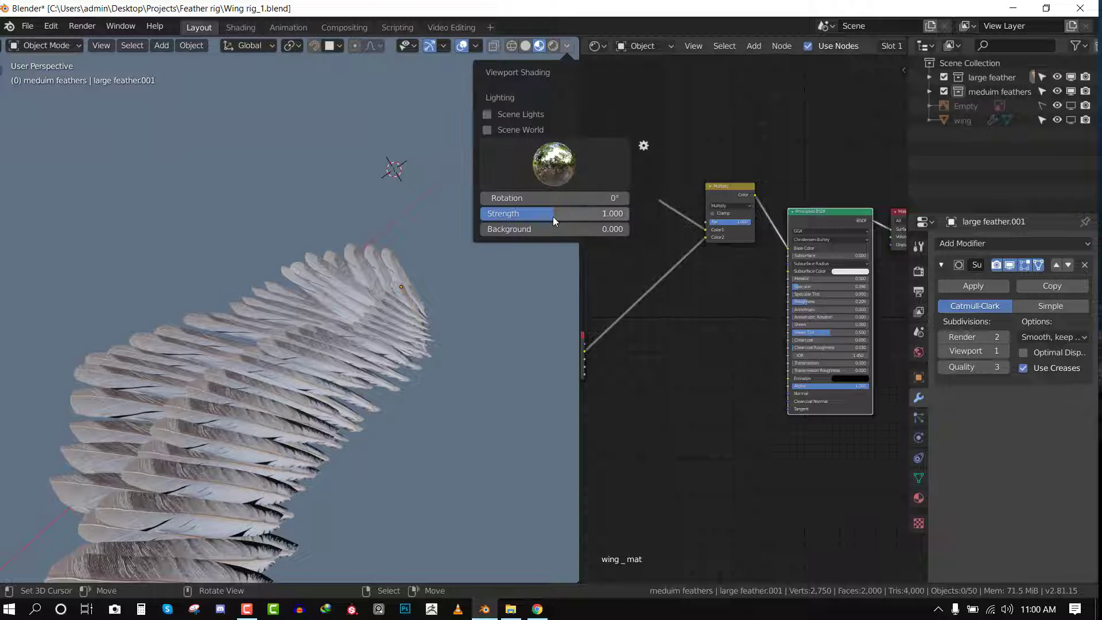
mouse_move(553, 214)
left_mouse_down()
mouse_move(519, 214)
mouse_move(537, 213)
left_mouse_up()
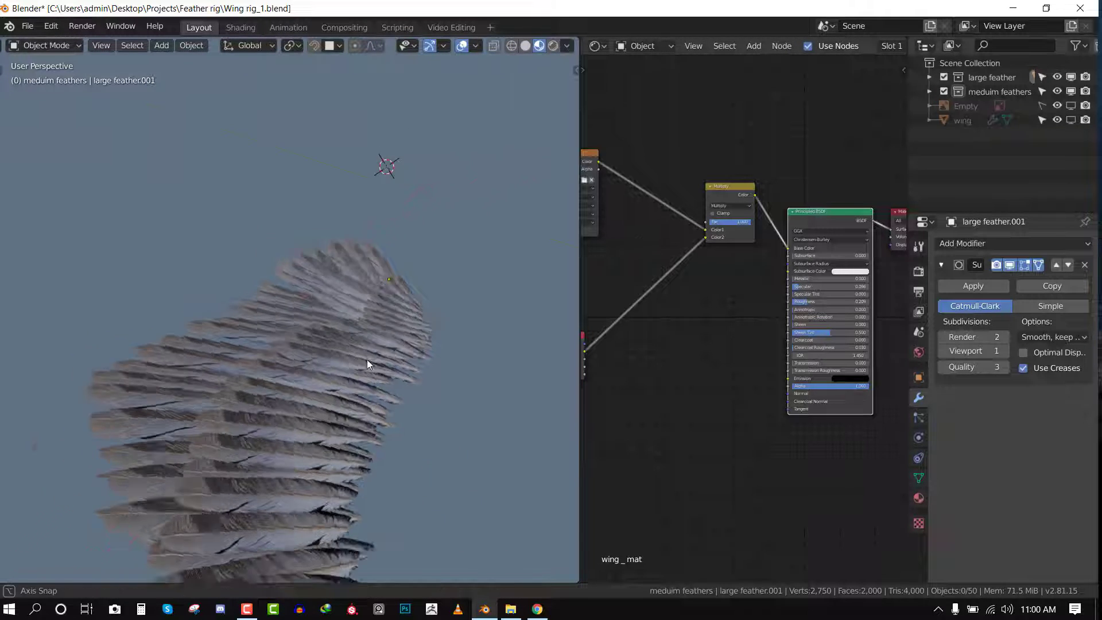
mouse_move(366, 362)
middle_mouse_down()
mouse_move(398, 312)
mouse_move(396, 352)
mouse_move(343, 336)
mouse_move(404, 284)
mouse_move(327, 263)
mouse_move(386, 258)
mouse_move(268, 322)
mouse_move(314, 321)
middle_mouse_up()
key("ctrl+s")
Hide the large feather collection in the viewport and select the last medium feather at the wing's end.
scroll(394, 295, "up", 4)
left_click(313, 322)
middle_click_drag(329, 226, 665, 141)
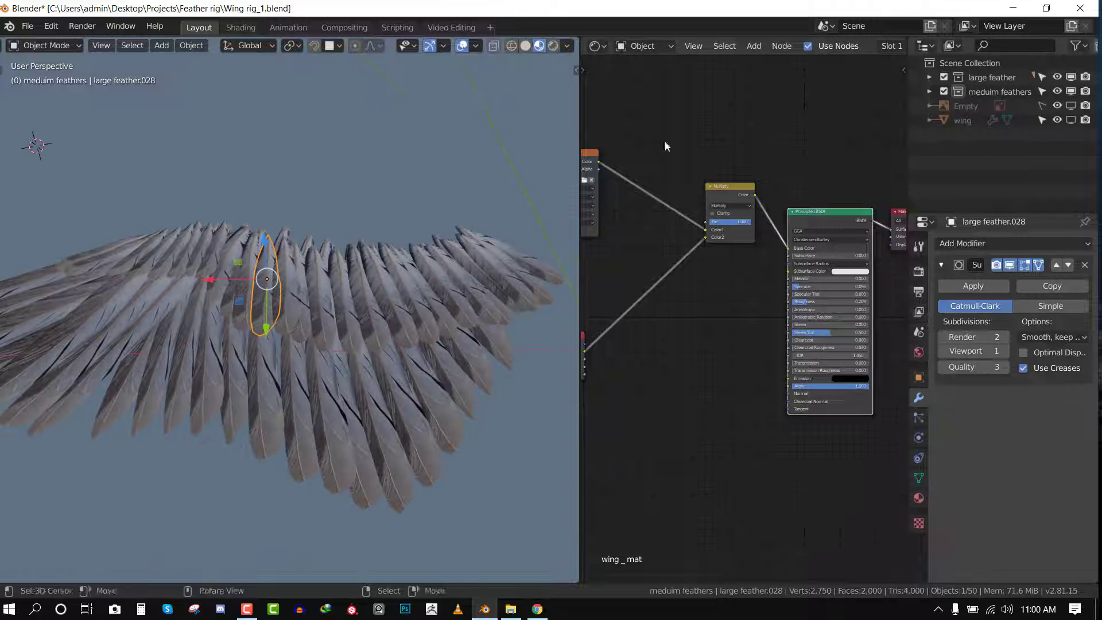
middle_click_drag(473, 277, 332, 289, "shift")
scroll(333, 289, "up", 2)
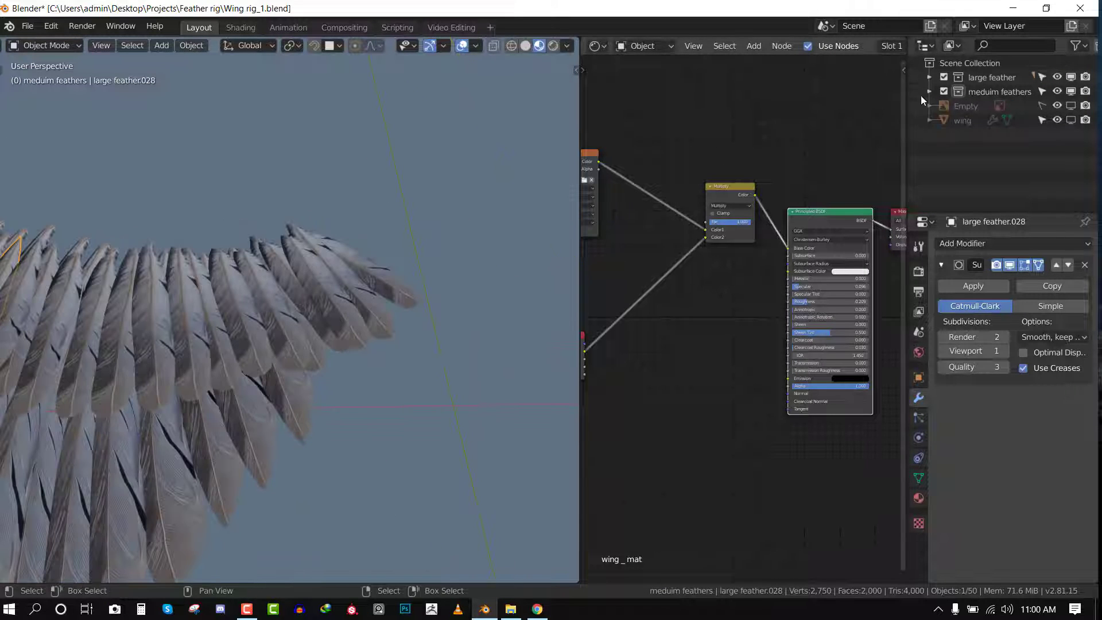
left_click(1070, 77)
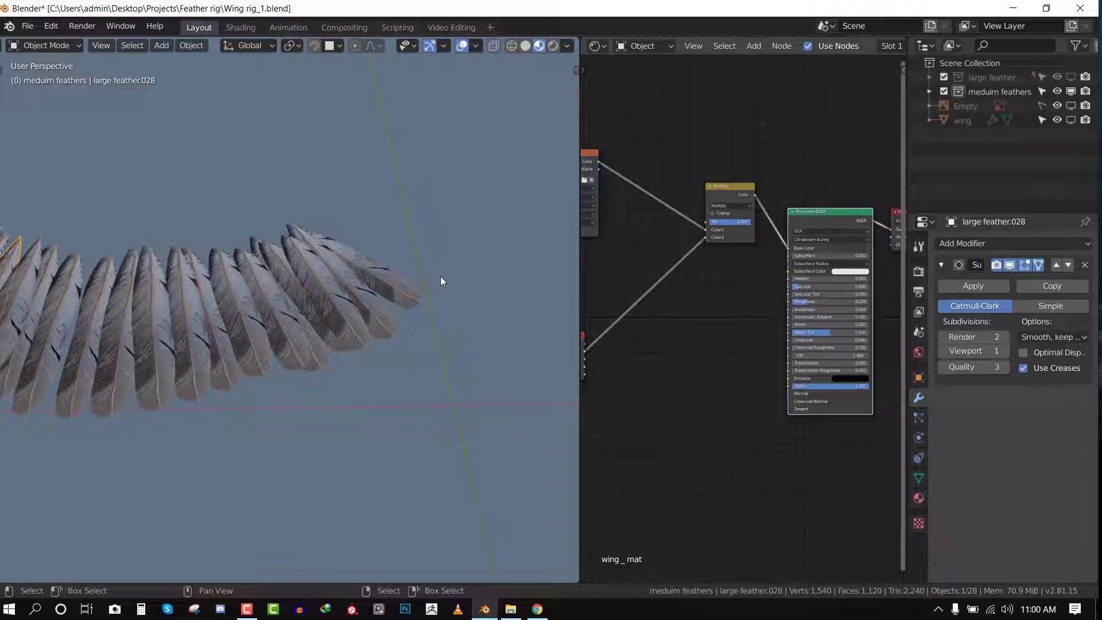
left_click(397, 281)
mouse_move(397, 281)
middle_mouse_down()
mouse_move(407, 325)
mouse_move(361, 292)
mouse_move(382, 296)
middle_mouse_up()
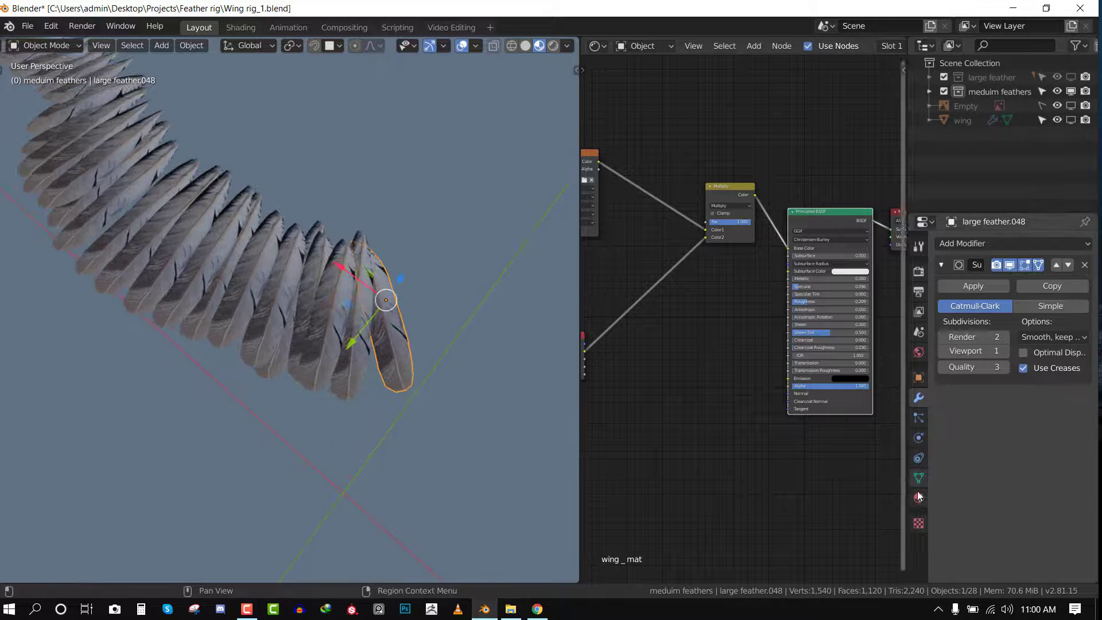
Try tinting the selected feather's viewport display color a slightly darkened pale blue.
left_click(919, 378)
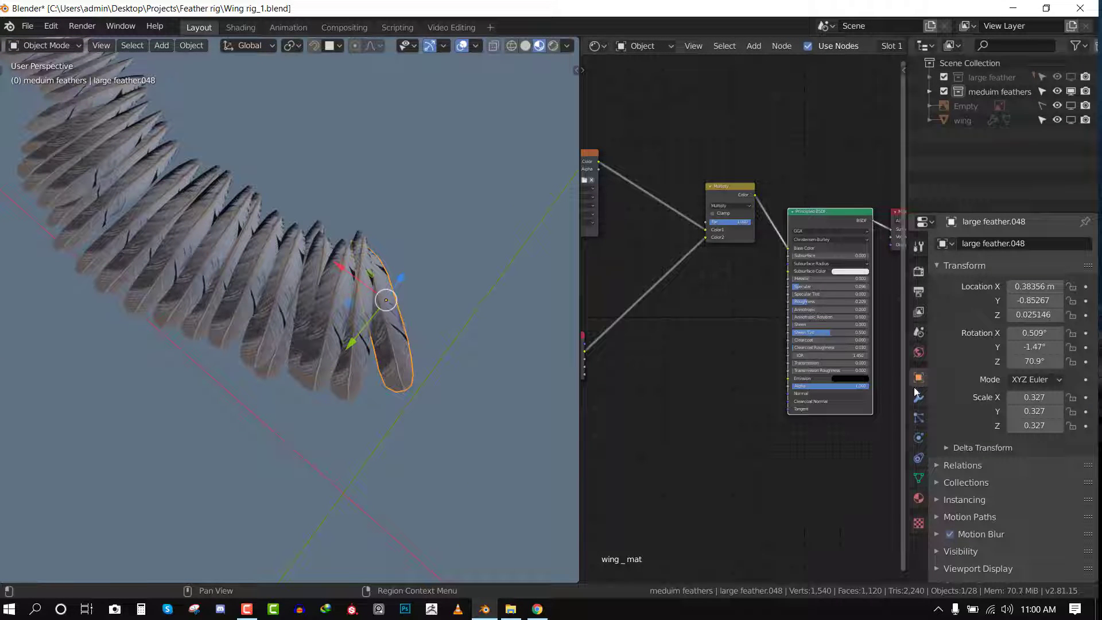
scroll(1006, 539, "down", 2)
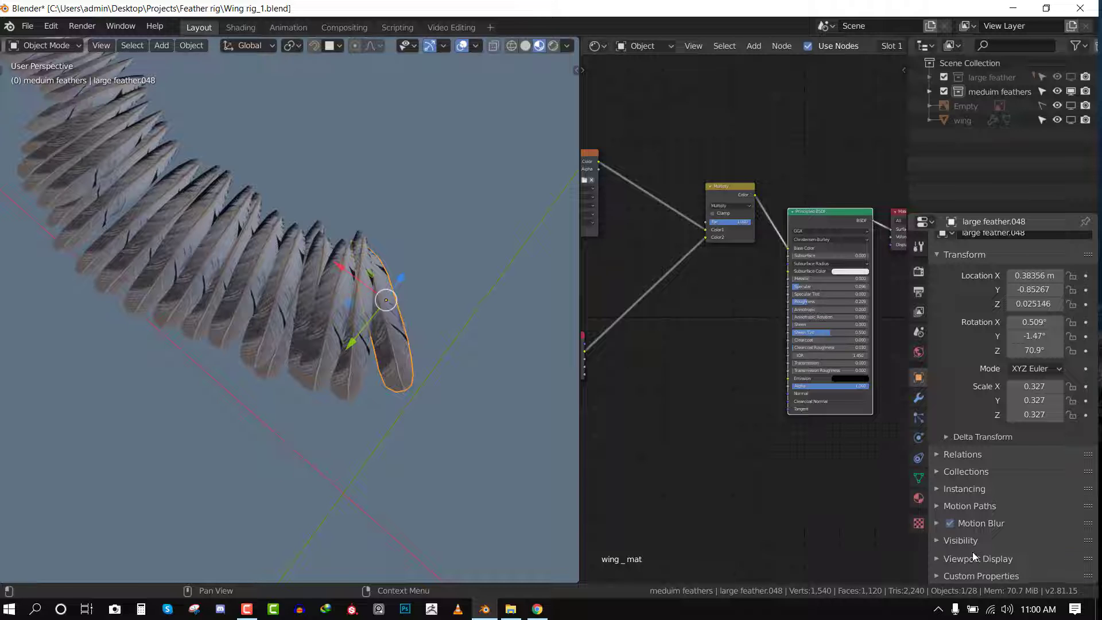
scroll(982, 546, "down", 5)
left_click(1026, 540)
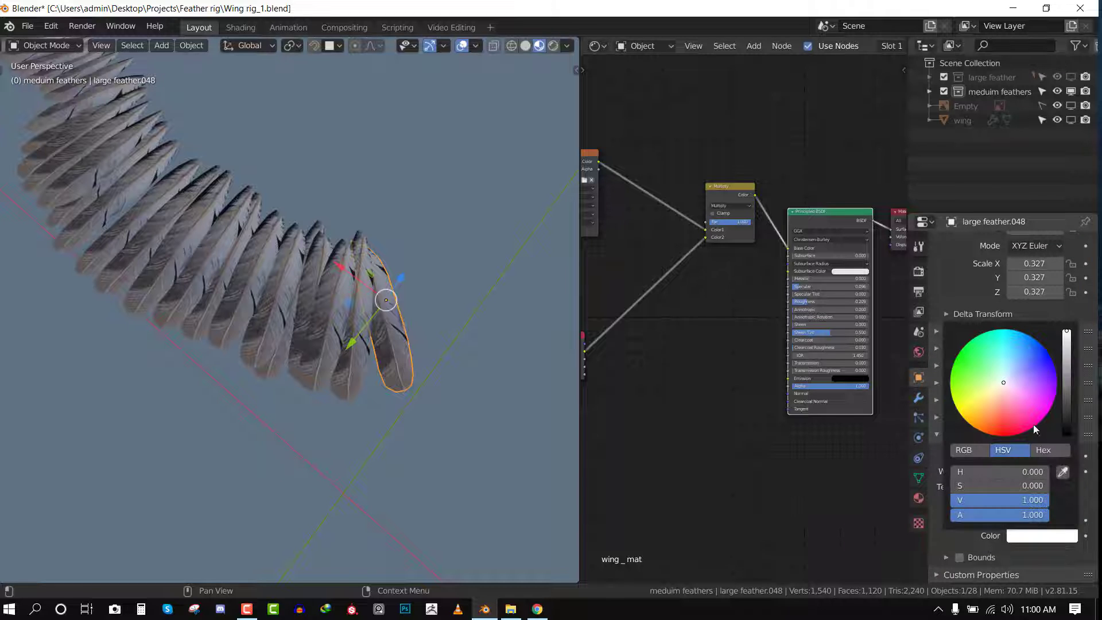
left_click(1006, 412)
left_click_drag(1006, 412, 999, 384)
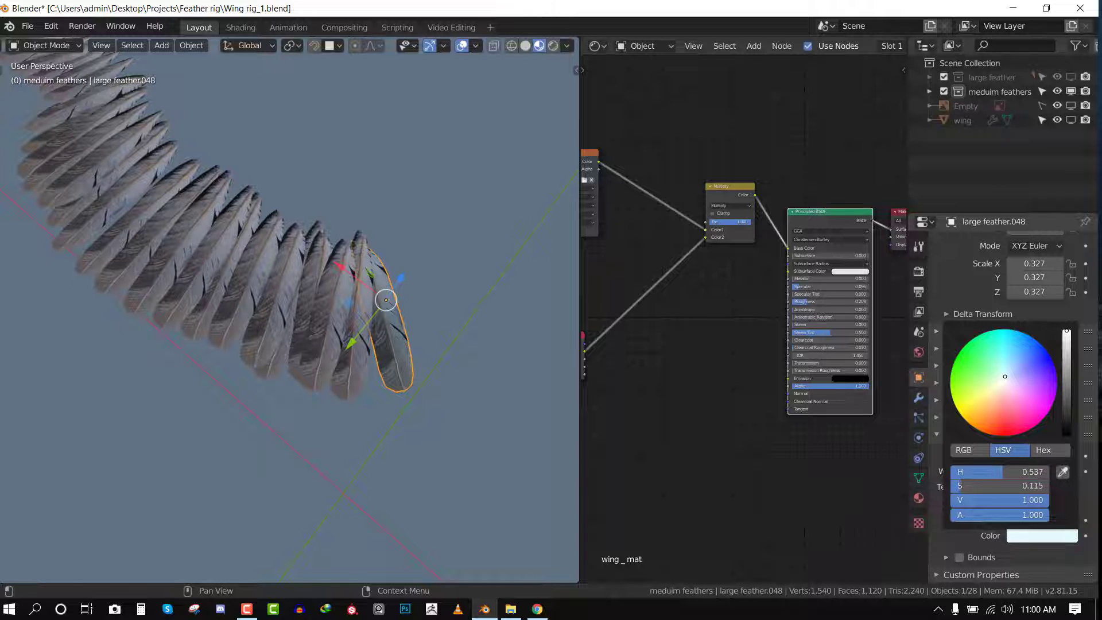
left_click_drag(1066, 381, 1066, 344)
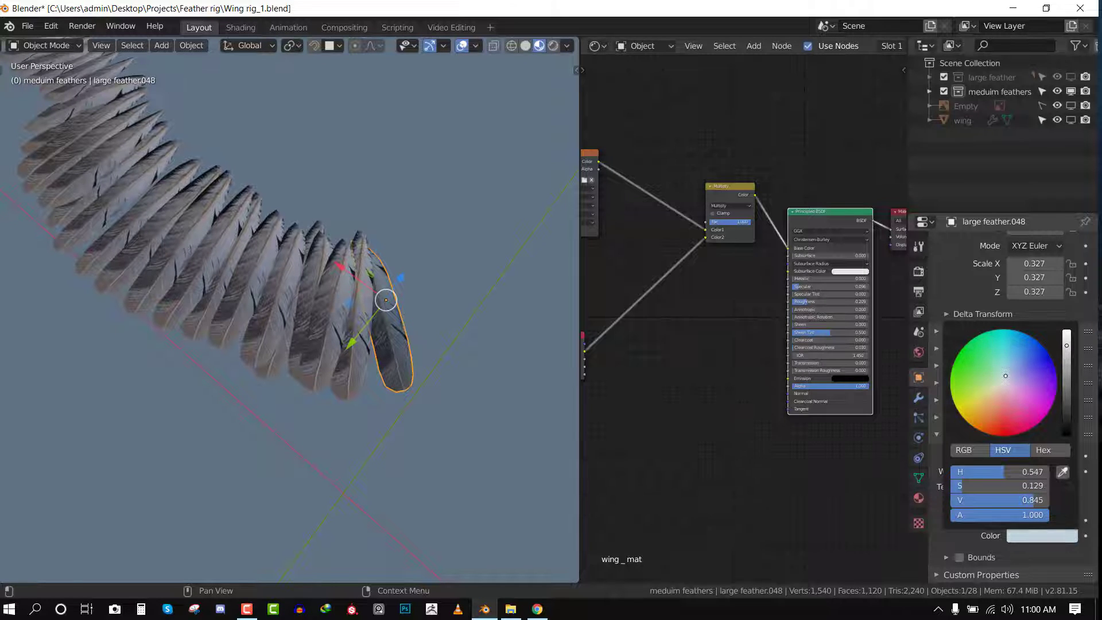
Set the selected end feather's viewport display color to a neutral grey with R, G and B at 0.520.
left_click(1045, 535)
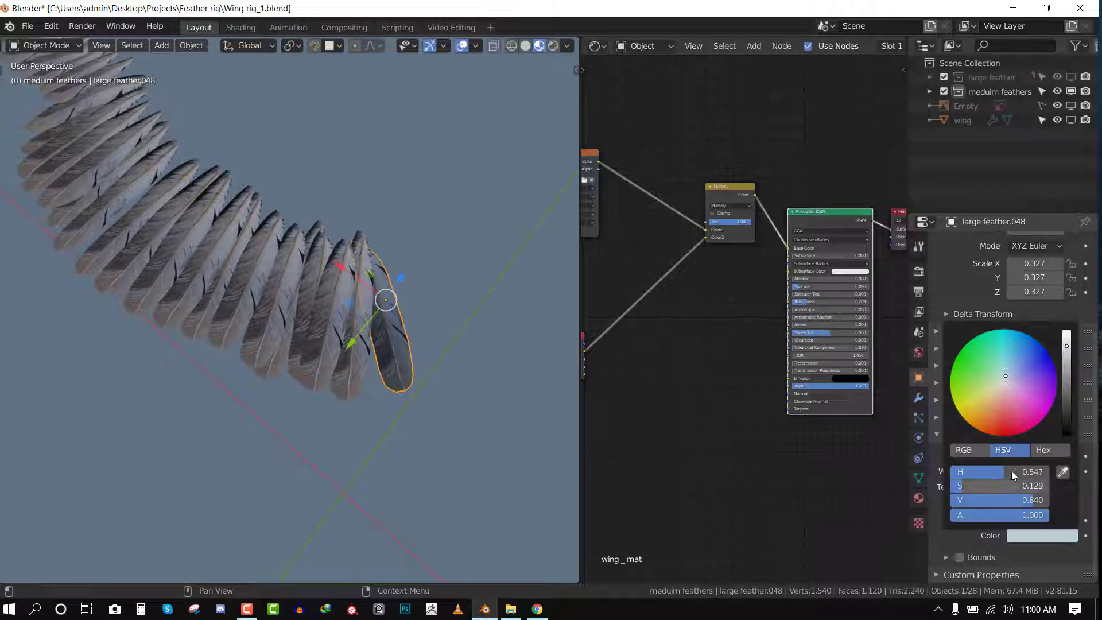
left_click_drag(1014, 471, 1014, 515)
type("1")
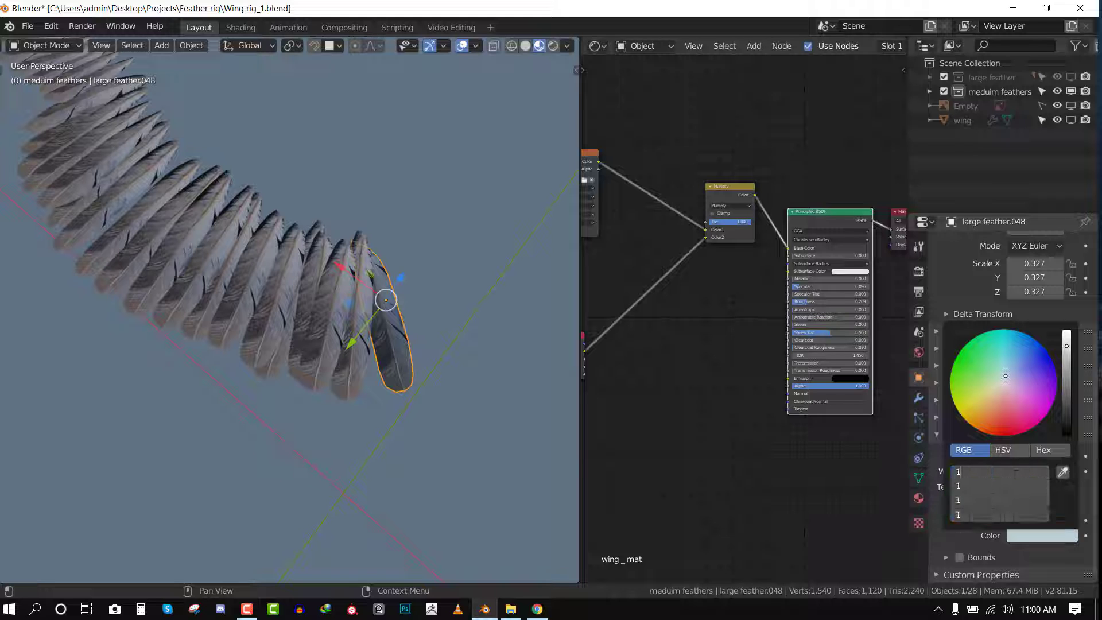
key("Return")
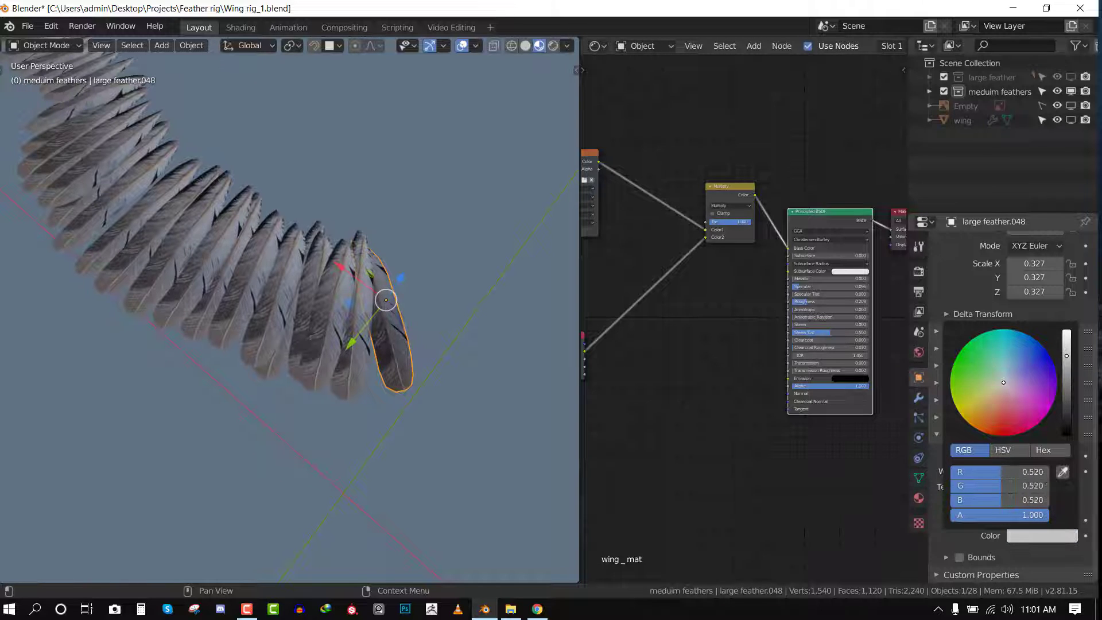
left_click(426, 370)
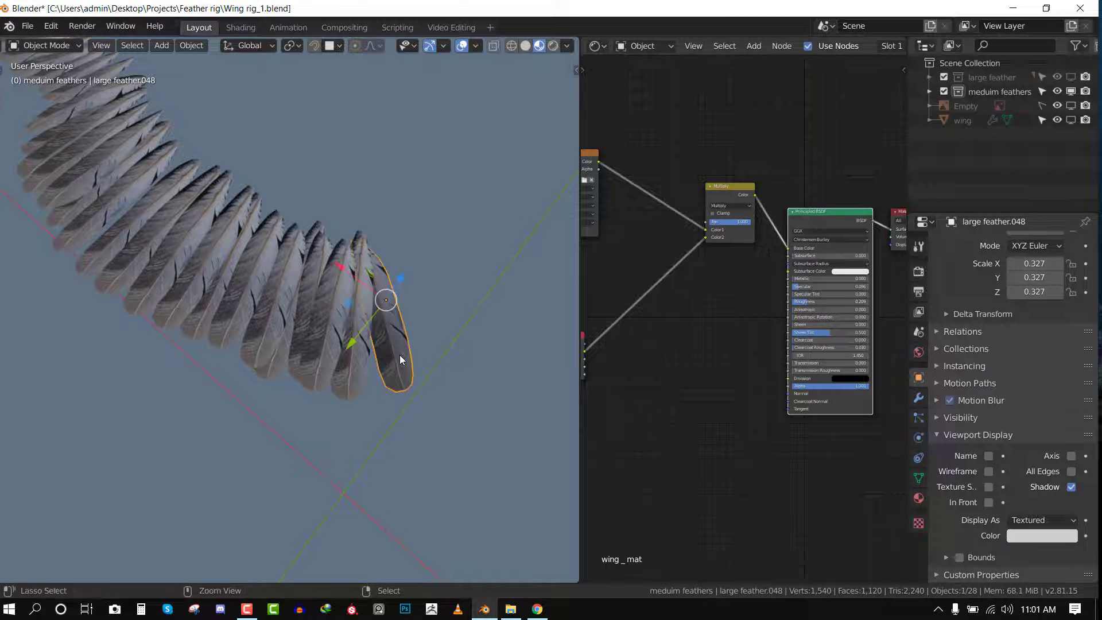
Select all medium feathers with the end feather active, copy its object color to them, then deselect everything.
key("ctrl+i")
left_click(400, 357, "shift")
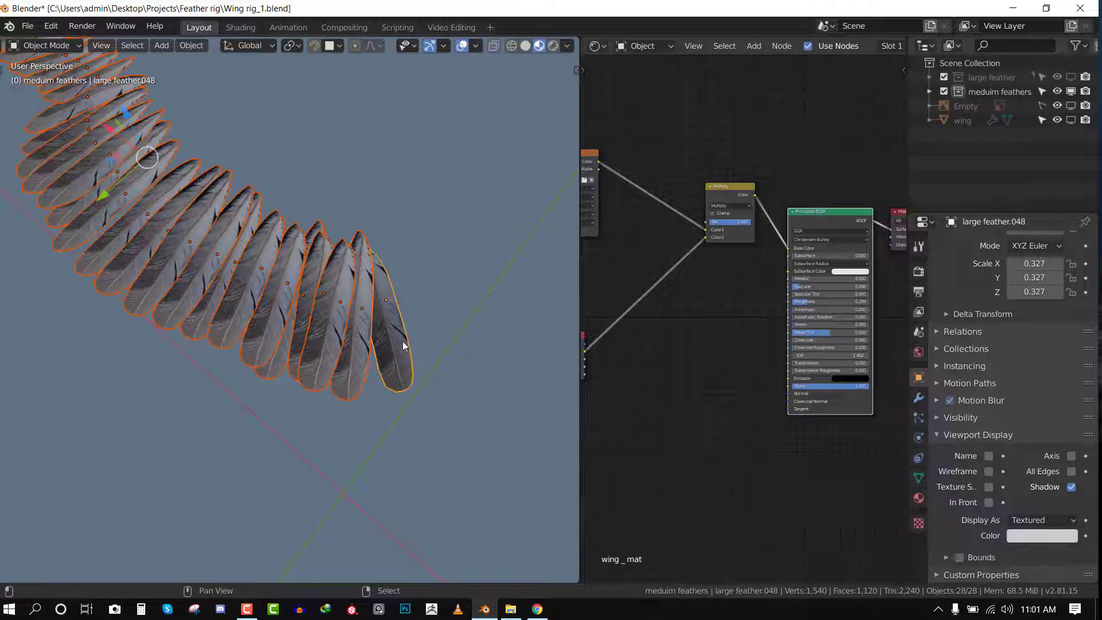
key("ctrl+c")
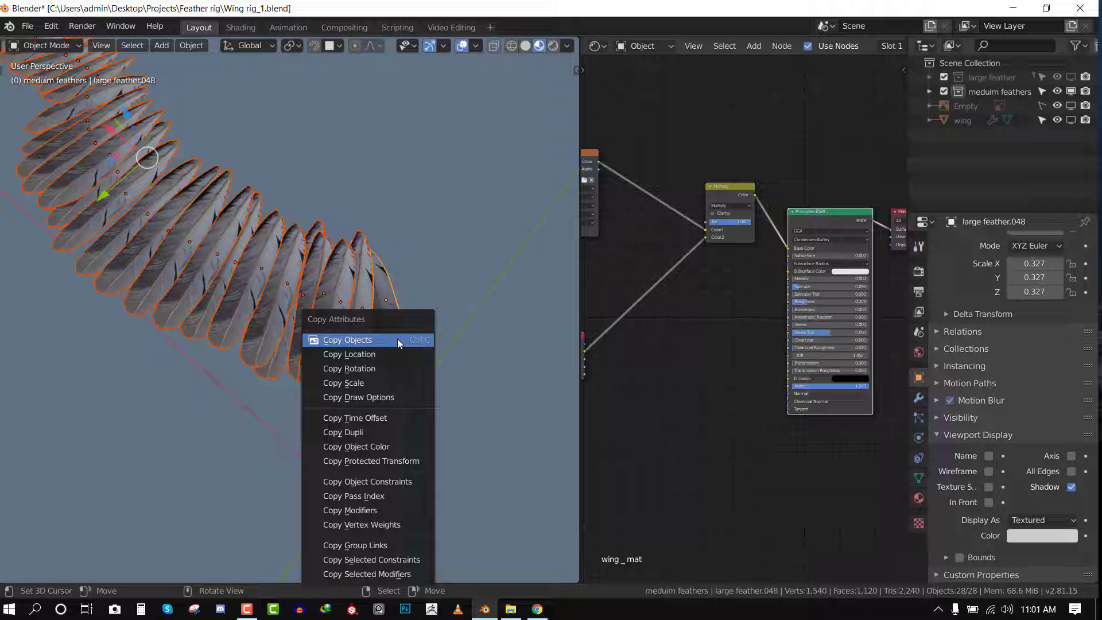
left_click(360, 450)
key("alt+a")
scroll(370, 341, "down", 1)
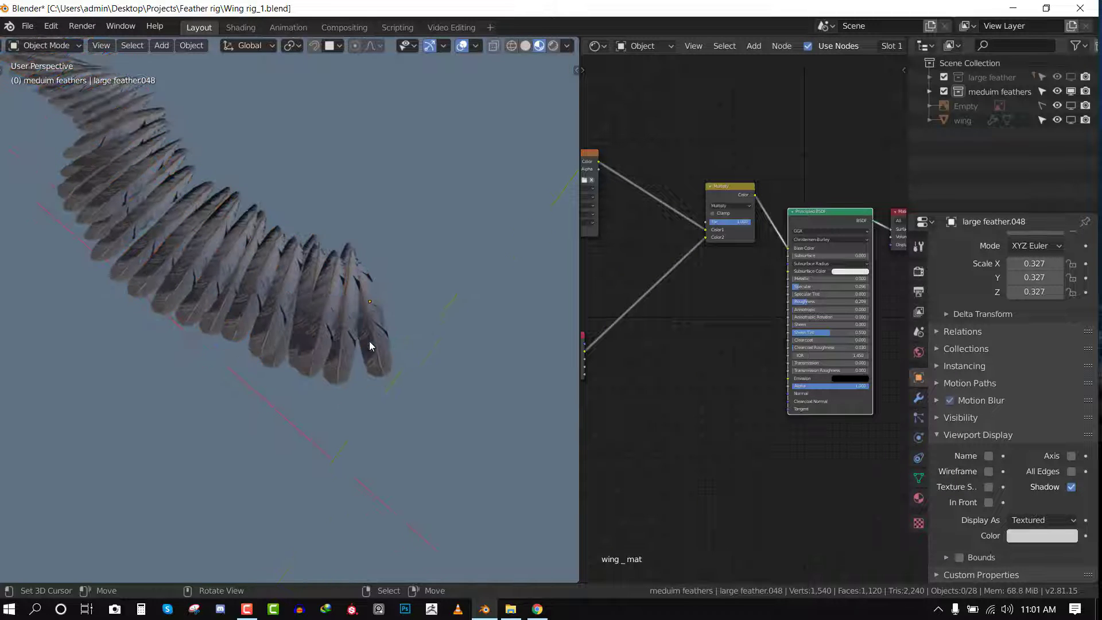
middle_click_drag(369, 341, 417, 242)
scroll(416, 242, "up", 2)
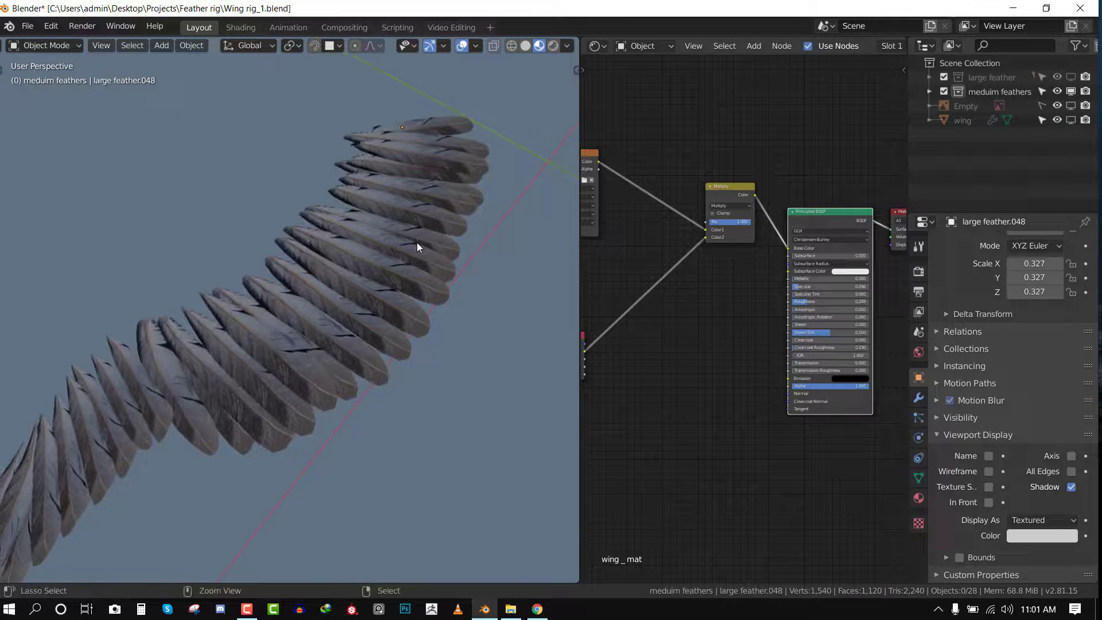
Look up the Copy Attributes Menu add-on in the preferences by filtering the add-ons for "cop".
key("ctrl+c")
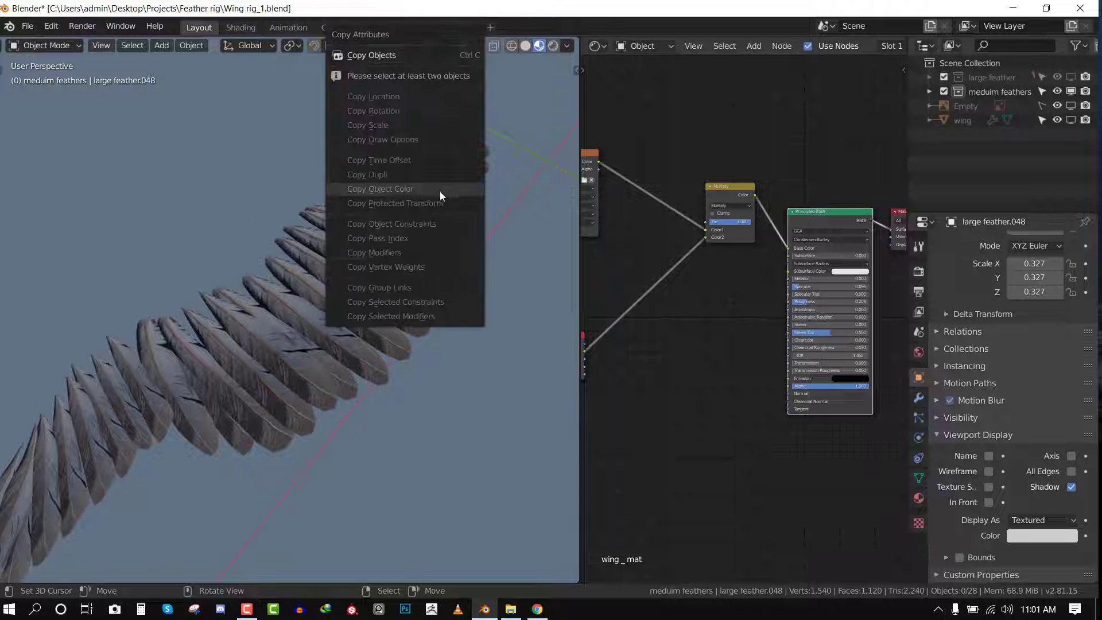
middle_click_drag(298, 332, 342, 285)
middle_click_drag(329, 332, 304, 274)
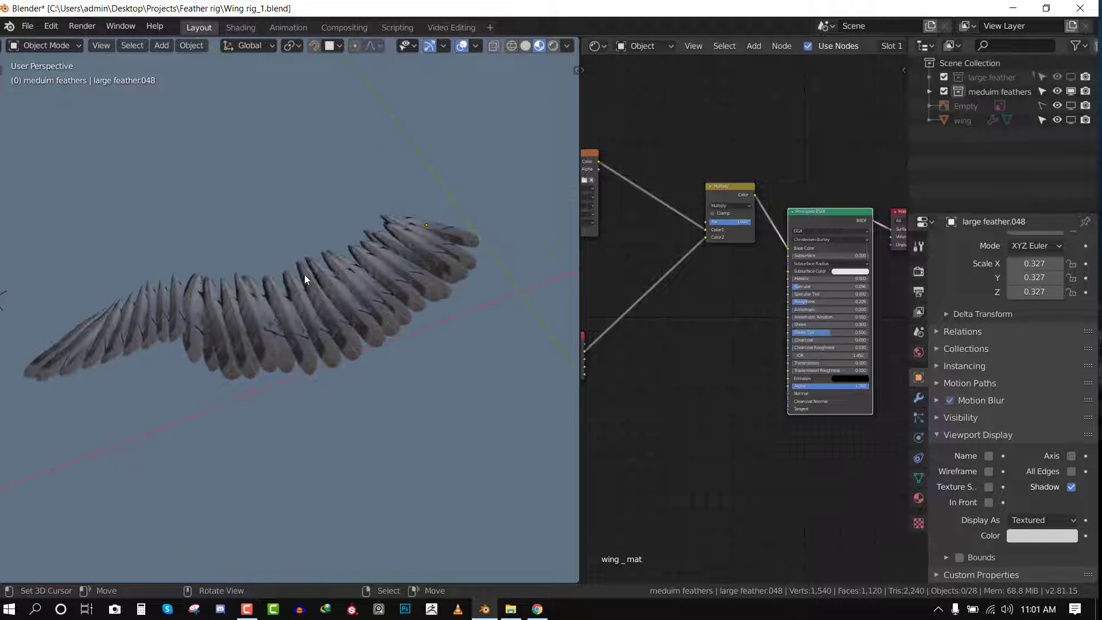
key("F4")
mouse_move(264, 355)
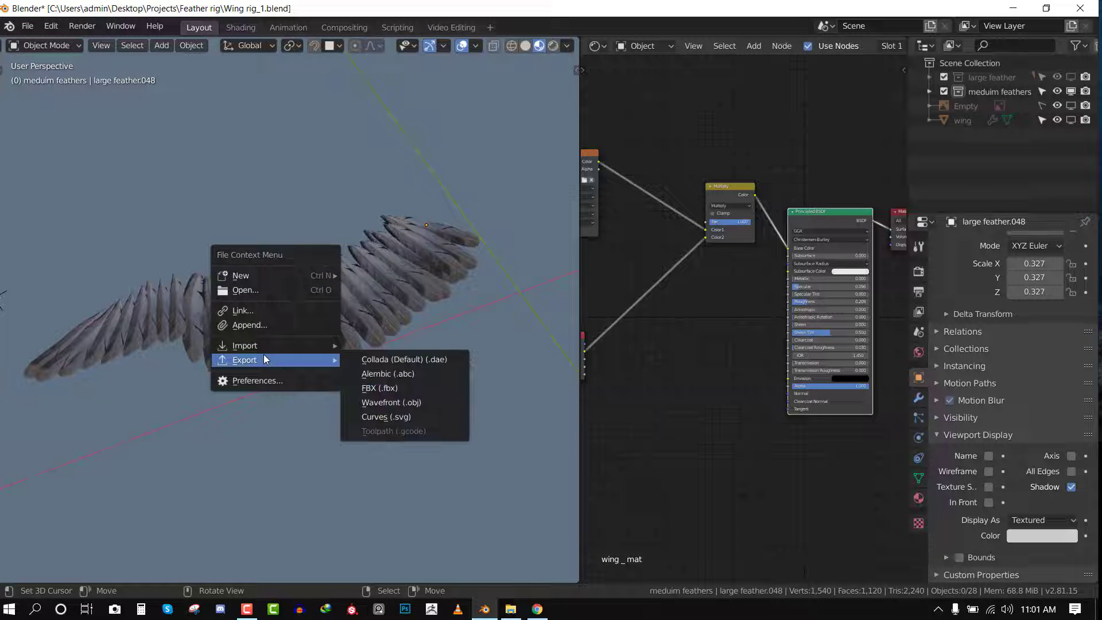
left_click(265, 384)
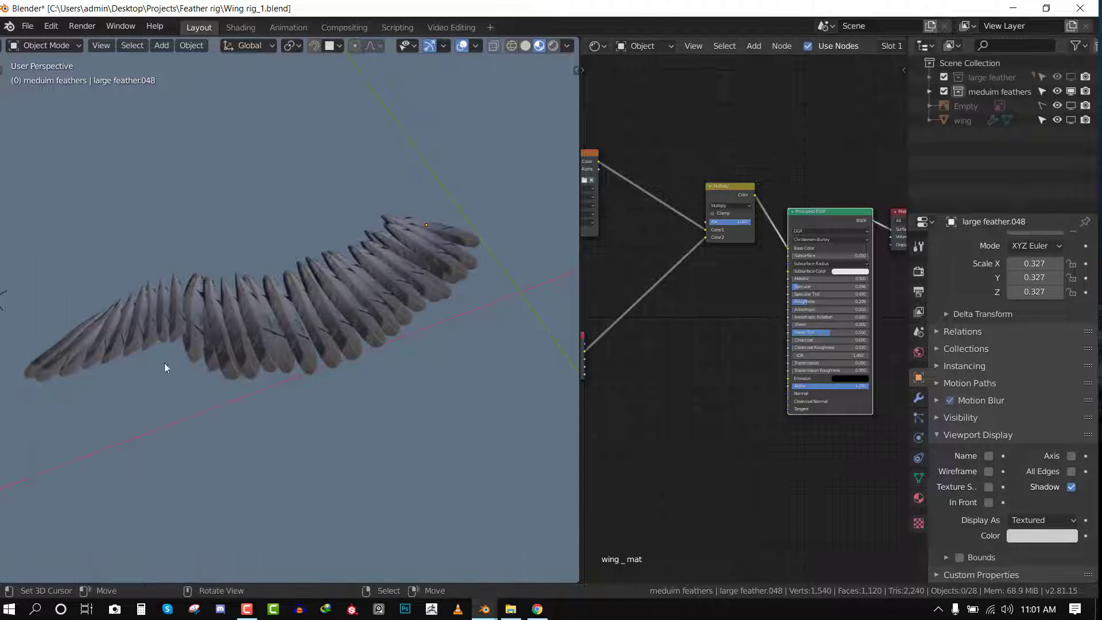
left_click(555, 565)
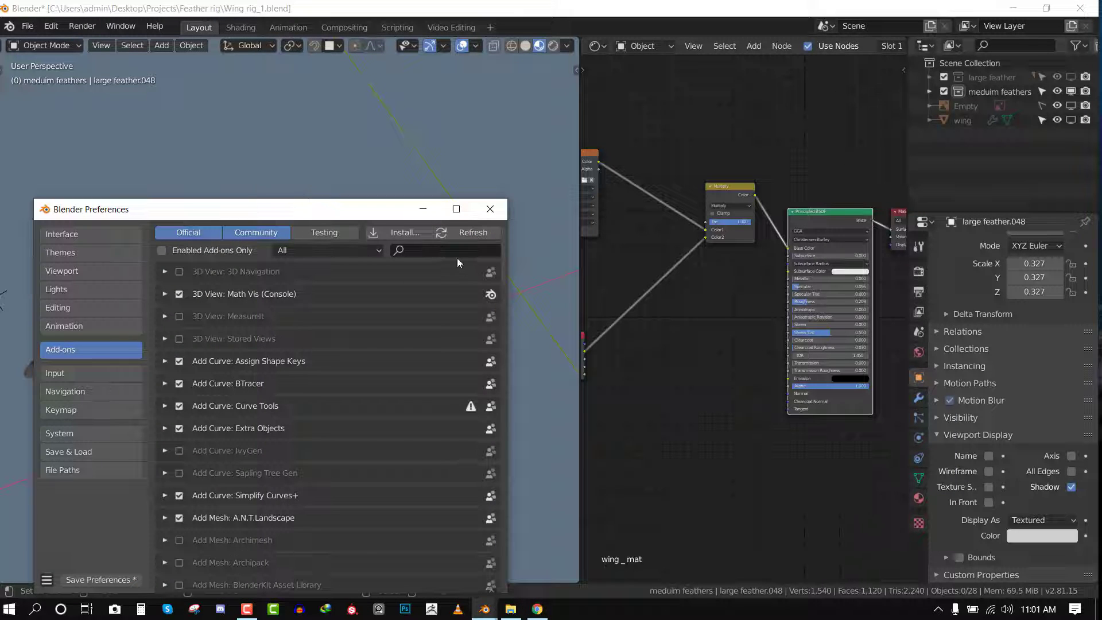
type("cop")
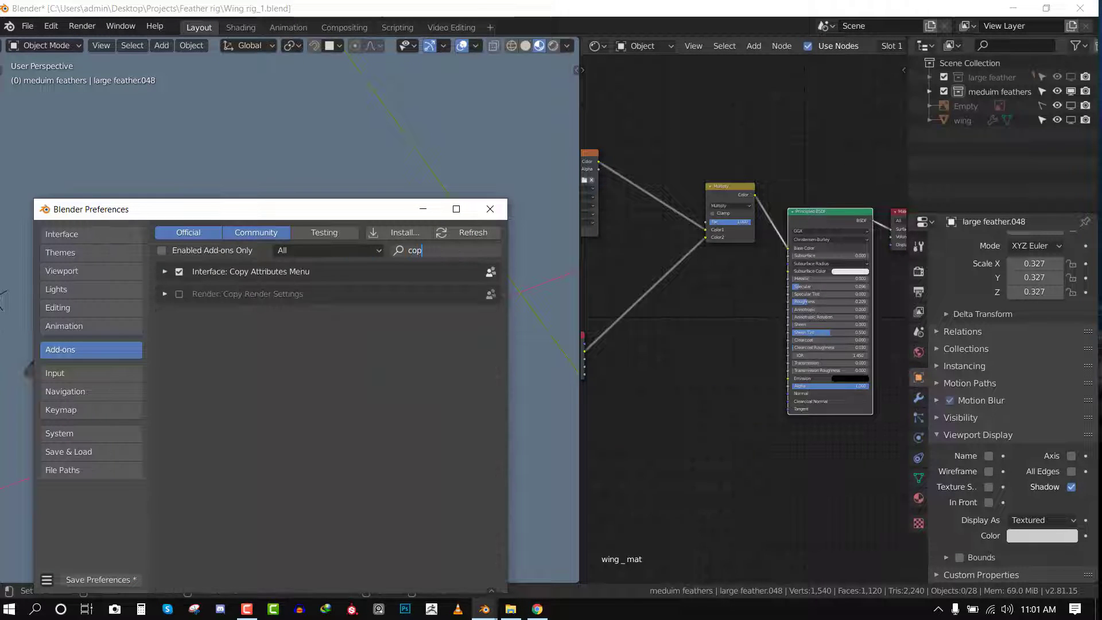
key("Return")
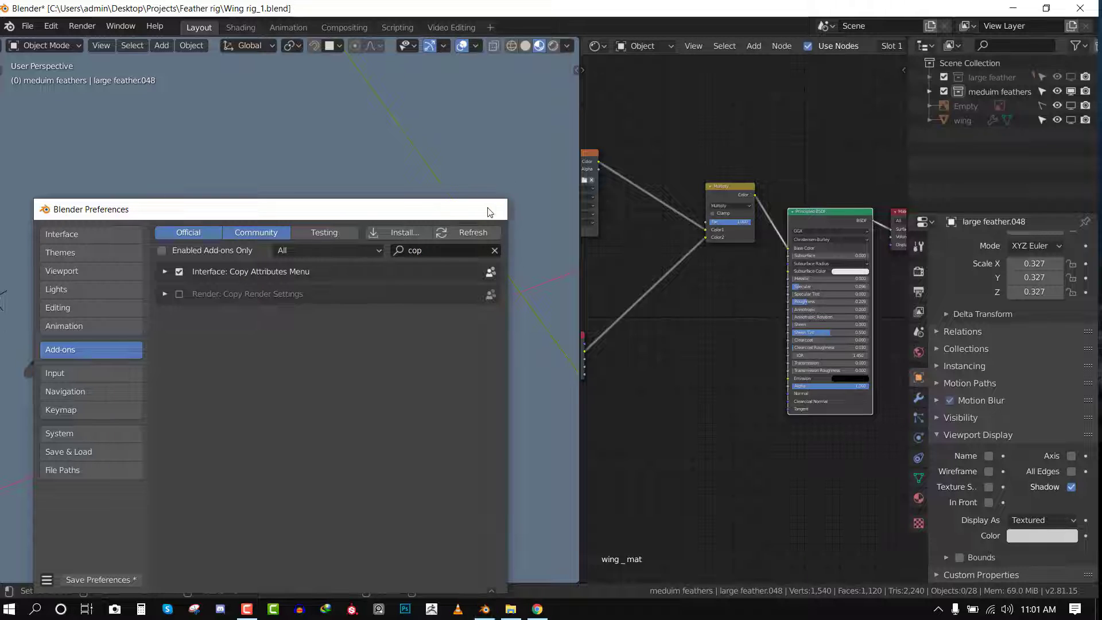
left_click(489, 209)
Briefly compare the medium feathers with the reference image, hide it again and unhide the large feather collection.
middle_click_drag(287, 328, 312, 323)
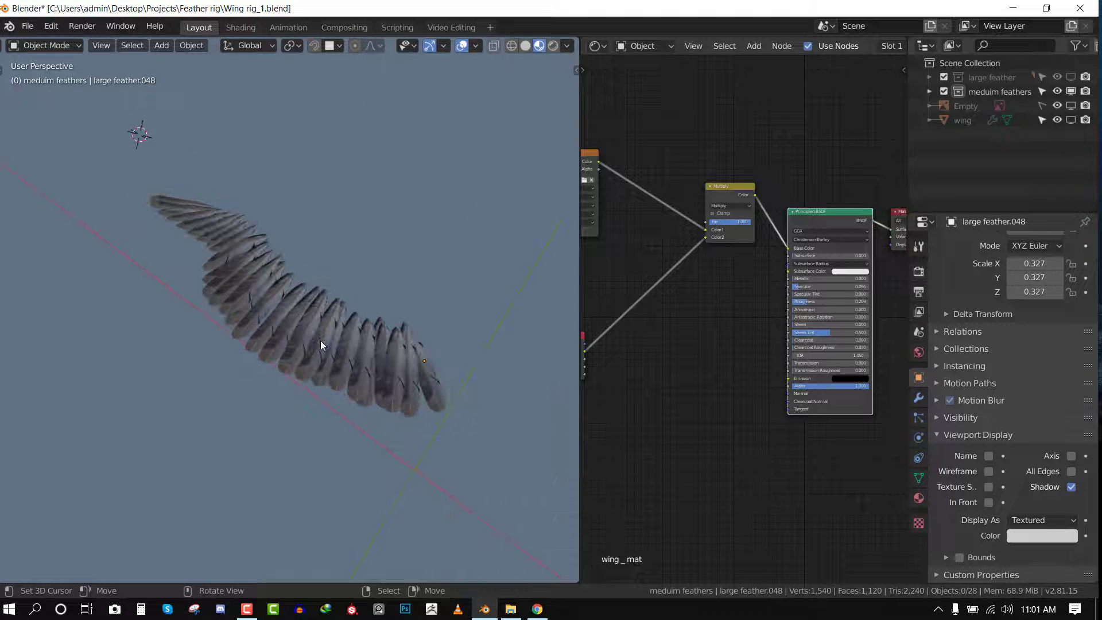
scroll(336, 316, "up", 2)
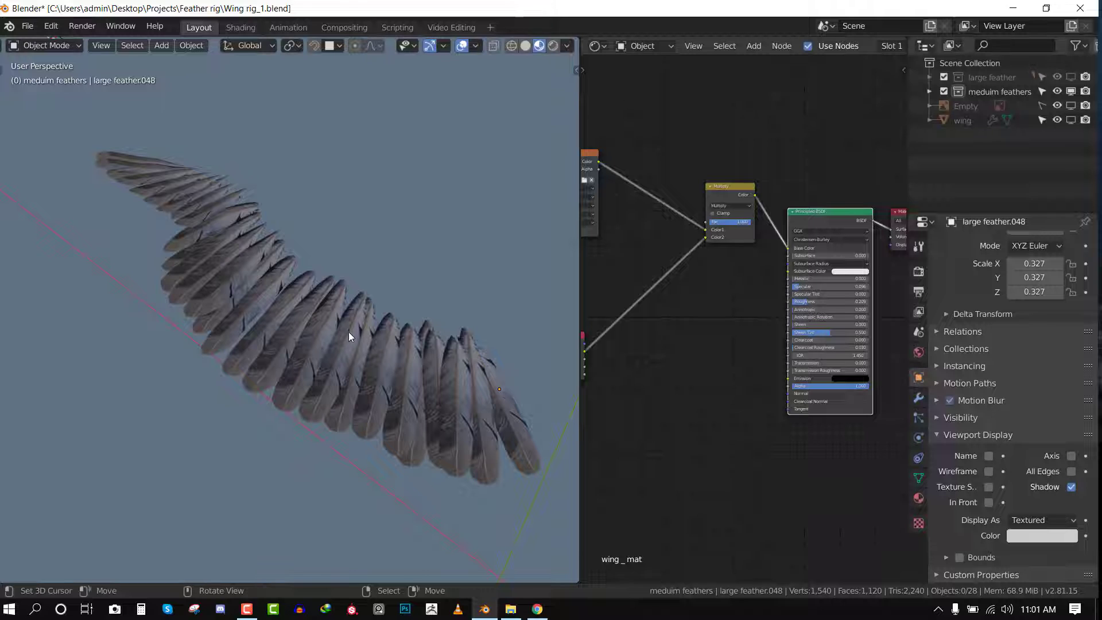
scroll(349, 331, "down", 3)
left_click(1056, 105)
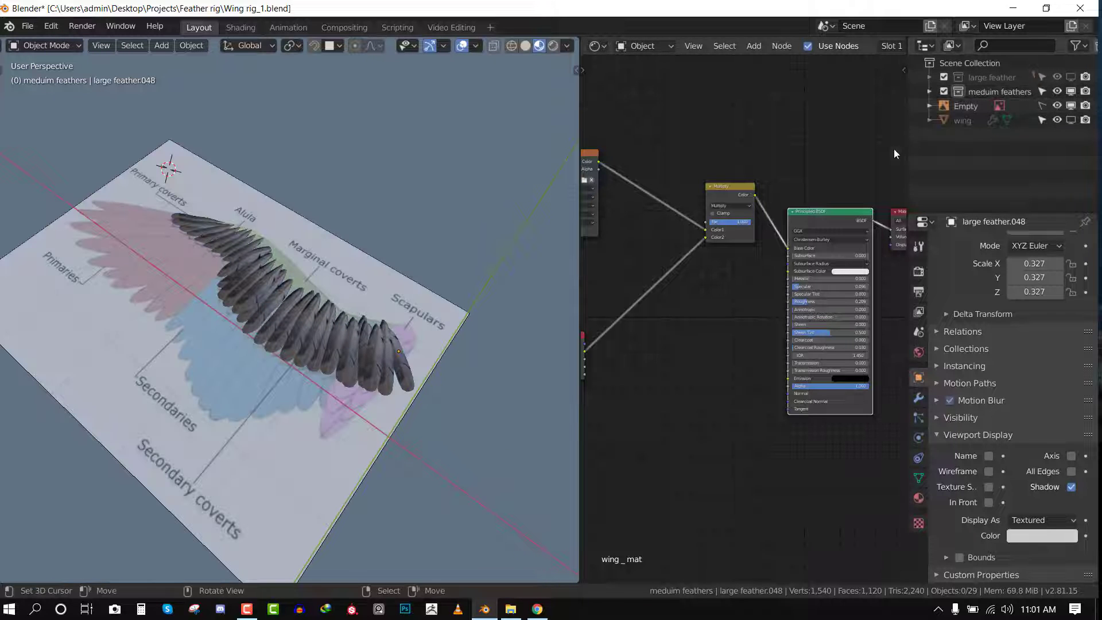
left_click(1070, 106)
left_click(1070, 77)
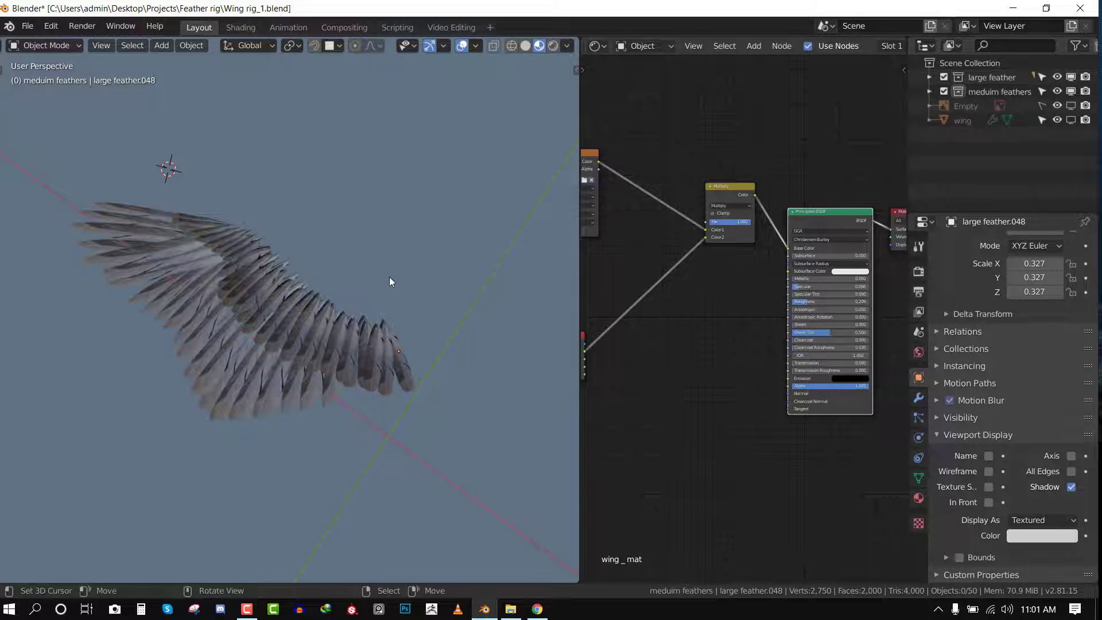
scroll(388, 281, "up", 5)
middle_click_drag(388, 289, 380, 279)
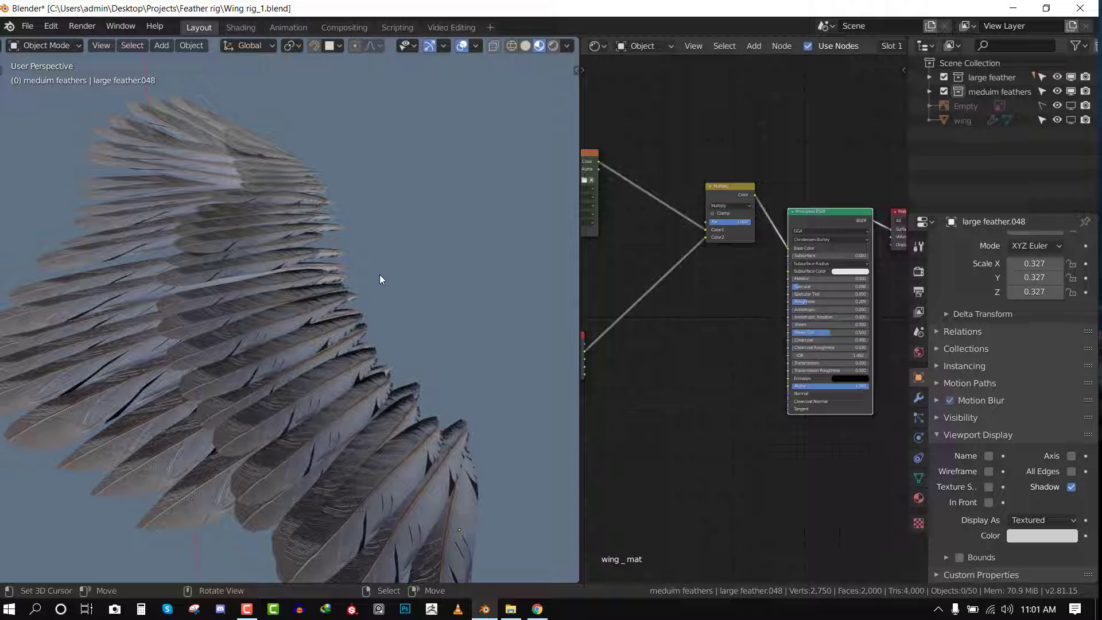
Unhide the wing mesh in the viewport, select it and save the file.
left_click(1071, 120)
middle_click_drag(368, 338, 152, 333)
left_click(216, 306)
scroll(216, 306, "down", 5)
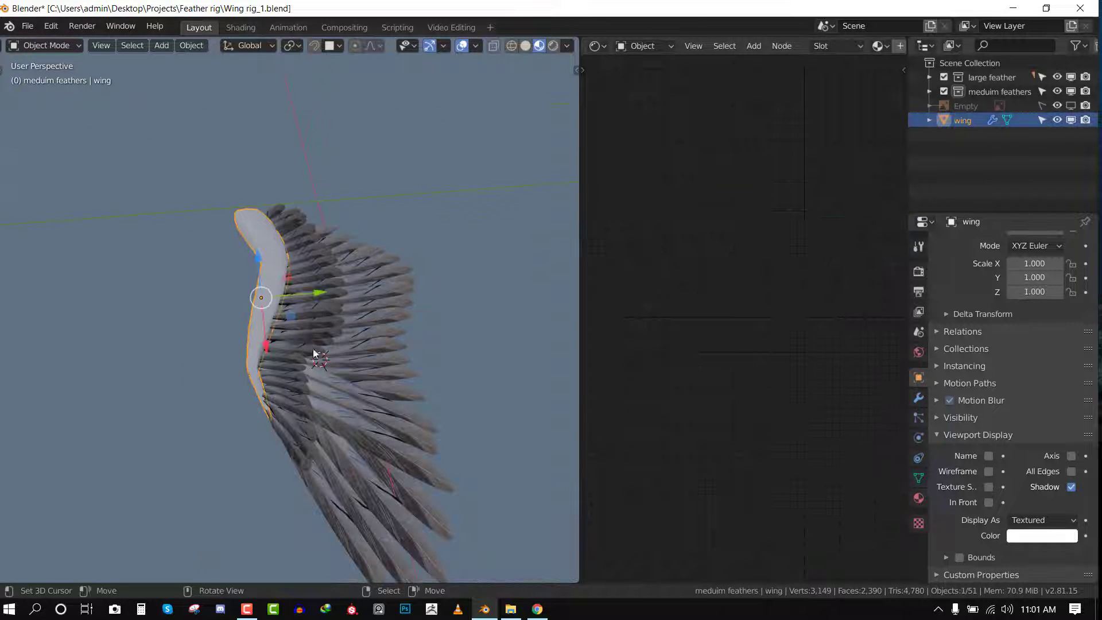
middle_click_drag(313, 352, 243, 332)
key("ctrl+s")
scroll(848, 47, "down", 3)
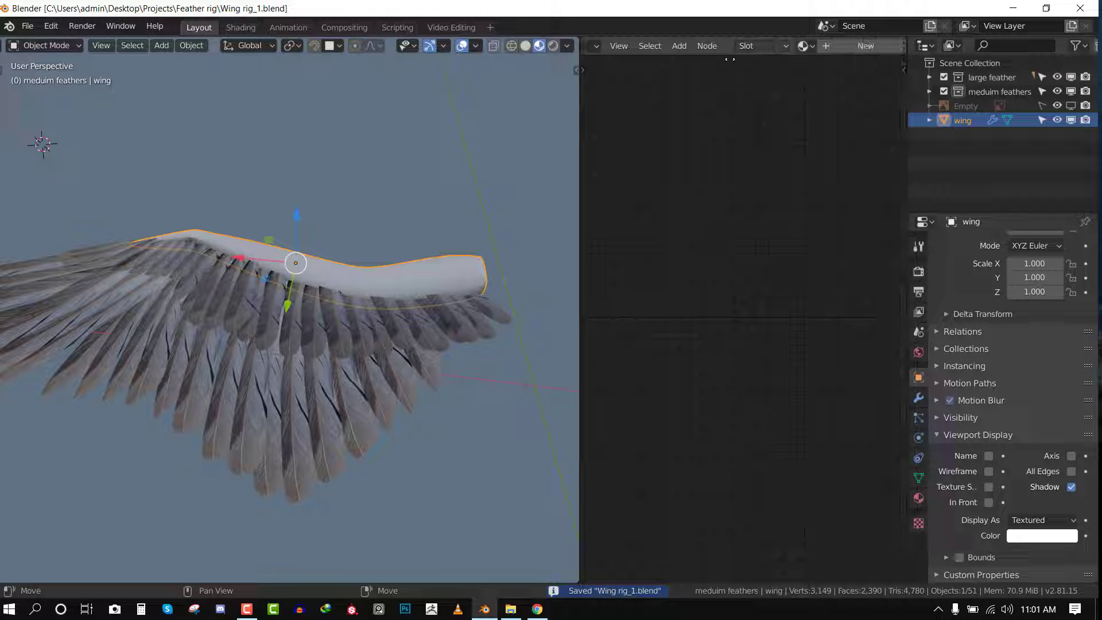
Create a new material for the wing mesh and darken its base color to grey.
left_click(828, 46)
key("Home")
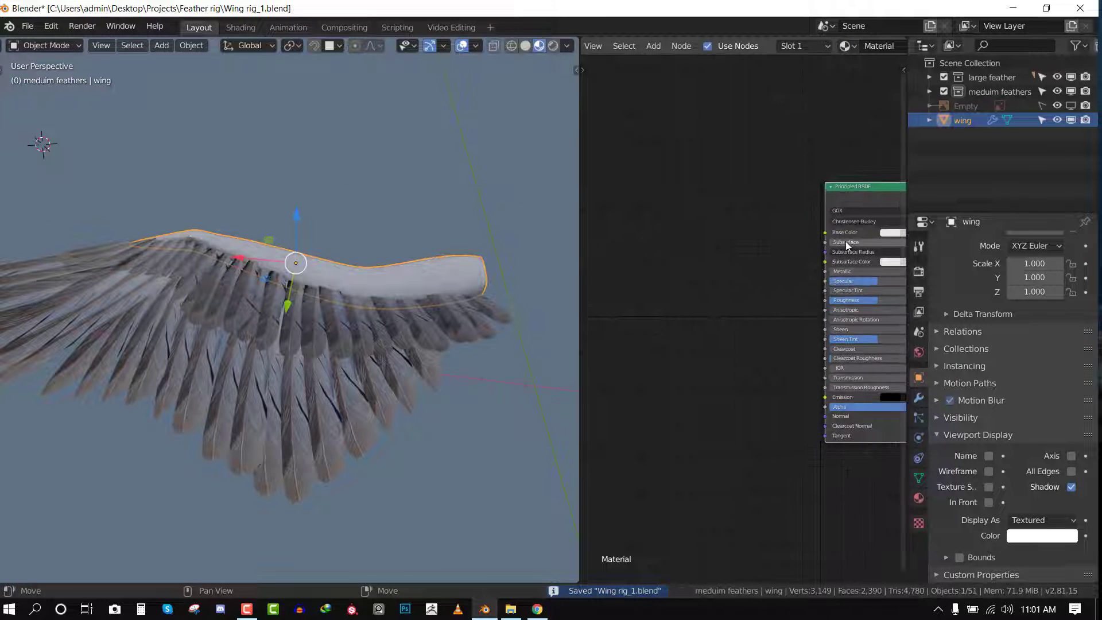
left_click(713, 244)
left_click_drag(759, 155, 760, 163)
left_click(268, 184)
middle_click_drag(267, 184, 218, 344)
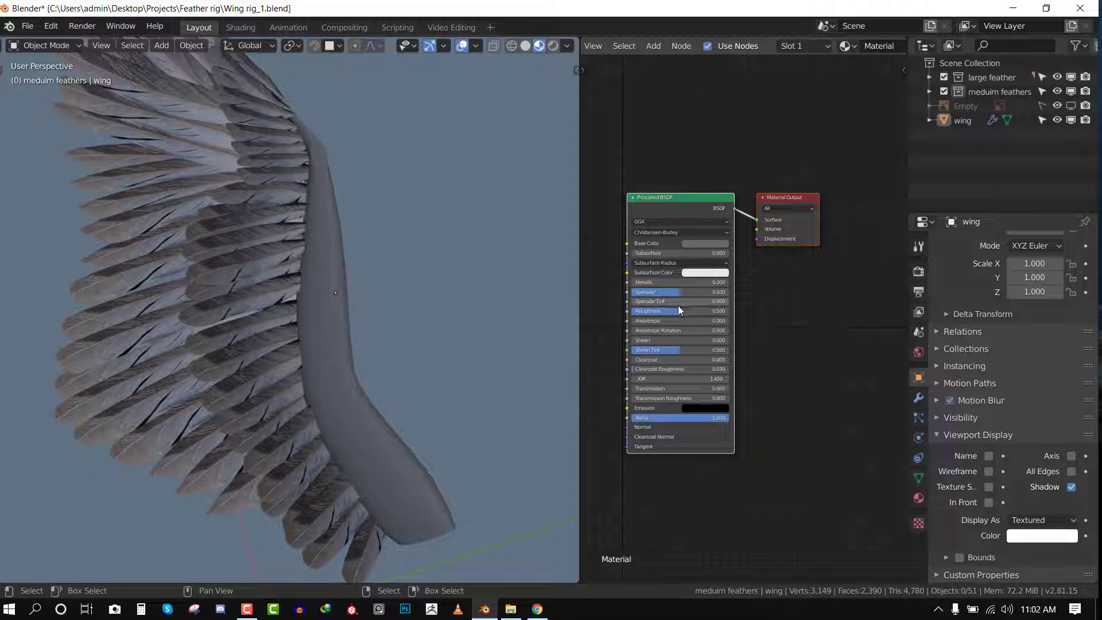
Set the wing mesh material's Specular to 0 and fine-tune its dark grey base color.
left_click_drag(679, 293, 630, 292)
scroll(387, 354, "down", 5)
middle_click_drag(387, 355, 459, 396)
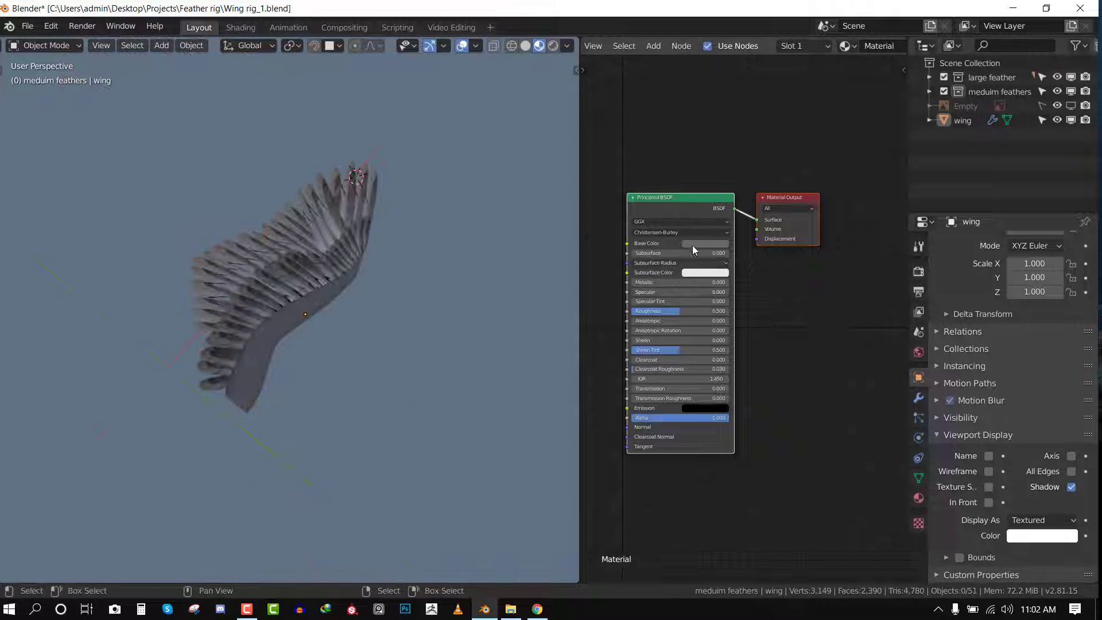
left_click(715, 244)
mouse_move(719, 167)
left_mouse_down()
mouse_move(705, 154)
mouse_move(720, 148)
left_mouse_up()
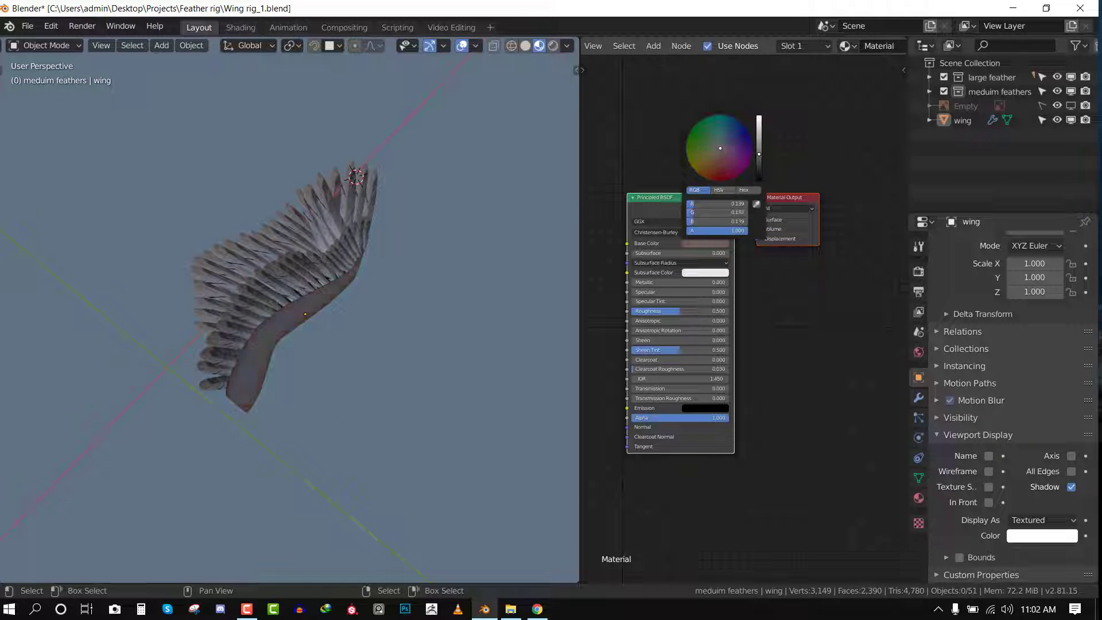
middle_click_drag(340, 352, 564, 319)
scroll(516, 325, "up", 2)
middle_click_drag(447, 333, 344, 275)
scroll(483, 400, "up", 2)
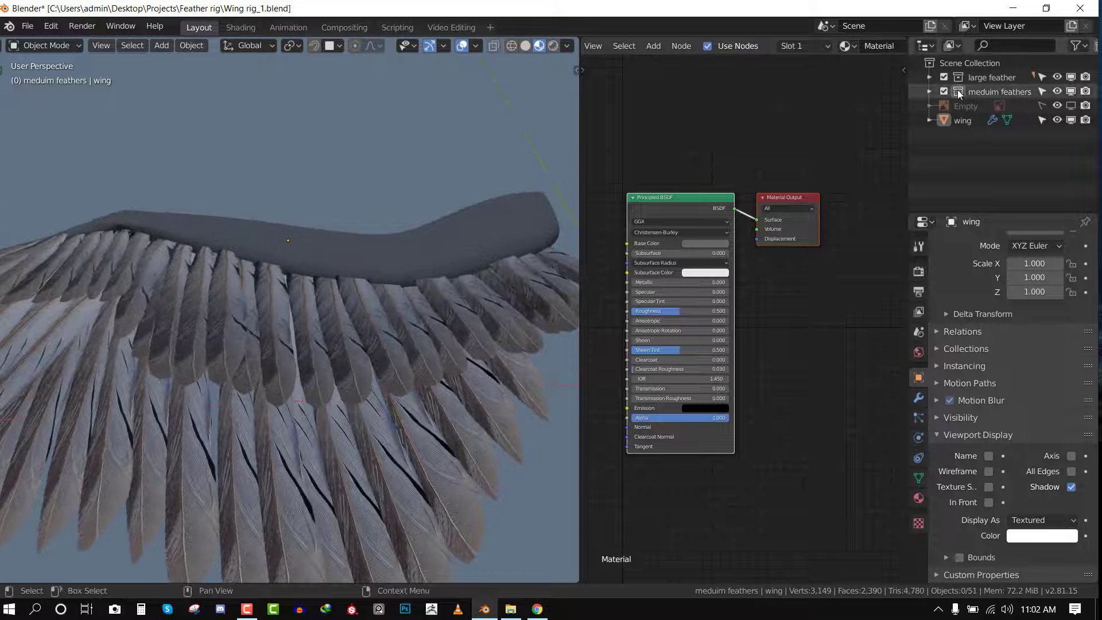
Select all objects in the medium feathers collection and darken their viewport display color to a mid grey.
left_click(991, 91)
right_click(996, 92)
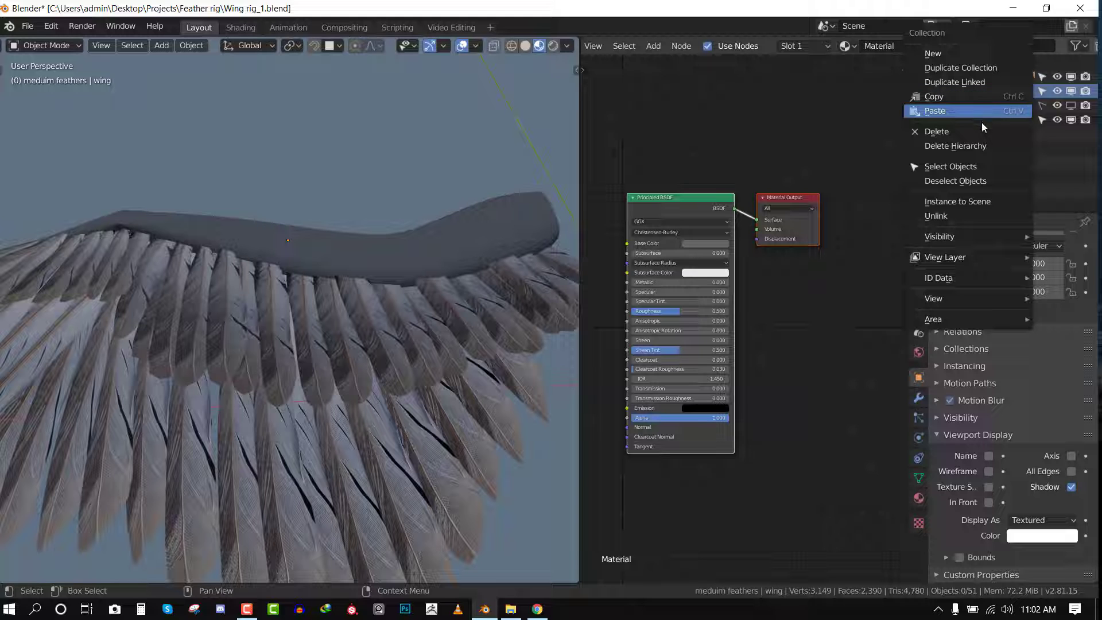
left_click(974, 167)
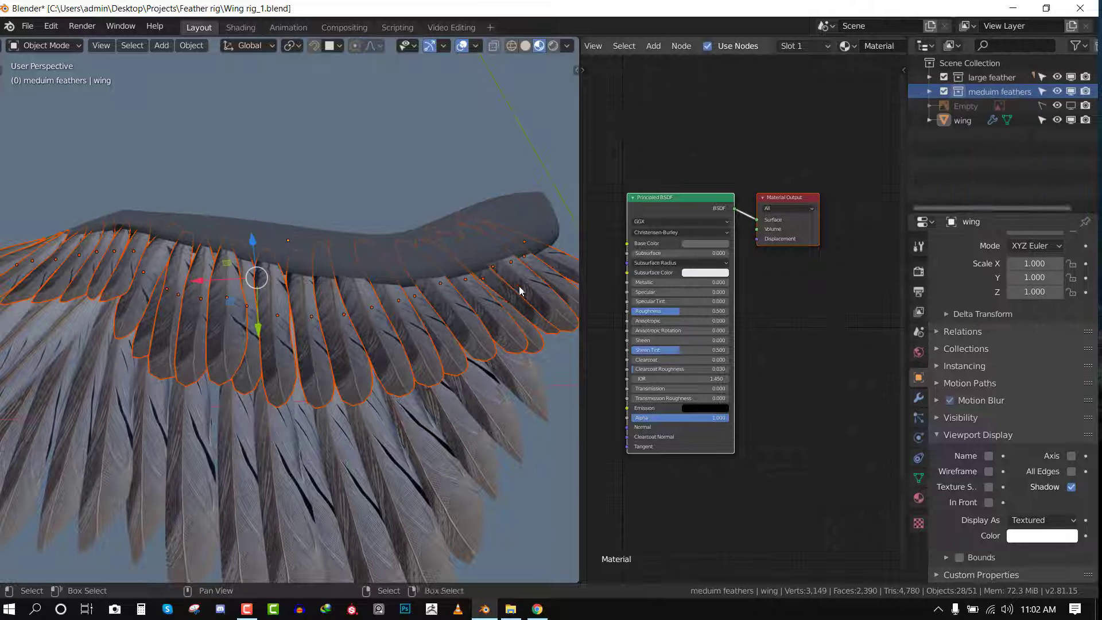
left_click(1041, 536)
left_click_drag(1068, 410, 1066, 372)
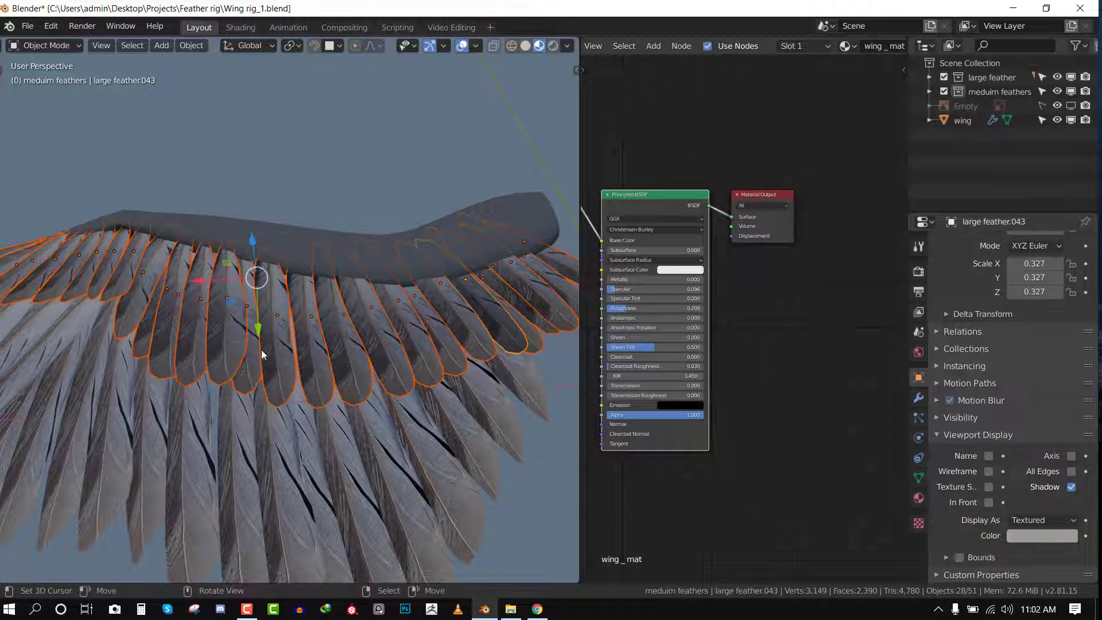
Tint the object color of a single medium feather in the middle of the wing a warm orange-brown.
right_click(260, 351)
left_click(1047, 535)
left_click_drag(1002, 384, 998, 393)
Tint the object color of a large feather near the middle of the wing a pale blue.
scroll(296, 417, "down", 2)
right_click(292, 422)
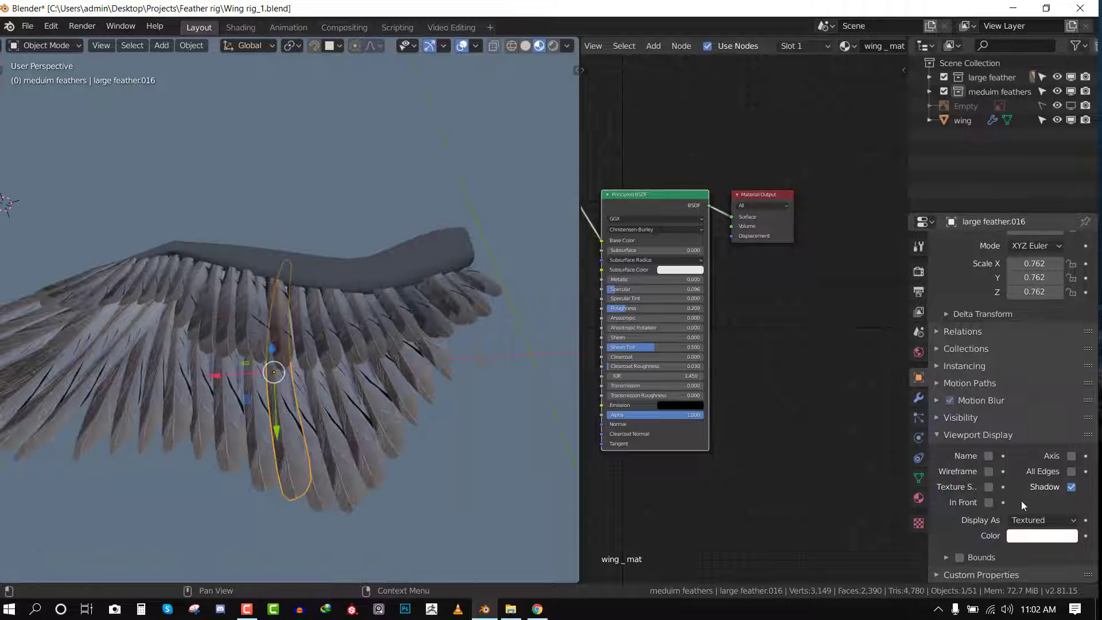
left_click(1032, 537)
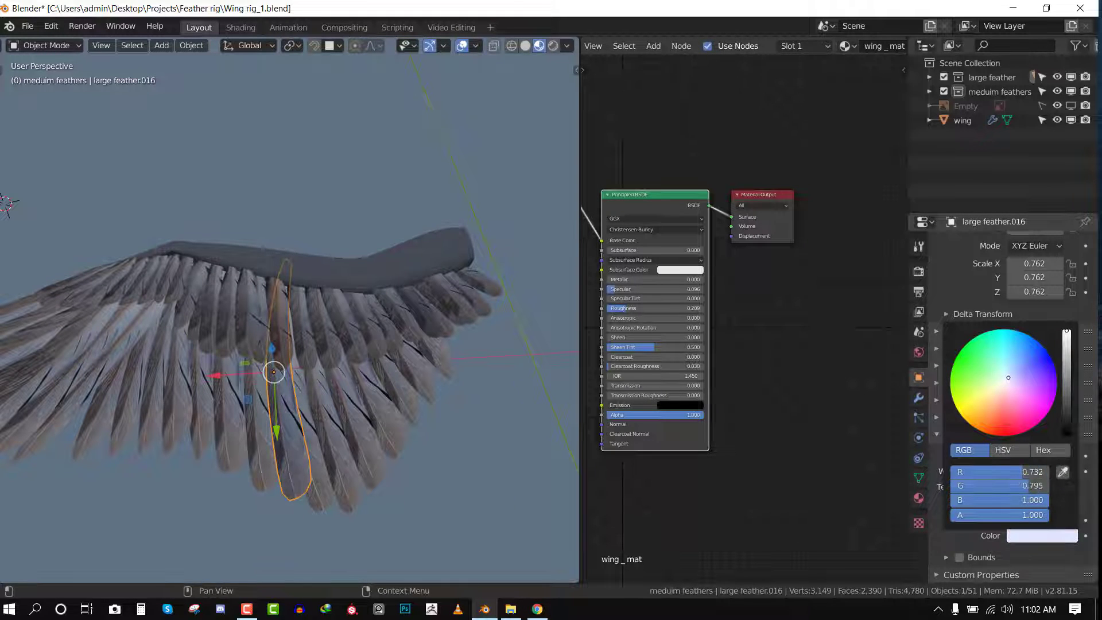
Tint the object color of large feather.007 further toward the wing tip a warm yellow-orange.
scroll(391, 370, "down", 2)
middle_click_drag(391, 371, 321, 184)
right_click(329, 158)
left_click(1041, 536)
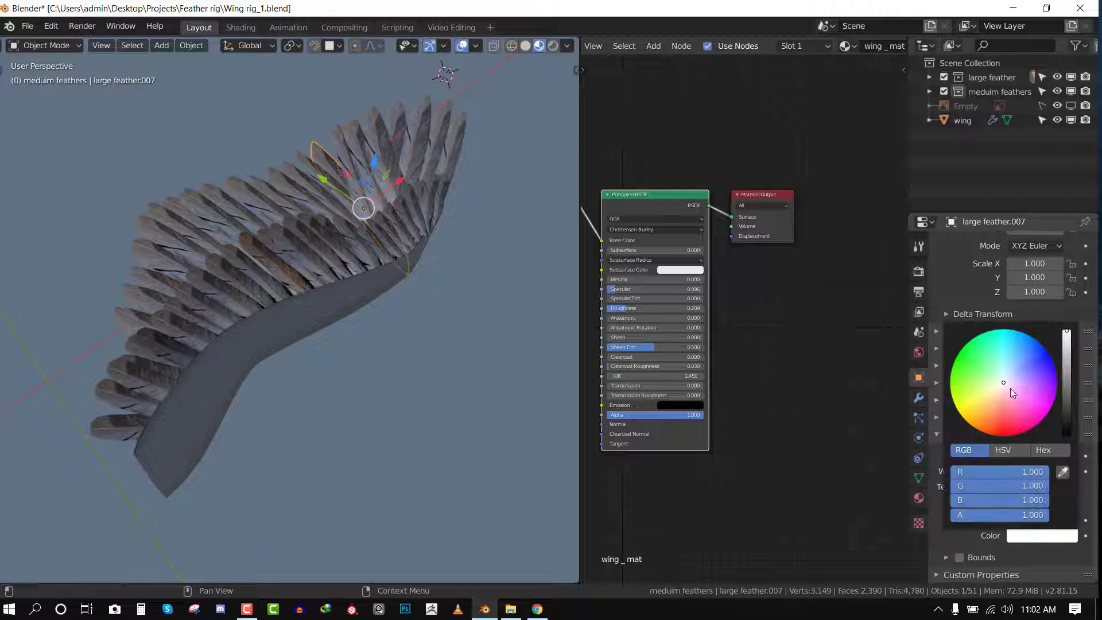
left_click(988, 396)
Tint the object color of large feather.002 near the wing tip a pale red, about R 1.000, G 0.750, B 0.721.
left_click(433, 175)
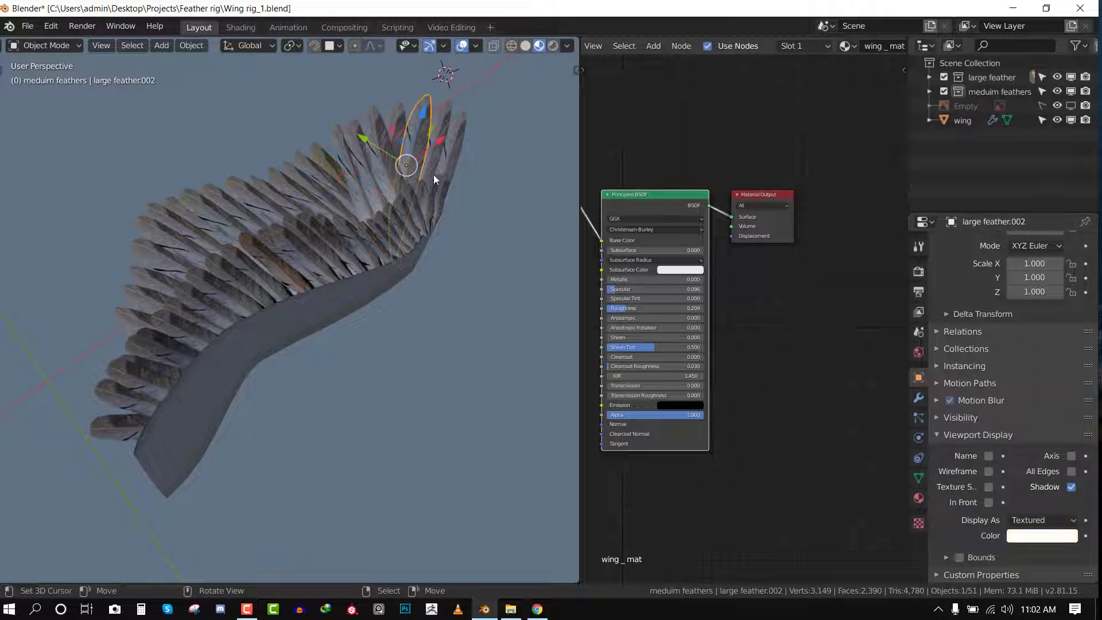
left_click(1029, 536)
left_click(1003, 391)
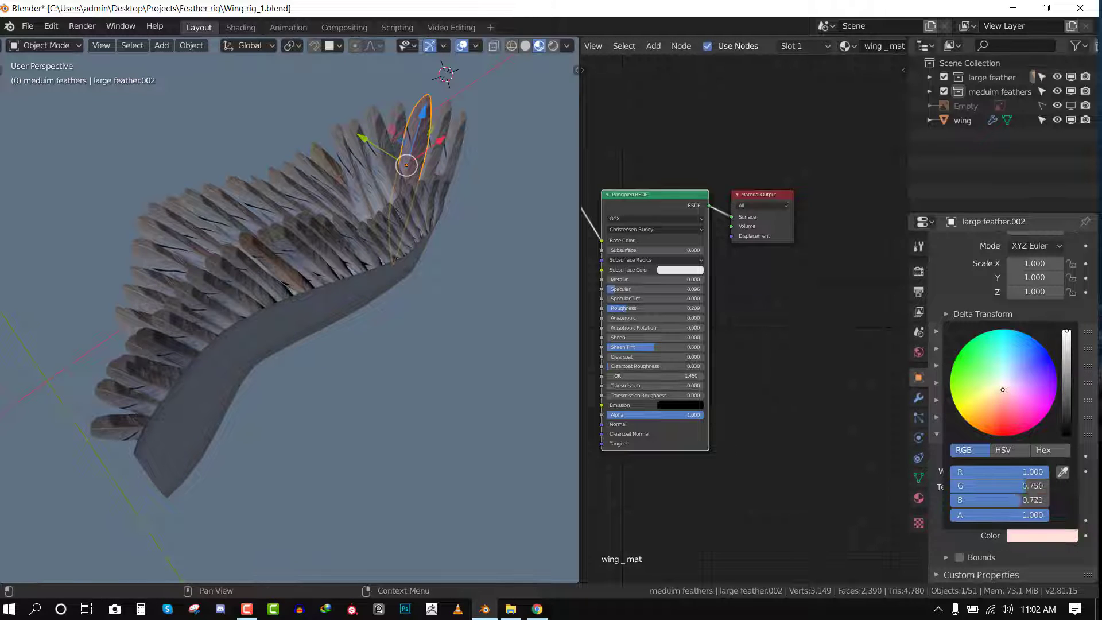
Tint the object color of large feather.013, in the outer row near the middle of the wing, a pale cyan.
left_click(404, 285)
middle_click_drag(404, 285, 398, 295)
left_click(225, 326)
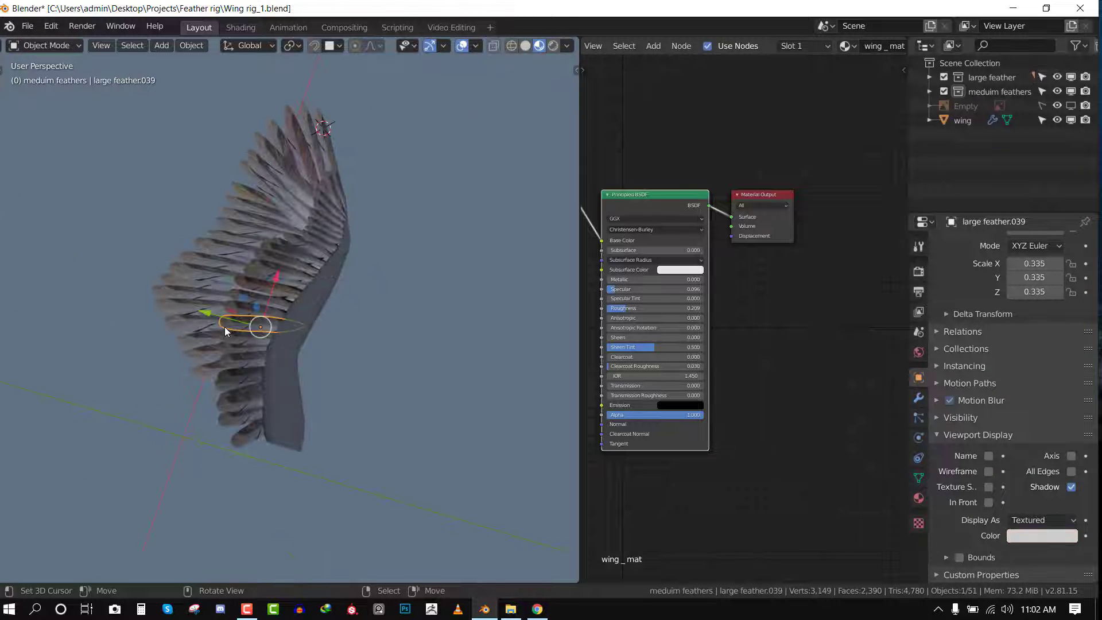
left_click(225, 326)
left_click(1062, 540)
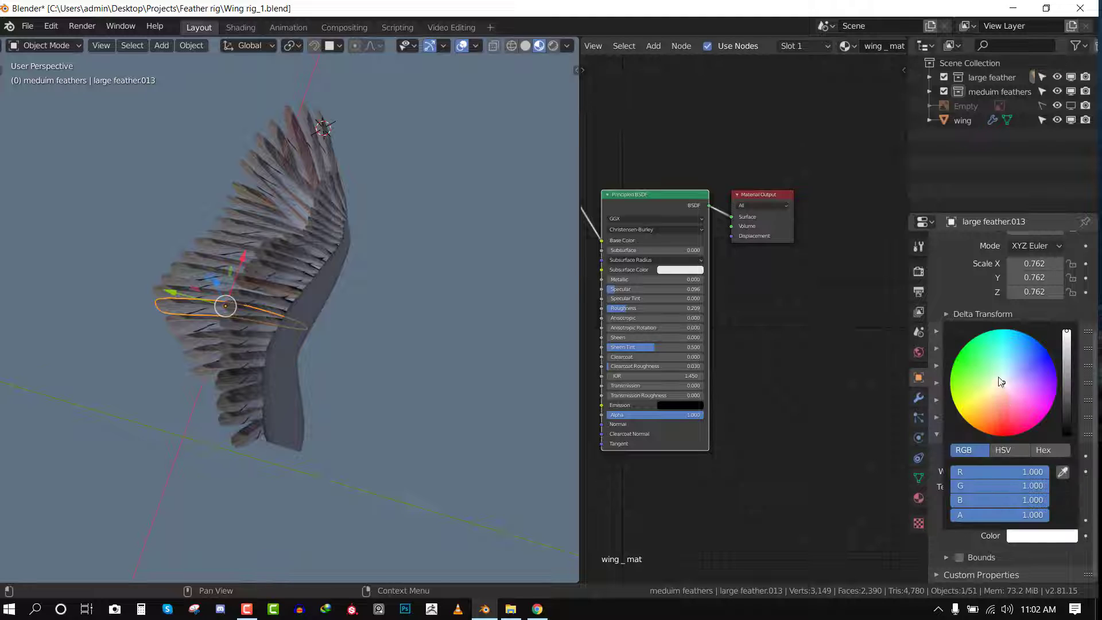
mouse_move(999, 377)
left_mouse_down()
mouse_move(1012, 362)
mouse_move(1001, 366)
left_mouse_up()
left_click(426, 201)
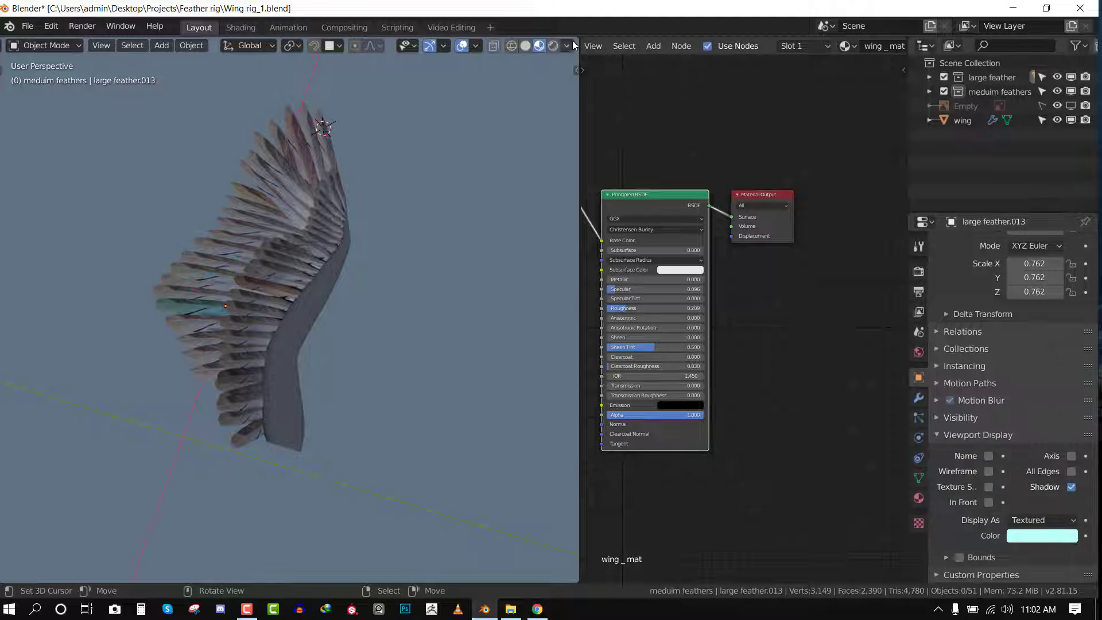
Close the shader node editor by expanding the 3D viewport over its area.
left_click_drag(578, 37, 650, 45)
middle_click_drag(494, 247, 605, 271)
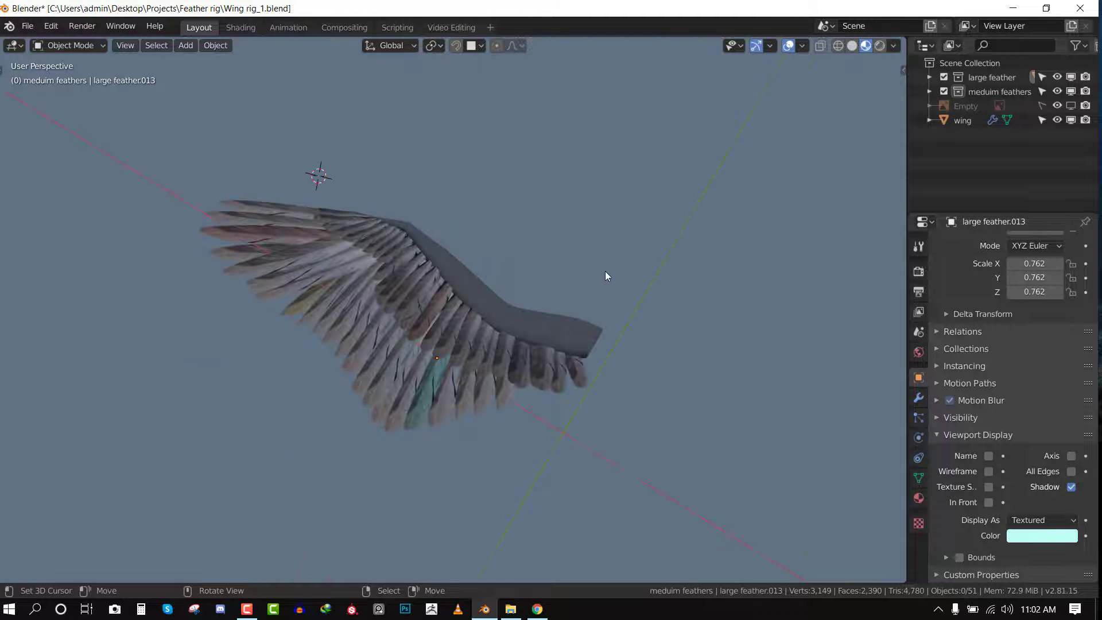
scroll(571, 313, "up", 3)
mouse_move(571, 317)
middle_mouse_down()
mouse_move(401, 300)
mouse_move(608, 322)
mouse_move(516, 300)
mouse_move(649, 322)
middle_mouse_up()
Switch the viewport to solid shading and save the file.
key("z")
left_click(733, 325)
middle_click_drag(444, 283, 404, 298)
key("ctrl+s")
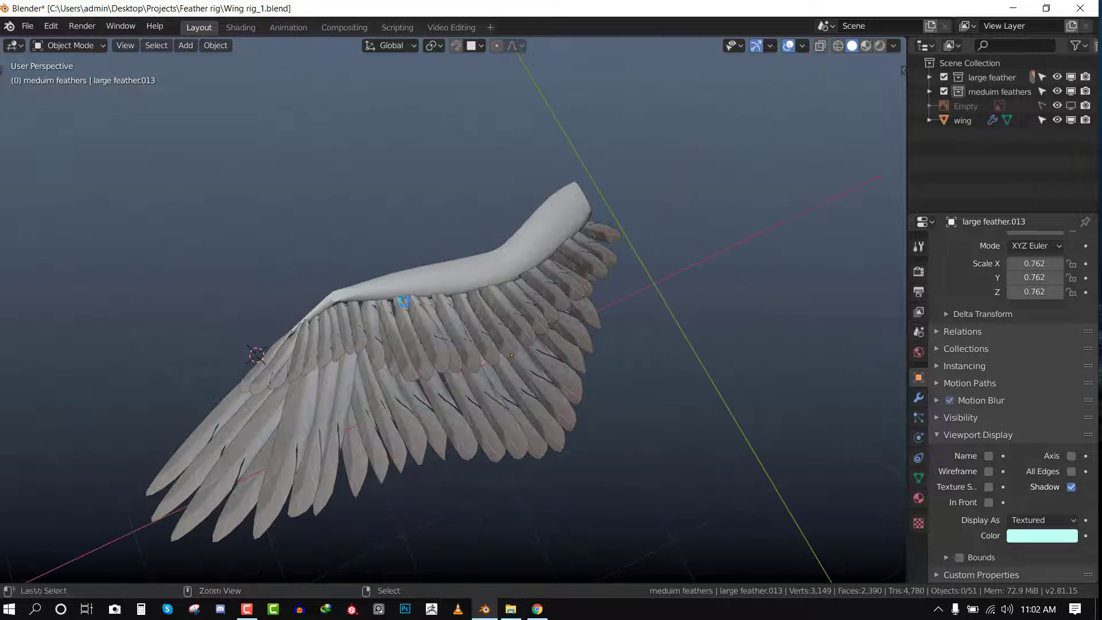
scroll(521, 305, "up", 3)
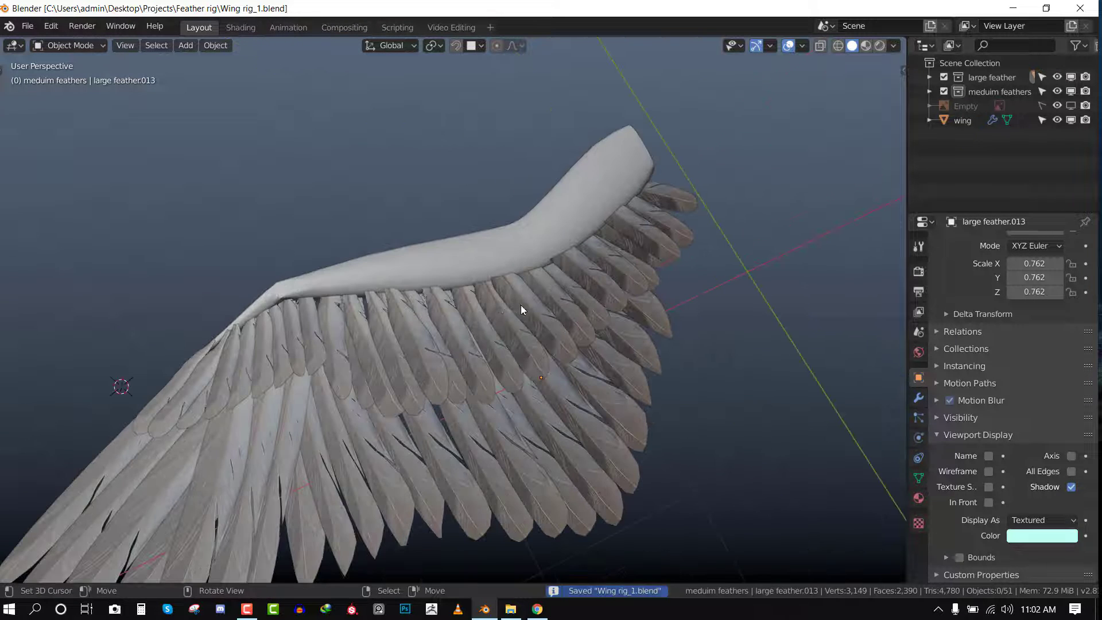
Join all feathers in the meduim feathers collection, large feather.022 through large feather.049, into one object.
left_click(999, 79)
left_click(1000, 92)
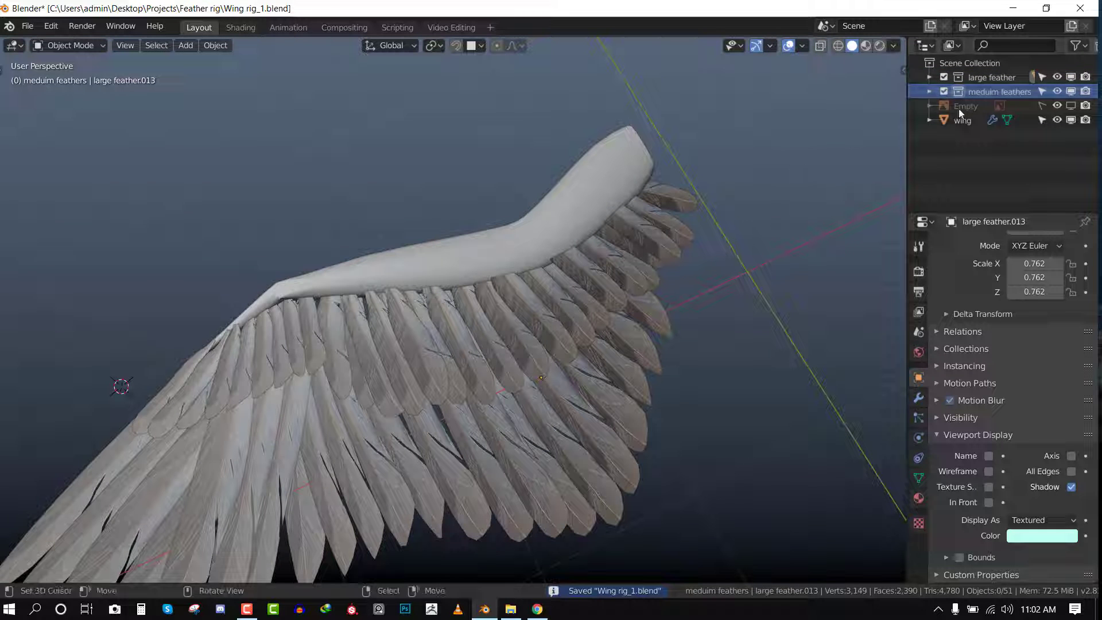
left_click(929, 92)
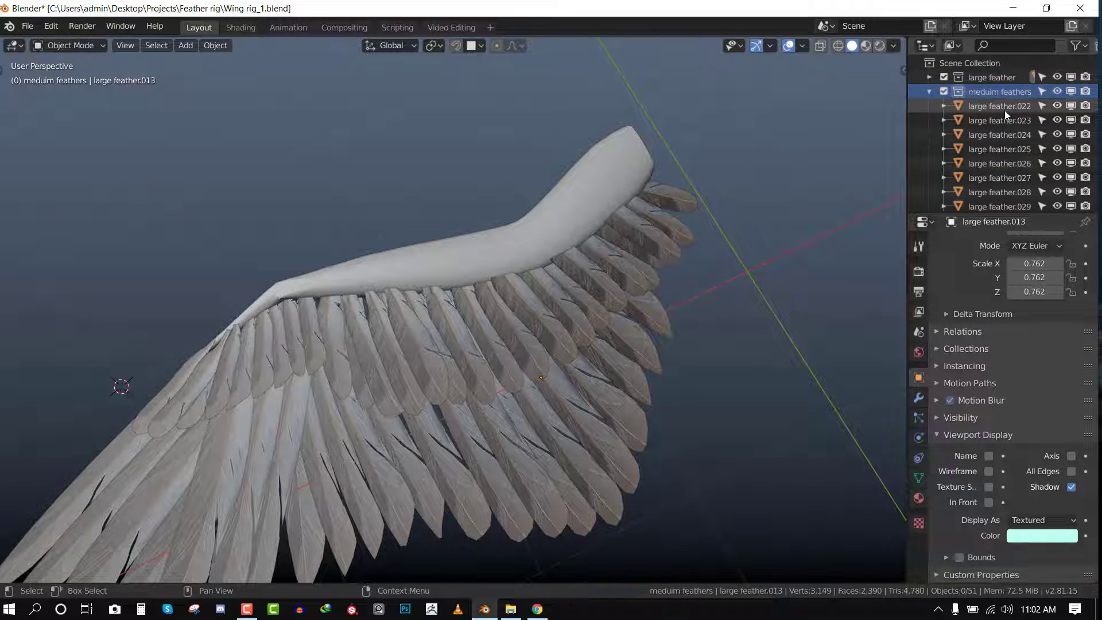
left_click(1004, 107)
scroll(1018, 146, "down", 4)
scroll(1018, 146, "down", 8)
left_click(1018, 170, "shift")
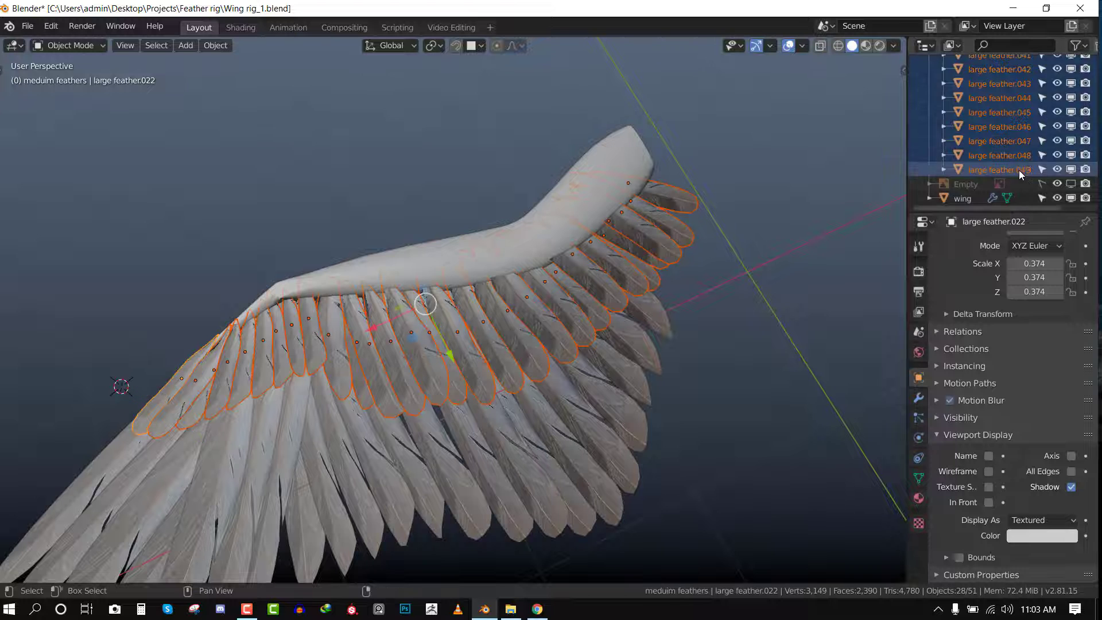
key("ctrl+j")
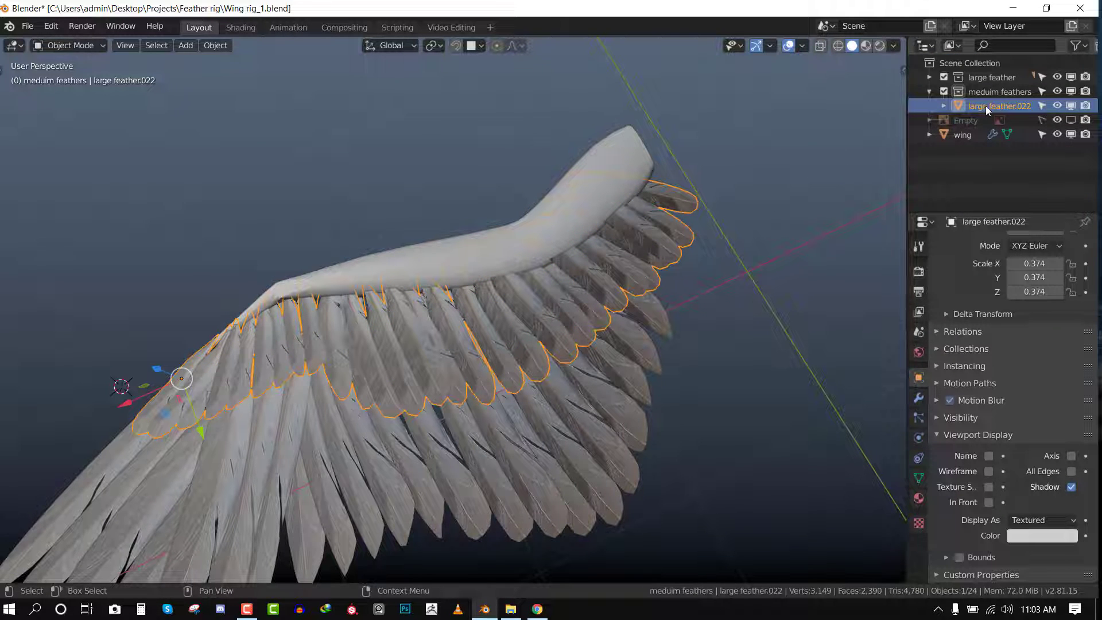
Rename the joined medium feather object to "Meduim feather".
double_click(985, 107)
type("Meduim")
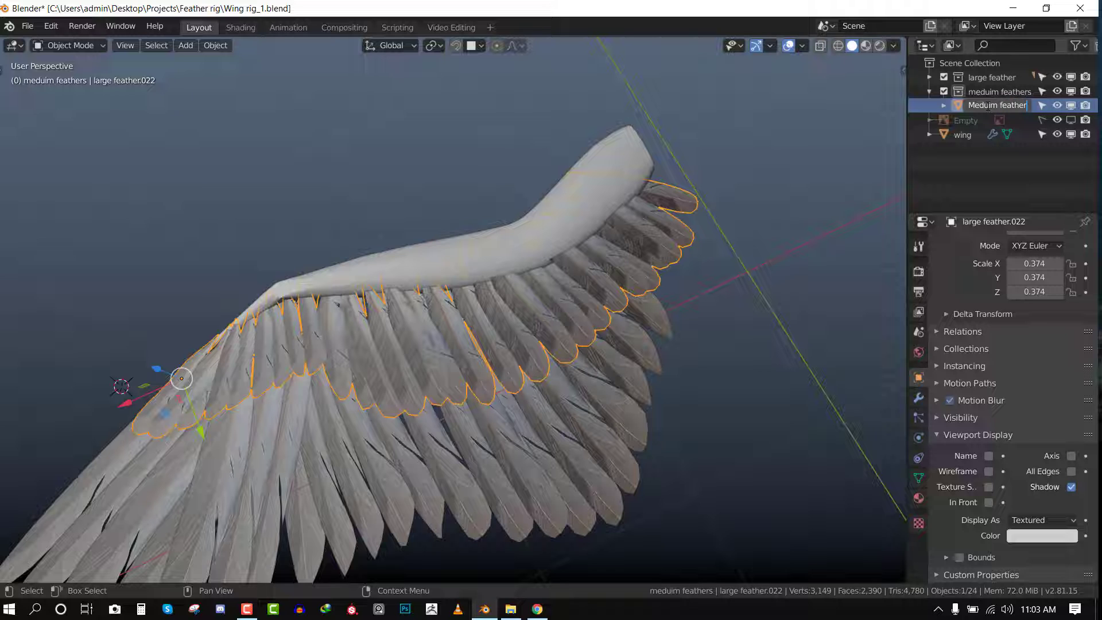
key("Return")
Move the Meduim feather object out to the Scene Collection and delete the emptied meduim feathers collection.
left_click_drag(988, 109, 967, 155)
left_click(996, 93)
right_click(994, 91)
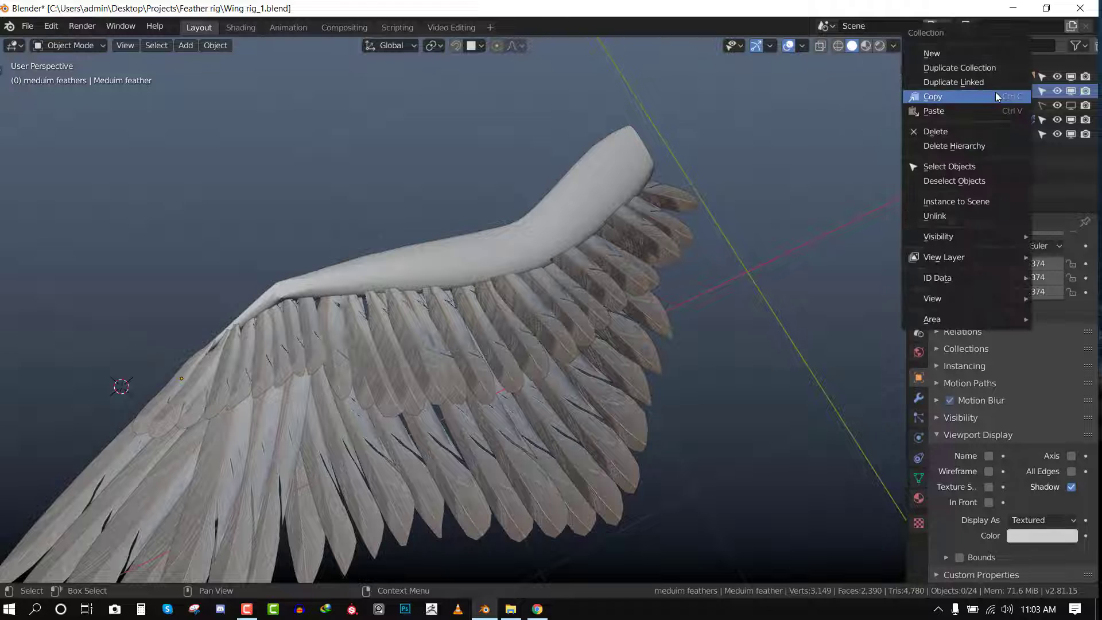
left_click(958, 136)
Join all feathers in the large feather collection into one object, with large feather.001 as the active object.
left_click(993, 78)
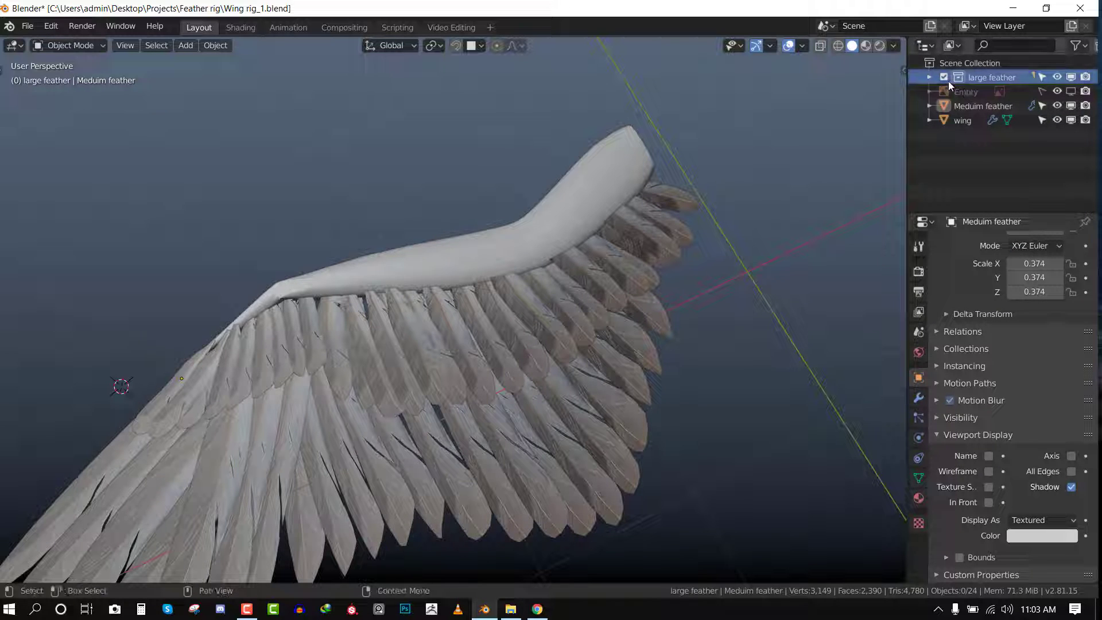
left_click(930, 77)
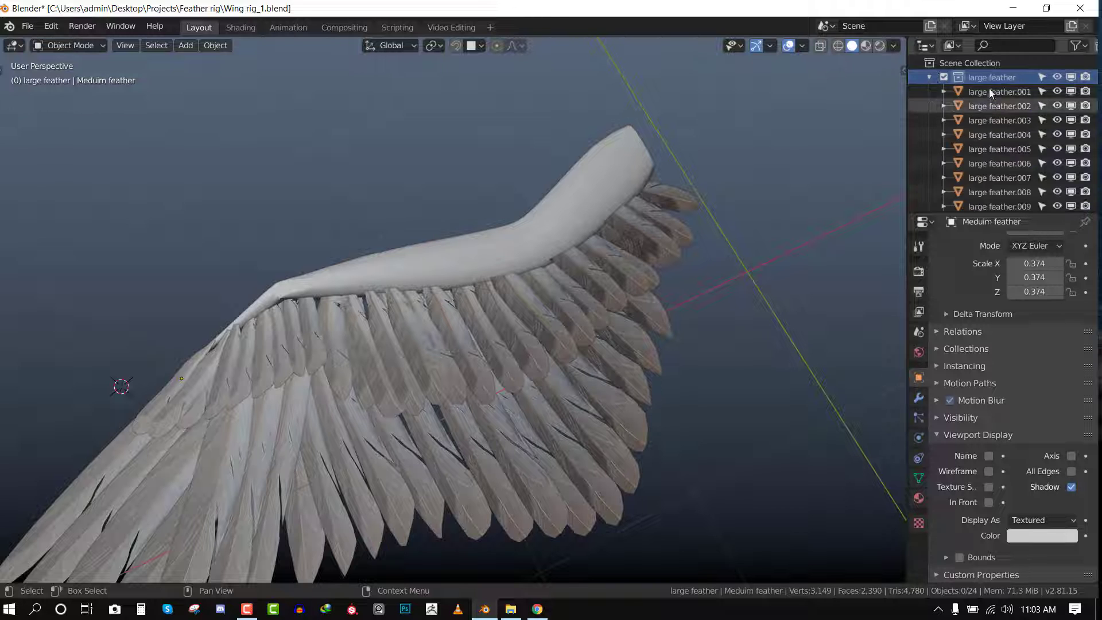
left_click(996, 93)
scroll(1018, 114, "down", 10)
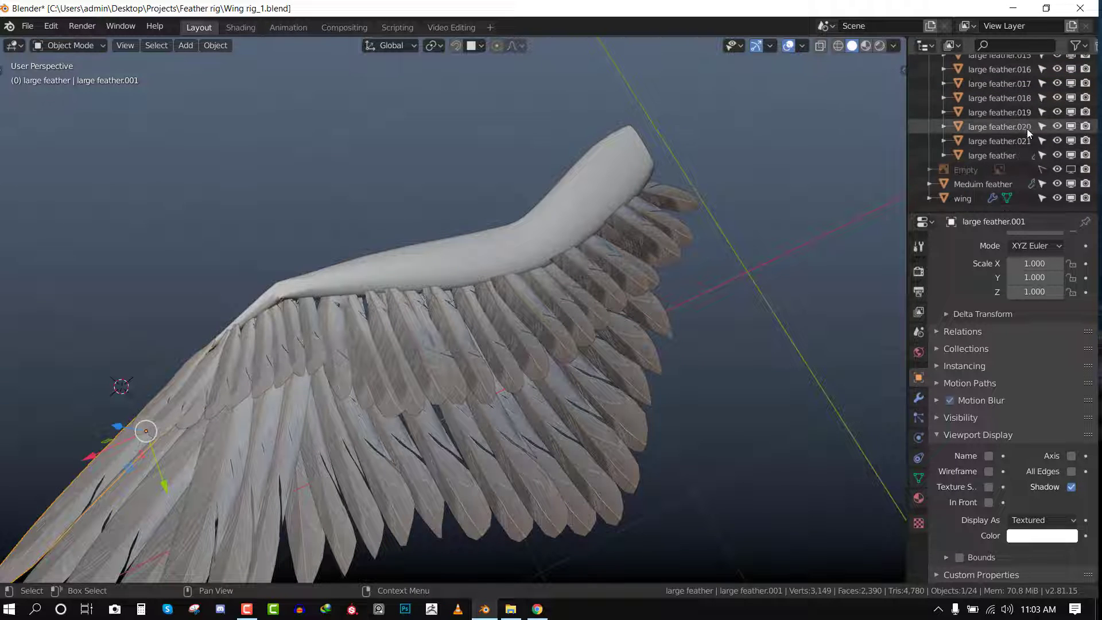
left_click(1011, 141, "shift")
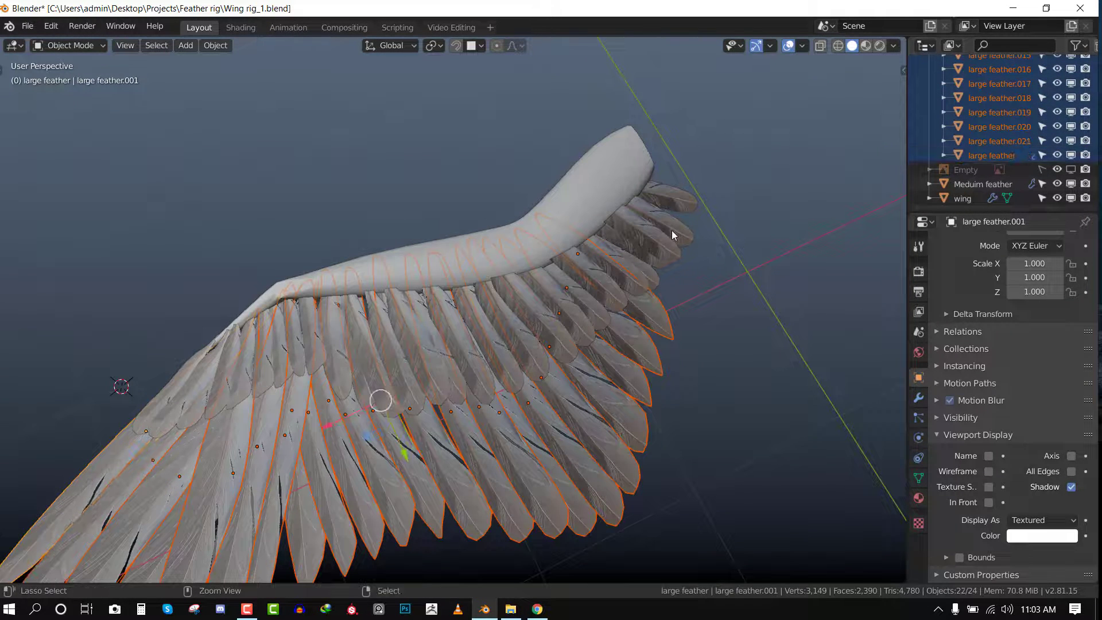
key("ctrl+j")
scroll(575, 306, "up", 1)
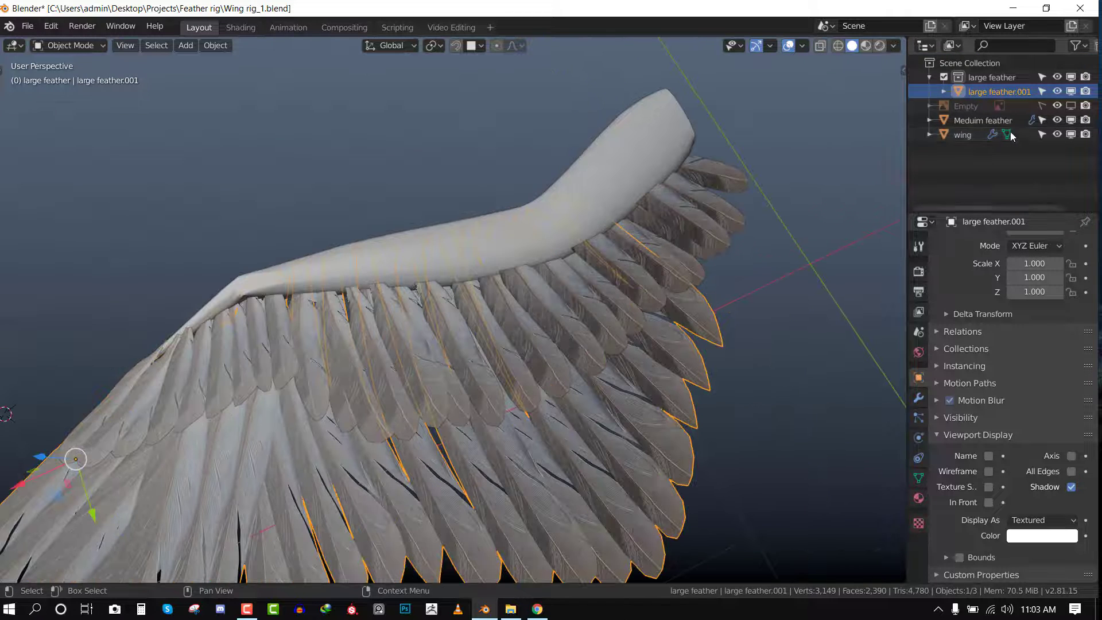
Rename the joined large feather.001 object to "large feather".
double_click(995, 91)
left_click(1012, 91)
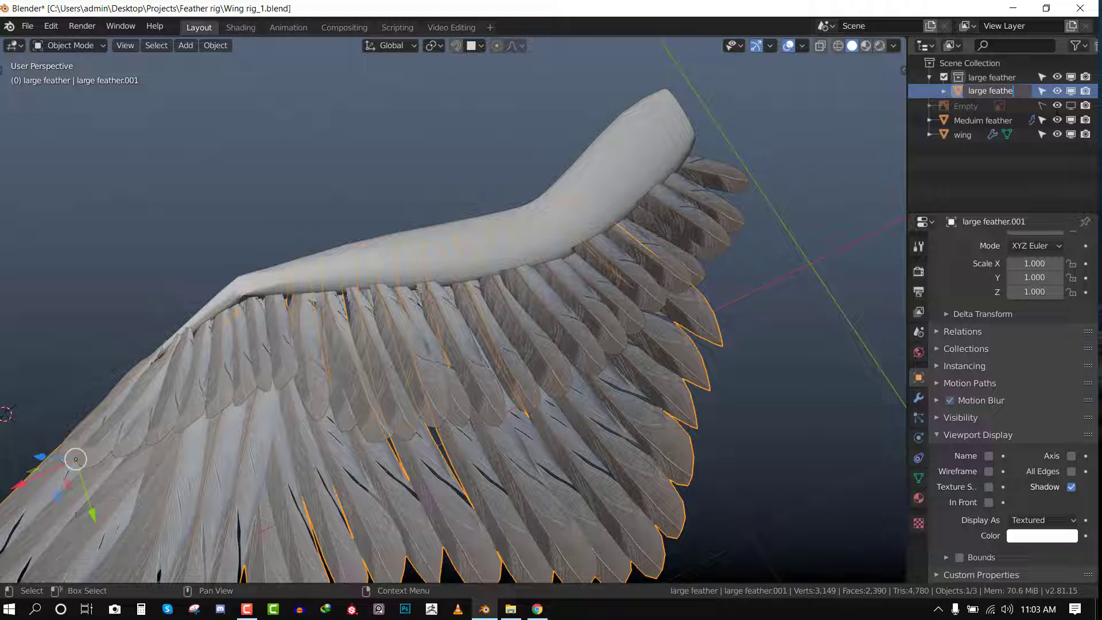
type("r")
key("Return")
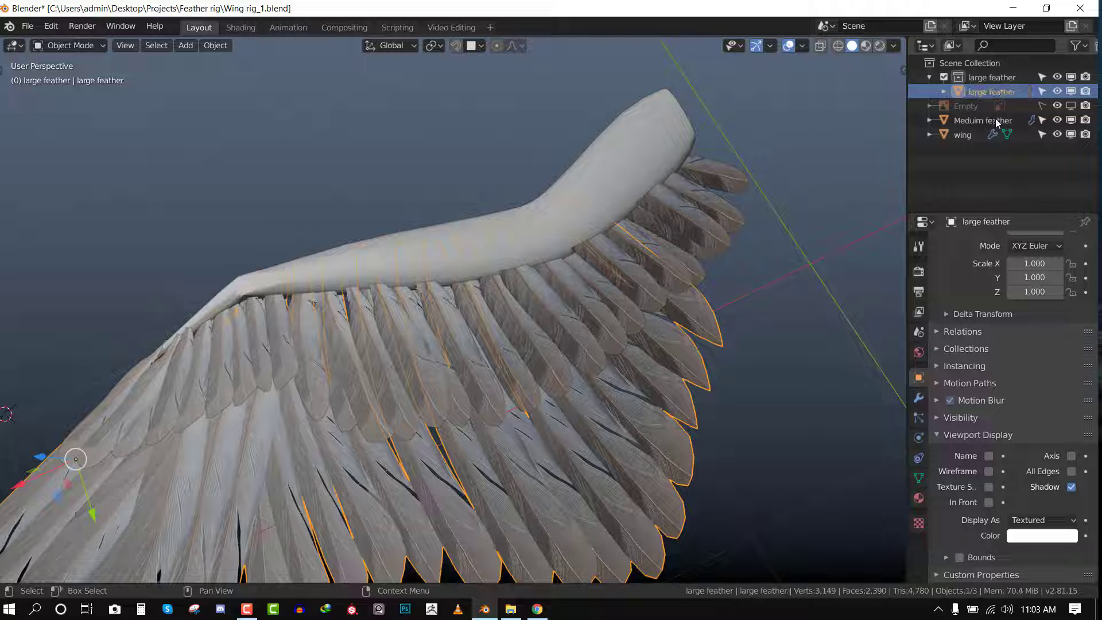
Move the joined large feather object out to the Scene Collection and delete the emptied large feather collection.
left_click_drag(996, 93, 988, 165)
left_click(981, 78)
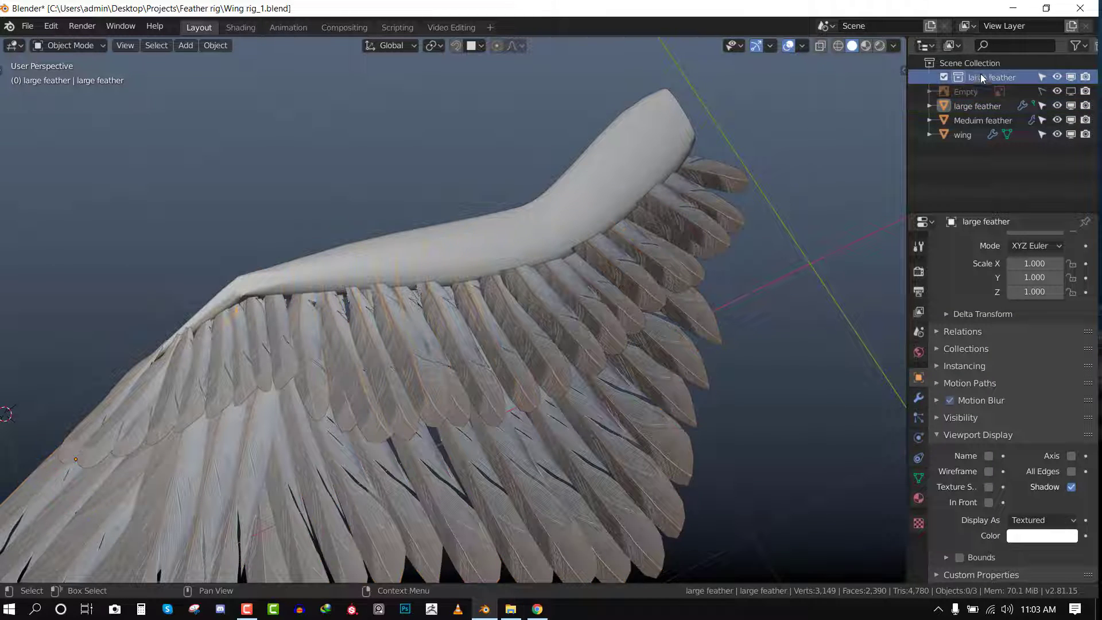
right_click(982, 78)
left_click(944, 137)
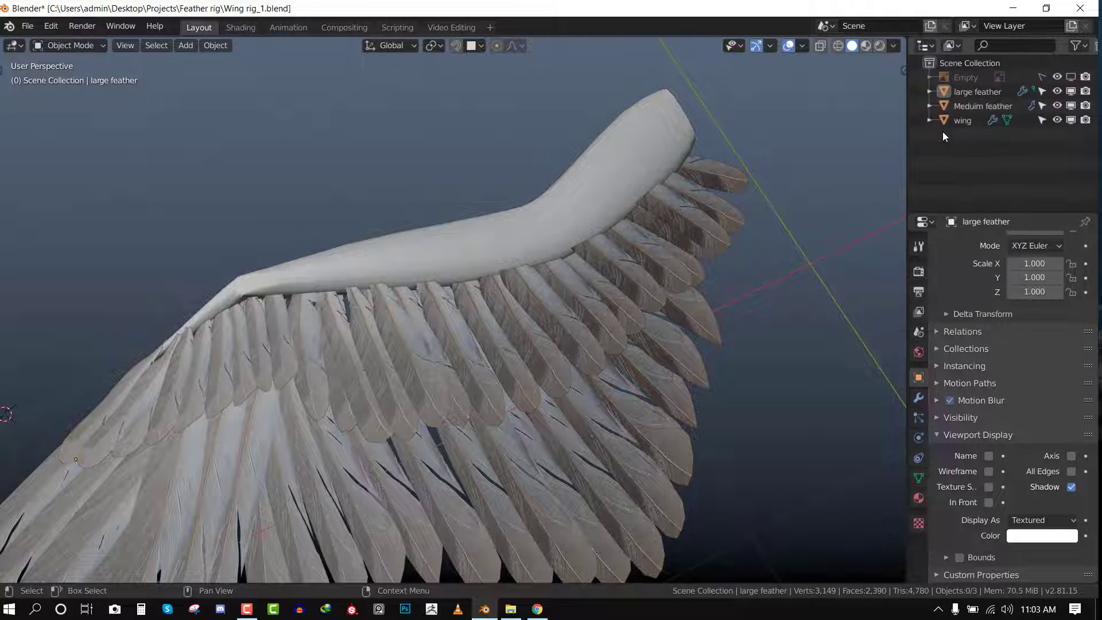
Move the large feather and Meduim feather objects into a new collection named "Feathers" and save the file.
left_click(989, 96)
left_click(990, 109, "shift")
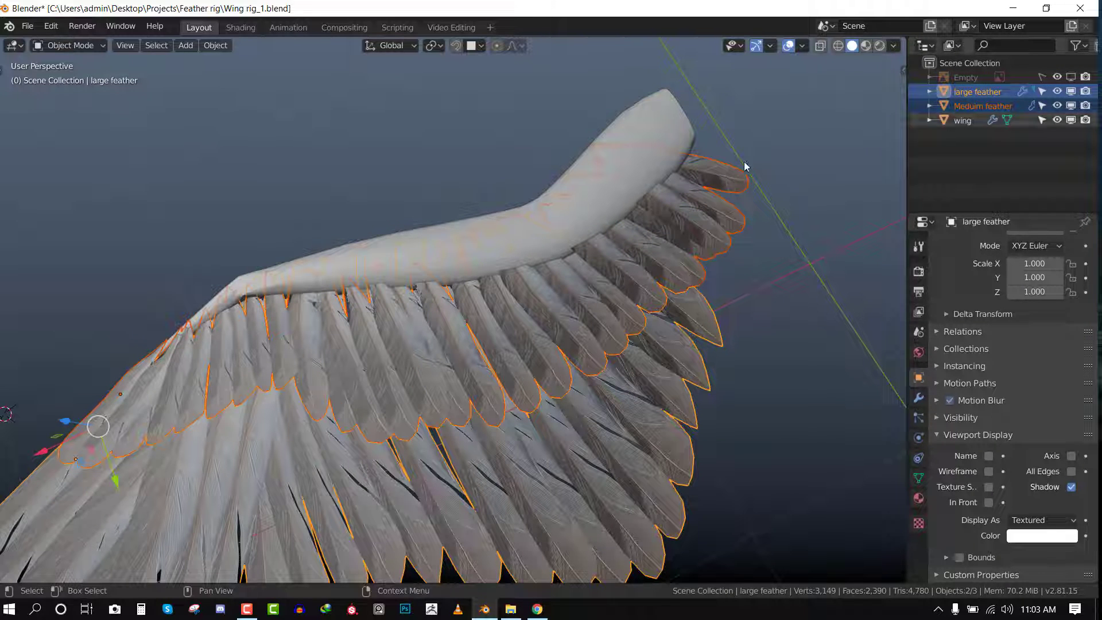
key("m")
left_click(705, 189)
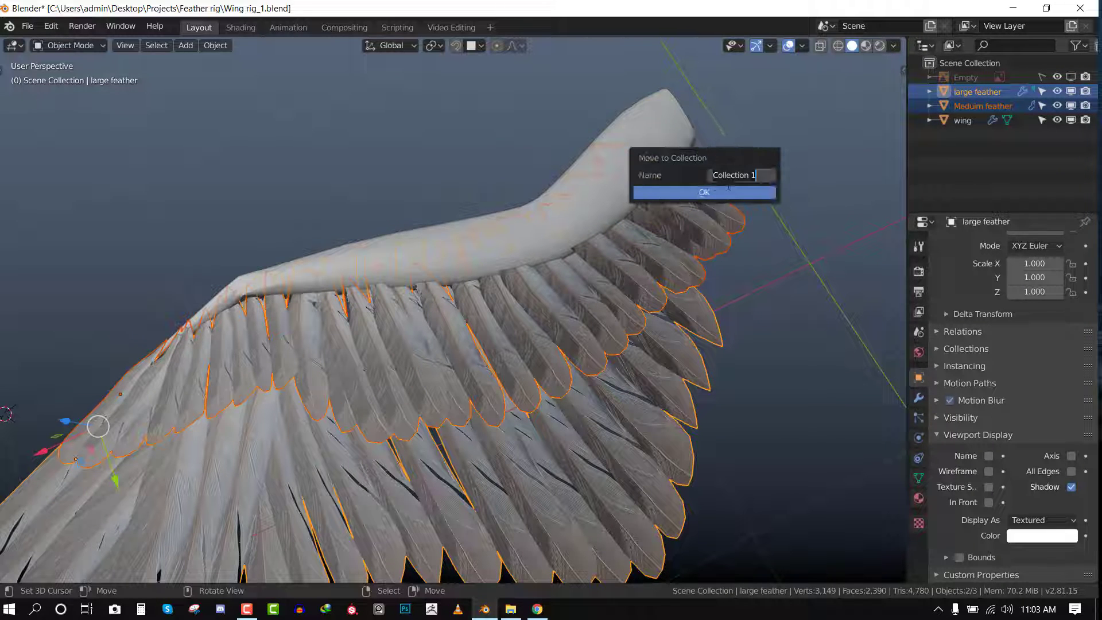
type("Feathers")
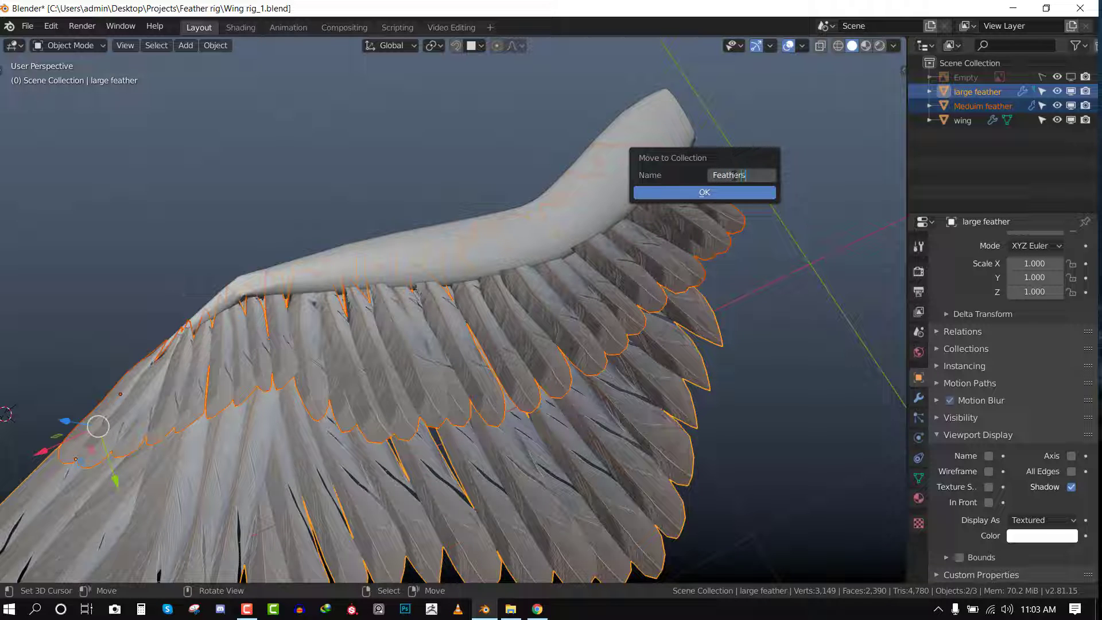
key("Return")
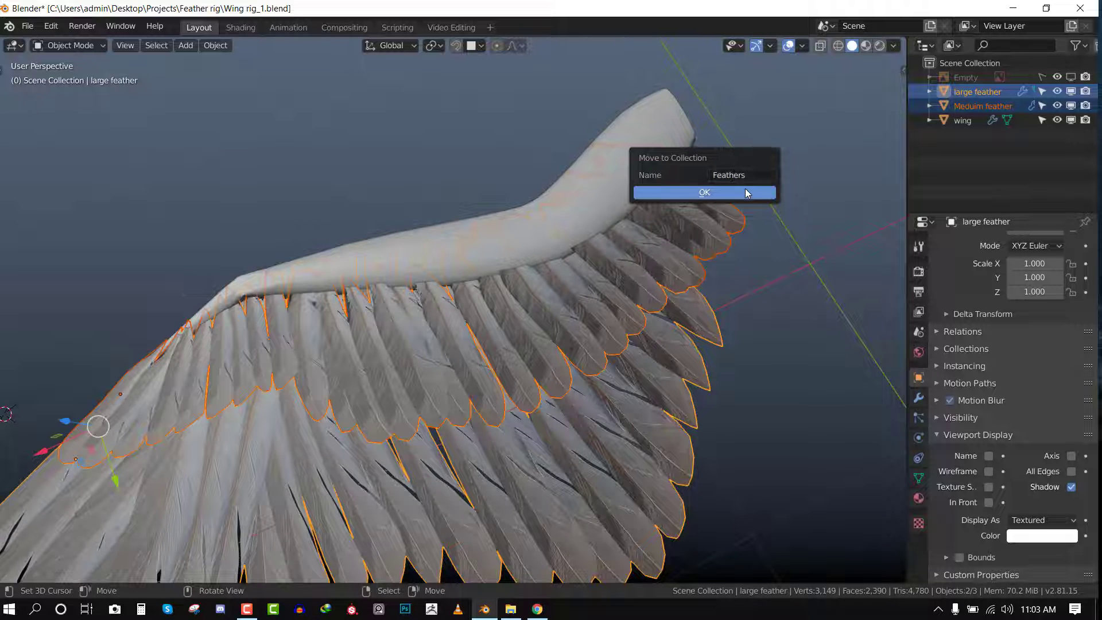
left_click(705, 192)
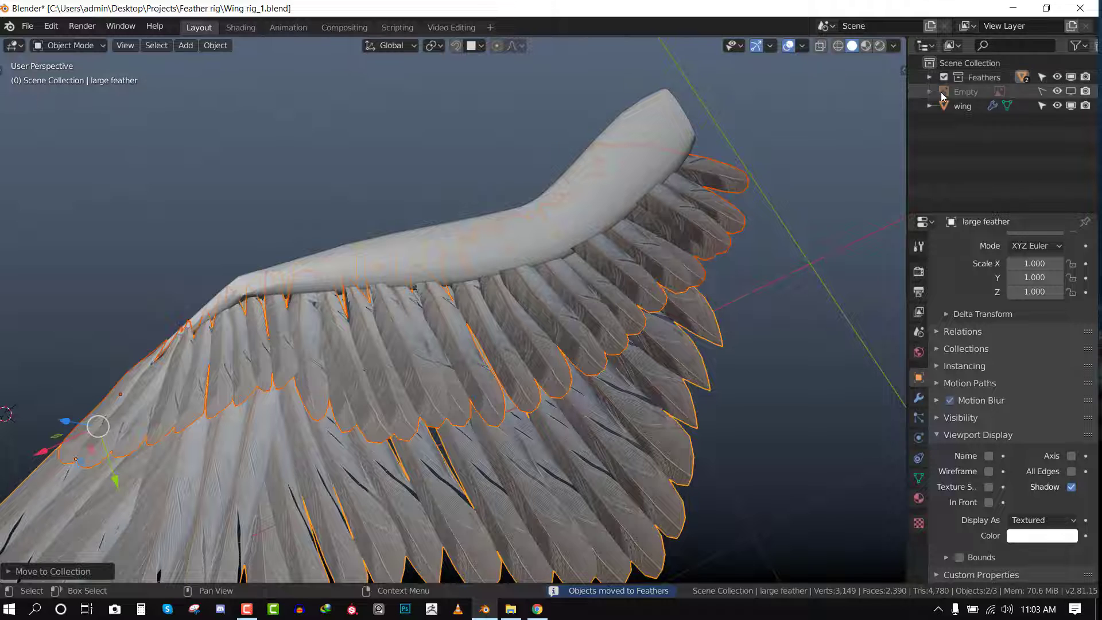
mouse_move(632, 246)
middle_mouse_down()
mouse_move(544, 234)
mouse_move(596, 261)
mouse_move(620, 247)
middle_mouse_up()
left_click(544, 234)
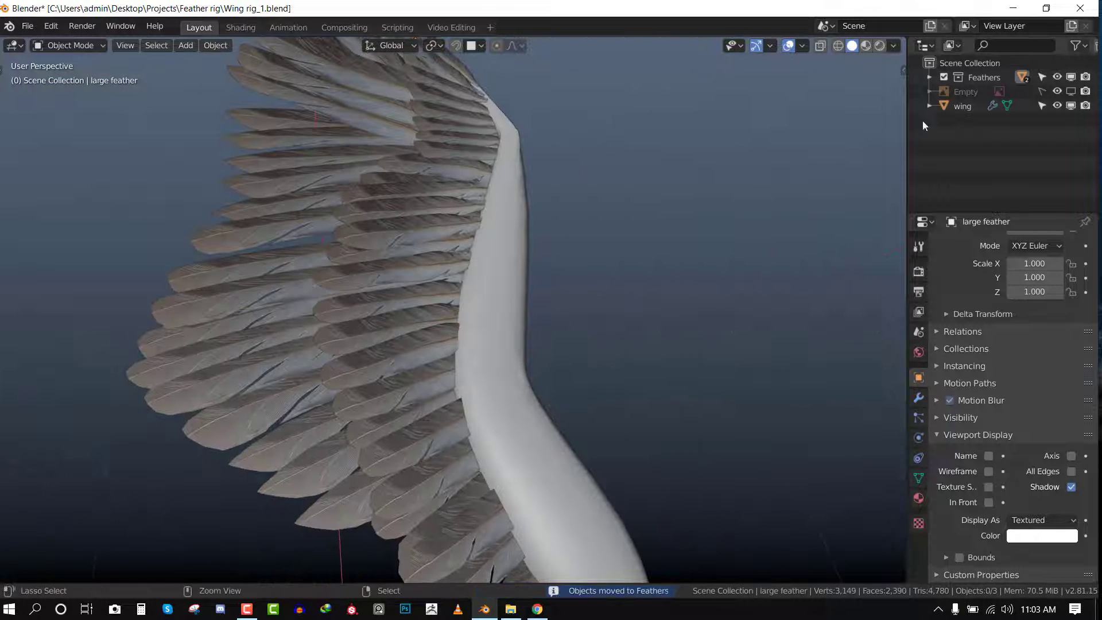
key("ctrl+s")
Create a new collection in the Scene Collection and name it "Temp".
left_click(1070, 93)
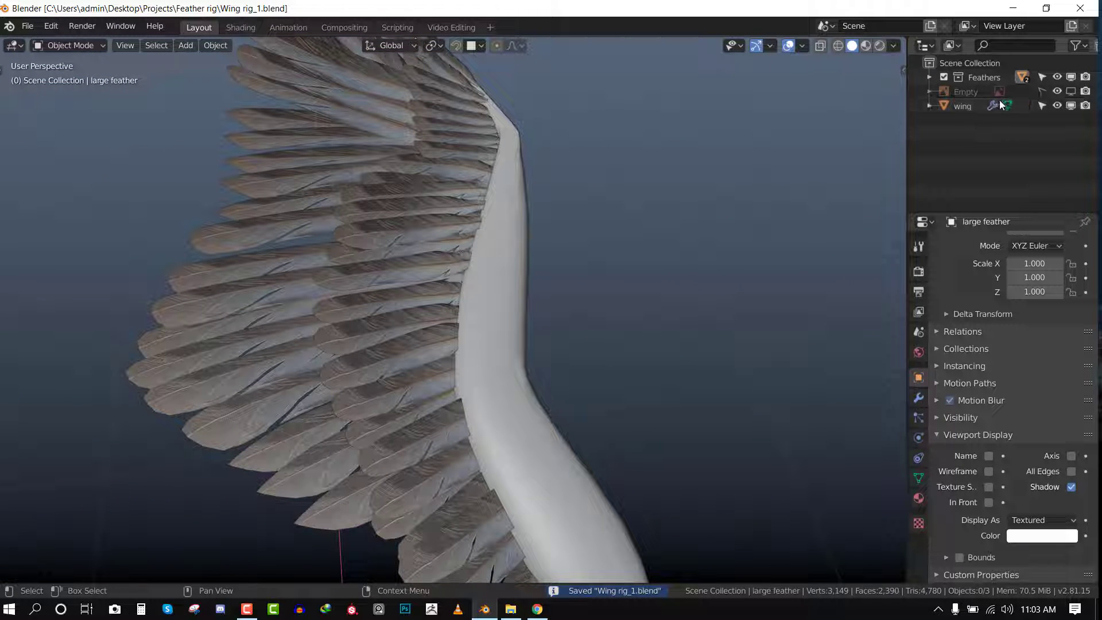
left_click(968, 94)
right_click(959, 153)
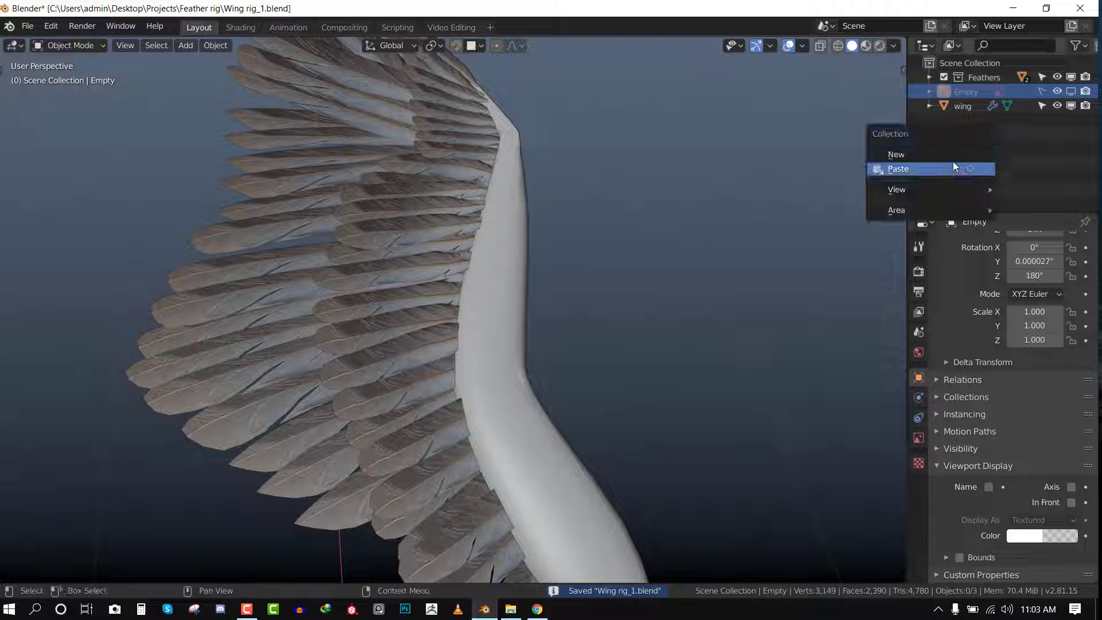
left_click(911, 154)
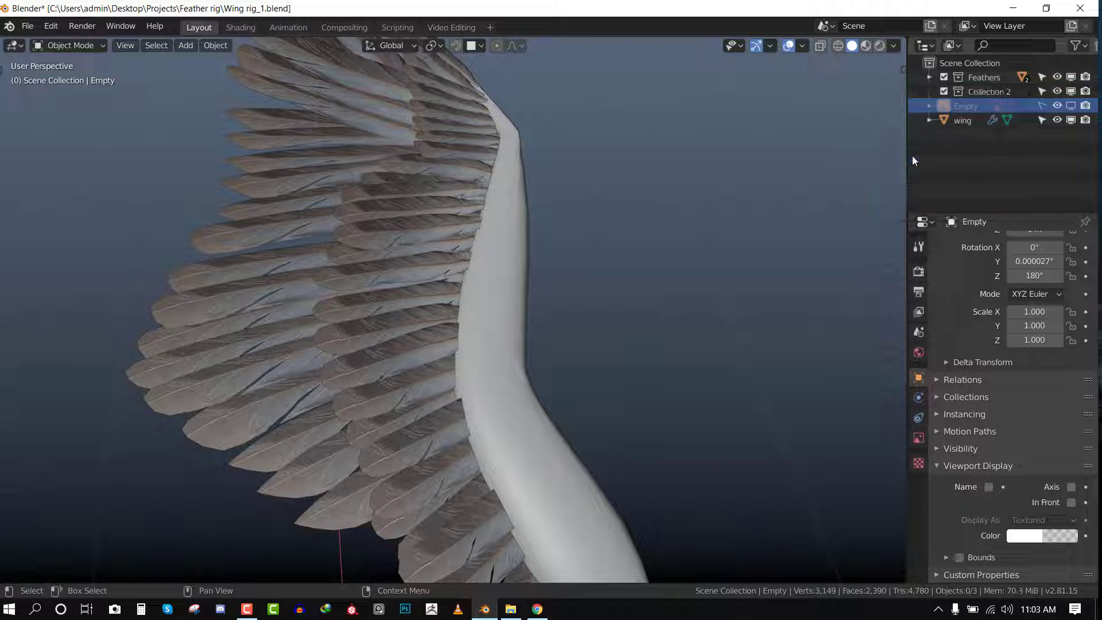
double_click(1006, 94)
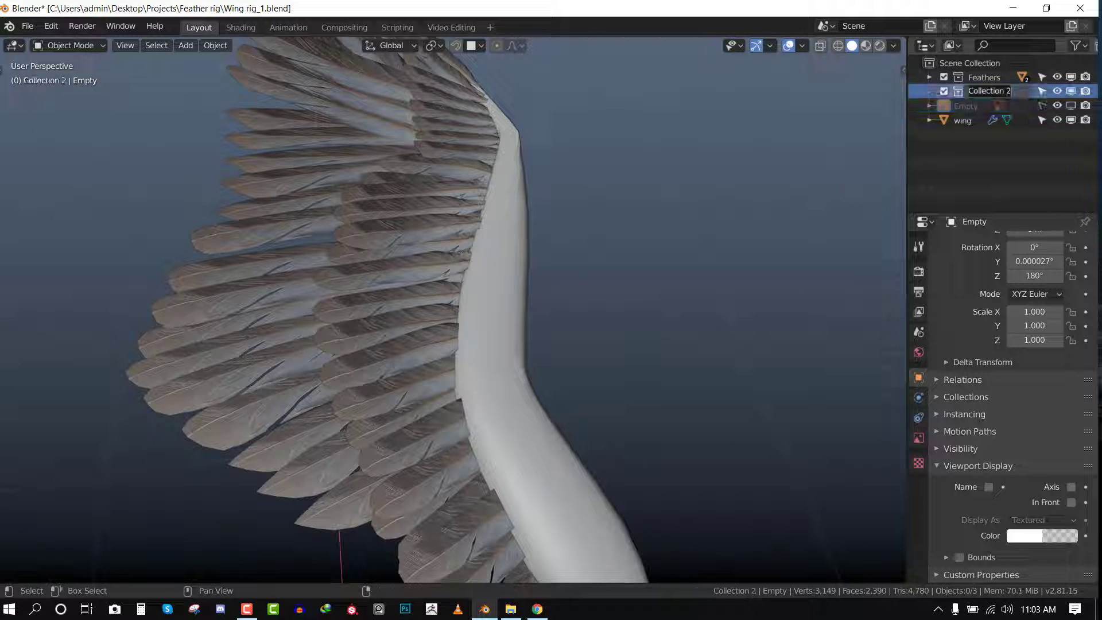
type("Temp")
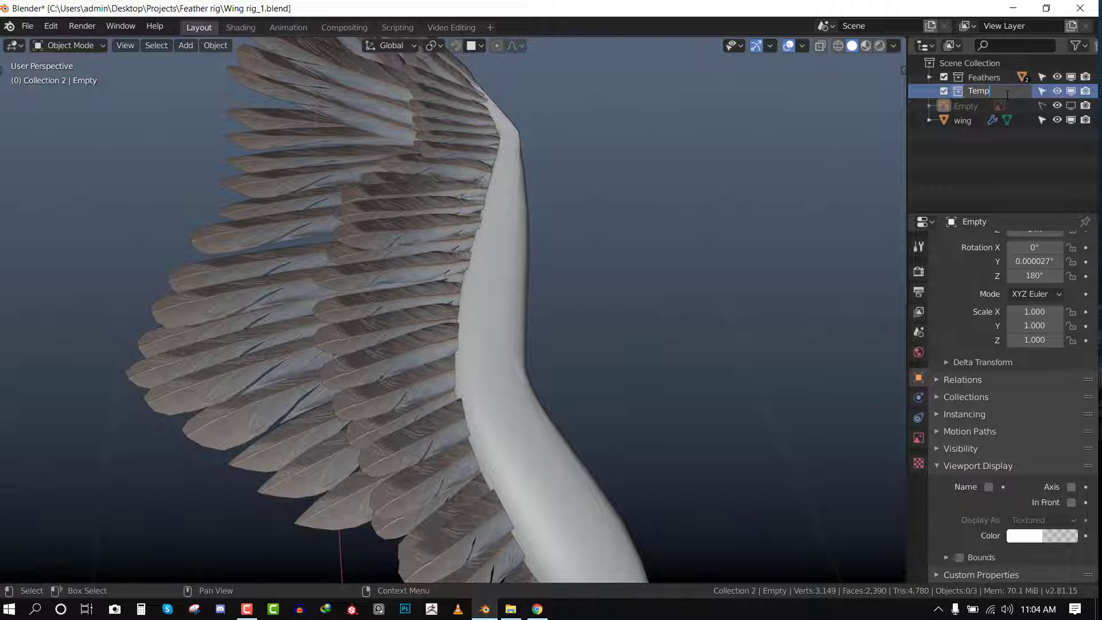
key("Return")
Disable the Temp collection in viewports and renders, and move the Empty reference object into it.
left_click(1073, 91)
left_click(1085, 92)
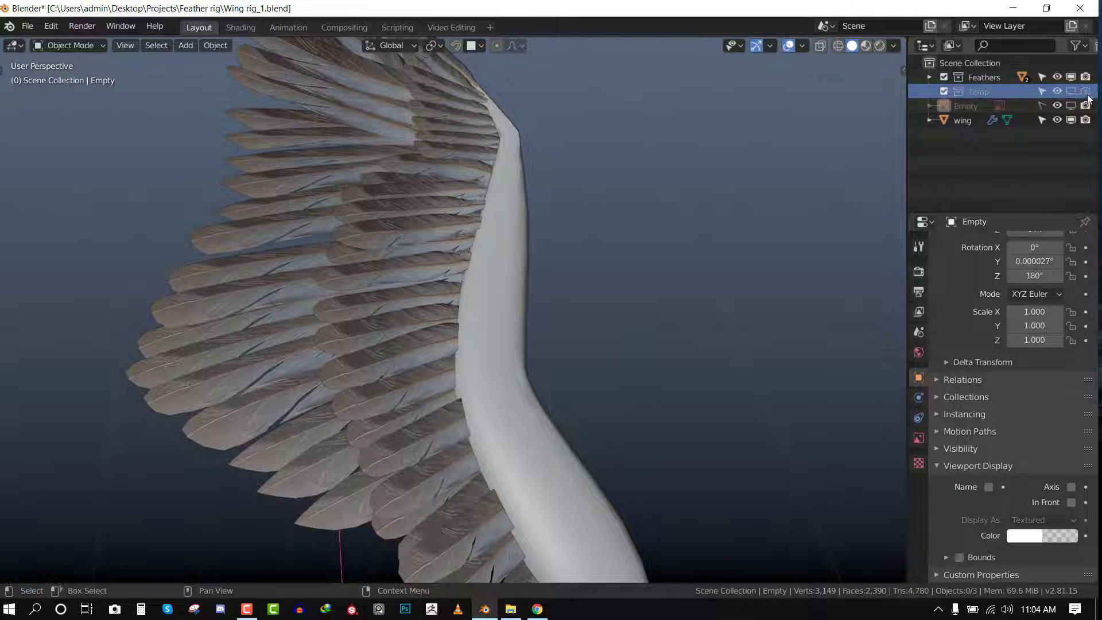
left_click_drag(967, 108, 988, 93)
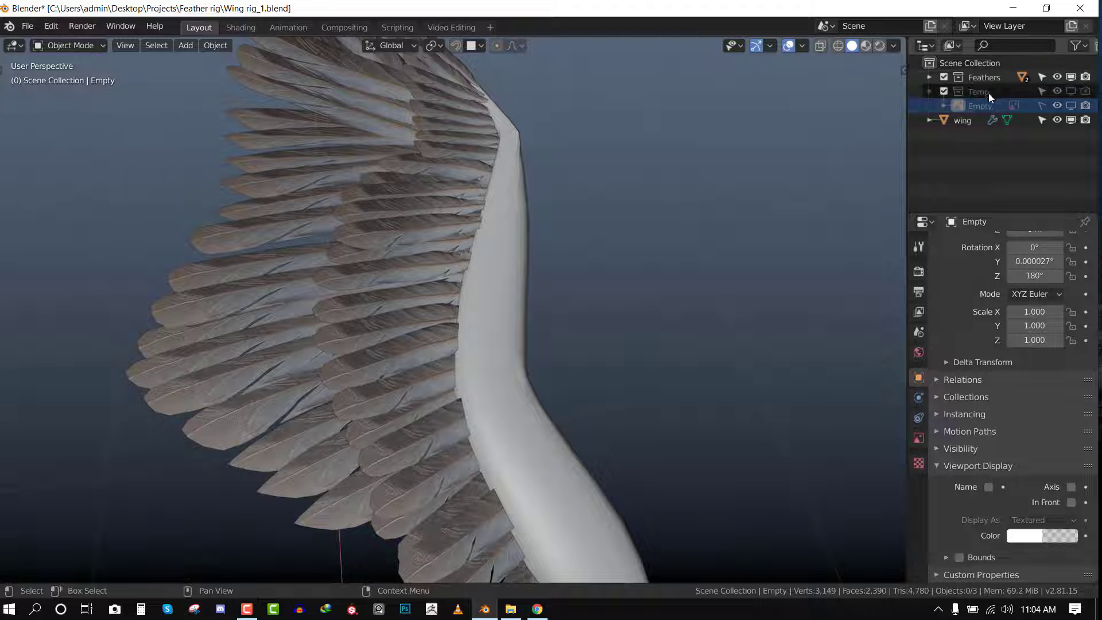
left_click(930, 91)
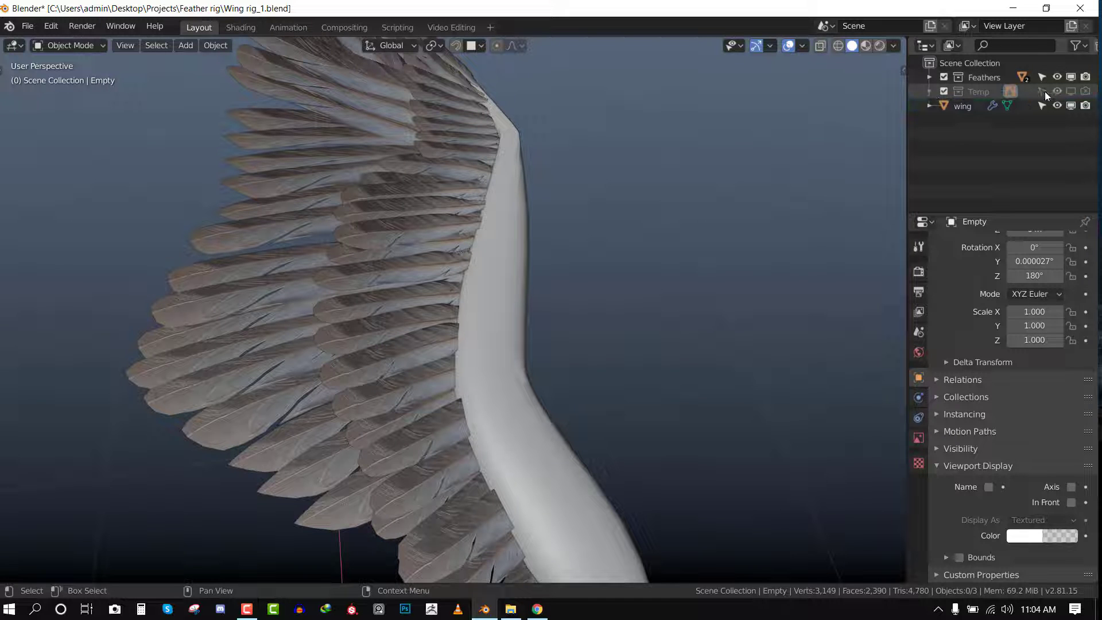
Select the wing object, clear the selection again and save the file.
left_click(964, 106)
middle_click_drag(619, 224, 574, 247)
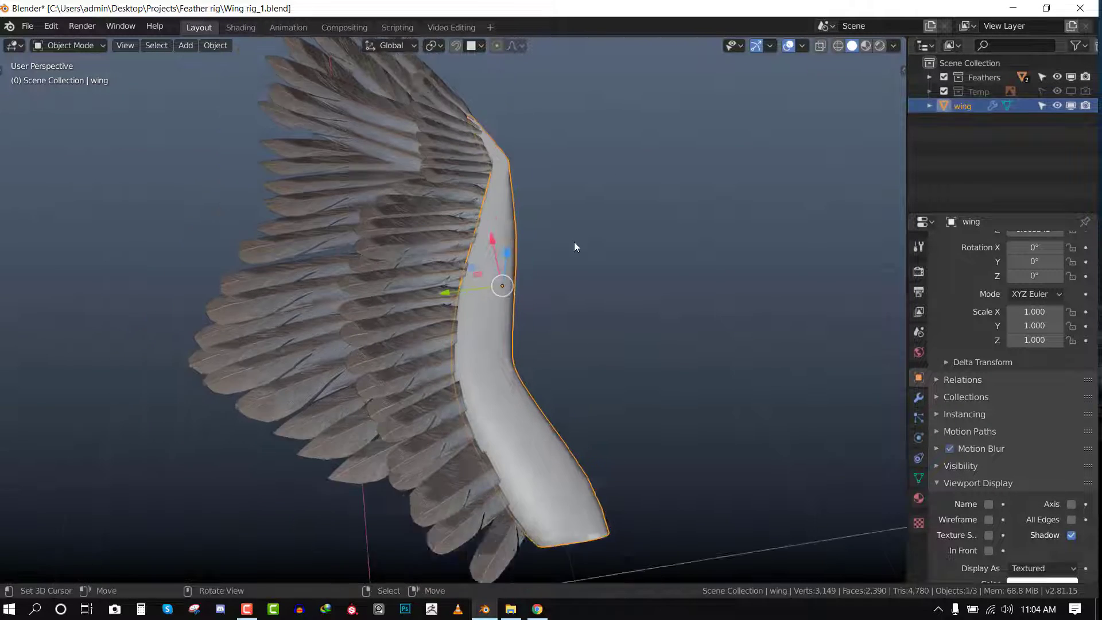
left_click(577, 290)
middle_click_drag(577, 289, 442, 229)
key("ctrl+s")
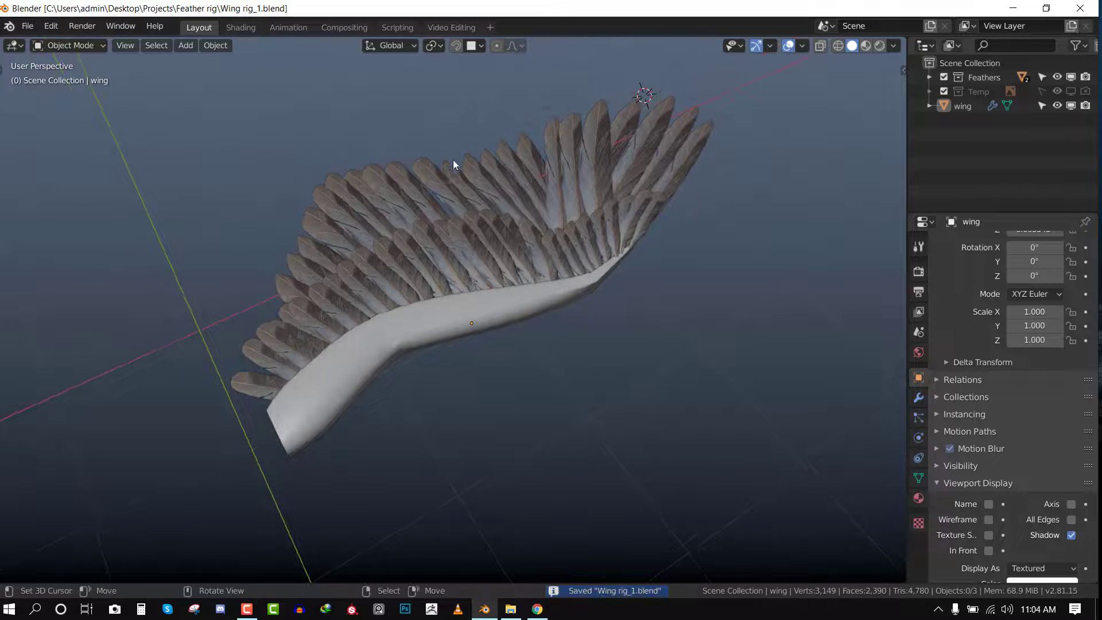
Preview the whole wing in LookDev shading, then return the viewport to solid shading.
key("z")
left_click(477, 252)
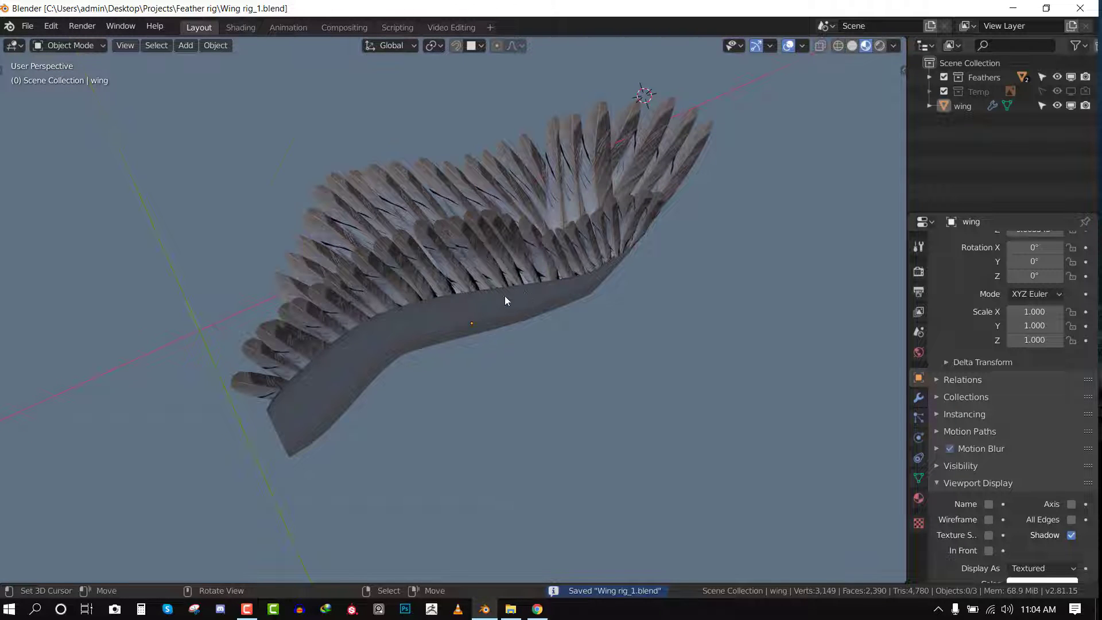
mouse_move(505, 296)
middle_mouse_down()
mouse_move(423, 236)
mouse_move(379, 263)
mouse_move(546, 276)
mouse_move(552, 315)
mouse_move(521, 320)
mouse_move(494, 290)
mouse_move(428, 295)
mouse_move(575, 343)
mouse_move(586, 291)
middle_mouse_up()
key("z")
left_click(685, 301)
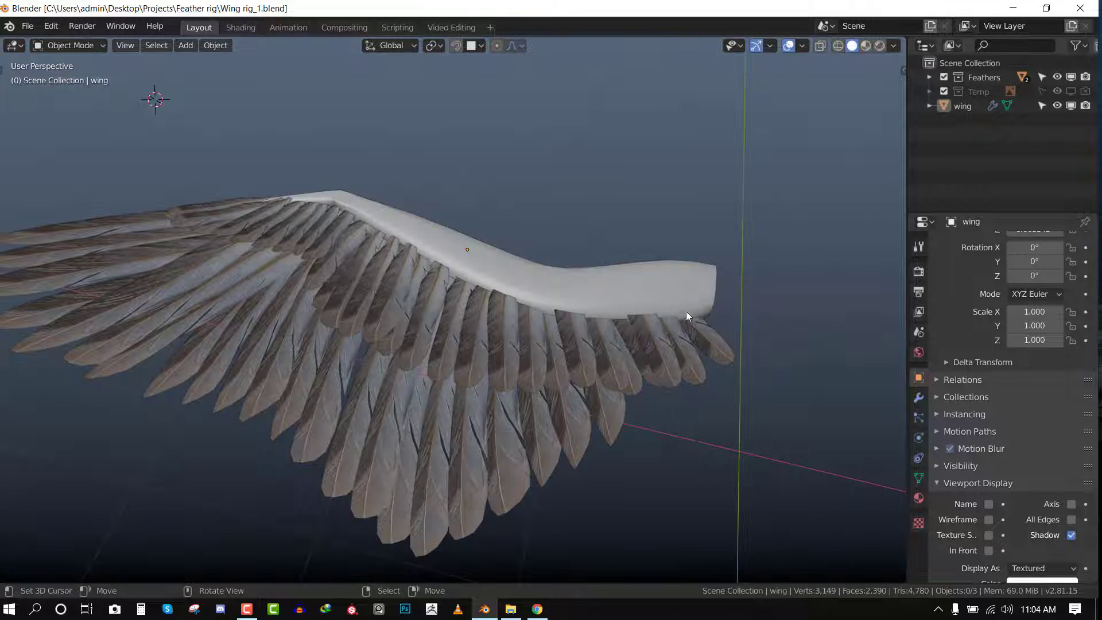
Apply the object transforms to the wing and both feather objects, and set their origins to geometry.
middle_click_drag(686, 311, 434, 258)
middle_click_drag(555, 250, 719, 263)
key("a")
key("ctrl+a")
left_click(719, 264)
right_click(720, 264)
mouse_move(719, 263)
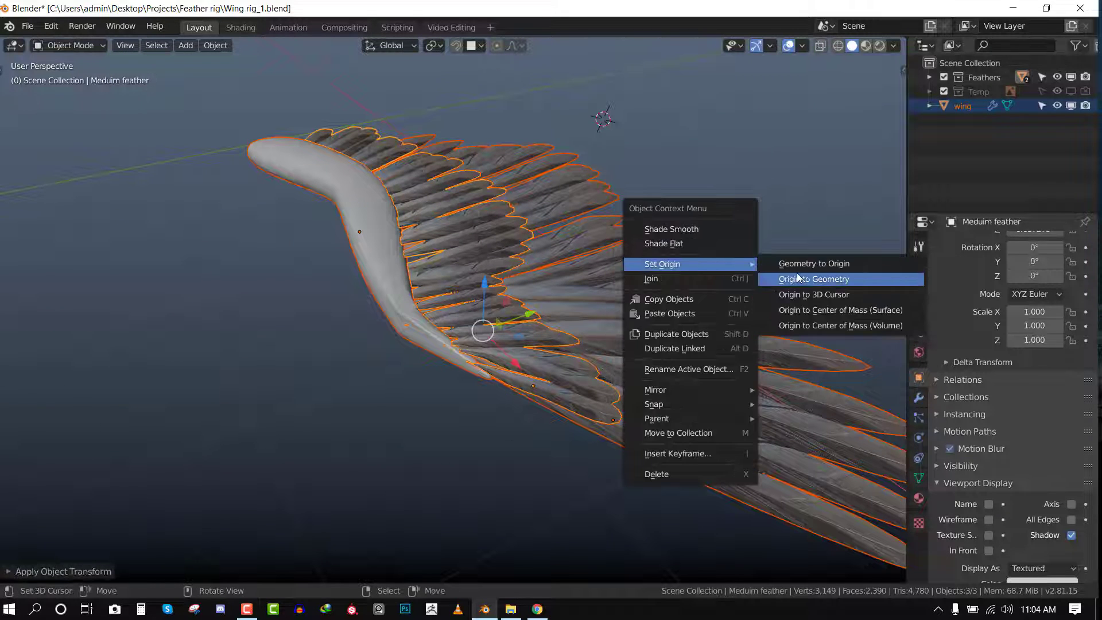
left_click(803, 279)
middle_click_drag(547, 287, 628, 293)
key("alt+a")
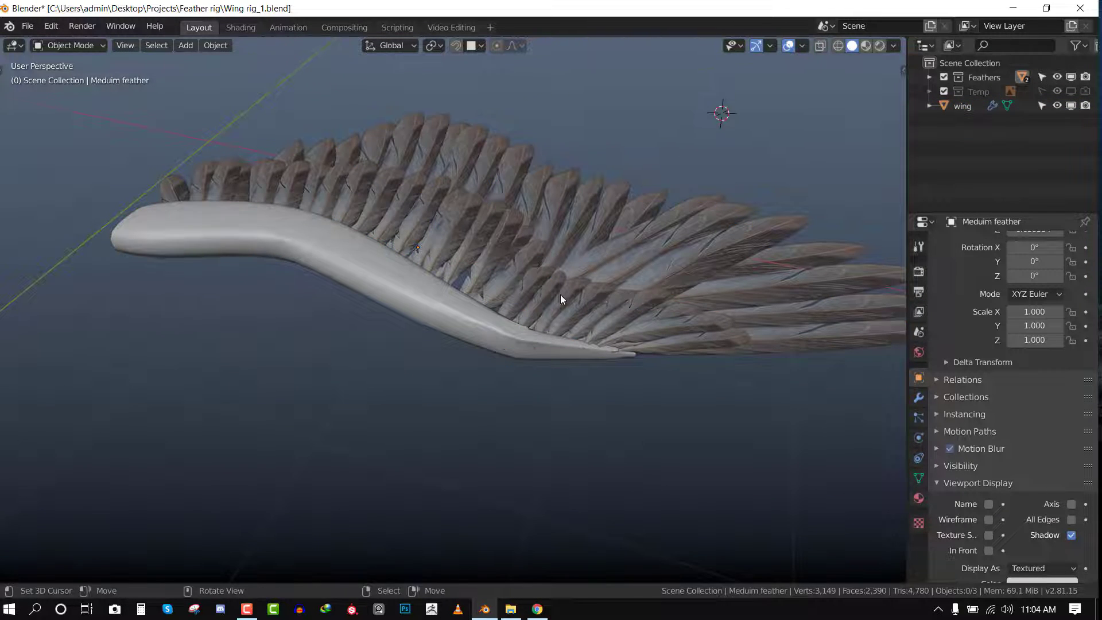
Open Meduim feather in Edit Mode and lasso-select its root vertices along the arm in top-view wireframe.
middle_click_drag(560, 294, 507, 243)
left_click(508, 243)
middle_click_drag(544, 304, 402, 302)
left_click(451, 302)
scroll(451, 302, "up", 5)
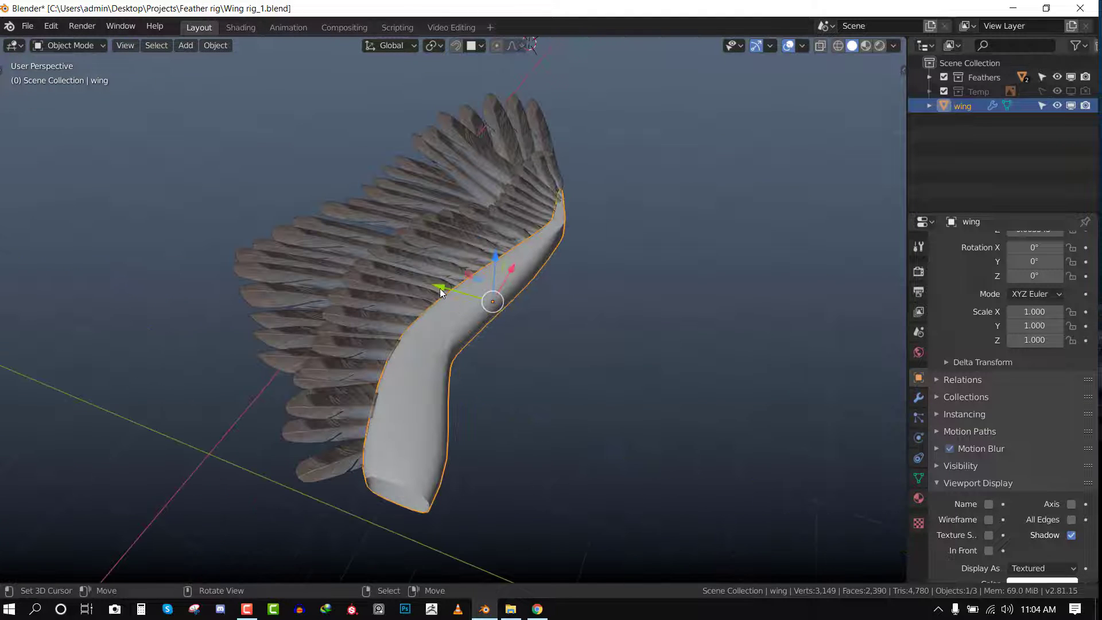
right_click(439, 288)
key("KP_7")
key("Tab")
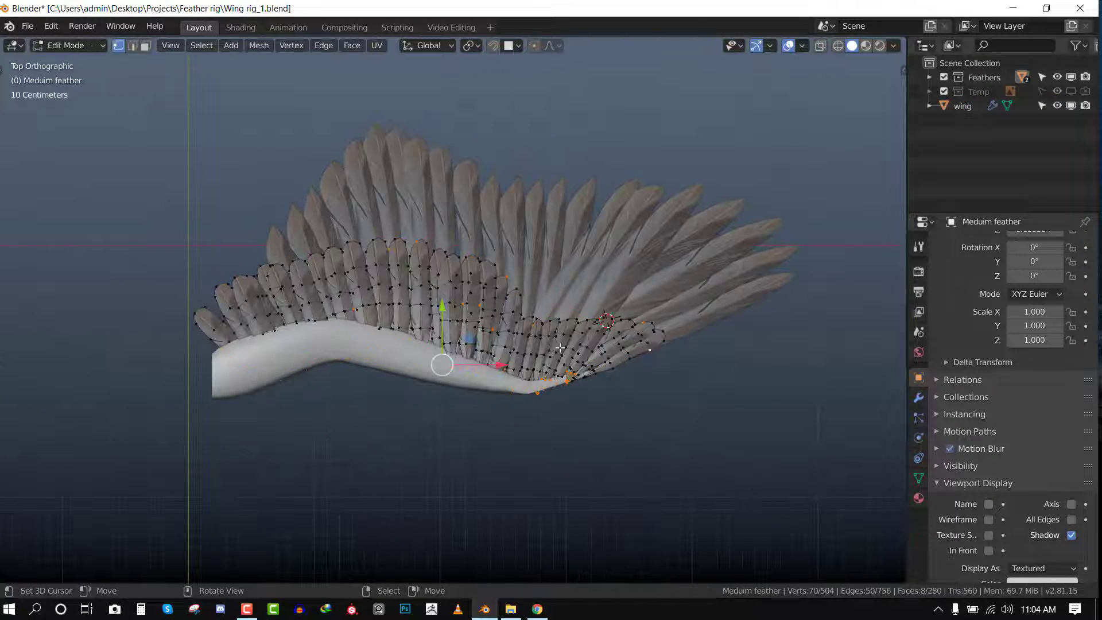
key("shift+z")
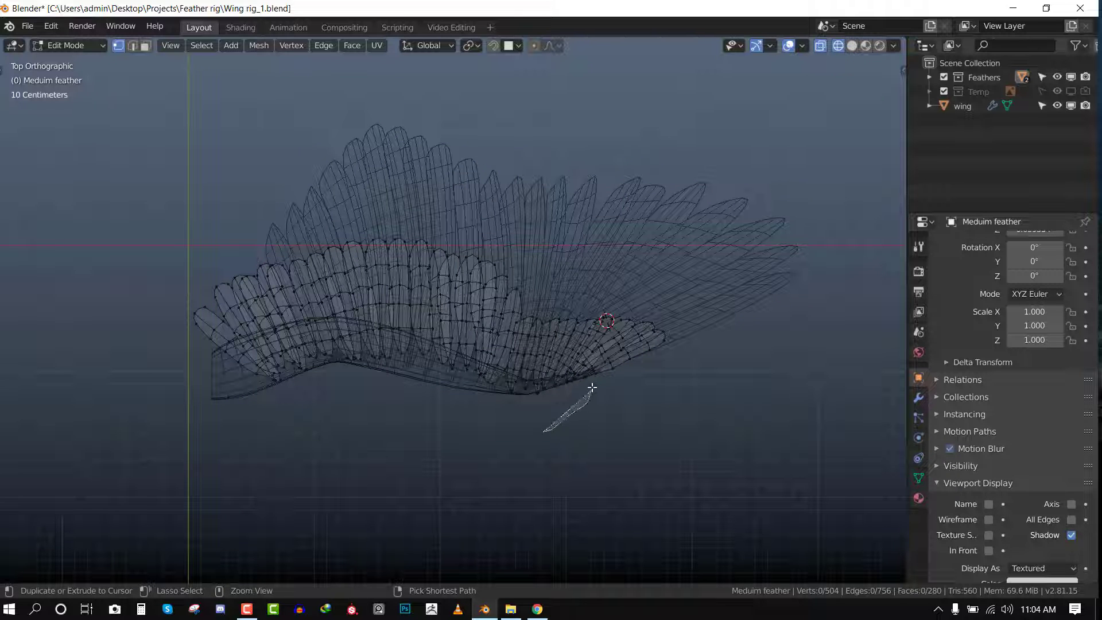
mouse_move(592, 387)
right_mouse_down("ctrl")
mouse_move(437, 332)
mouse_move(179, 451)
mouse_move(585, 396)
right_mouse_up("ctrl")
middle_click_drag(637, 402, 596, 399, "shift")
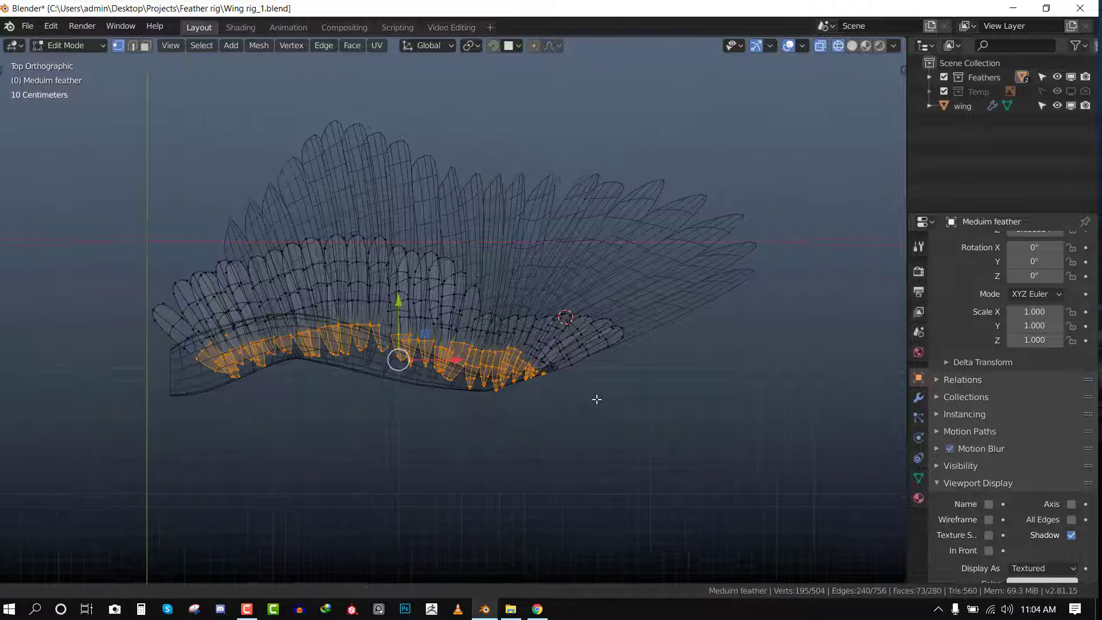
Extend the lasso selection across the feather roots, then remove the excess outer vertices with circle select.
scroll(596, 399, "up", 2)
mouse_move(585, 368)
right_mouse_down("ctrl")
mouse_move(367, 339)
mouse_move(136, 345)
mouse_move(42, 466)
mouse_move(76, 377)
right_mouse_up("ctrl")
mouse_move(50, 418)
left_mouse_down("ctrl")
mouse_move(417, 286)
mouse_move(638, 440)
left_mouse_up("ctrl")
key("c")
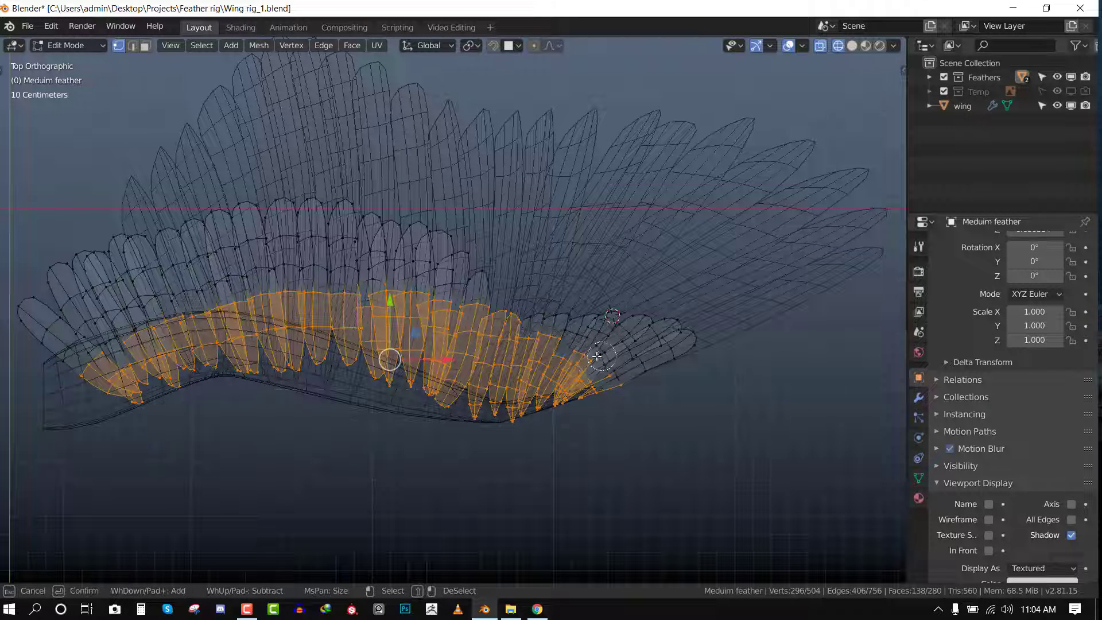
mouse_move(602, 355)
middle_mouse_down()
mouse_move(453, 289)
mouse_move(615, 382)
mouse_move(611, 390)
middle_mouse_up()
key("Escape")
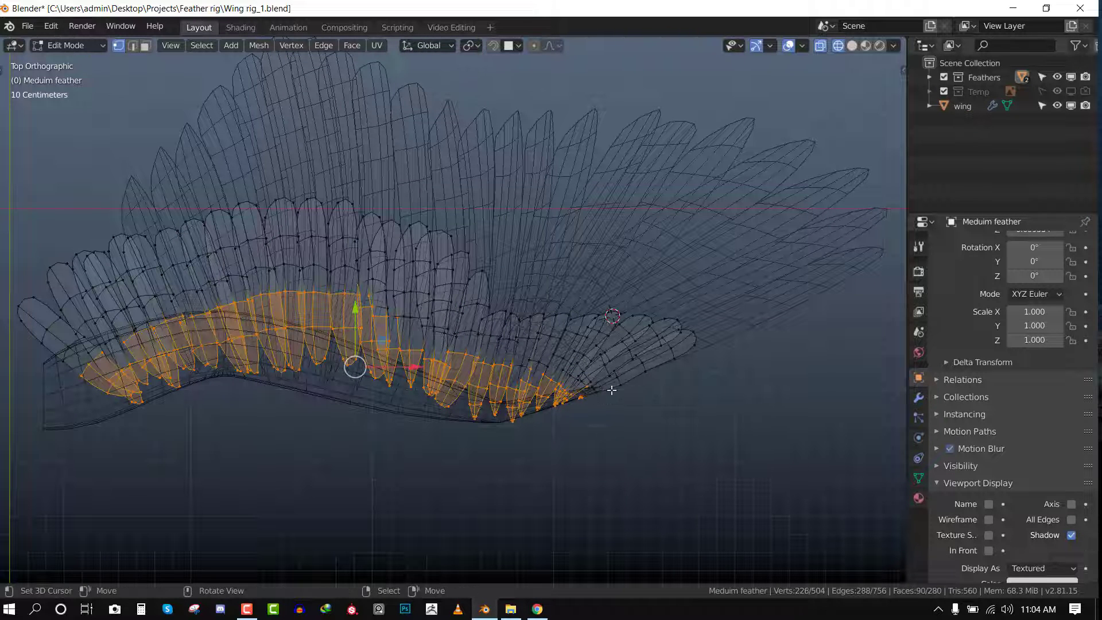
Assign the selected Meduim feather root vertices to a new vertex group and leave Edit Mode.
mouse_move(149, 301)
middle_mouse_down()
mouse_move(231, 302)
mouse_move(165, 272)
mouse_move(685, 315)
mouse_move(601, 234)
mouse_move(570, 307)
middle_mouse_up()
key("shift+z")
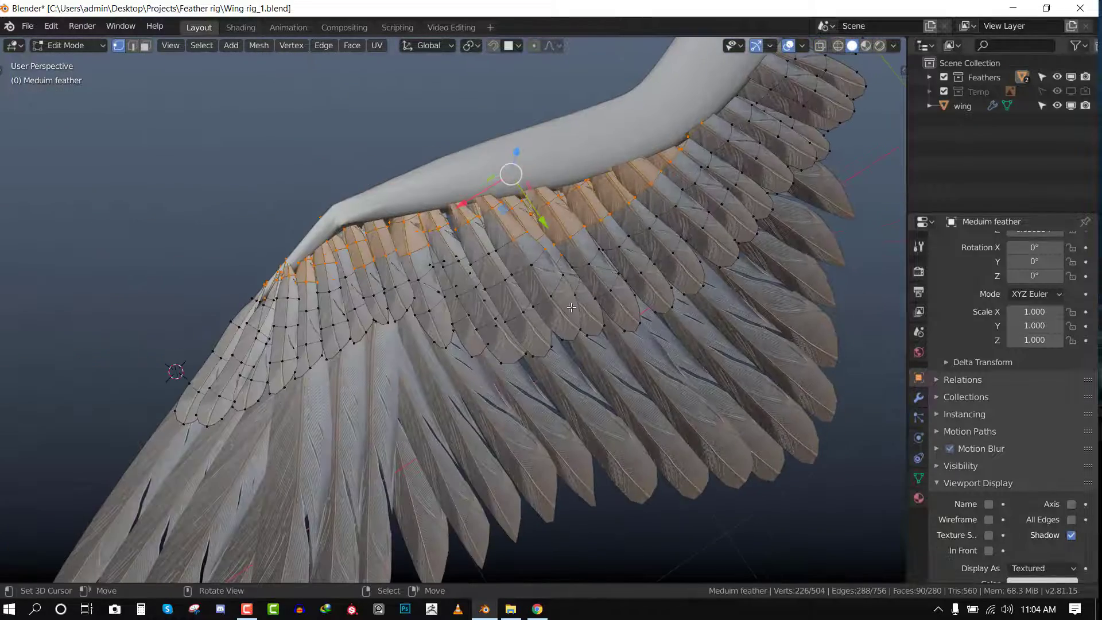
key("shift+z")
middle_click_drag(644, 306, 570, 258)
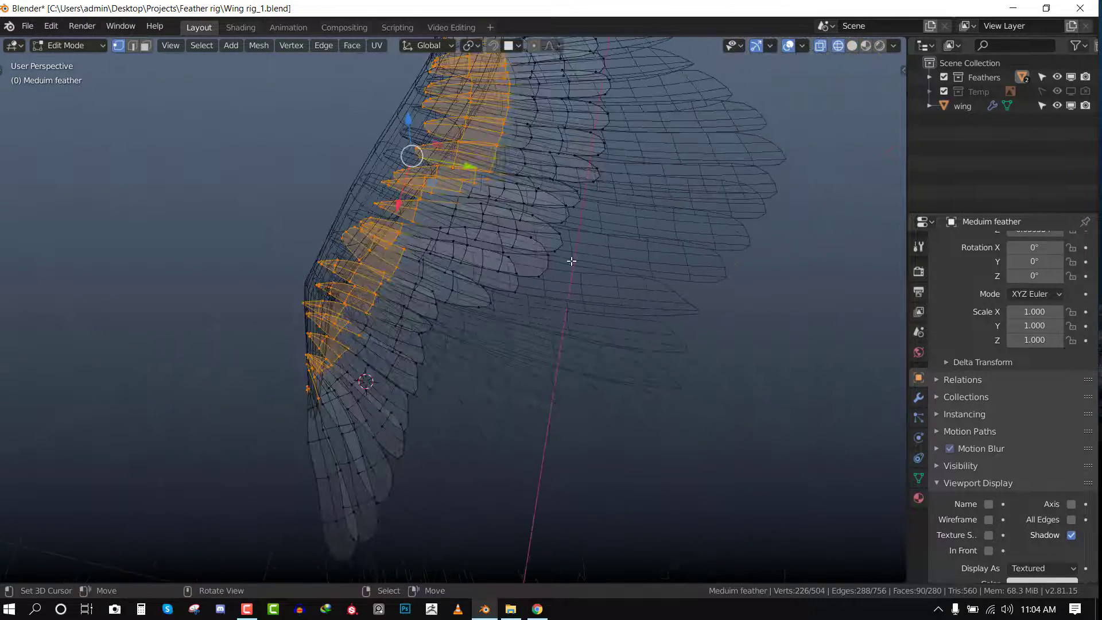
key("ctrl+g")
left_click(570, 256)
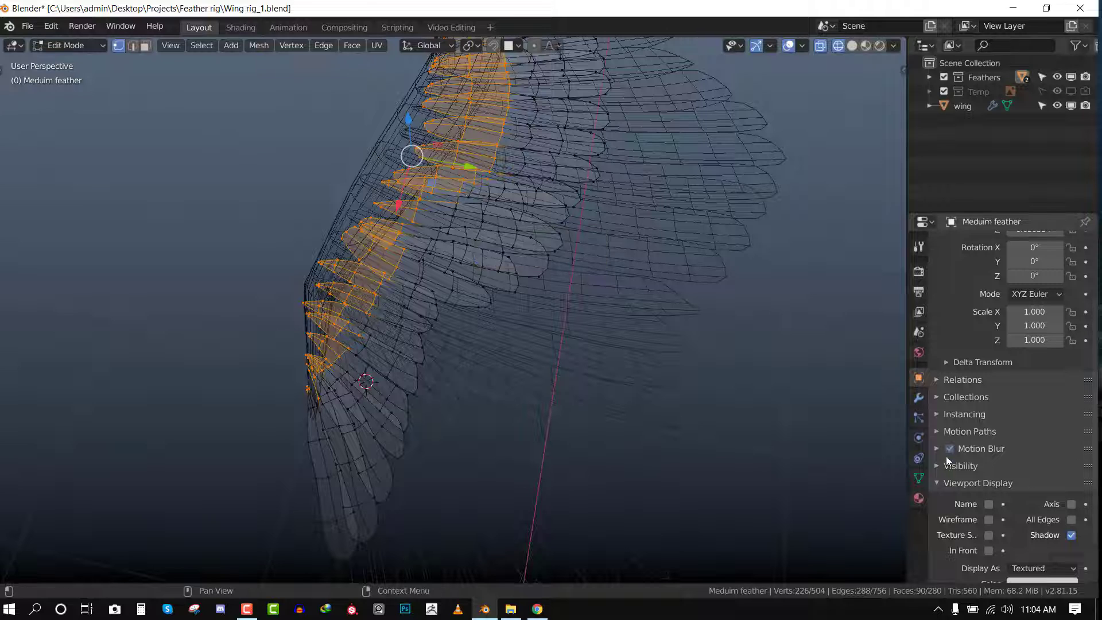
left_click(918, 477)
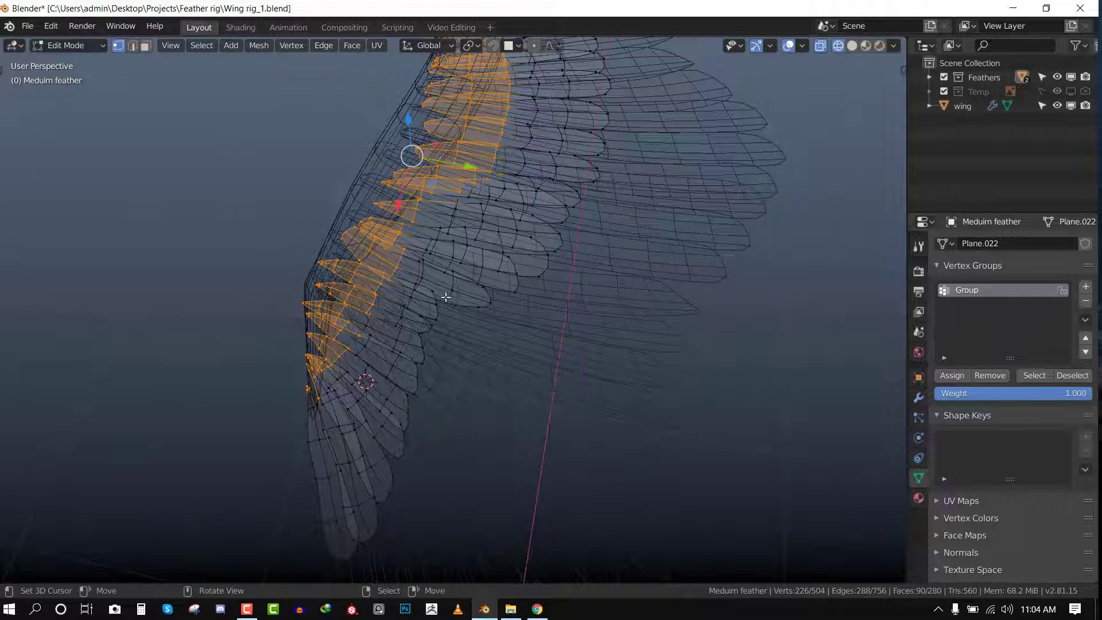
middle_click_drag(603, 295, 570, 292)
key("Tab")
Open the large feather object in Edit Mode and lasso-select its root vertices along the arm in top view.
right_click(567, 326)
key("Tab")
key("KP_7")
key("alt+a")
mouse_move(583, 386)
right_mouse_down("ctrl")
mouse_move(386, 275)
mouse_move(208, 370)
right_mouse_up("ctrl")
key("alt+a")
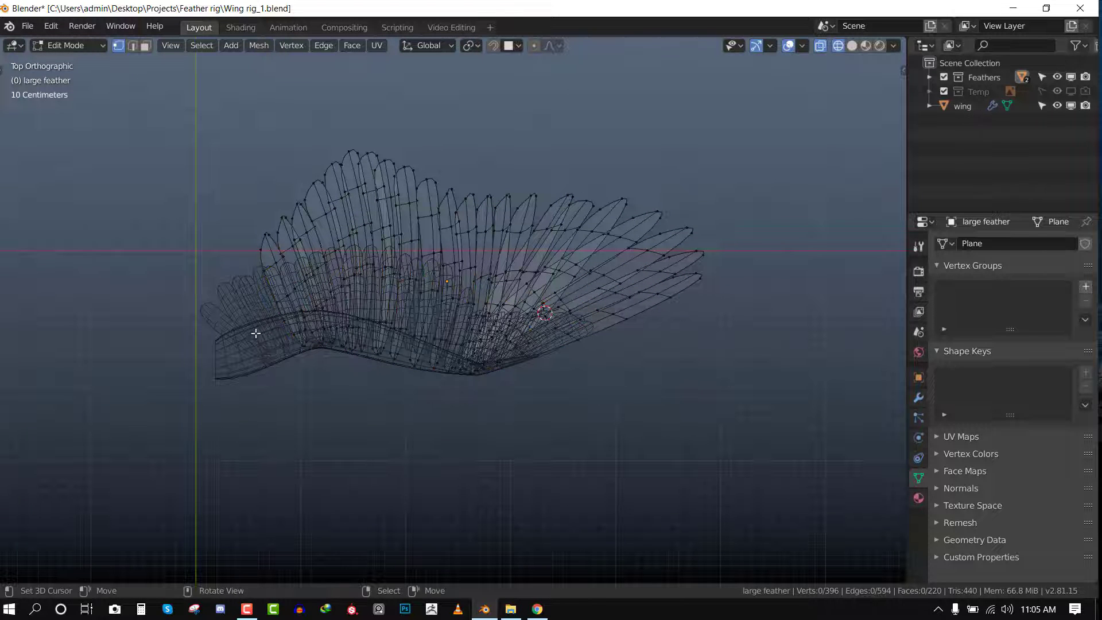
mouse_move(251, 338)
right_mouse_down("ctrl")
mouse_move(565, 306)
mouse_move(243, 475)
mouse_move(239, 459)
right_mouse_up("ctrl")
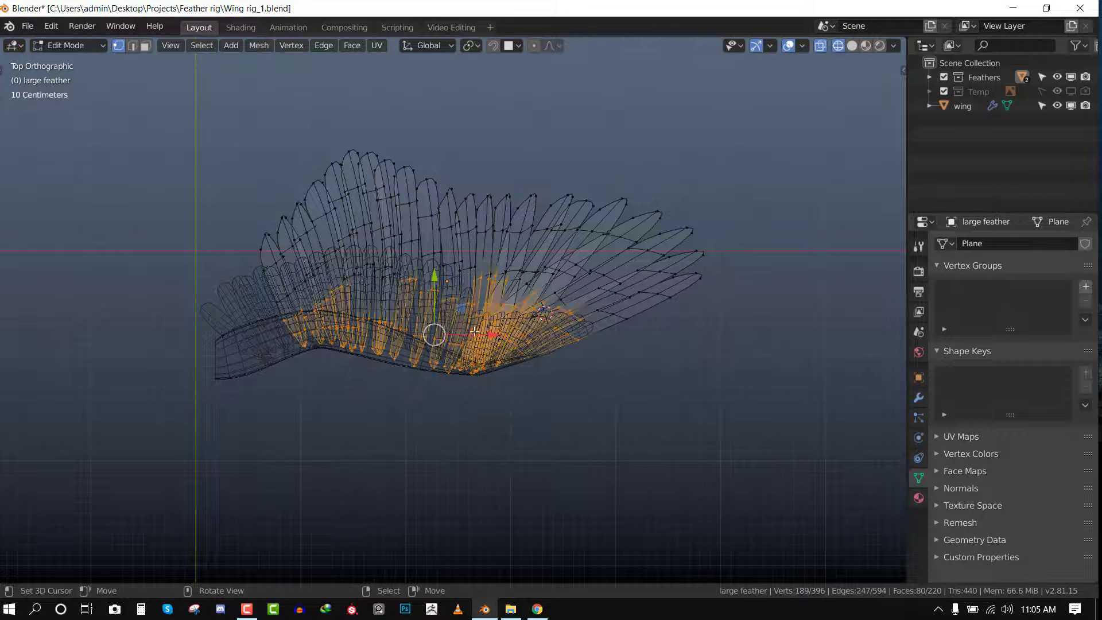
Assign the selected large feather vertices to a new vertex group, return to solid Object Mode and save the file.
key("ctrl+g")
left_click(666, 253)
key("Tab")
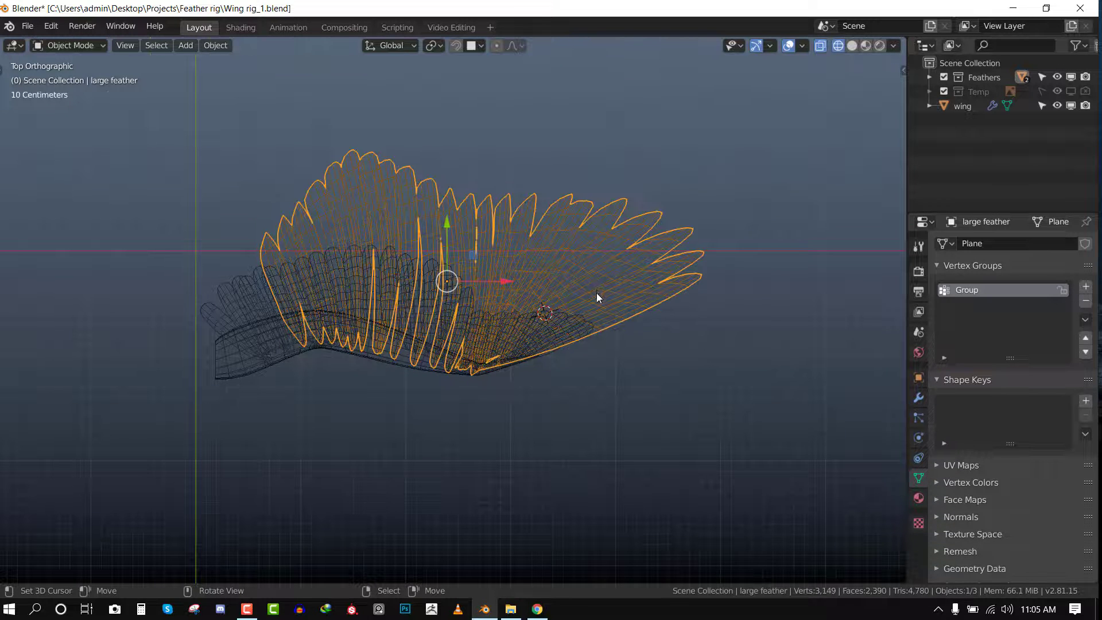
key("shift+z")
mouse_move(596, 293)
middle_mouse_down()
mouse_move(561, 251)
mouse_move(618, 274)
mouse_move(570, 280)
middle_mouse_up()
left_click(570, 280)
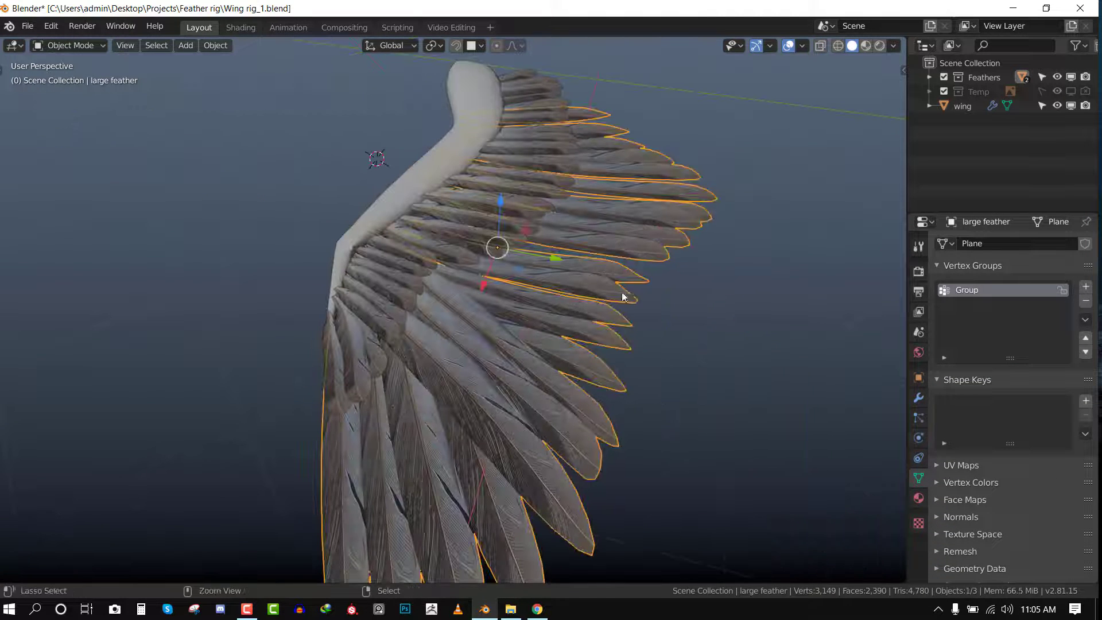
key("ctrl+s")
Add a Displace modifier to the large feather object and create a new texture for it.
left_click(918, 397)
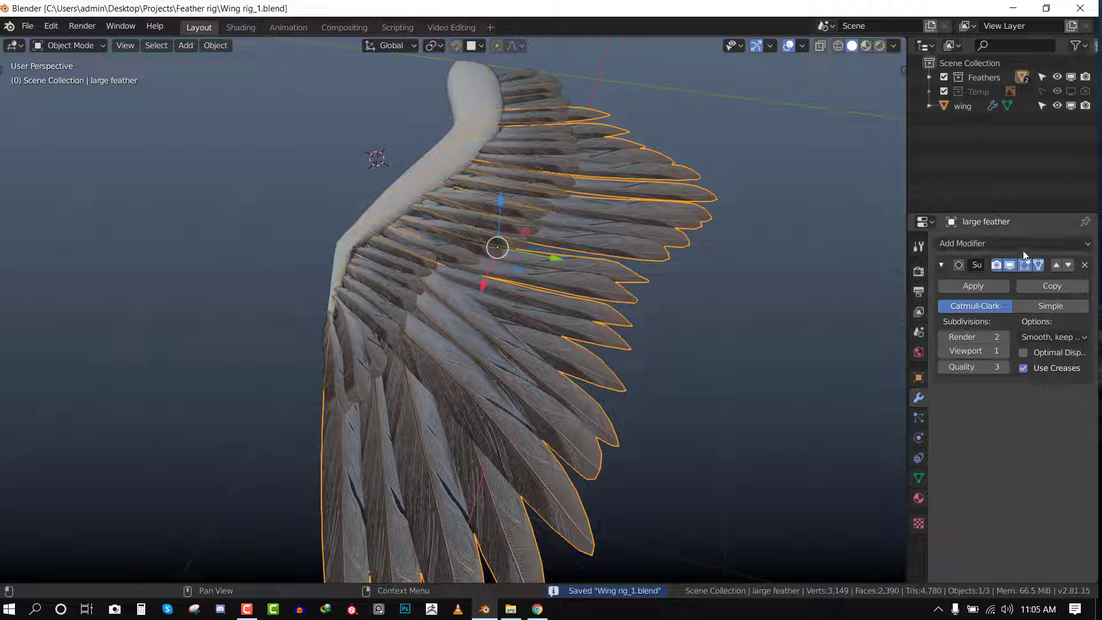
left_click(1005, 243)
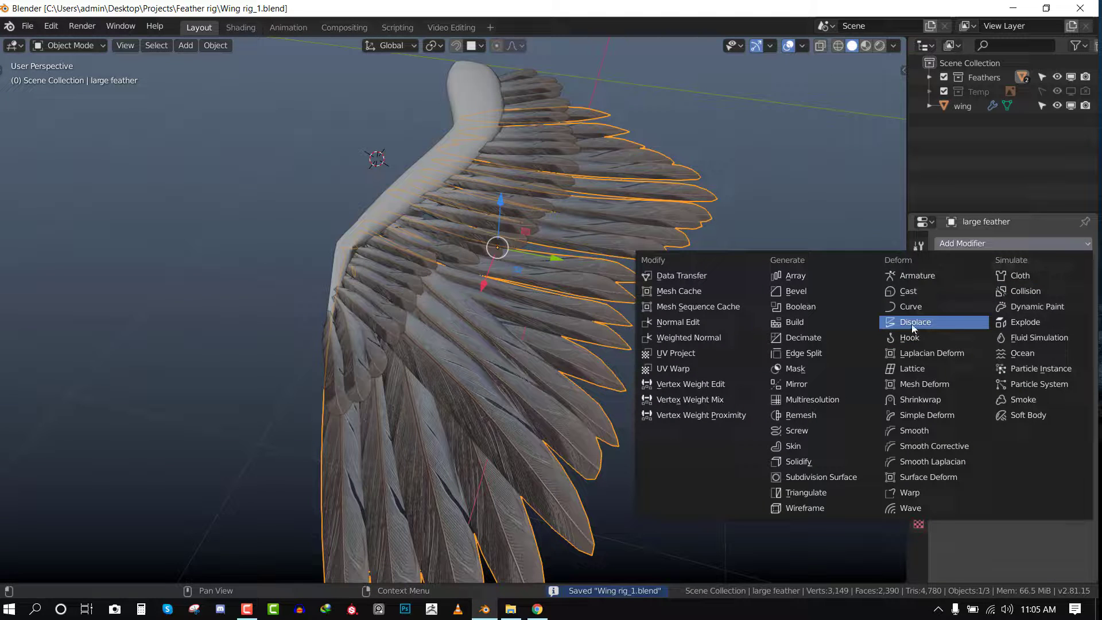
left_click(913, 323)
scroll(664, 362, "down", 3)
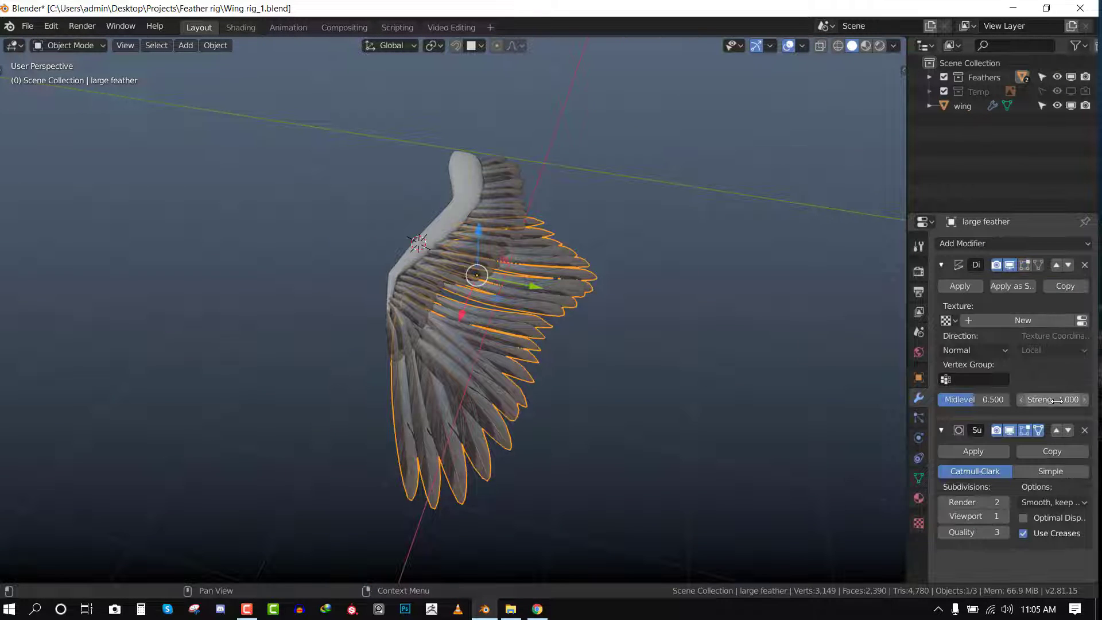
left_click(1035, 322)
Set the Displace modifier's Midlevel to 0 and its vertex group to Group.
middle_click_drag(603, 336, 886, 360)
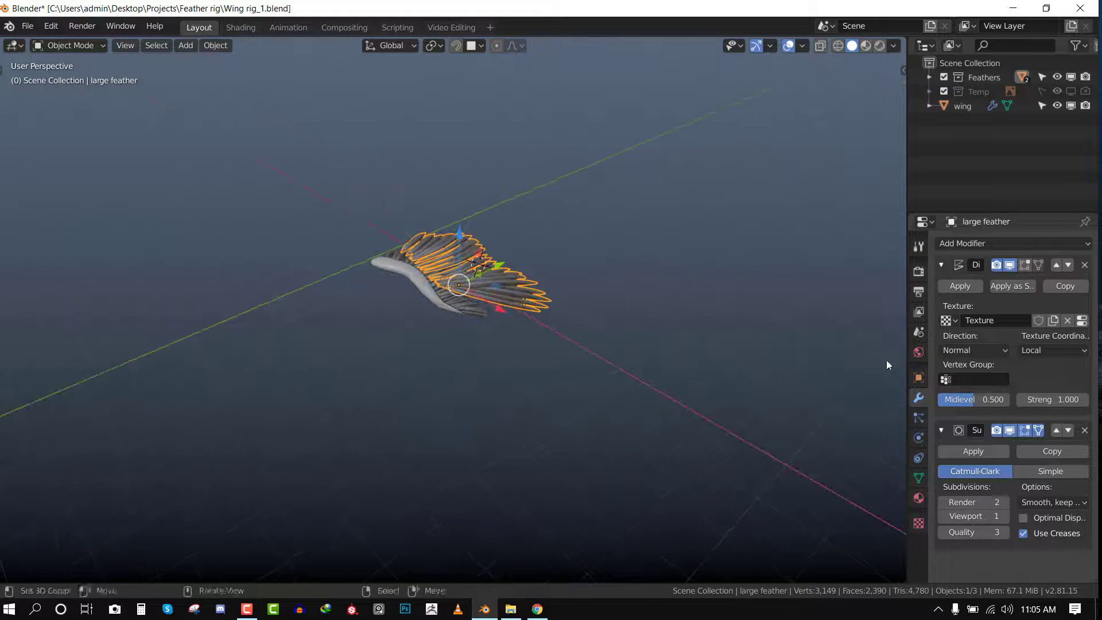
type("0")
key("Return")
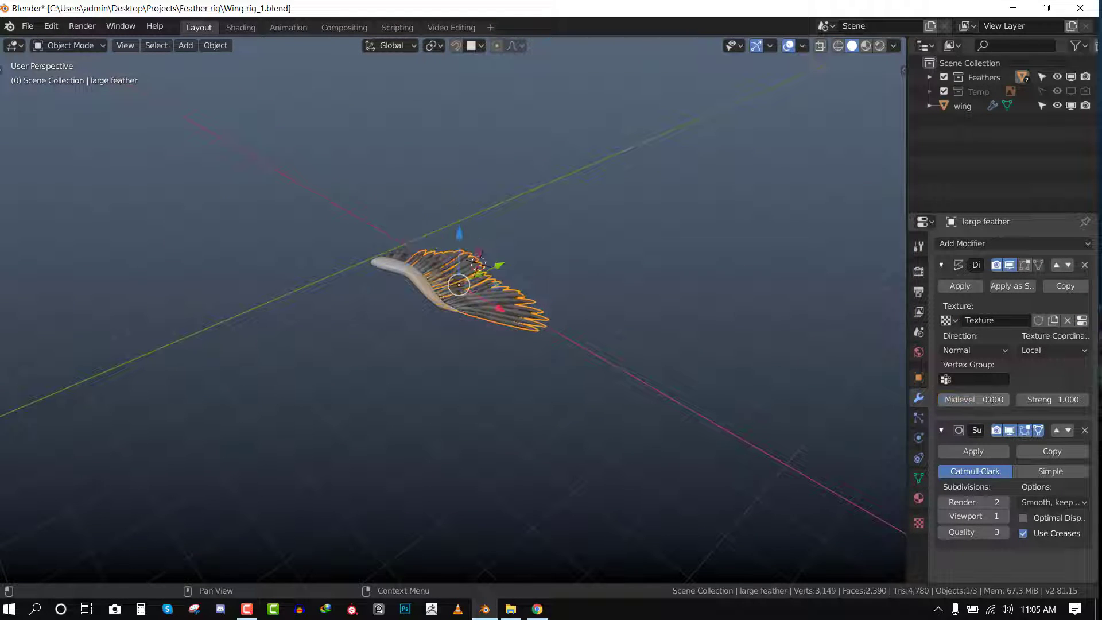
left_click(970, 378)
left_click(969, 401)
middle_click_drag(579, 321, 616, 323)
scroll(593, 347, "up", 3)
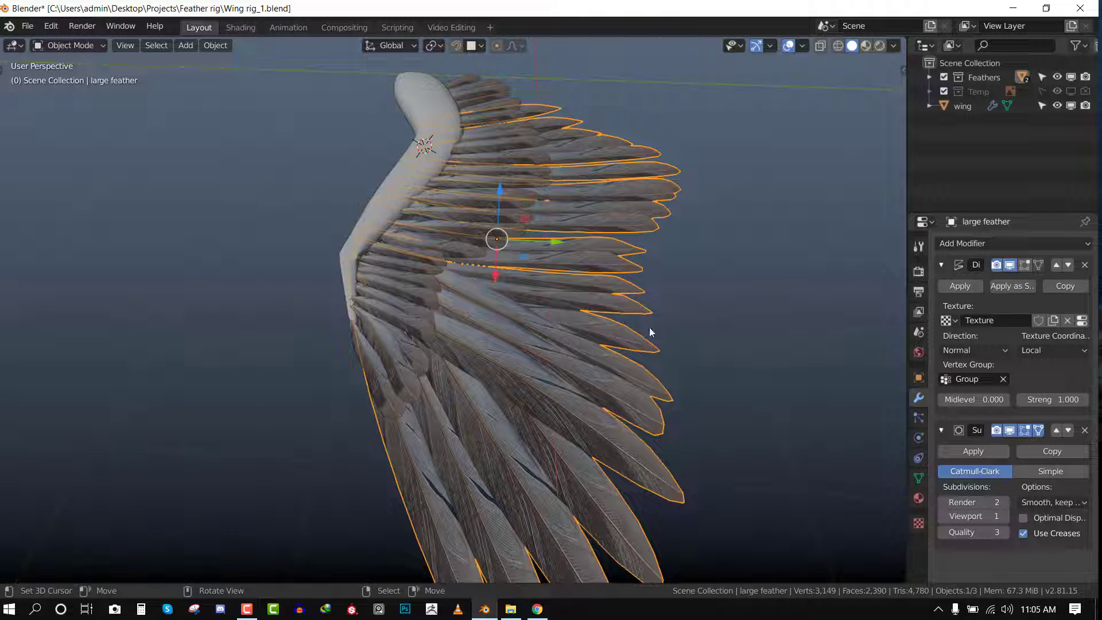
Isolate the large feather object in local view and set the Displace strength to -89.3.
key("KP_Divide")
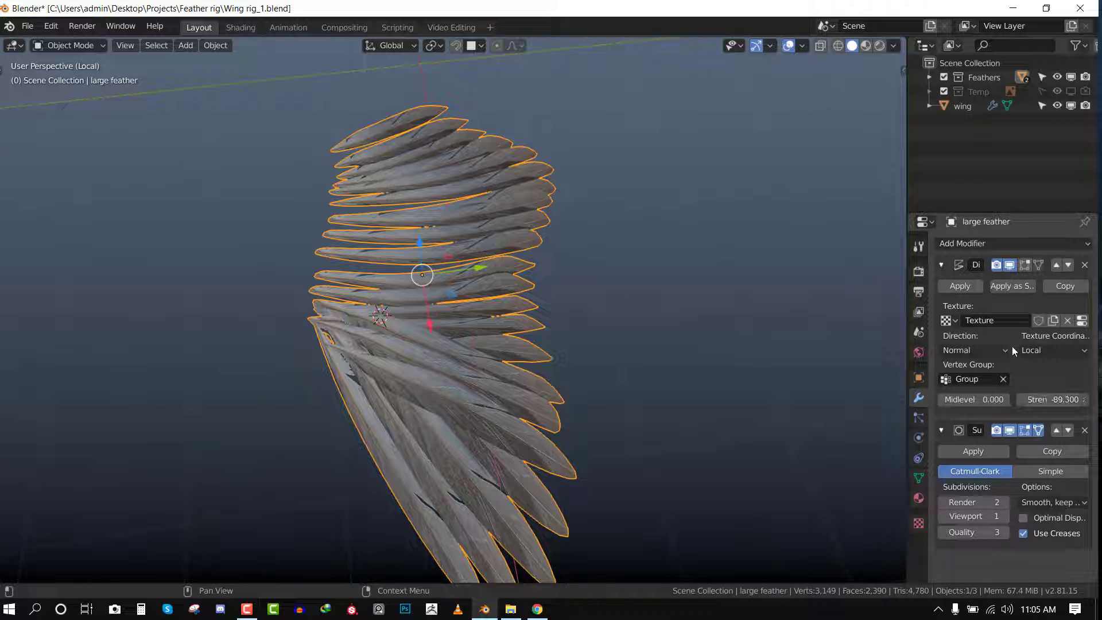
mouse_move(939, 399)
left_mouse_down()
mouse_move(970, 399)
mouse_move(939, 399)
left_mouse_up()
scroll(416, 300, "up", 2)
scroll(413, 296, "down", 2)
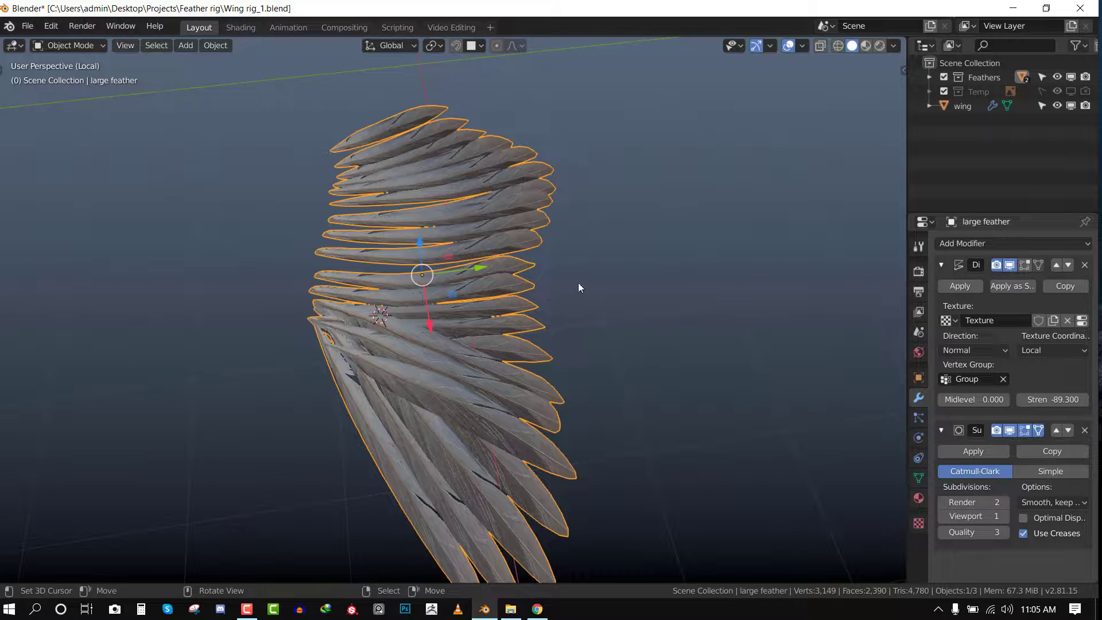
Examine the large feather's vertex group weights in Weight Paint mode.
key("ctrl+Tab")
left_click(500, 231)
middle_click_drag(551, 325, 459, 292)
Select the vertices of the large feather's Group in Edit Mode, invert the selection and grow it one ring.
key("Tab")
key("alt+a")
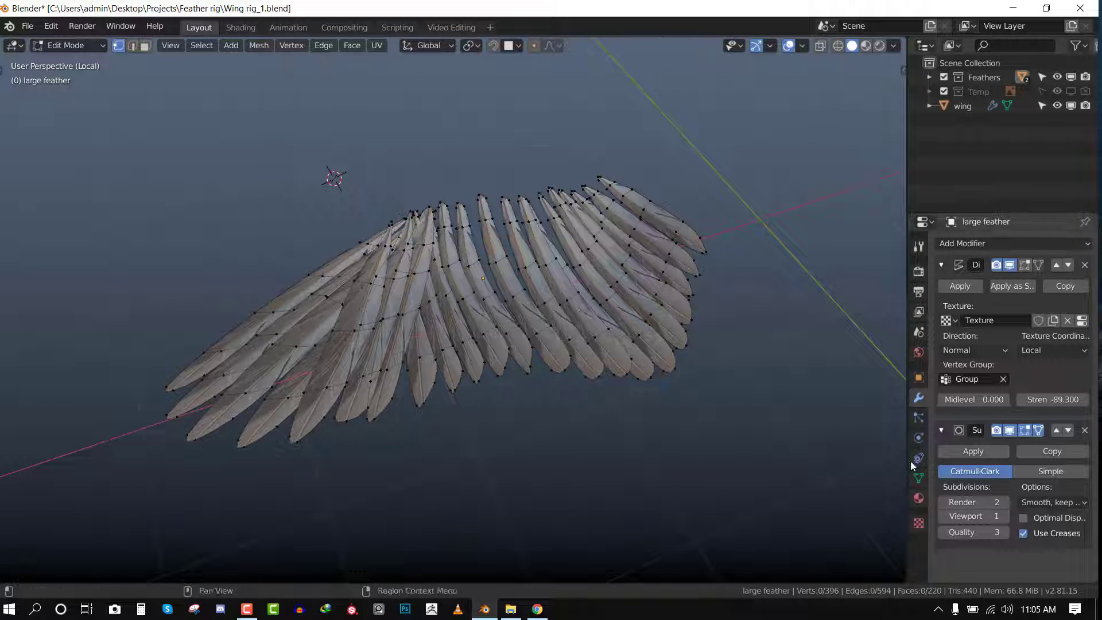
left_click(918, 477)
left_click(1027, 377)
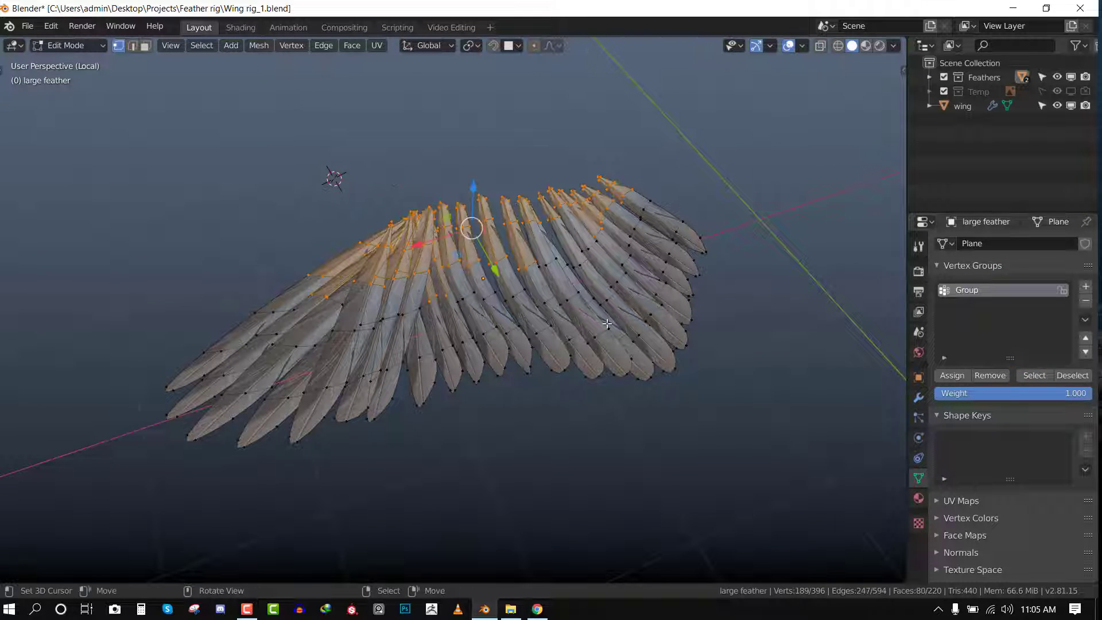
key("ctrl+i")
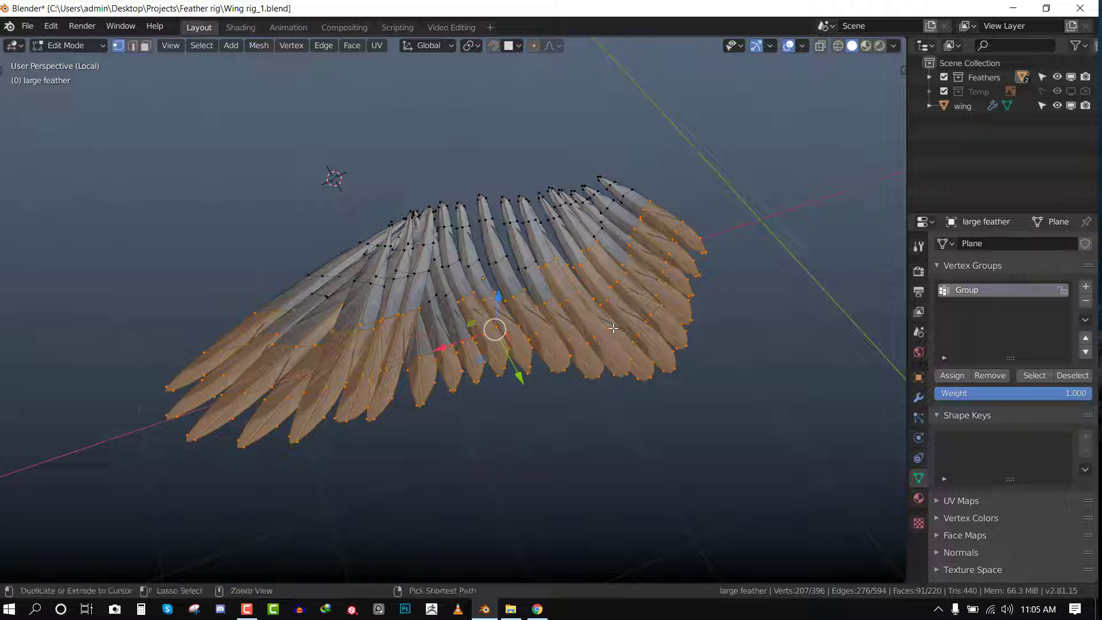
key("ctrl+KP_Add")
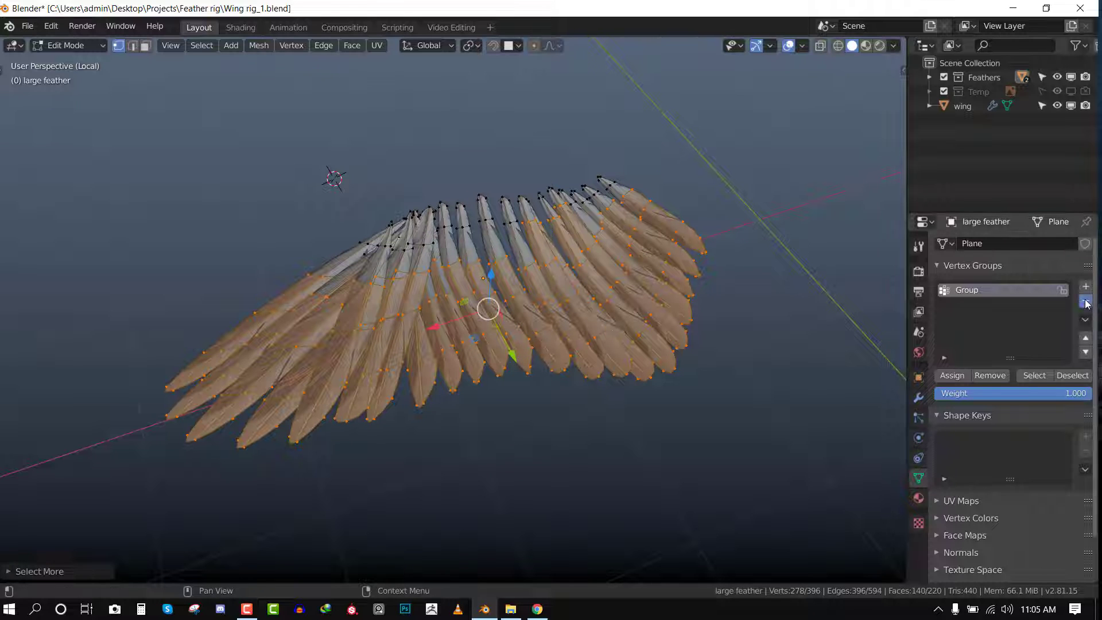
Delete the large feather's existing vertex group and assign the selected outer feather vertices to a new group.
left_click(1085, 302)
key("ctrl+h")
key("ctrl+g")
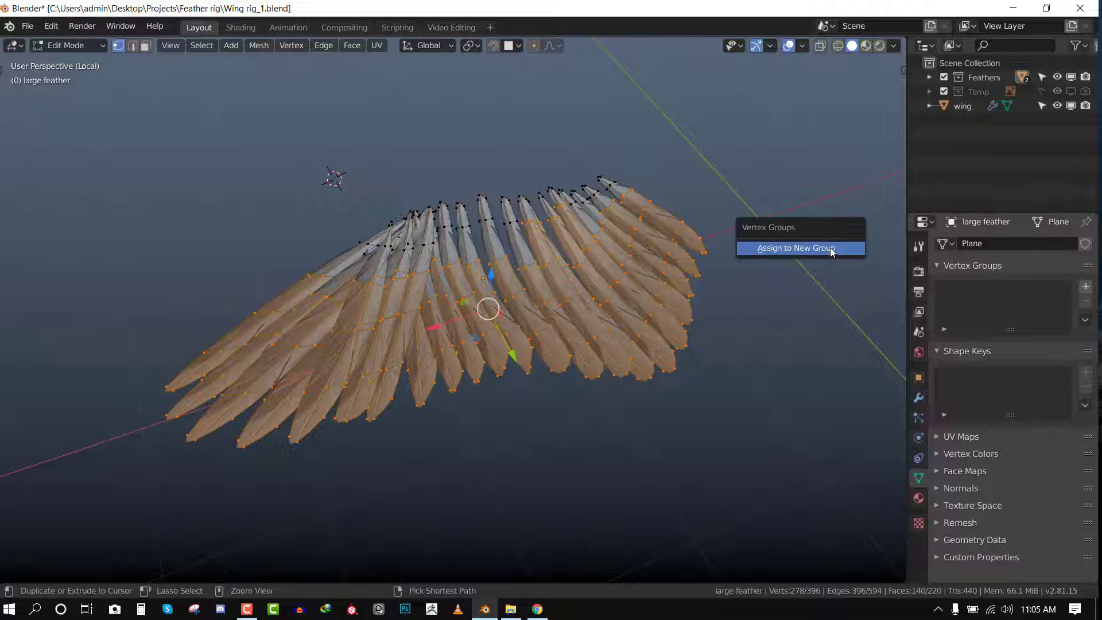
left_click(831, 250)
Check the new group's weights in Weight Paint, leave local view and return to Object Mode.
key("ctrl+Tab")
middle_click_drag(627, 327, 425, 298)
key("KP_Divide")
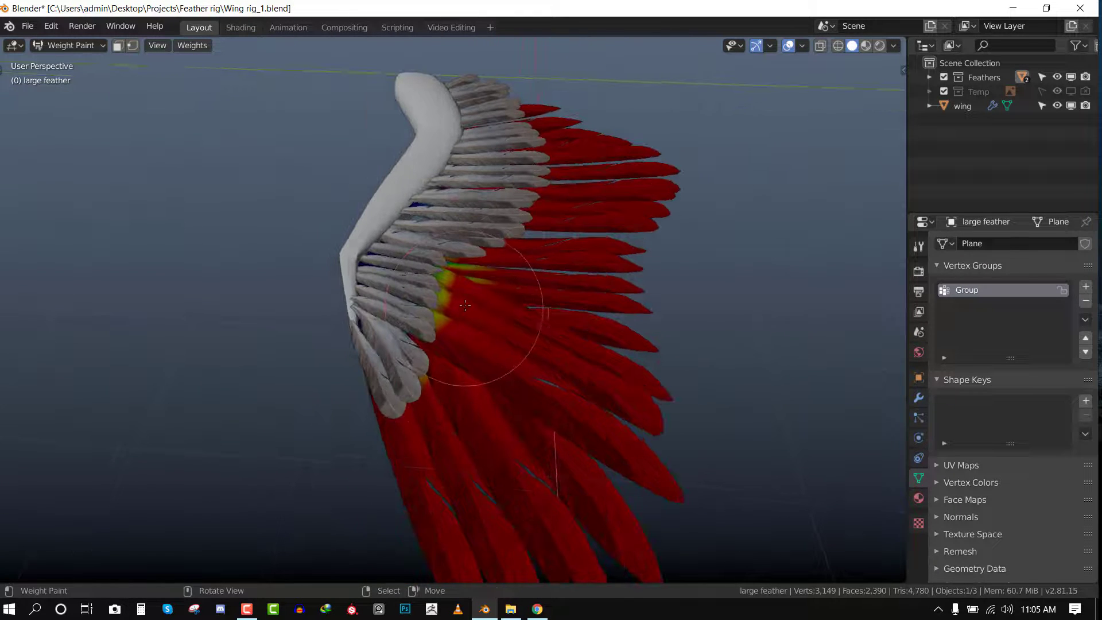
key("ctrl+Tab")
left_click(449, 227)
Select the vertices of the medium feather's Group in Edit Mode and invert the selection.
left_click(450, 228)
key("Tab")
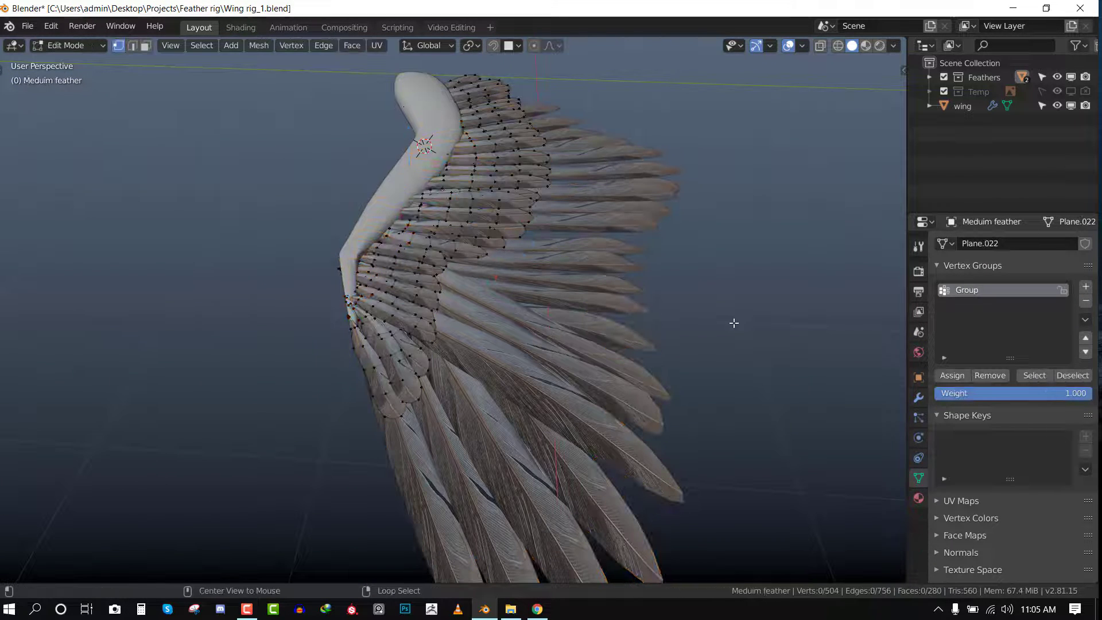
left_click(1032, 374)
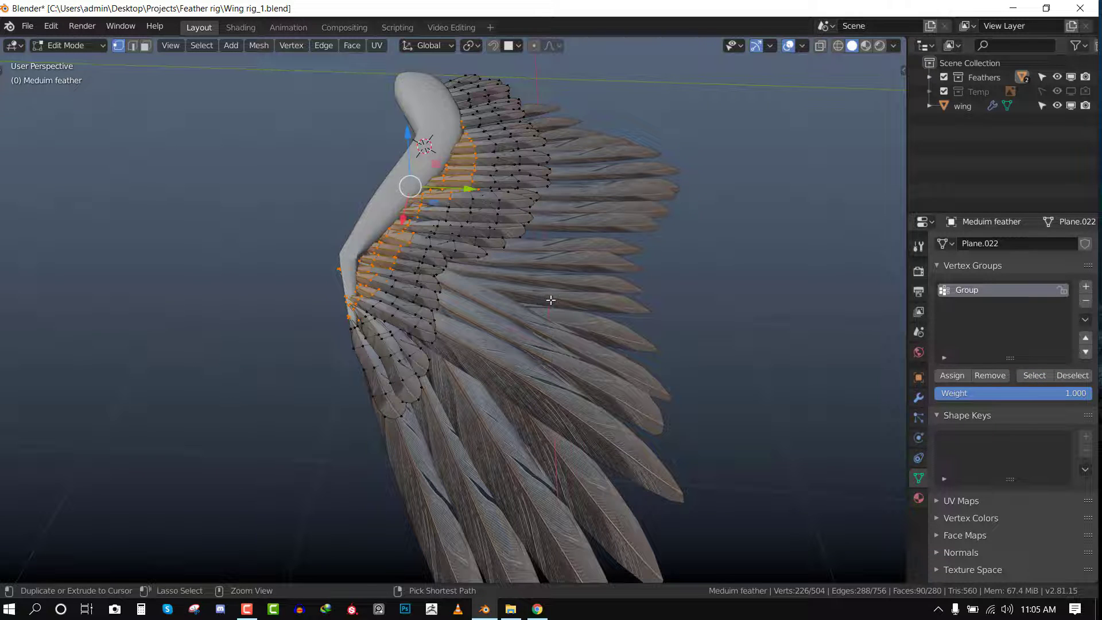
key("ctrl+i")
Delete the medium feather's existing vertex group, assign the selected outer vertices to a new group and return to Object Mode.
left_click(1085, 302)
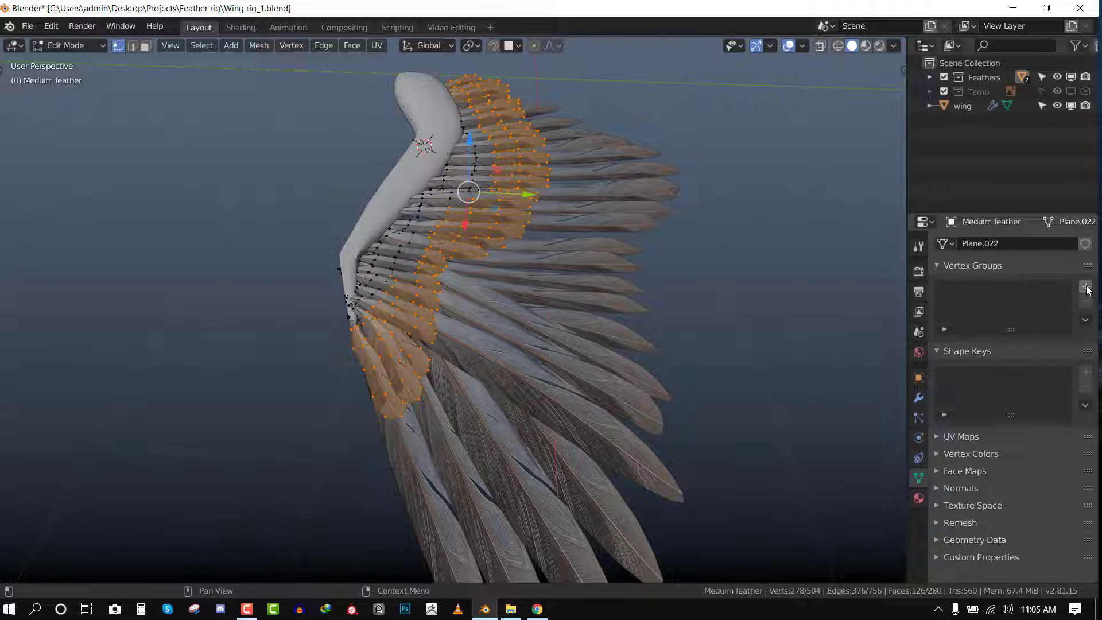
left_click(1085, 288)
left_click(953, 377)
key("Tab")
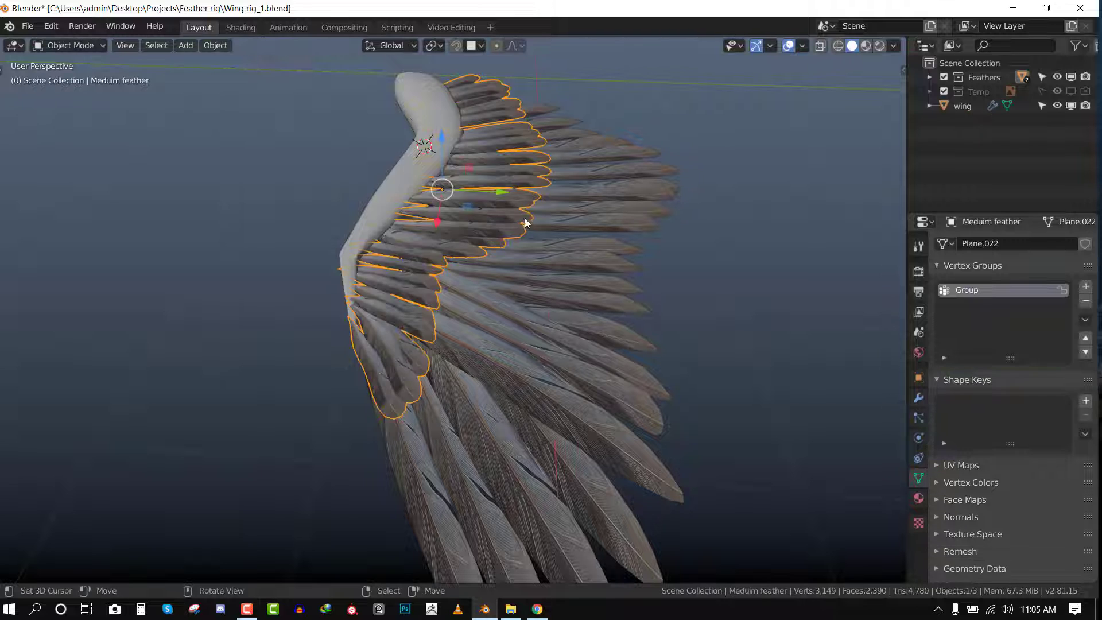
Select the large feather, point its Displace modifier to the vertex group Group and set the strength to 0.
scroll(542, 232, "down", 3)
key("alt+a")
left_click(535, 274)
key("ctrl+space")
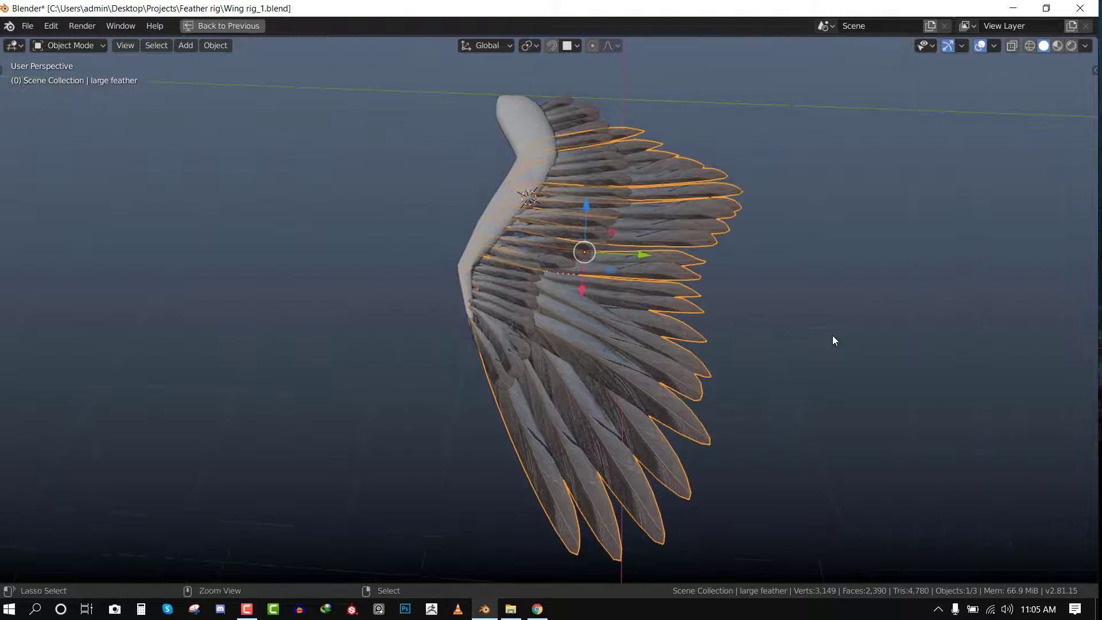
key("ctrl+space")
left_click(918, 397)
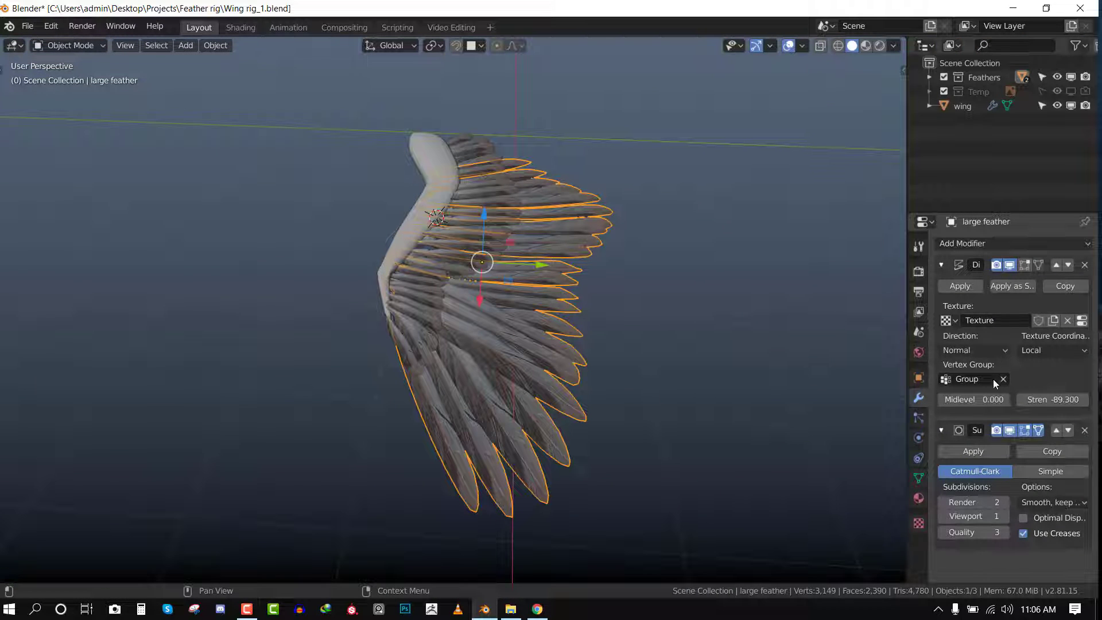
left_click(969, 380)
left_click(966, 398)
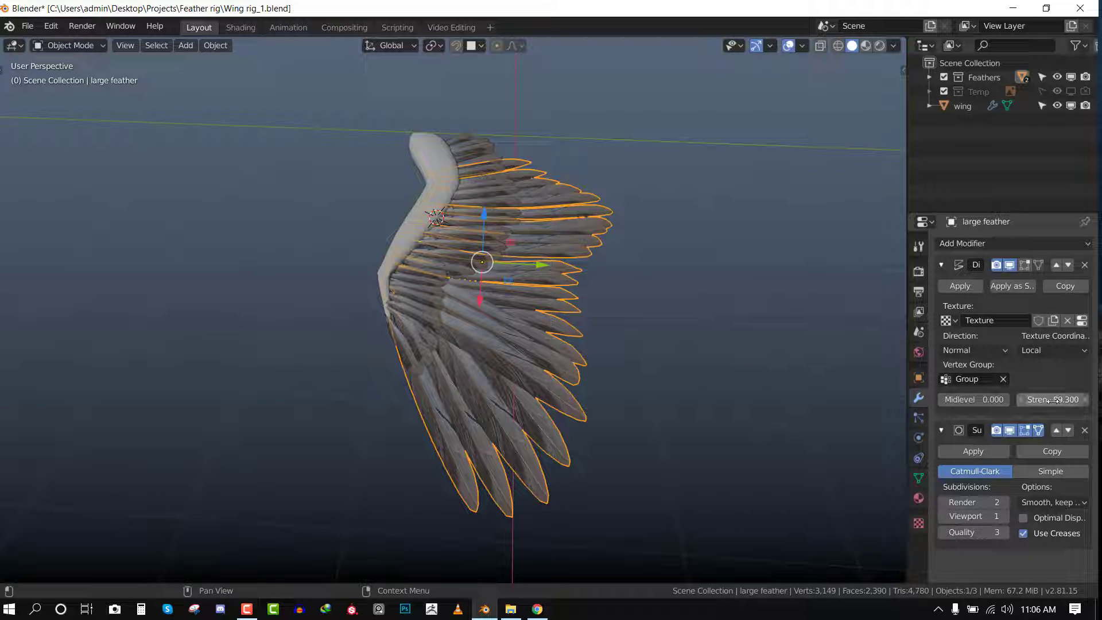
type("0")
key("Return")
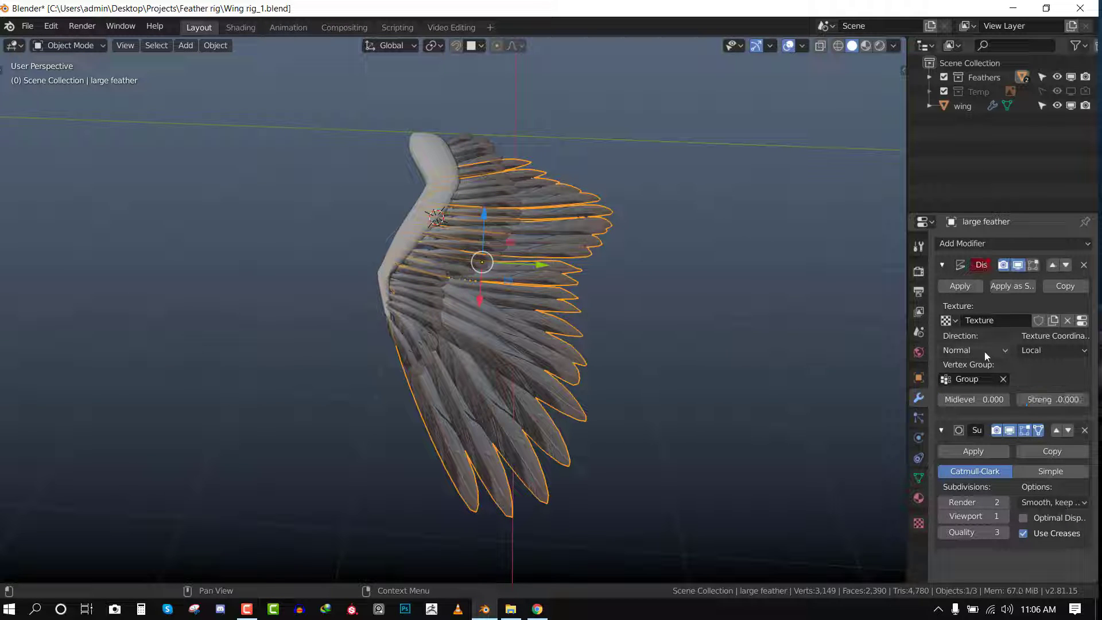
Set the type of the large feather's Displace texture to Clouds.
left_click(921, 523)
left_click(1030, 286)
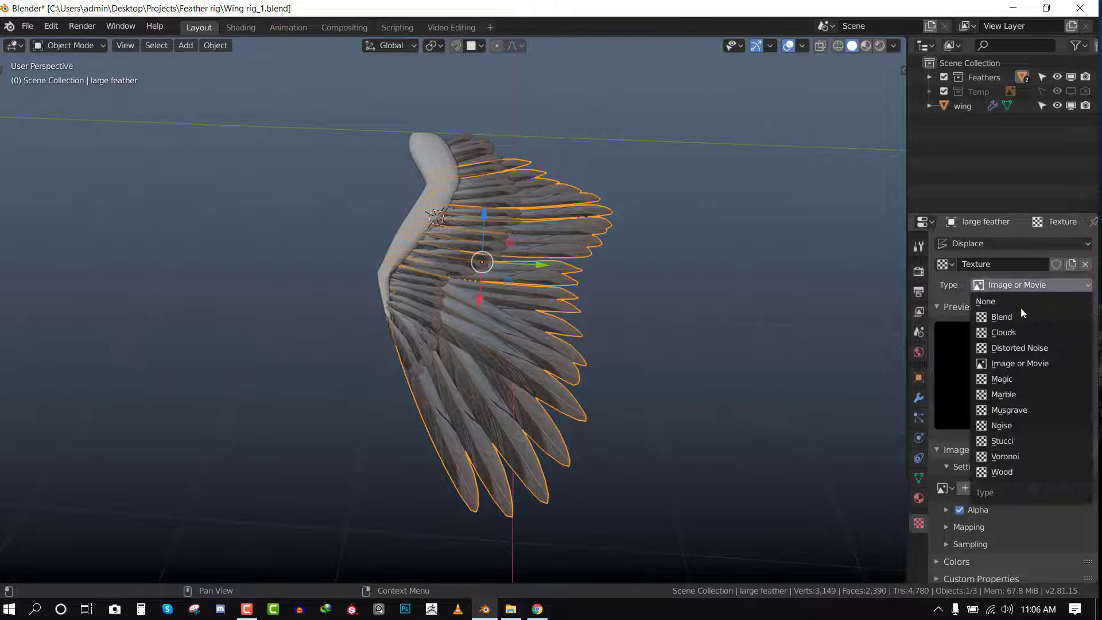
left_click(1012, 332)
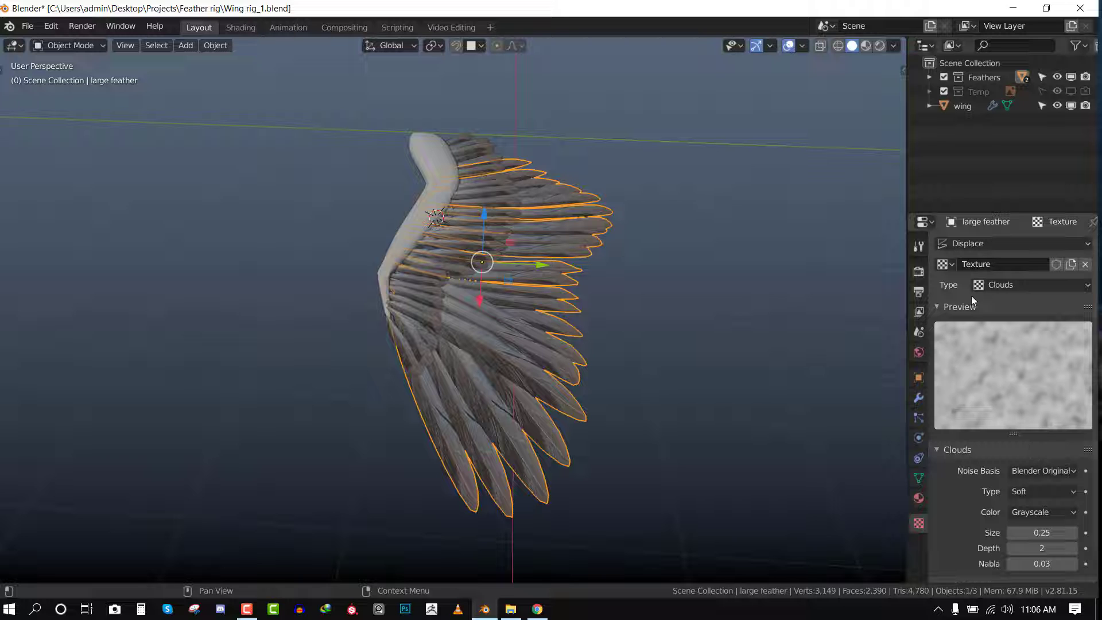
Try a Displace strength of -0.010 on the large feather and adjust it further.
left_click(918, 397)
left_click_drag(1027, 399, 939, 402)
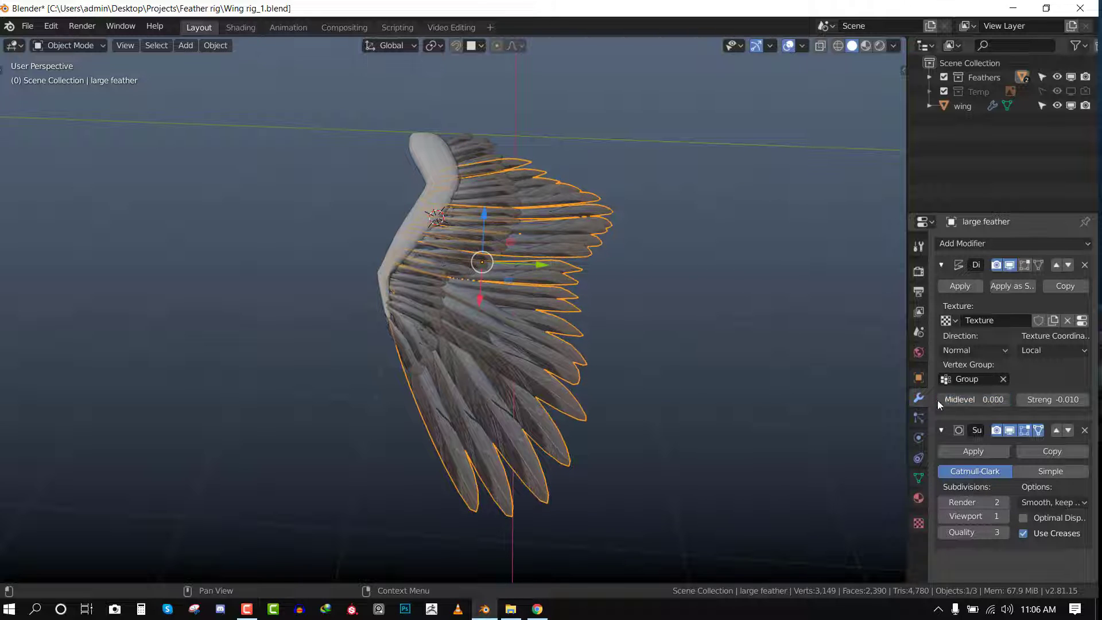
left_click_drag(1051, 400, 1065, 366)
Delete the large feather's Displace and Subdivision modifiers and add a Wave modifier.
left_click(1084, 264)
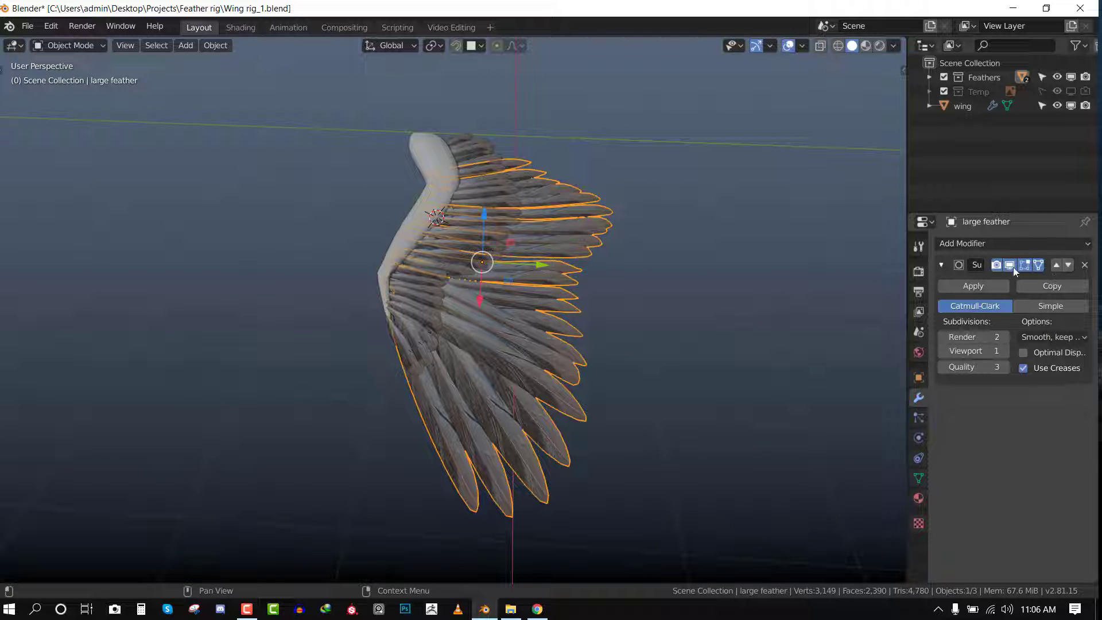
left_click(1084, 265)
left_click(988, 246)
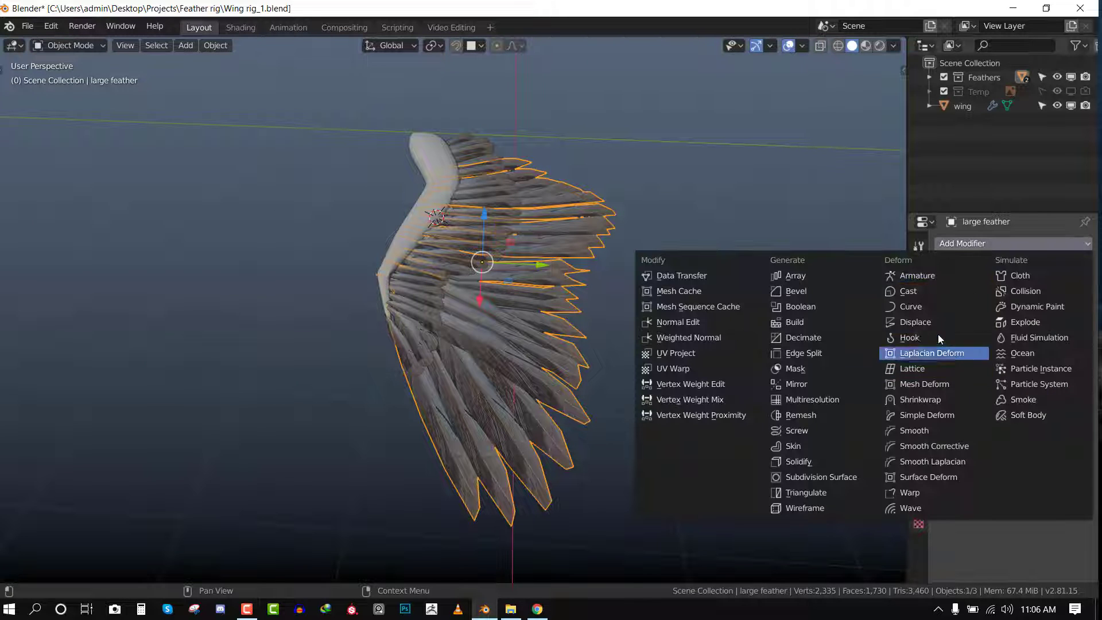
left_click(920, 508)
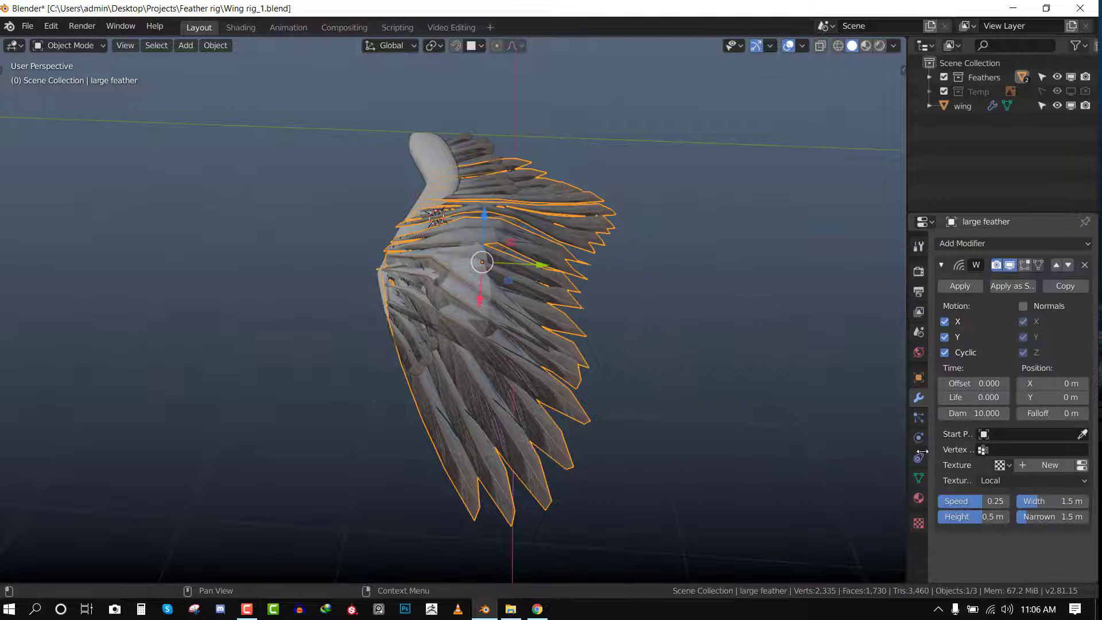
Limit the Wave modifier to the vertex group Group and assign the existing Clouds texture while the animation plays.
left_click(1021, 434)
key("Escape")
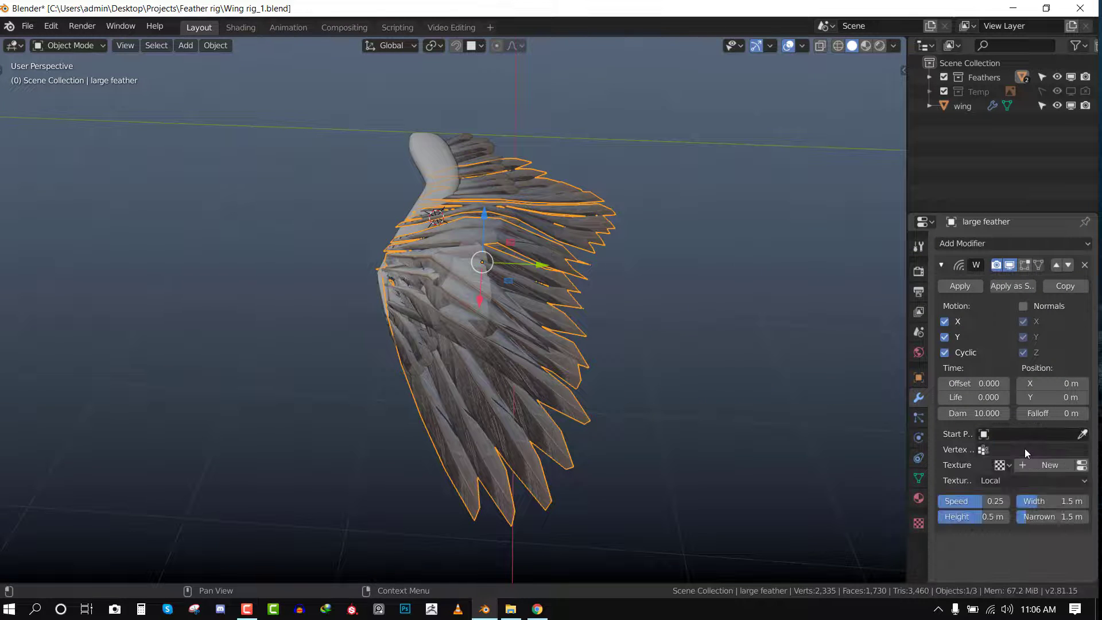
left_click(1024, 448)
left_click(966, 303)
key("space")
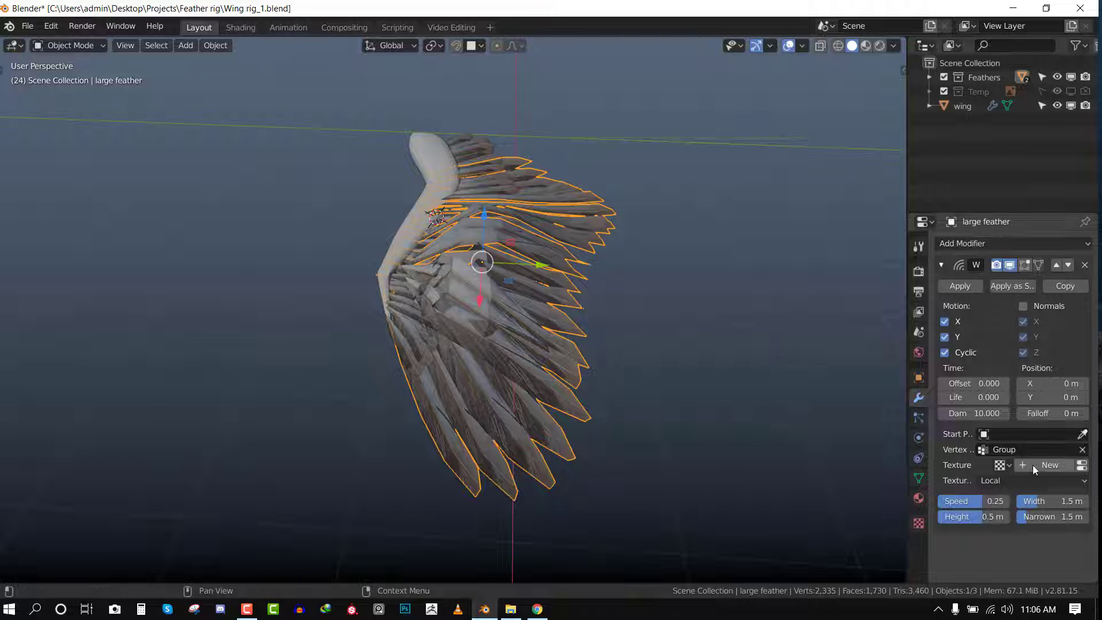
left_click(999, 465)
left_click(923, 318)
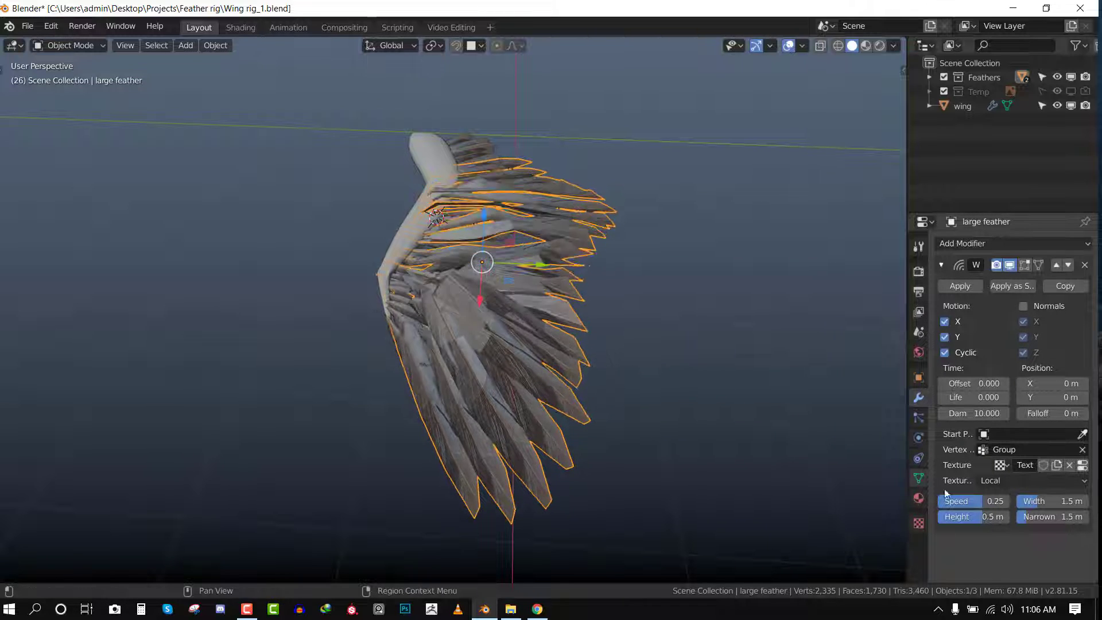
Reduce the Wave height to about -0.013 m and add a Subdivision Surface modifier to the large feather.
left_click_drag(975, 516, 935, 515)
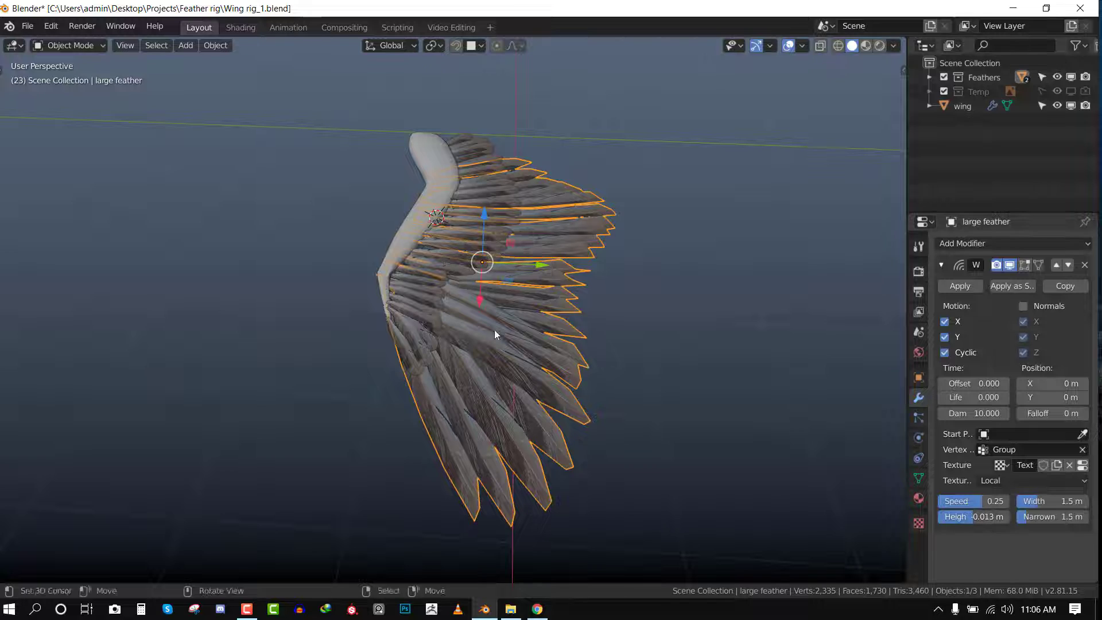
middle_click_drag(493, 330, 419, 301)
key("alt+a")
scroll(564, 344, "up", 4)
middle_click_drag(565, 348, 535, 328)
left_click(534, 328)
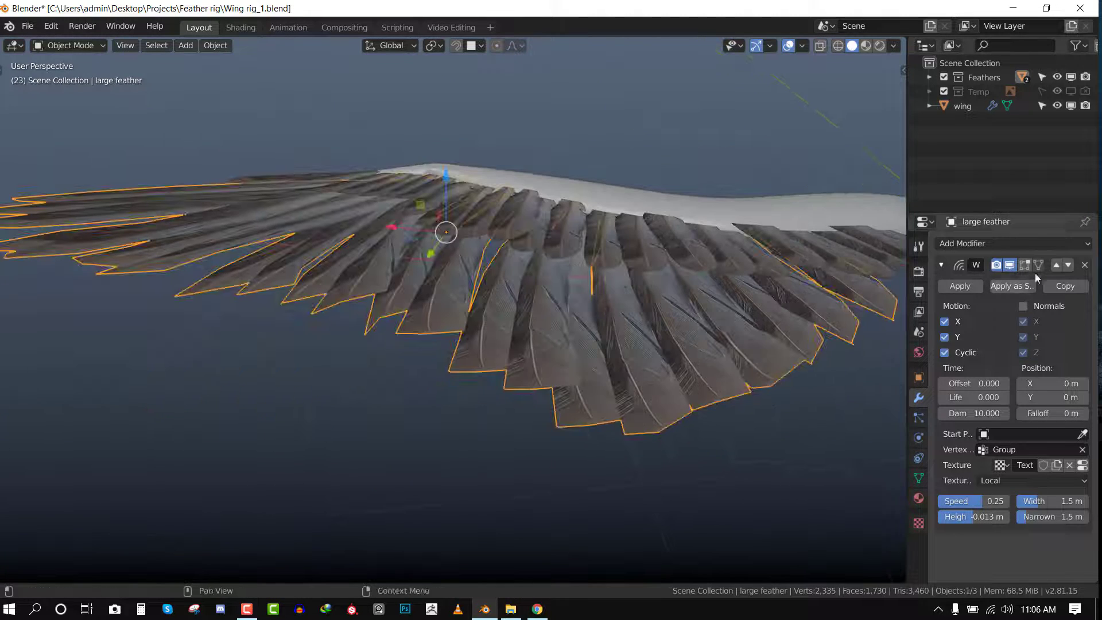
left_click(1058, 246)
left_click(845, 476)
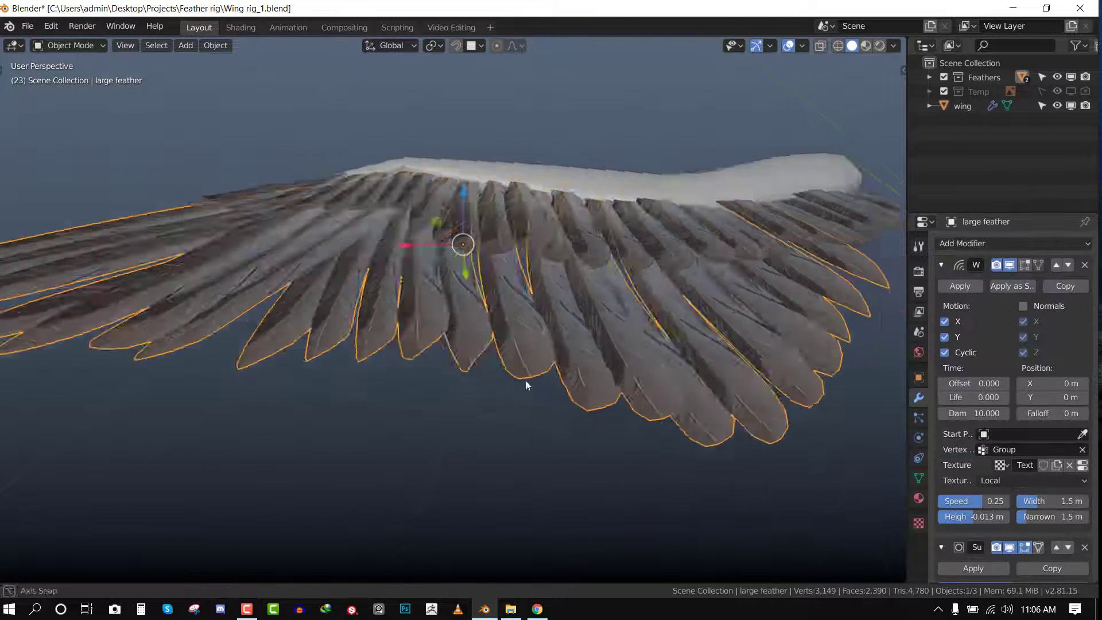
Set the Wave height to -0.27 m, then try a width of 1.6 m and undo that width change.
middle_click_drag(525, 380, 829, 373)
key("alt+a")
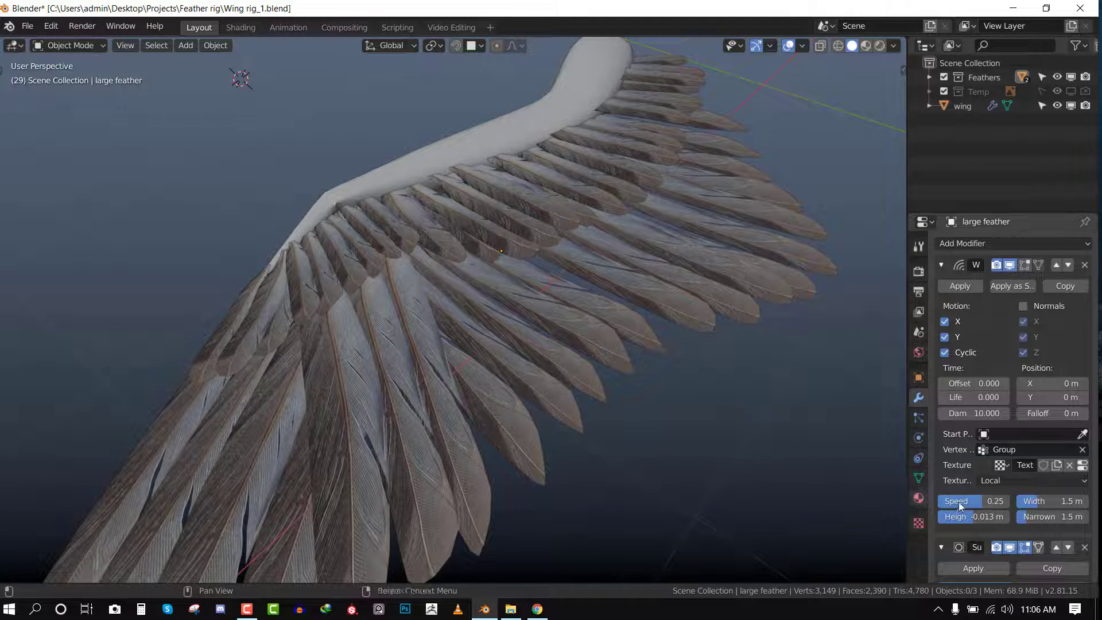
mouse_move(957, 514)
left_mouse_down()
mouse_move(987, 515)
mouse_move(955, 515)
mouse_move(967, 515)
left_mouse_up()
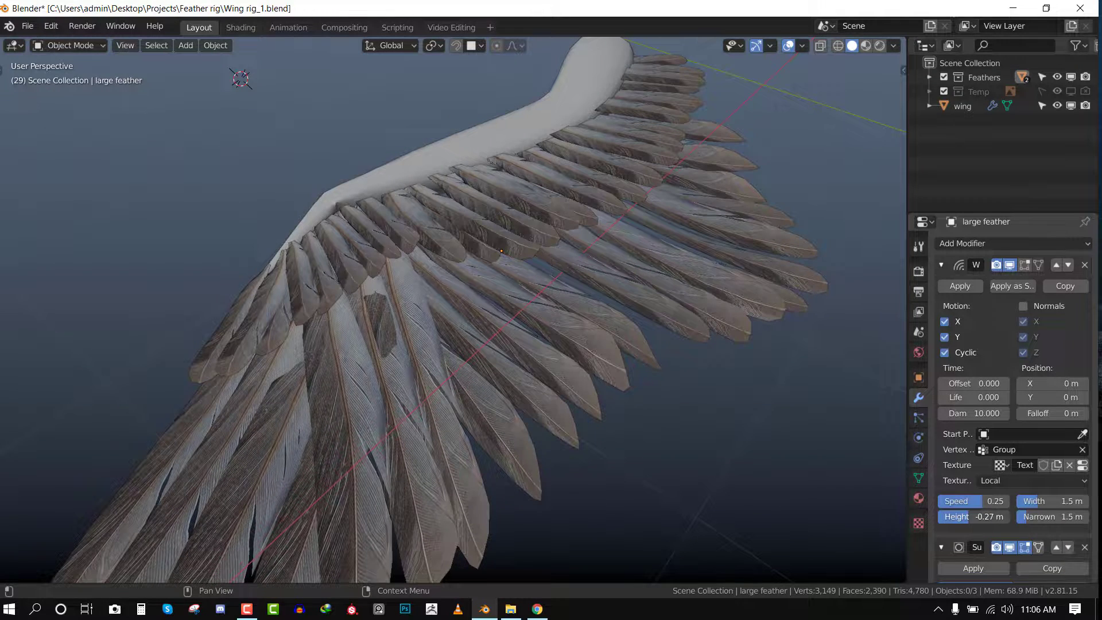
left_click_drag(1038, 502, 1044, 502)
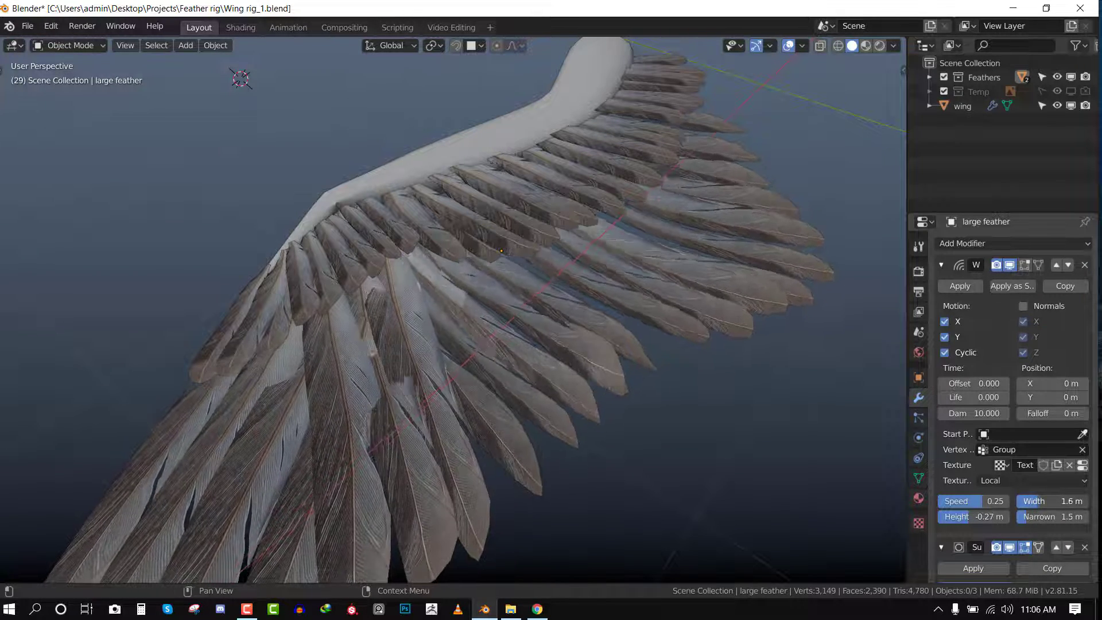
key("ctrl+z")
Enable the Color Ramp in the color settings of the large feather's Clouds texture.
left_click(923, 520)
scroll(1013, 486, "down", 1)
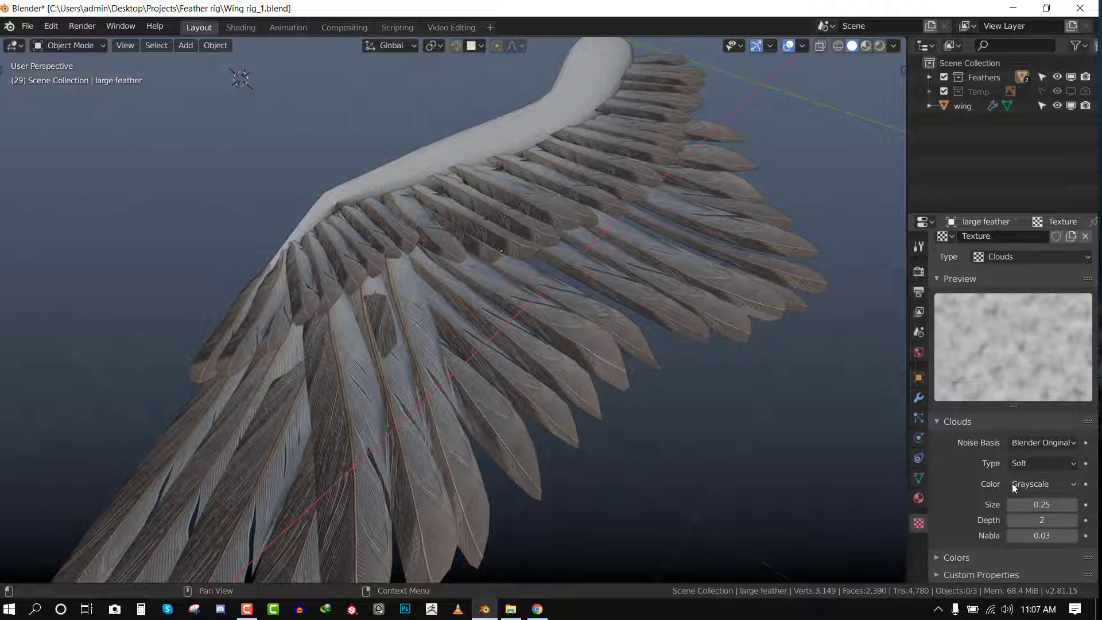
scroll(969, 556, "down", 3)
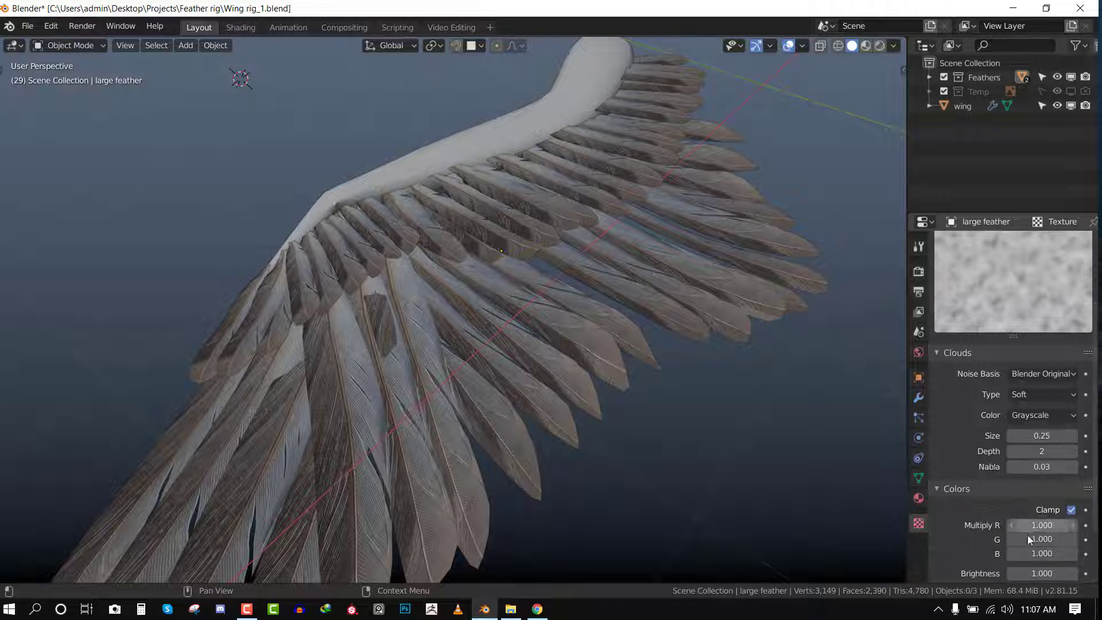
scroll(1030, 537, "down", 3)
left_click(957, 558)
left_click(972, 557)
scroll(971, 557, "down", 2)
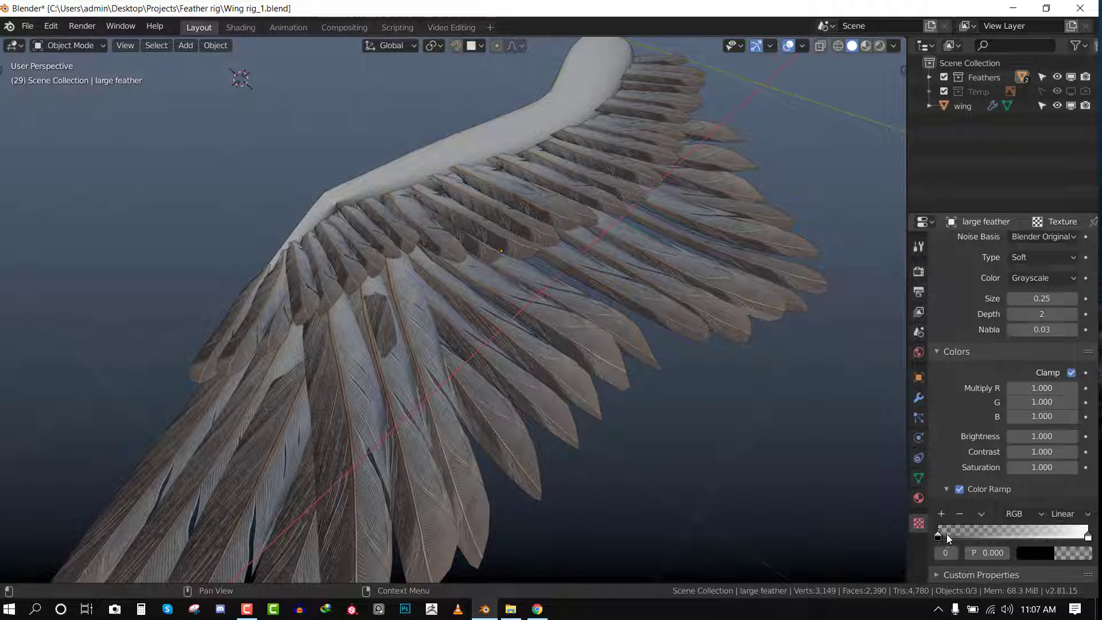
Move the ramp's black and white stops inward, with white at 0.744, and set the cloud size to 1.47.
left_click_drag(946, 533, 980, 541)
left_click_drag(1087, 537, 1050, 537)
left_click_drag(1041, 299, 1095, 299)
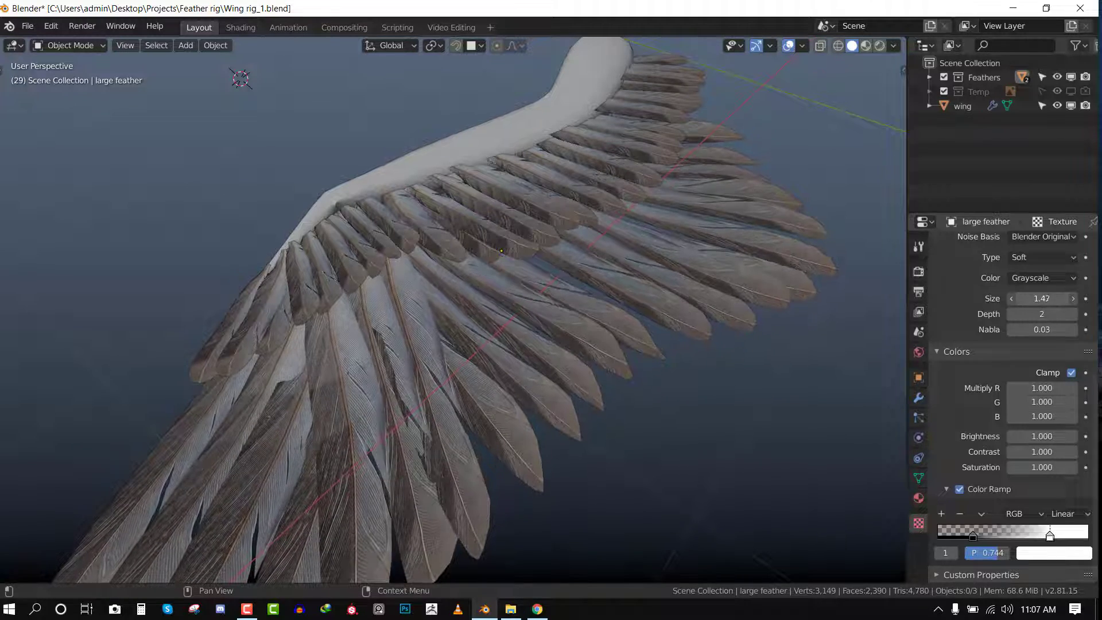
Set the time offset of the large feather's Wave modifier to 6.830.
middle_click_drag(669, 299, 841, 273)
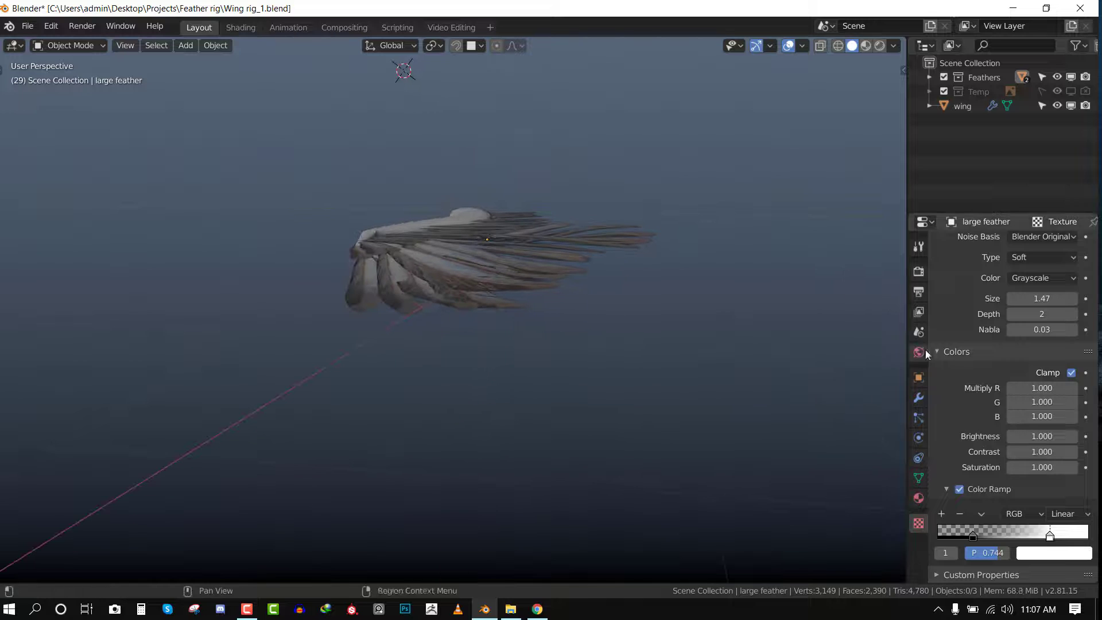
left_click(918, 397)
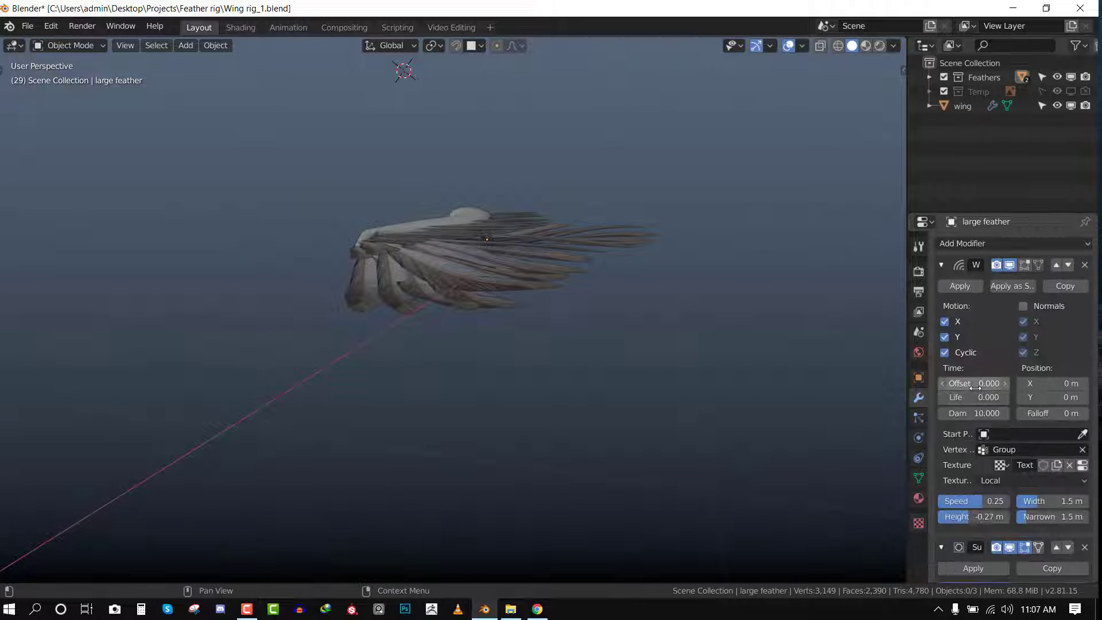
left_click_drag(974, 383, 1034, 383)
Copy only the Wave modifier from the large feather to the medium feather with Copy Selected Modifiers.
middle_click_drag(407, 258, 435, 239)
left_click(434, 240)
scroll(575, 235, "up", 3)
left_click(597, 238, "shift")
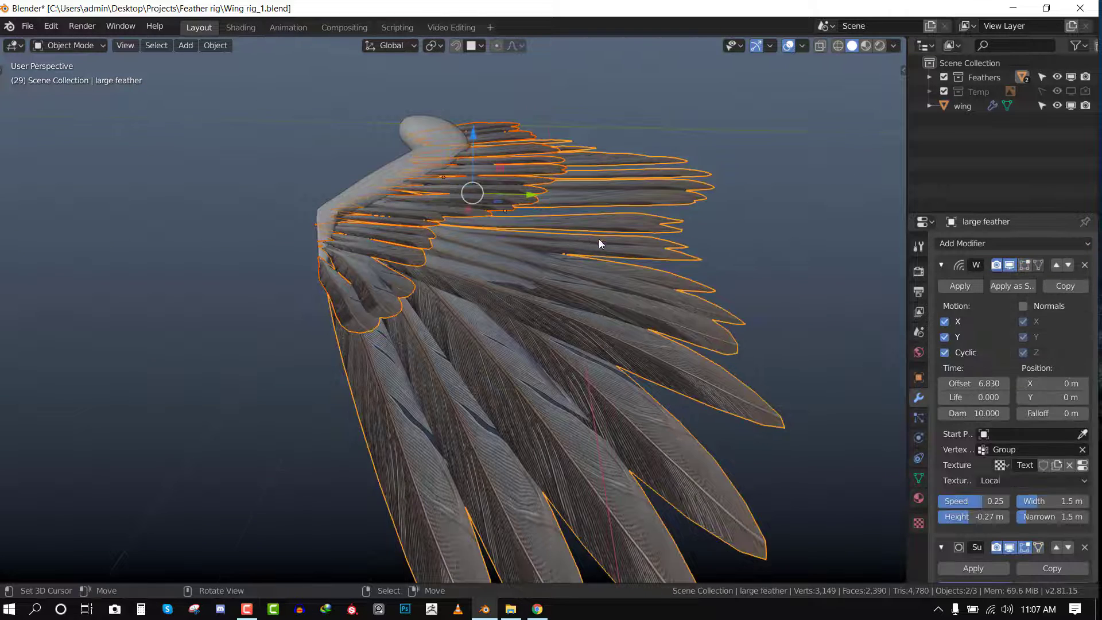
scroll(598, 242, "down", 3)
key("ctrl+c")
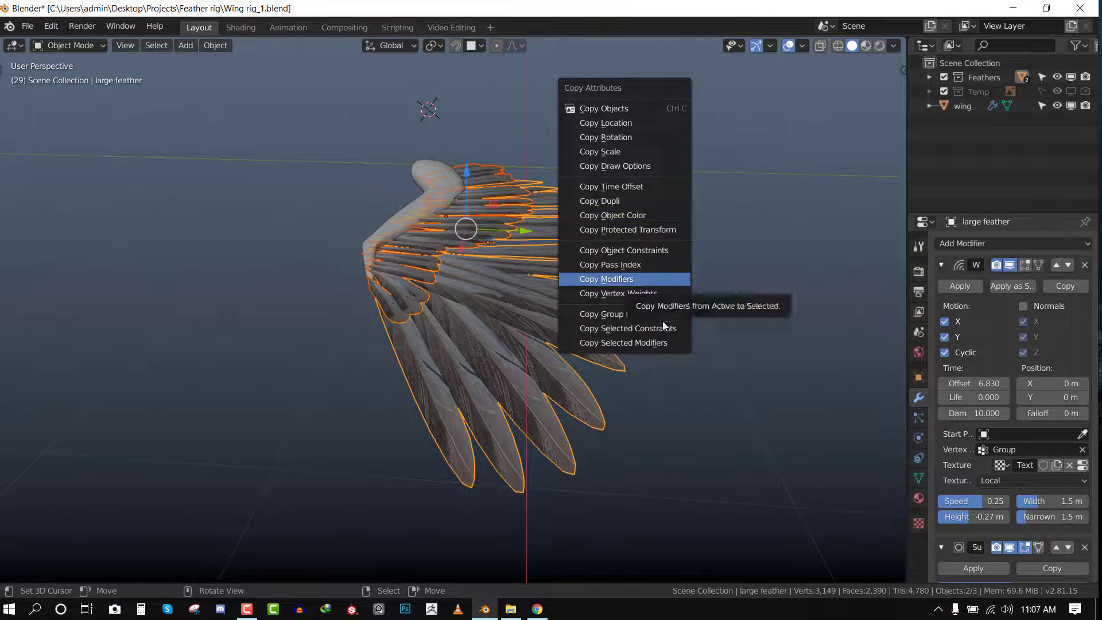
left_click(664, 342)
left_click(676, 361)
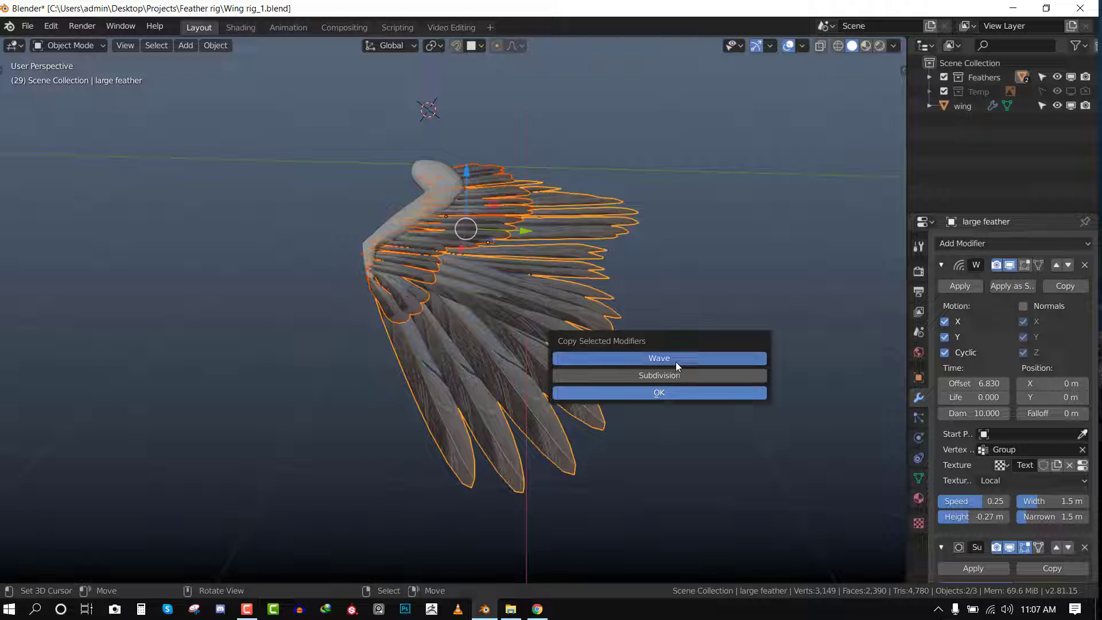
left_click(679, 388)
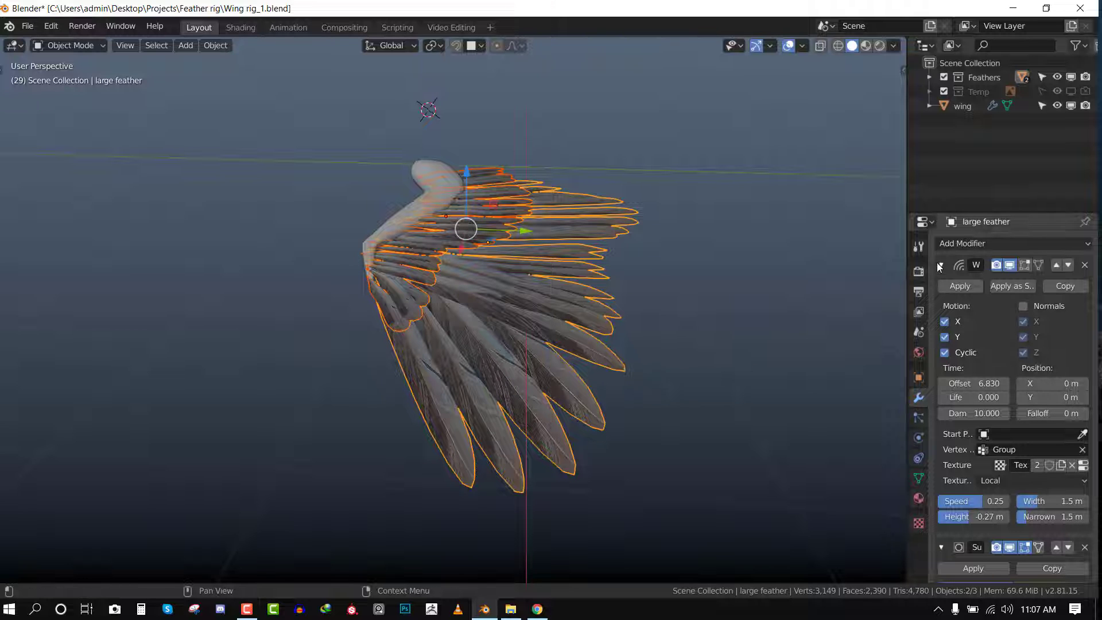
Select the medium feather and move its first modifier down the stack so that Wave comes before it.
left_click(450, 197)
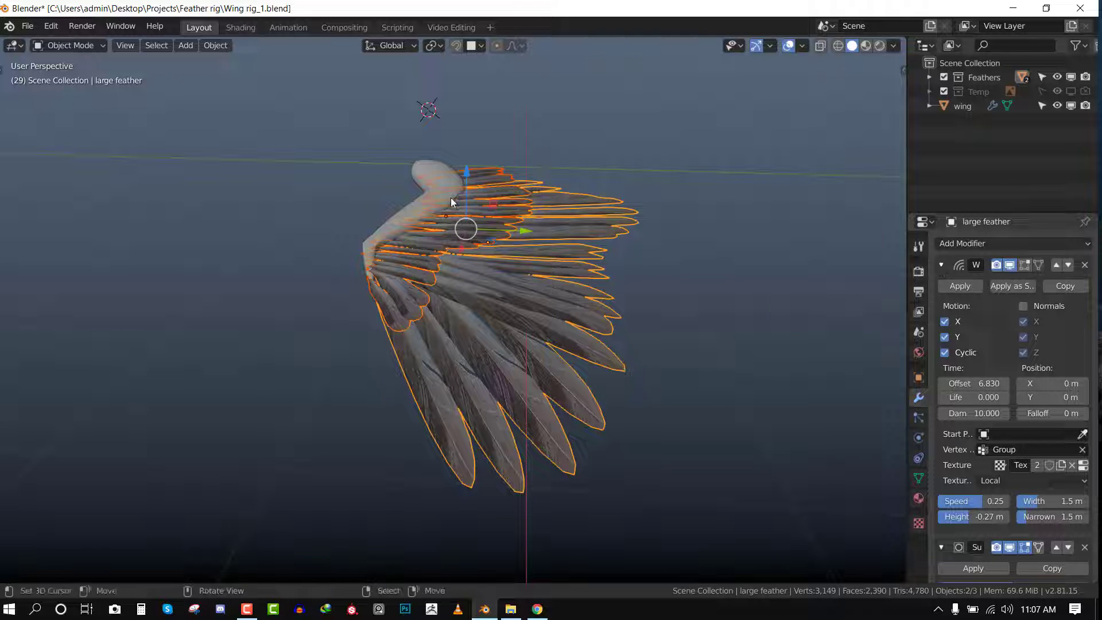
left_click(1068, 265)
scroll(561, 276, "up", 4)
key("alt+a")
Adjust the time offset and height of the medium feather's Wave modifier and select the large feather again.
middle_click_drag(561, 276, 579, 292)
mouse_move(970, 385)
left_mouse_down()
mouse_move(925, 385)
mouse_move(977, 385)
left_mouse_up()
scroll(1070, 556, "down", 2)
left_click_drag(979, 473, 989, 473)
scroll(481, 304, "down", 3)
middle_click_drag(480, 302, 650, 276)
left_click(648, 273)
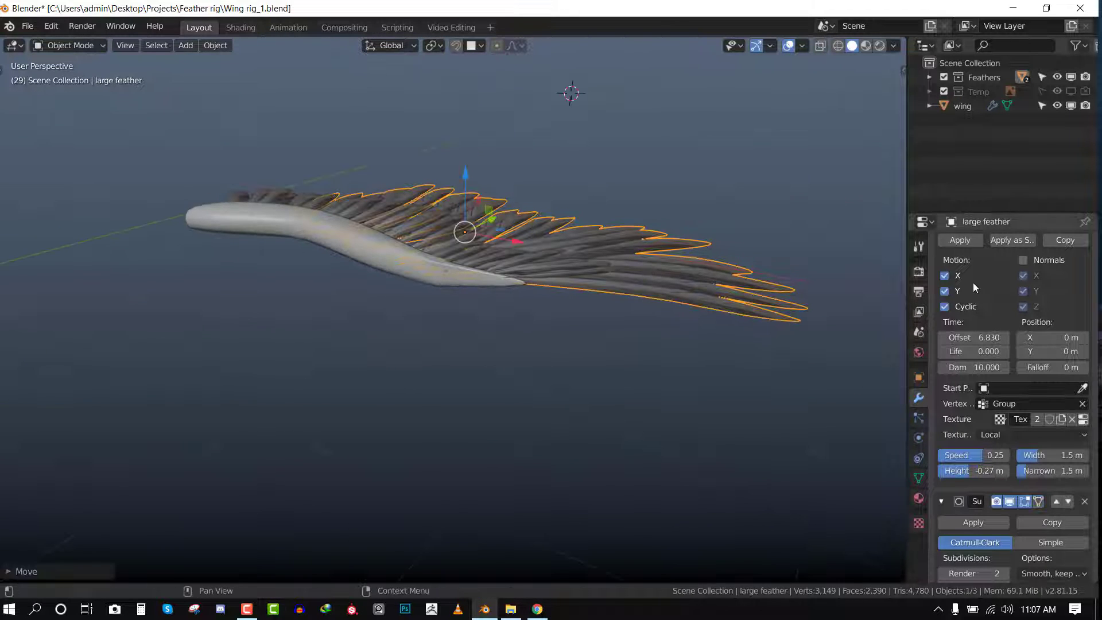
Apply the Wave modifiers of the large feather and the medium feather.
left_click(962, 242)
left_click(535, 259)
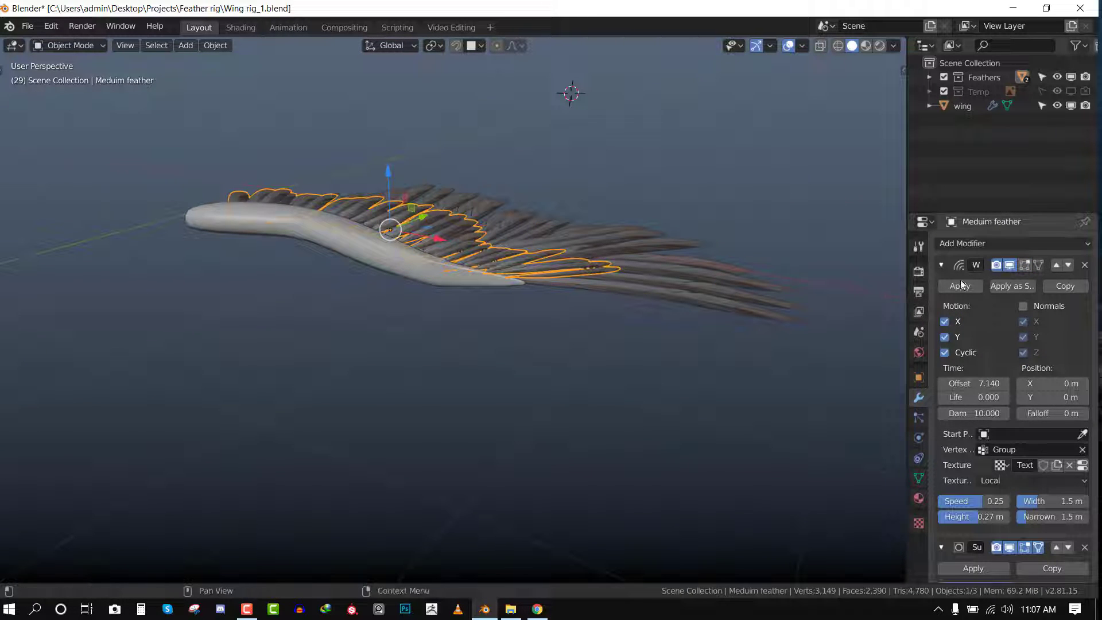
left_click(959, 240)
Apply the object transforms of the wing and both feather objects and set each origin to its geometry.
key("a")
key("ctrl+a")
left_click(683, 272)
right_click(699, 272)
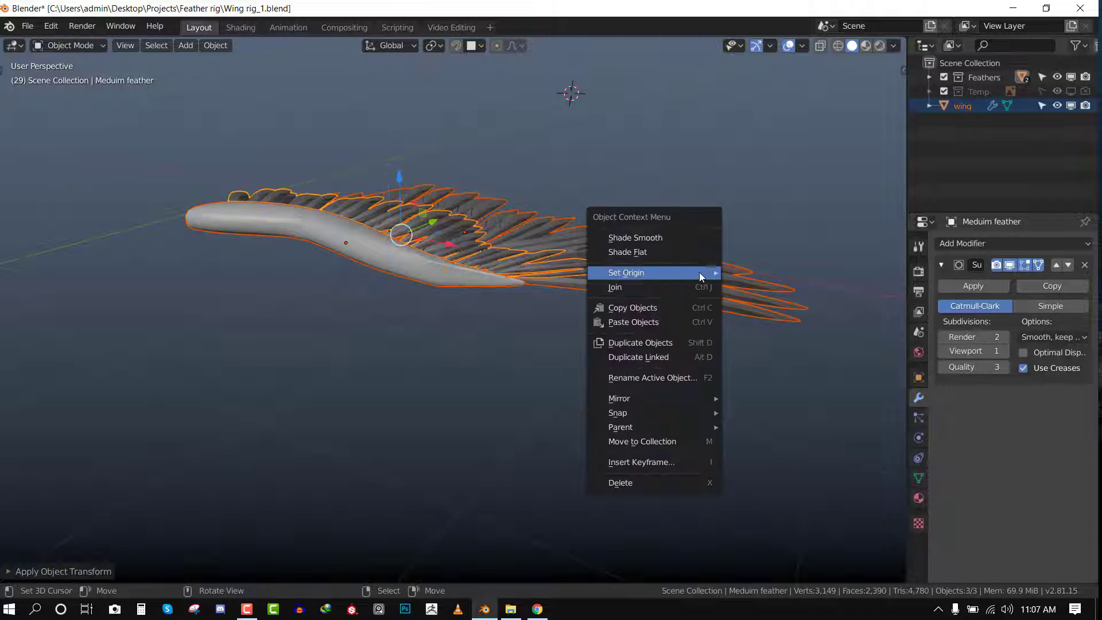
mouse_move(698, 272)
left_click(771, 287)
left_click(508, 338)
Display the wing in Solid shading with the viewport color set to Material.
mouse_move(509, 338)
middle_mouse_down()
mouse_move(580, 347)
mouse_move(732, 312)
middle_mouse_up()
key("z")
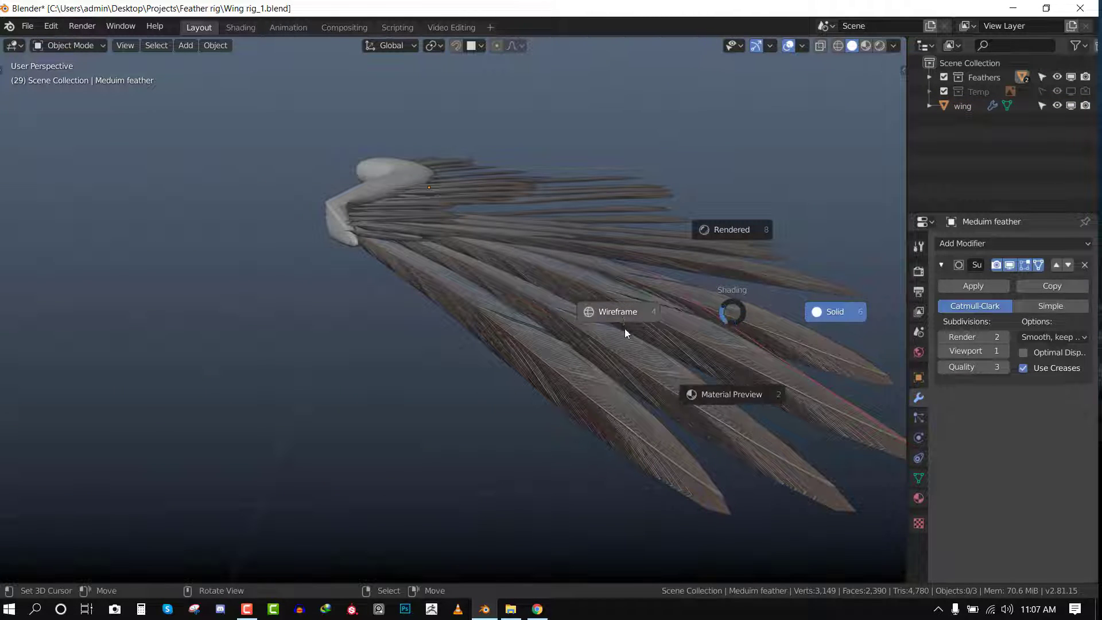
left_click(826, 313)
left_click(893, 45)
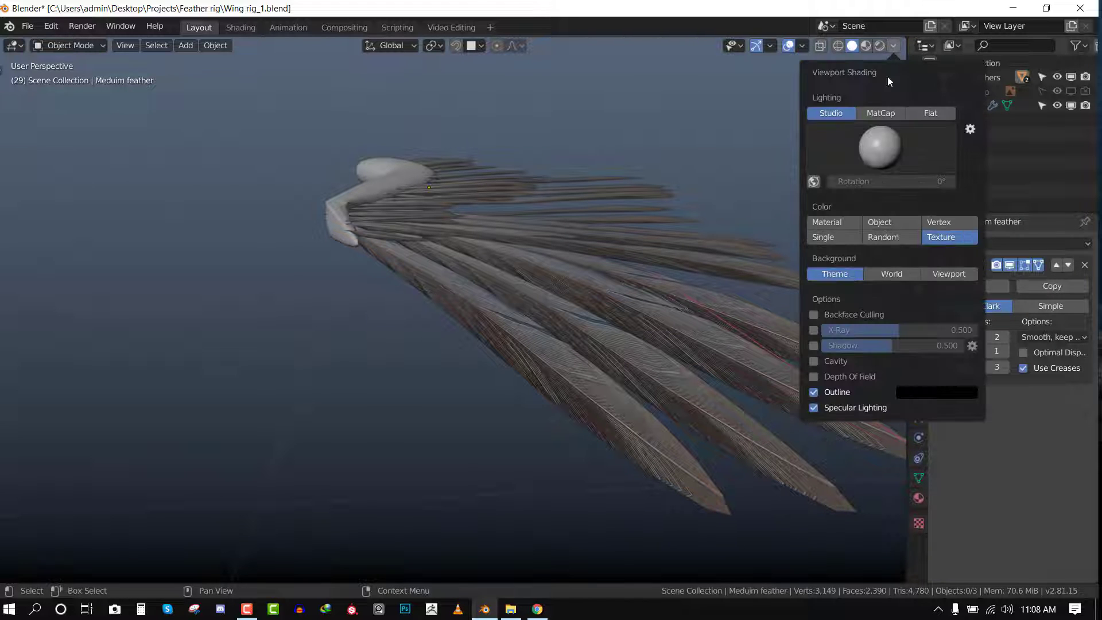
left_click(838, 235)
Turn on the wireframe overlay and enable Optimal Display in the medium feather's Subdivision modifier.
key("q")
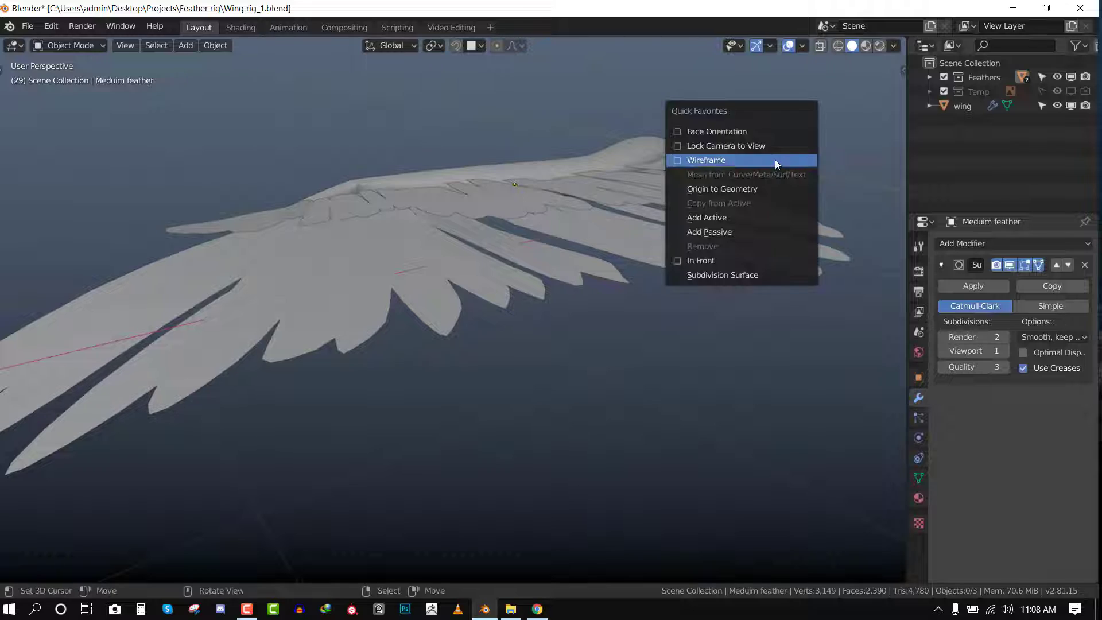
left_click(775, 160)
middle_click_drag(775, 159, 906, 53)
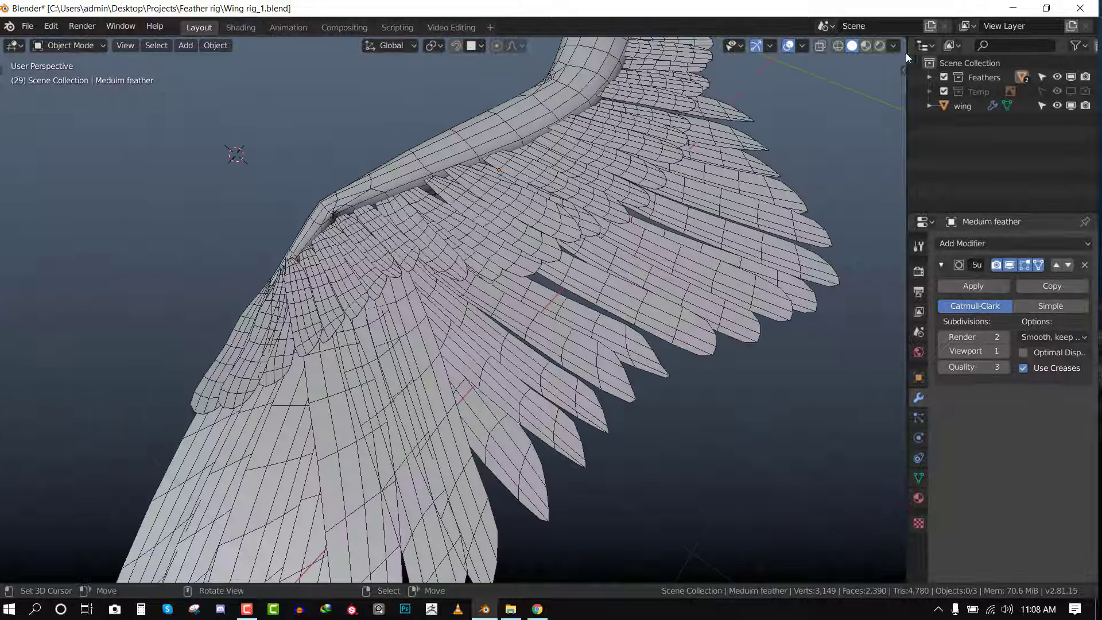
left_click(1027, 351)
left_click(746, 241)
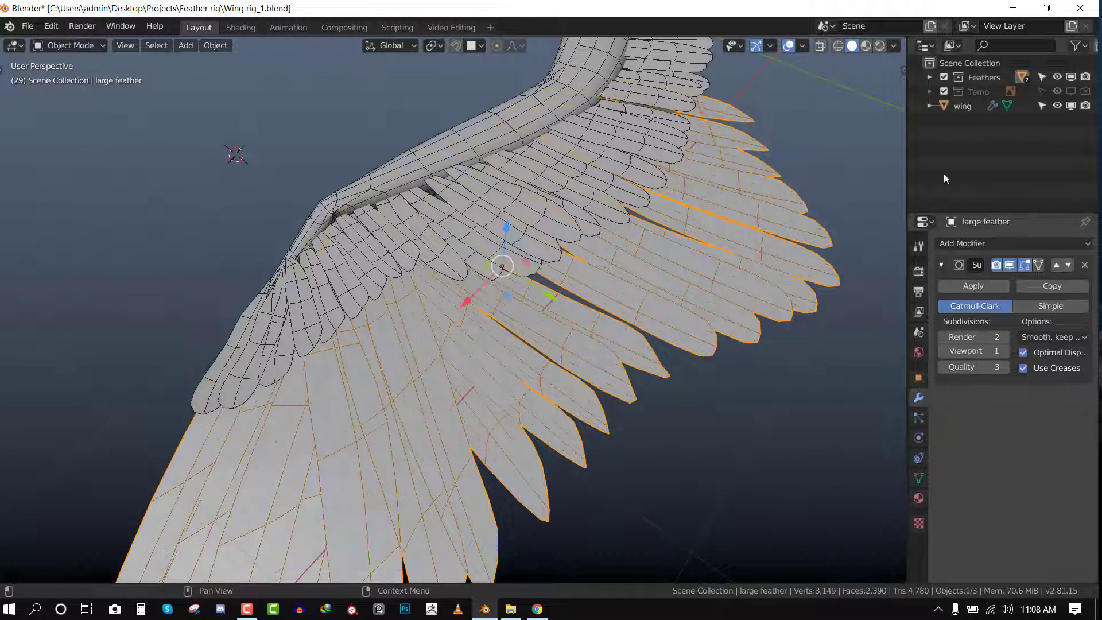
Set the solid viewport color to Random so that the wing and feathers are shown in distinct colors.
left_click(892, 45)
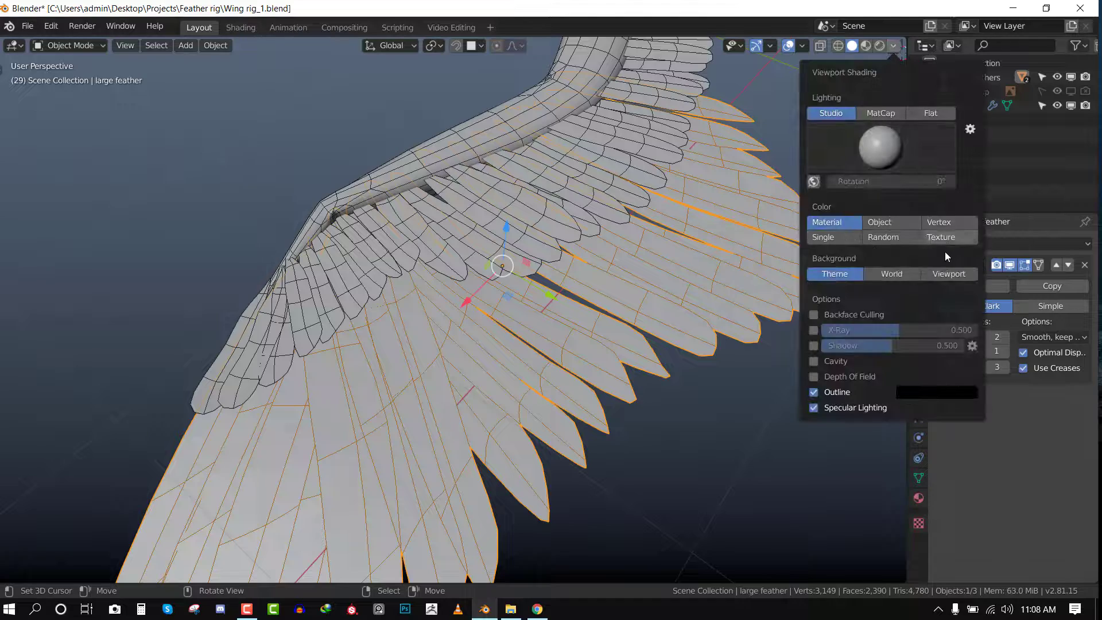
left_click(955, 240)
scroll(526, 232, "down", 5)
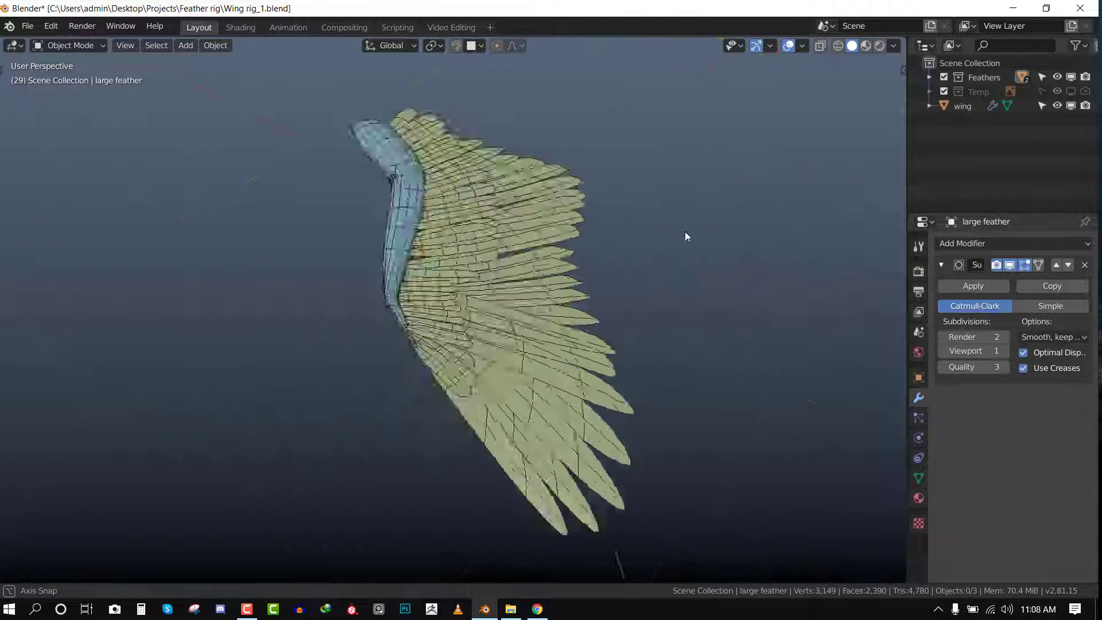